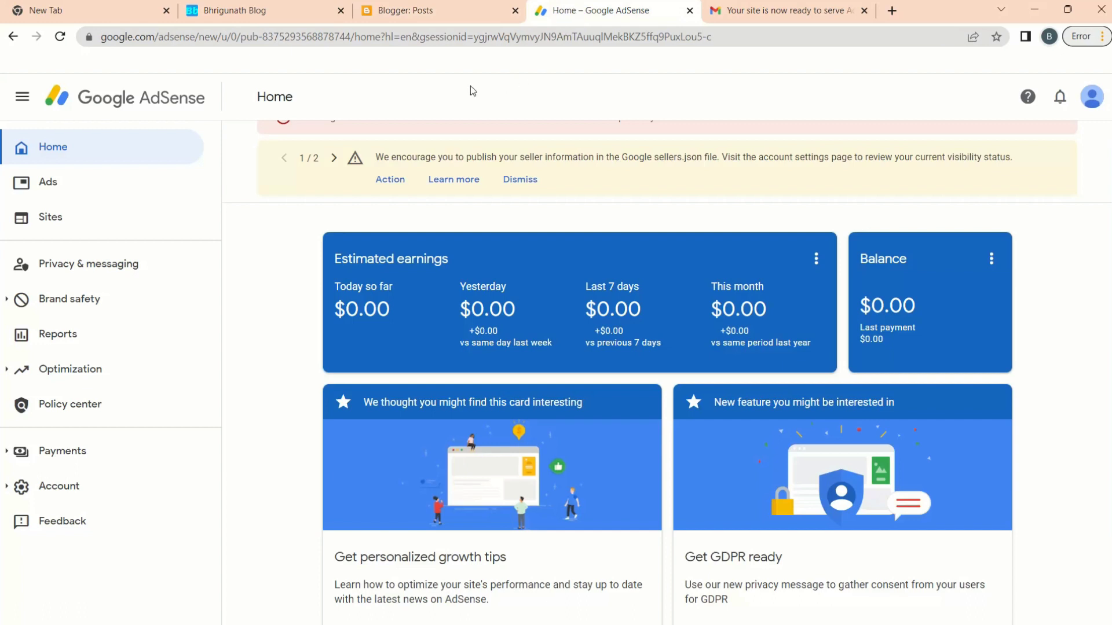
scroll(428, 156, up, 1)
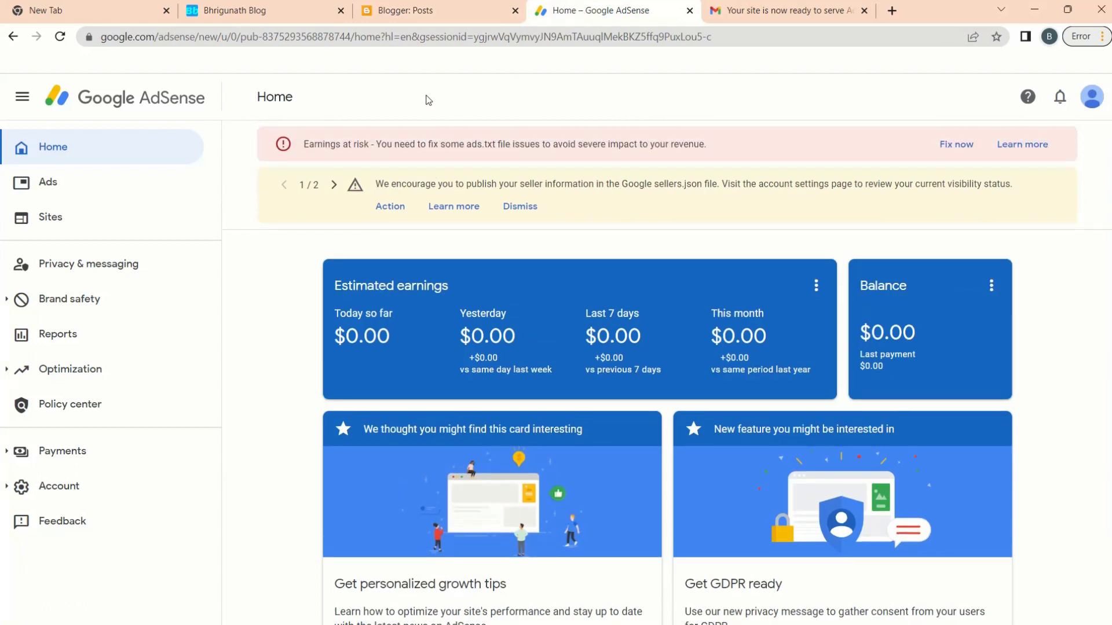
click(406, 13)
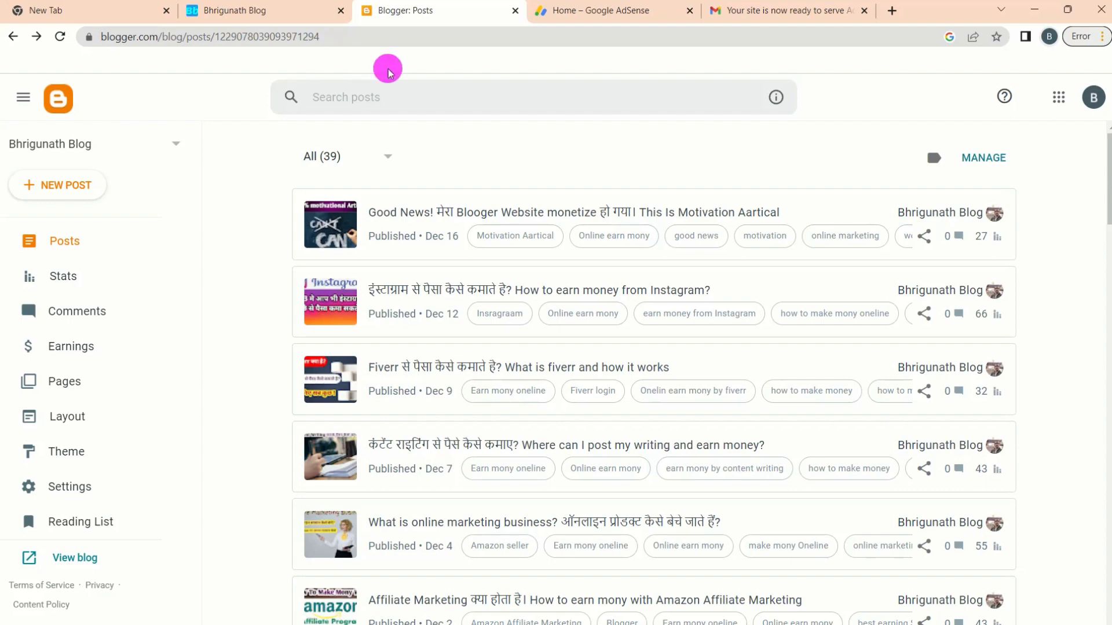
click(599, 12)
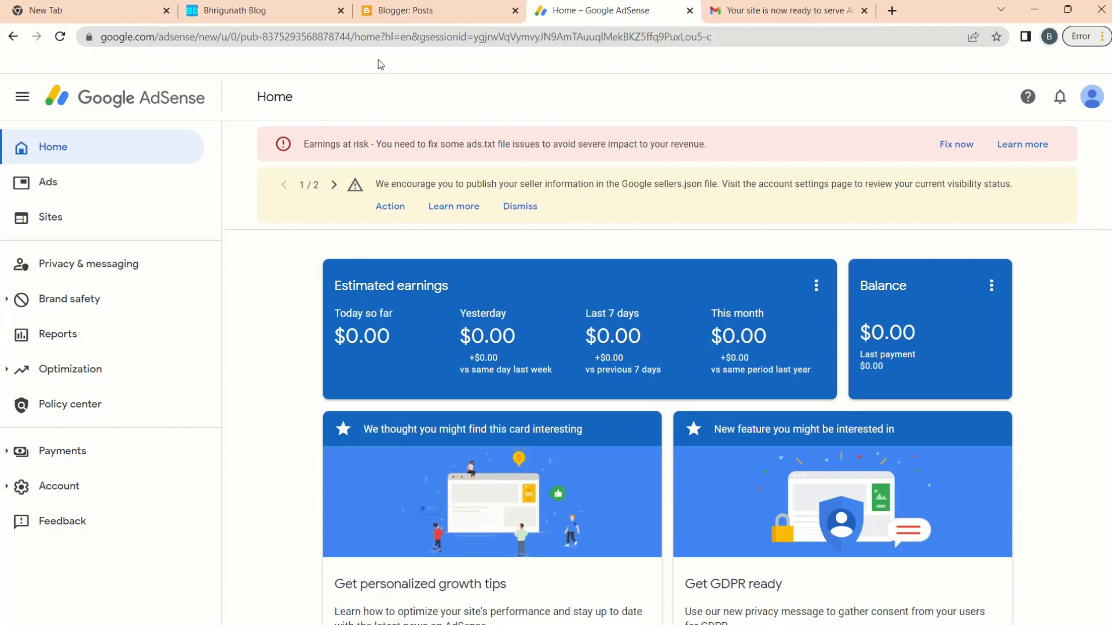
click(401, 16)
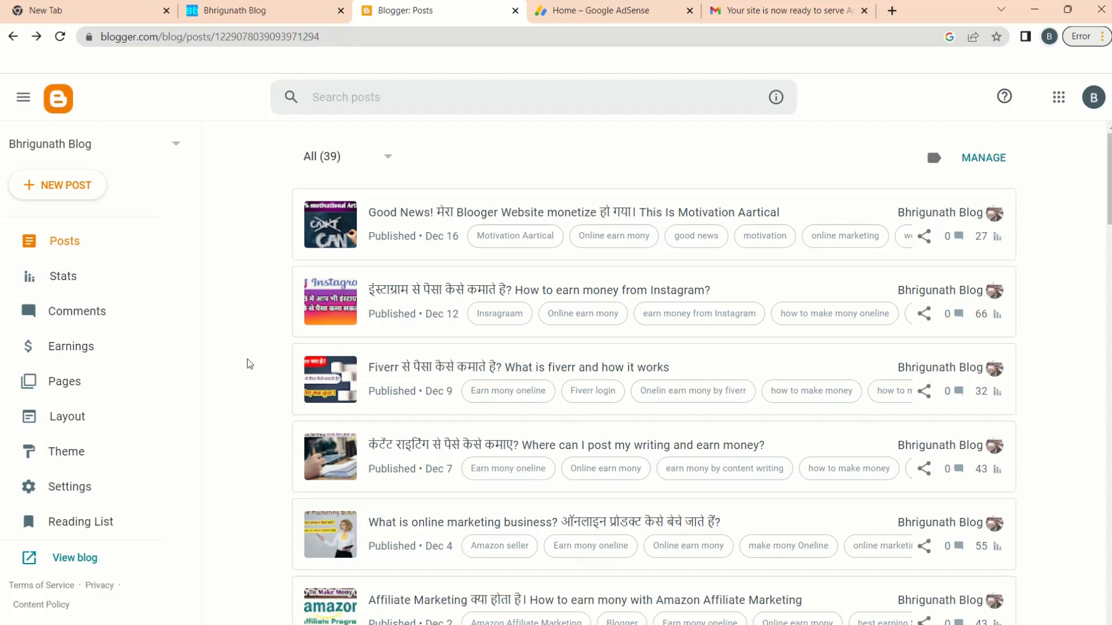
click(563, 16)
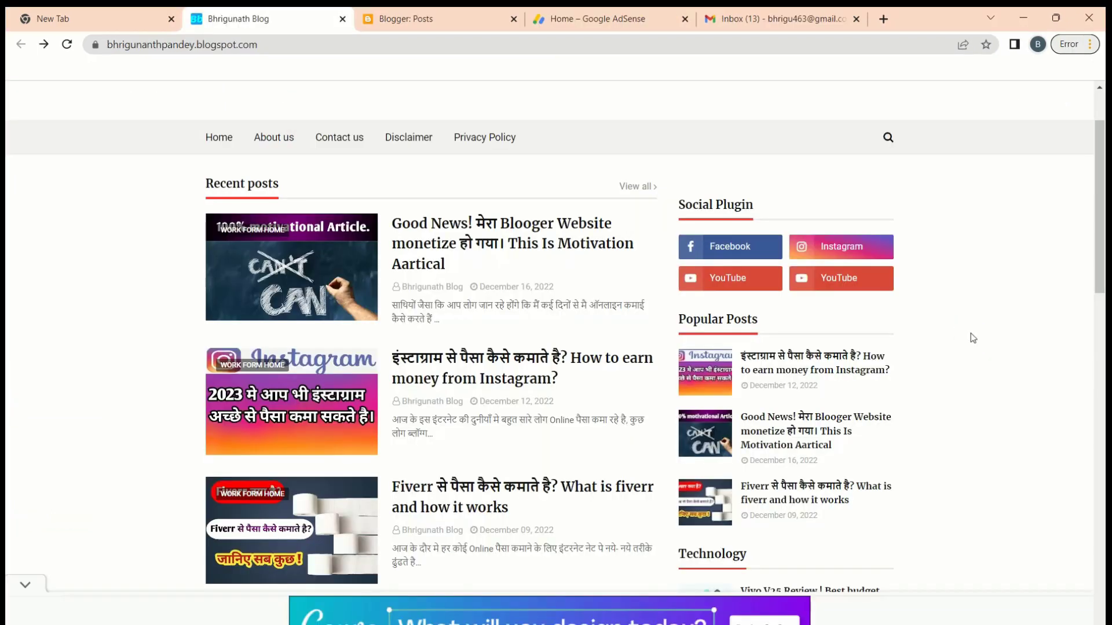
scroll(970, 338, up, 3)
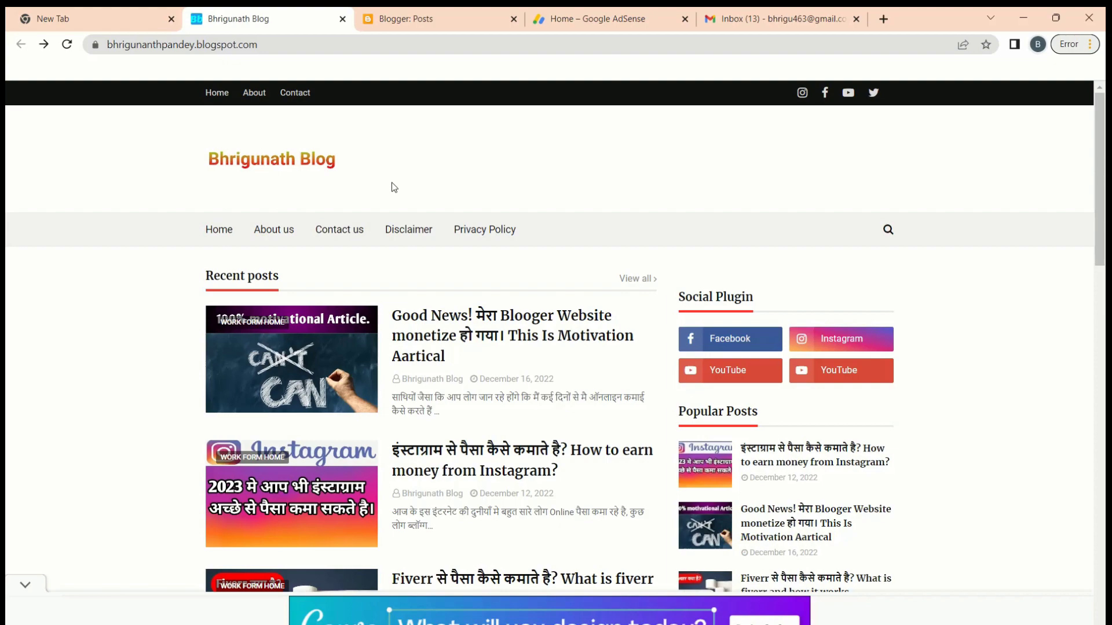
Read the AdSense emails in Gmail about site issues needing fixes and about the site being ready to serve ads.
click(733, 20)
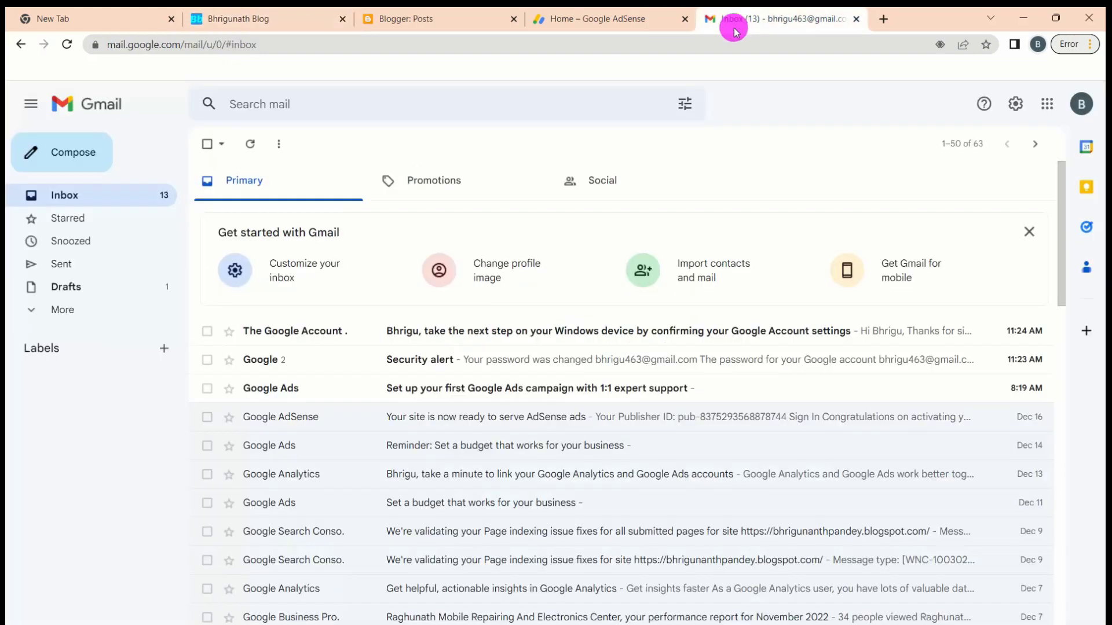
scroll(639, 369, down, 5)
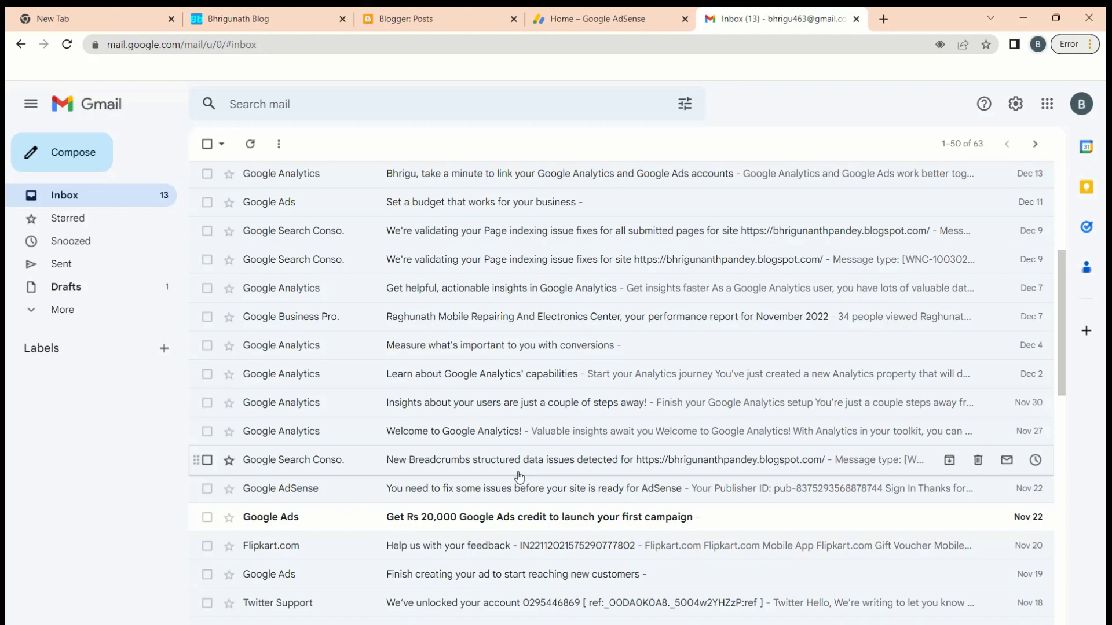
click(541, 490)
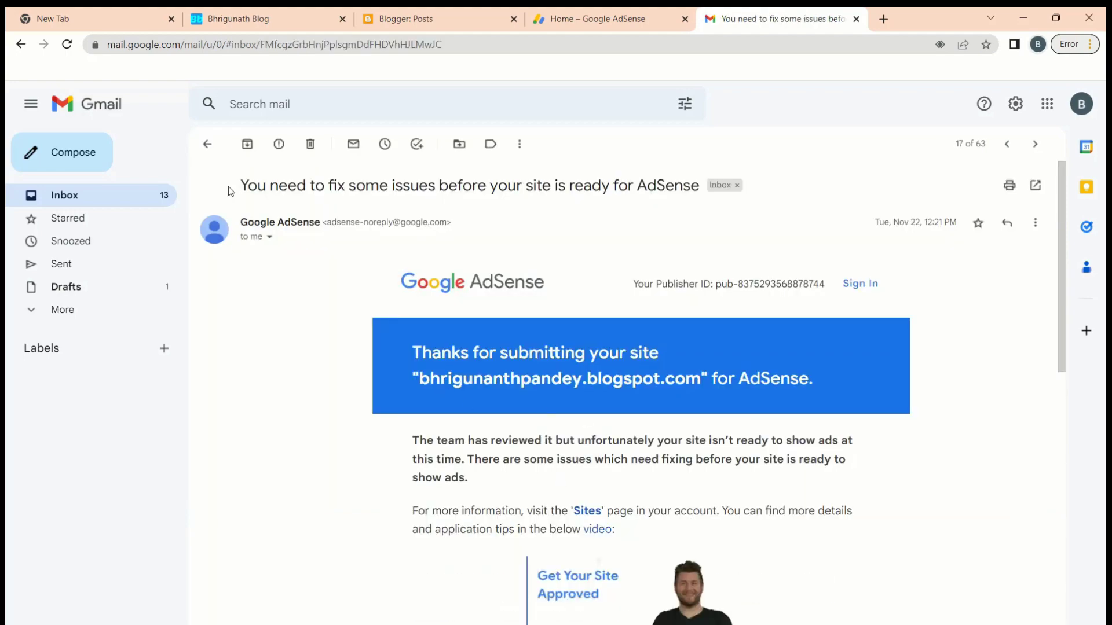
click(208, 144)
scroll(615, 317, up, 5)
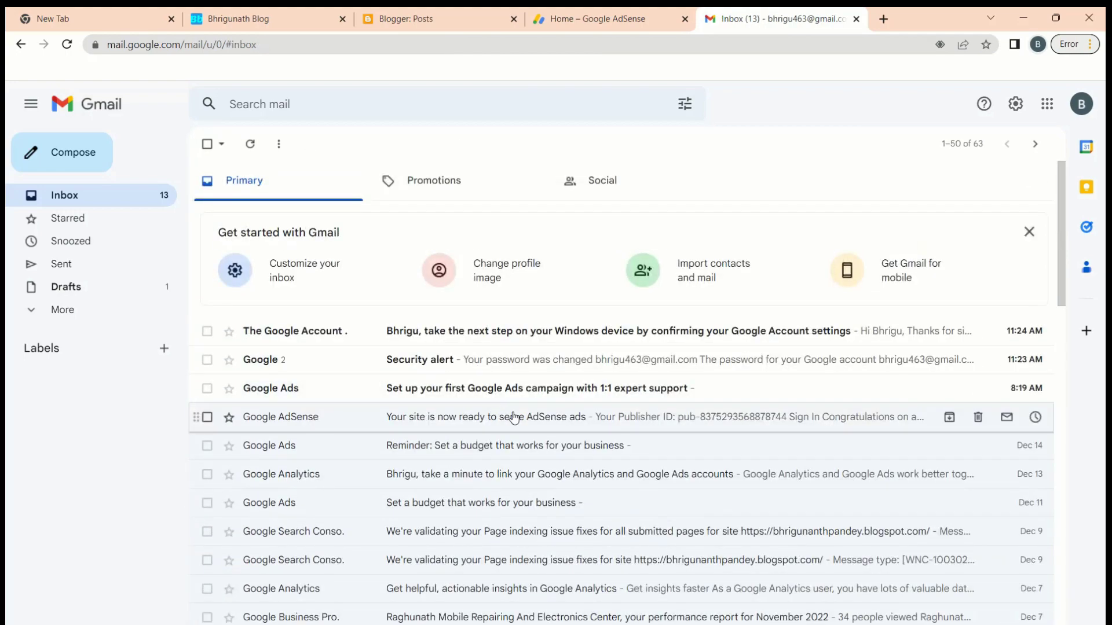
click(492, 422)
scroll(581, 436, down, 1)
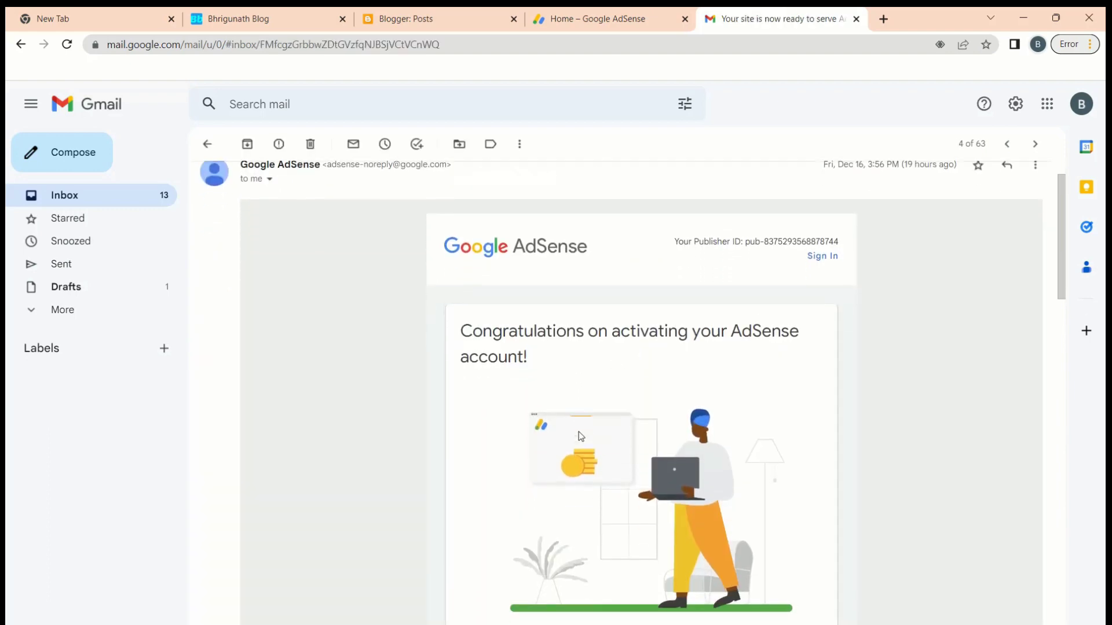
scroll(581, 436, down, 3)
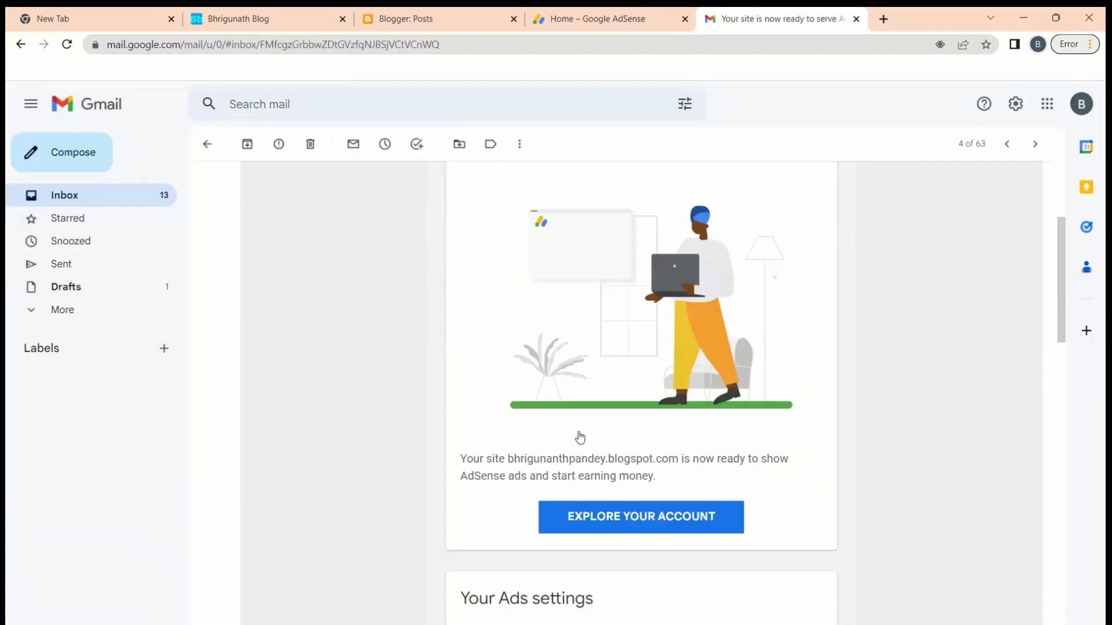
scroll(579, 438, down, 2)
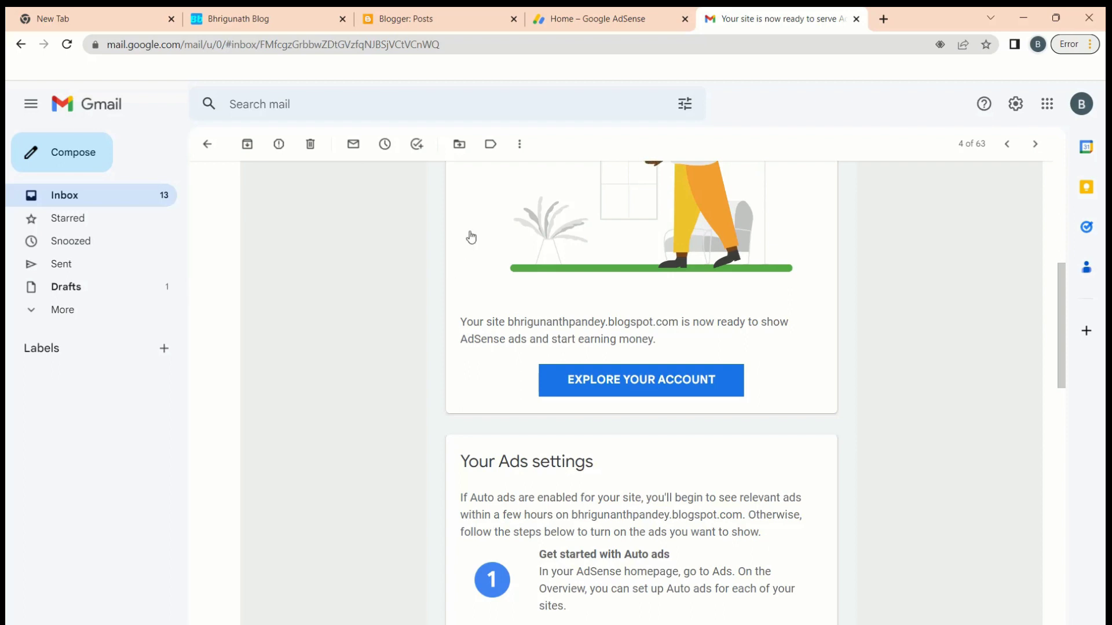
Review the Blogger posts list, the AdSense home page alerts and the published blog's home page.
click(415, 26)
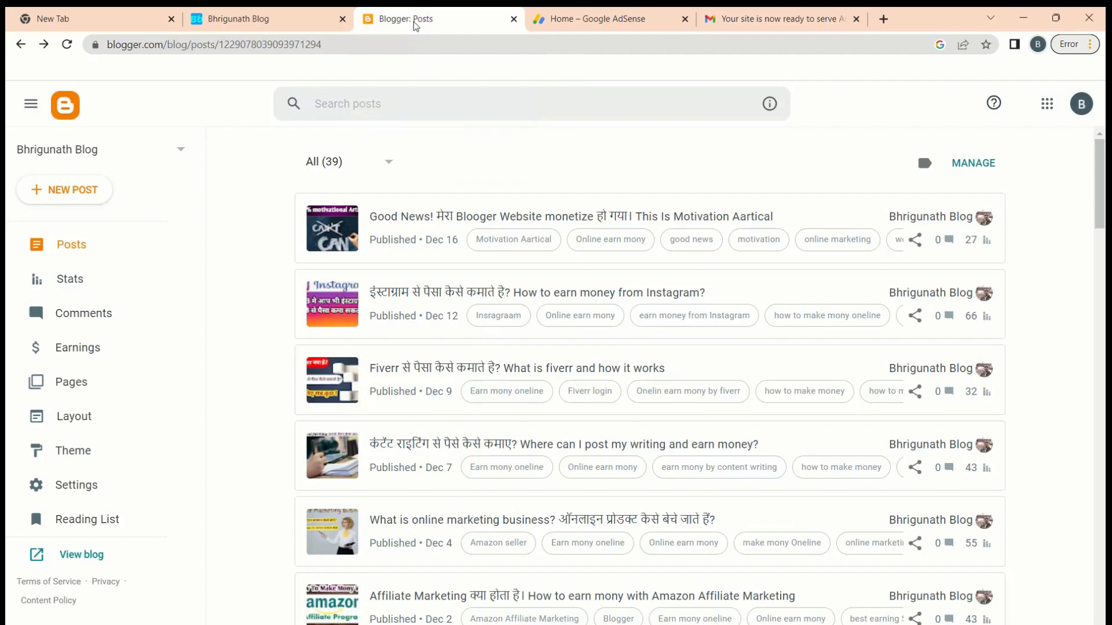
click(211, 23)
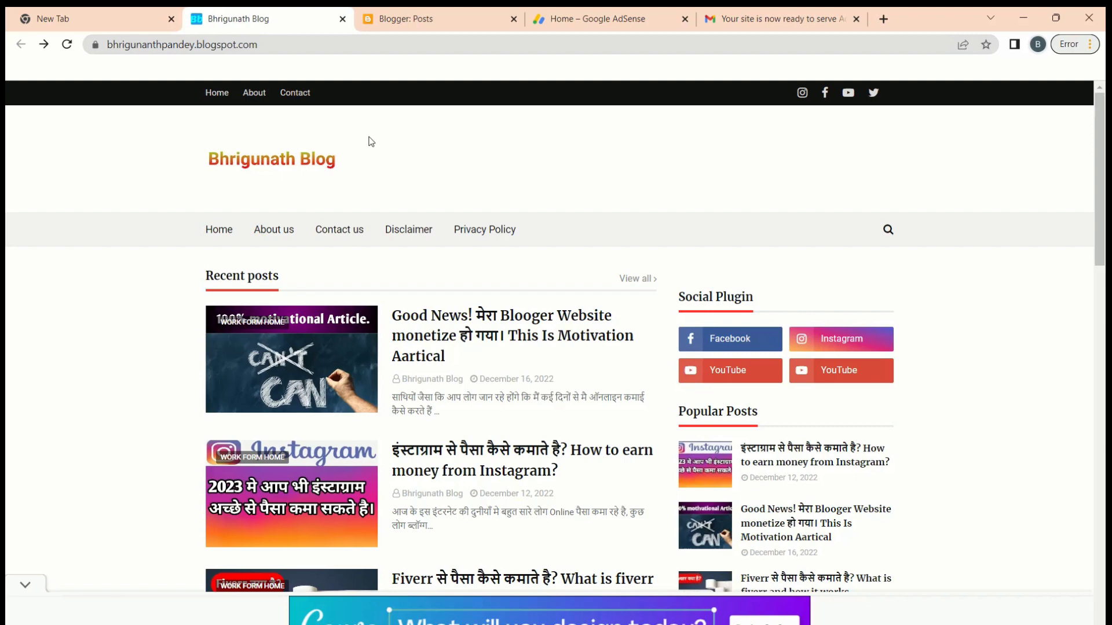
click(400, 18)
scroll(427, 333, down, 3)
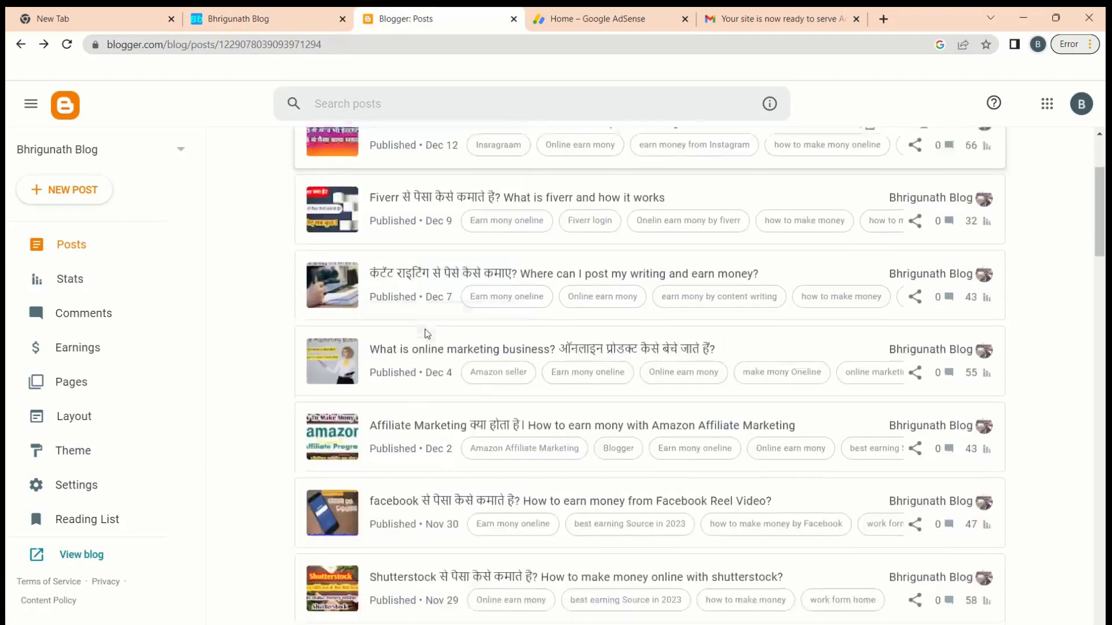
scroll(427, 334, up, 3)
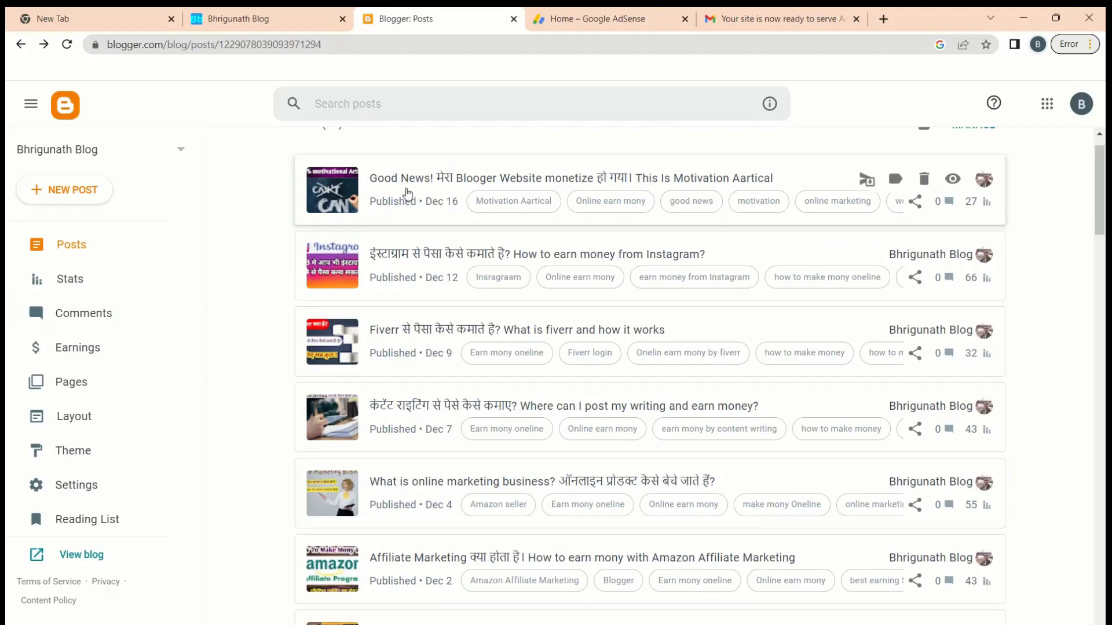
click(591, 18)
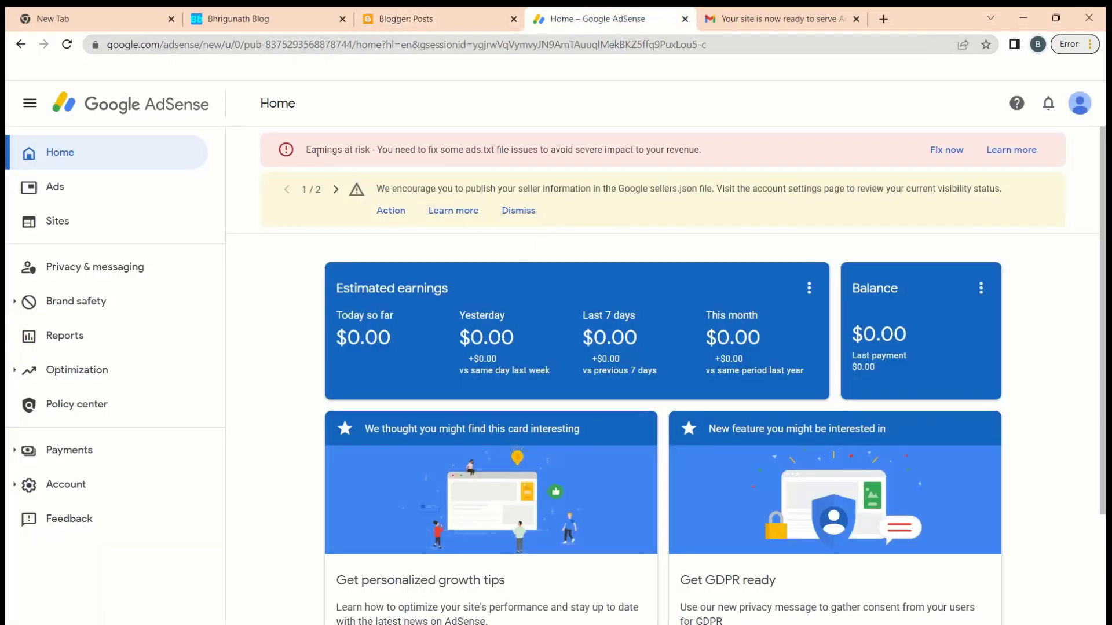
scroll(318, 152, up, 3)
scroll(318, 153, down, 3)
click(263, 18)
scroll(406, 324, down, 2)
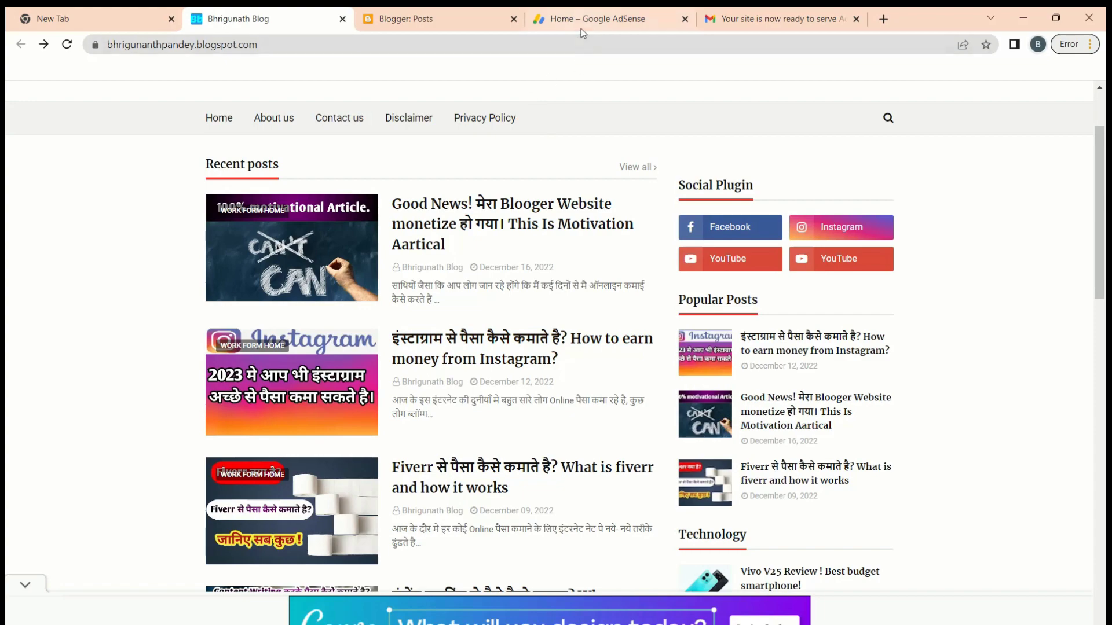
Download the ads.txt file through AdSense's earnings-at-risk alert and select its full line in Notepad.
click(578, 25)
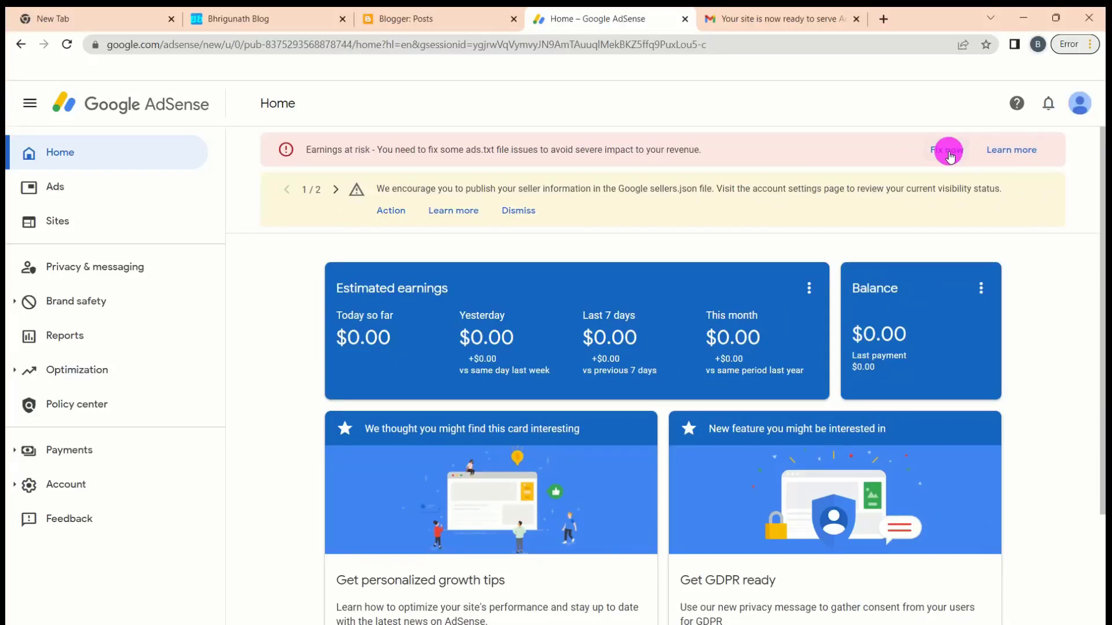
click(951, 153)
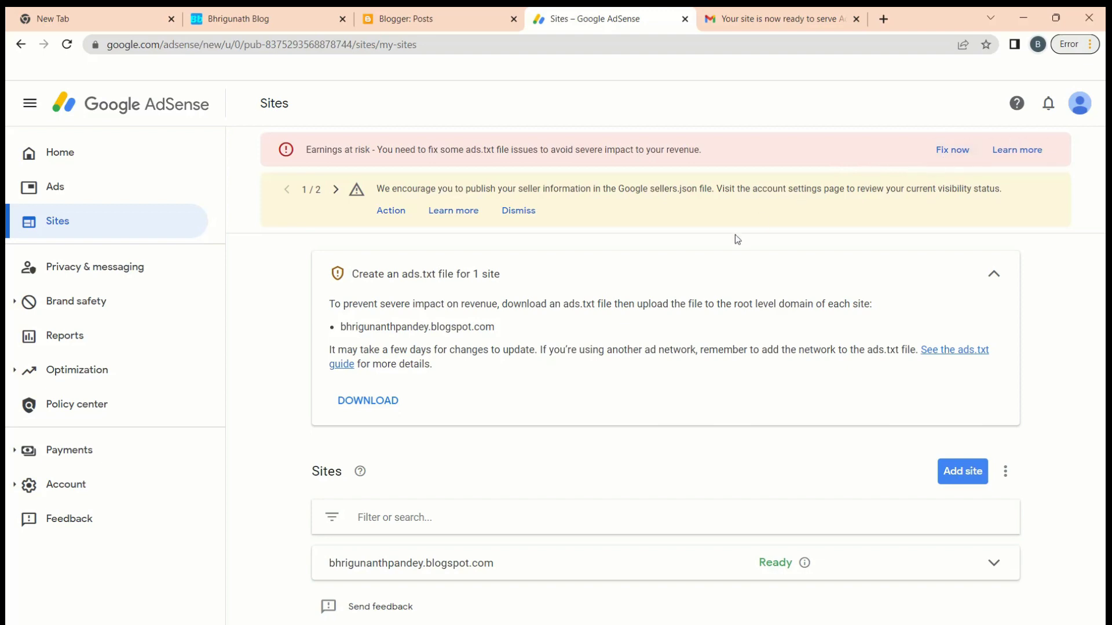
click(374, 401)
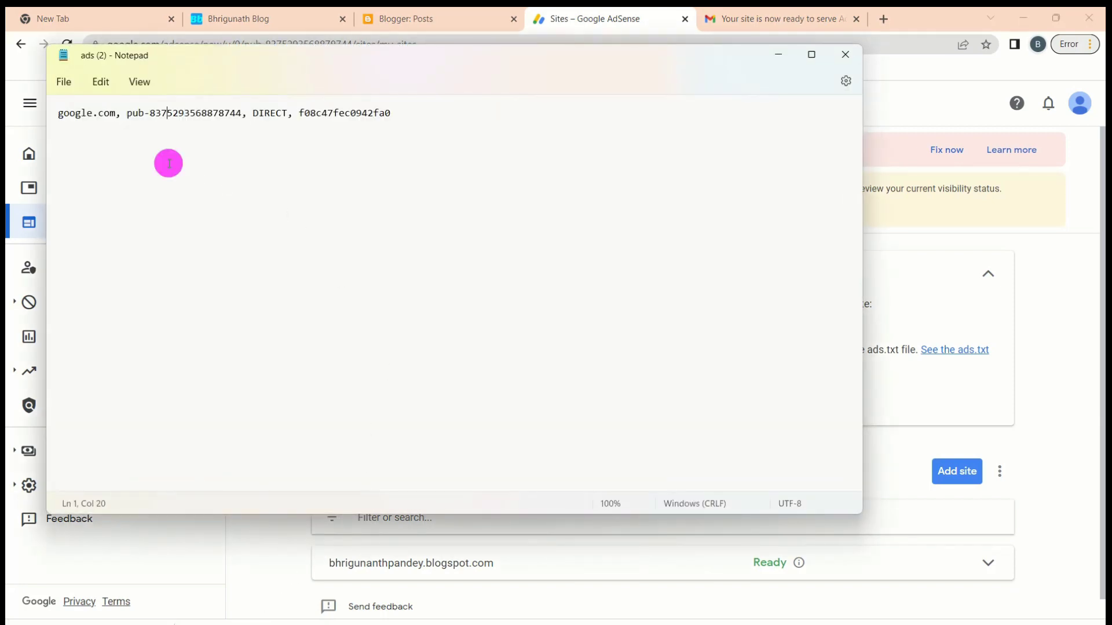
double_click(168, 164)
triple_click(169, 164)
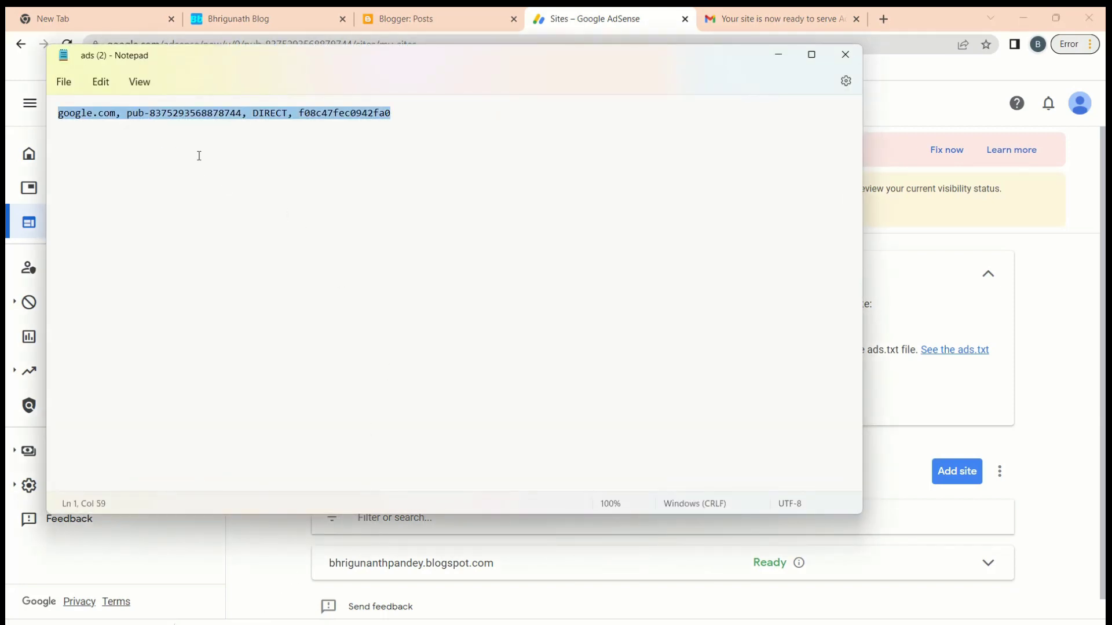
In Blogger's Monetization settings, switch Enable custom ads.txt off and back on.
click(402, 22)
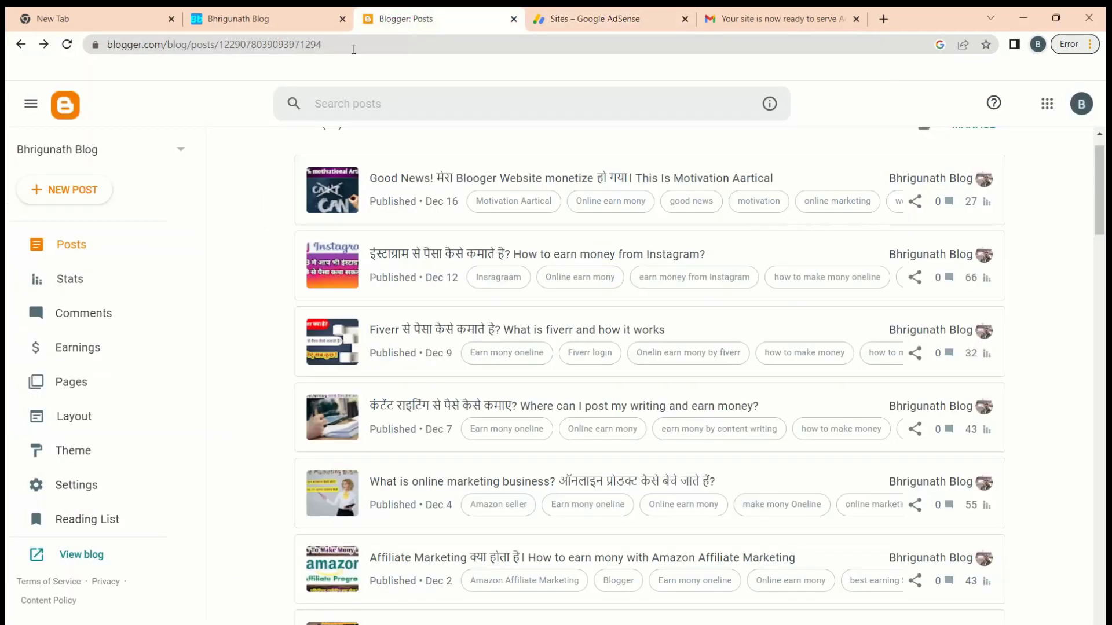
click(40, 492)
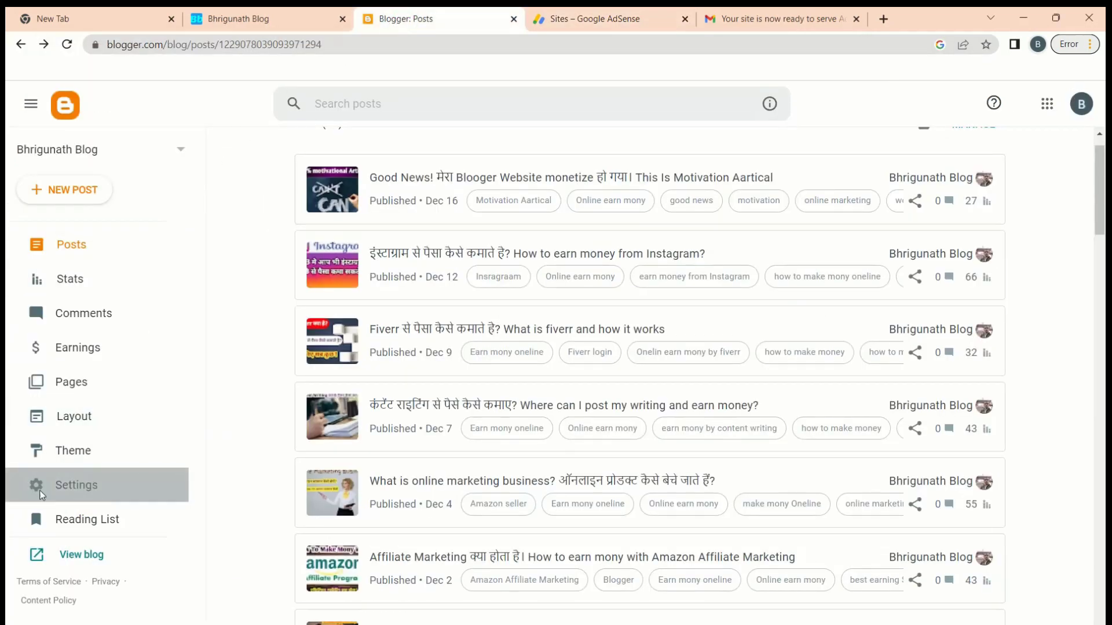
scroll(343, 313, down, 4)
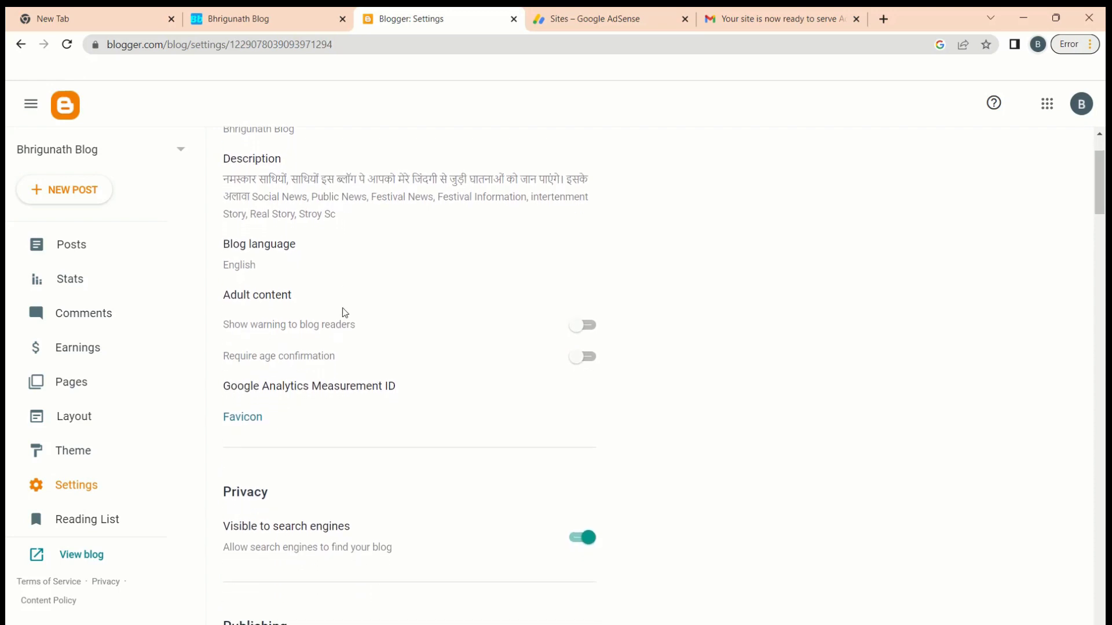
scroll(388, 442, down, 11)
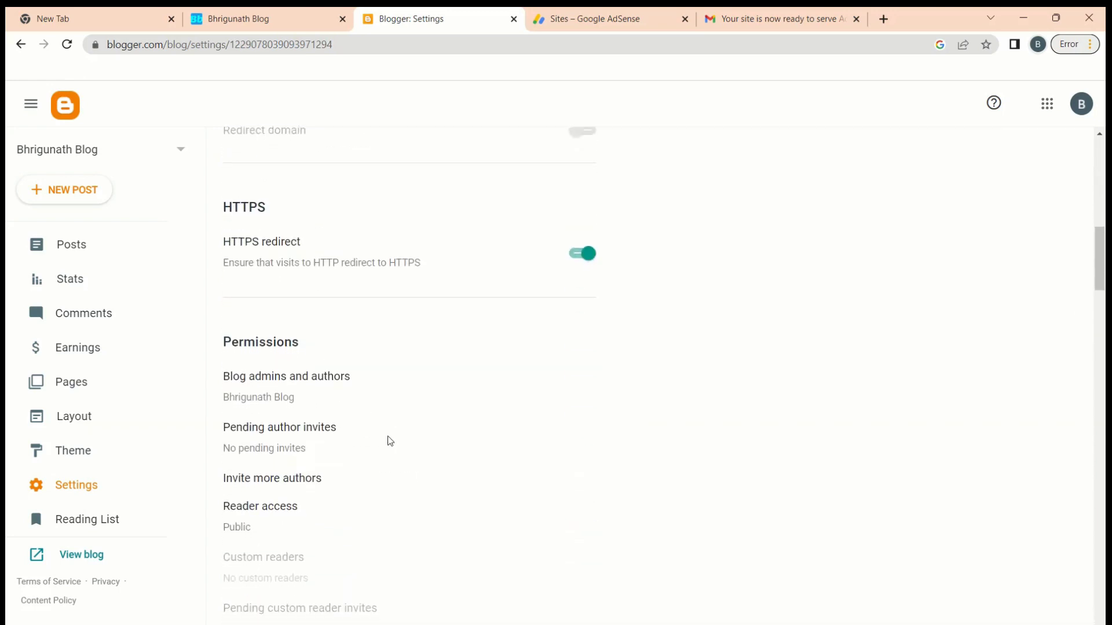
scroll(388, 441, down, 15)
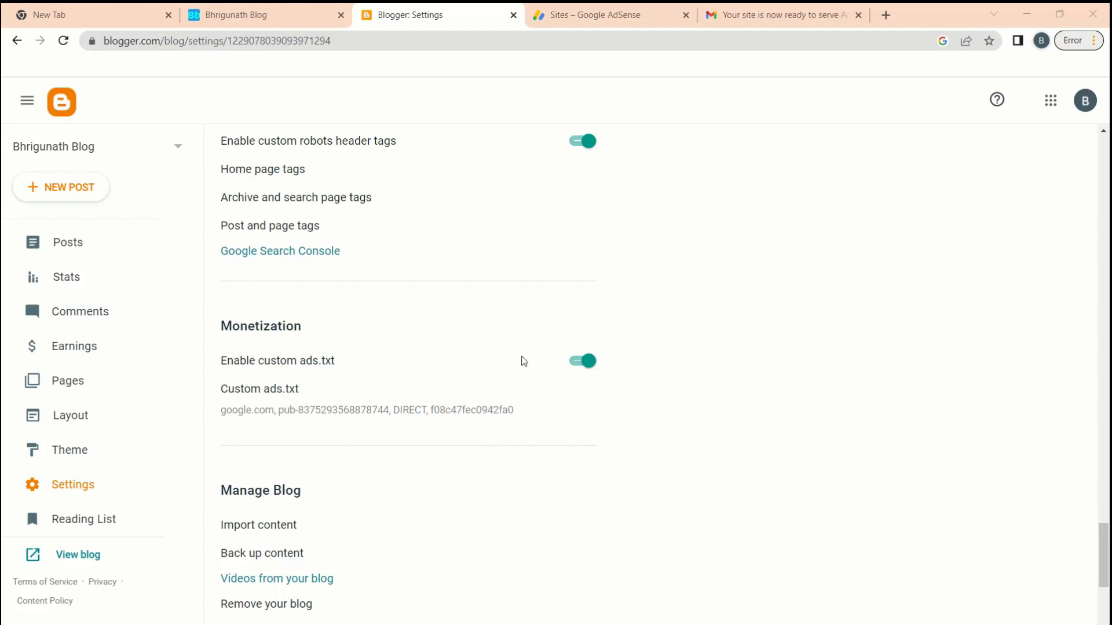
click(586, 362)
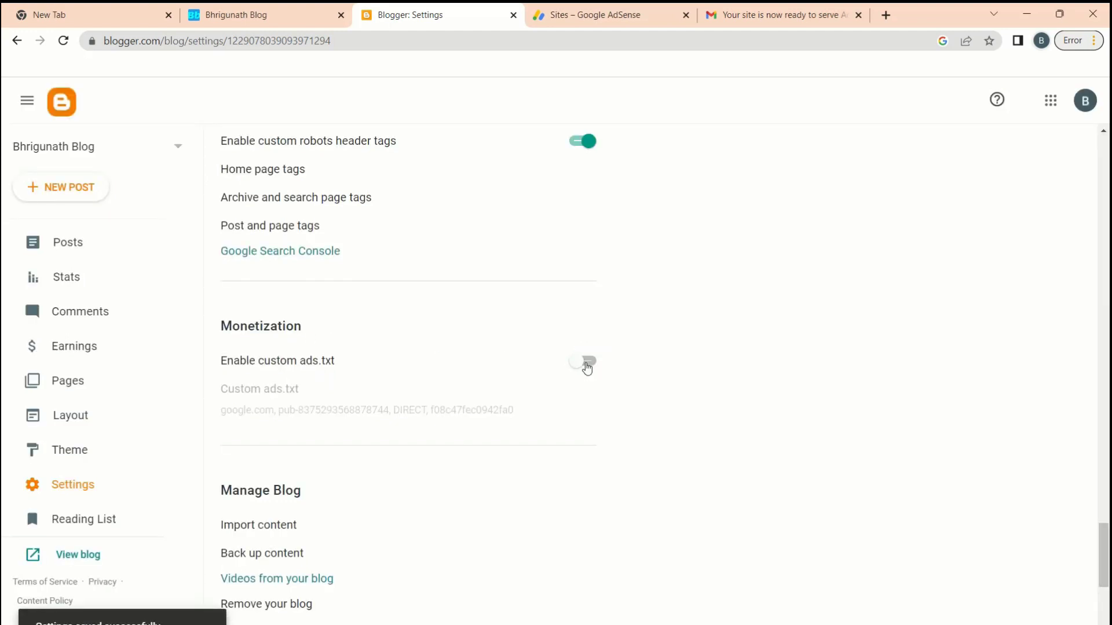
click(577, 362)
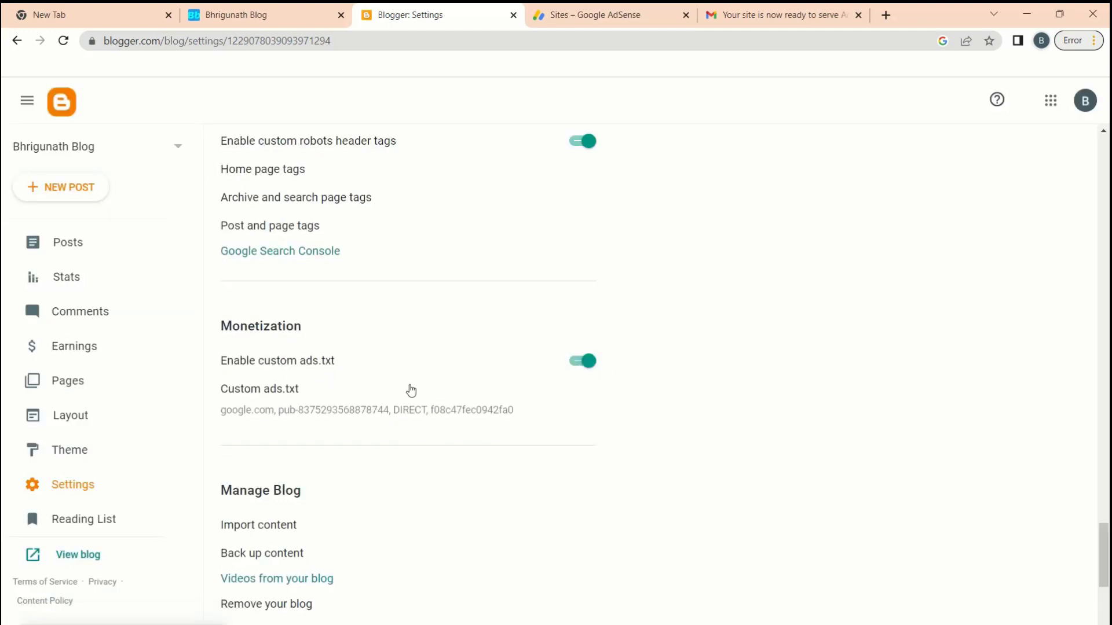
Copy and clear the Custom ads.txt entry, paste the publisher line back in and save it.
click(318, 407)
double_click(578, 343)
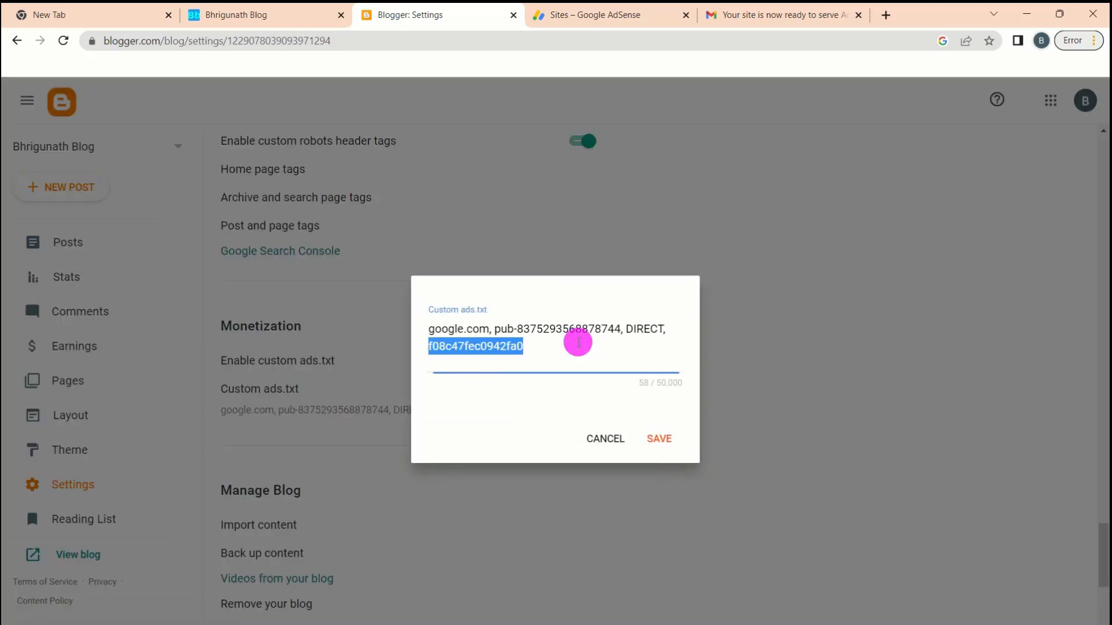
key(ctrl+a)
key(ctrl+c)
key(BackSpace)
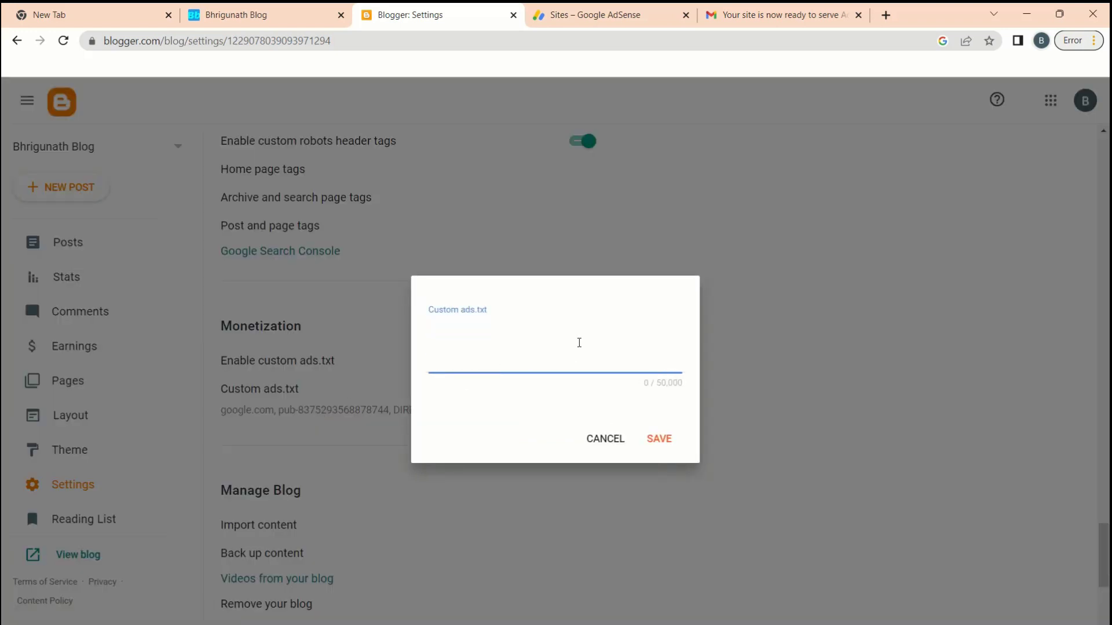
key(ctrl+v)
click(658, 438)
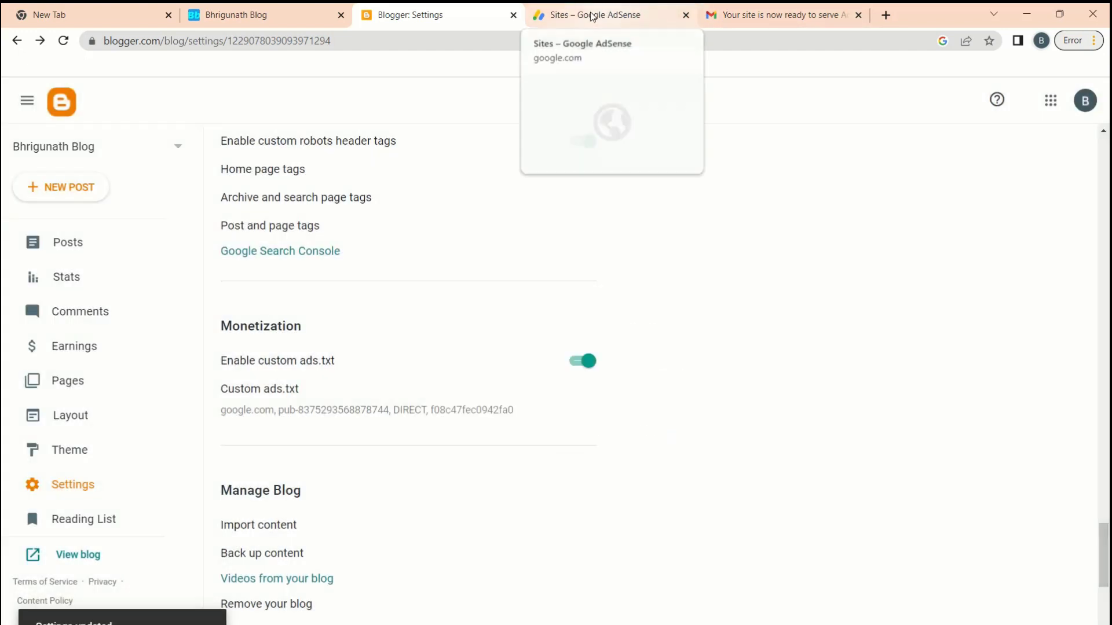
Return to the AdSense Sites page and check the ads.txt notice for the blog.
click(592, 17)
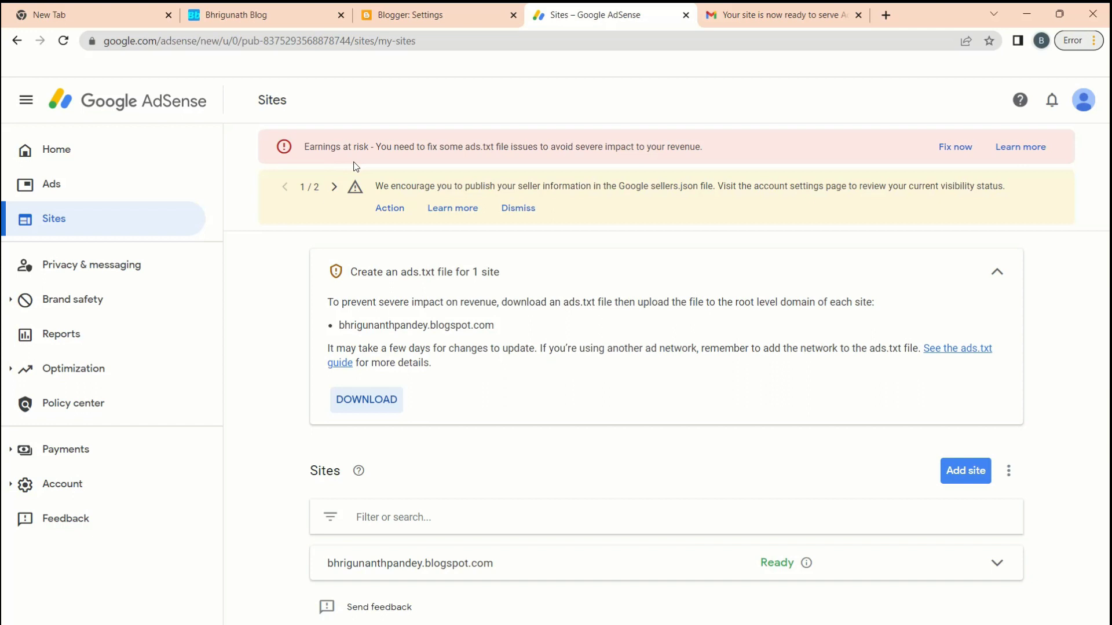
click(856, 456)
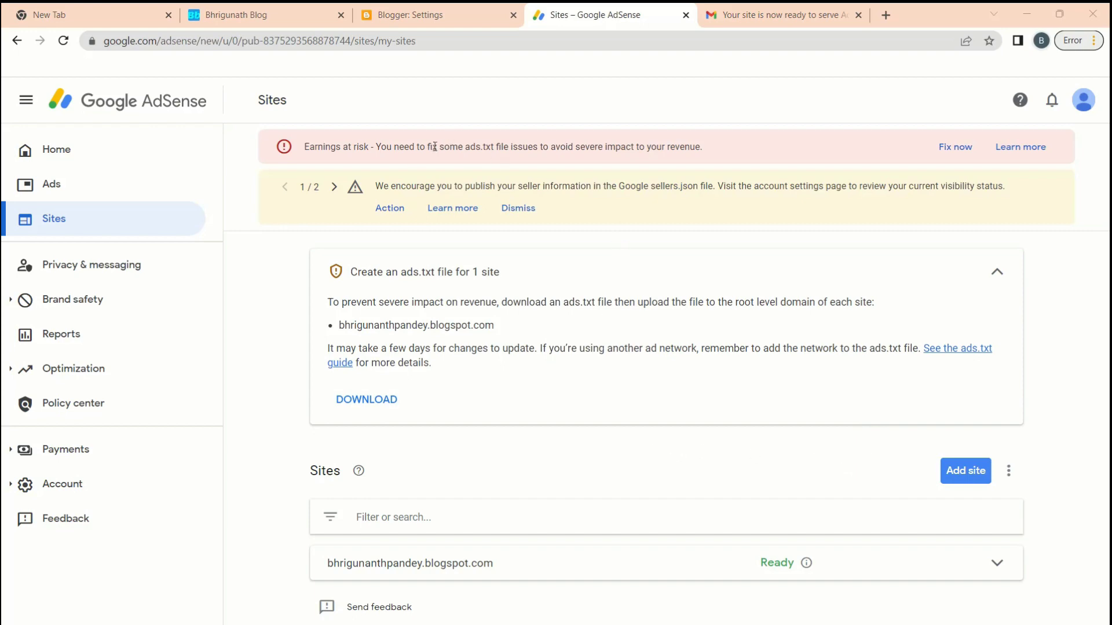
Compare the ads.txt notice on the AdSense Sites page with the Custom ads.txt entry in Blogger's Monetization settings.
scroll(407, 152, up, 5)
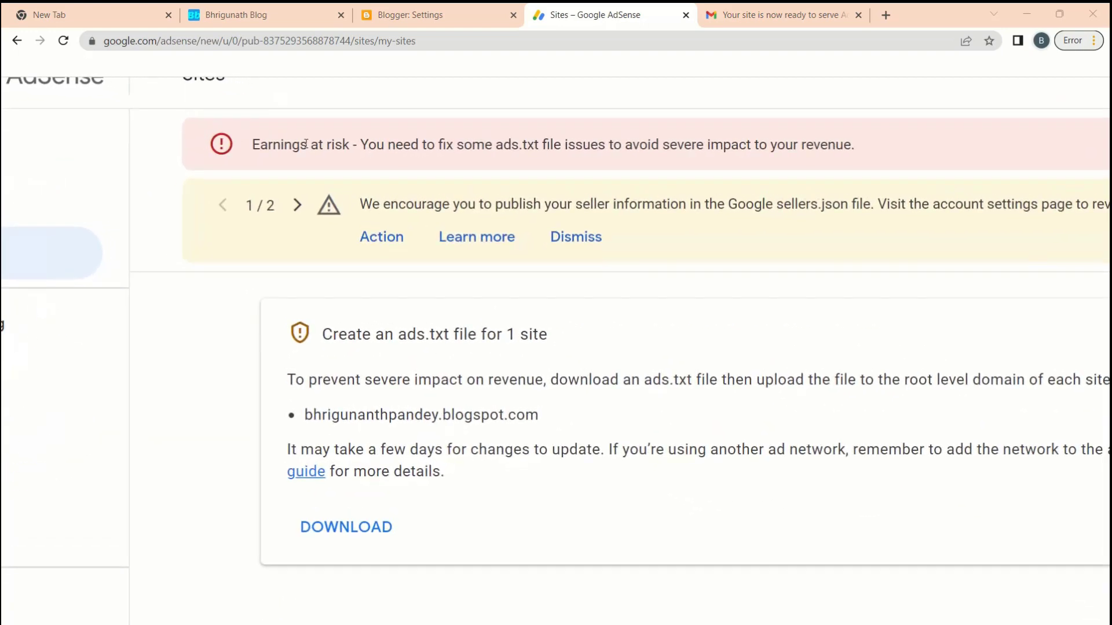
click(390, 12)
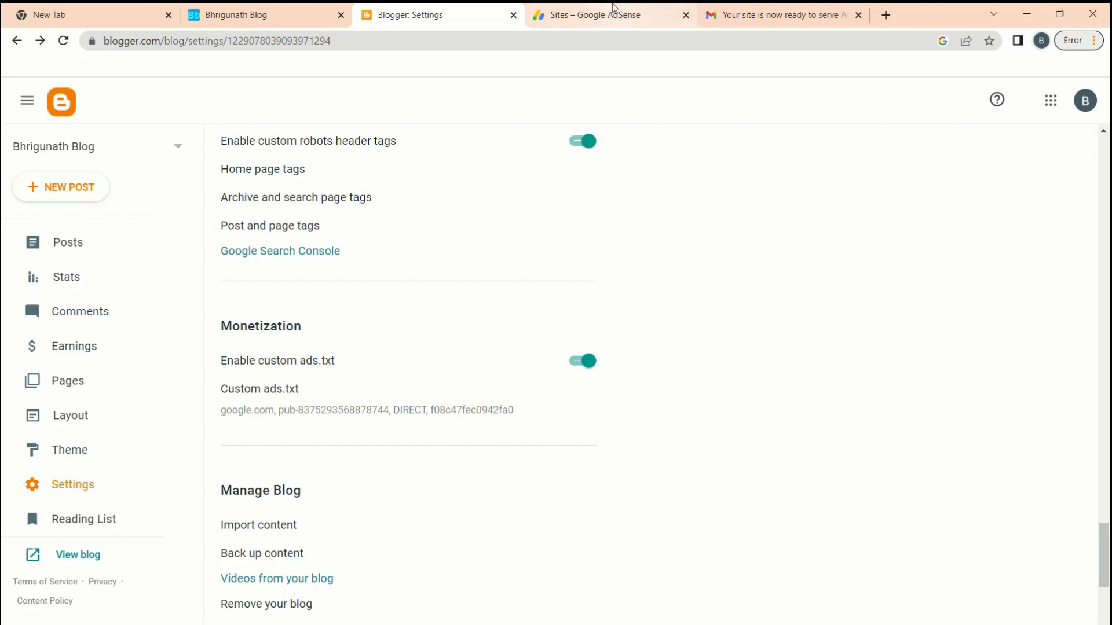
click(576, 19)
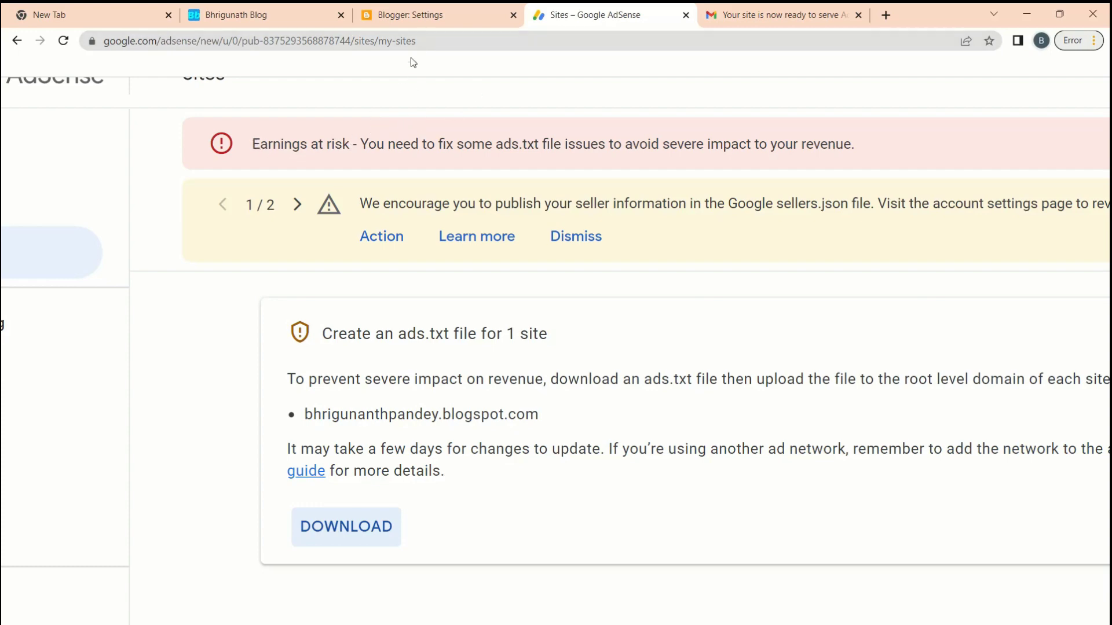
key(ctrl+0)
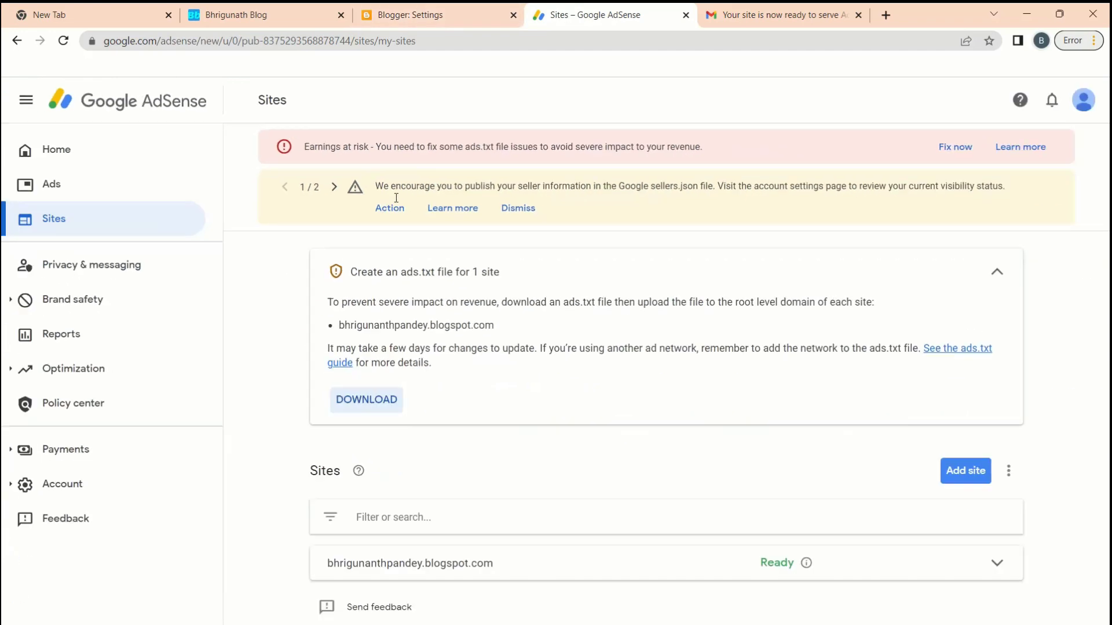
click(414, 16)
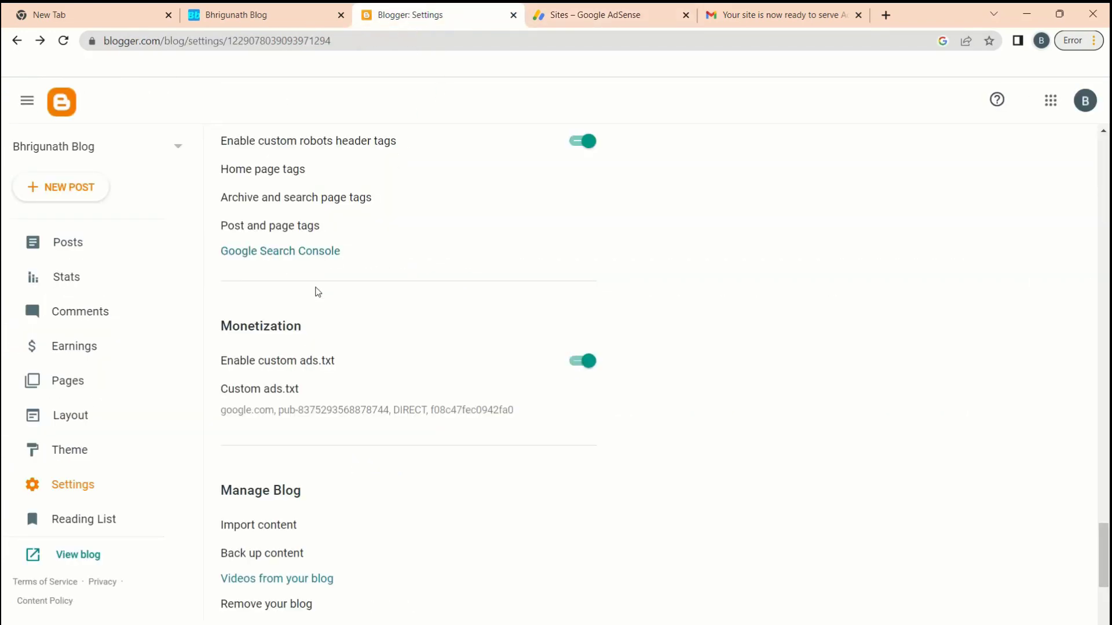
Go back to the AdSense Sites page and dismiss the notice about the war in Ukraine.
click(560, 21)
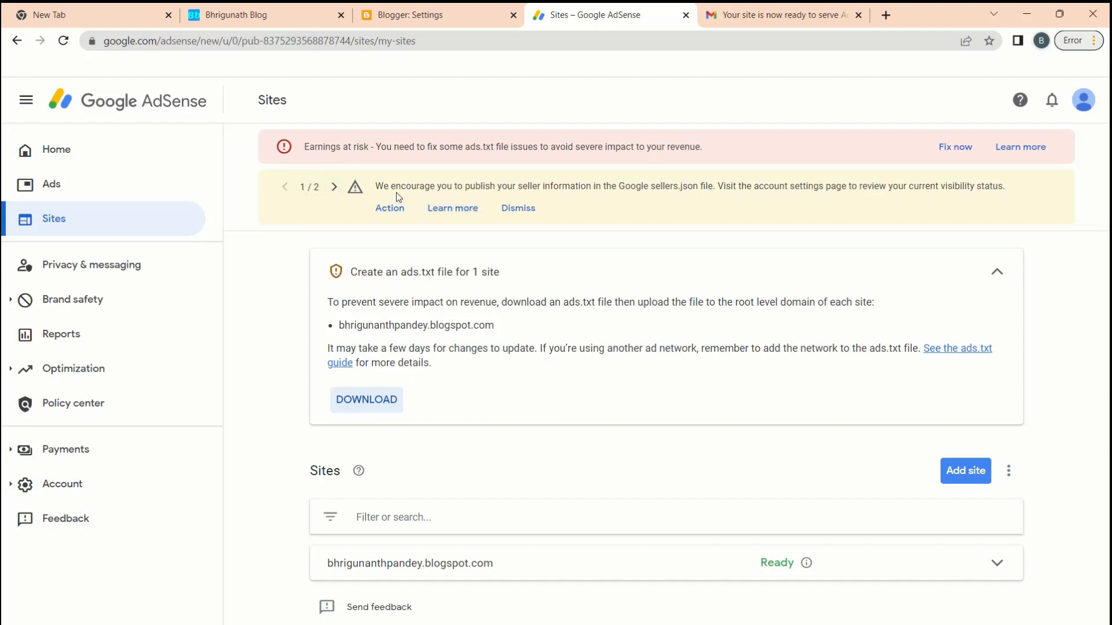
click(334, 186)
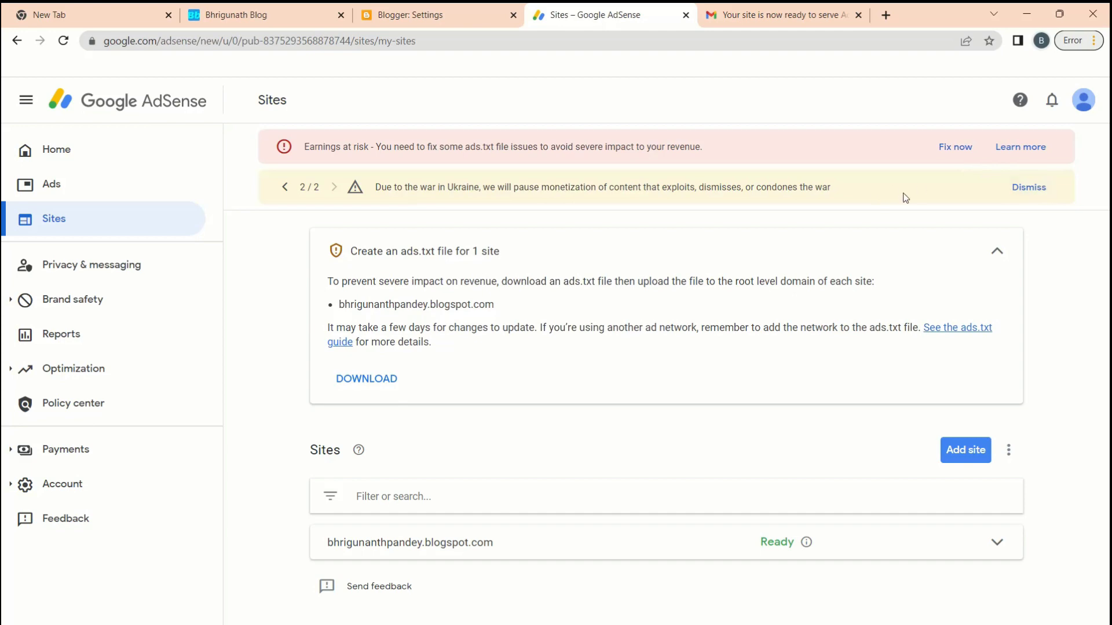
click(1037, 188)
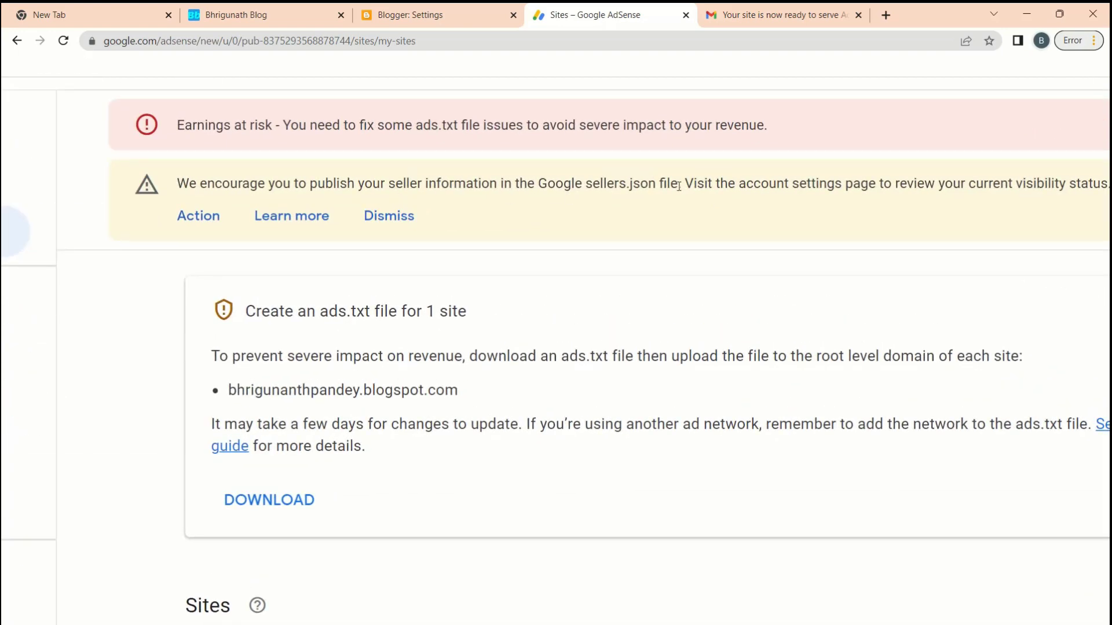
Open the account information through the sellers.json notice and set Seller information visibility to Transparent.
click(196, 226)
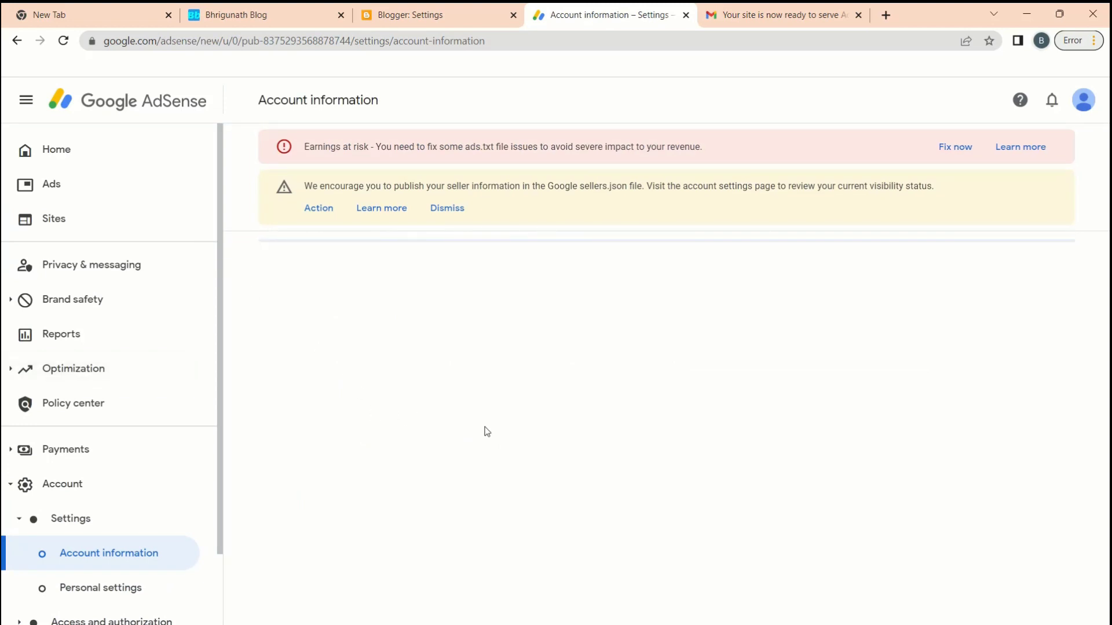
scroll(486, 431, down, 2)
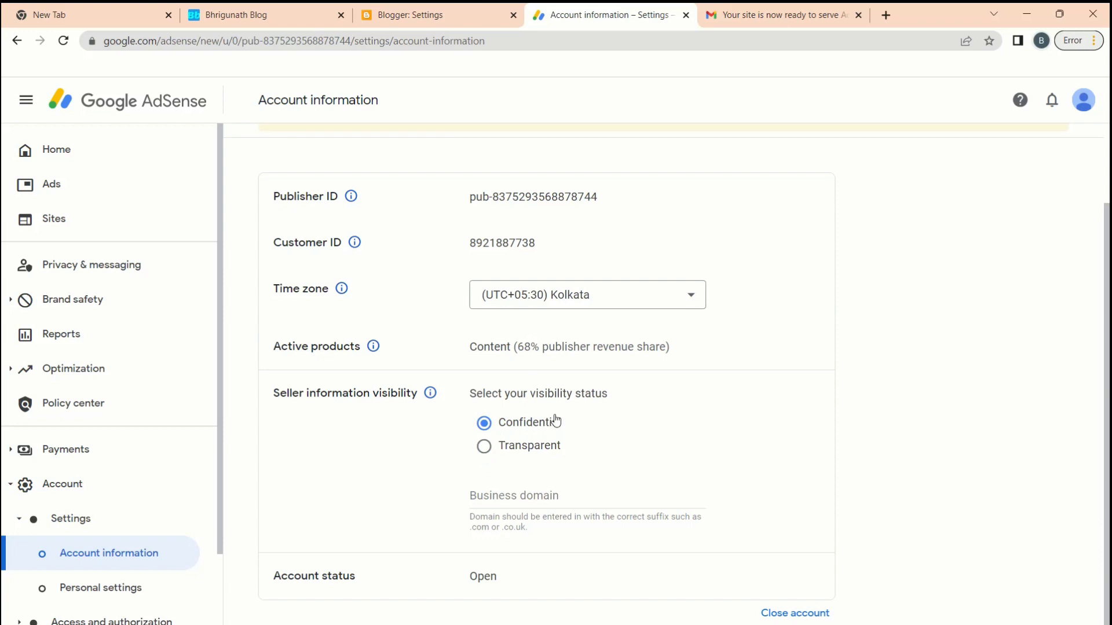
click(490, 449)
scroll(501, 462, up, 2)
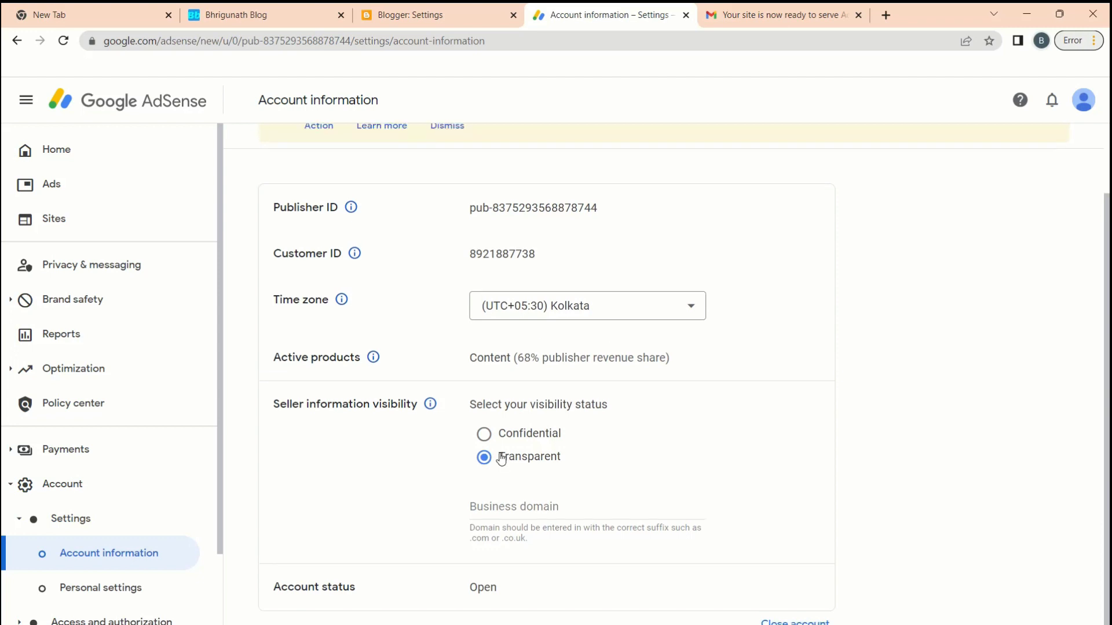
Reload the AdSense Home page and check the remaining alerts and the estimated earnings cards.
click(55, 150)
click(64, 41)
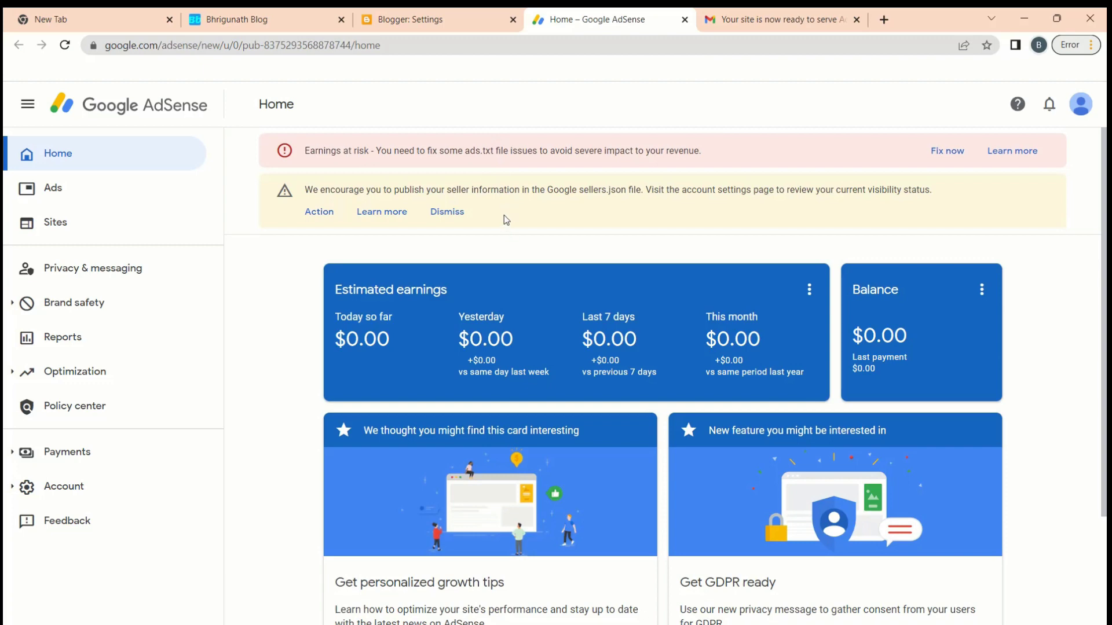
scroll(504, 215, down, 2)
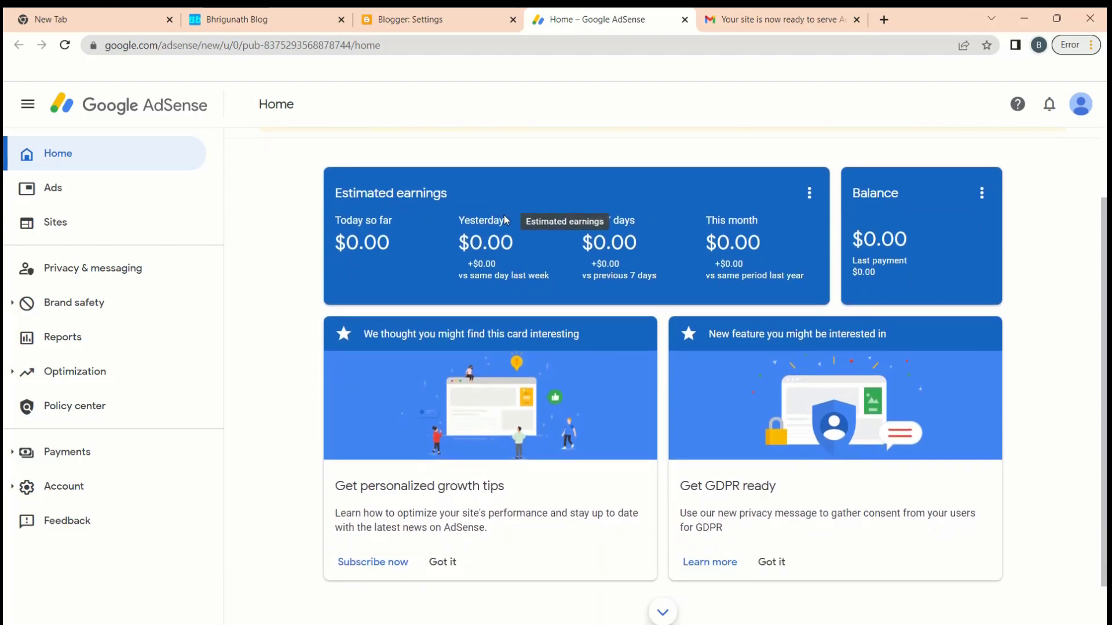
Look over the live blog's recent posts, then view the Posts list in Blogger.
click(266, 20)
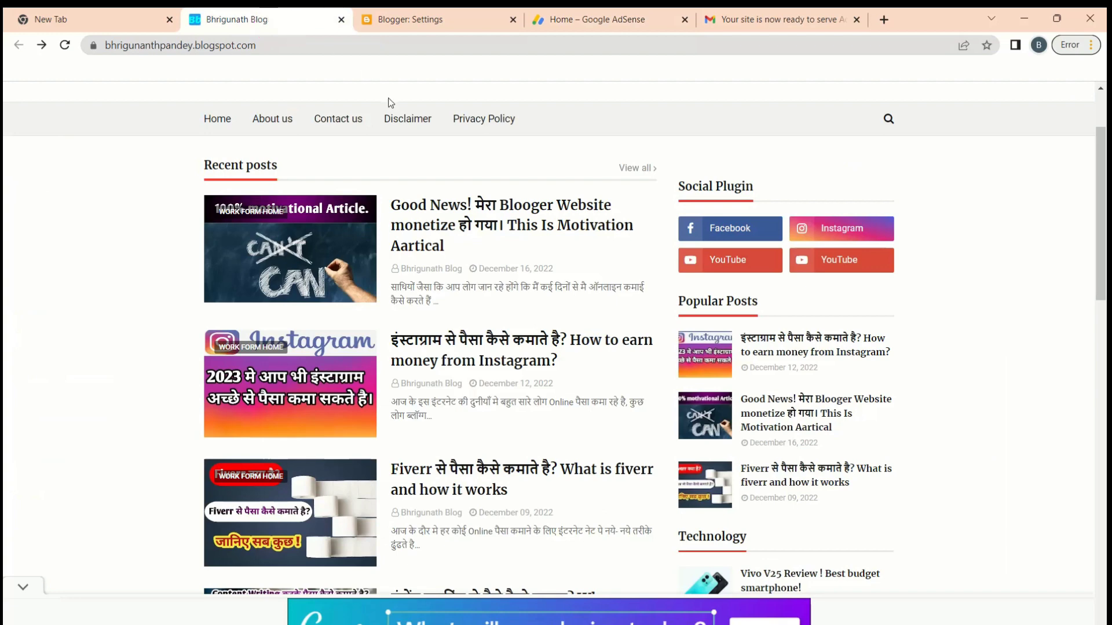
scroll(397, 272, down, 3)
click(408, 19)
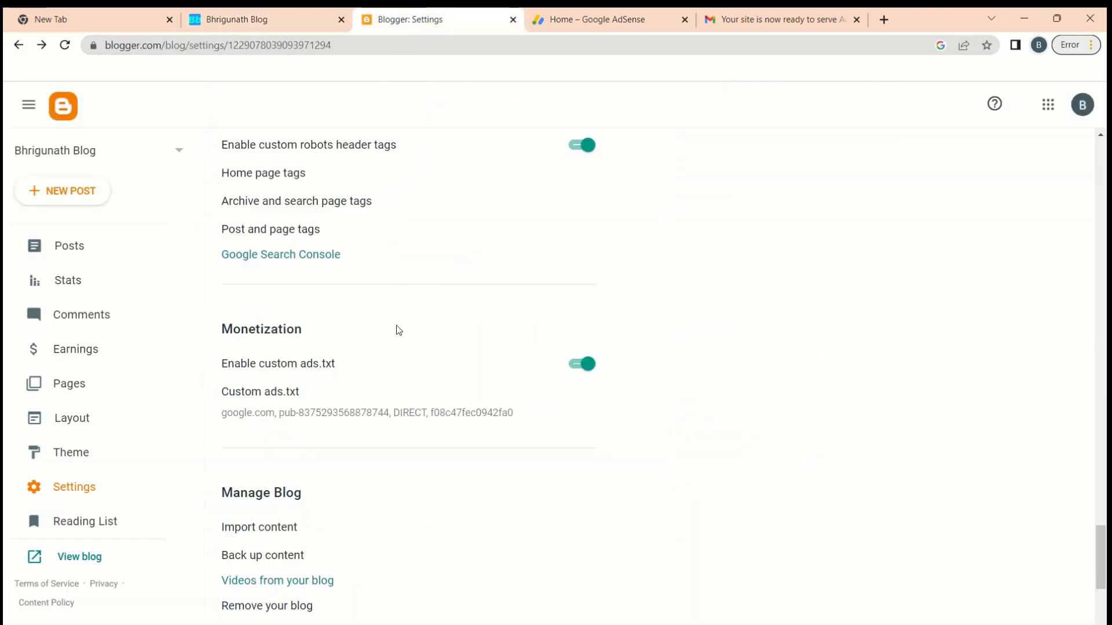
scroll(399, 331, up, 2)
click(87, 237)
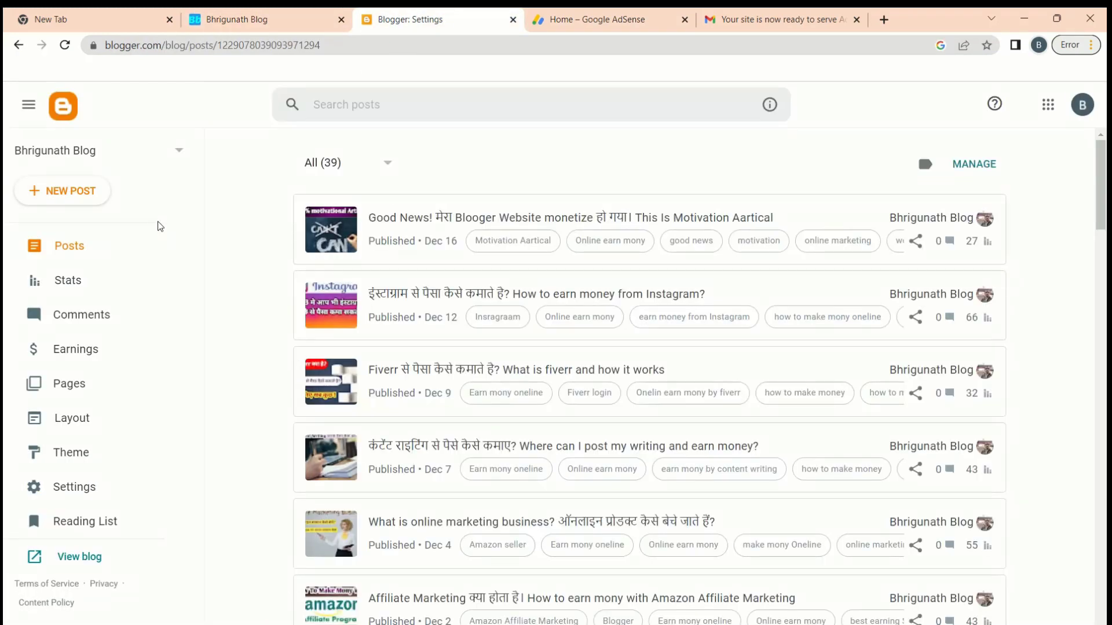
scroll(478, 382, down, 2)
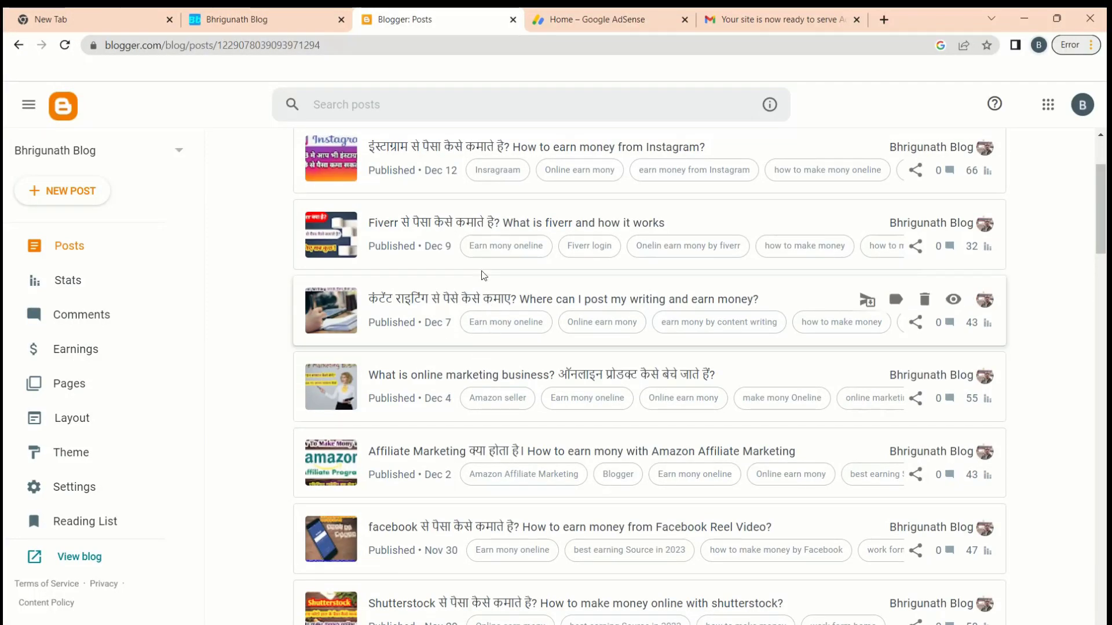
Switch to the live blog, collapse its anchor ad and look through the homepage posts.
click(268, 19)
scroll(267, 134, up, 5)
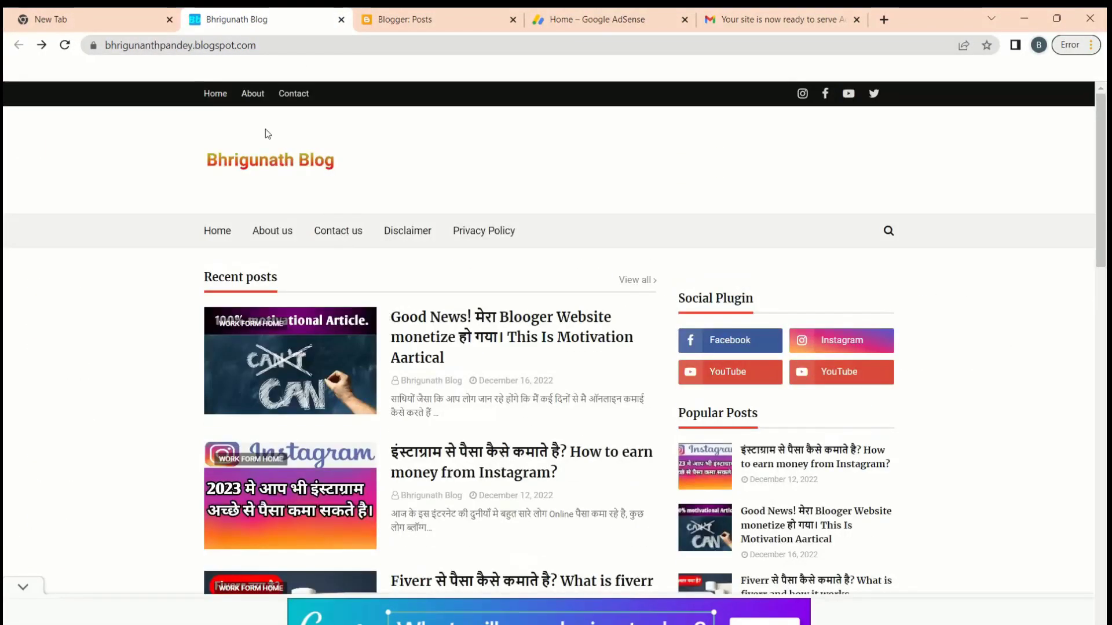
scroll(428, 196, down, 2)
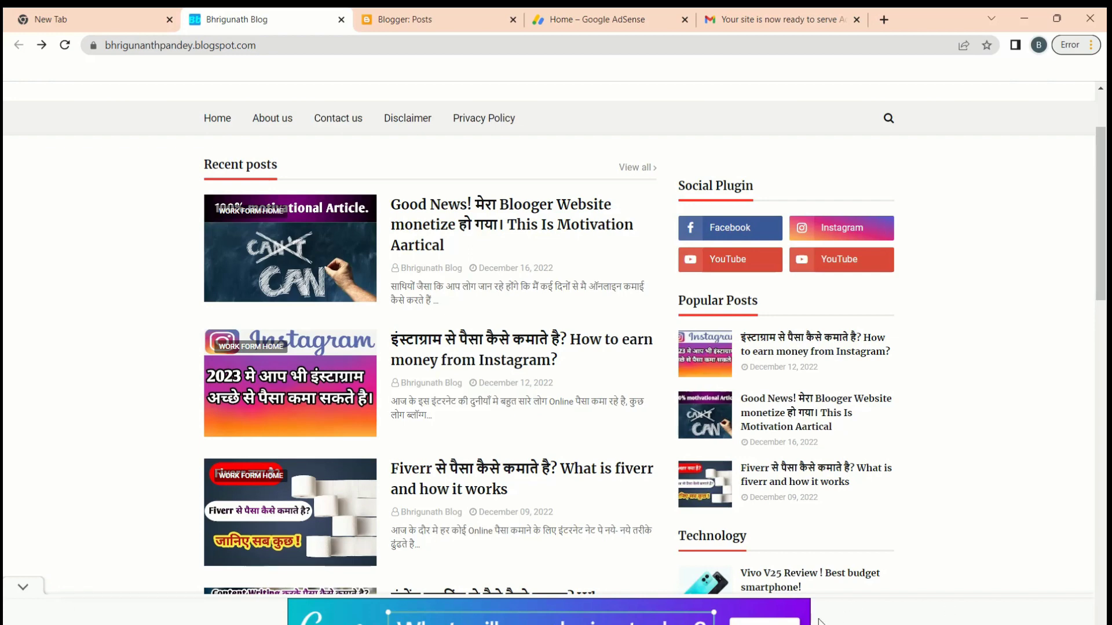
click(26, 585)
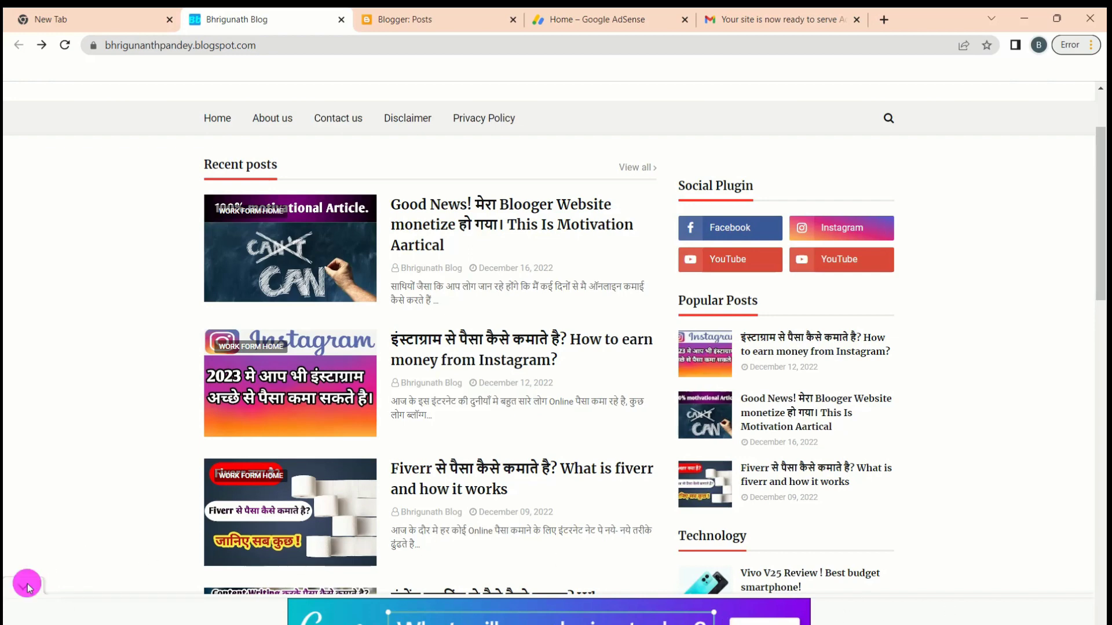
scroll(275, 505, down, 2)
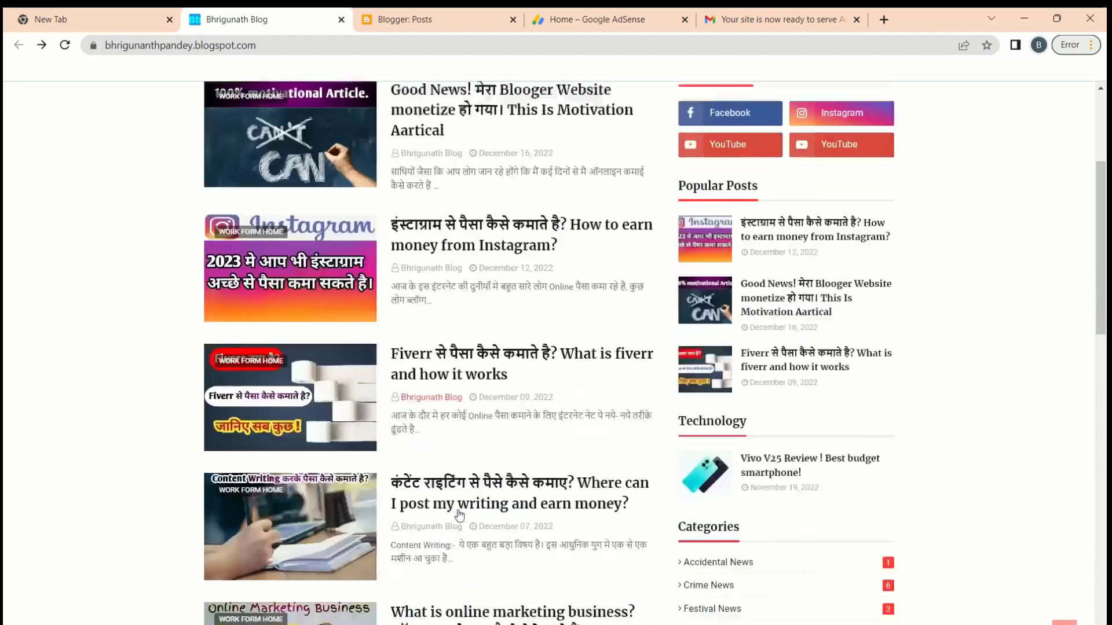
scroll(487, 406, up, 3)
scroll(489, 369, down, 2)
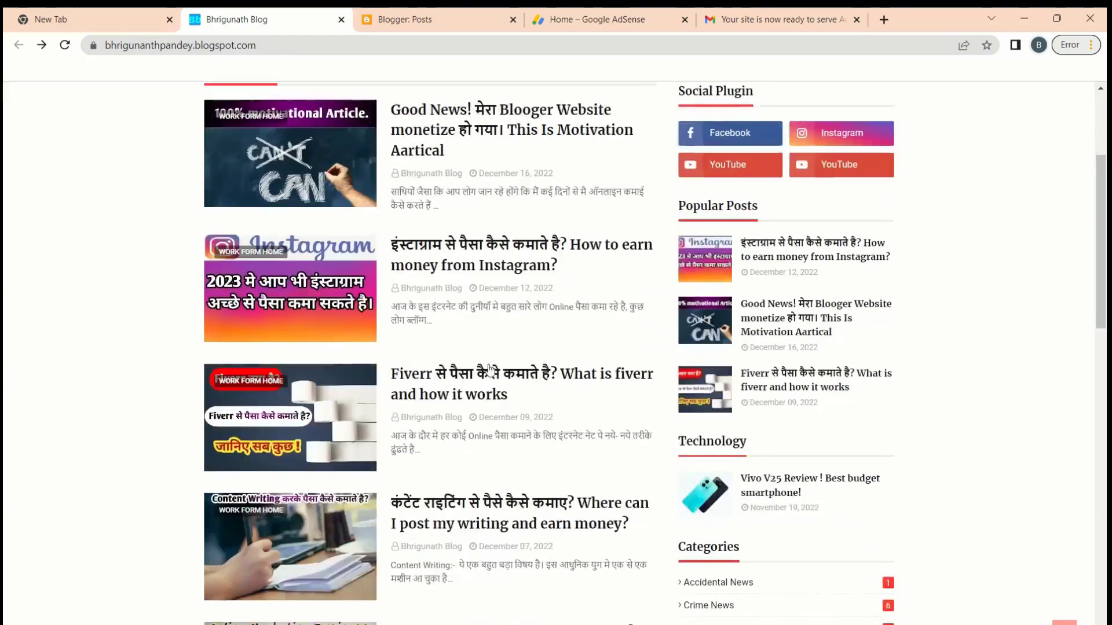
scroll(484, 274, up, 3)
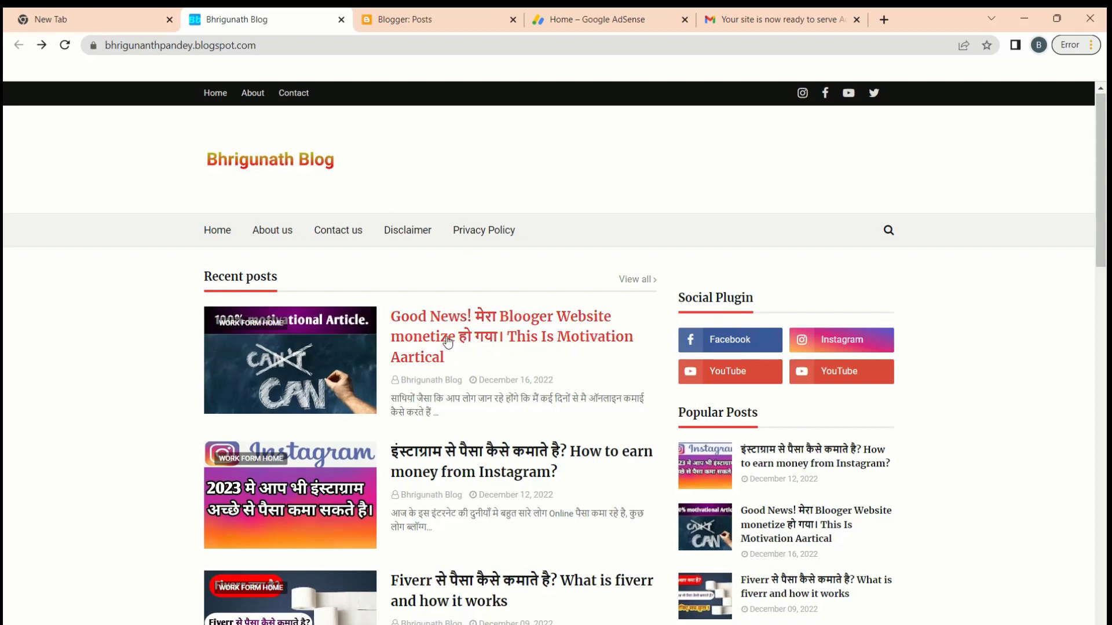
Open the "How to earn money from Instagram?" post and check the ads shown on it.
scroll(400, 371, down, 1)
click(404, 418)
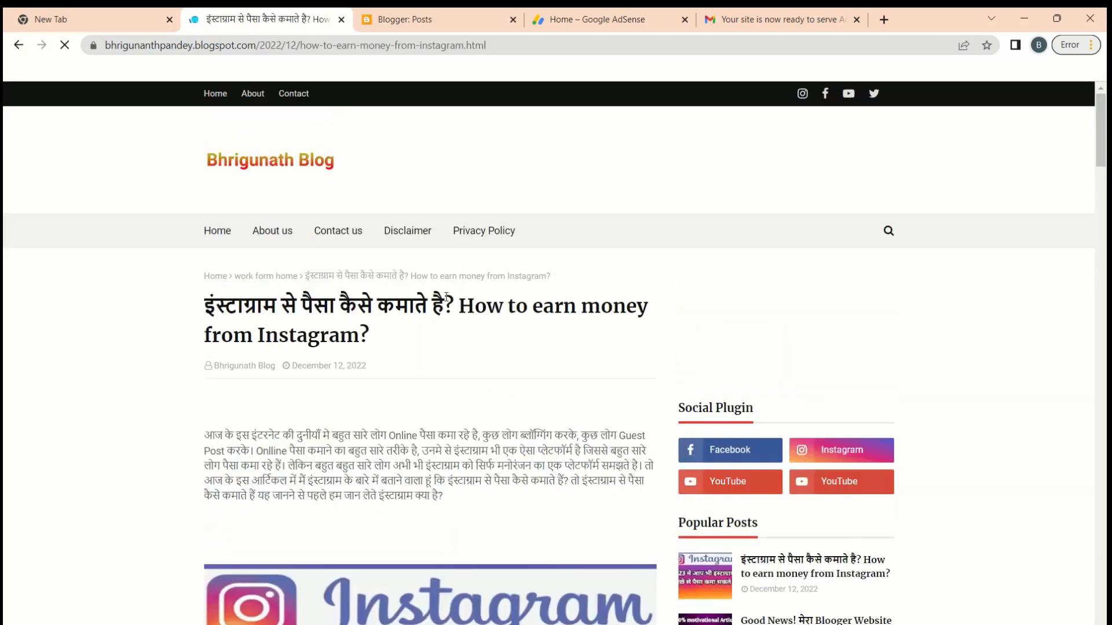
scroll(456, 344, down, 3)
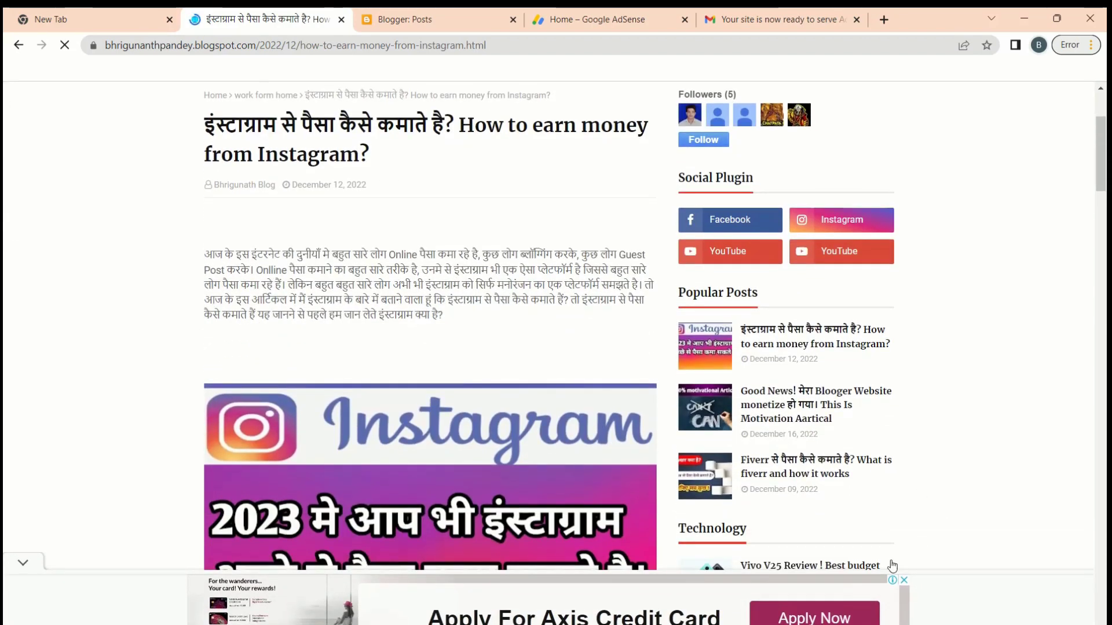
scroll(874, 570, down, 3)
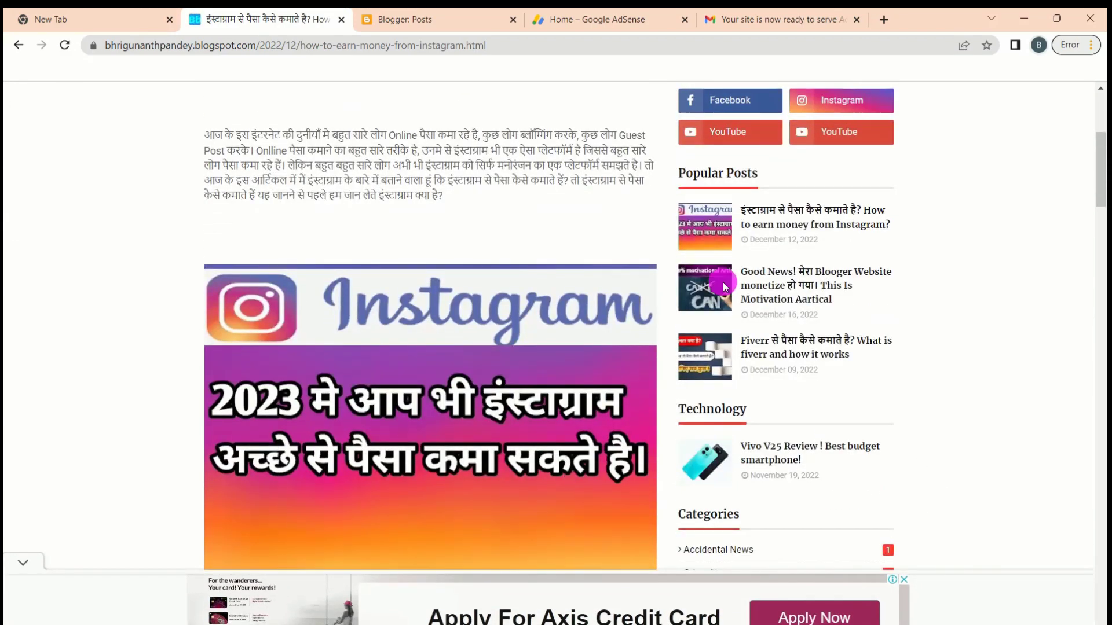
Open the "Good News!" post from Popular Posts, close the full-screen ad and view the article.
click(723, 284)
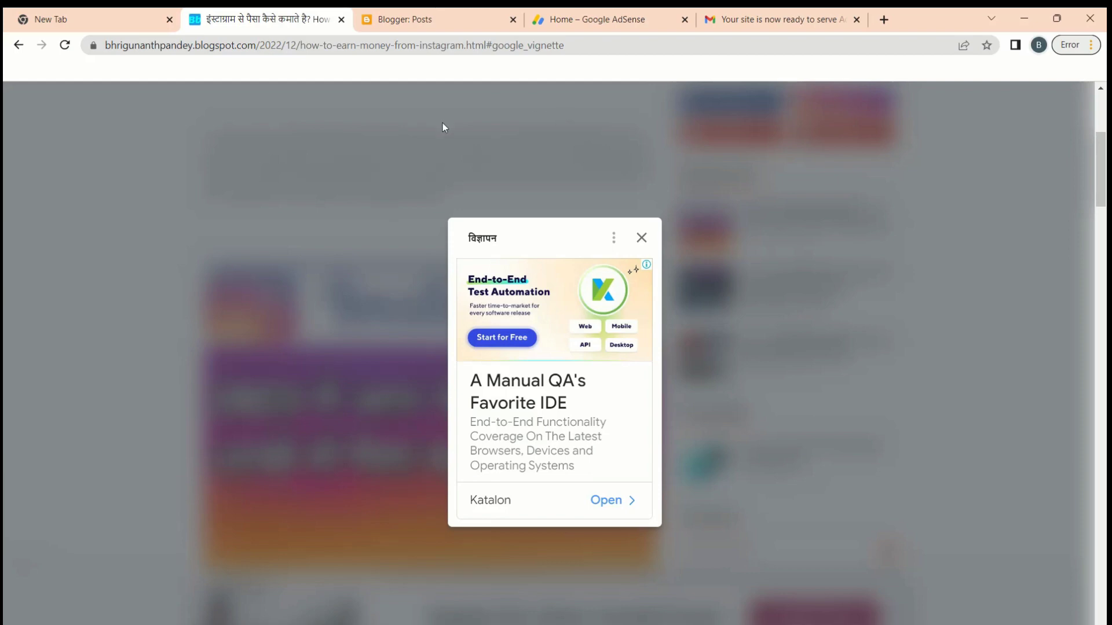
click(642, 239)
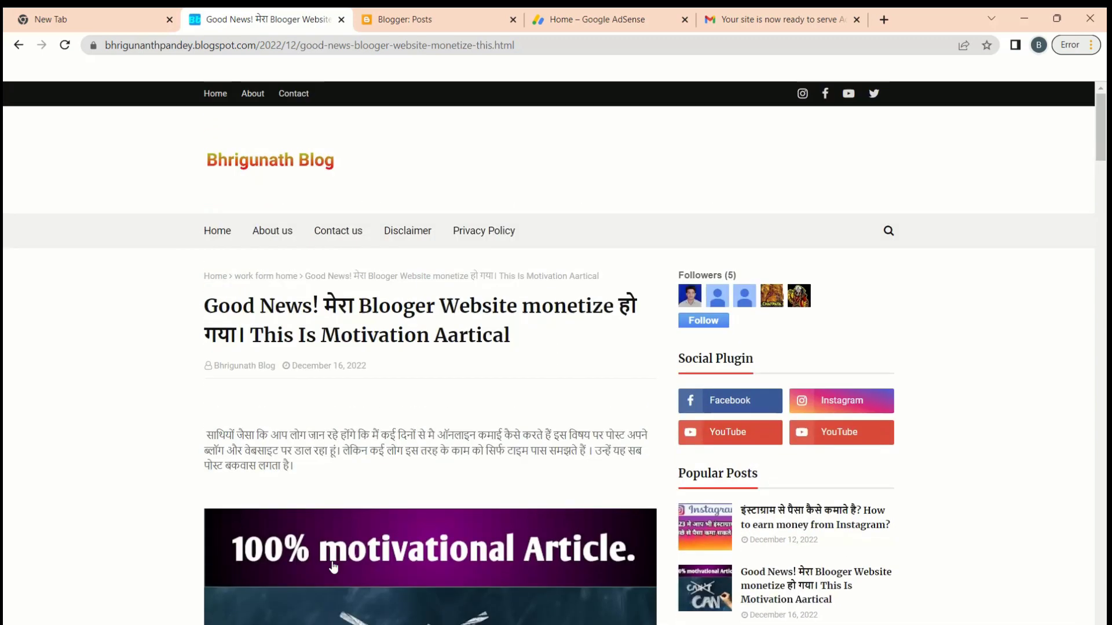
scroll(333, 566, down, 2)
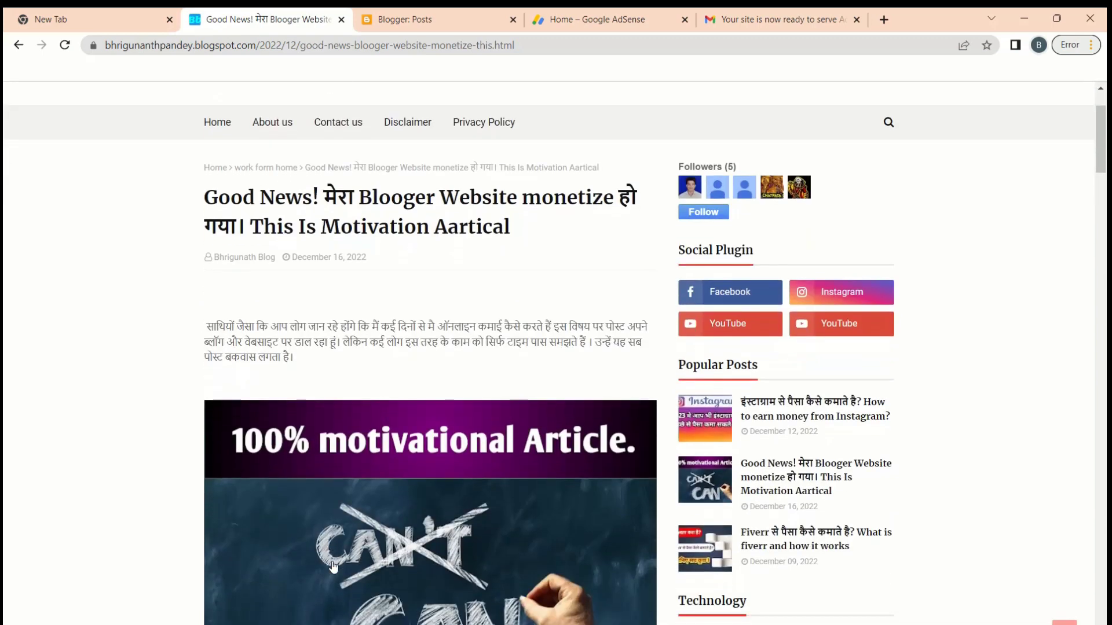
Return to the blog's Home page, examine its posts, sidebar and ads, and switch back to Blogger's Posts list.
click(218, 123)
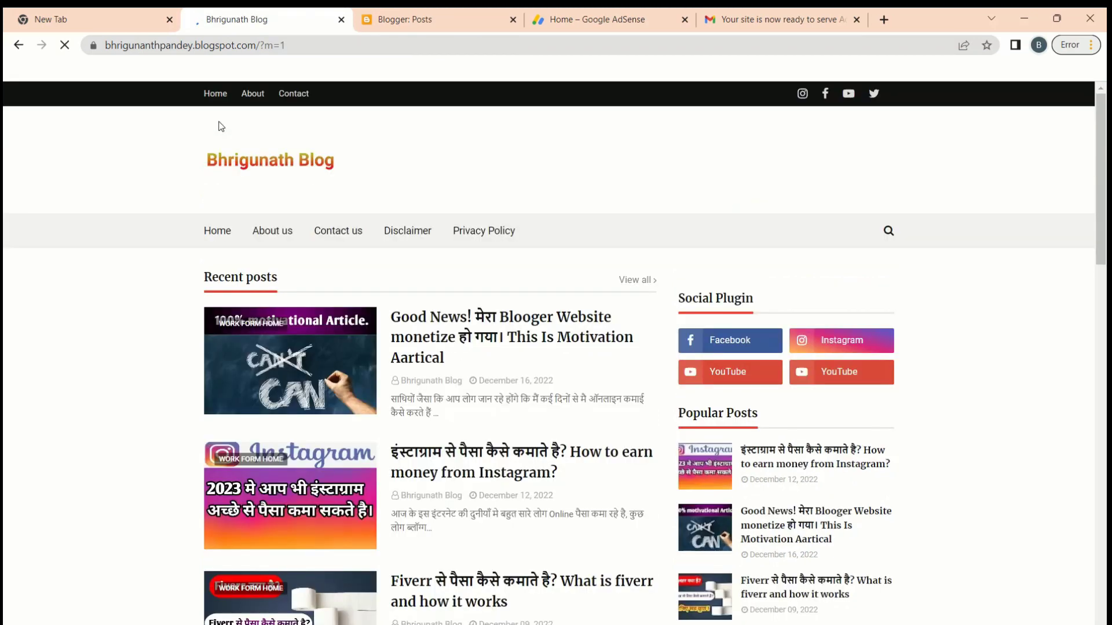
scroll(402, 234, down, 4)
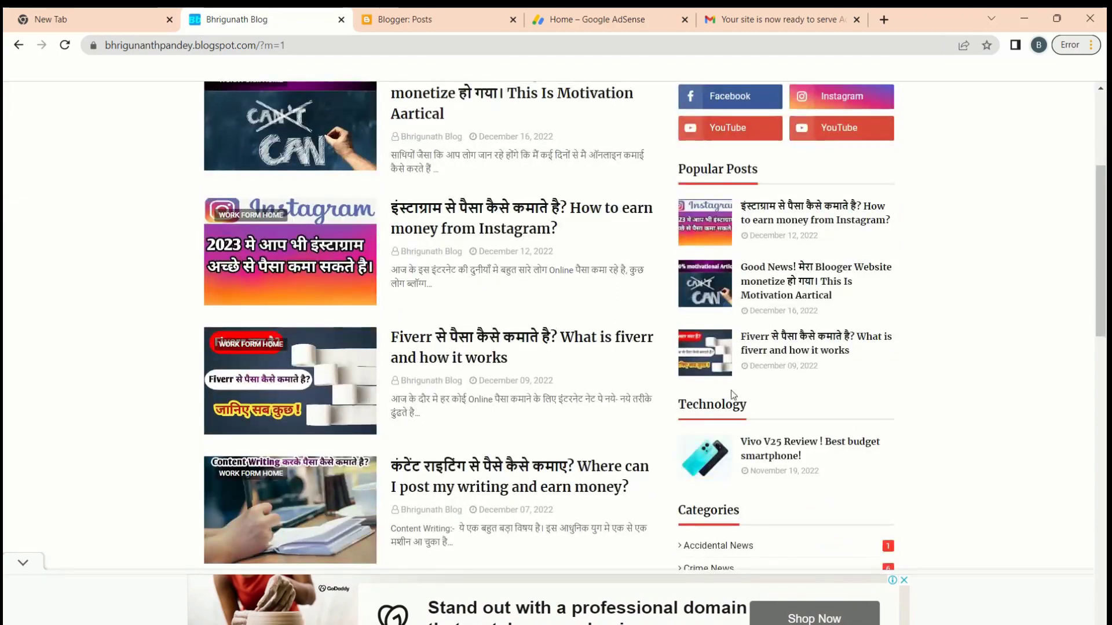
scroll(735, 398, down, 4)
scroll(735, 399, down, 5)
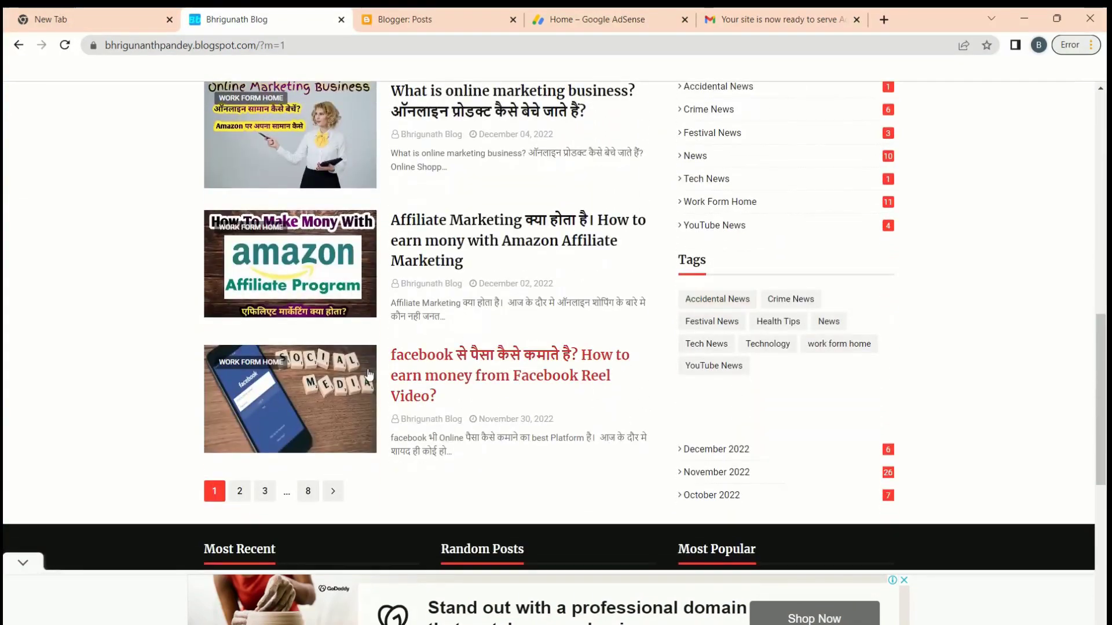
scroll(522, 480, down, 4)
scroll(519, 480, up, 5)
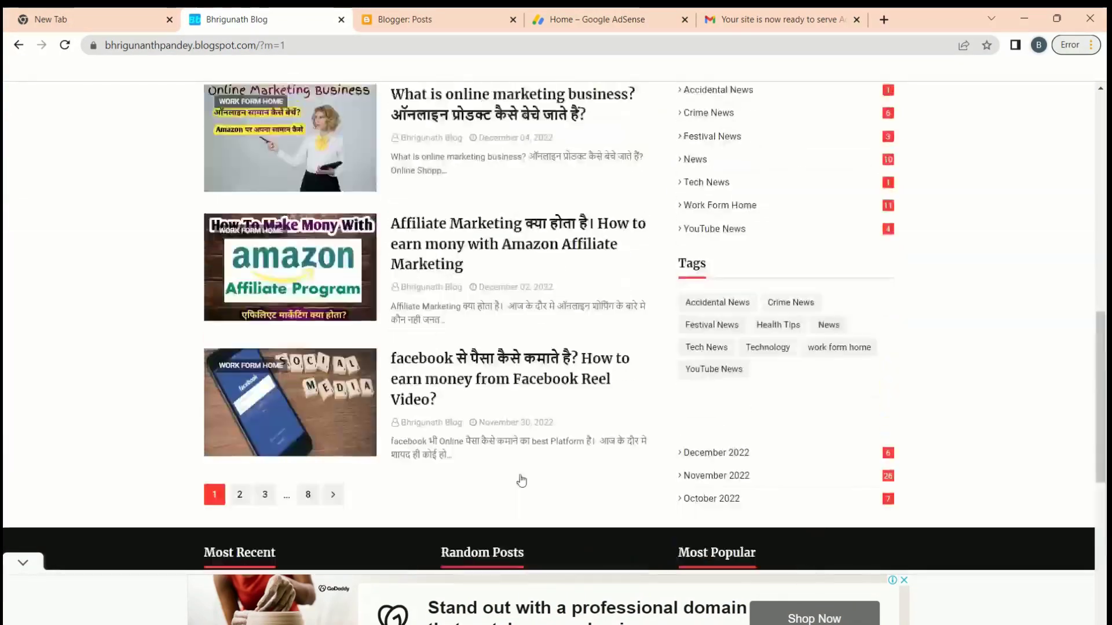
scroll(440, 238, up, 3)
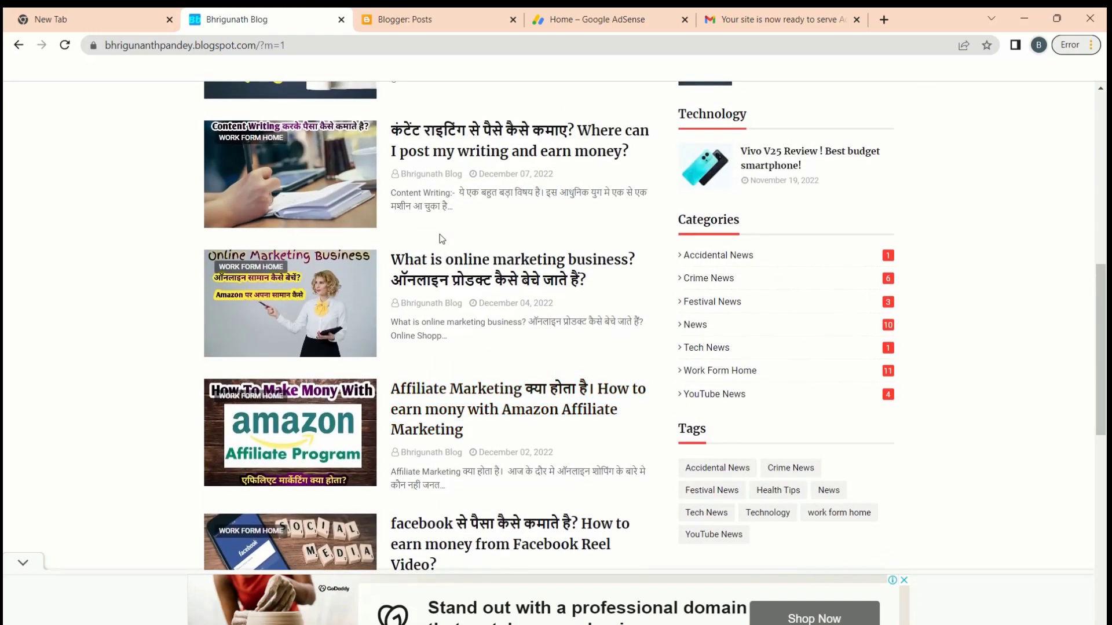
click(414, 22)
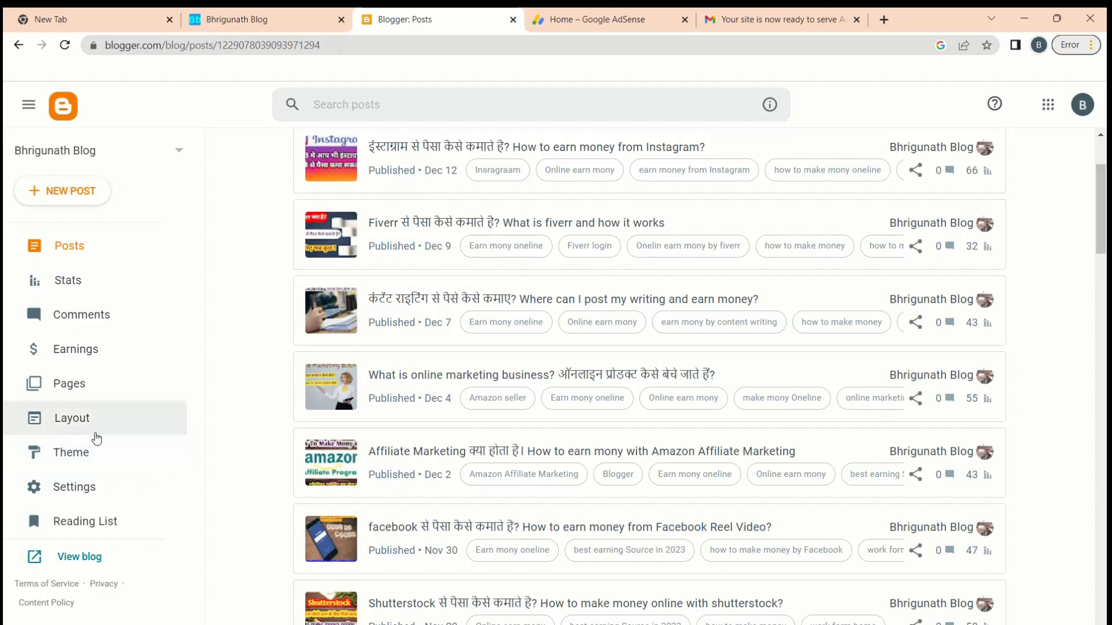
Switch to the live blog, look through its homepage posts and sidebar, and return to Blogger.
click(268, 22)
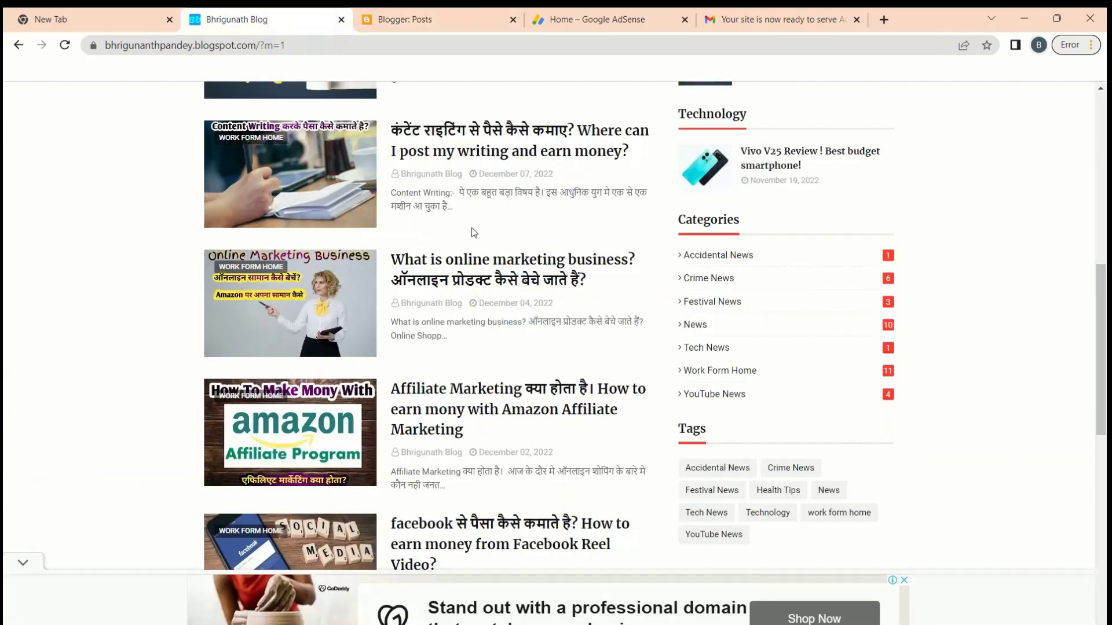
scroll(472, 231, down, 1)
scroll(512, 327, up, 5)
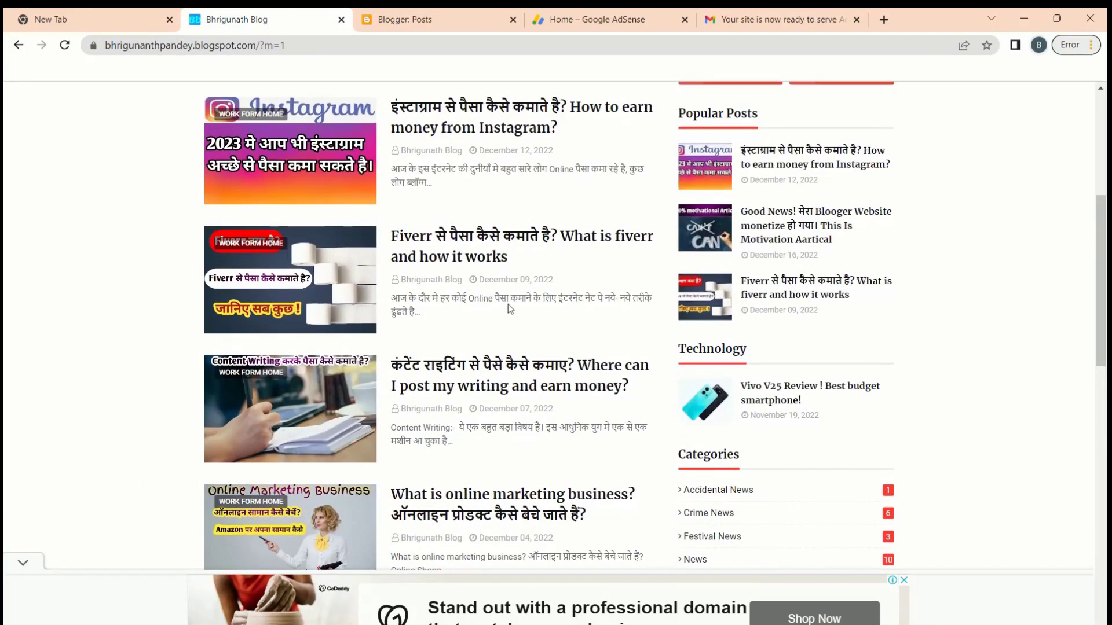
click(412, 22)
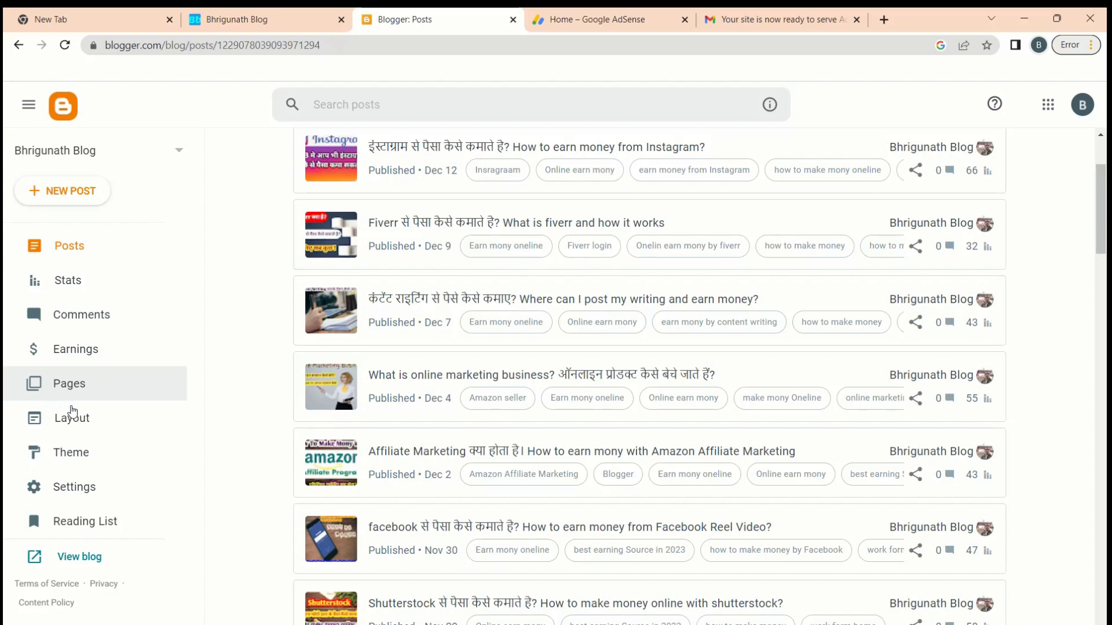
Open the blog's Layout in Blogger, examine its header, menu and gadget sections, and compare them with the live blog's header.
click(76, 424)
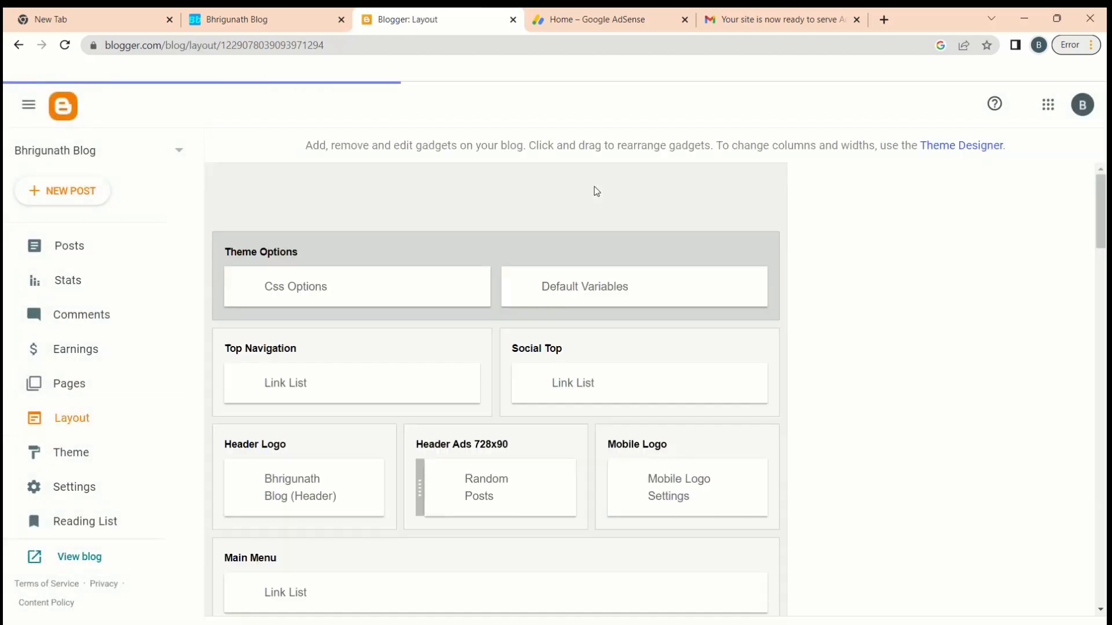
scroll(520, 304, down, 1)
scroll(422, 347, down, 3)
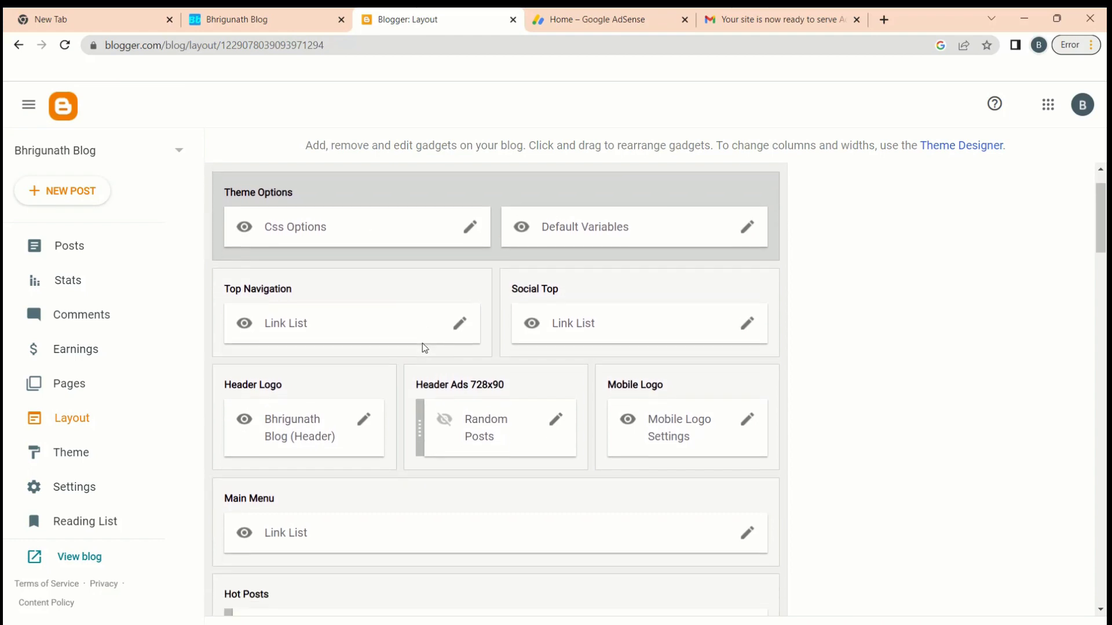
scroll(552, 350, down, 1)
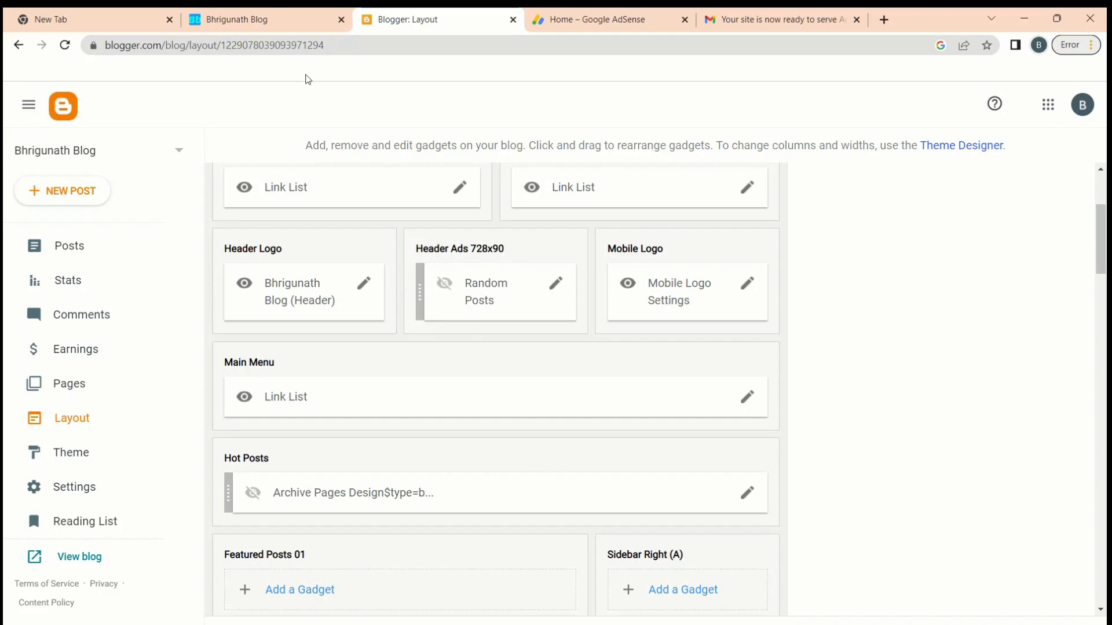
click(248, 20)
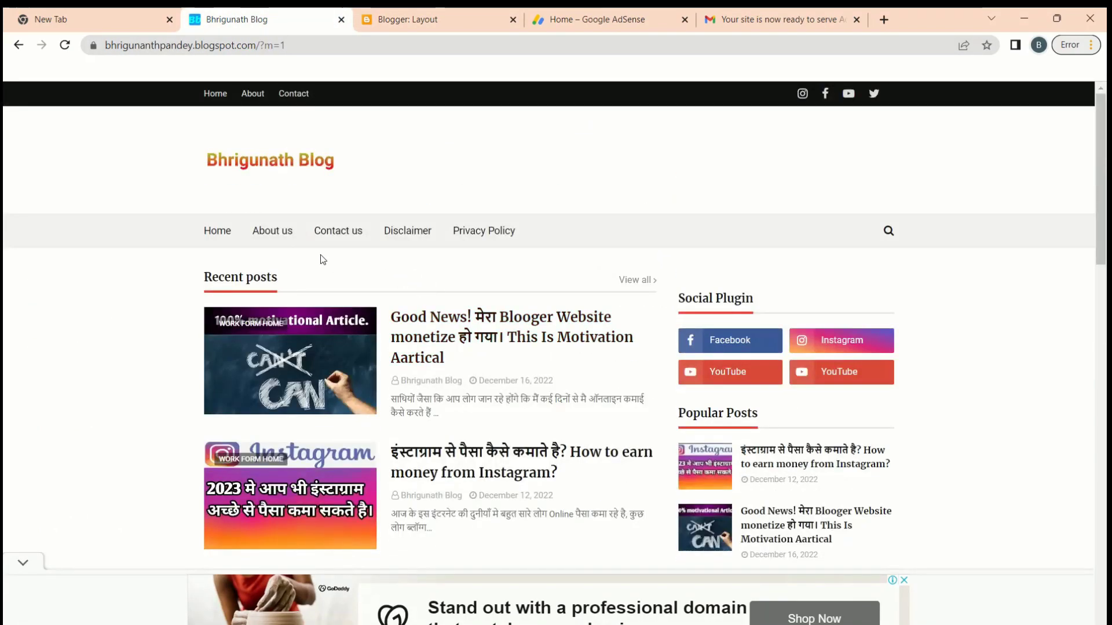
Switch to AdSense and open the Ads page's By ad unit view with the ad unit types.
click(454, 13)
click(584, 23)
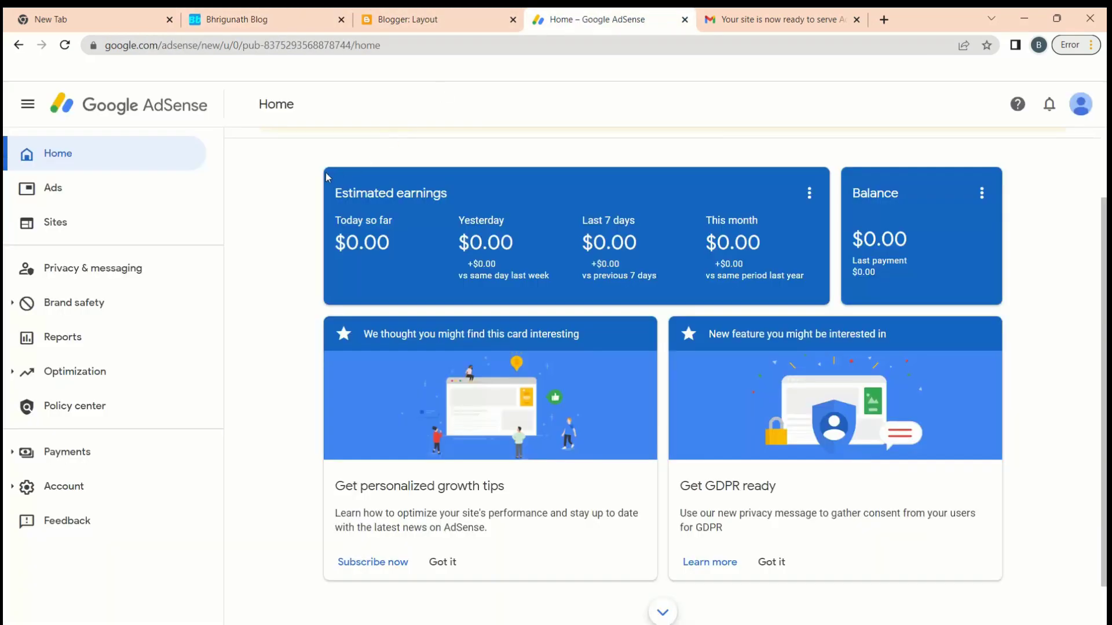
click(51, 191)
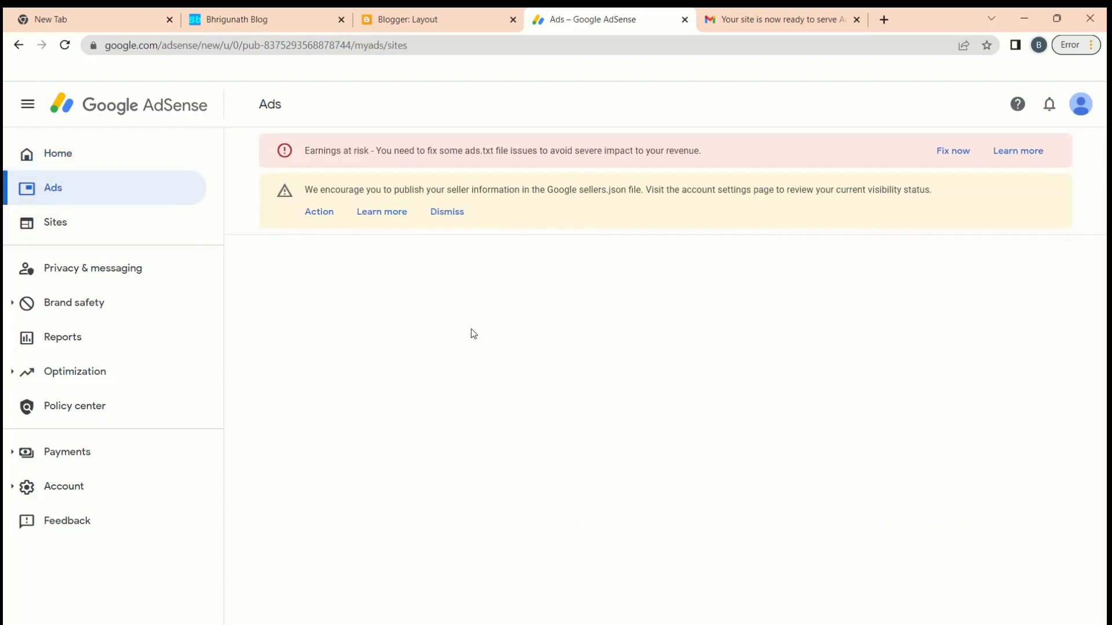
scroll(520, 373, down, 1)
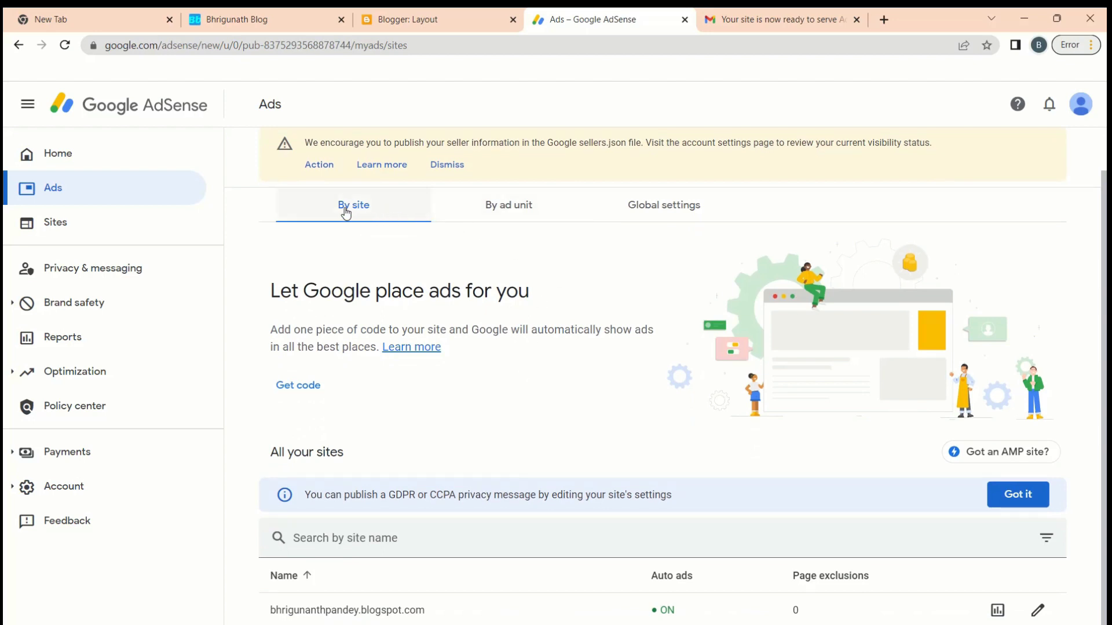
click(504, 214)
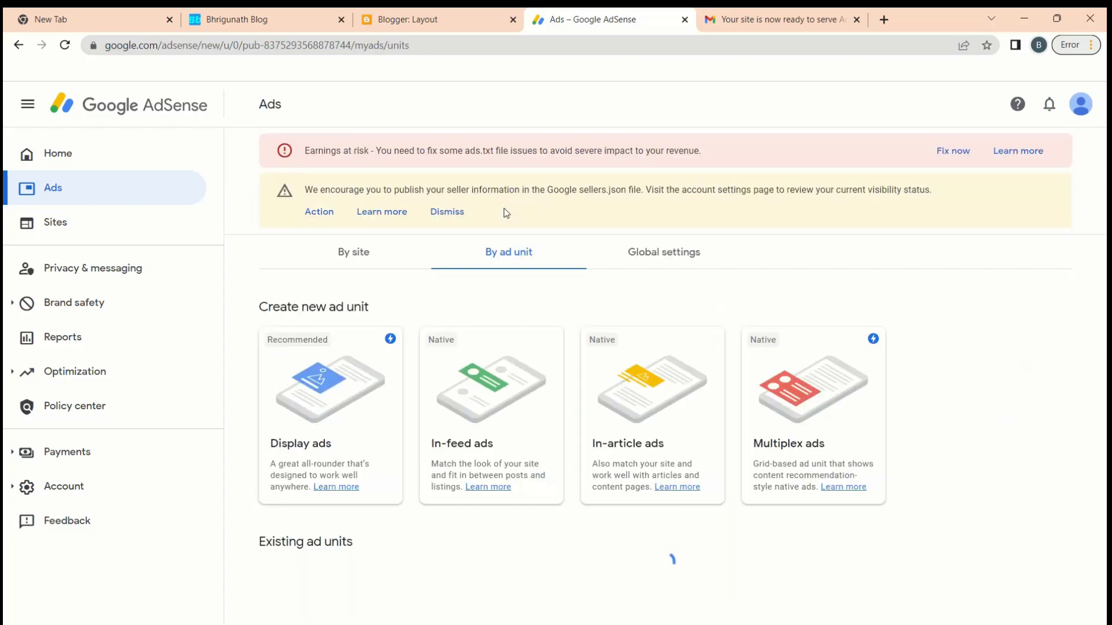
scroll(505, 213, down, 1)
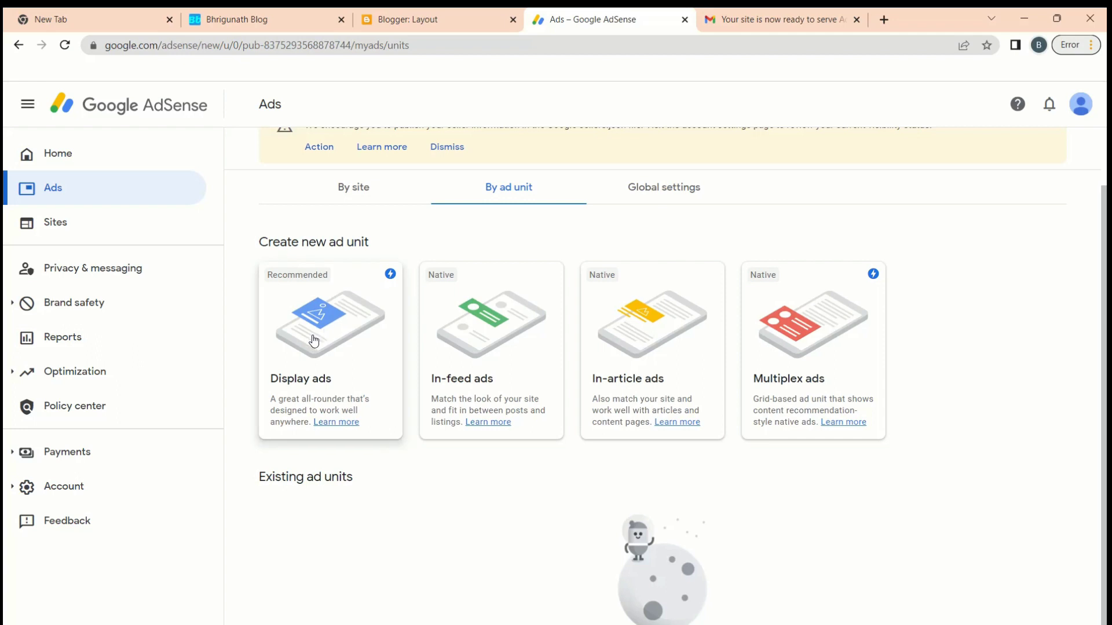
Start a new Display ads unit and compare its Square, Horizontal and Vertical previews.
click(307, 372)
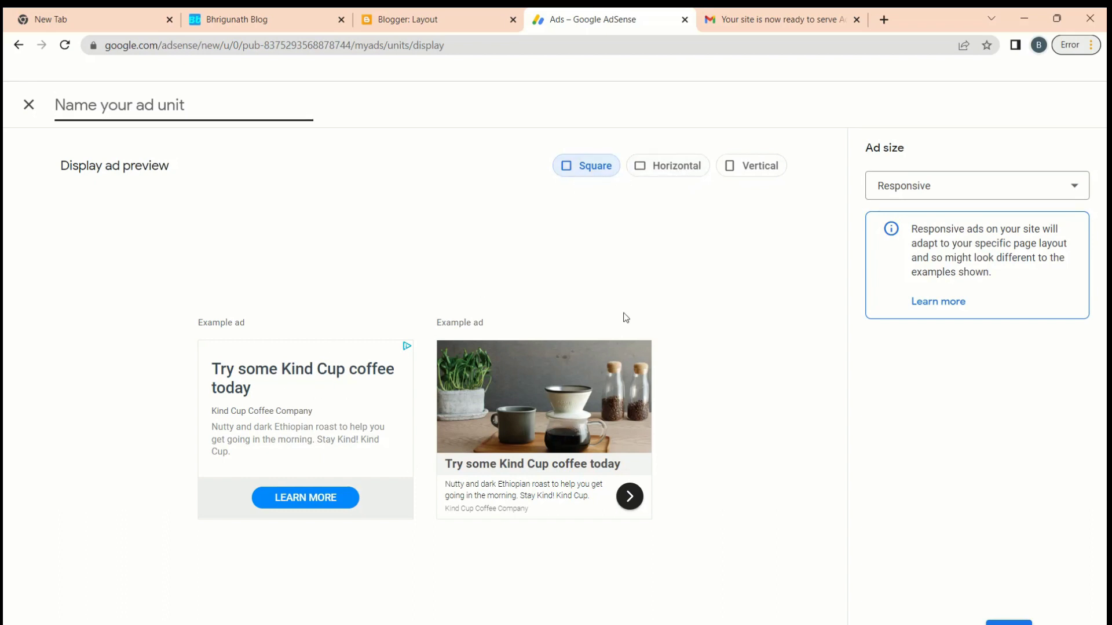
click(667, 178)
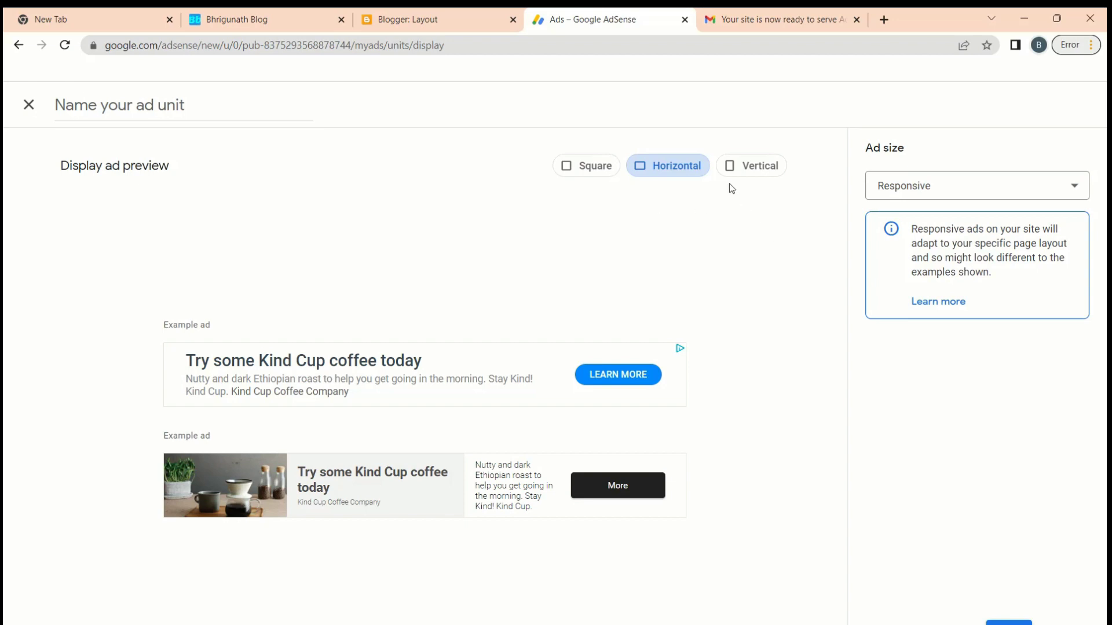
click(743, 169)
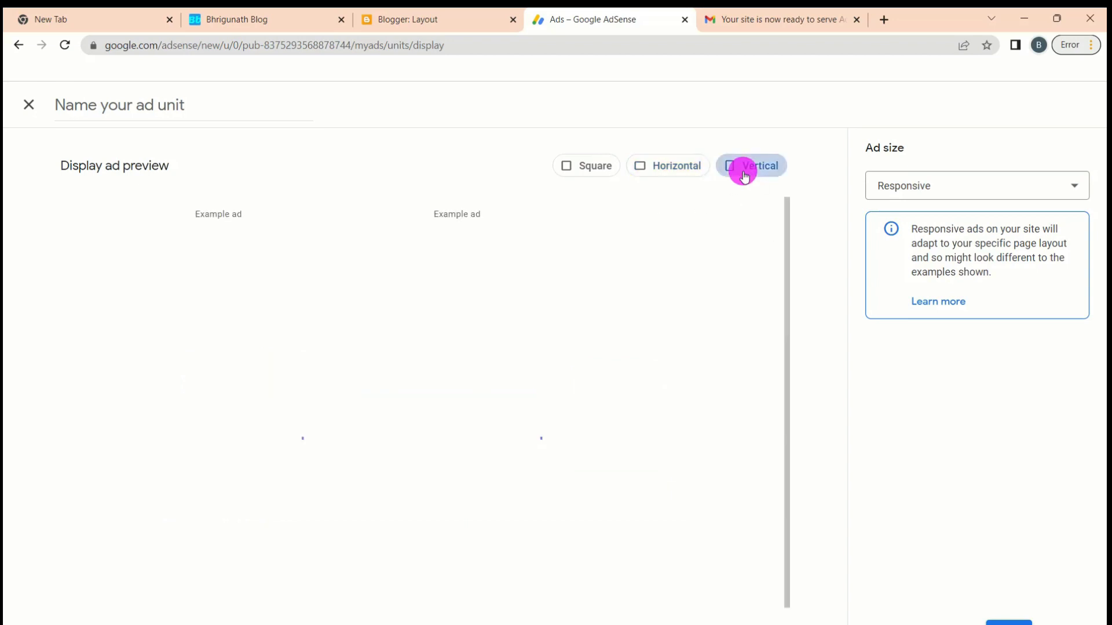
click(586, 168)
click(665, 167)
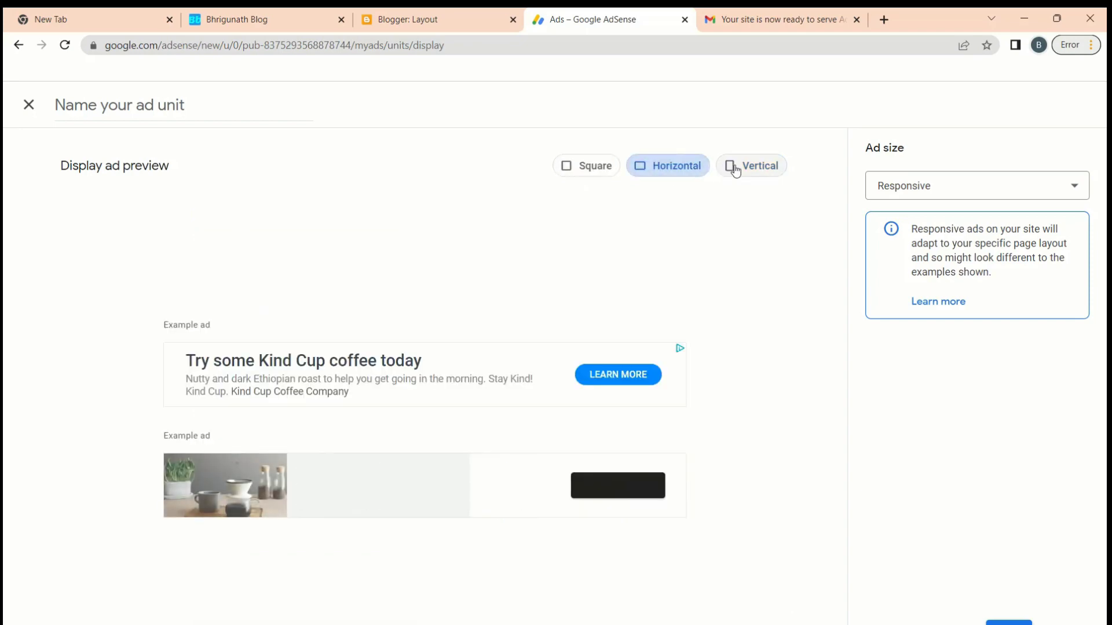
click(736, 169)
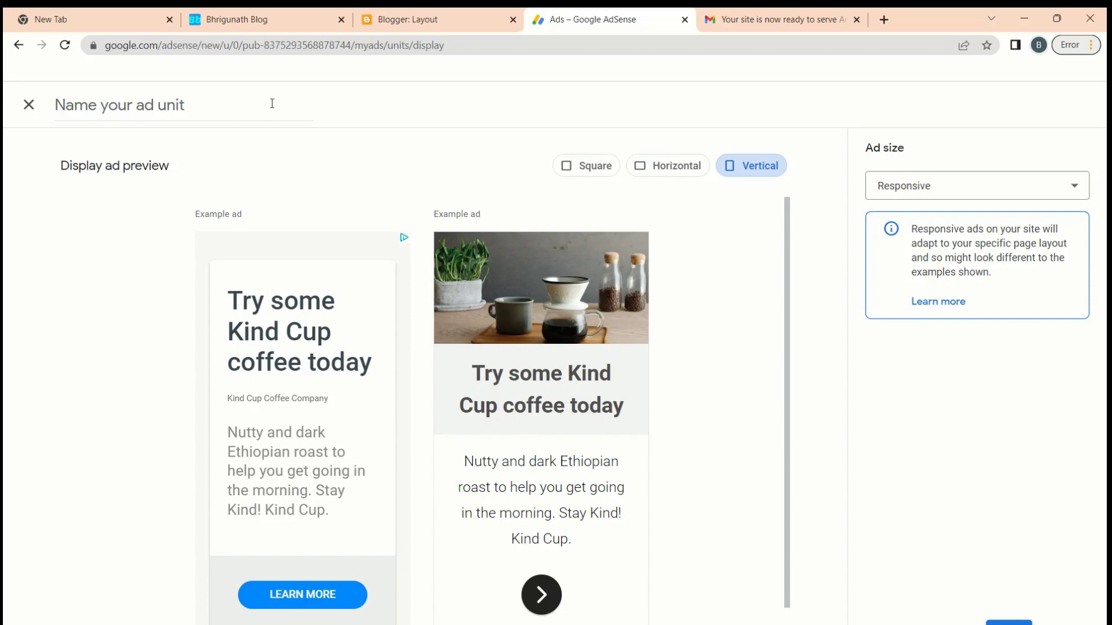
Create the display ad unit with the Square shape and the name "square ads", and finish at its generated code.
click(185, 104)
click(589, 166)
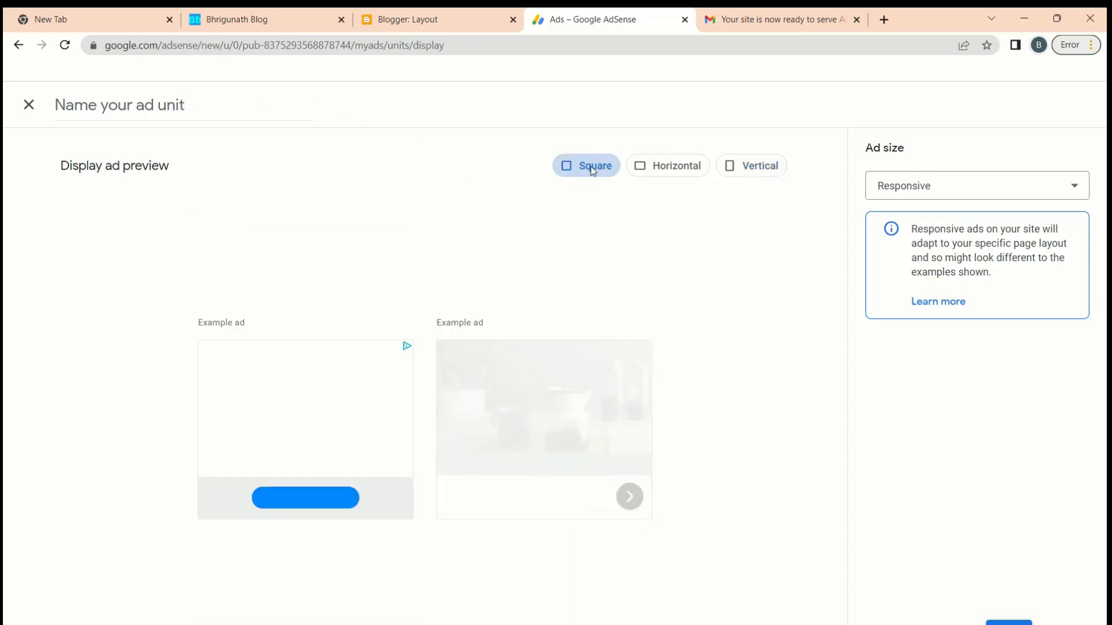
click(172, 105)
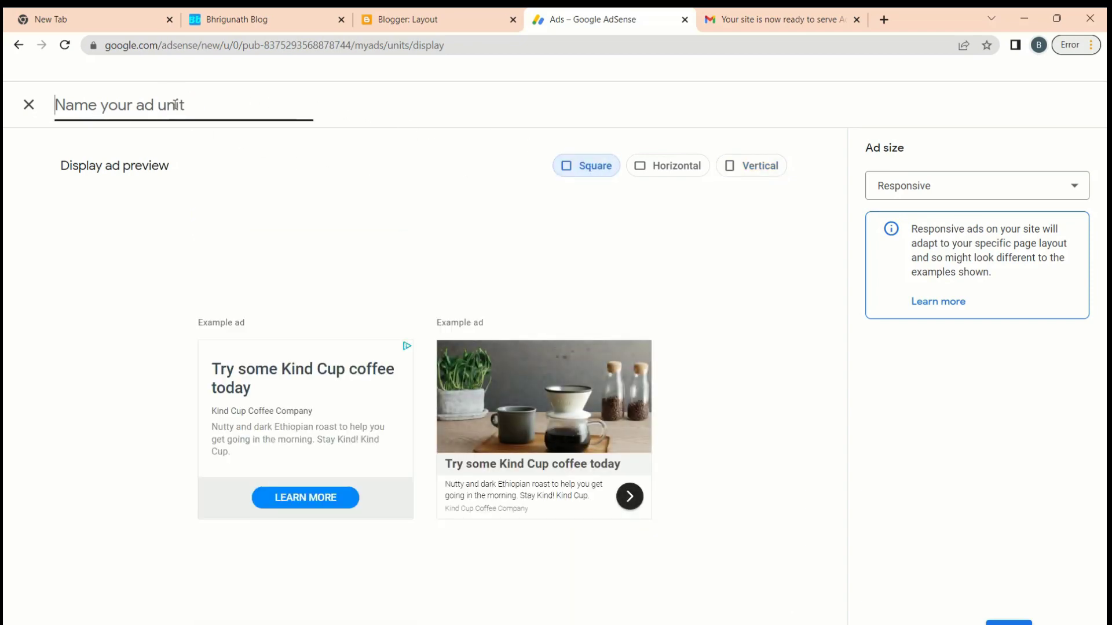
text(square ads)
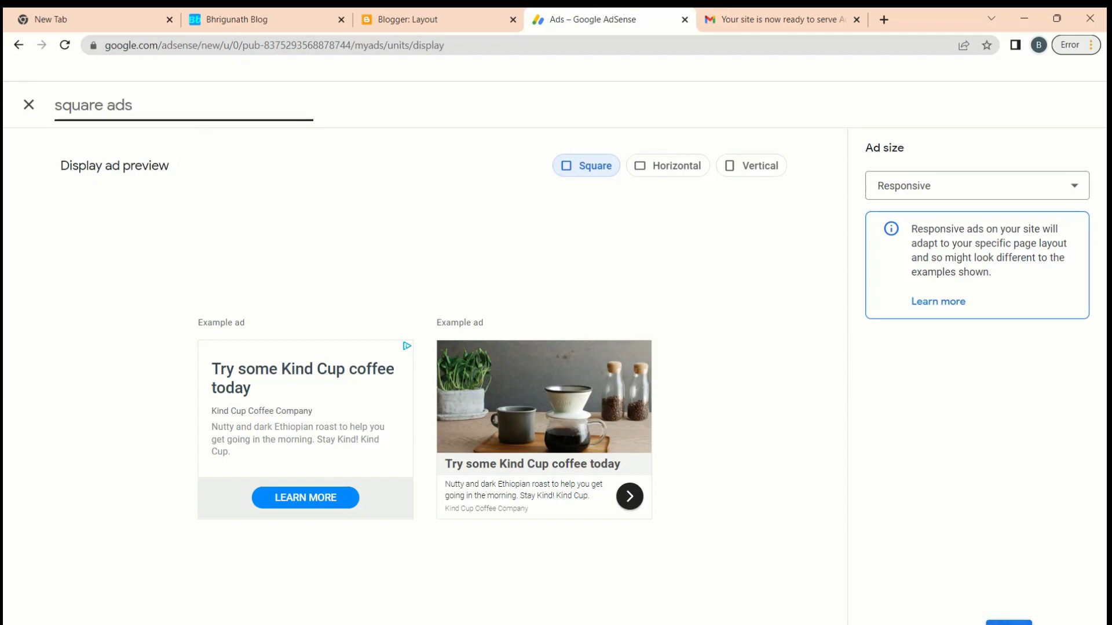
click(996, 622)
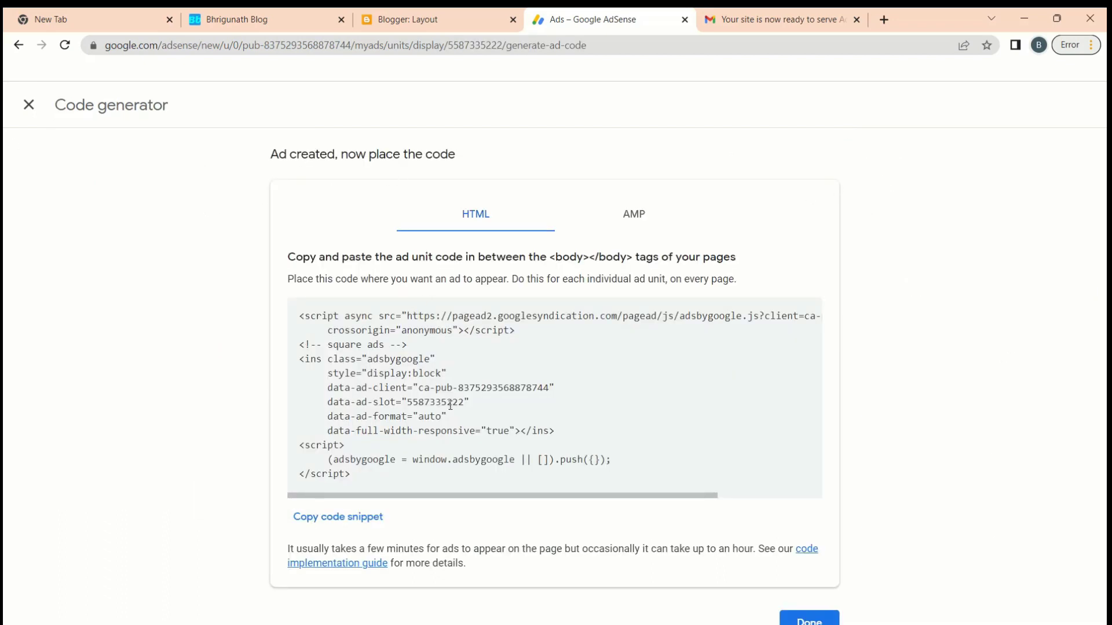
click(783, 616)
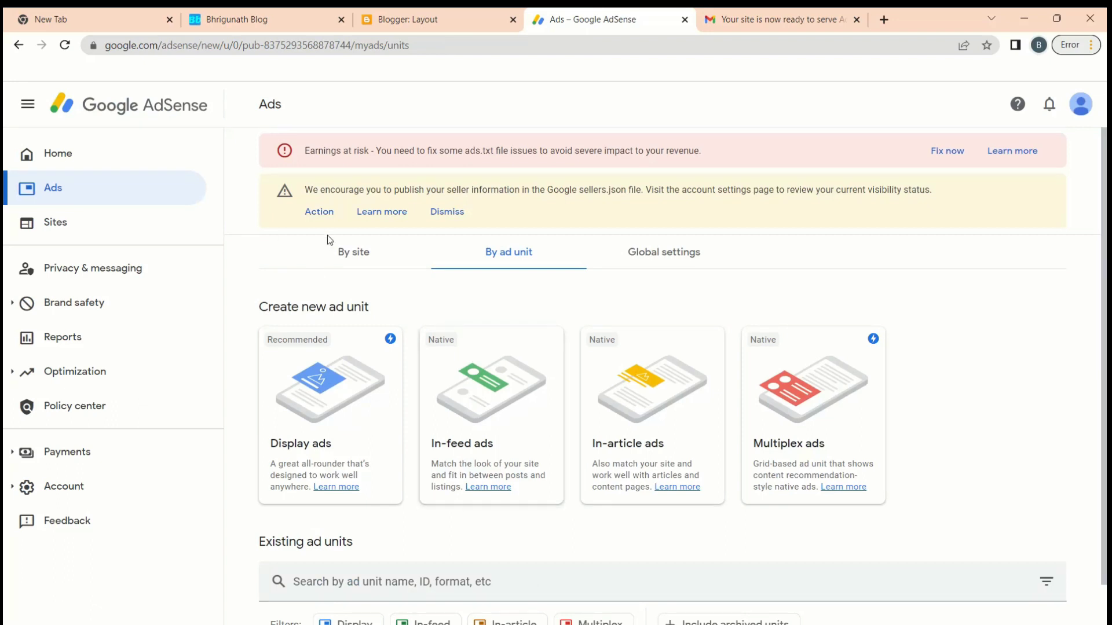
Create a second square display ad unit named "Square ads 2" and copy its HTML code snippet.
click(304, 412)
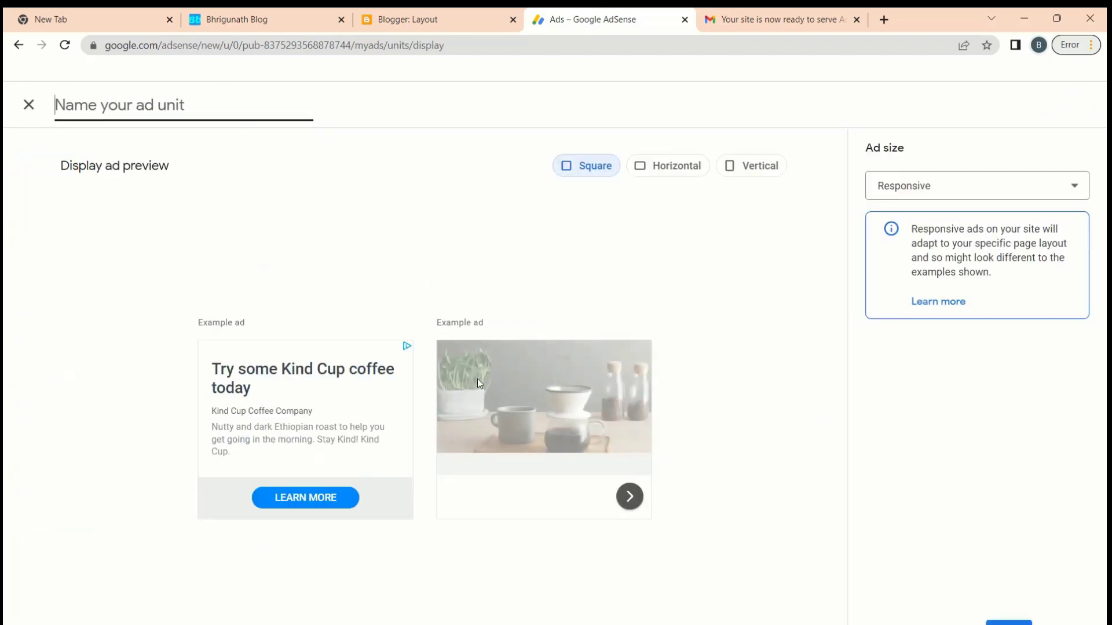
click(144, 105)
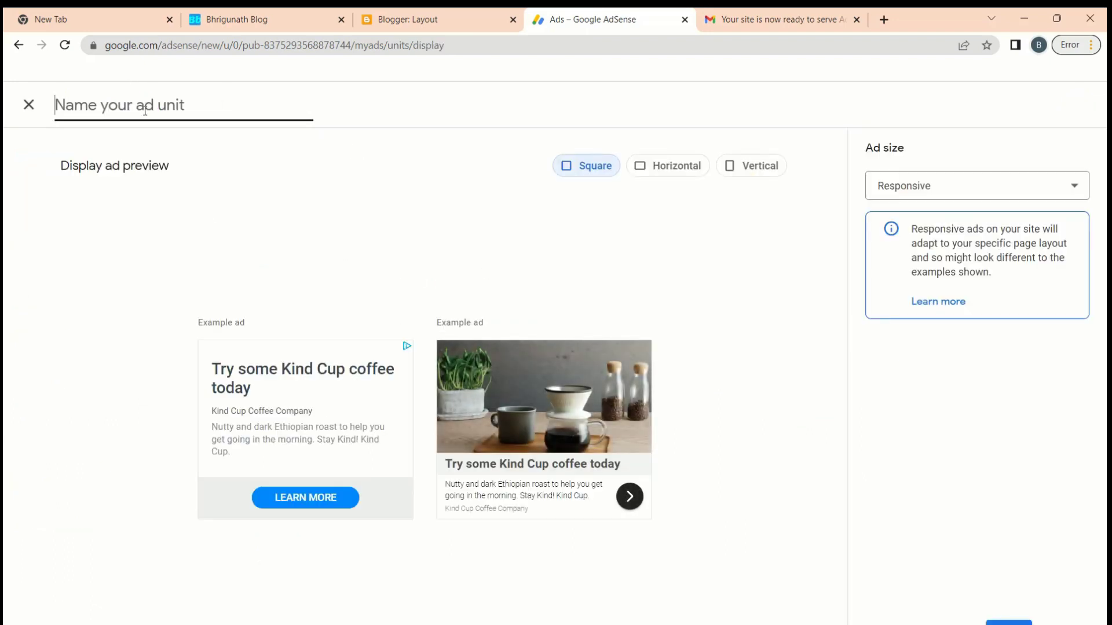
text(Square)
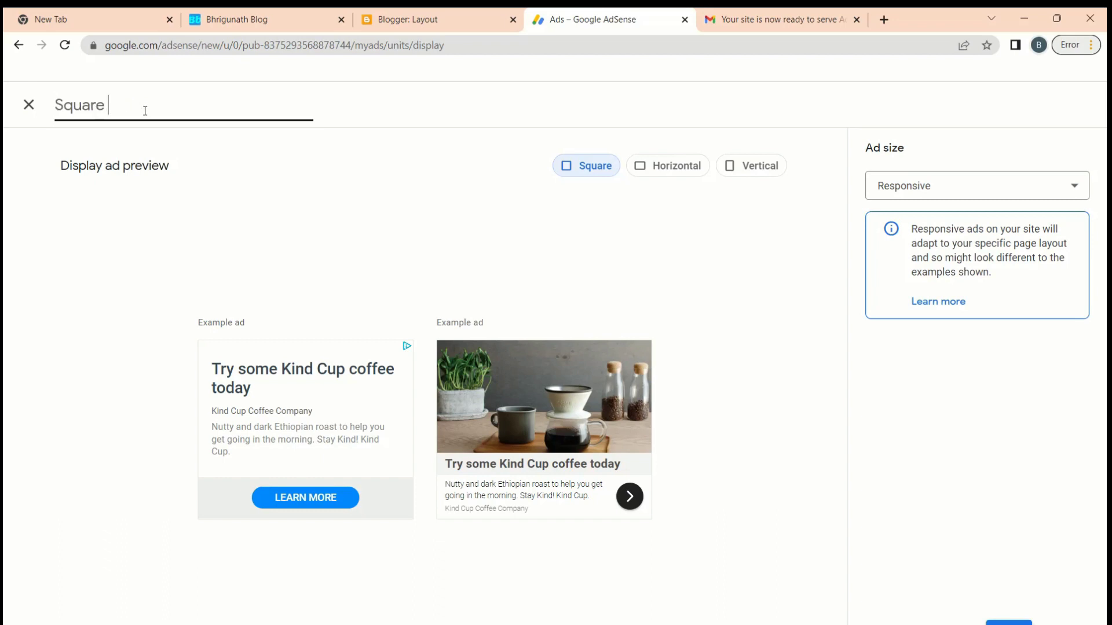
text( ads 2)
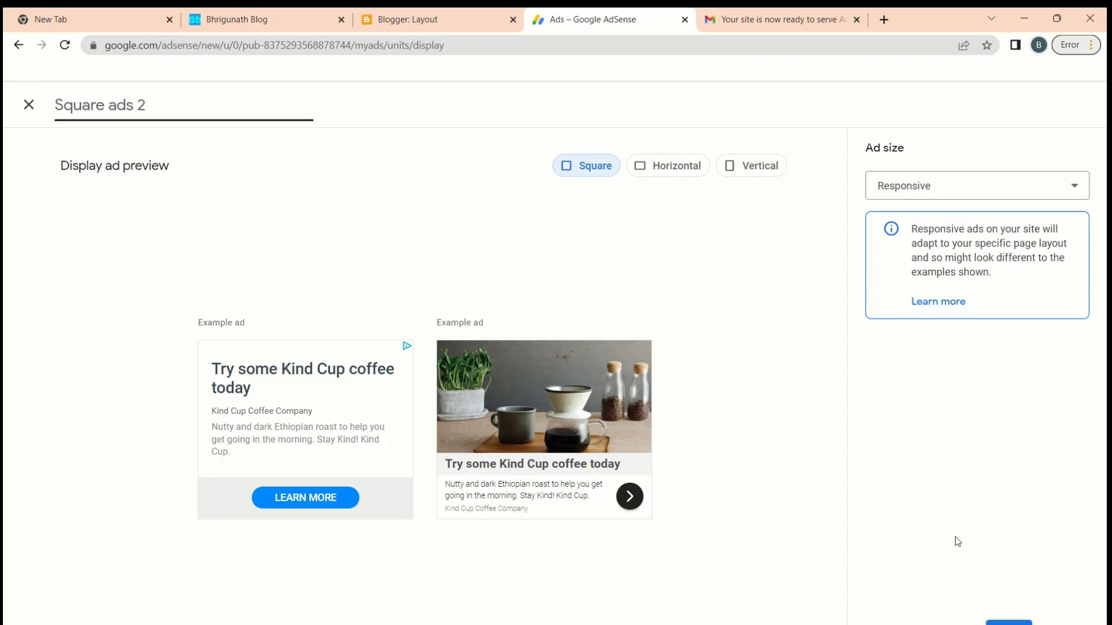
click(1007, 622)
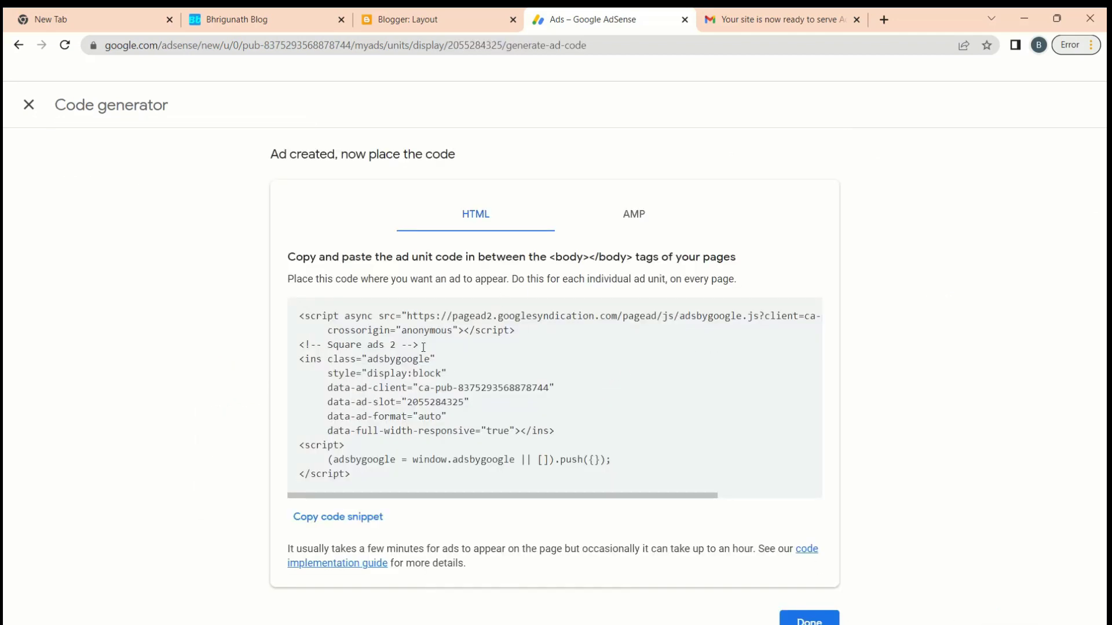
click(310, 520)
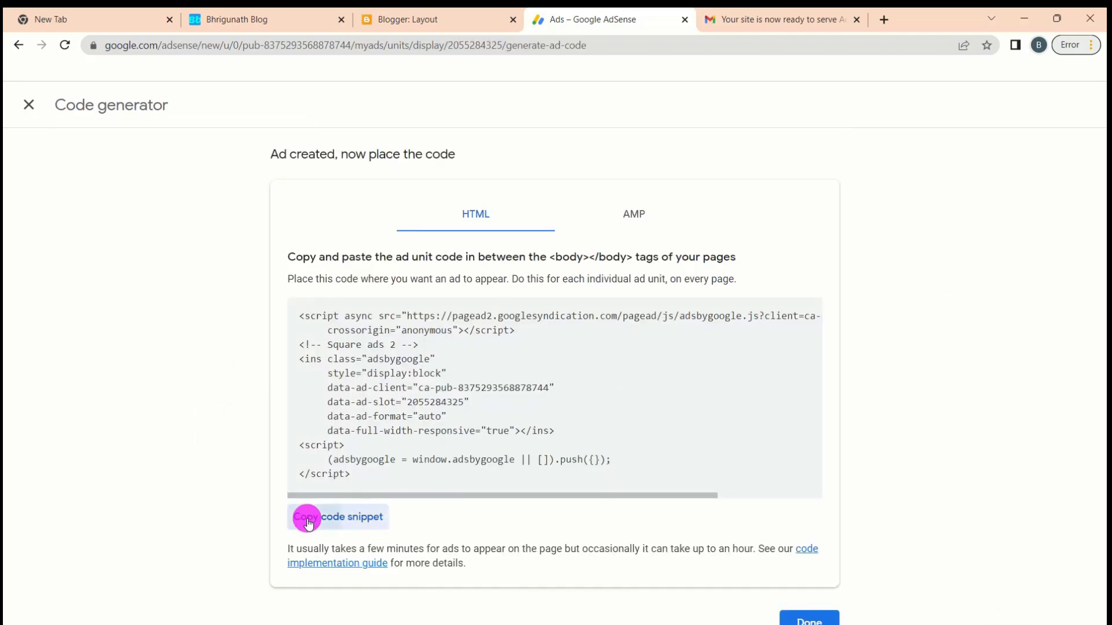
click(805, 619)
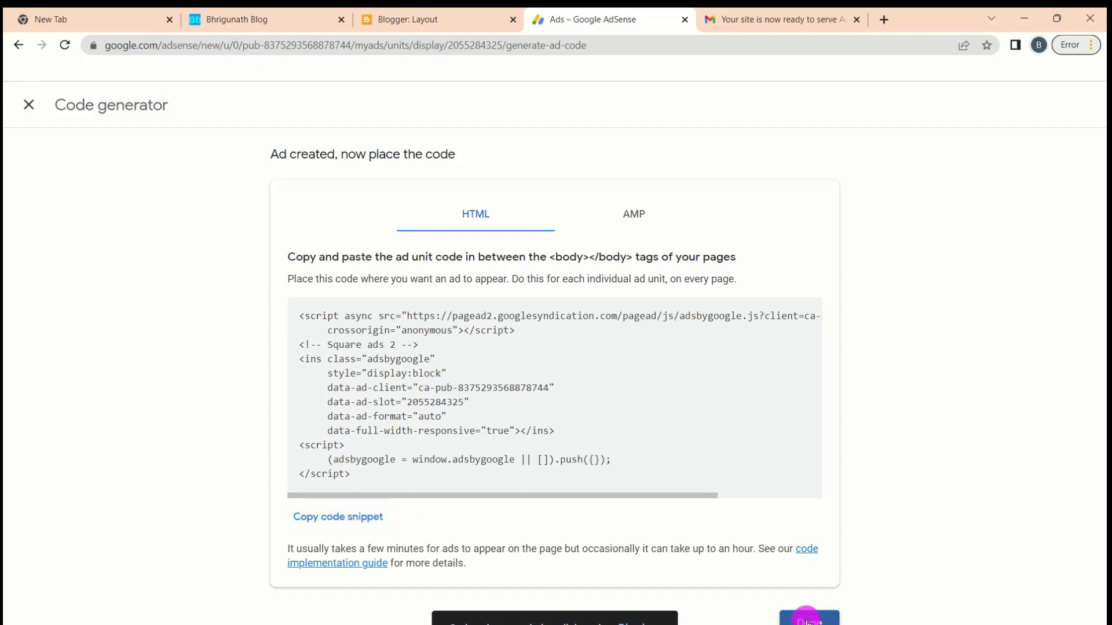
Create a display ad unit with the Horizontal shape named "Hori ads" and close its generated code.
scroll(627, 404, down, 1)
scroll(628, 404, down, 1)
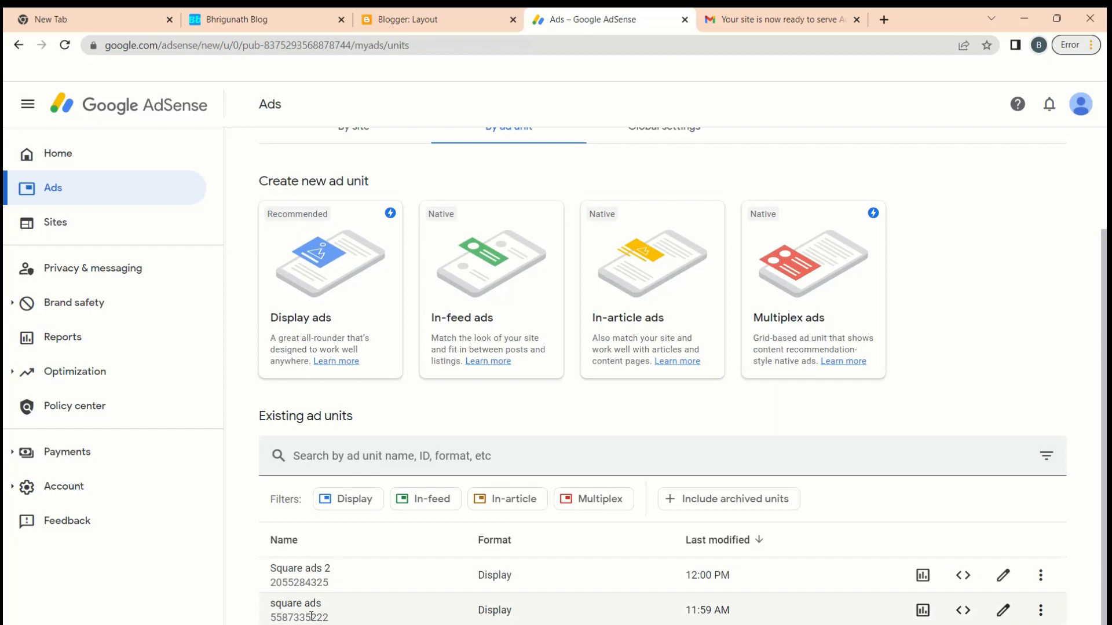
scroll(311, 617, up, 5)
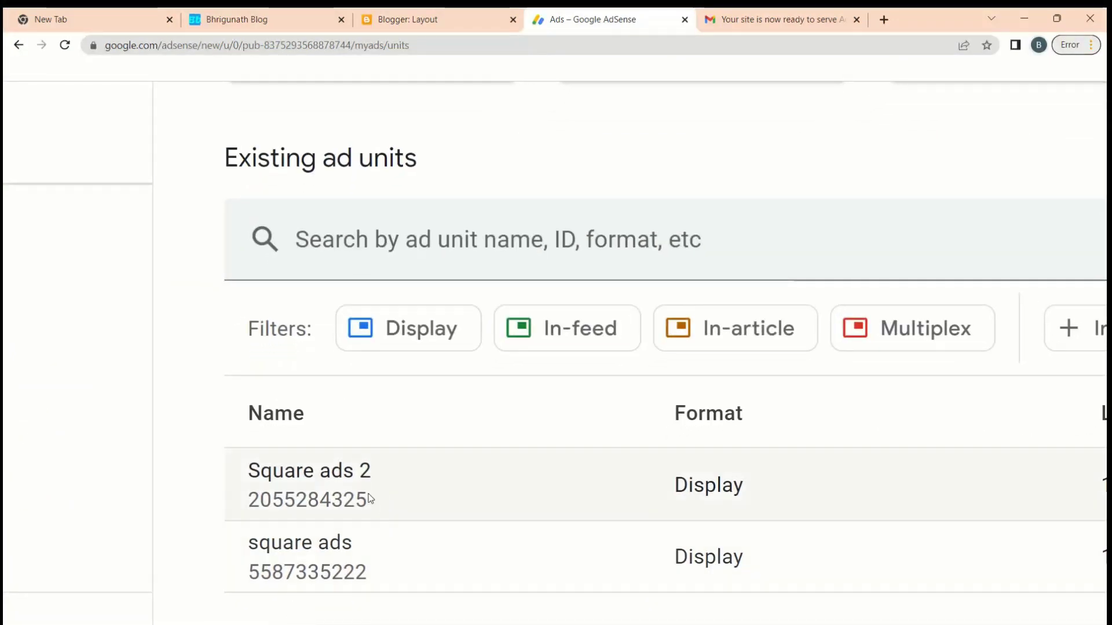
scroll(365, 470, down, 5)
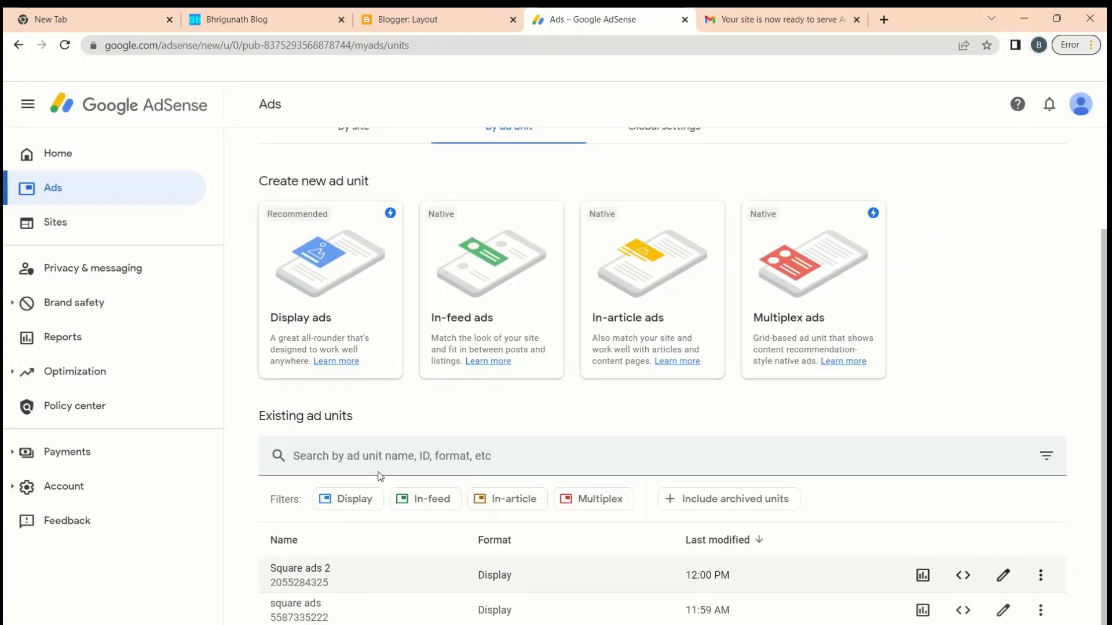
scroll(382, 484, up, 1)
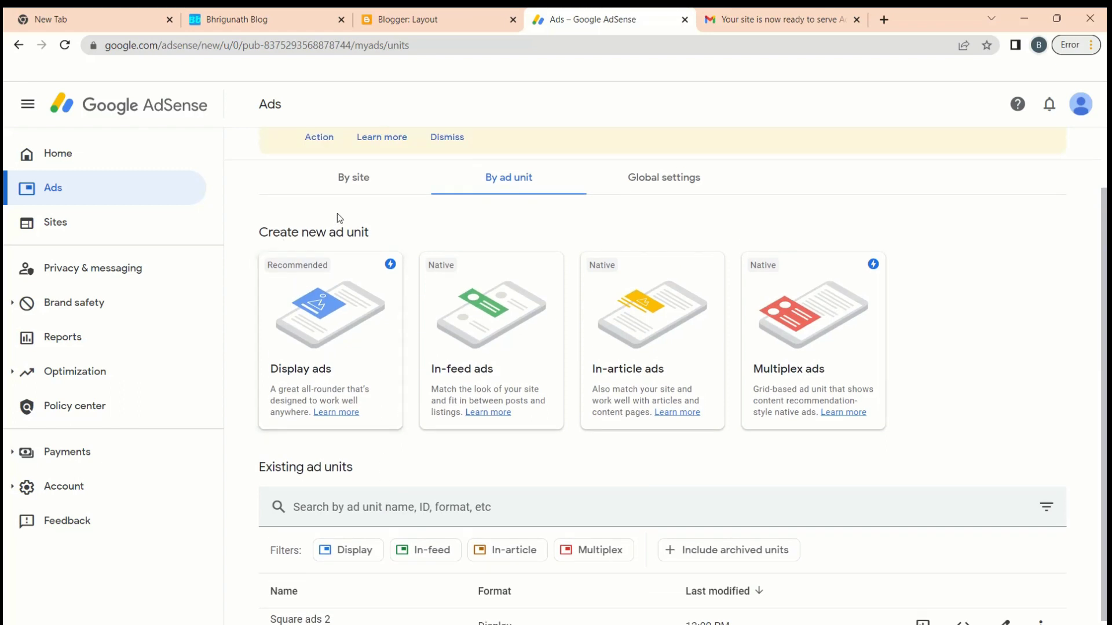
click(344, 304)
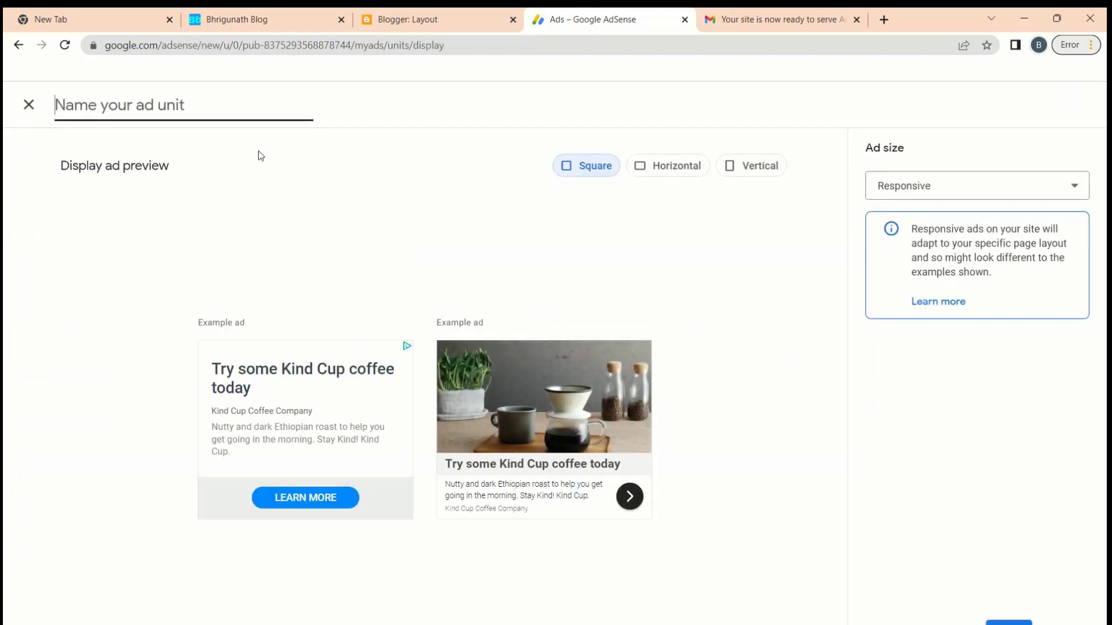
click(641, 166)
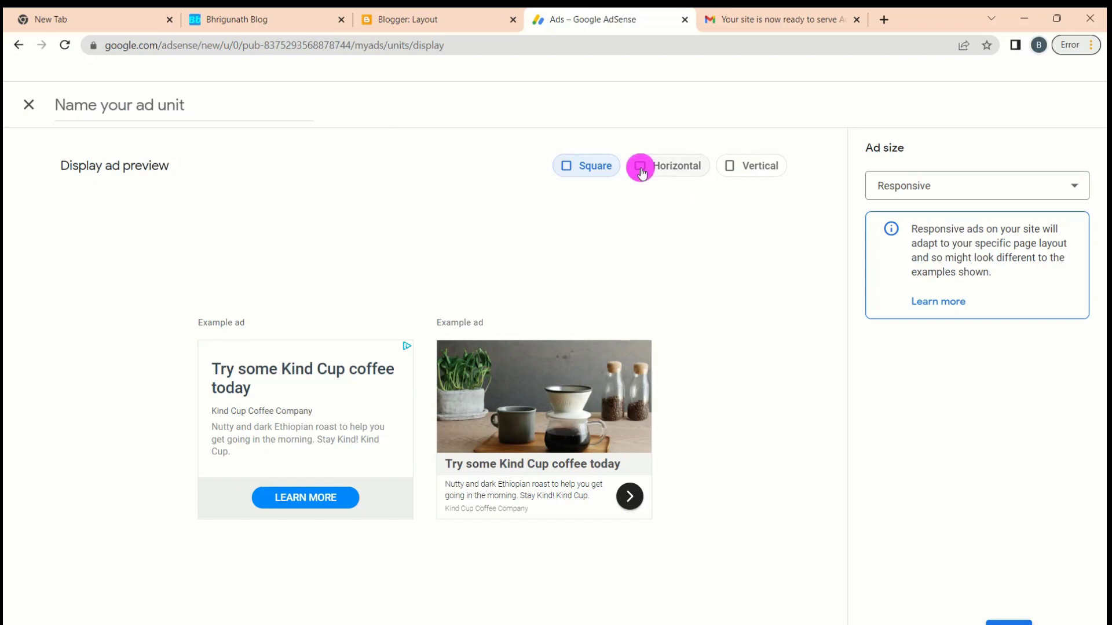
click(184, 106)
text(h)
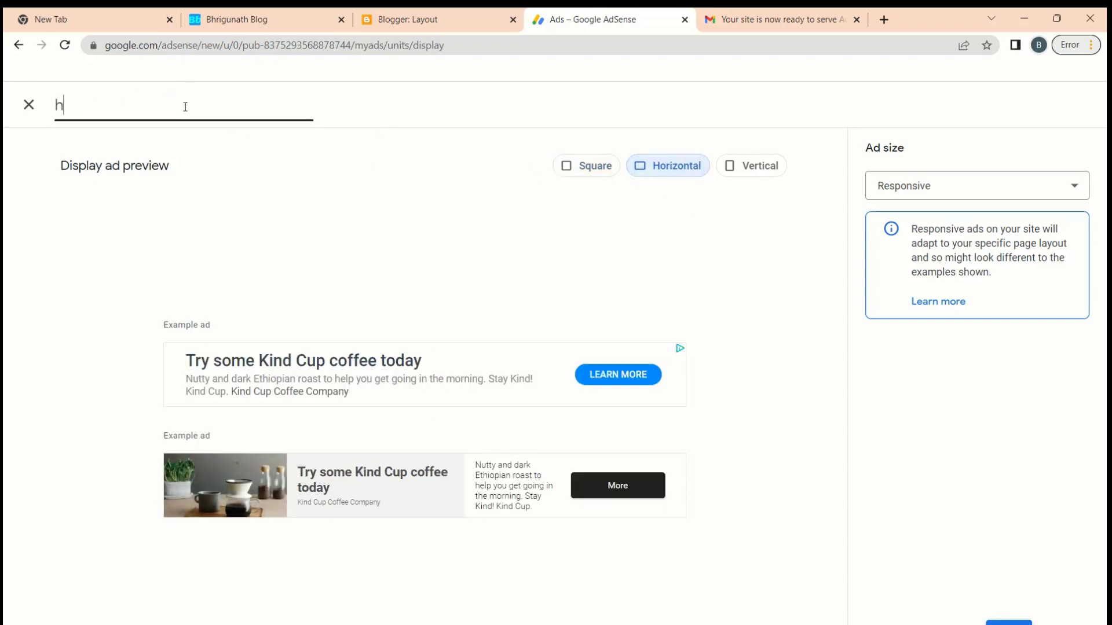
key(BackSpace)
text(Hori ads)
click(1008, 623)
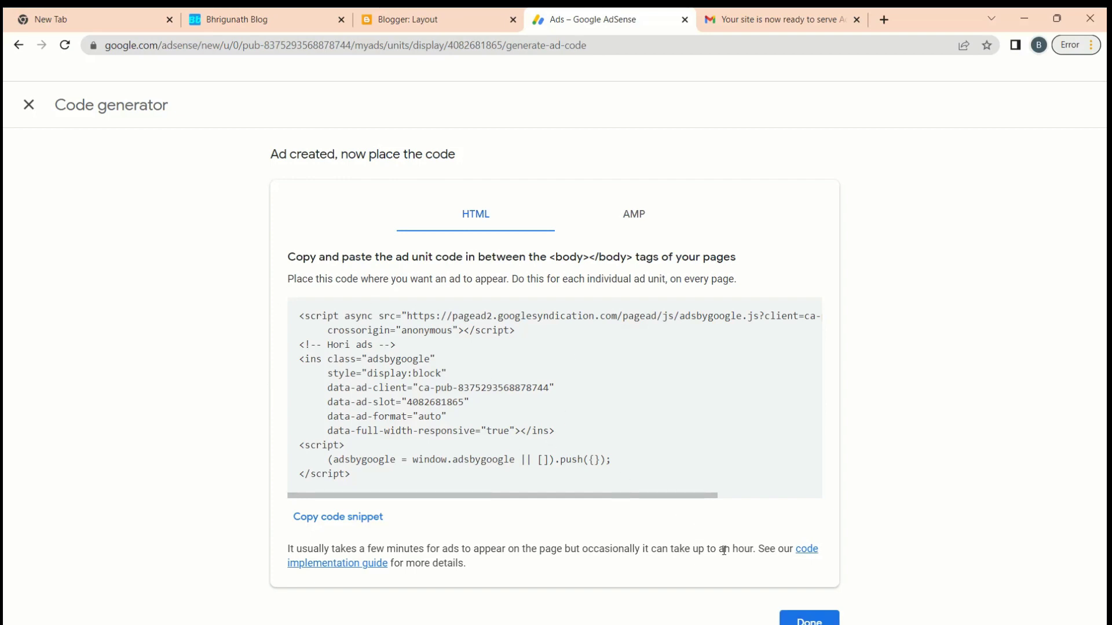
click(802, 619)
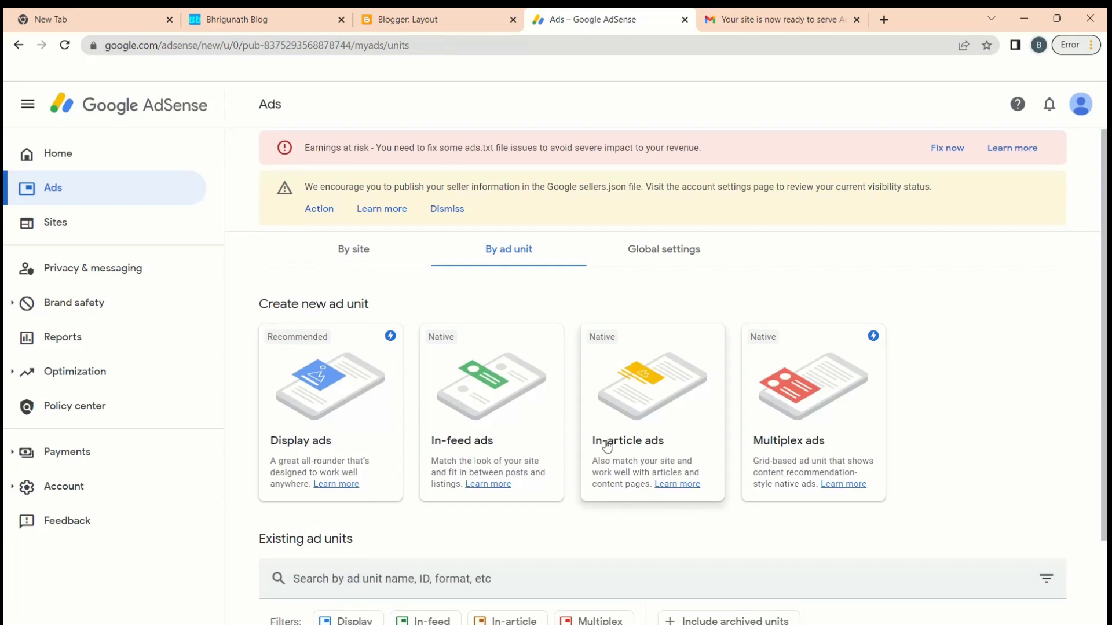
Create a display ad unit with the Vertical shape named "Vertical ads" and close its generated code.
scroll(606, 446, down, 3)
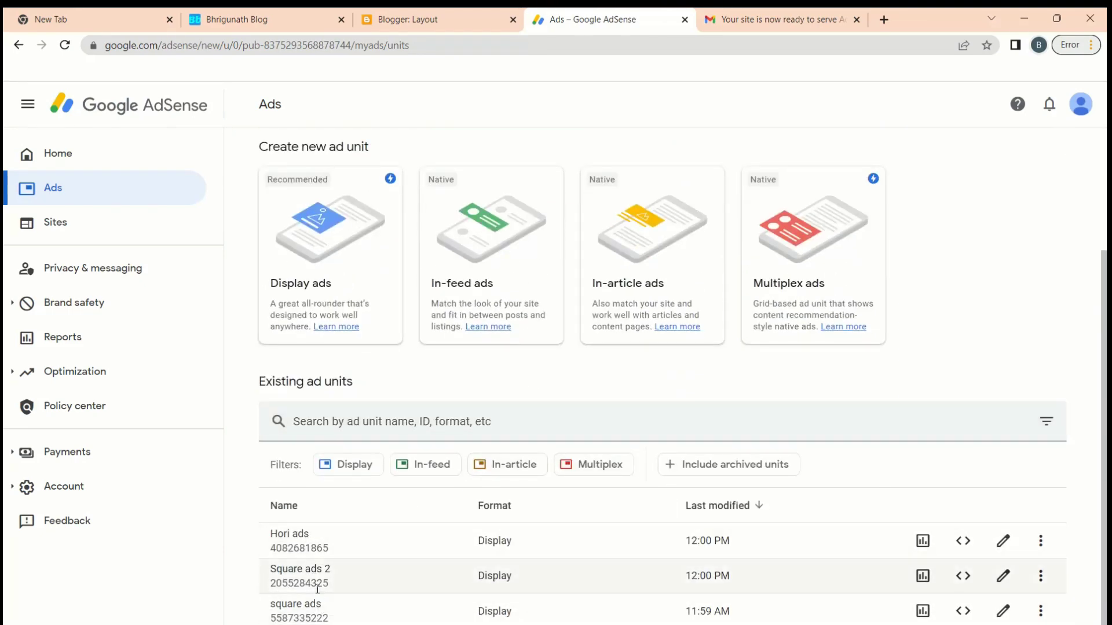
scroll(353, 493, up, 3)
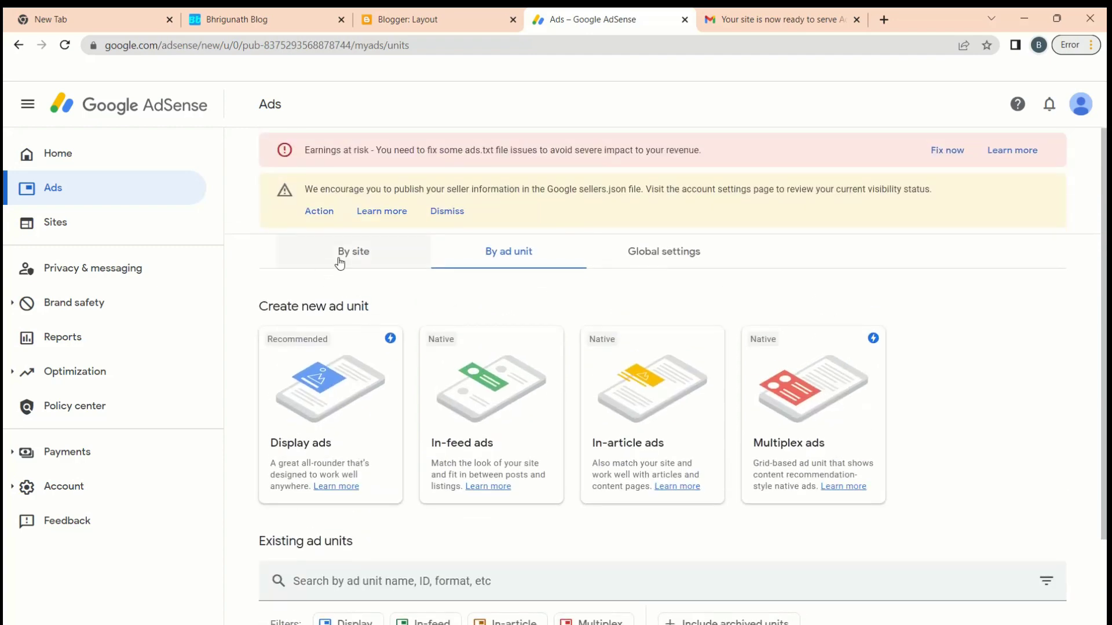
click(345, 392)
click(181, 103)
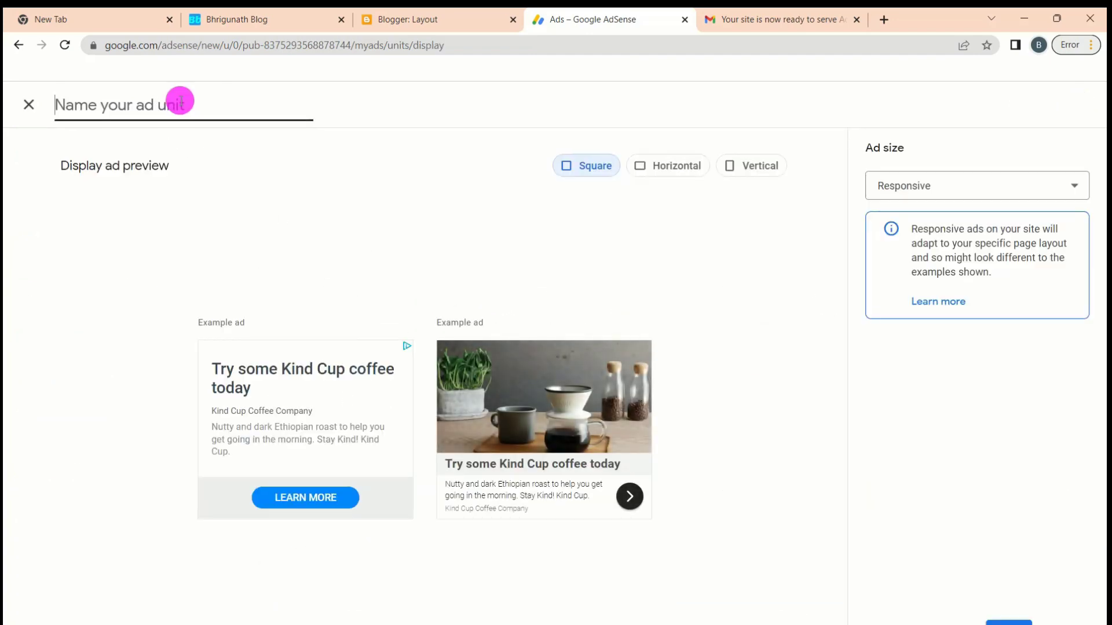
click(747, 165)
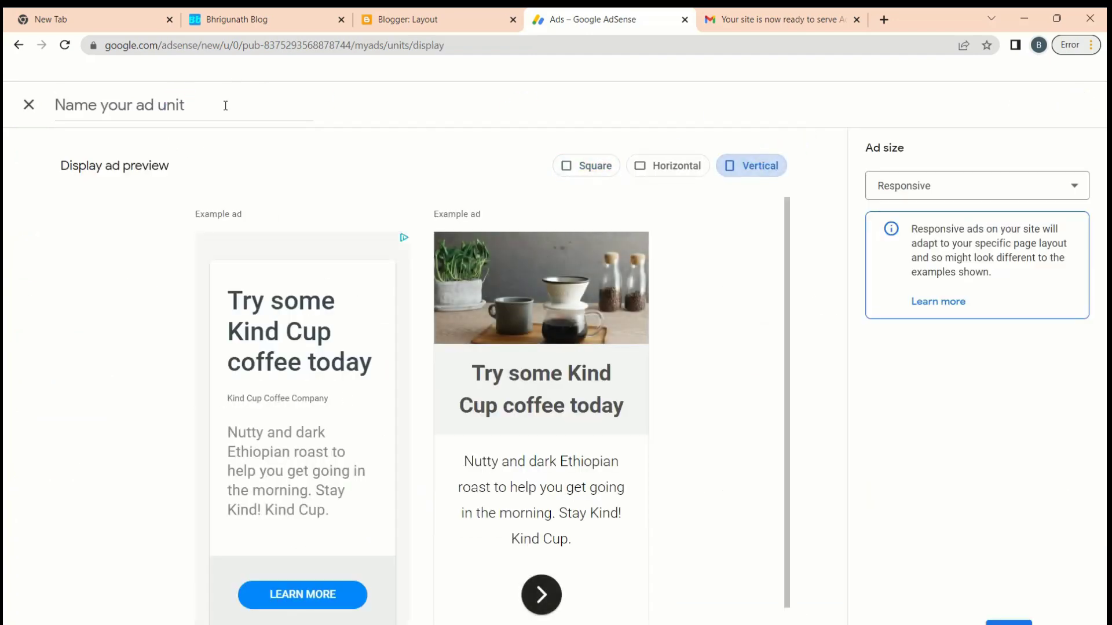
click(220, 114)
text(Ver)
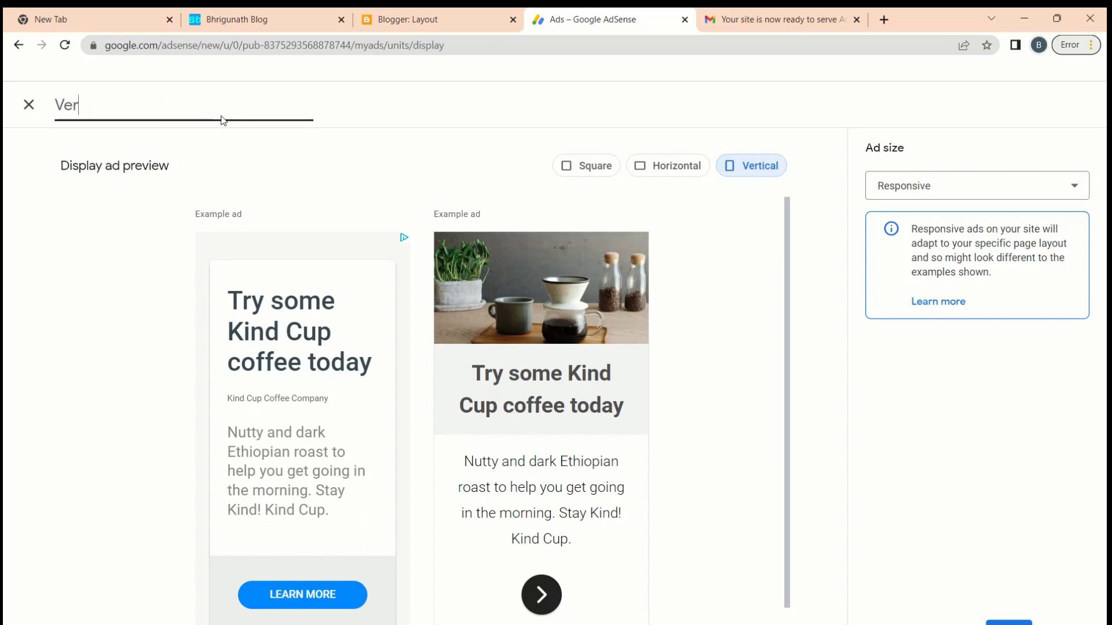
text(tical ads)
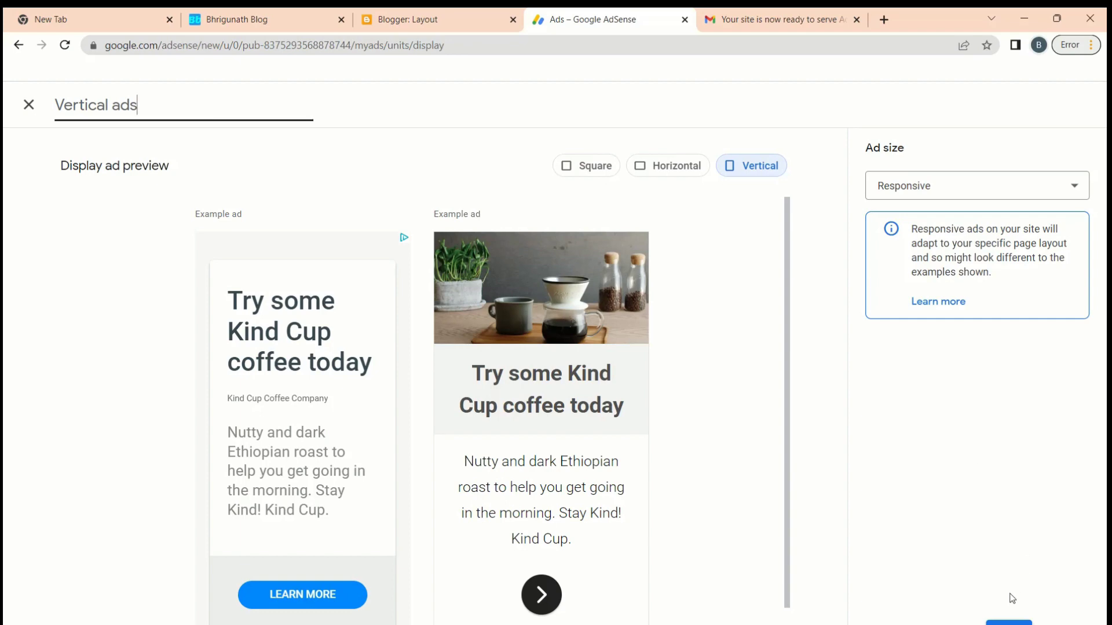
click(1008, 622)
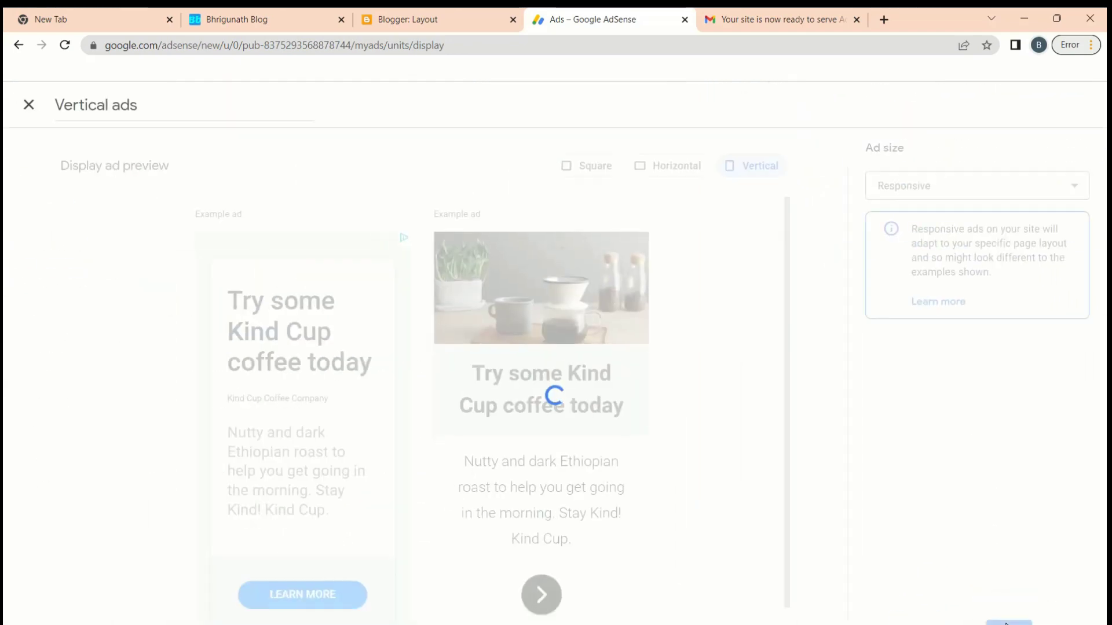
click(793, 614)
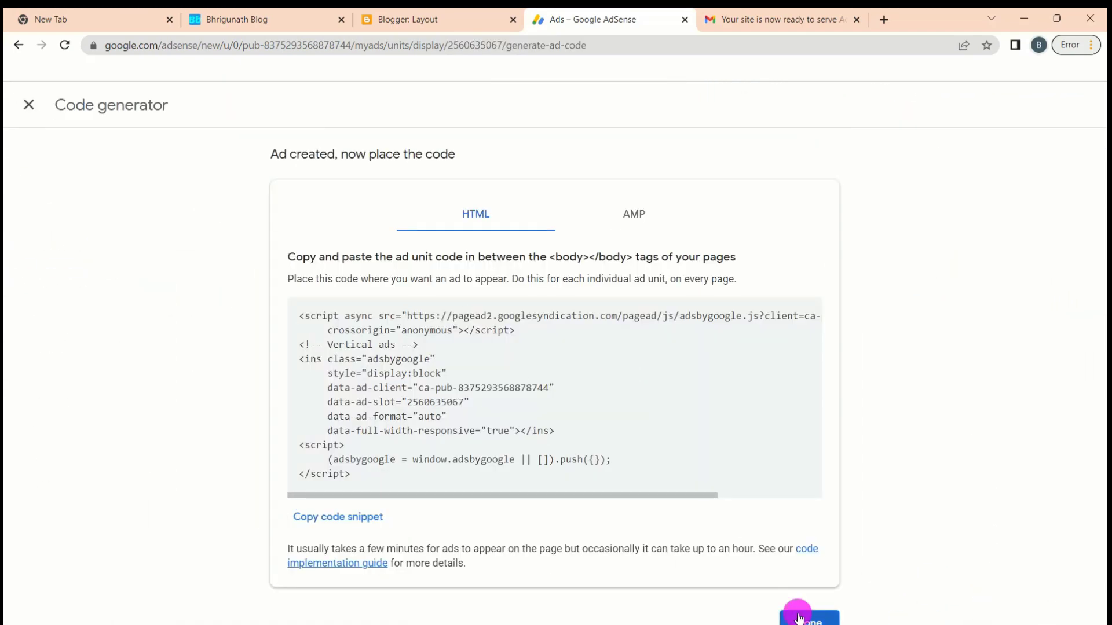
Create a second horizontal display ad unit named "Hori ads 2" and close its generated code.
scroll(516, 378, down, 1)
scroll(516, 378, down, 3)
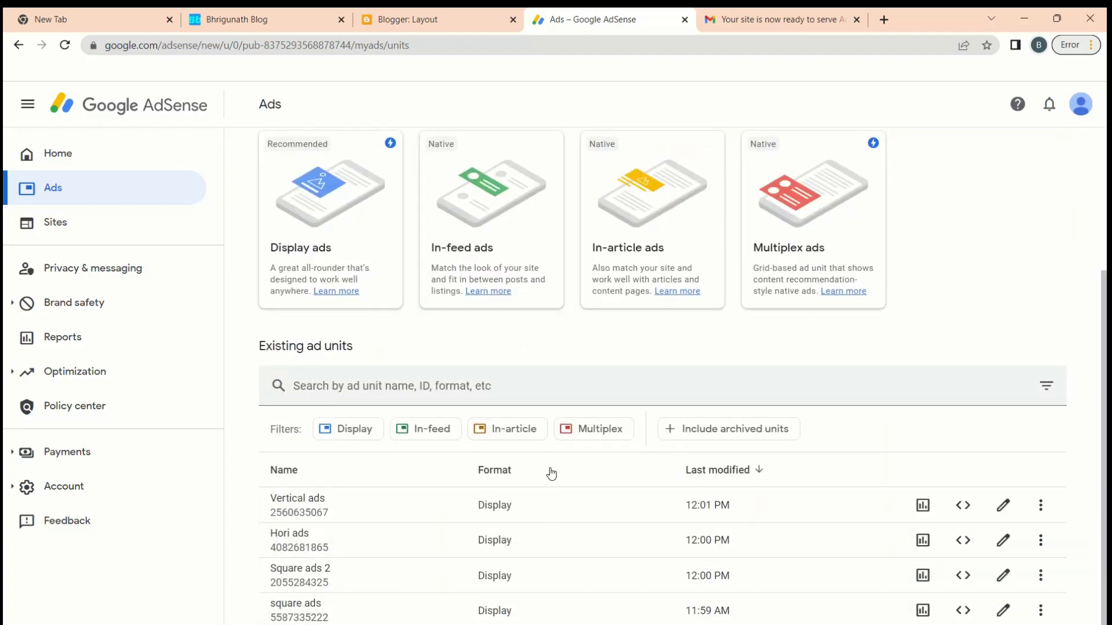
scroll(572, 447, up, 5)
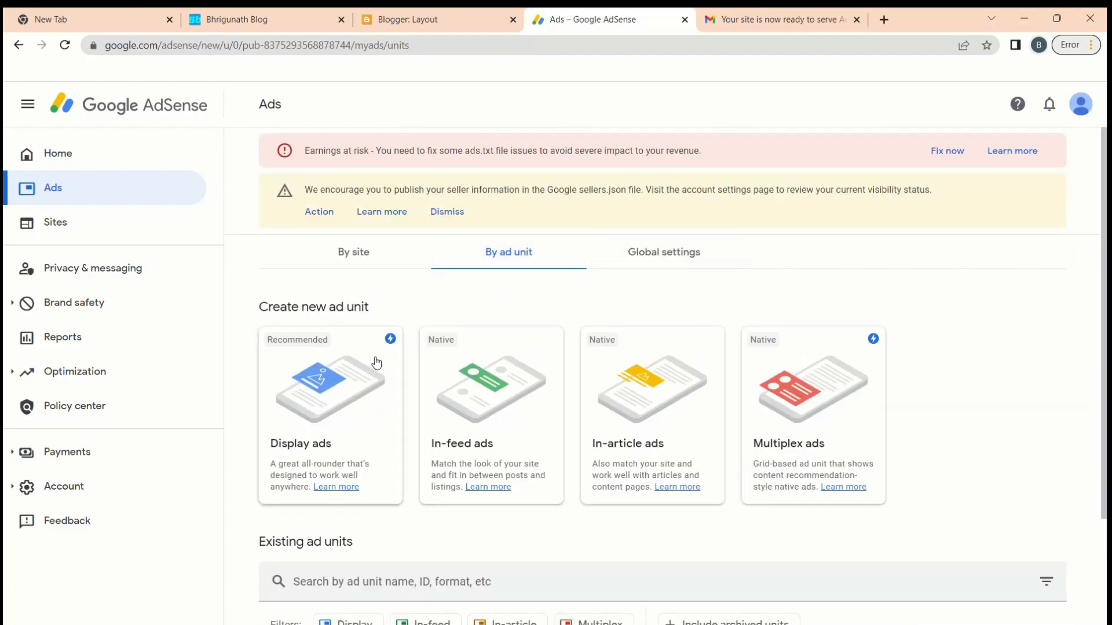
click(360, 396)
click(686, 160)
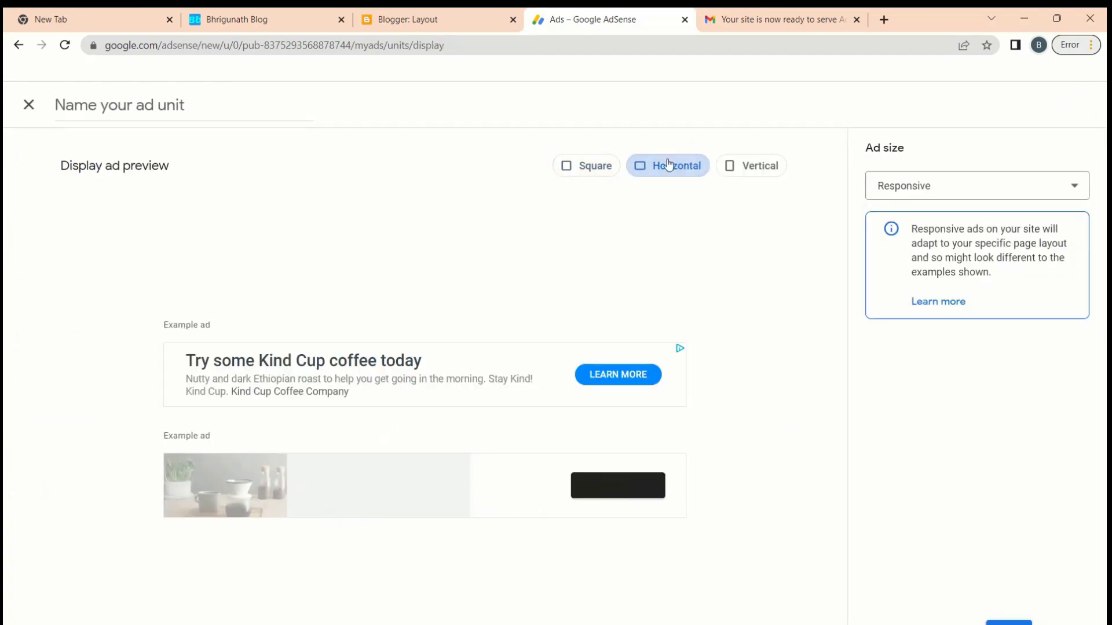
click(176, 101)
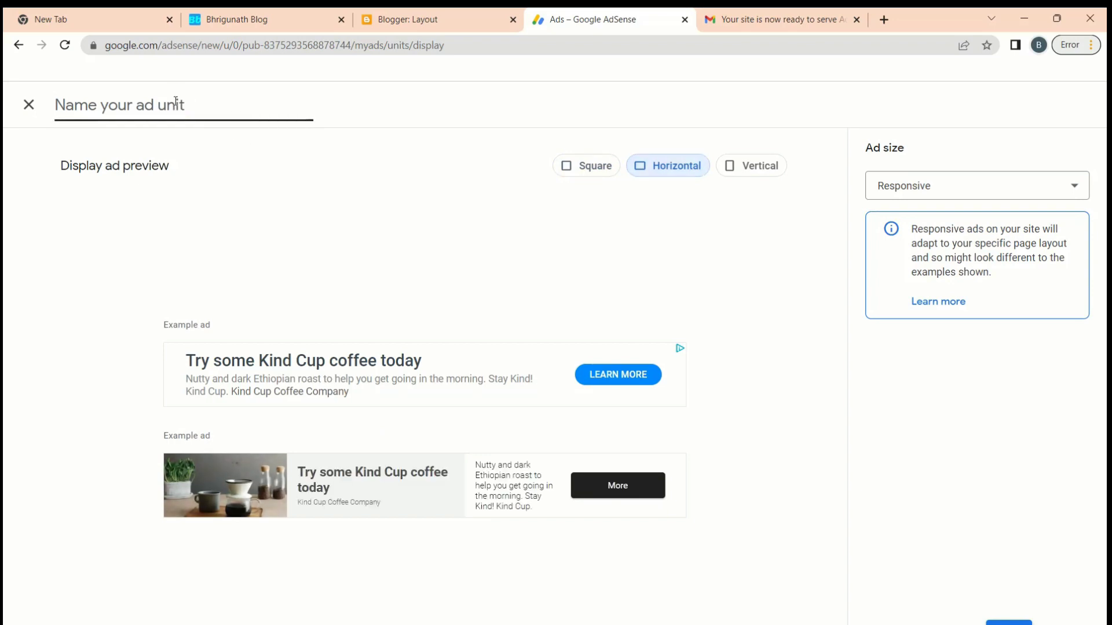
text(Hori a)
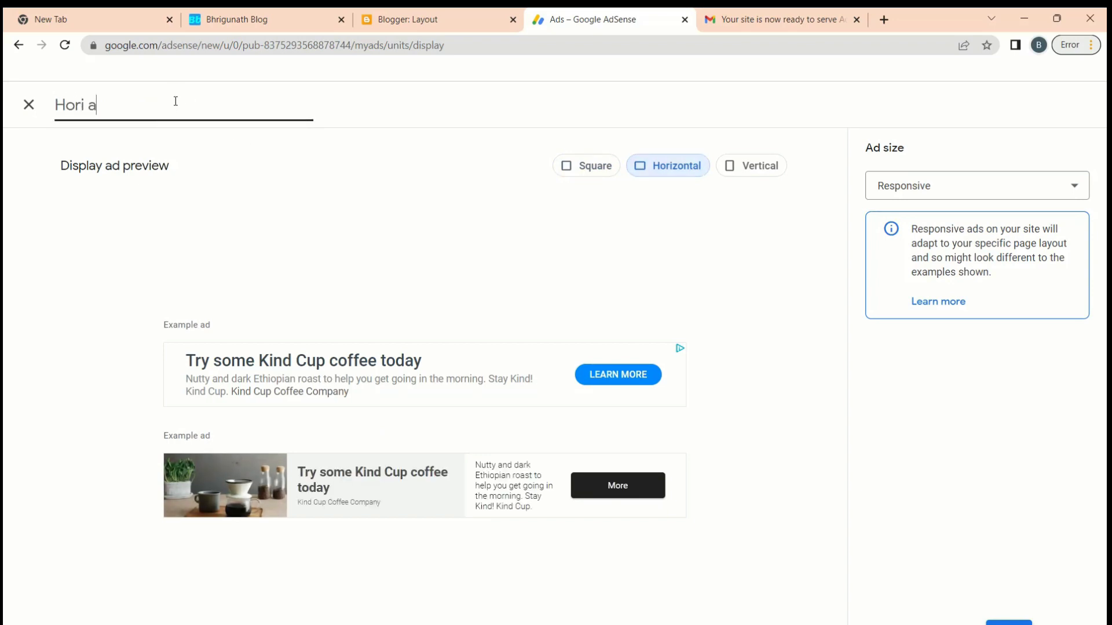
text(ds 2)
click(1009, 623)
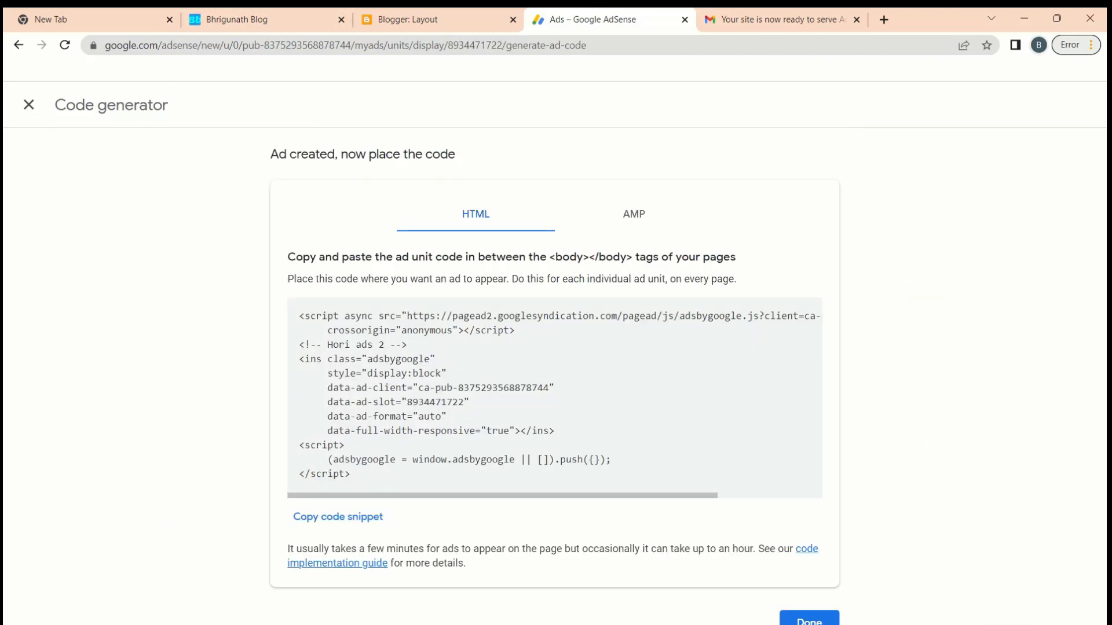
click(802, 621)
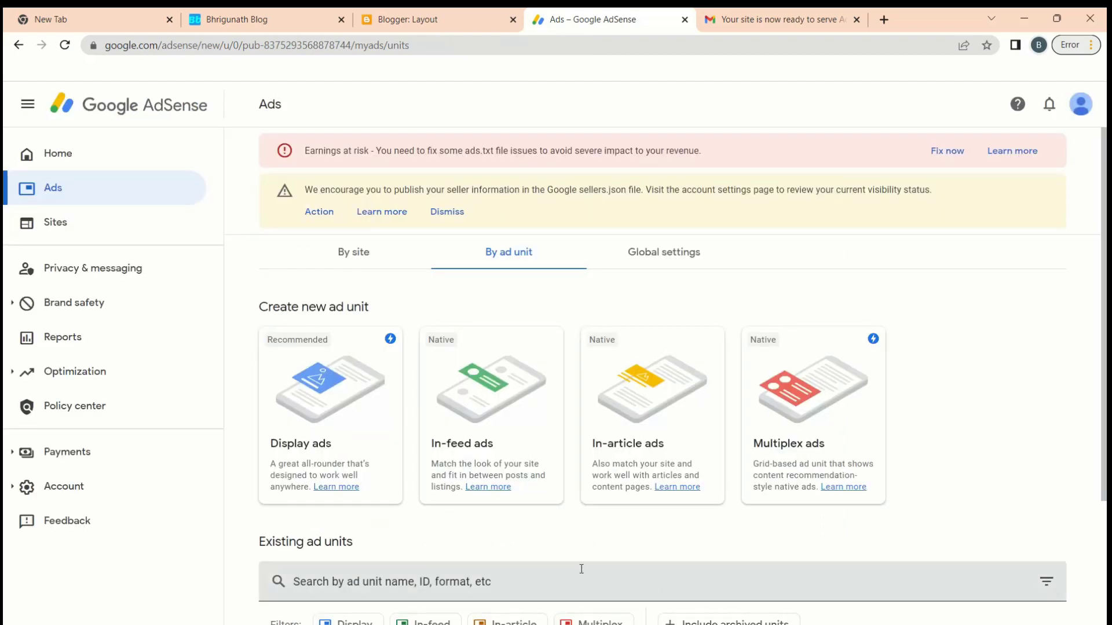
Review the existing ad units list, and switch to the blog's homepage to examine its header and recent posts area.
scroll(546, 501, down, 4)
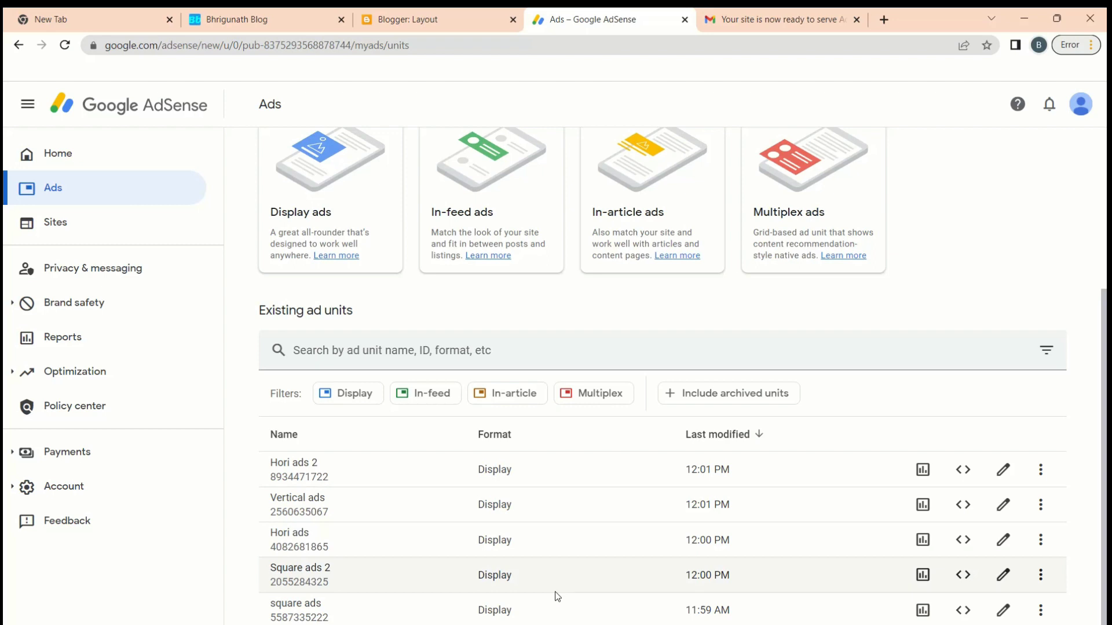
scroll(558, 597, up, 2)
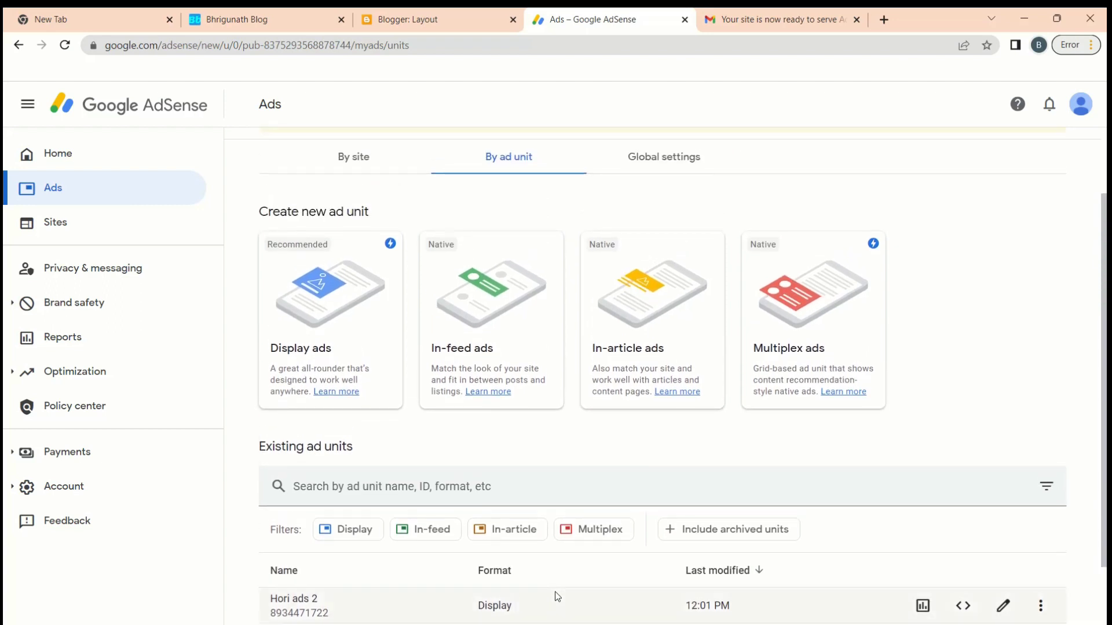
scroll(557, 597, up, 1)
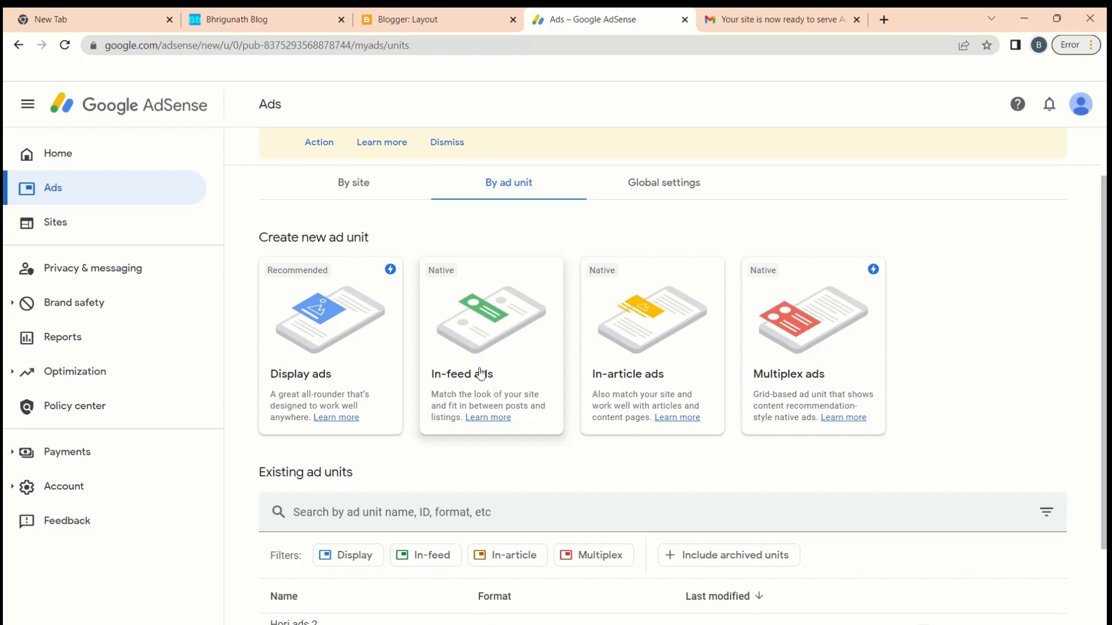
click(220, 18)
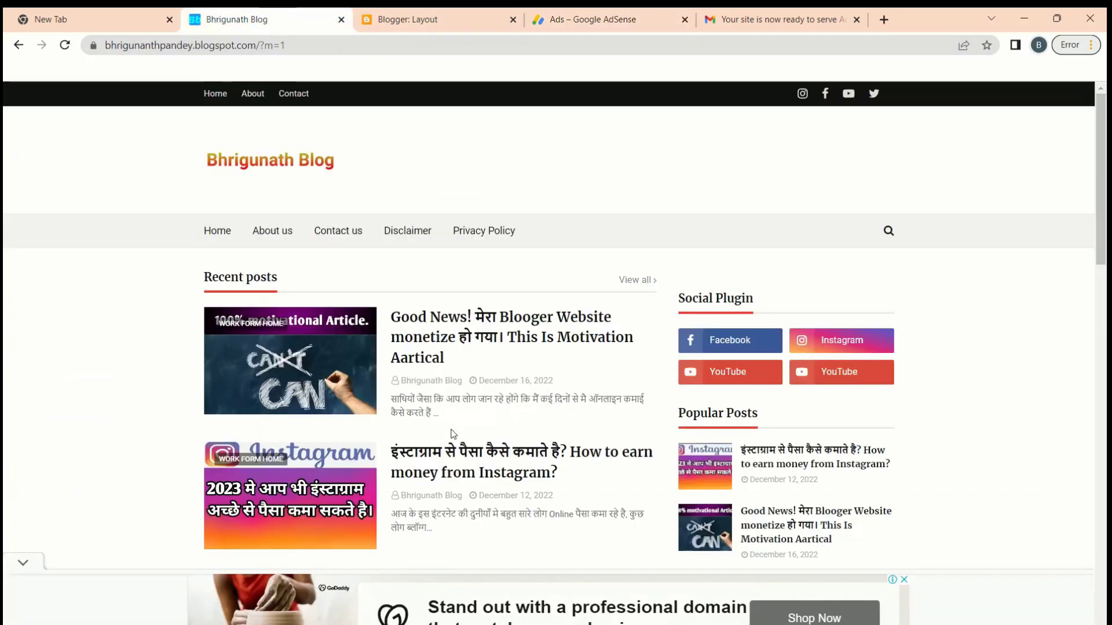
scroll(453, 434, down, 1)
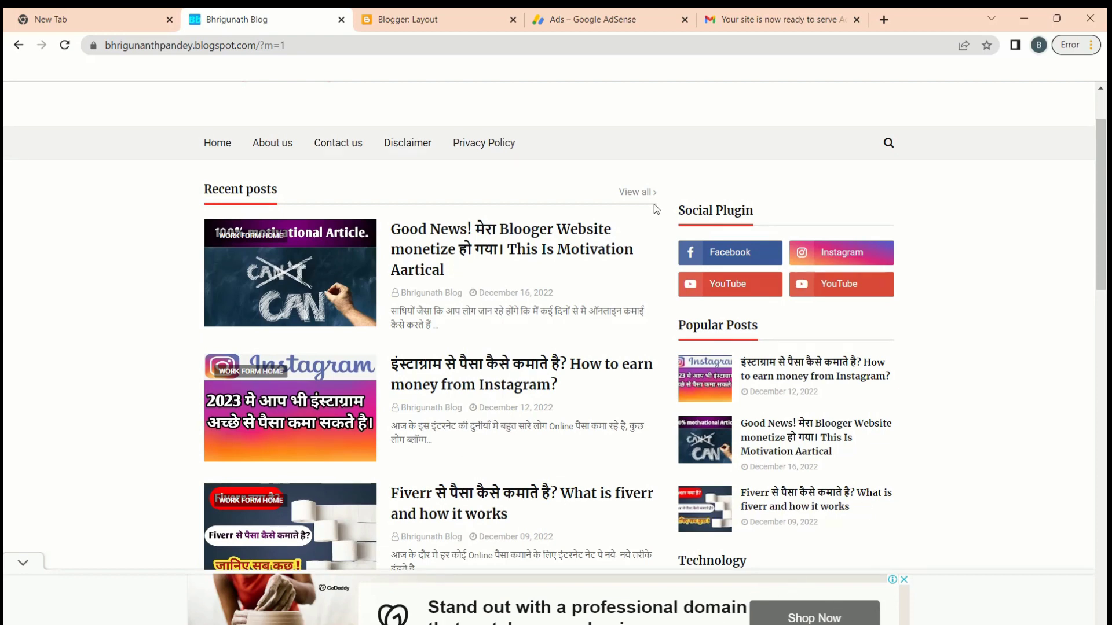
Check the Blogger Layout page and move the AdSense browser tab between the blog and Blogger tabs.
click(443, 19)
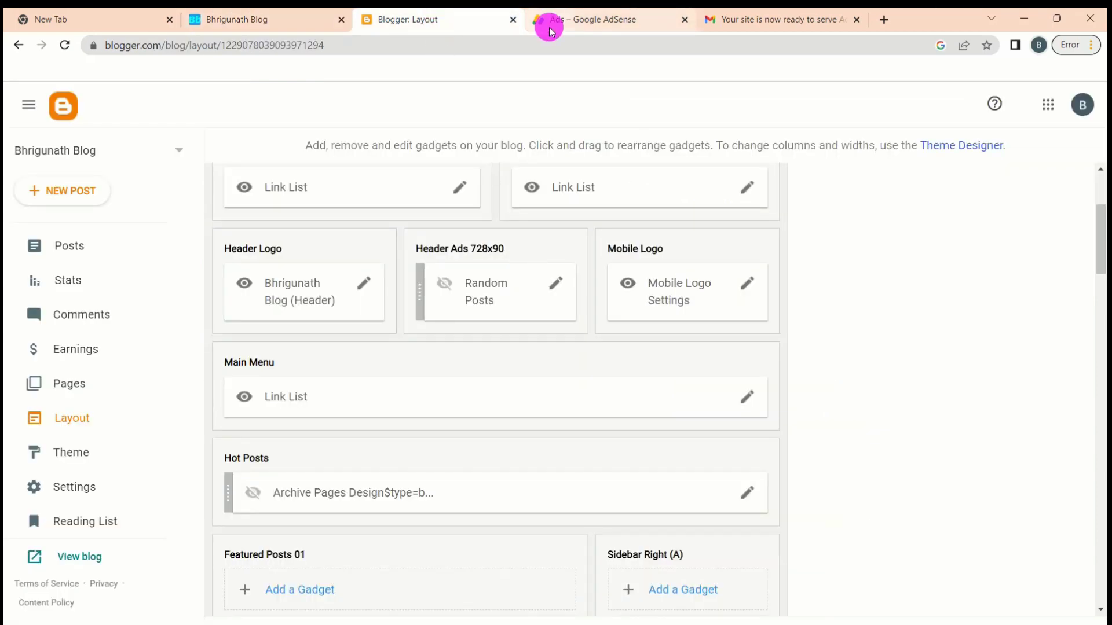
drag(549, 27, 502, 33)
drag(492, 110, 419, 24)
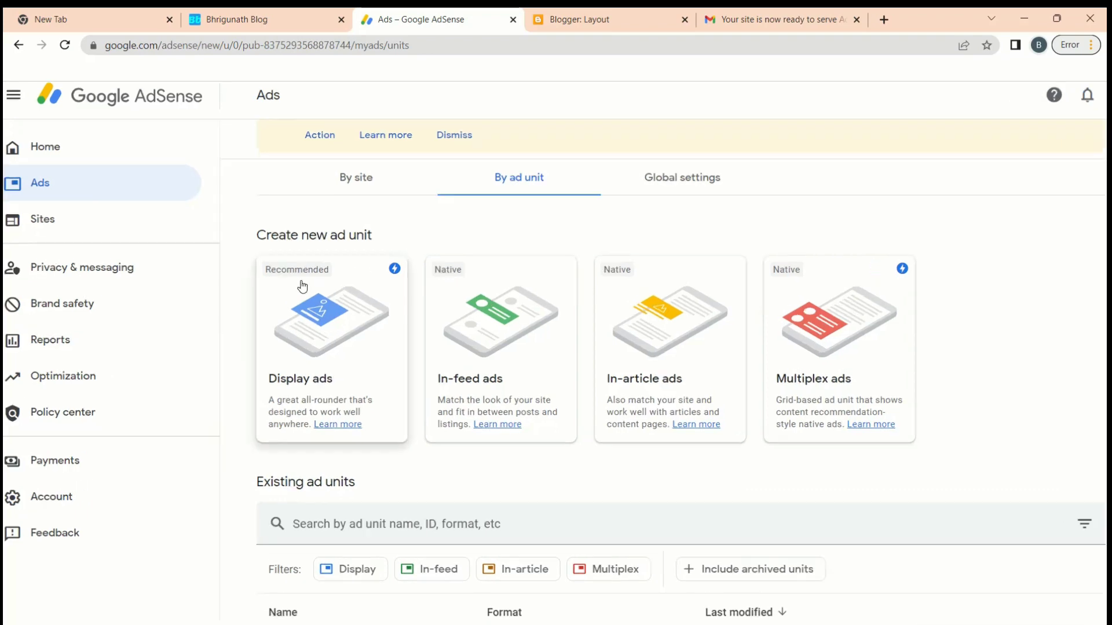
Review the existing ad units again, view the blog's homepage, and switch back to the AdSense Ads page.
scroll(313, 405, down, 3)
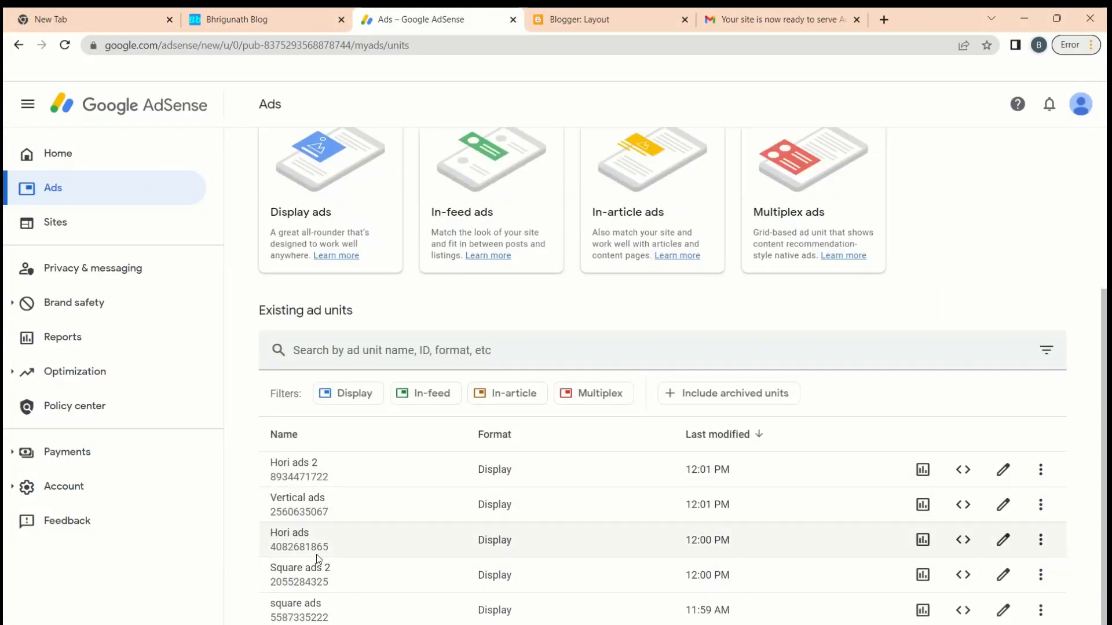
scroll(360, 454, up, 3)
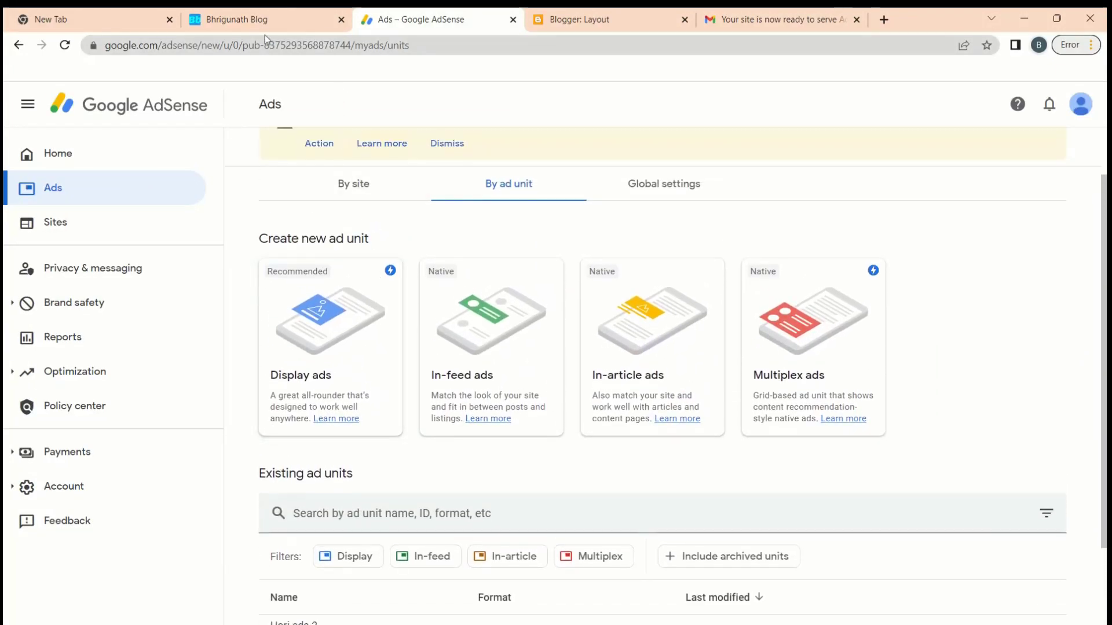
click(262, 20)
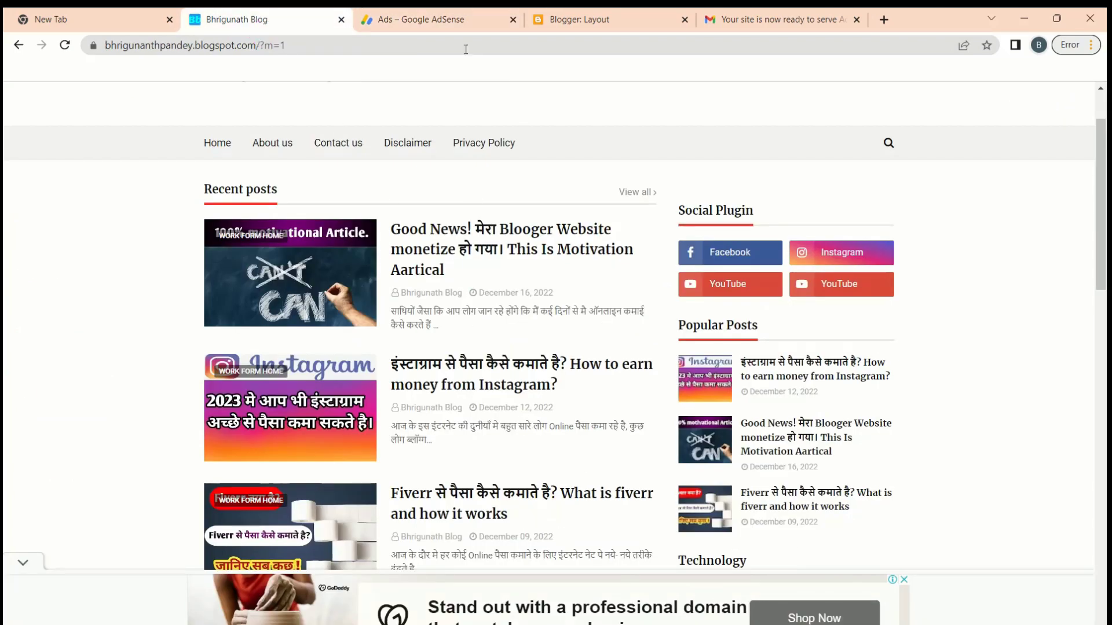
click(409, 18)
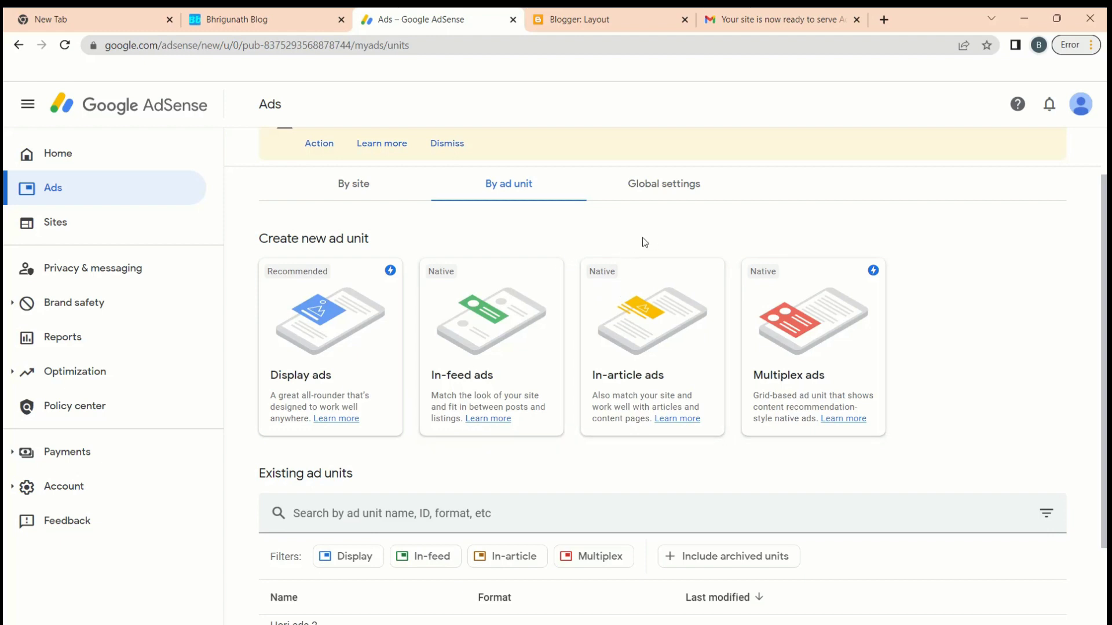
Review the existing ad units, copy the HTML code snippet of the "square ads" unit, and finish the code generator.
click(471, 230)
scroll(442, 400, down, 2)
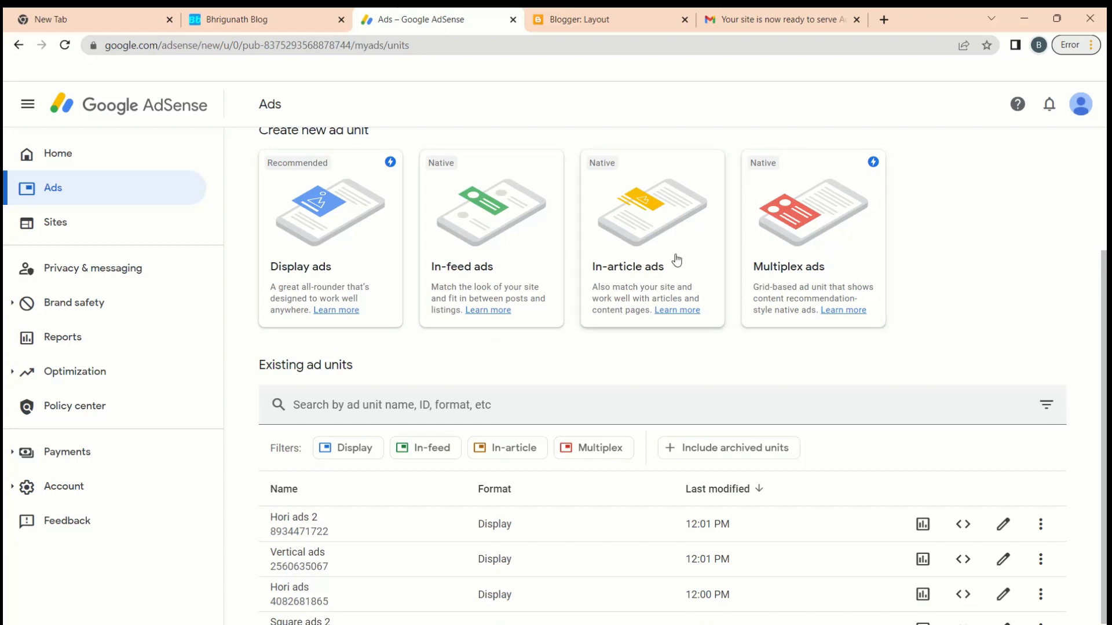
scroll(516, 371, down, 1)
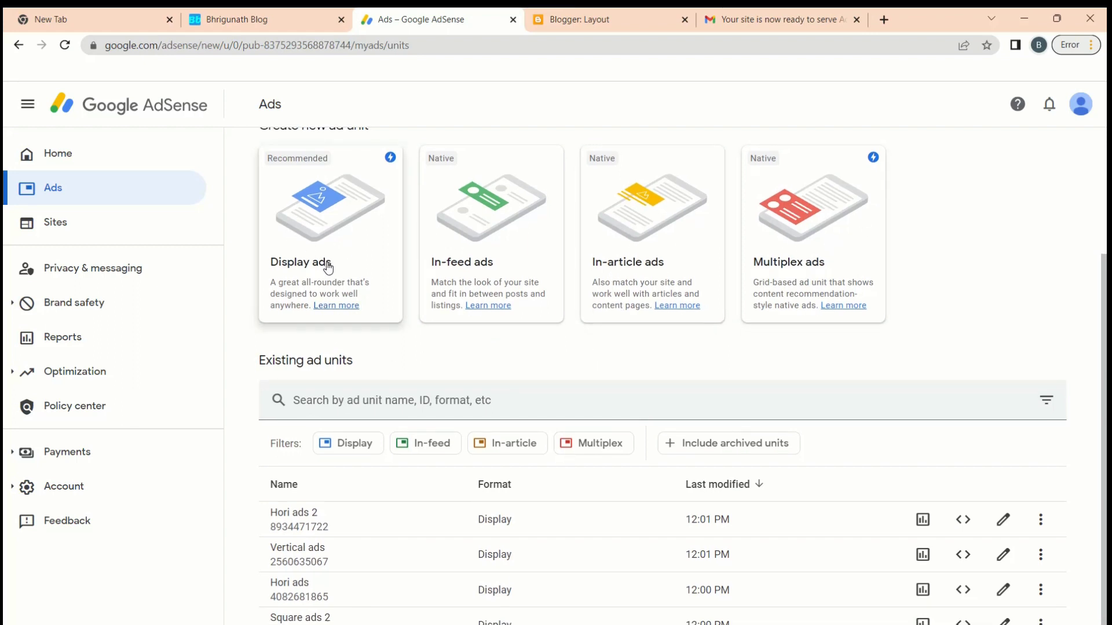
scroll(480, 370, down, 1)
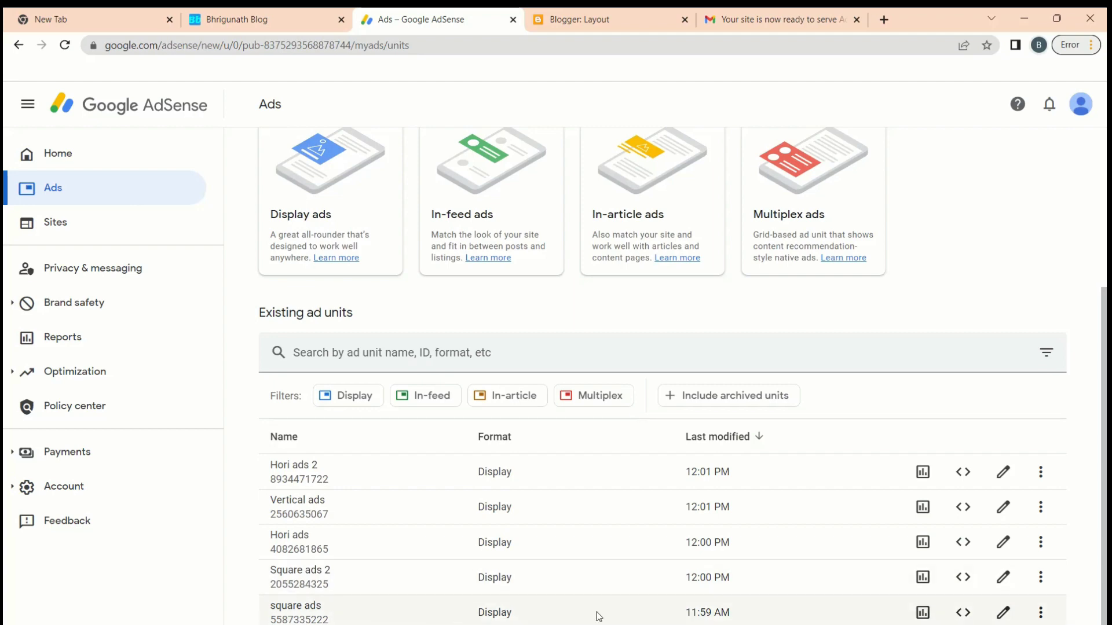
scroll(961, 608, up, 5)
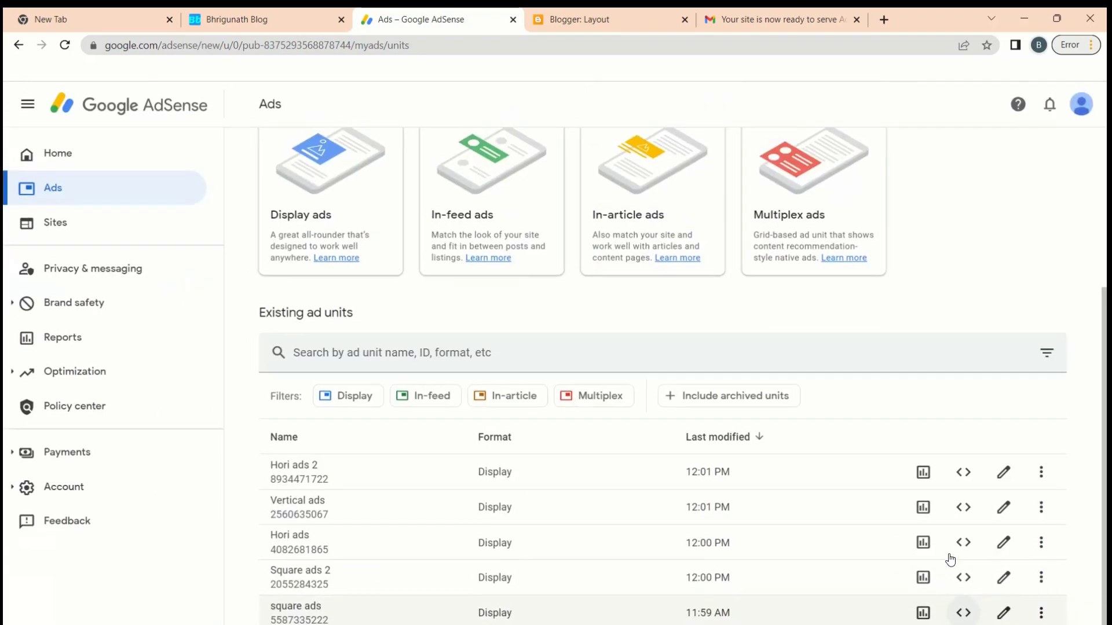
click(963, 613)
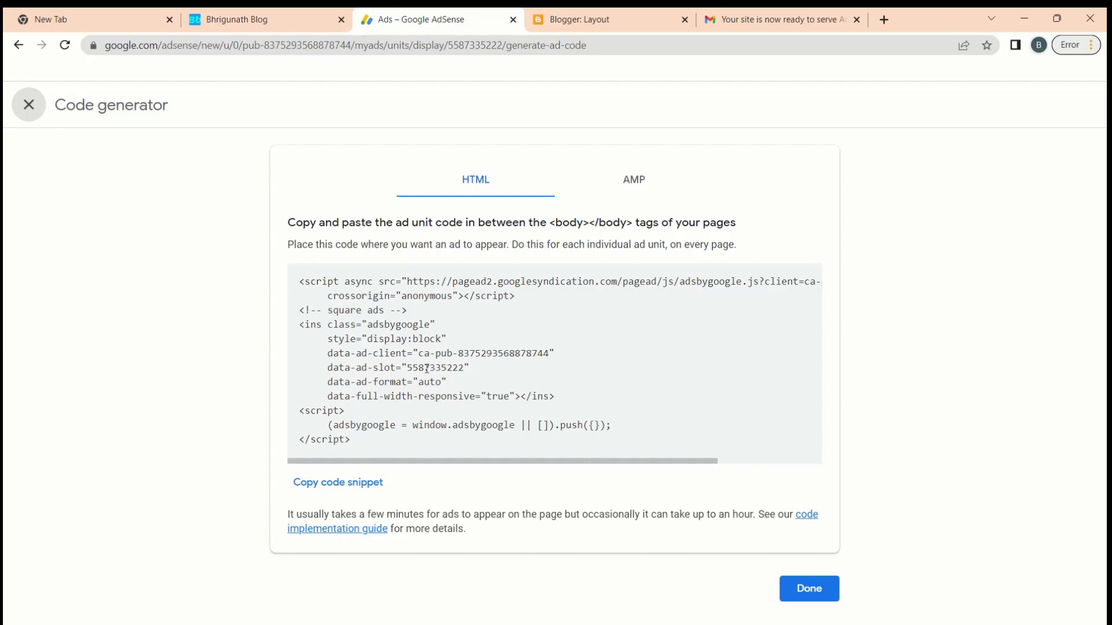
click(323, 487)
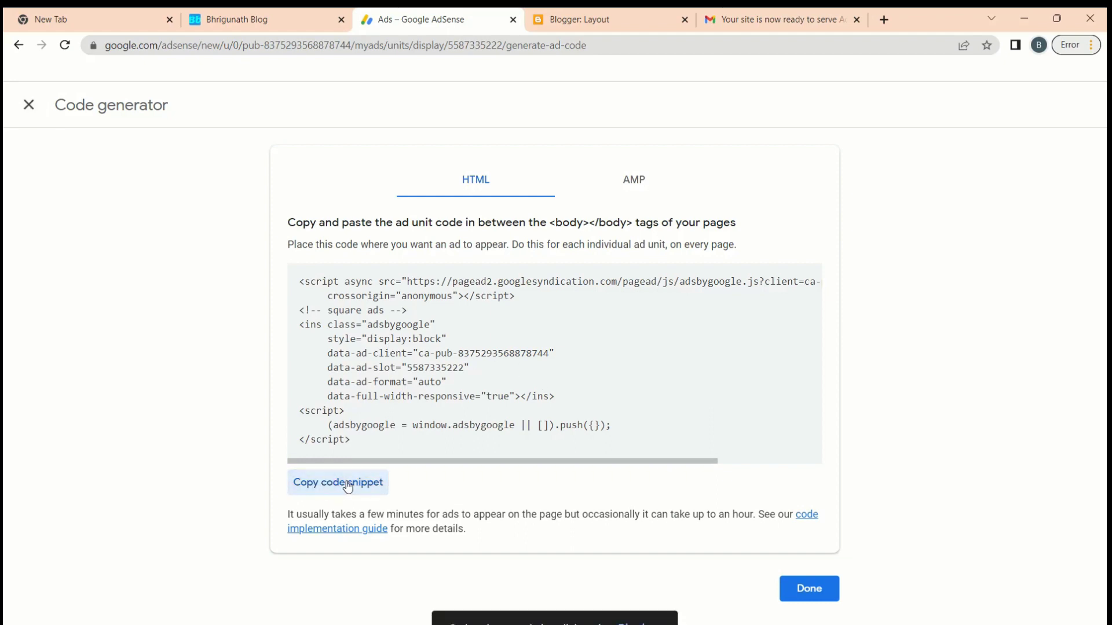
click(790, 590)
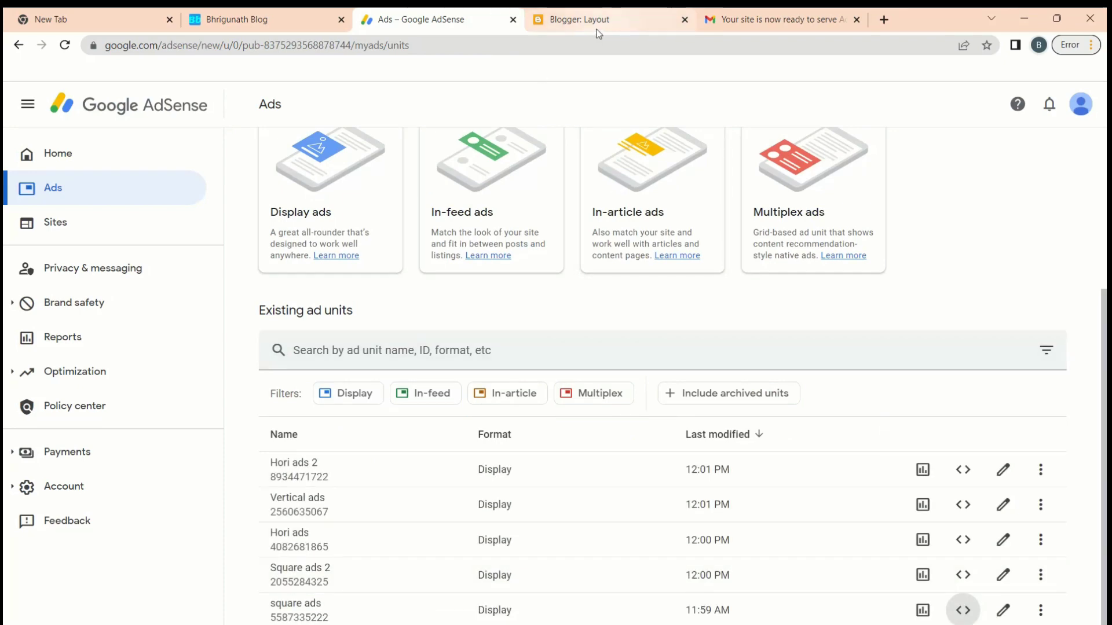
Examine the upper sections of Blogger's Layout page, the blog's homepage header, and AdSense's existing ad units.
click(597, 26)
scroll(367, 330, up, 2)
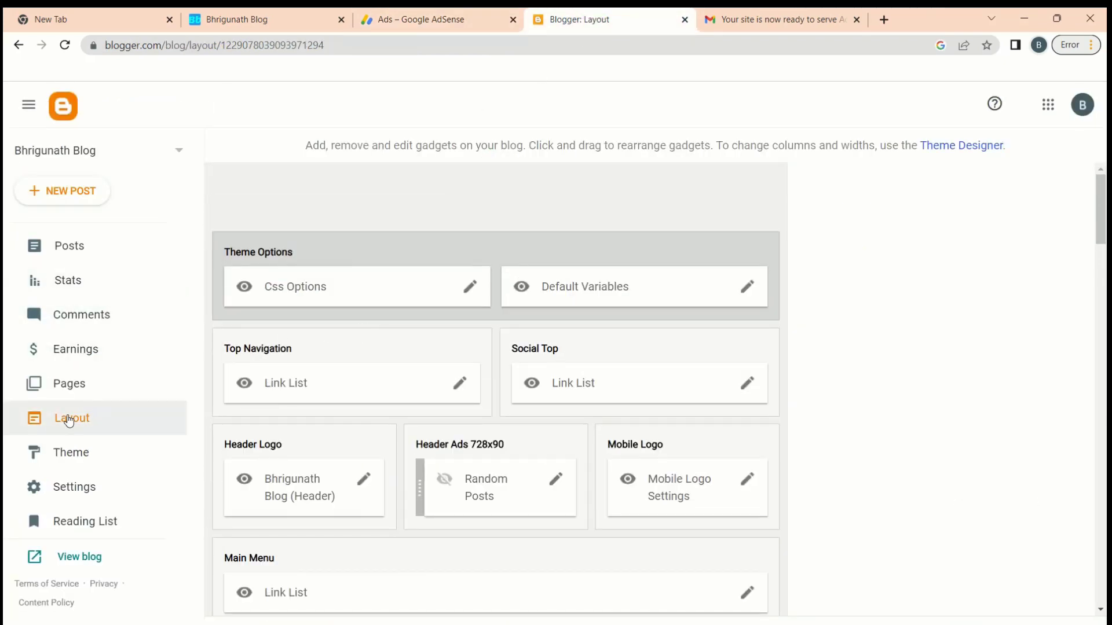
scroll(380, 393, down, 2)
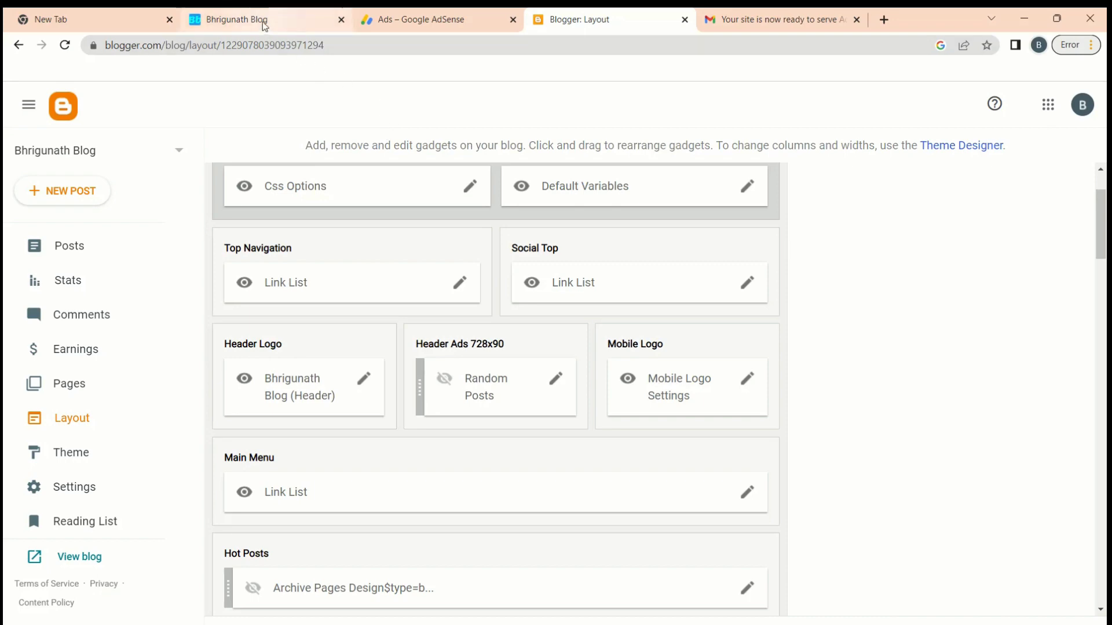
drag(263, 22, 512, 223)
drag(397, 180, 266, 20)
scroll(473, 250, up, 2)
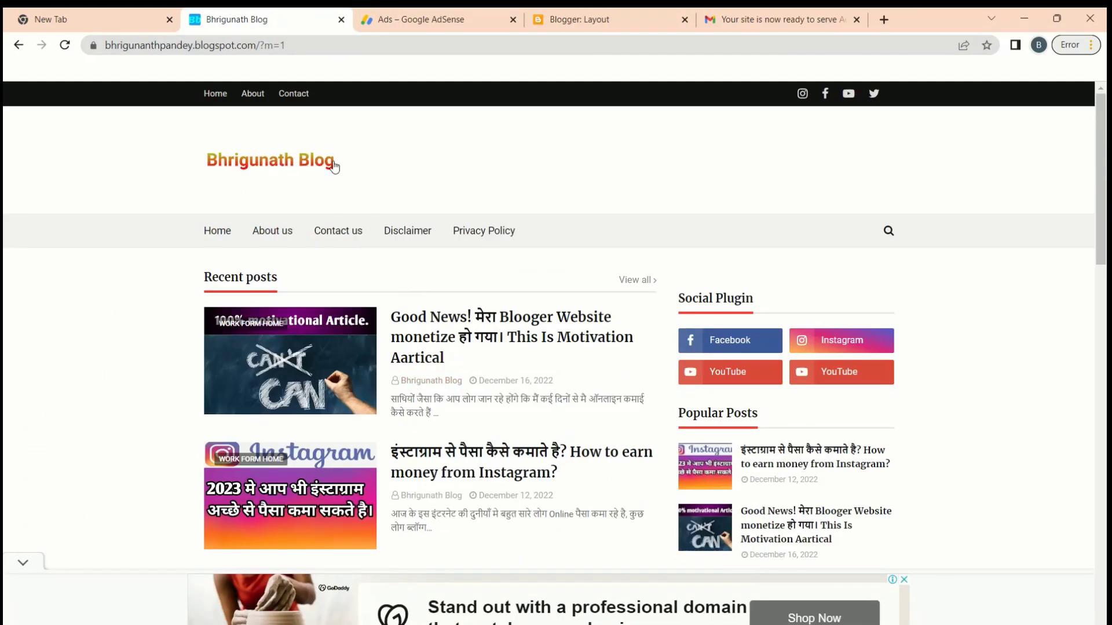
click(399, 20)
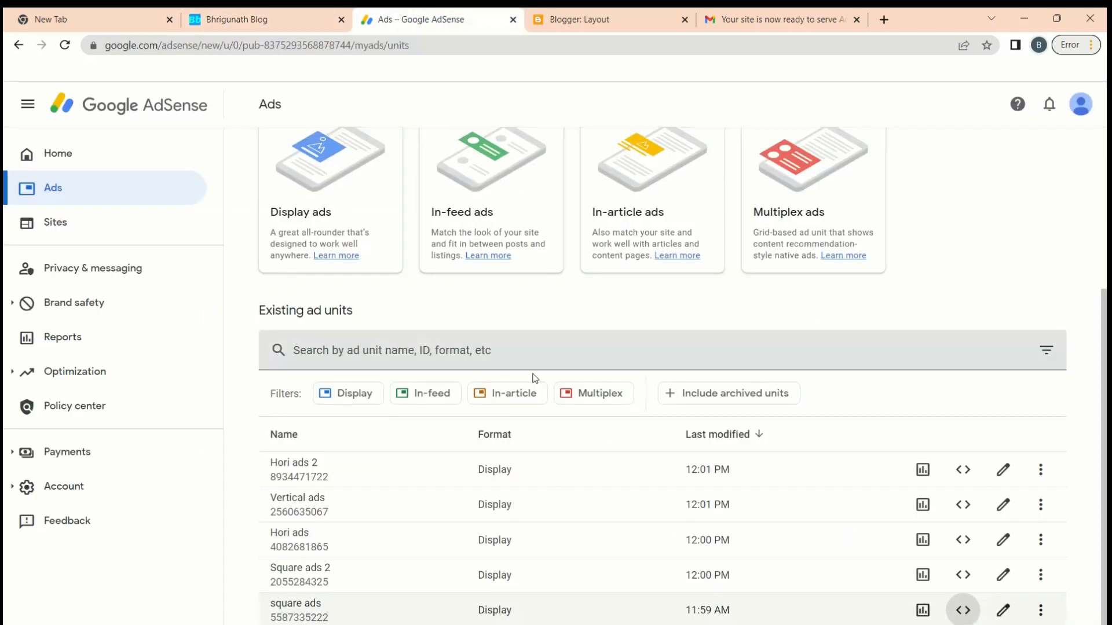
In Blogger's Layout, turn on the Header Ads 728x90 "Random Posts" widget and clear its existing content.
click(550, 19)
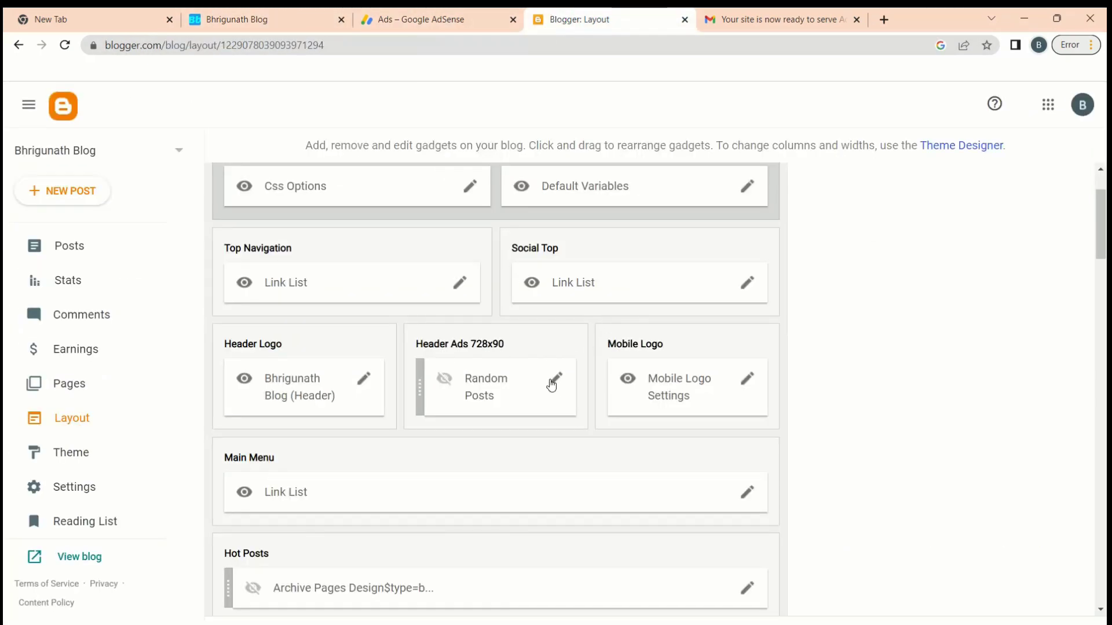
click(552, 382)
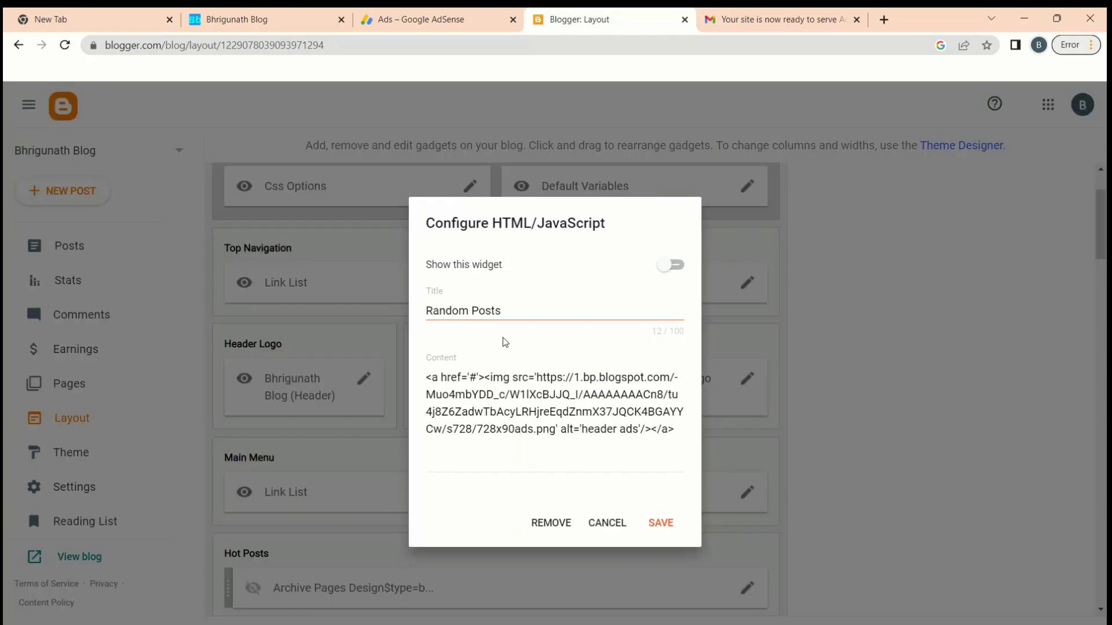
click(679, 260)
click(566, 416)
key(ctrl+a)
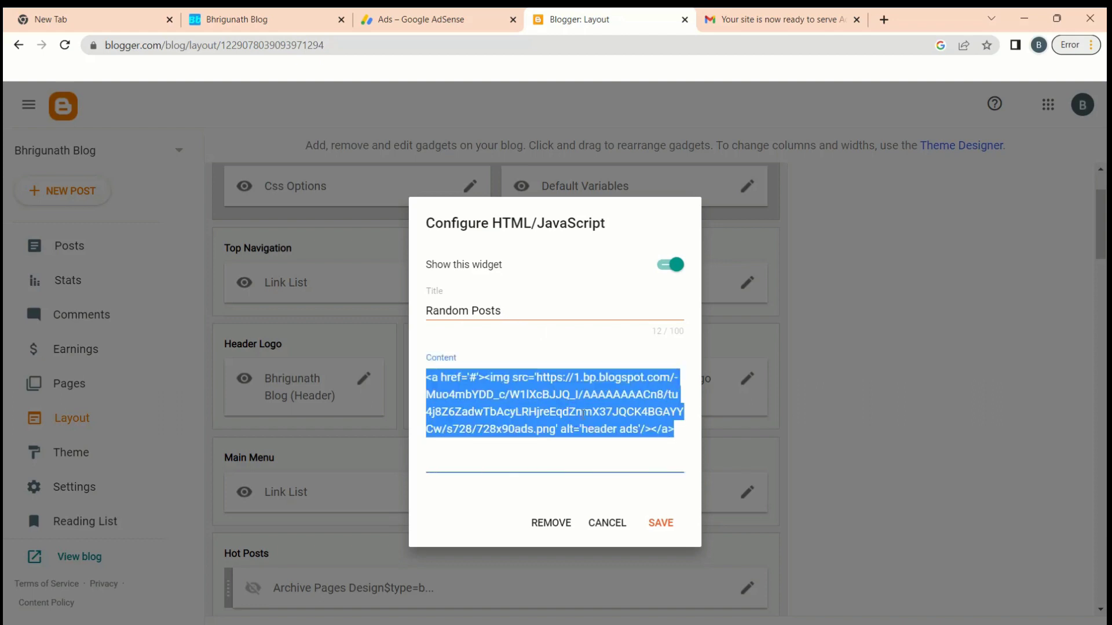
key(BackSpace)
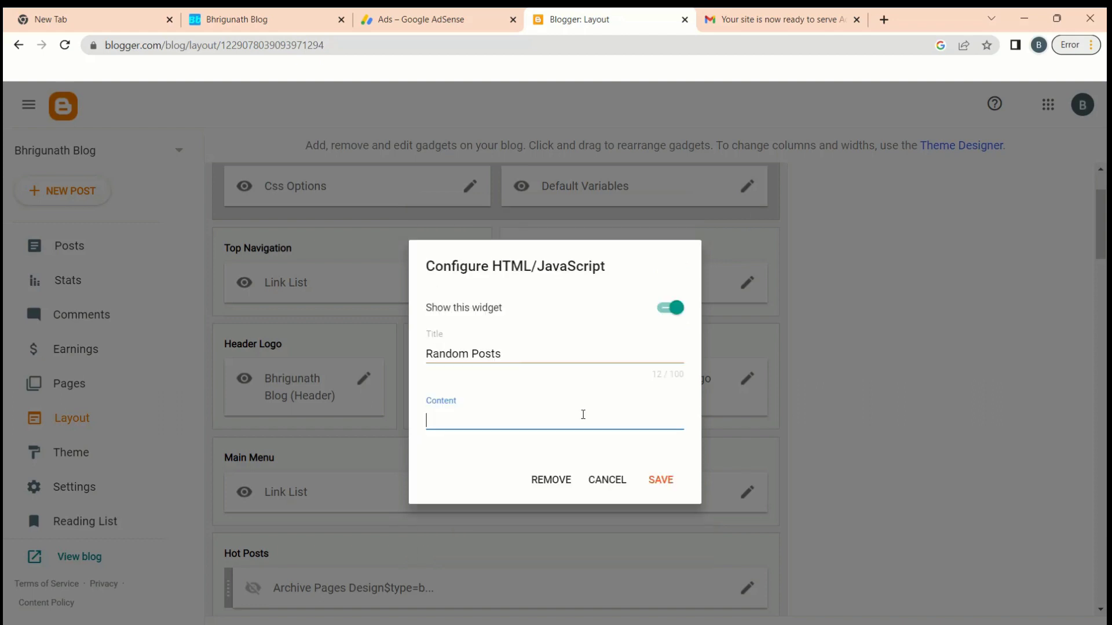
Copy the "square ads" code snippet from AdSense, paste it as the header ads widget's content in Blogger, and save the widget.
click(446, 23)
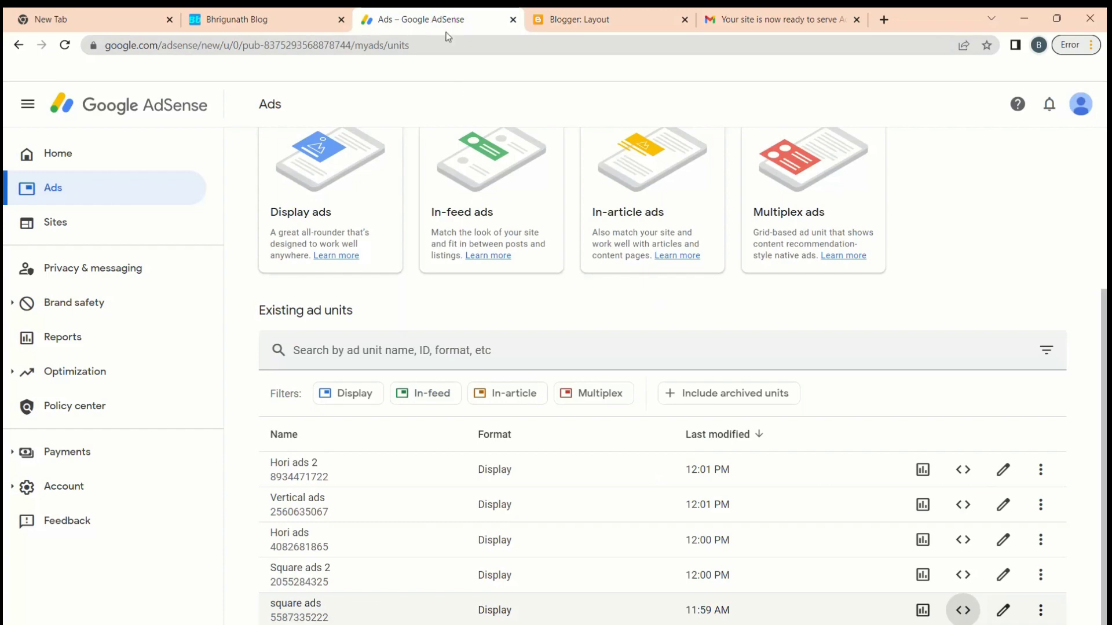
click(961, 610)
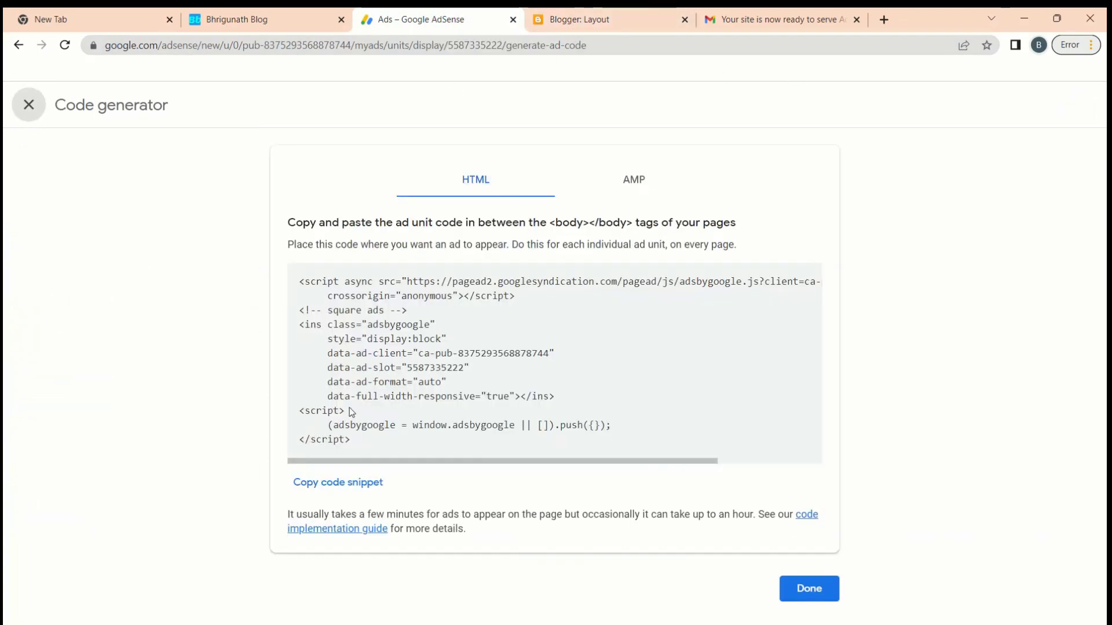
click(332, 491)
click(550, 23)
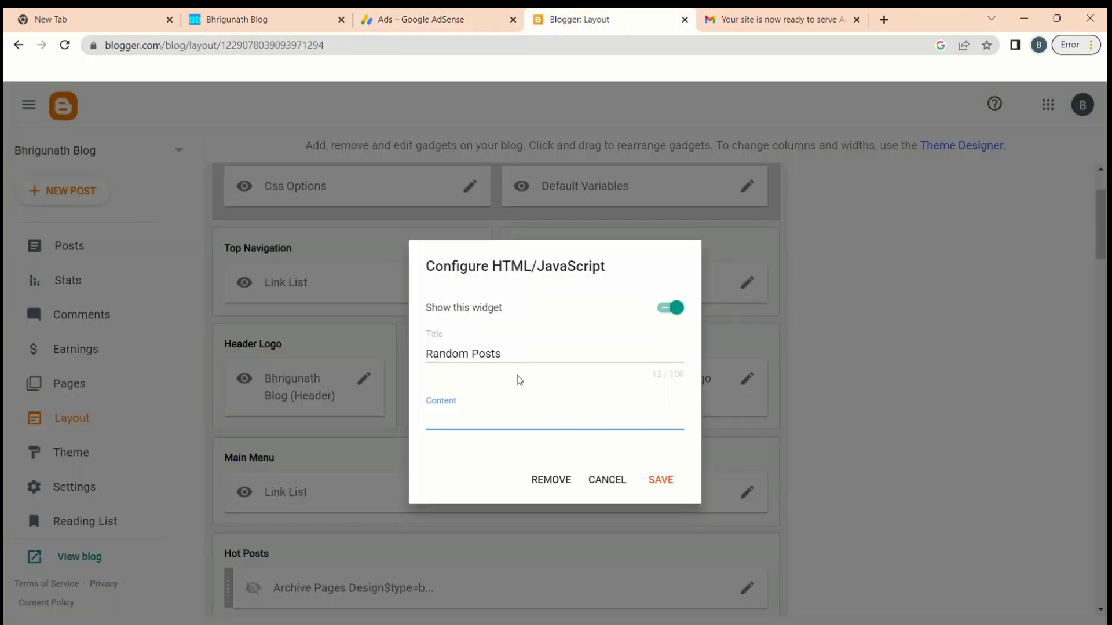
key(ctrl+v)
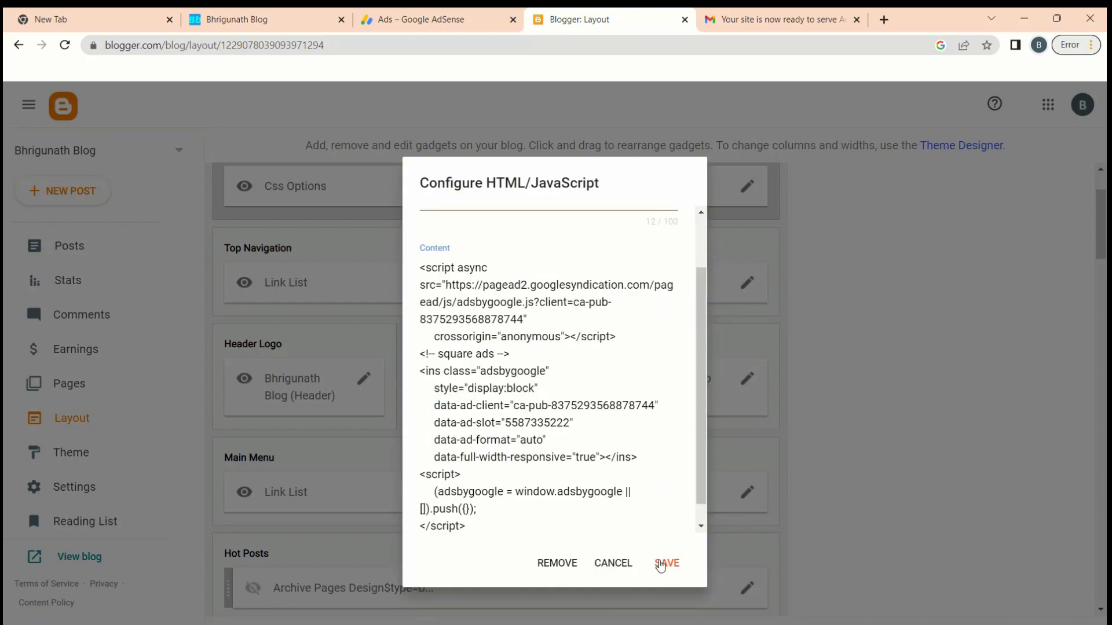
click(660, 565)
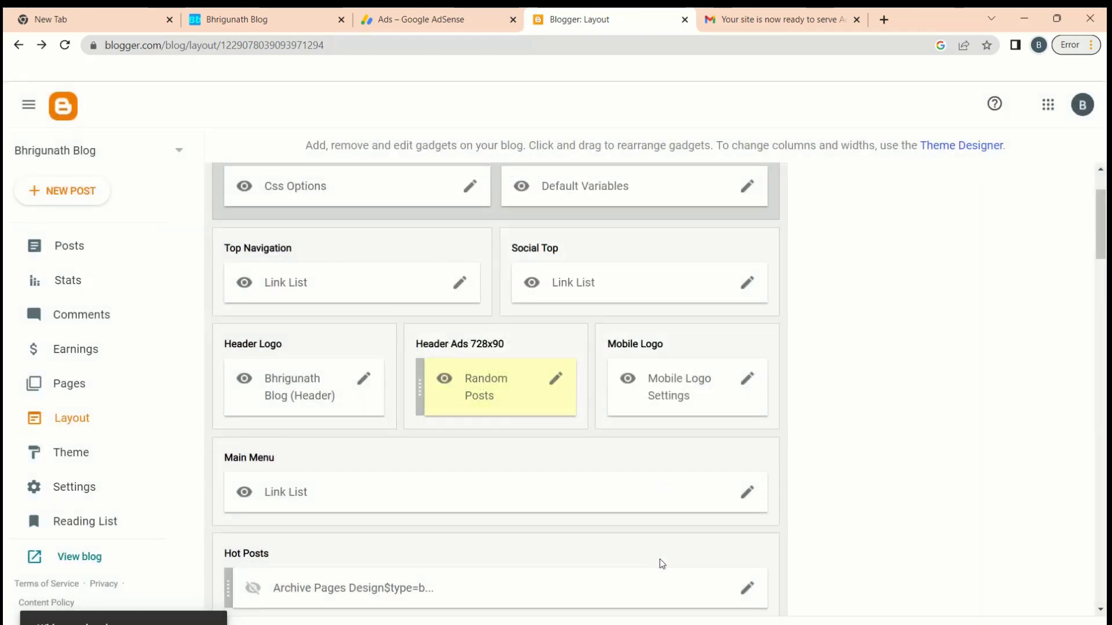
Examine the Layout page's gadget sections from the header ads down to the Menu Footer for possible ad positions.
scroll(596, 409, down, 3)
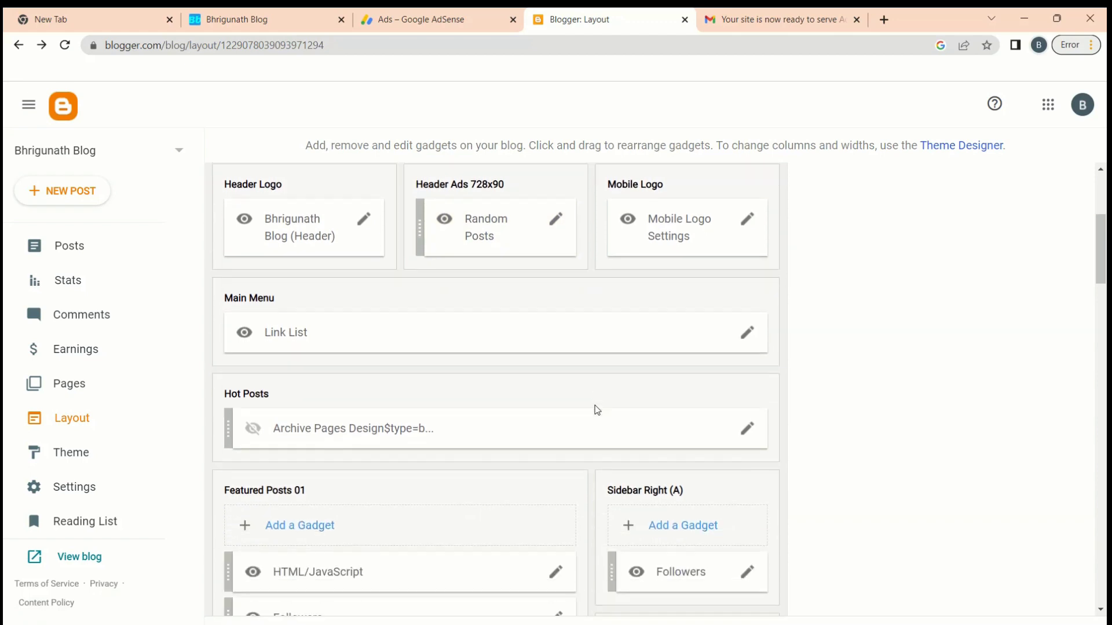
scroll(596, 409, down, 2)
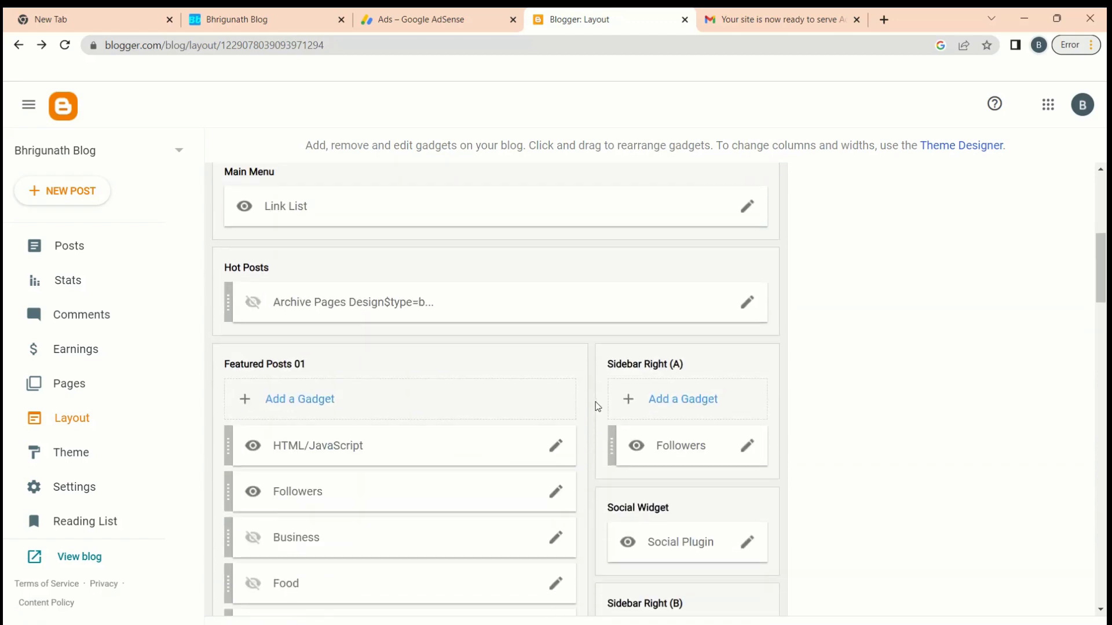
scroll(596, 406, down, 2)
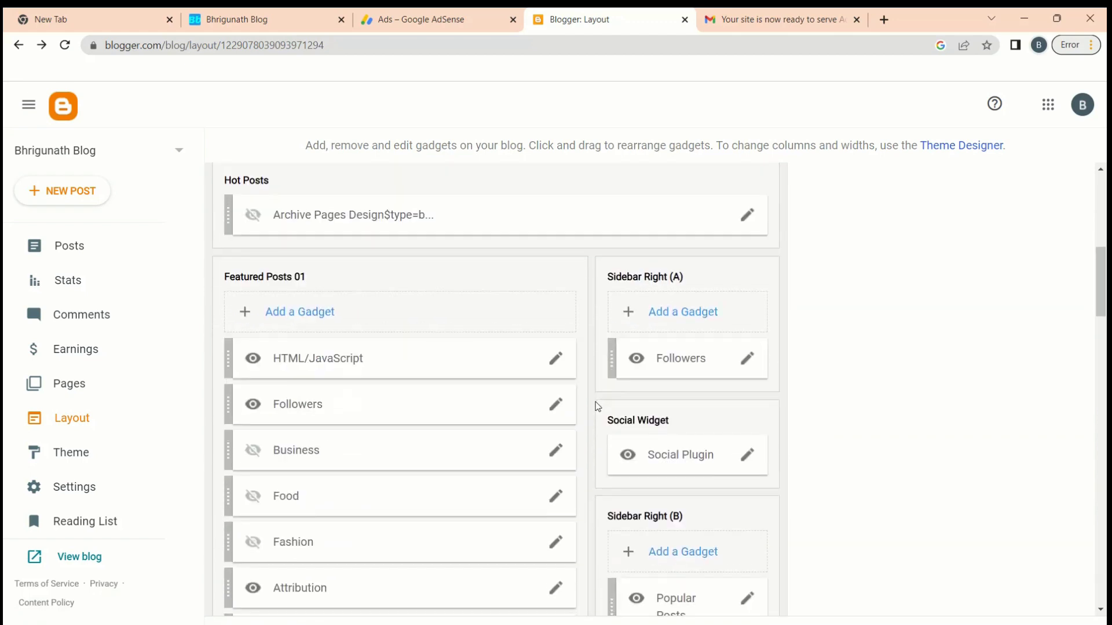
scroll(596, 402, down, 3)
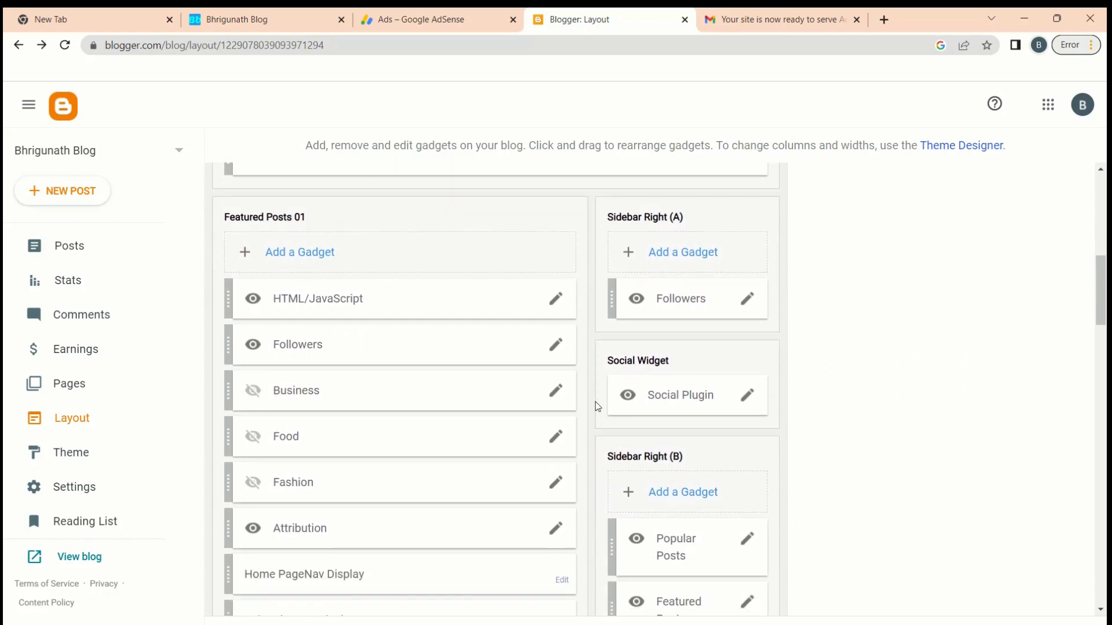
scroll(696, 322, down, 1)
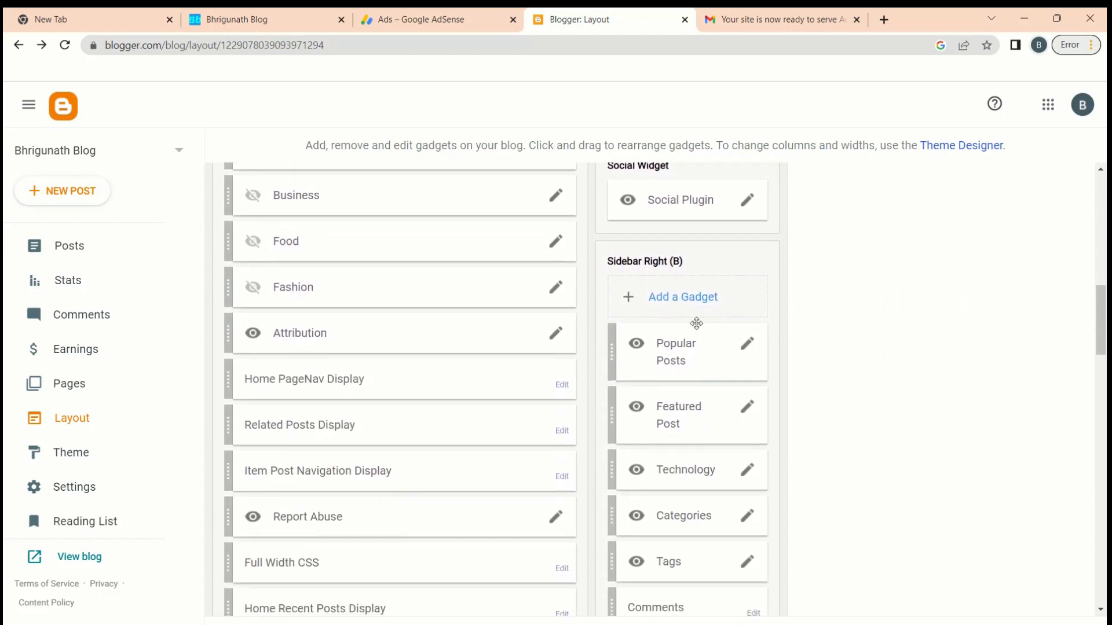
scroll(380, 378, down, 4)
scroll(379, 378, down, 12)
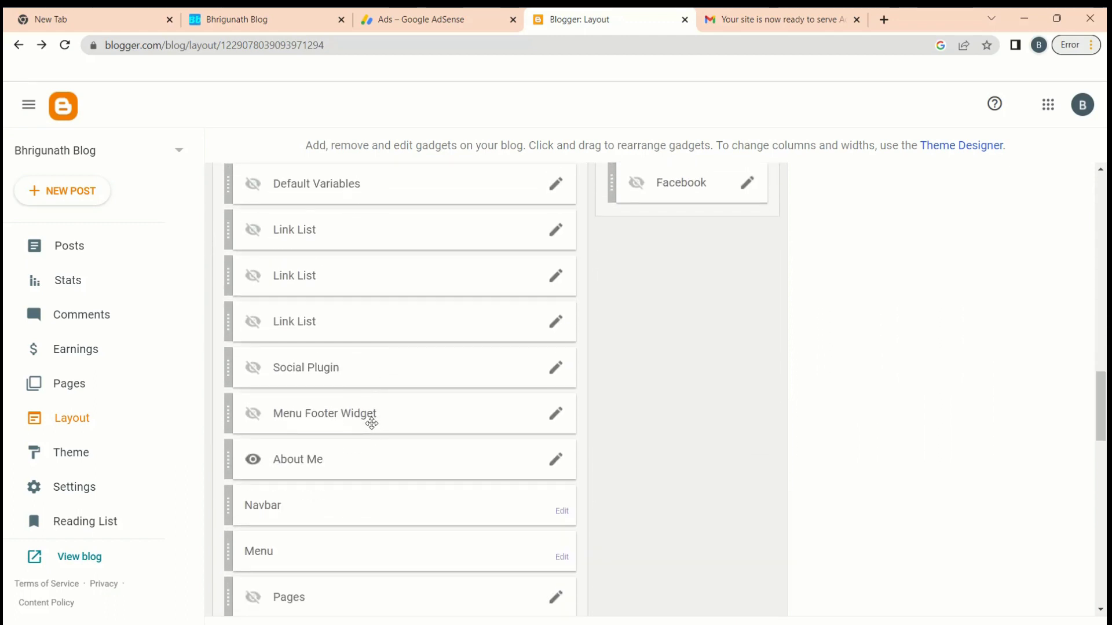
scroll(371, 423, down, 5)
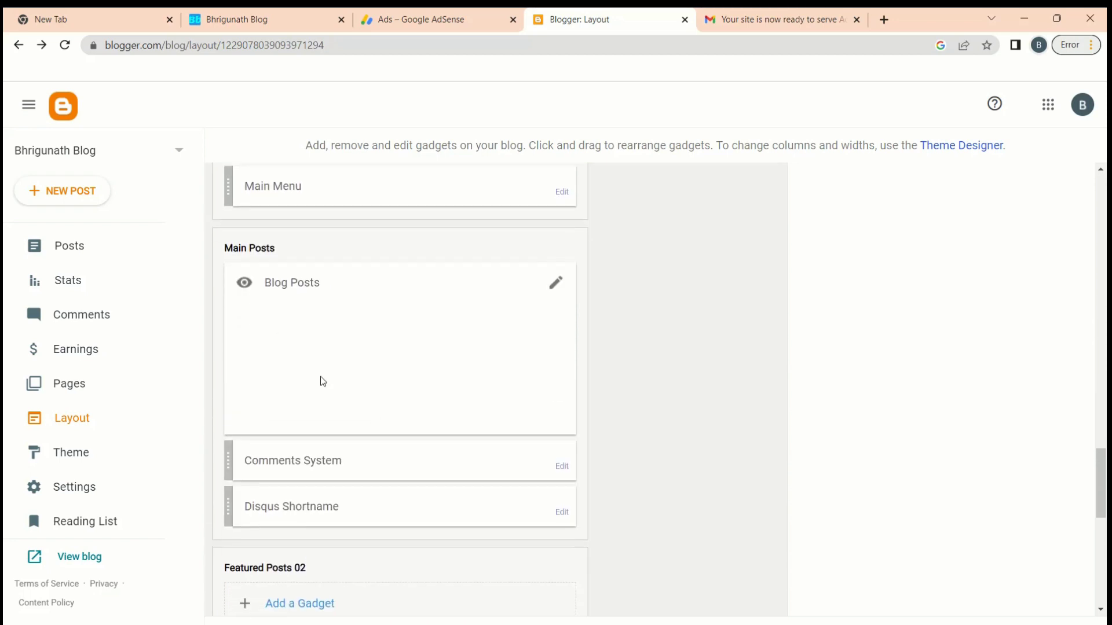
scroll(342, 379, down, 6)
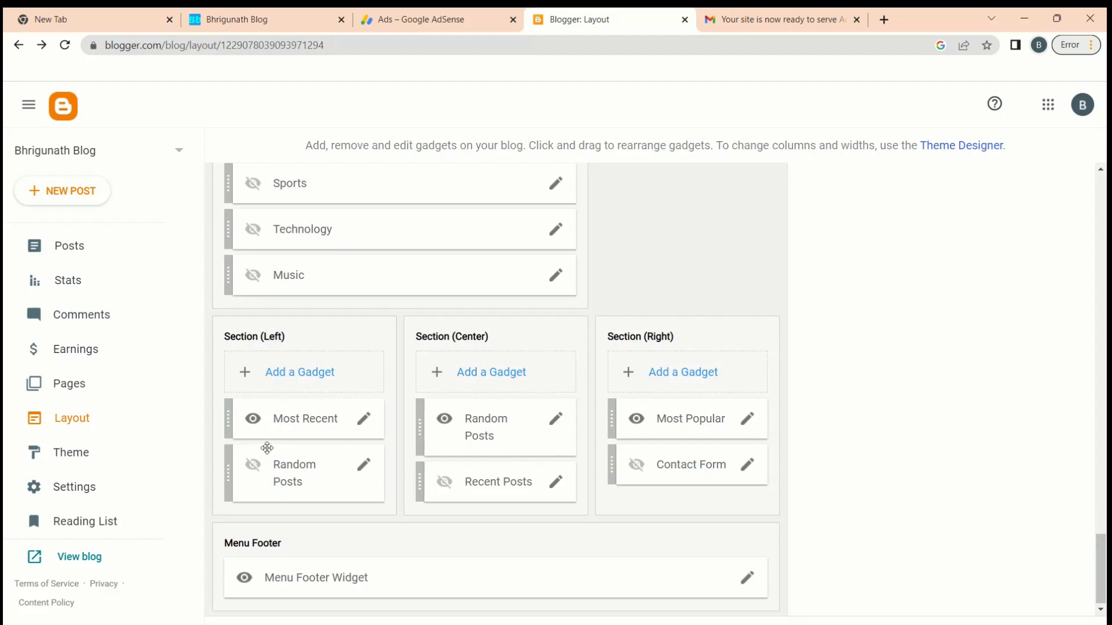
Review the Featured Posts and Sidebar Right gadgets again, and return to the header and Main Menu sections.
scroll(489, 551, up, 20)
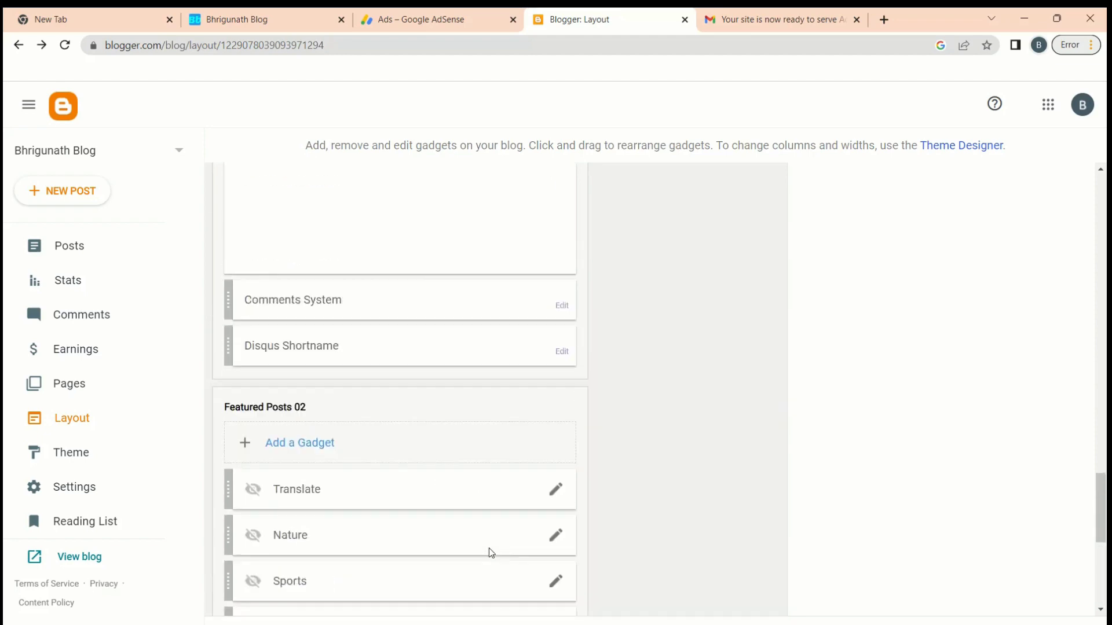
scroll(608, 446, down, 5)
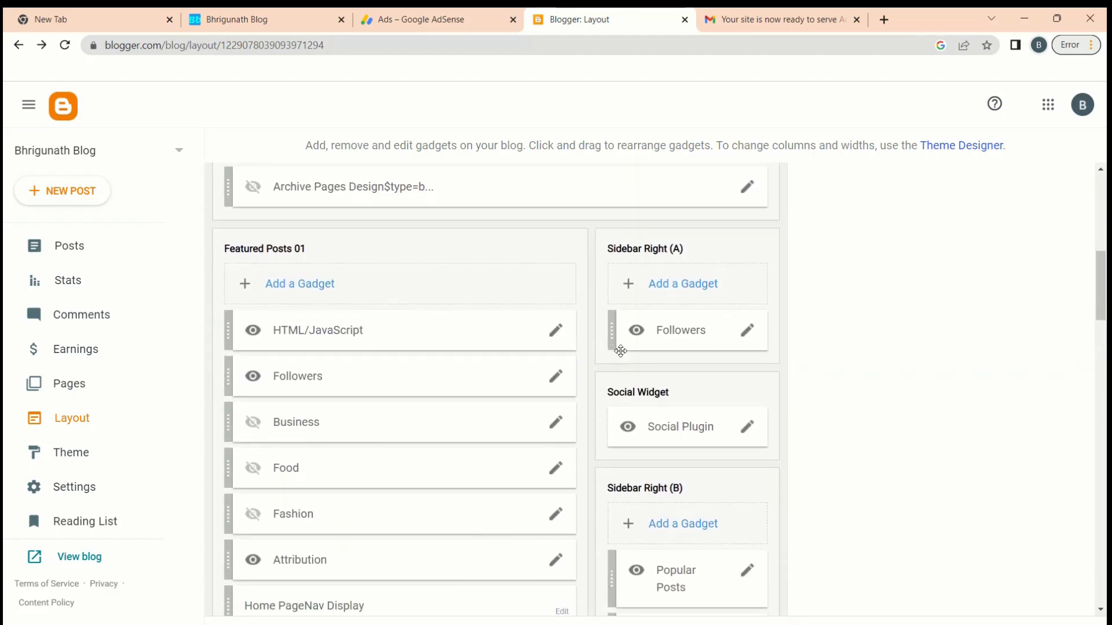
scroll(691, 422, down, 3)
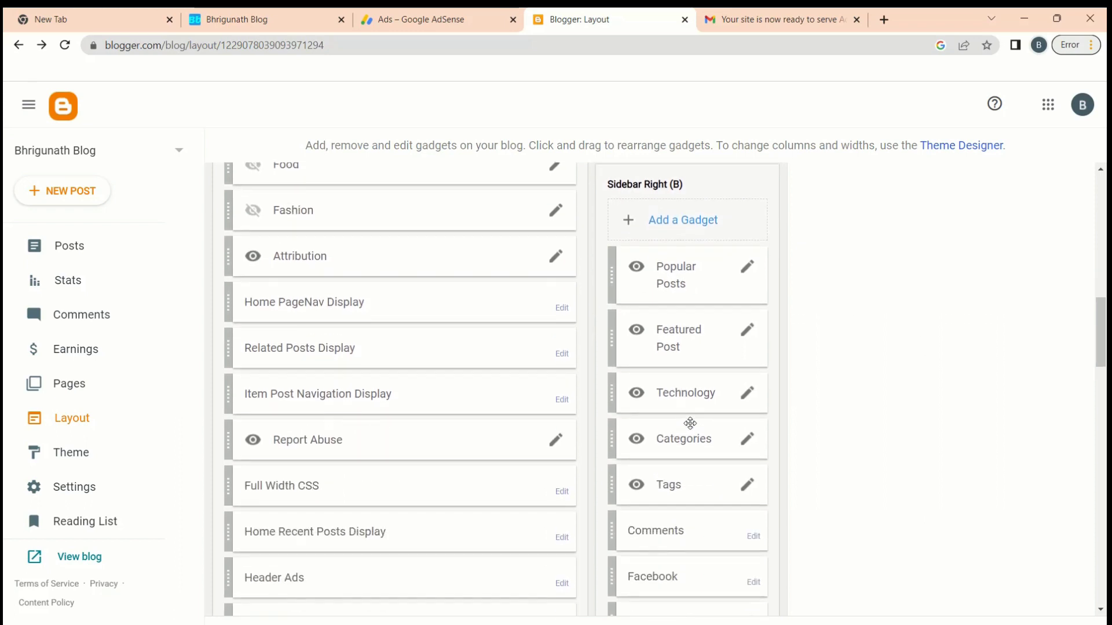
scroll(700, 512, down, 3)
scroll(703, 512, down, 2)
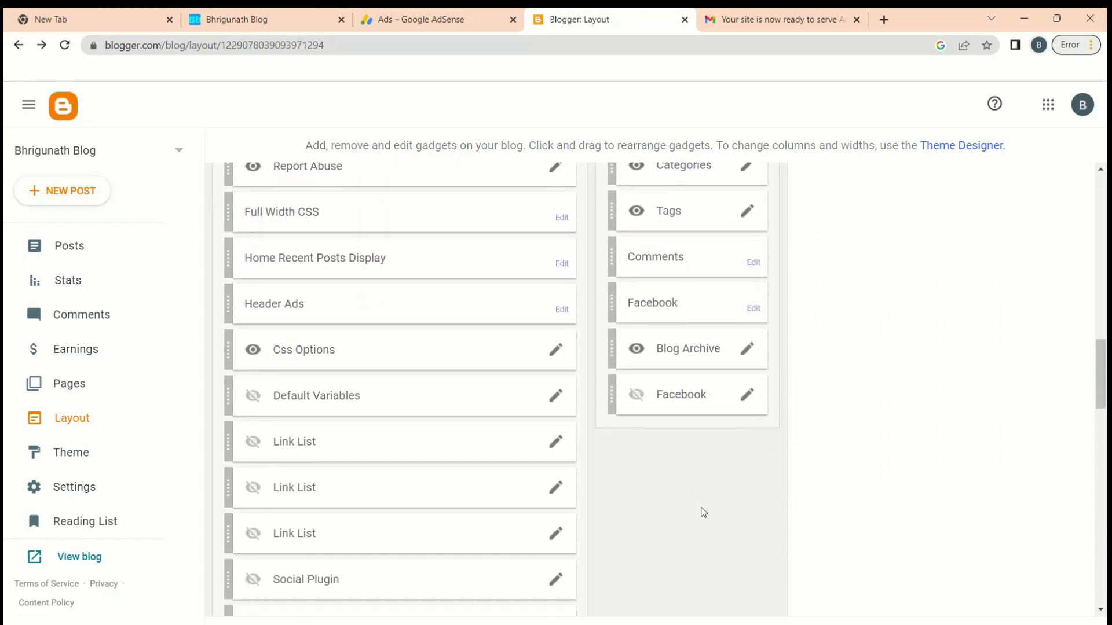
scroll(703, 502, up, 10)
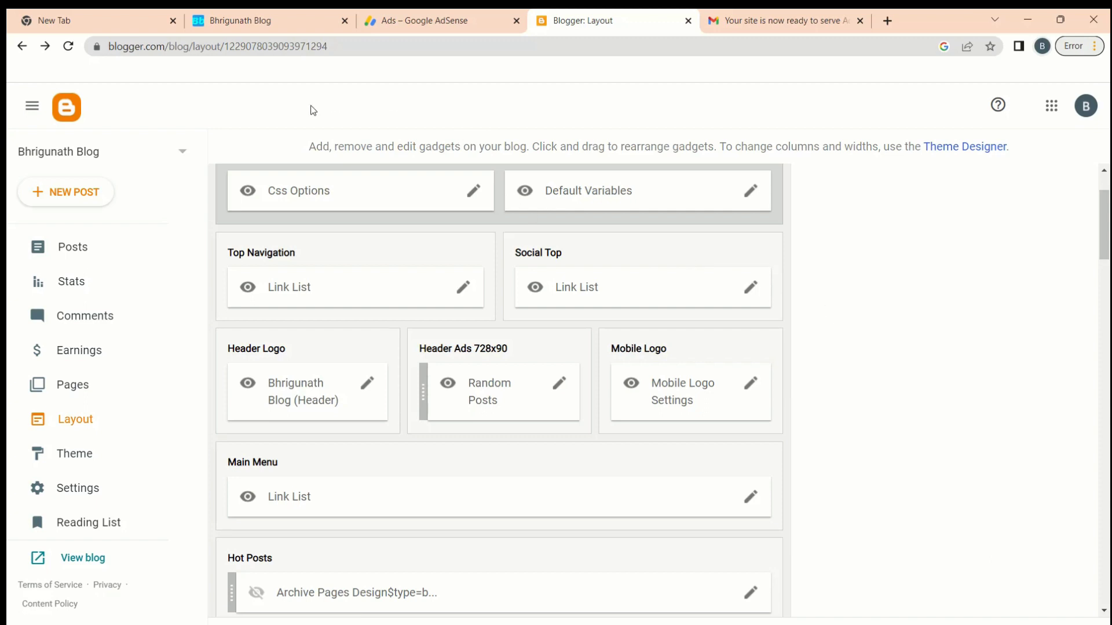
scroll(466, 322, down, 3)
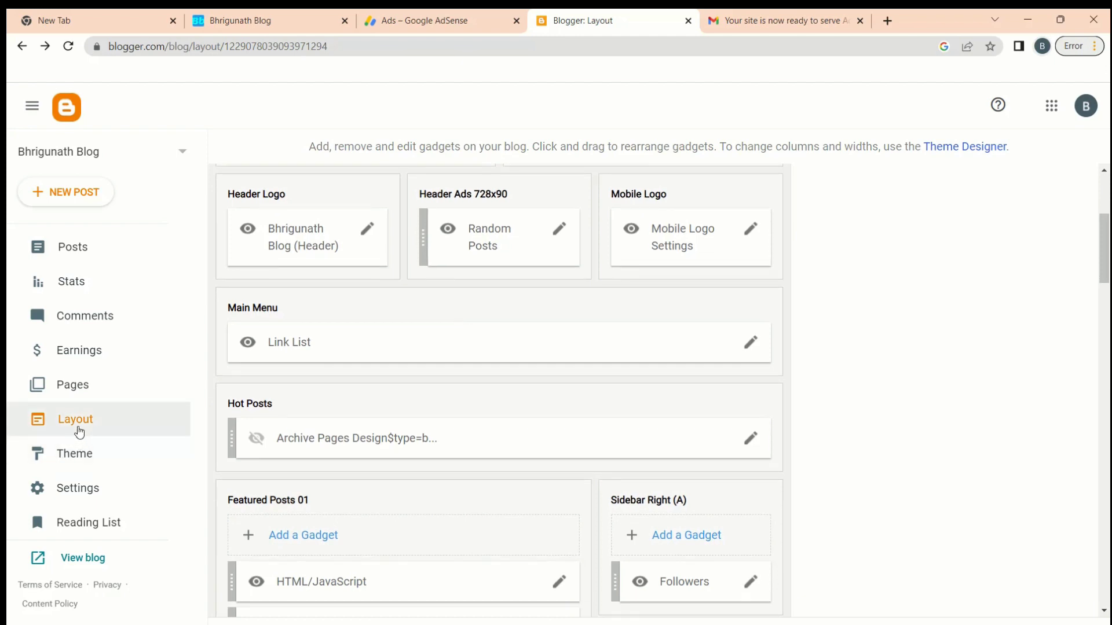
scroll(377, 371, up, 5)
scroll(378, 367, down, 2)
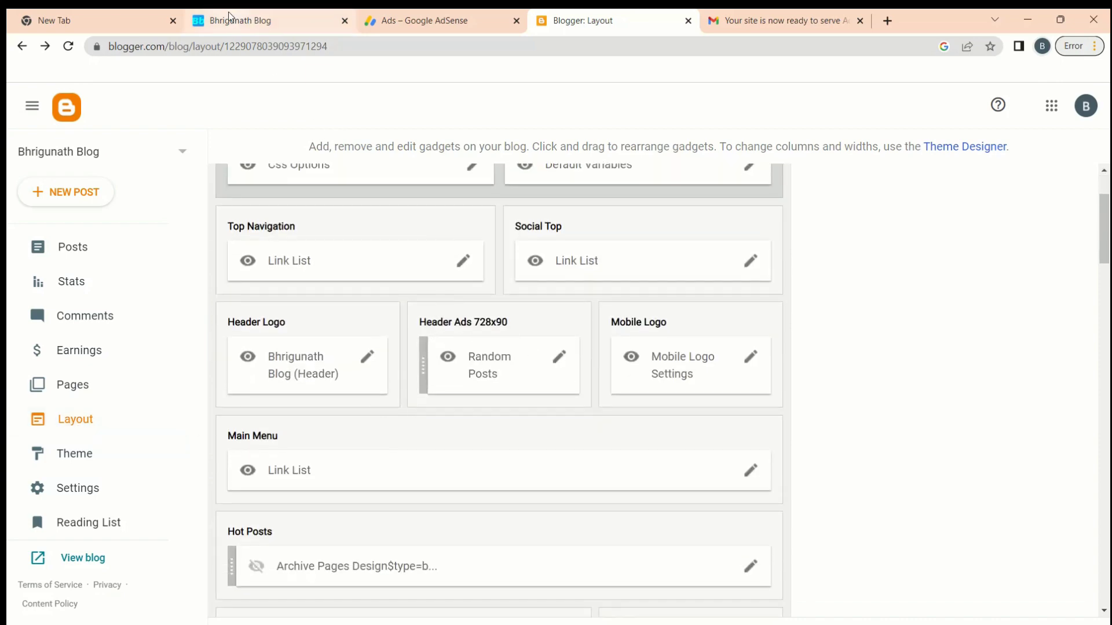
Switch to the live blog, reload it to check the header ad, and close that ad.
click(226, 21)
click(67, 46)
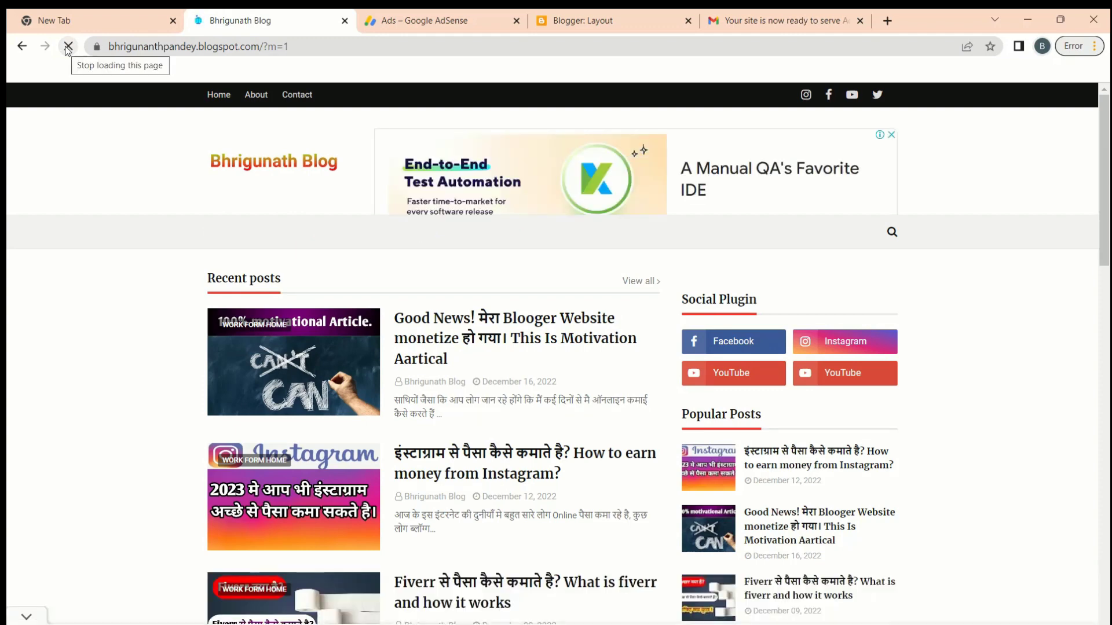
click(891, 136)
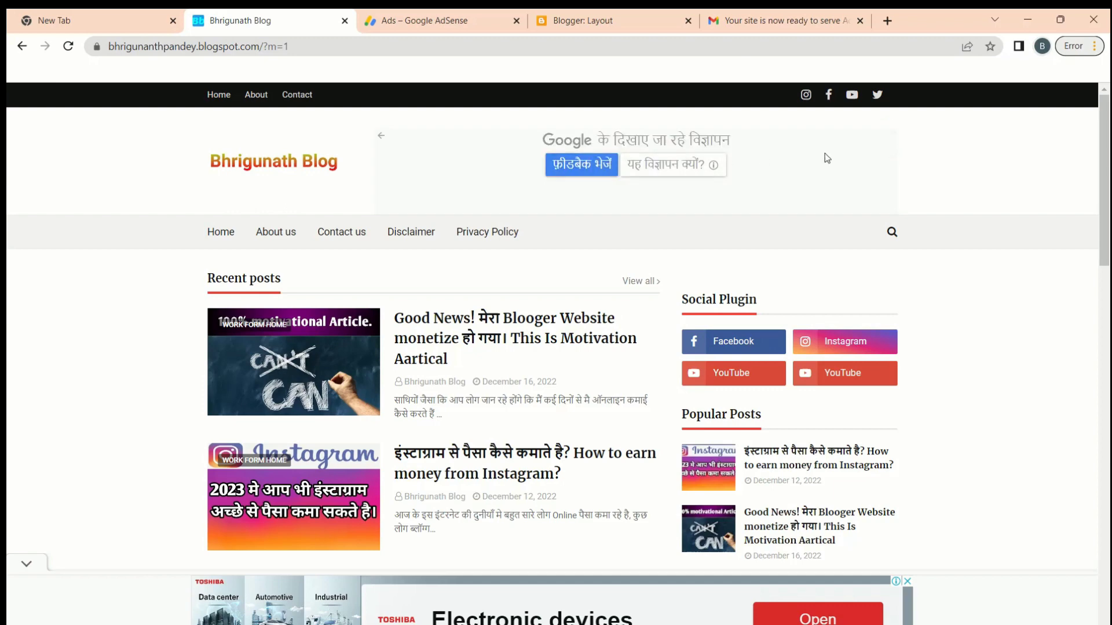
Reorder the open browser pages so Blogger Layout comes first, followed by the live blog and AdSense.
click(405, 24)
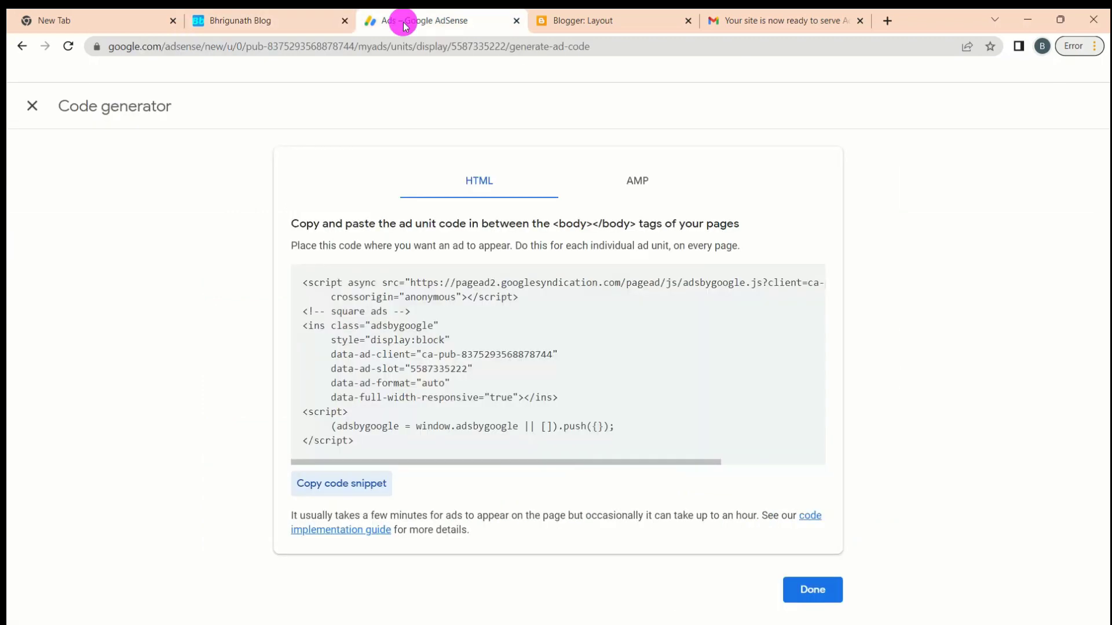
click(553, 26)
drag(553, 26, 405, 21)
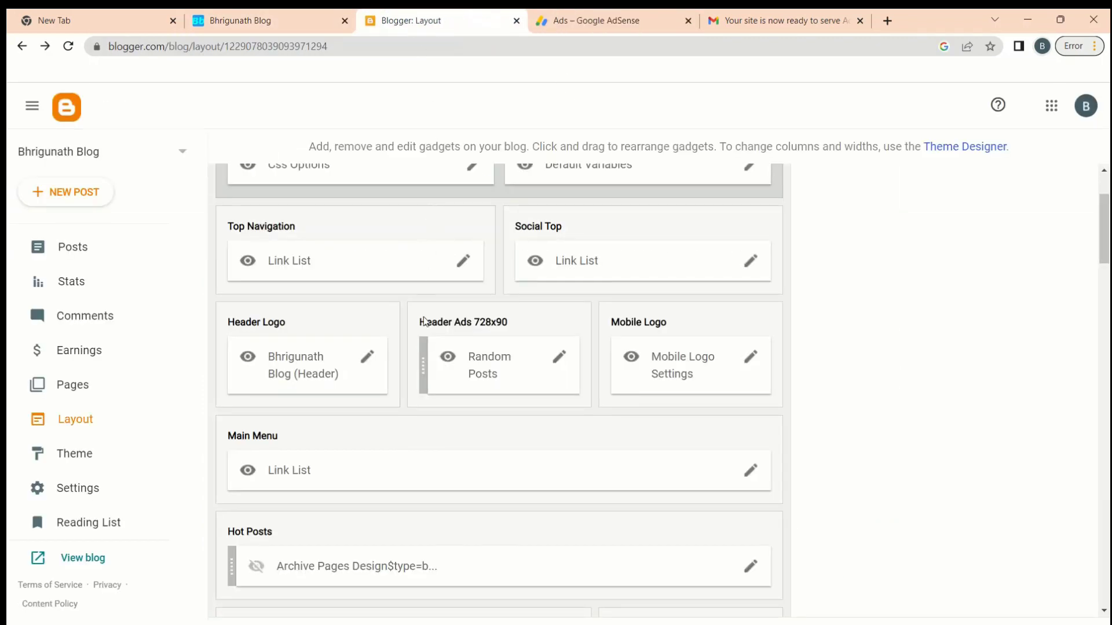
scroll(349, 77, down, 1)
drag(288, 23, 380, 38)
Compare the live blog's menu and post list with the gadget sections on Blogger's Layout page.
scroll(440, 278, down, 2)
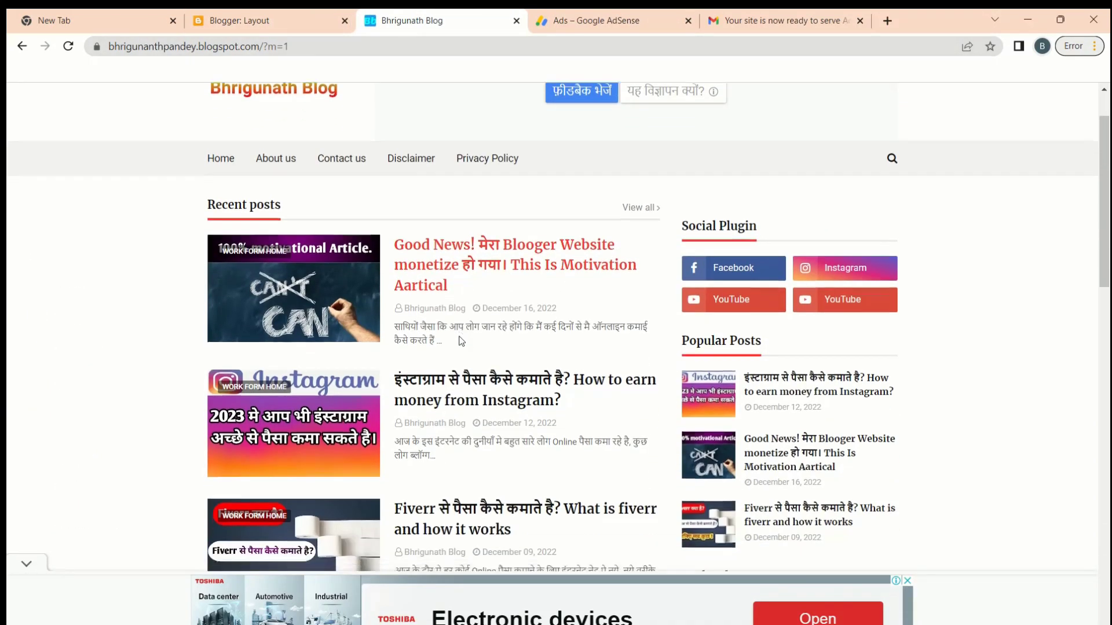
scroll(457, 336, up, 1)
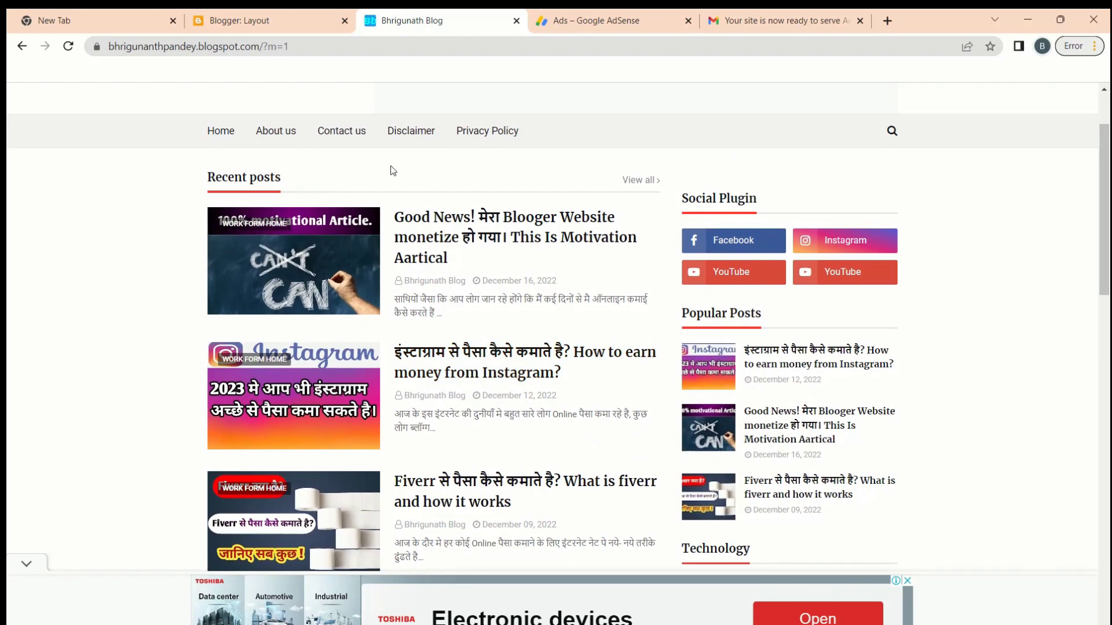
click(273, 19)
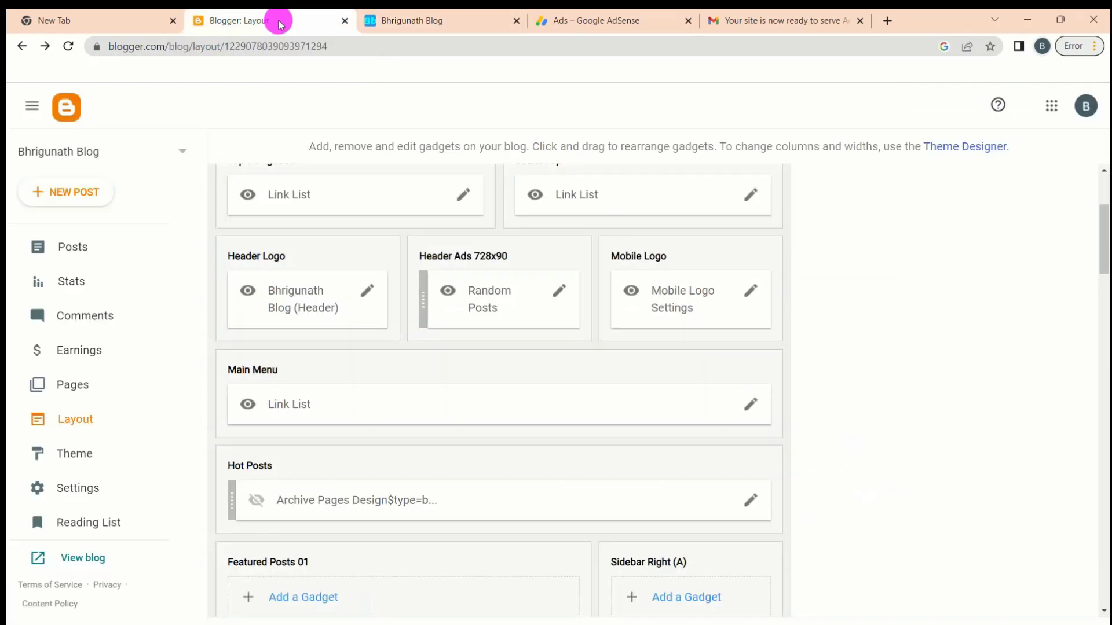
click(400, 21)
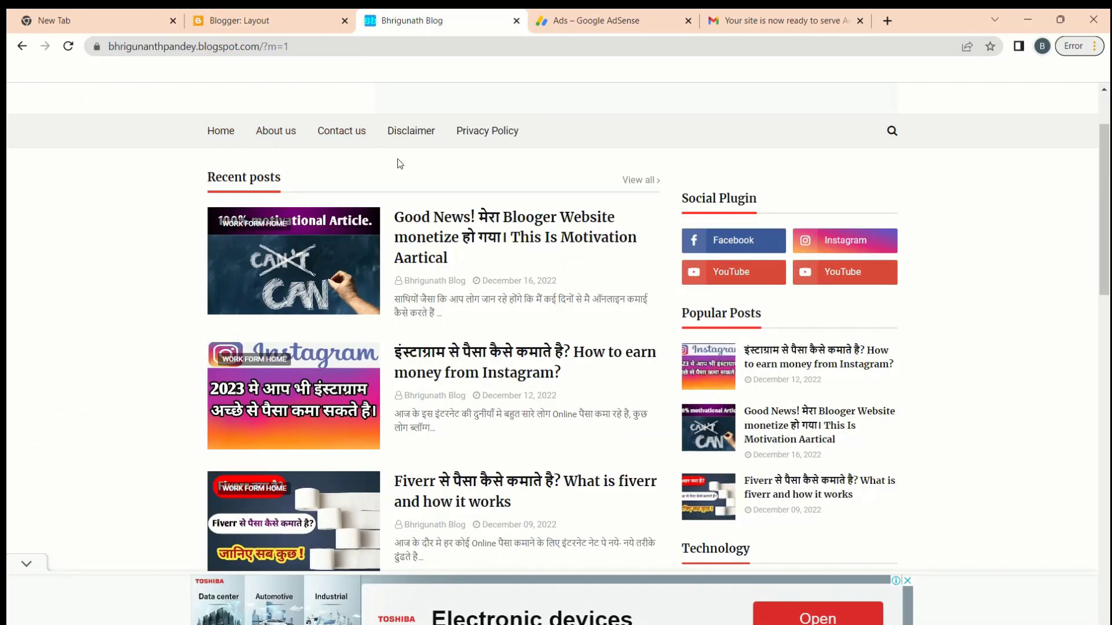
click(280, 20)
scroll(357, 321, up, 3)
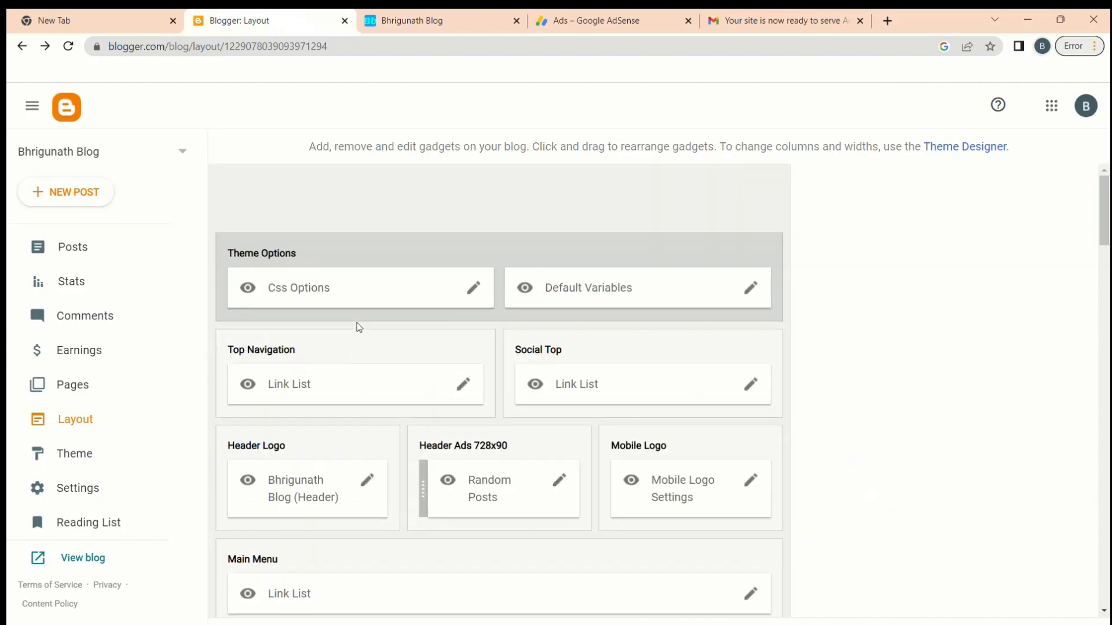
scroll(356, 327, down, 8)
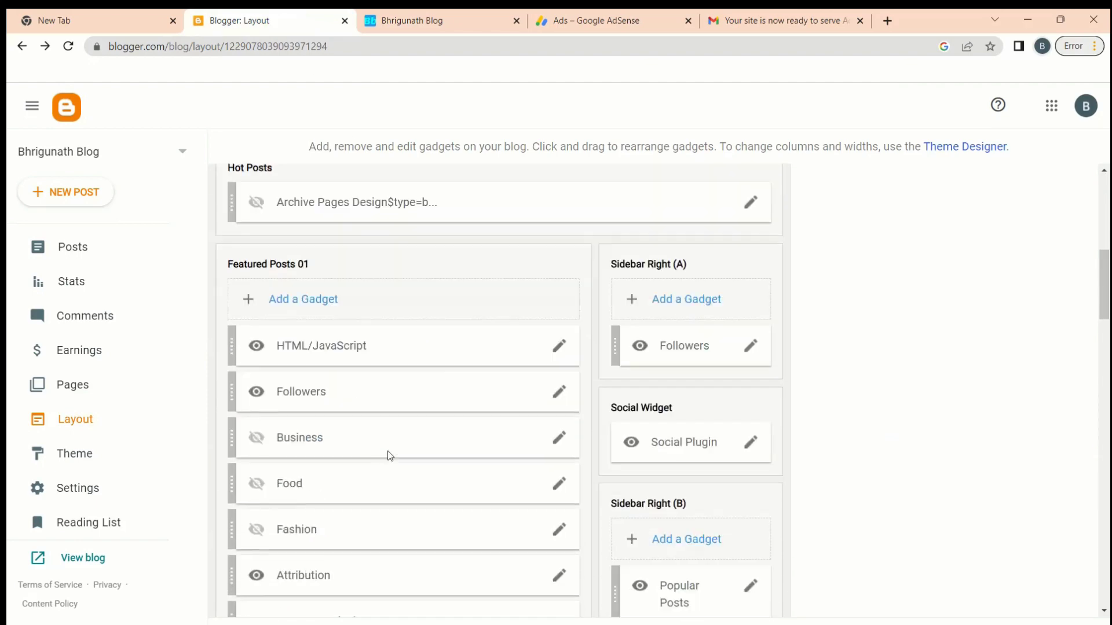
scroll(390, 456, down, 10)
scroll(390, 456, up, 15)
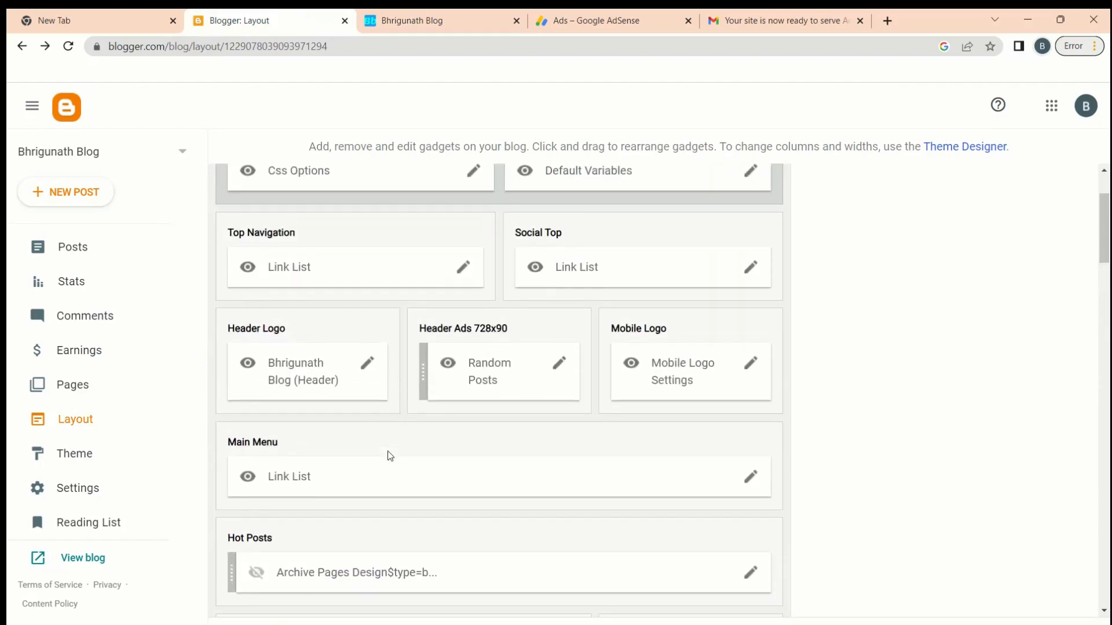
scroll(389, 456, up, 2)
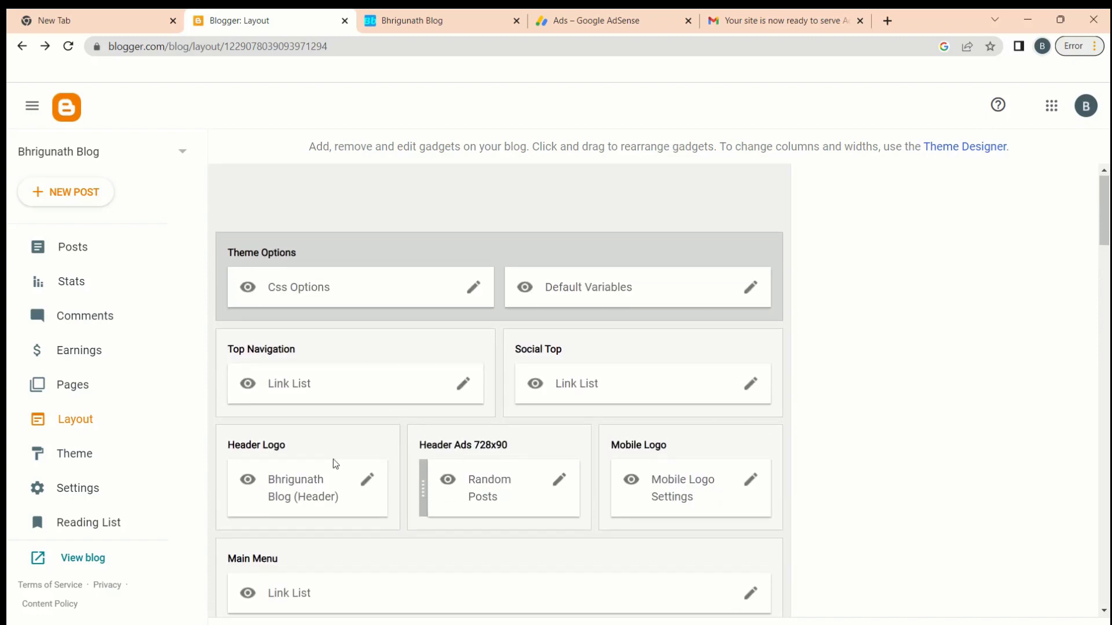
Inspect the configuration of the Hot Posts section's HTML/JavaScript gadget and close it without changes.
scroll(566, 488, down, 2)
scroll(280, 467, down, 2)
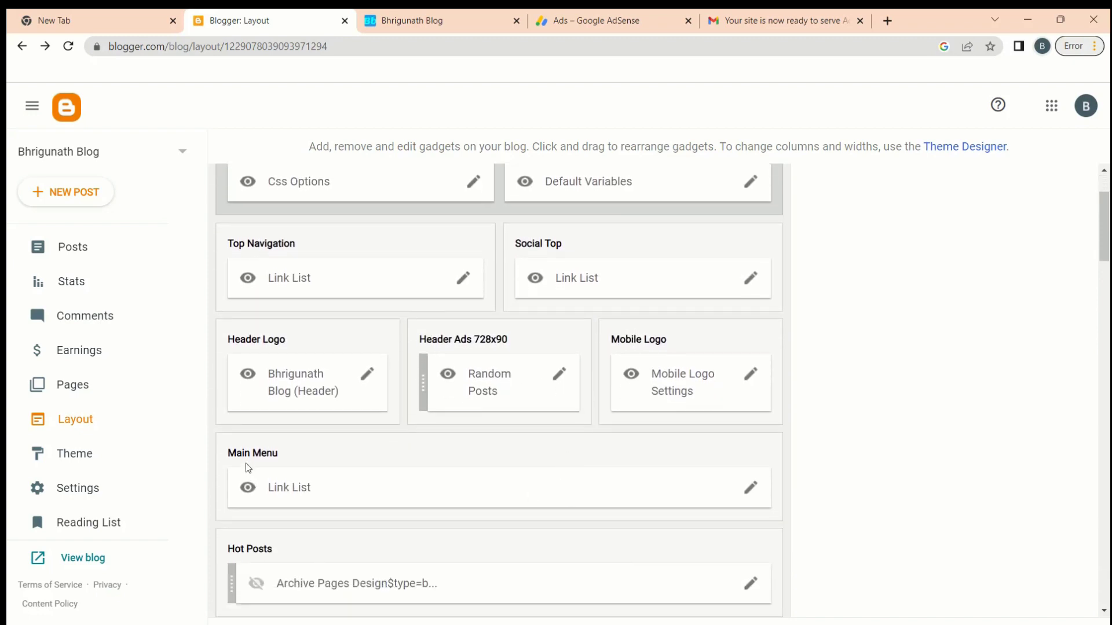
scroll(340, 459, down, 3)
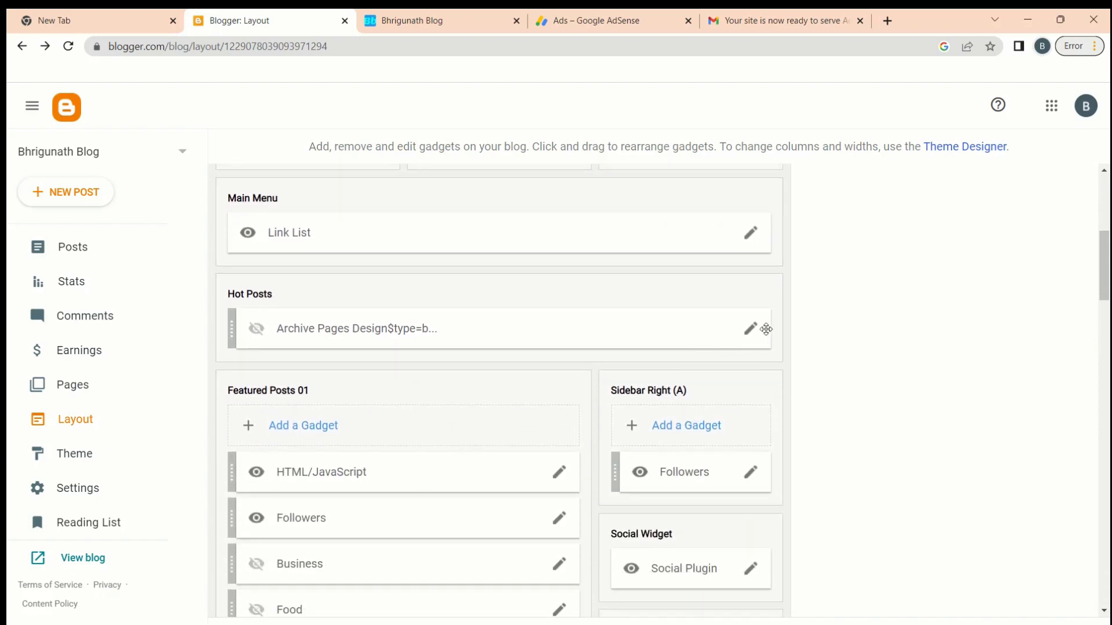
click(750, 329)
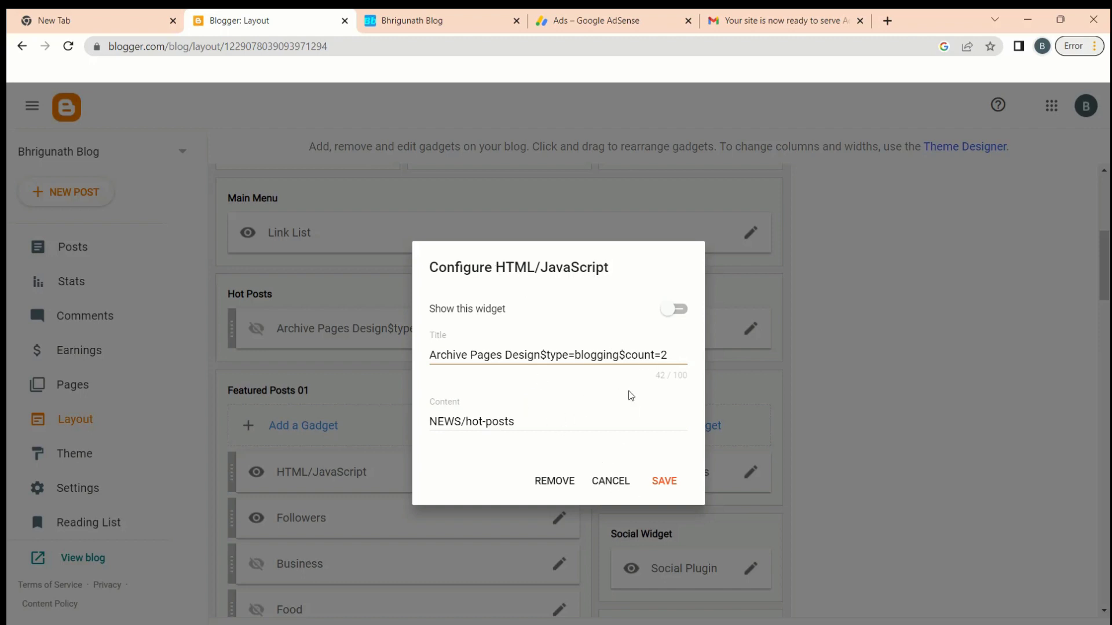
click(614, 482)
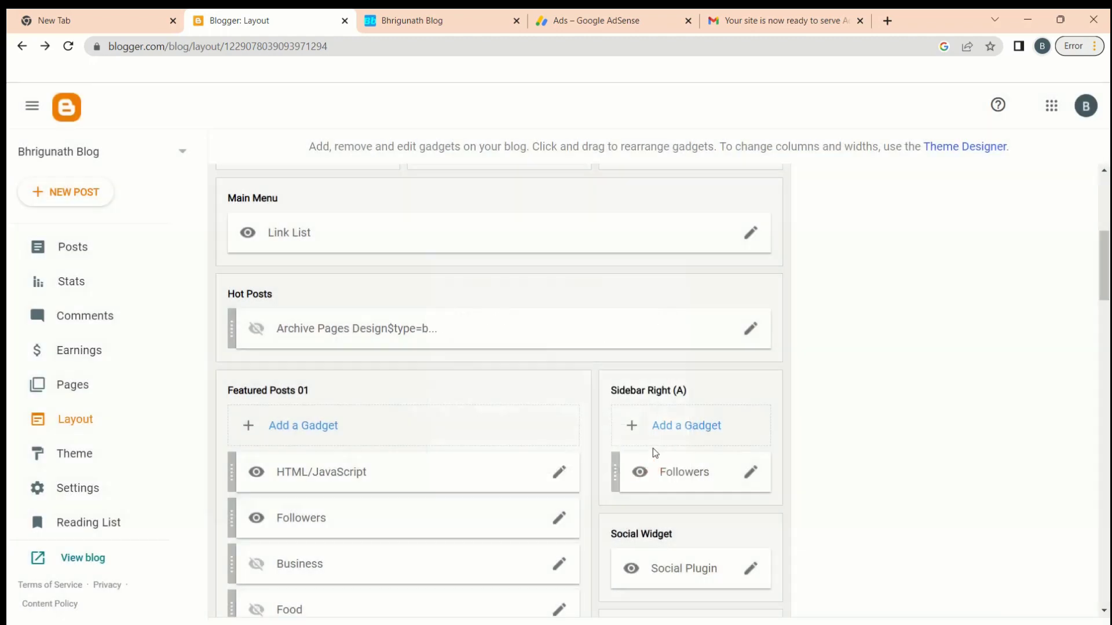
Remove the "Archive Pages Design" HTML/JavaScript gadget from the Hot Posts section.
scroll(699, 377, up, 1)
scroll(625, 304, up, 1)
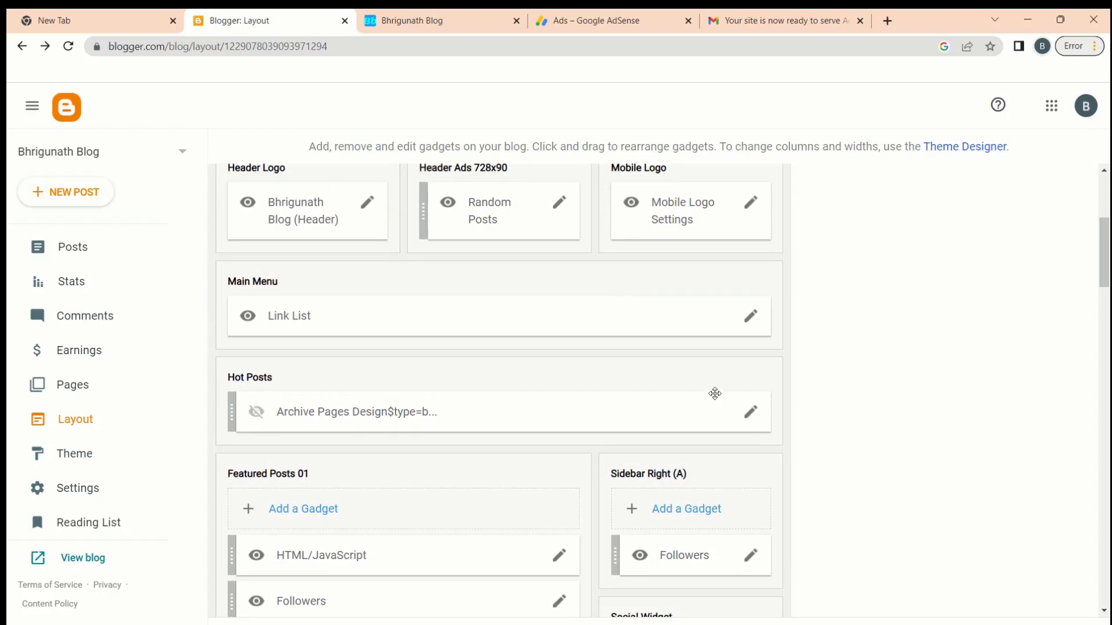
click(746, 413)
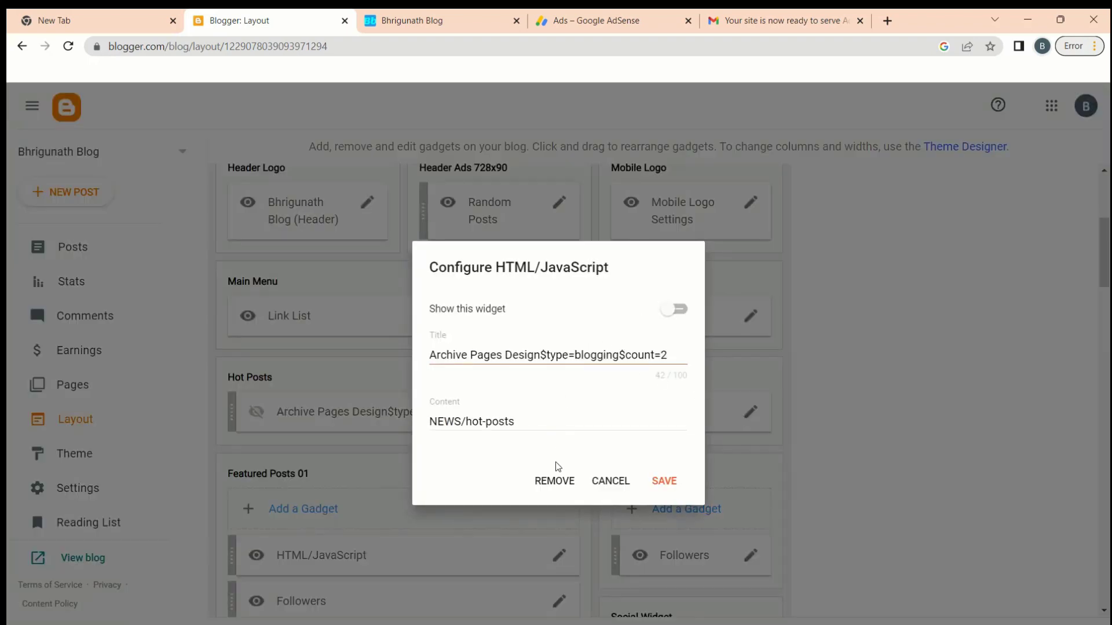
click(553, 481)
click(652, 417)
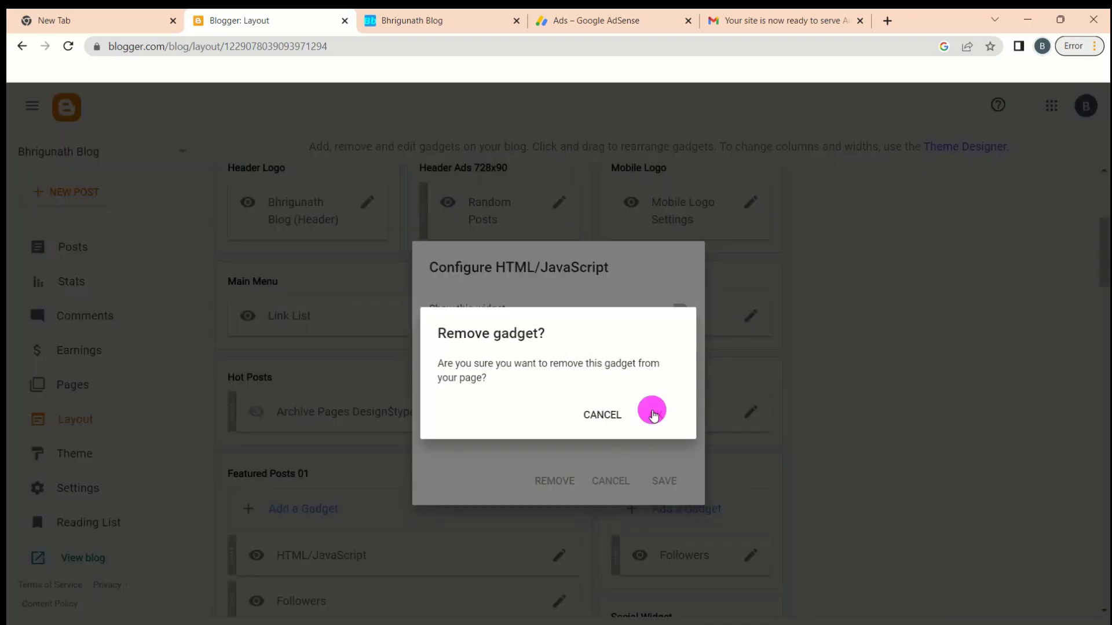
Add an AdSense gadget to the Hot Posts section, keeping it shown with the Responsive format, and save it.
scroll(653, 416, down, 1)
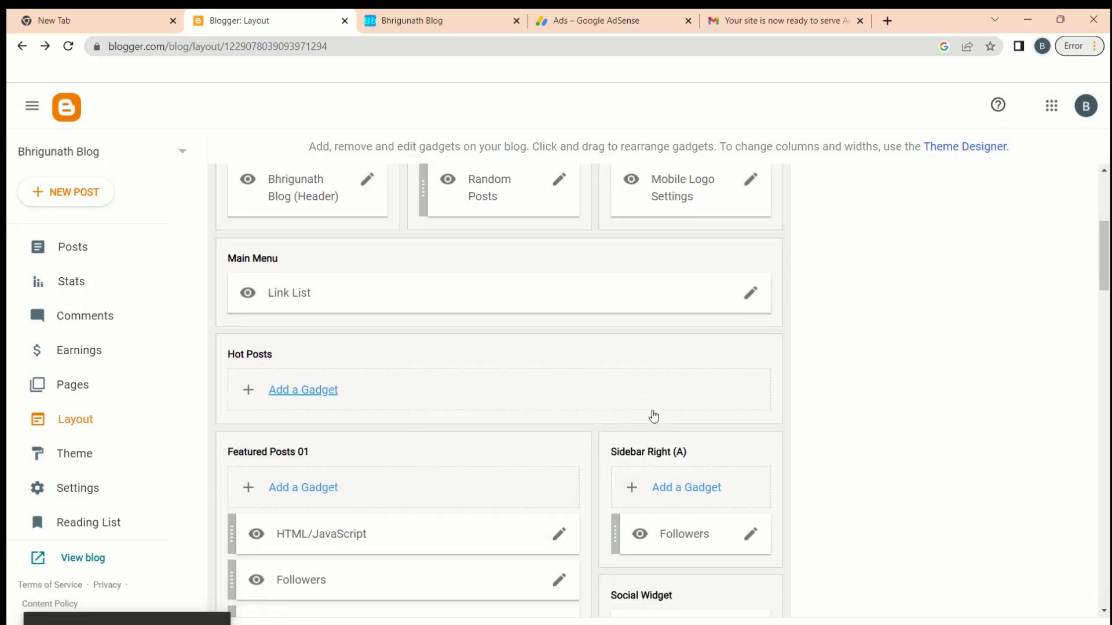
click(295, 394)
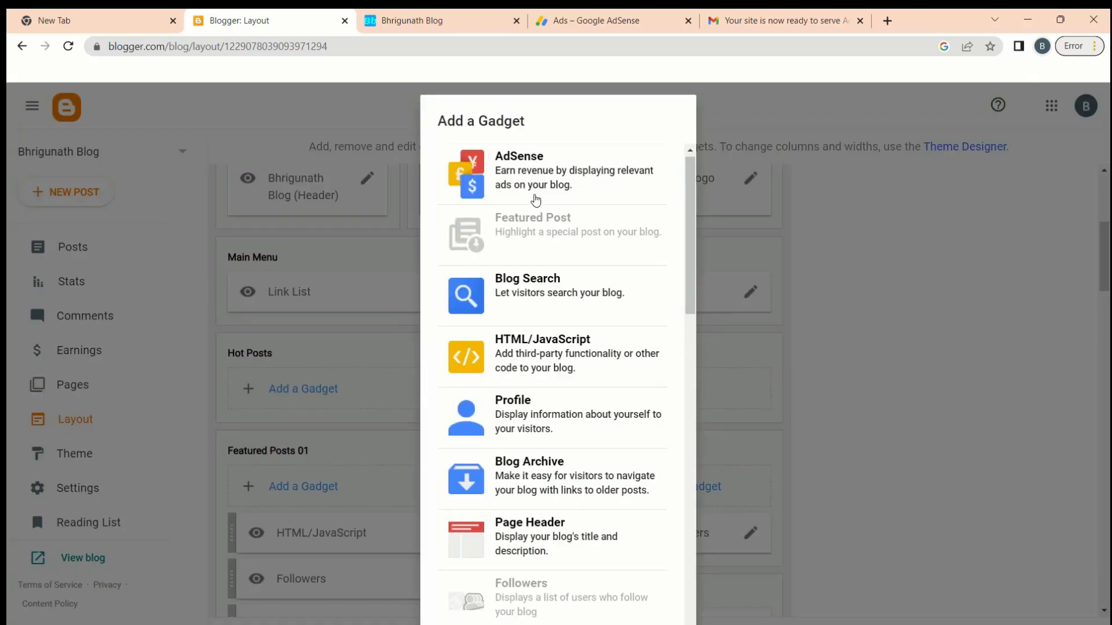
click(517, 183)
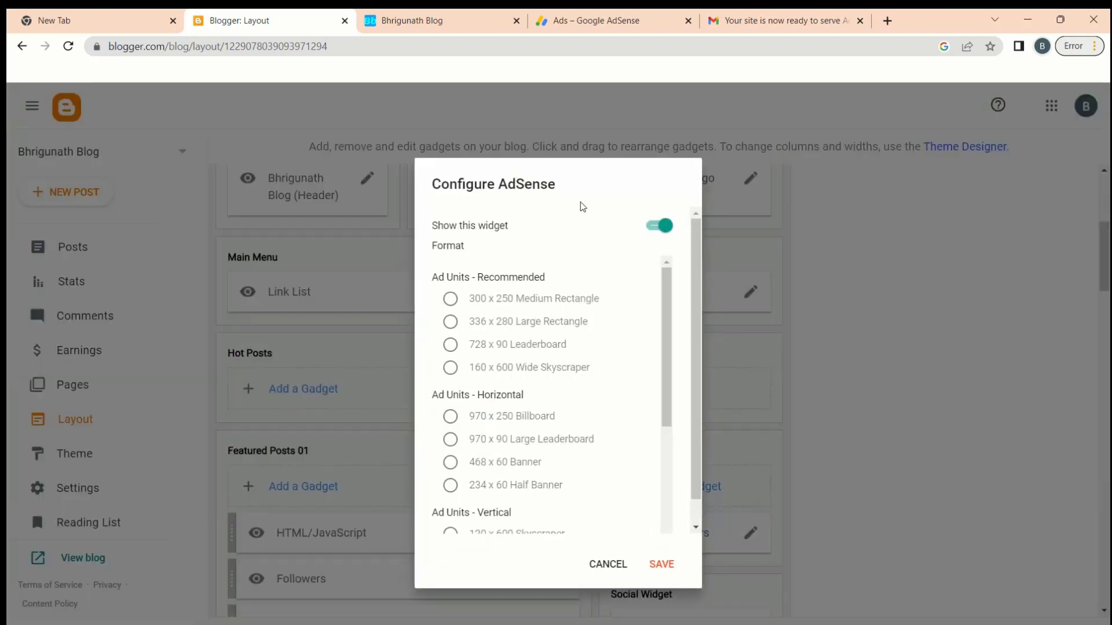
scroll(551, 365, down, 5)
scroll(551, 363, up, 5)
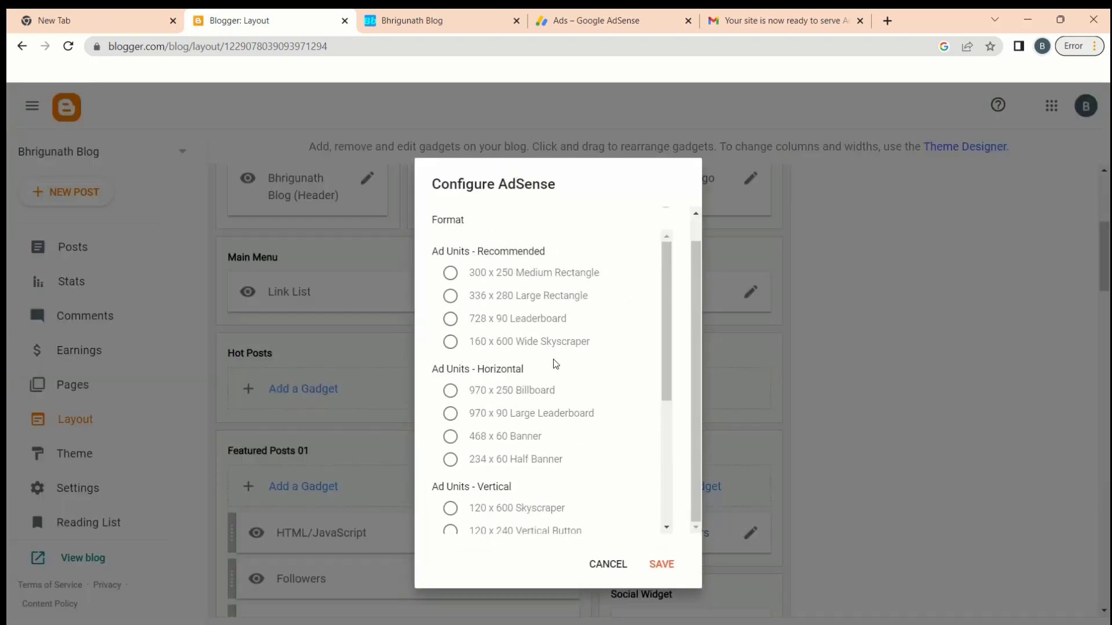
scroll(464, 231, up, 1)
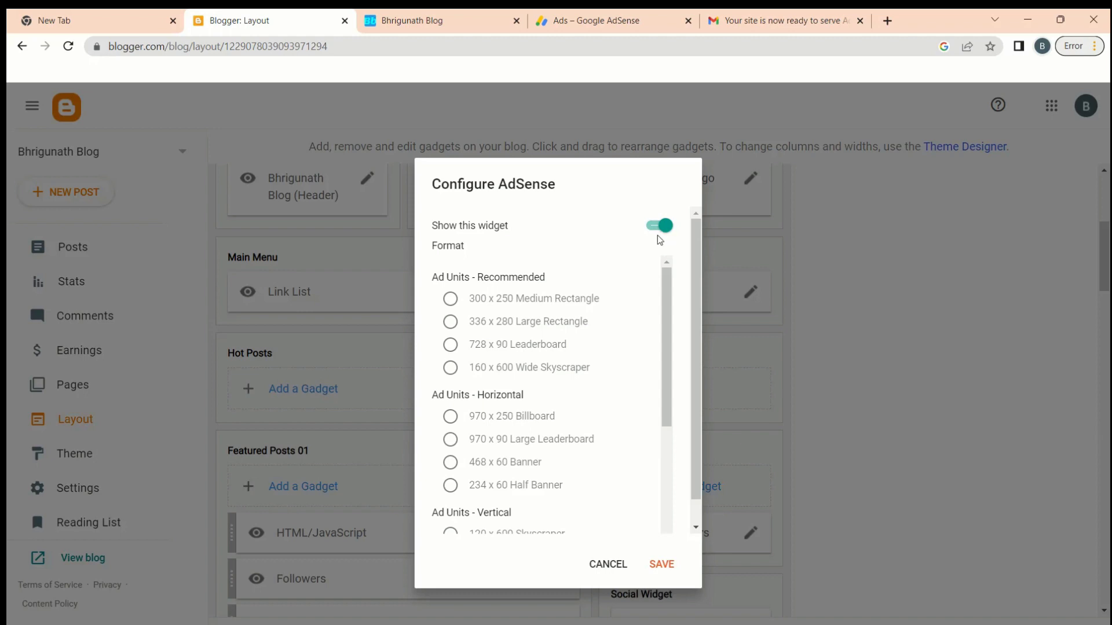
scroll(655, 244, down, 5)
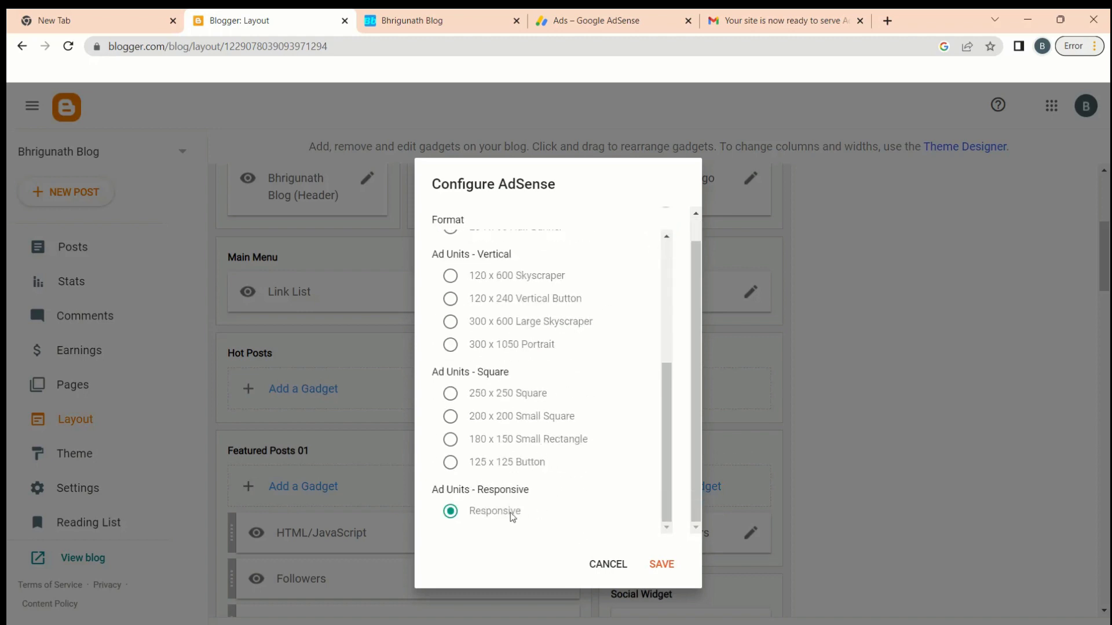
click(660, 565)
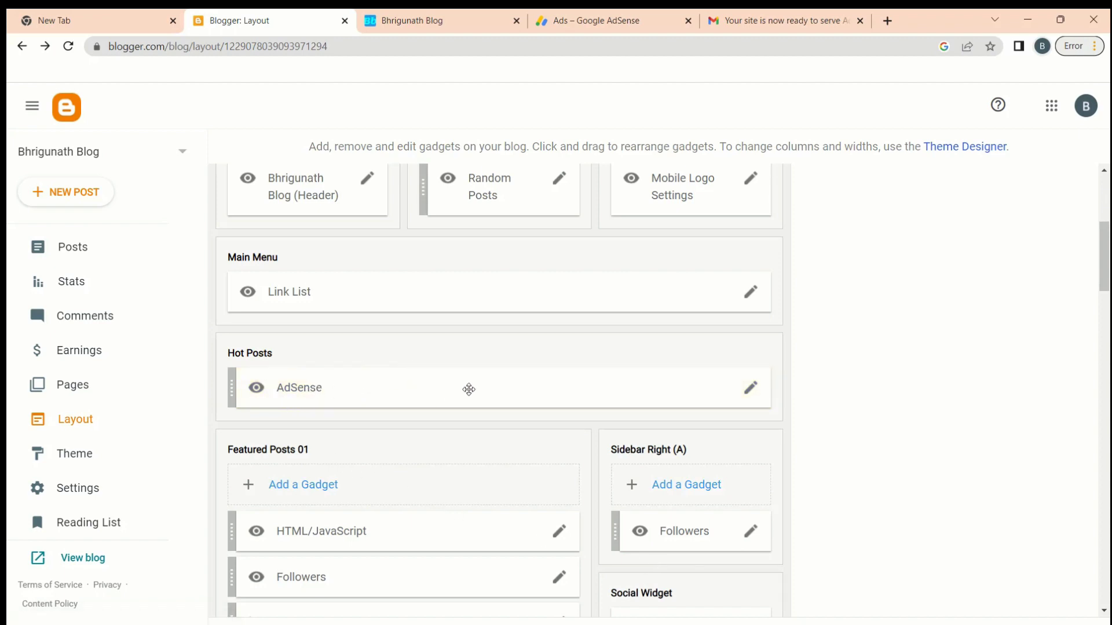
Reload the live blog and check the page from the header to the footer for the new Hot Posts ad.
click(382, 26)
click(67, 47)
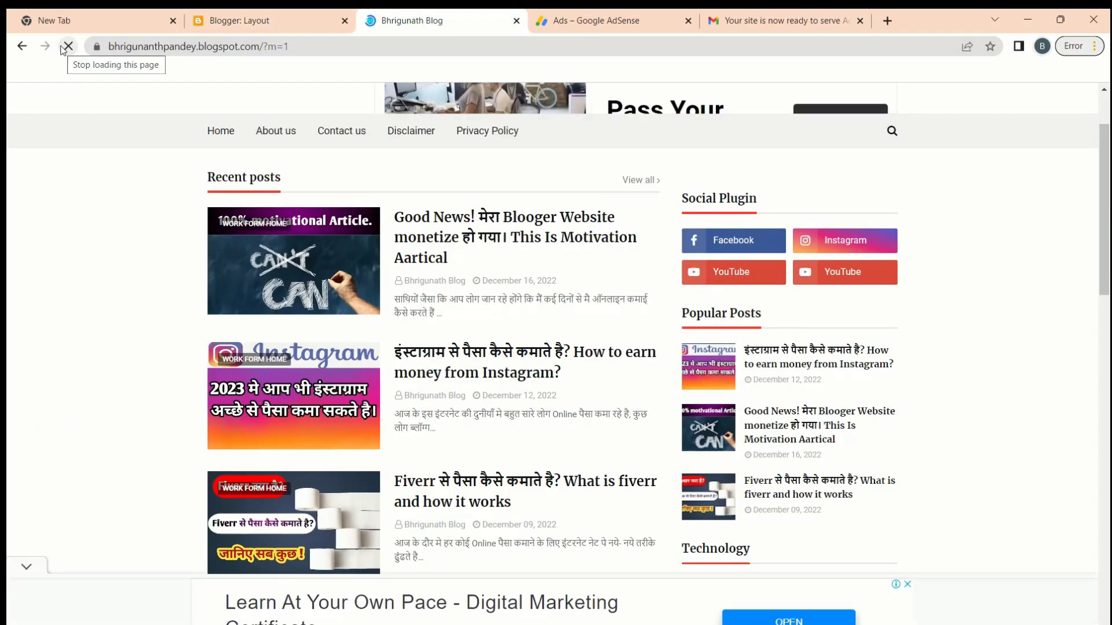
scroll(387, 239, up, 2)
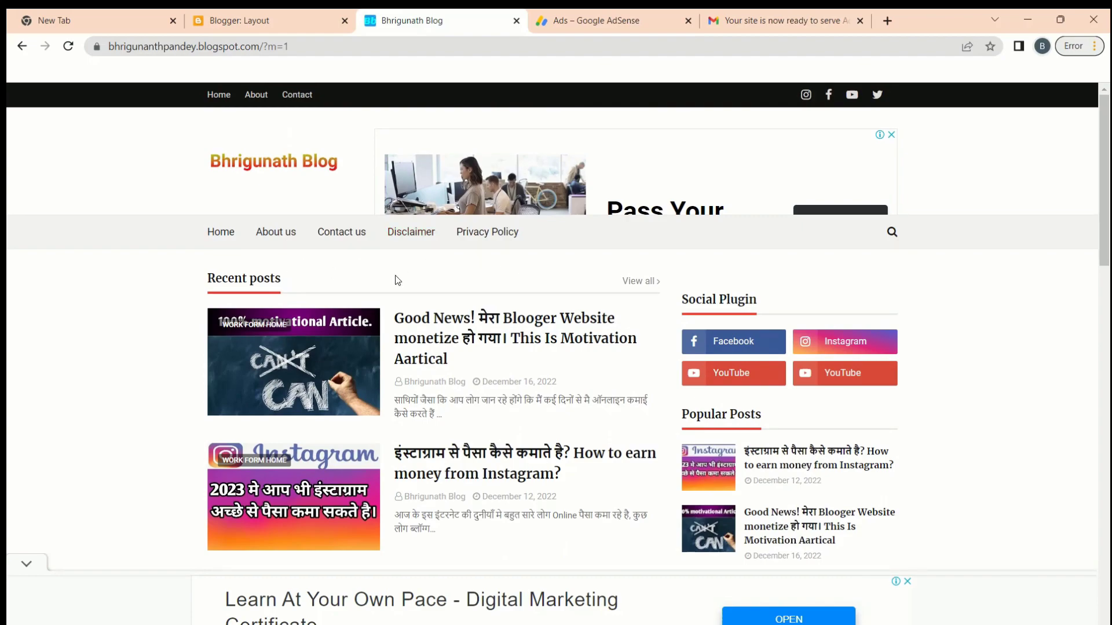
scroll(397, 280, down, 20)
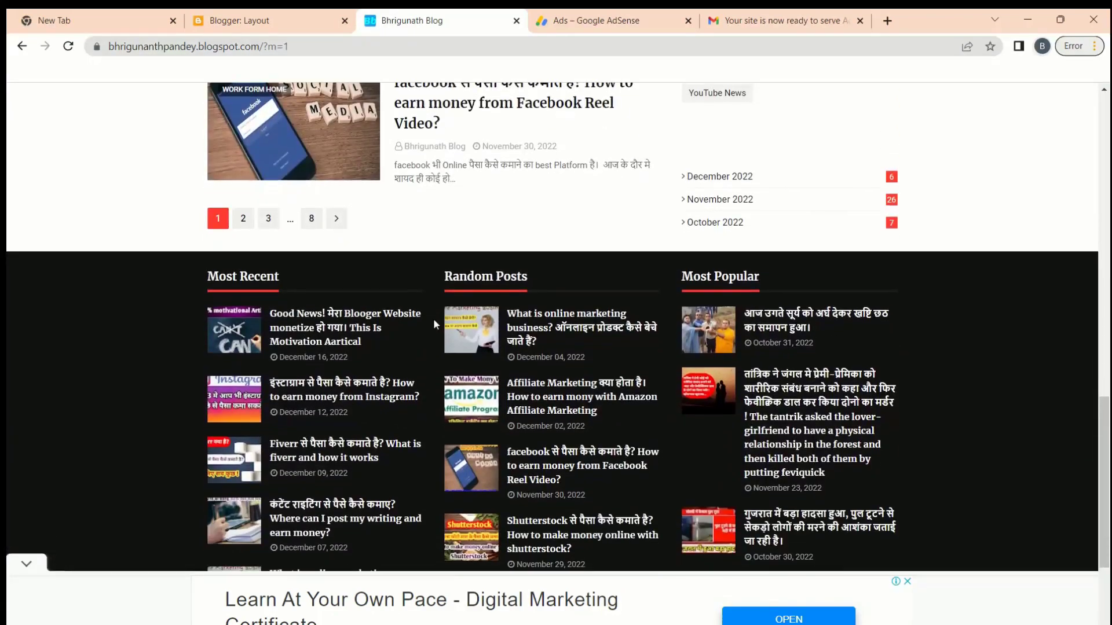
scroll(434, 319, up, 10)
Compare the Layout's Featured Posts and Sidebar Right sections with the live blog's post list and sidebar for further ad positions.
click(231, 21)
scroll(452, 347, down, 2)
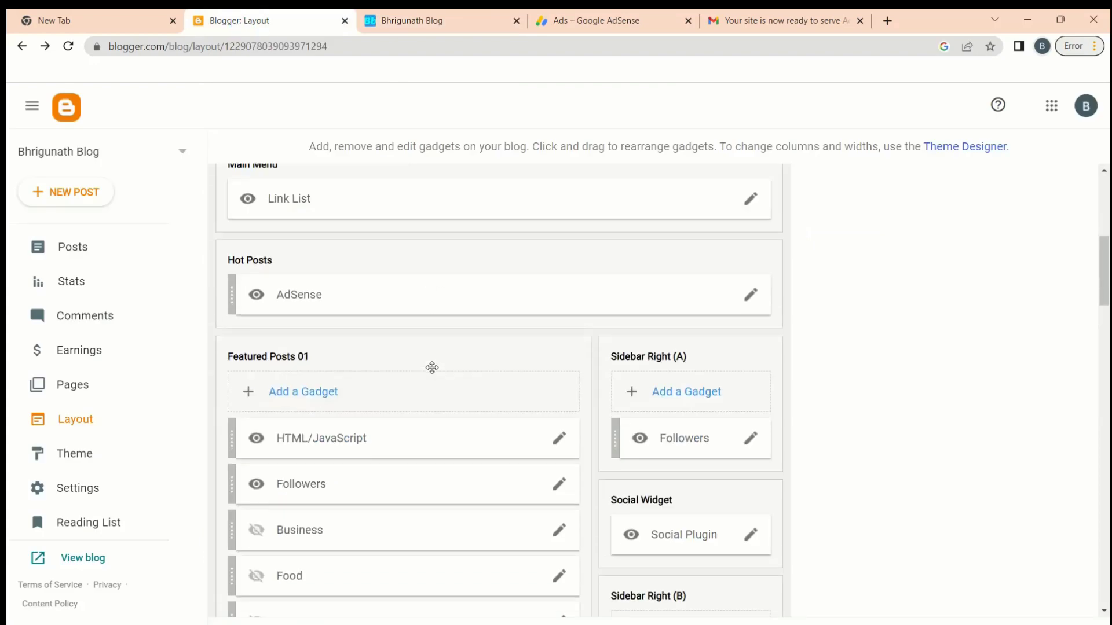
scroll(312, 311, down, 2)
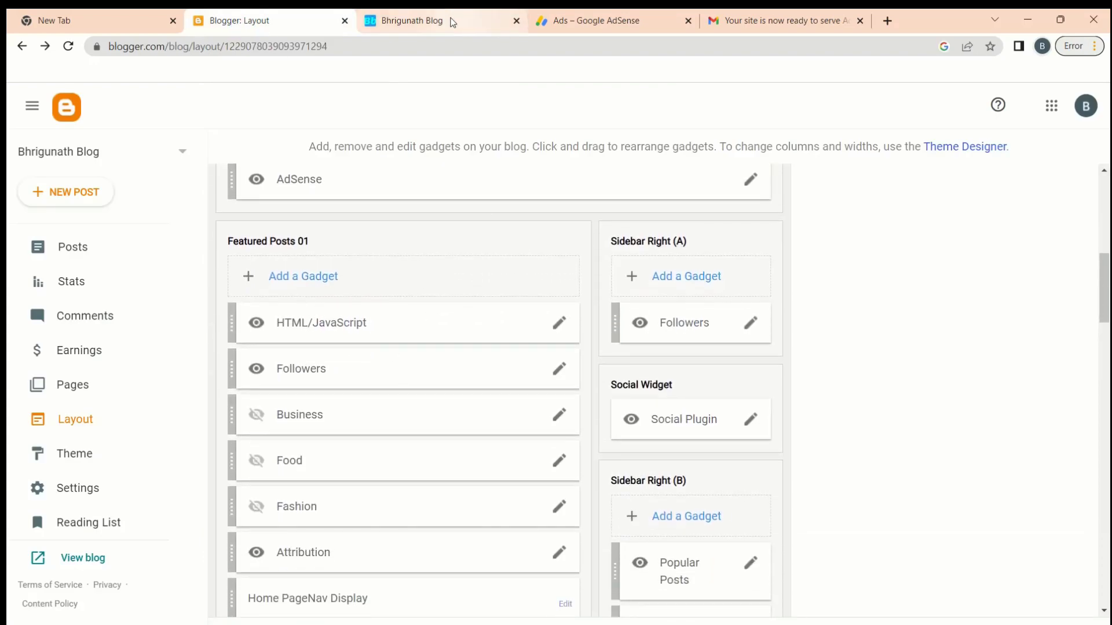
click(452, 22)
scroll(461, 445, down, 2)
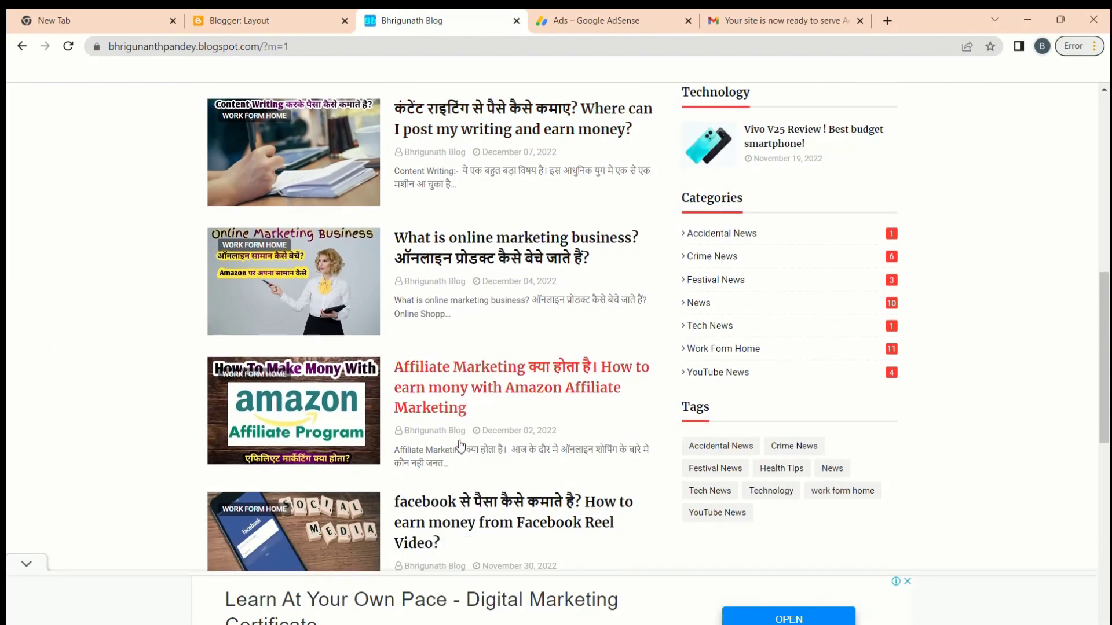
scroll(461, 445, down, 5)
scroll(460, 365, up, 7)
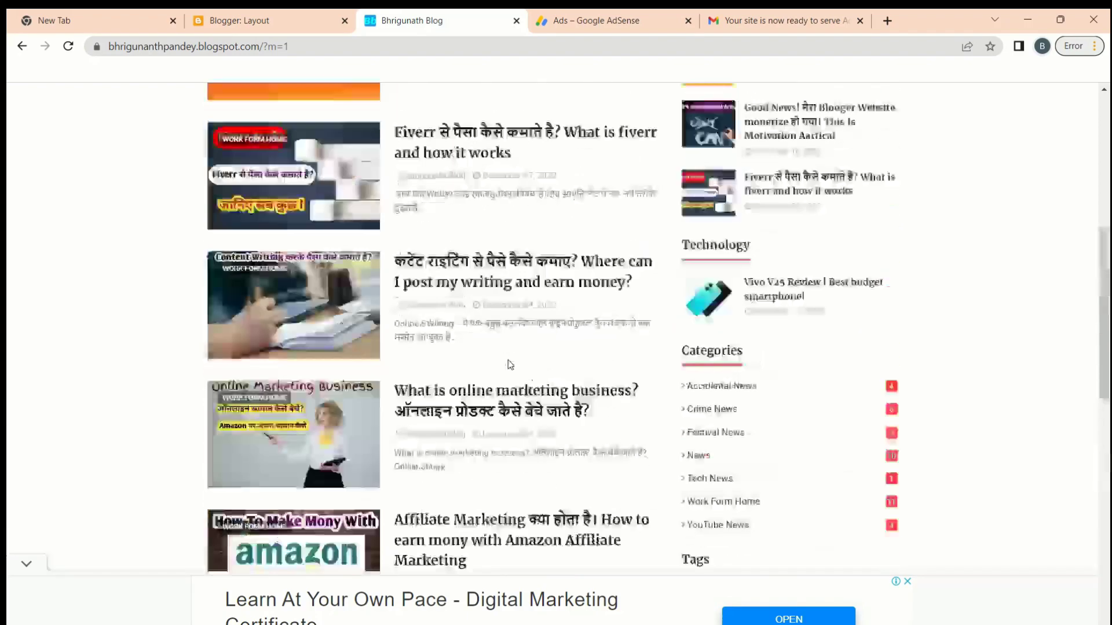
scroll(510, 364, up, 5)
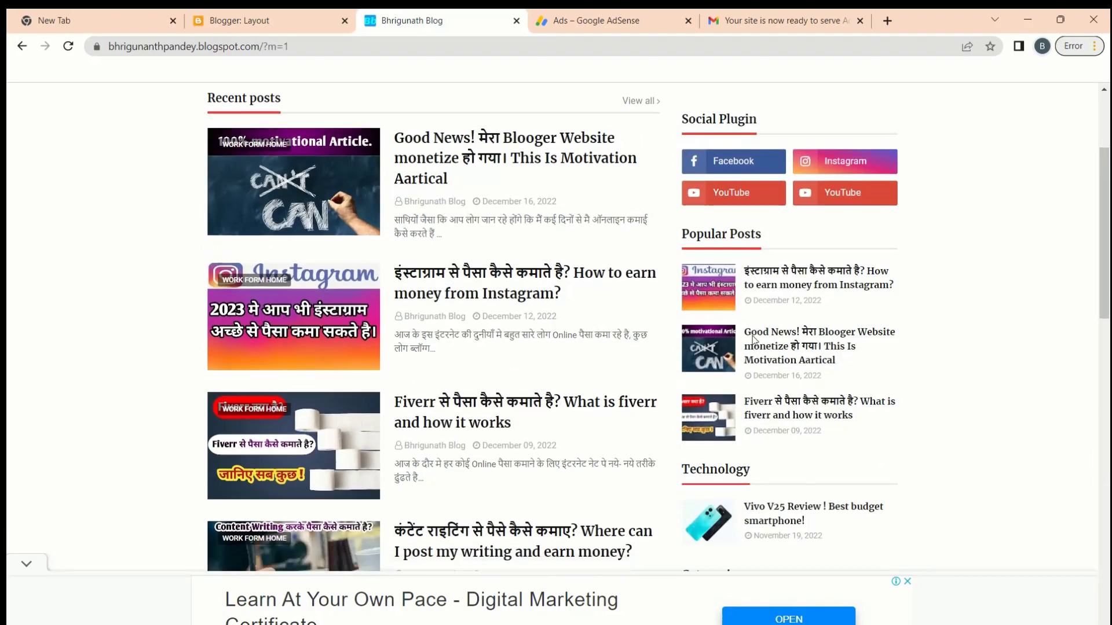
scroll(753, 339, down, 1)
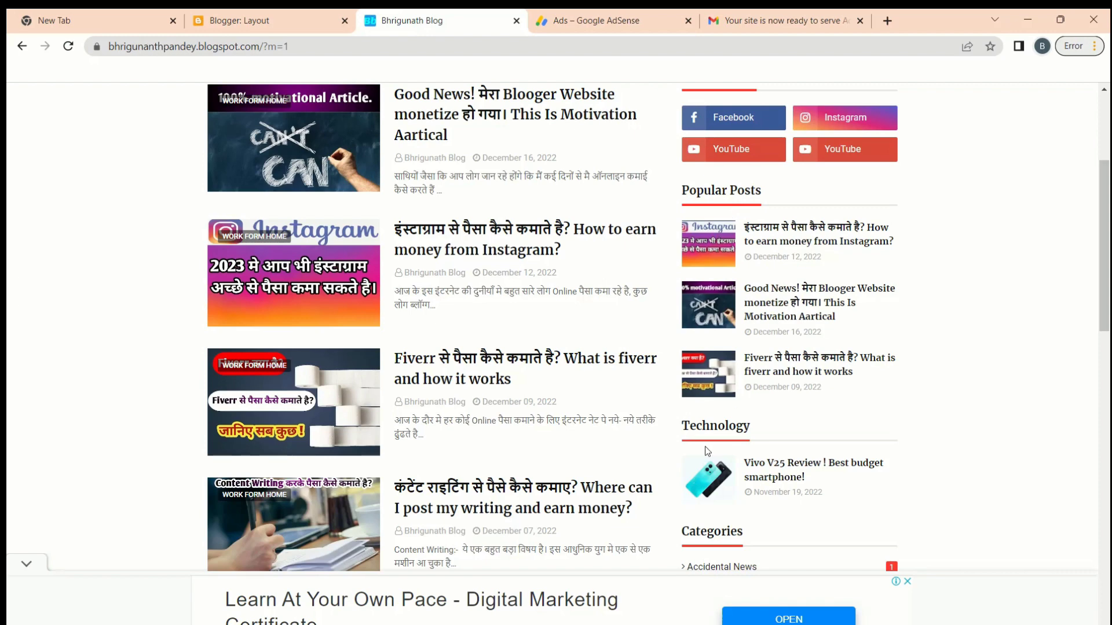
scroll(760, 376, down, 1)
scroll(767, 290, up, 3)
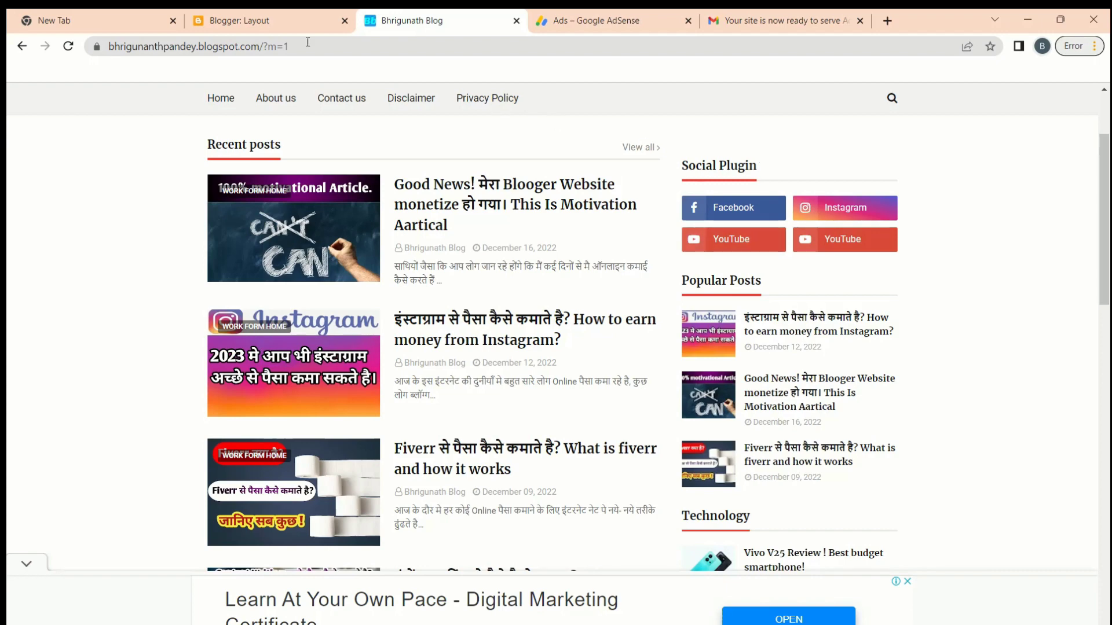
click(258, 22)
scroll(658, 434, down, 2)
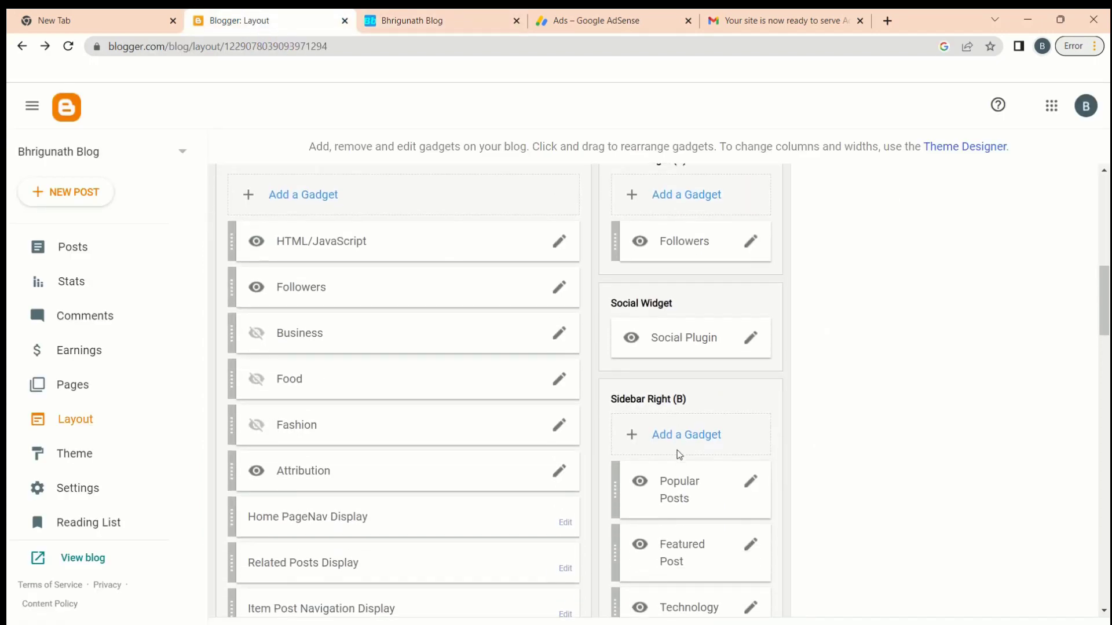
click(751, 338)
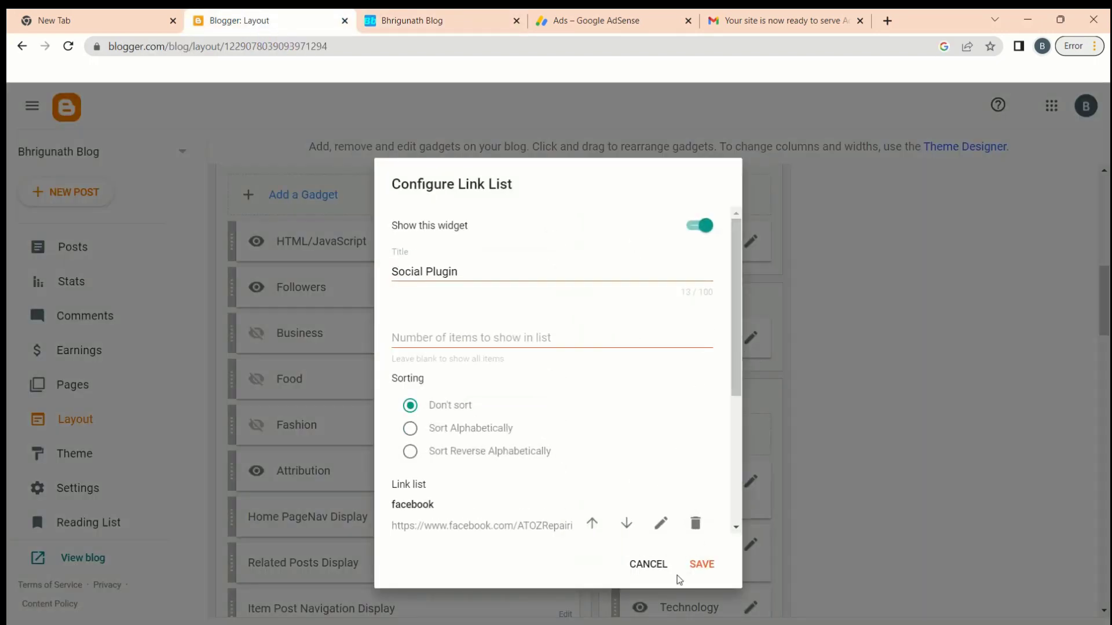
click(640, 566)
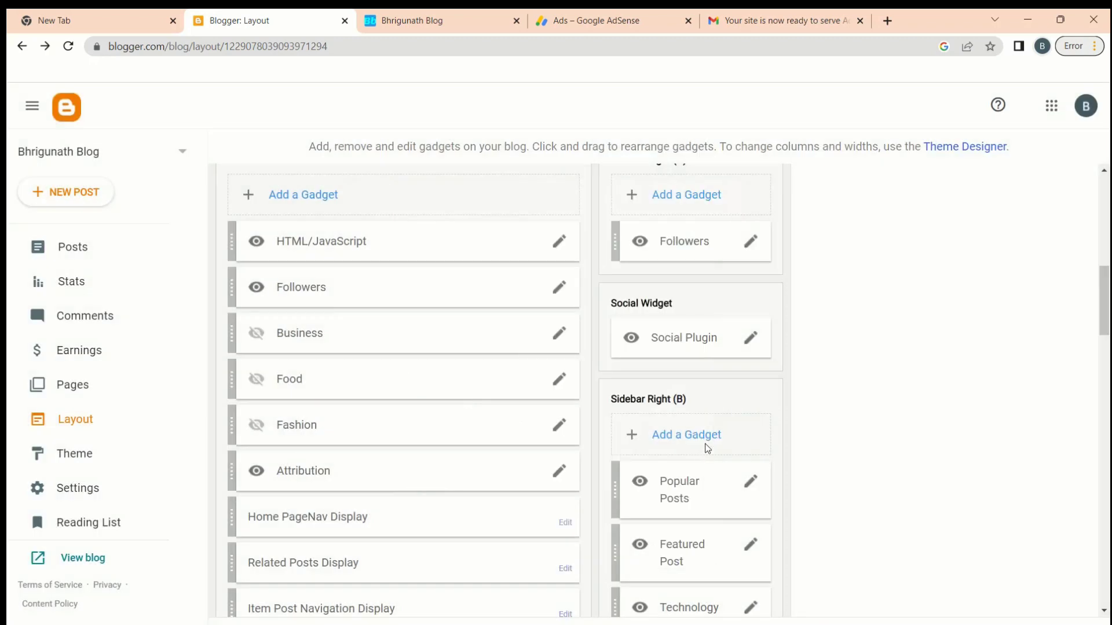
Add an HTML/JavaScript gadget titled "New Ads" to Sidebar Right (A), paste the copied ad unit code as its content, and save it.
scroll(695, 359, up, 1)
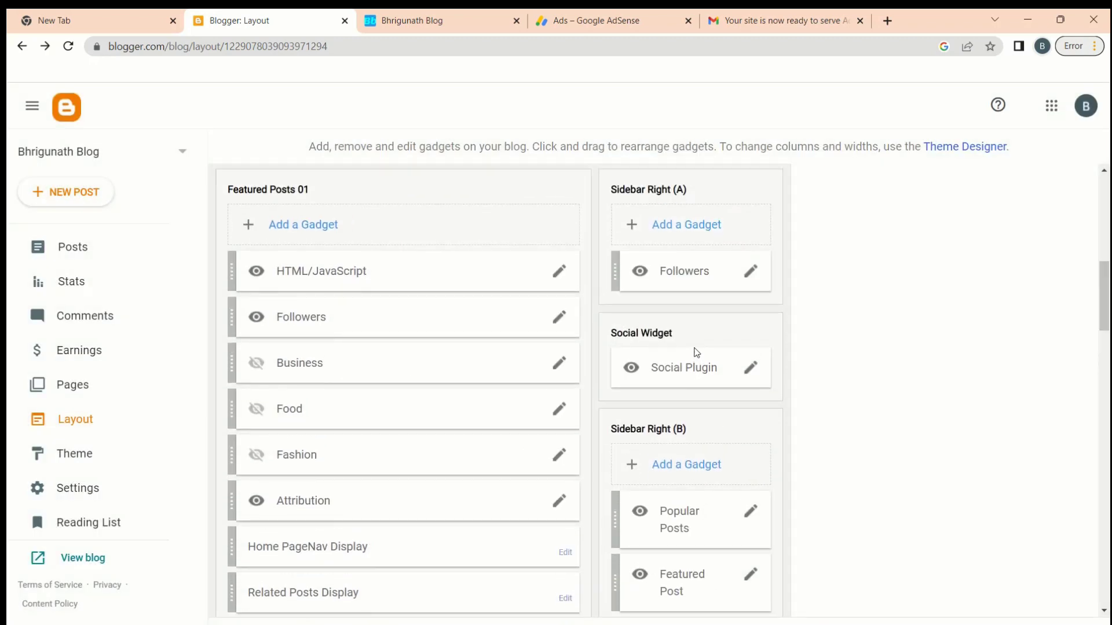
click(650, 238)
click(652, 238)
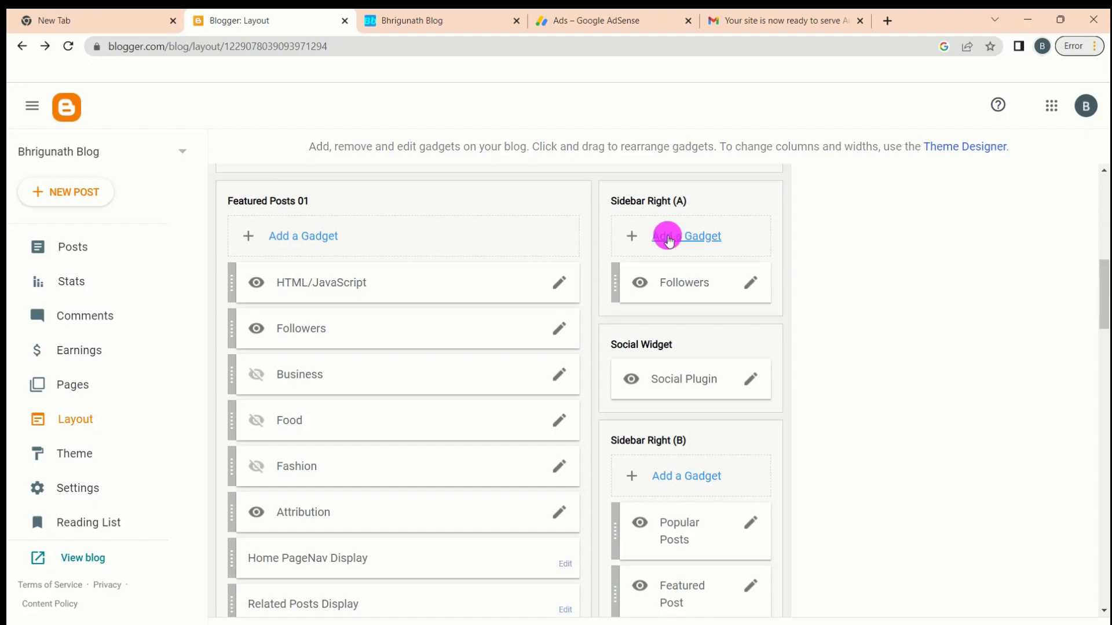
scroll(548, 374, down, 3)
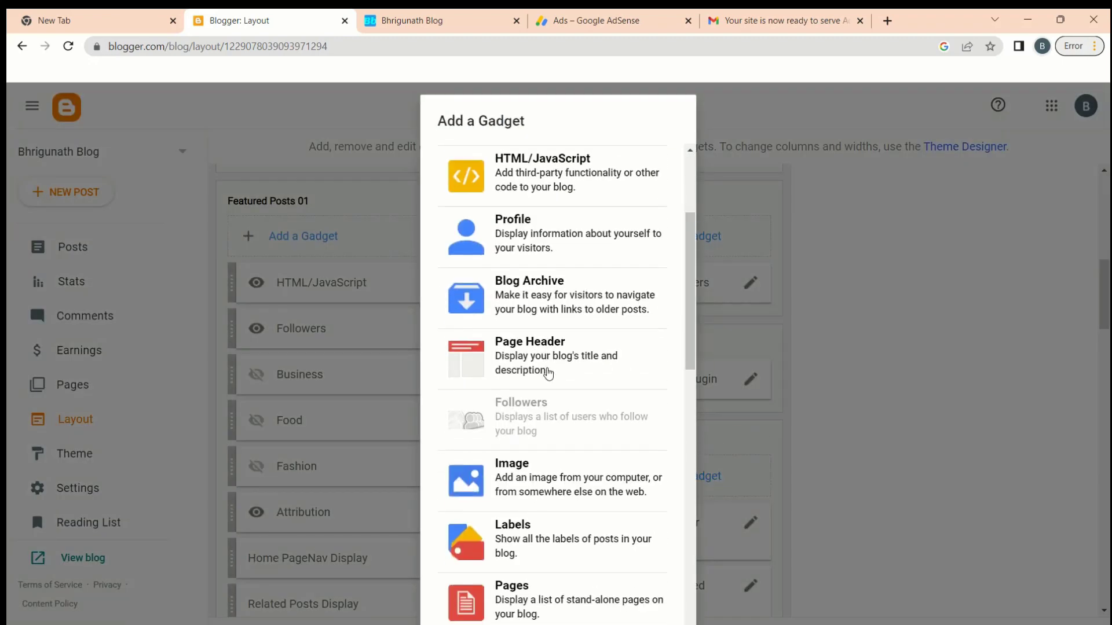
scroll(548, 374, up, 3)
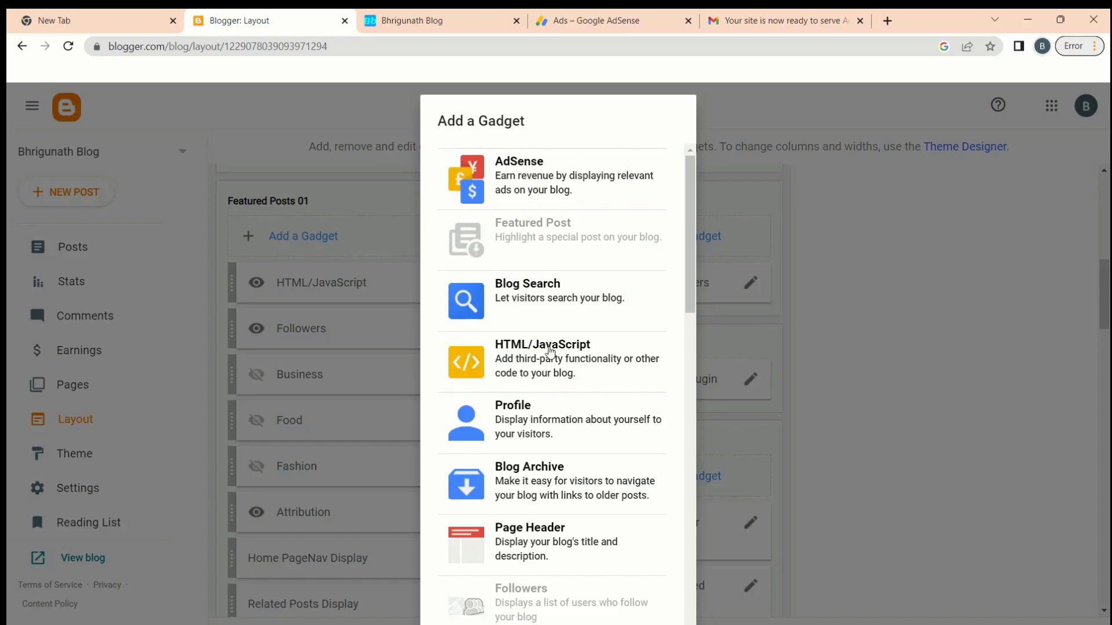
click(544, 359)
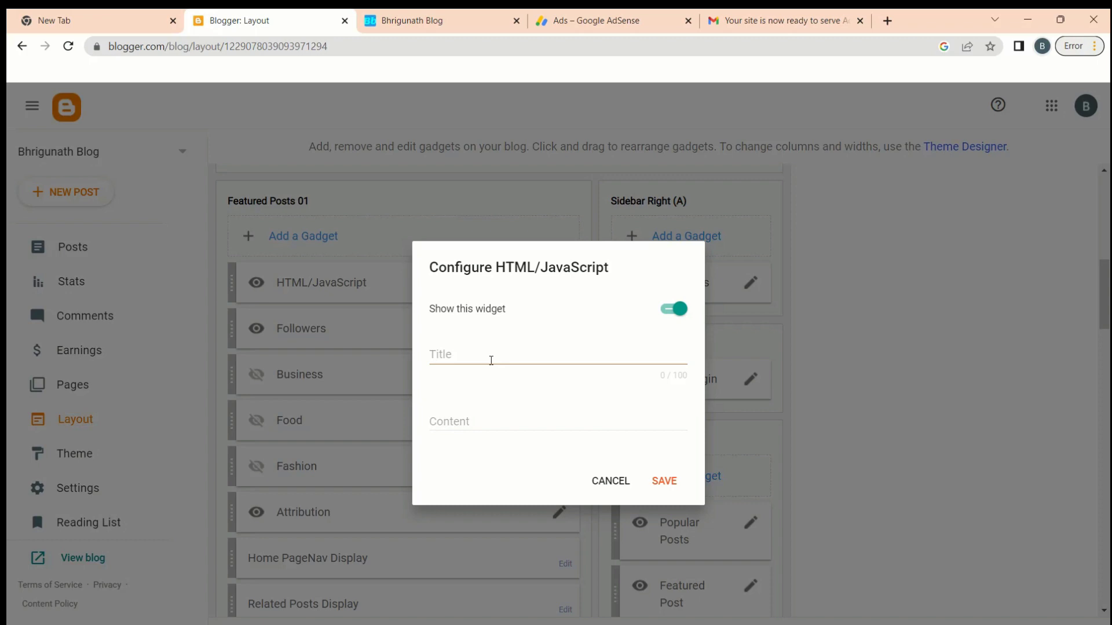
click(490, 360)
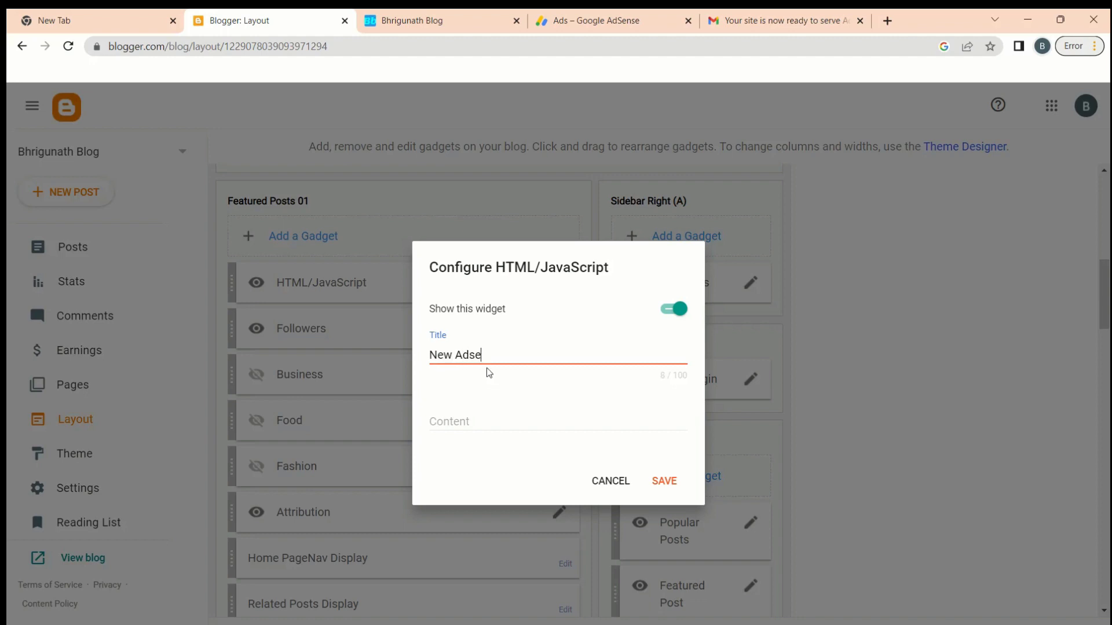
click(489, 413)
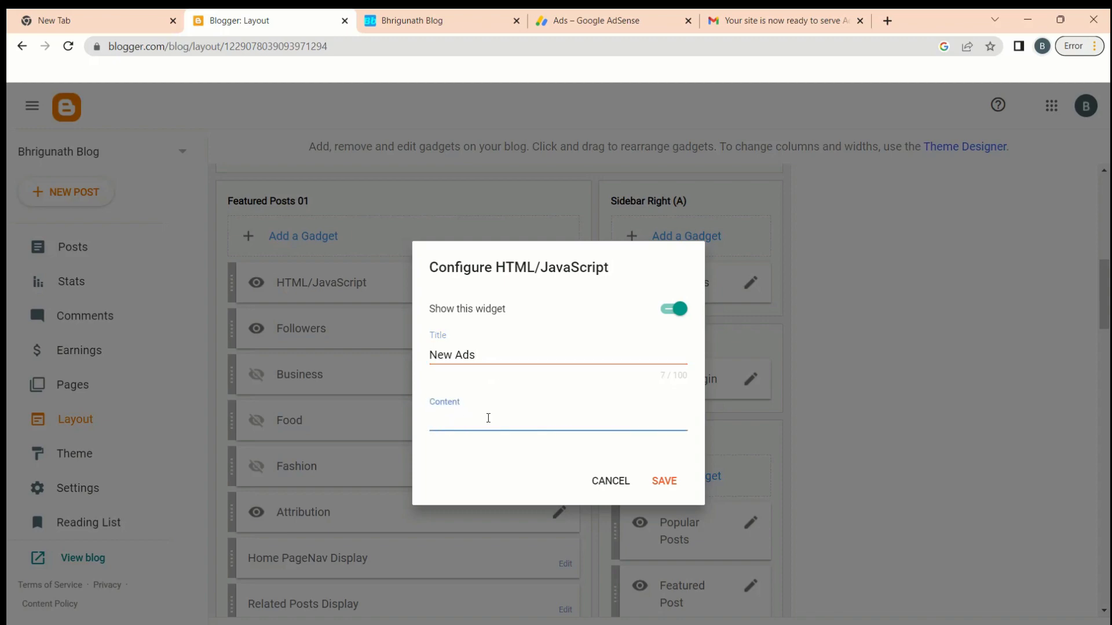
key(ctrl+v)
click(658, 572)
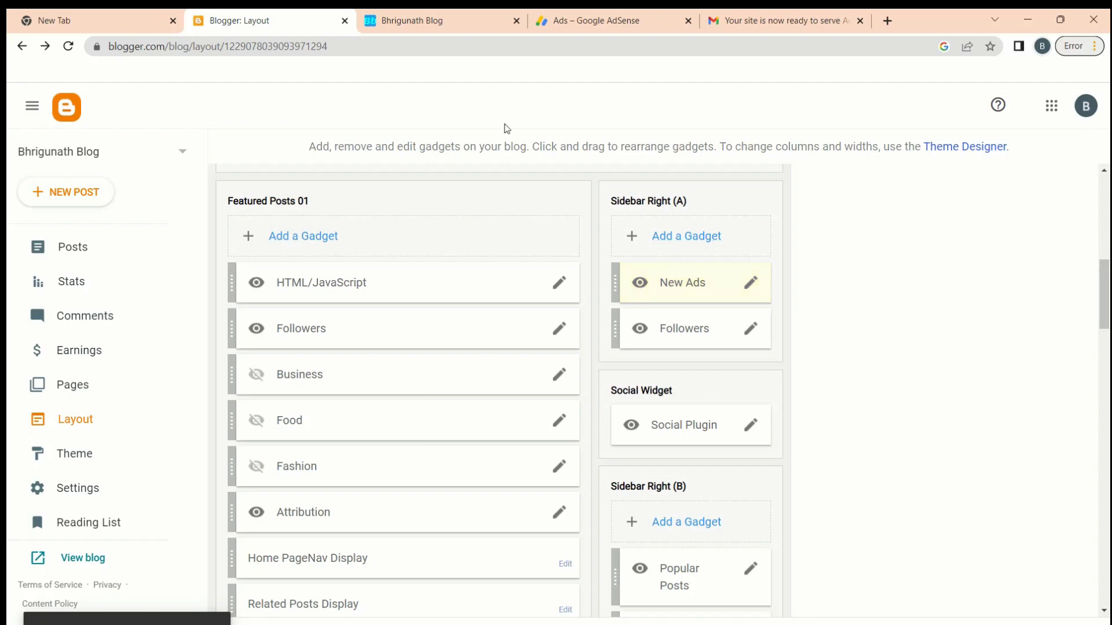
Reload the live blog and check the sidebar for the New Ads gadget's ad.
click(409, 21)
click(68, 46)
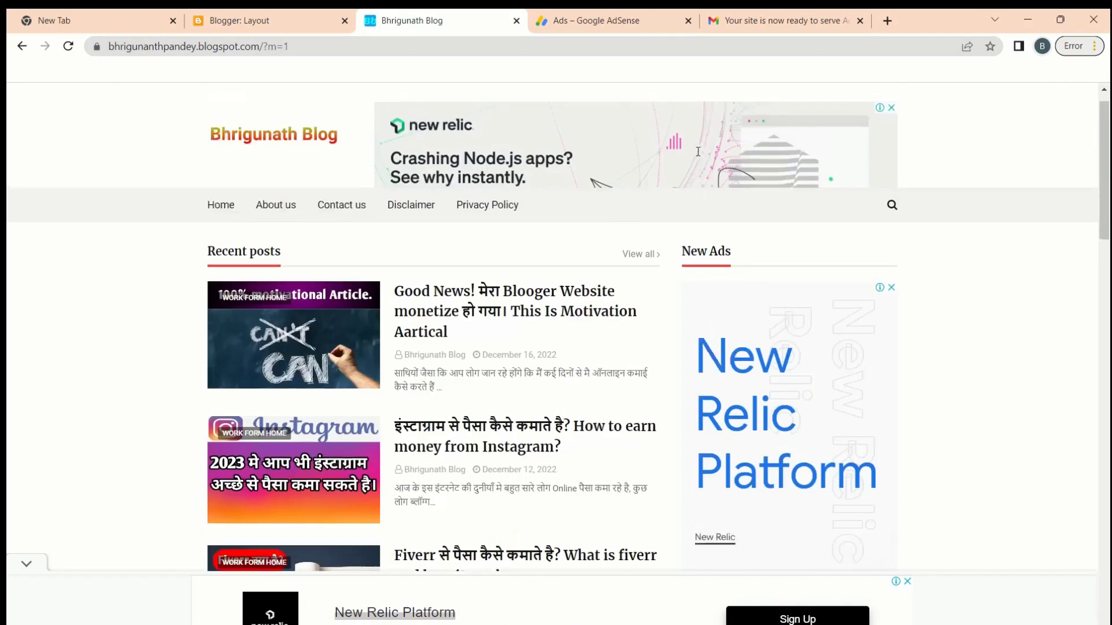
scroll(731, 392, down, 2)
scroll(729, 392, down, 3)
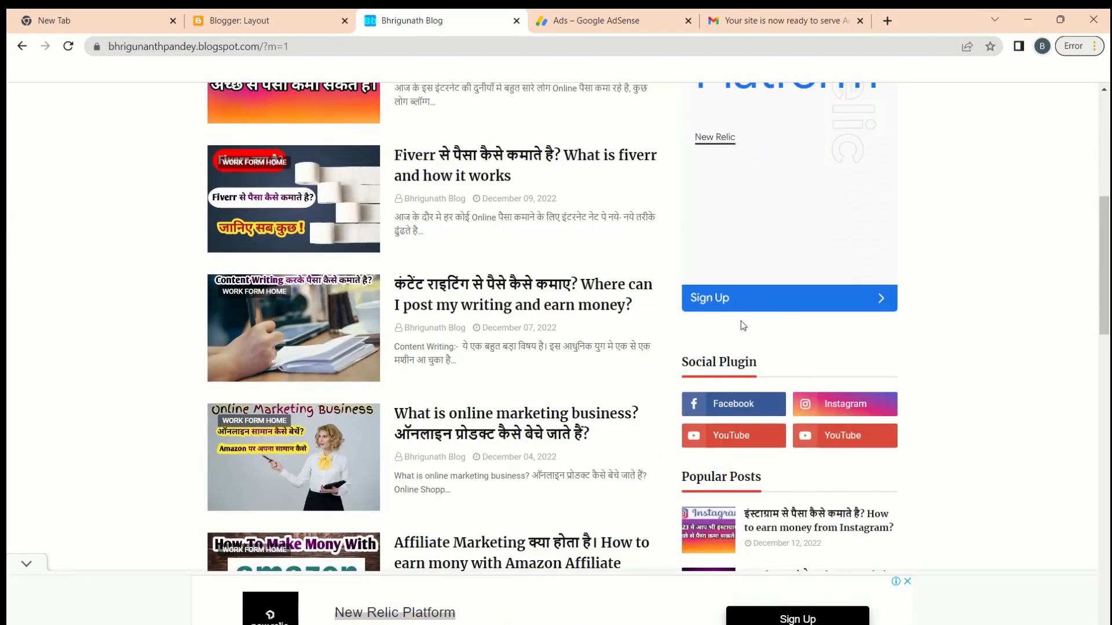
scroll(695, 324, up, 6)
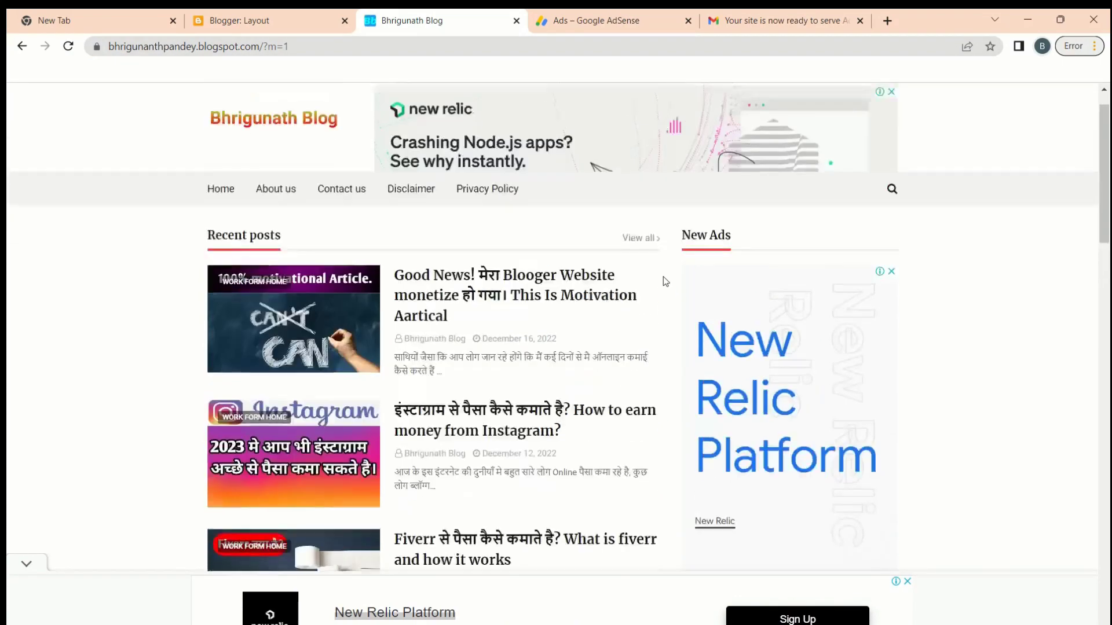
Try to rearrange the New Ads gadget of Sidebar Right (A) relative to the Social Plugin gadget in the Layout.
click(258, 23)
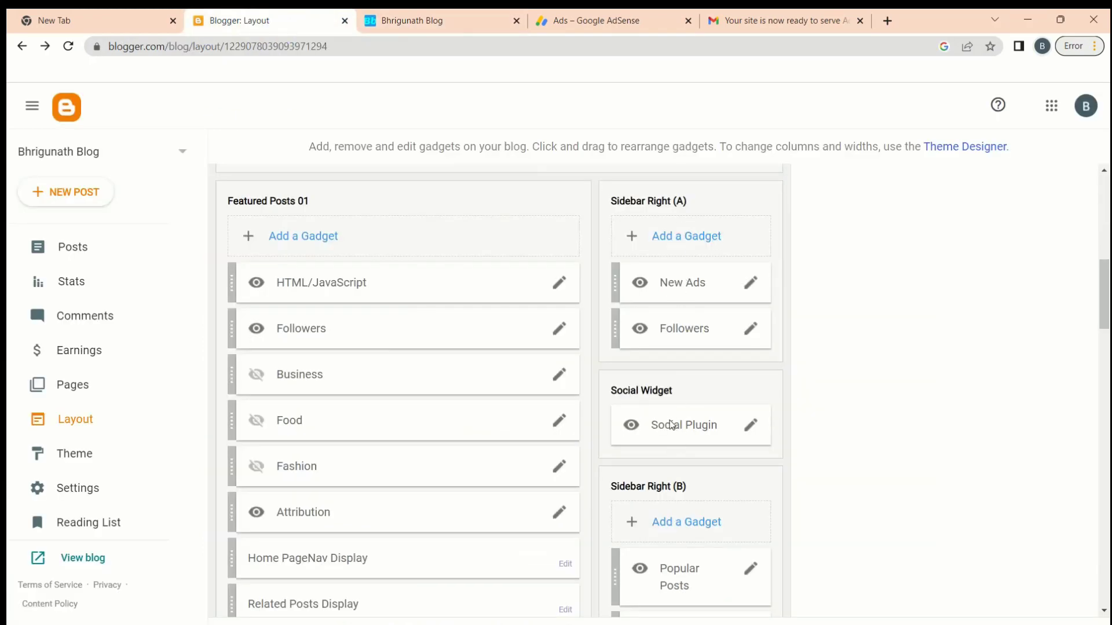
click(667, 423)
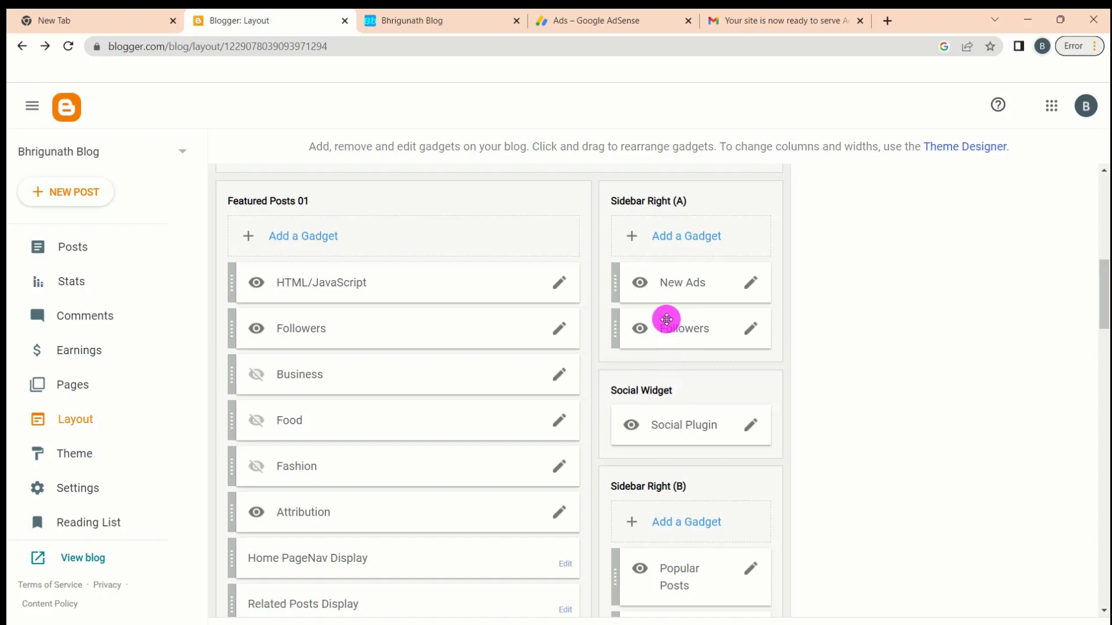
click(665, 270)
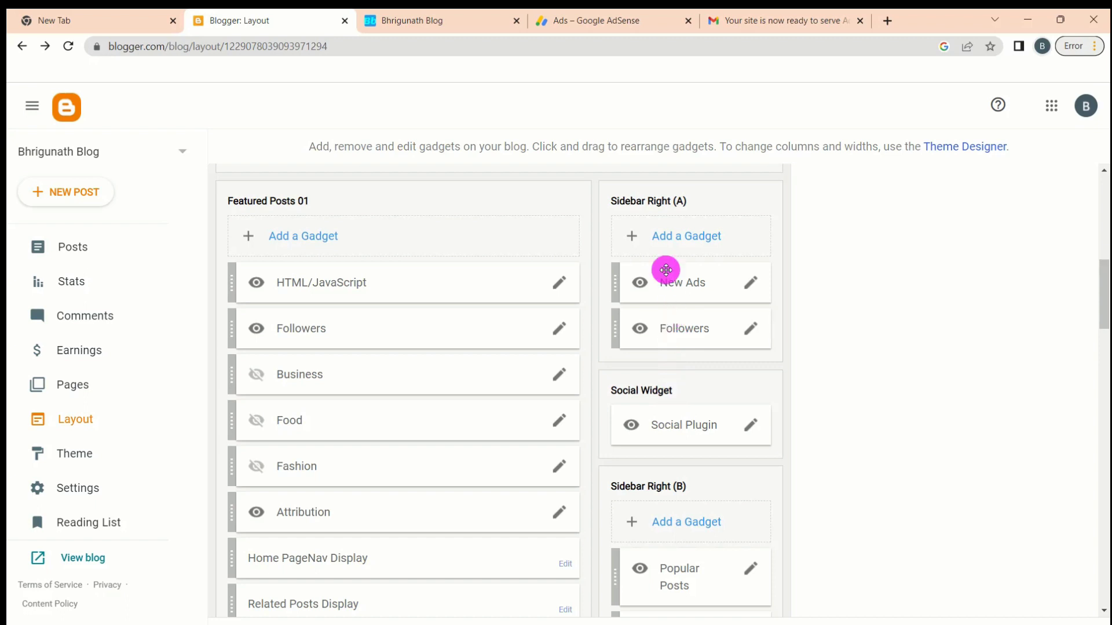
drag(666, 270, 669, 468)
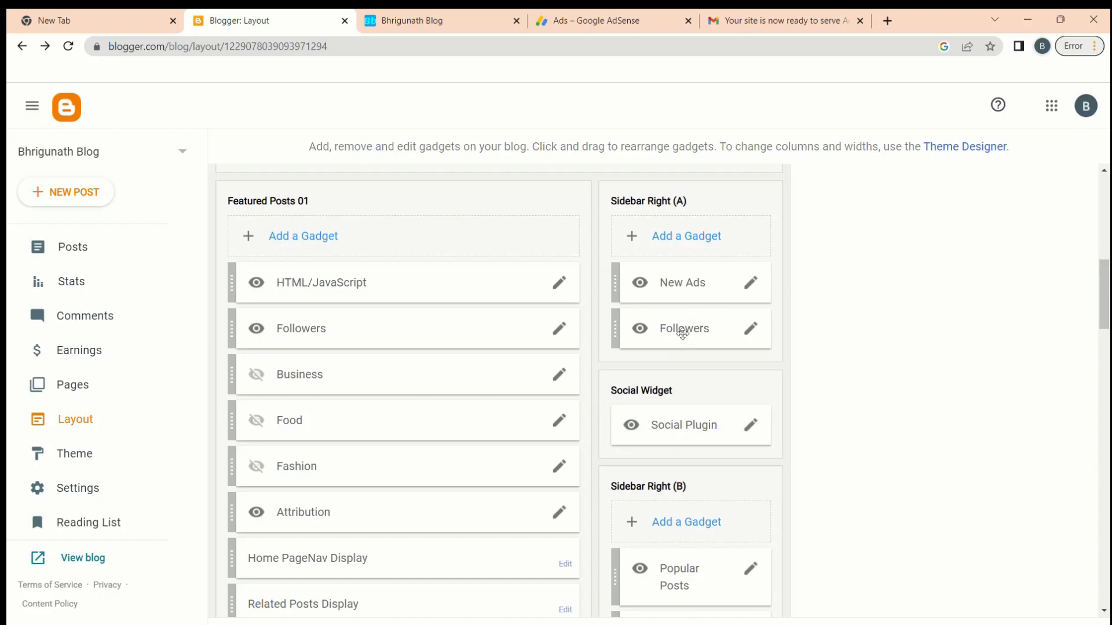
click(679, 287)
Compare the Layout's Sidebar Right (B) gadgets with the live blog's sidebar, down to the archive list, for another ad position.
click(416, 23)
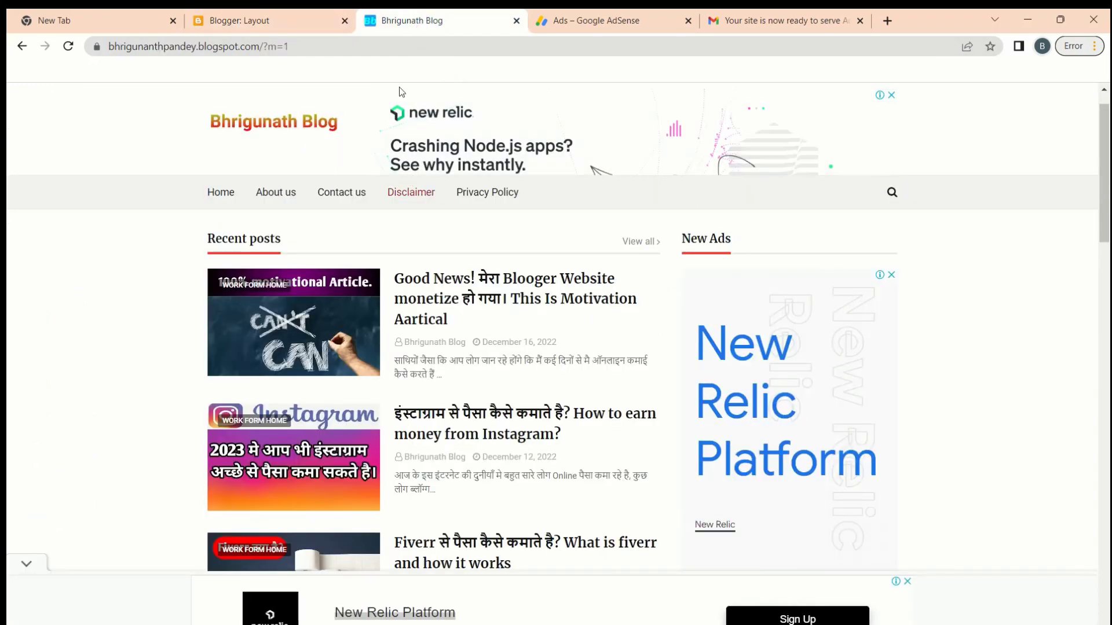
click(282, 24)
scroll(707, 521, down, 10)
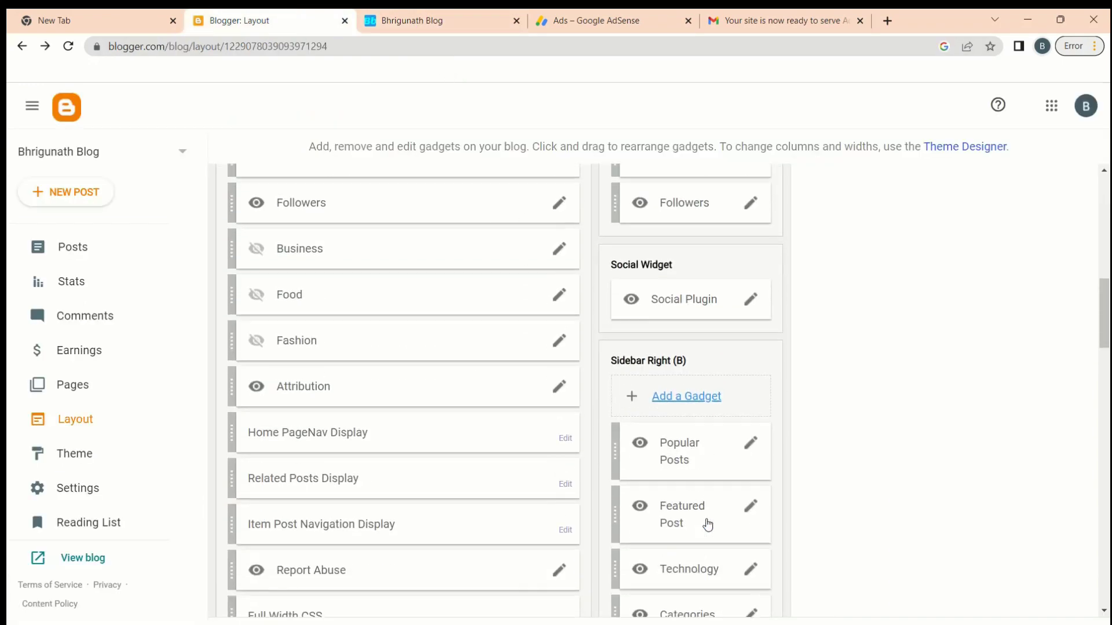
scroll(703, 464, up, 3)
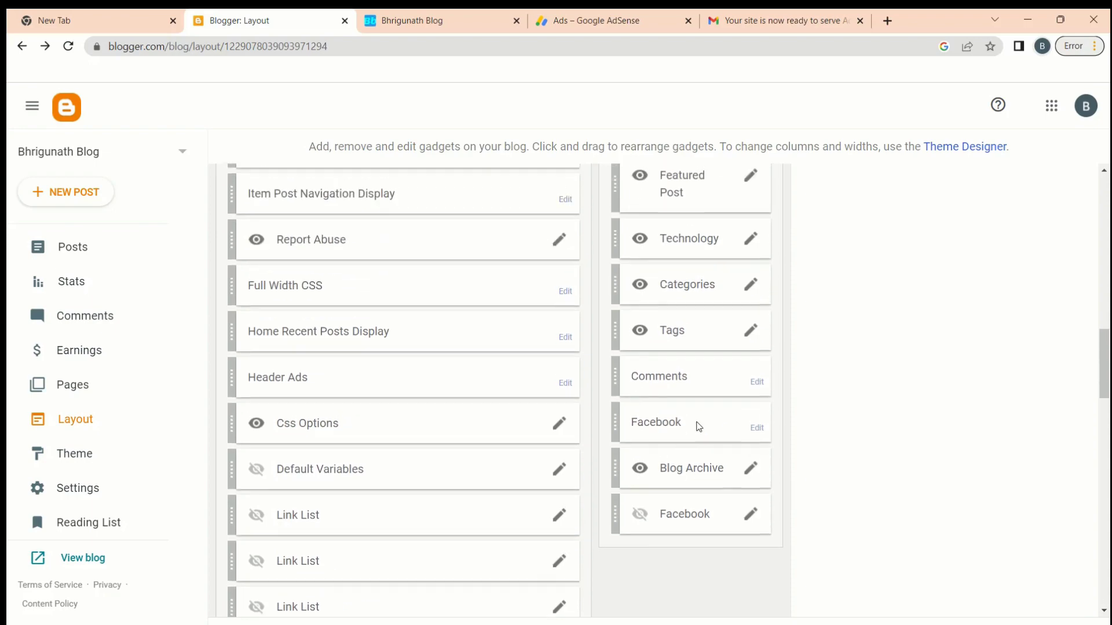
click(412, 20)
scroll(745, 404, down, 9)
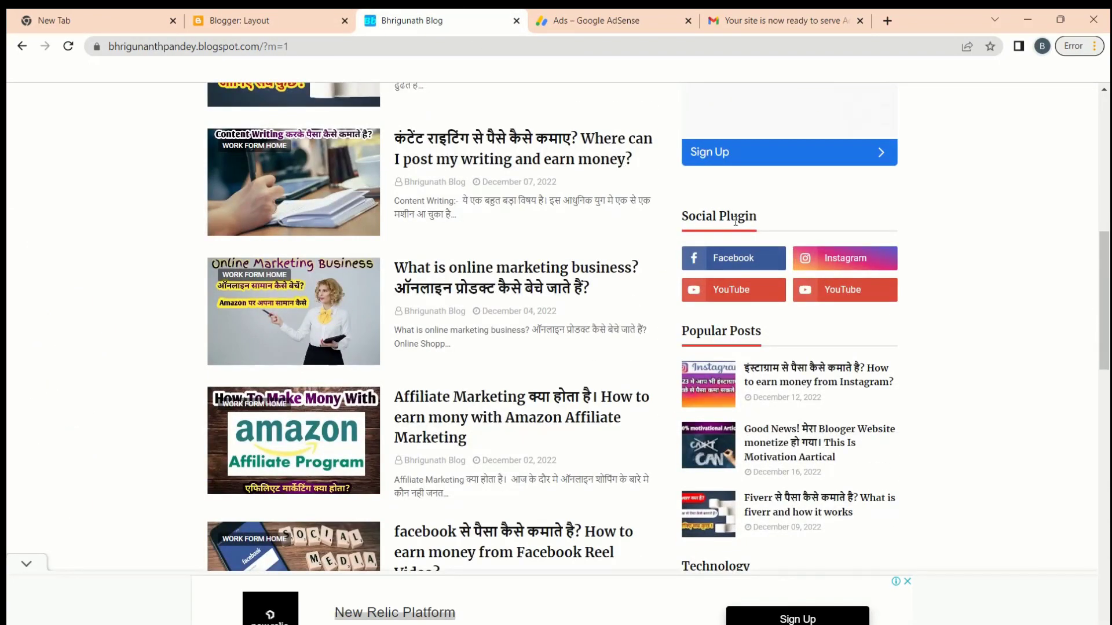
scroll(744, 223, down, 5)
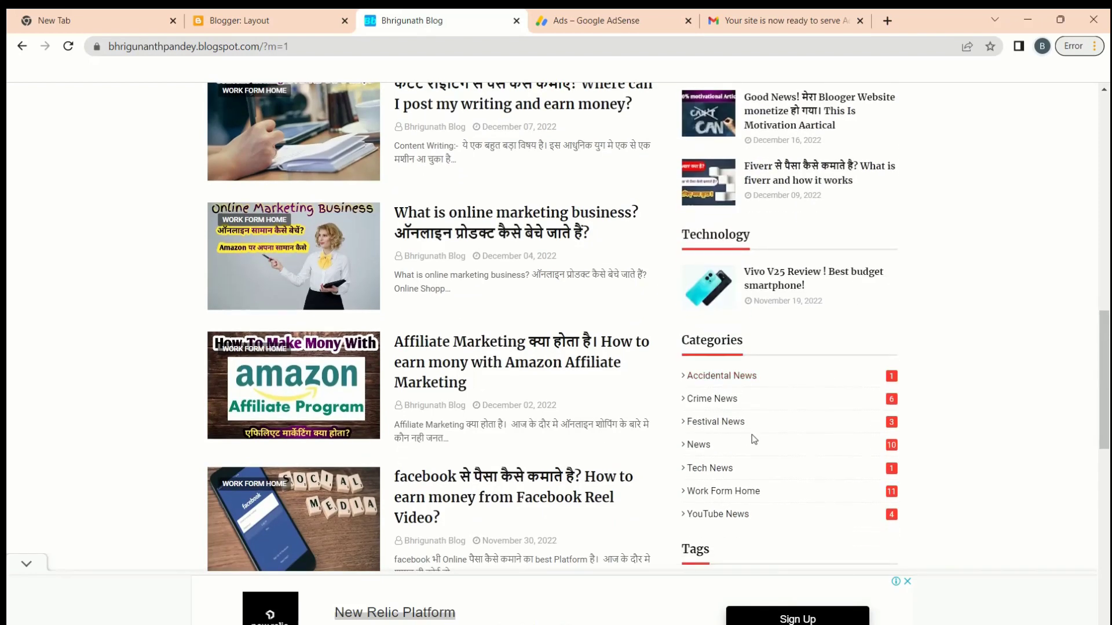
scroll(752, 440, down, 1)
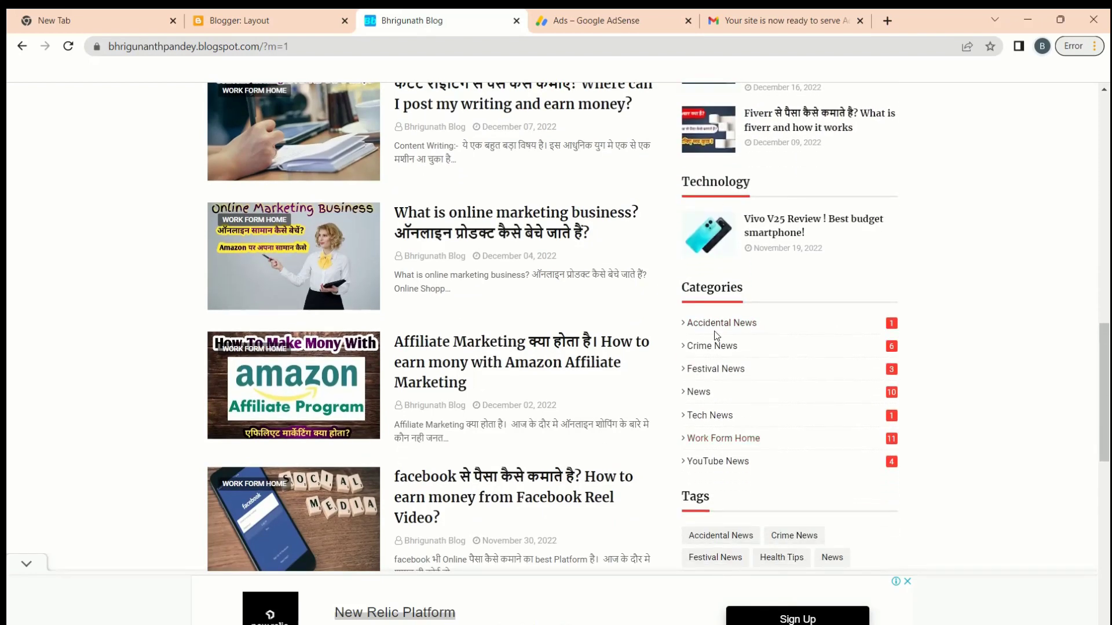
scroll(718, 348, down, 4)
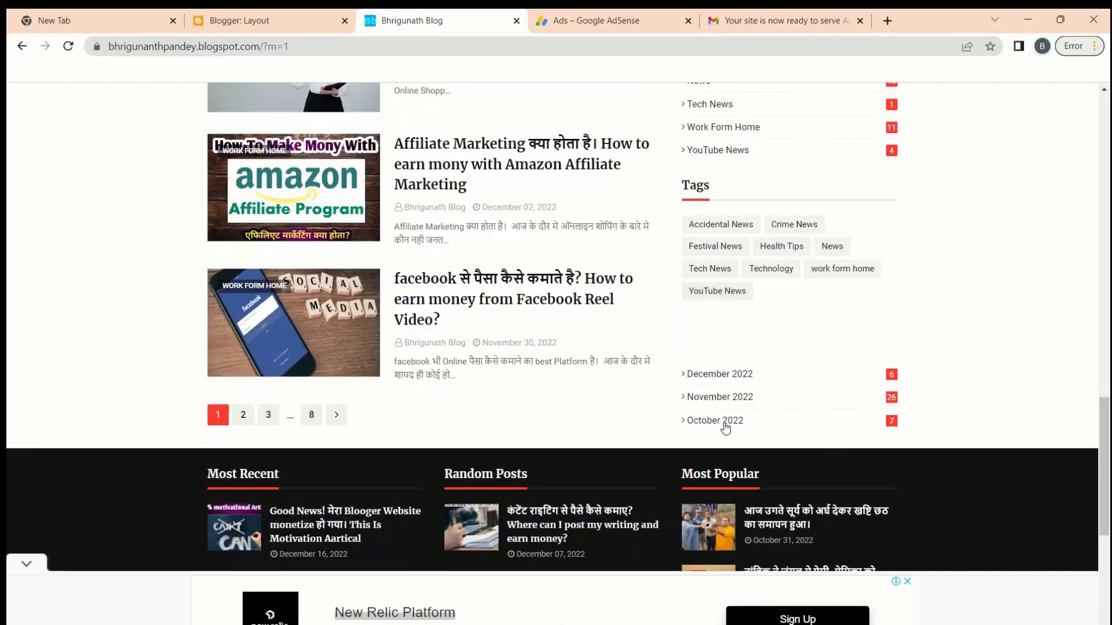
scroll(725, 428, up, 3)
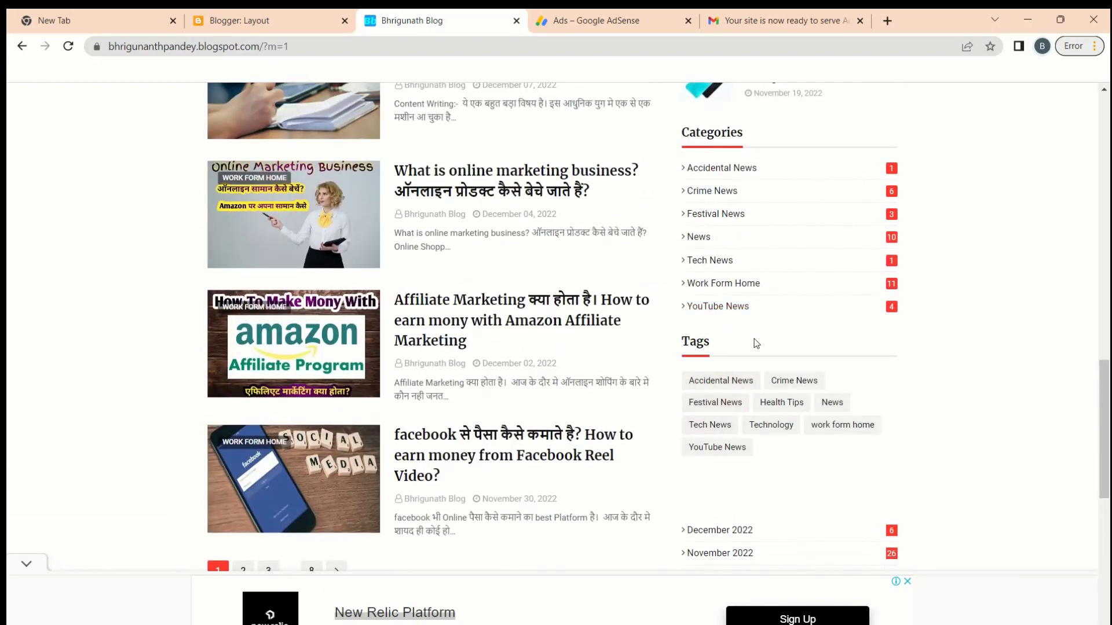
Add an AdSense gadget with the Responsive format to Sidebar Right (B), save it, and move it between Technology and Categories.
click(239, 26)
scroll(545, 544, down, 2)
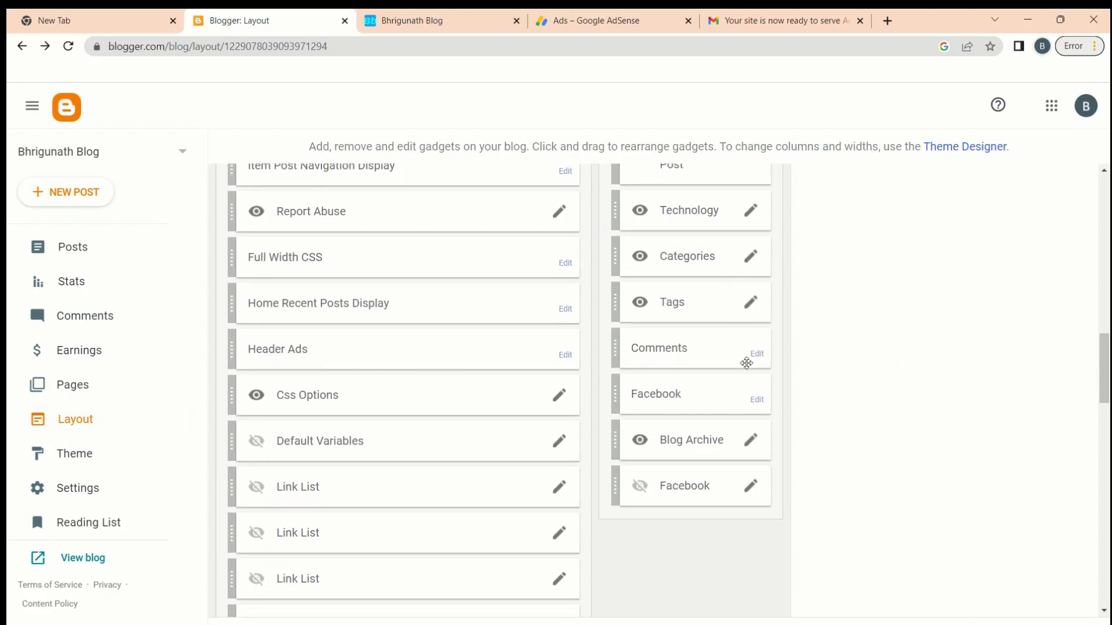
scroll(725, 383, up, 6)
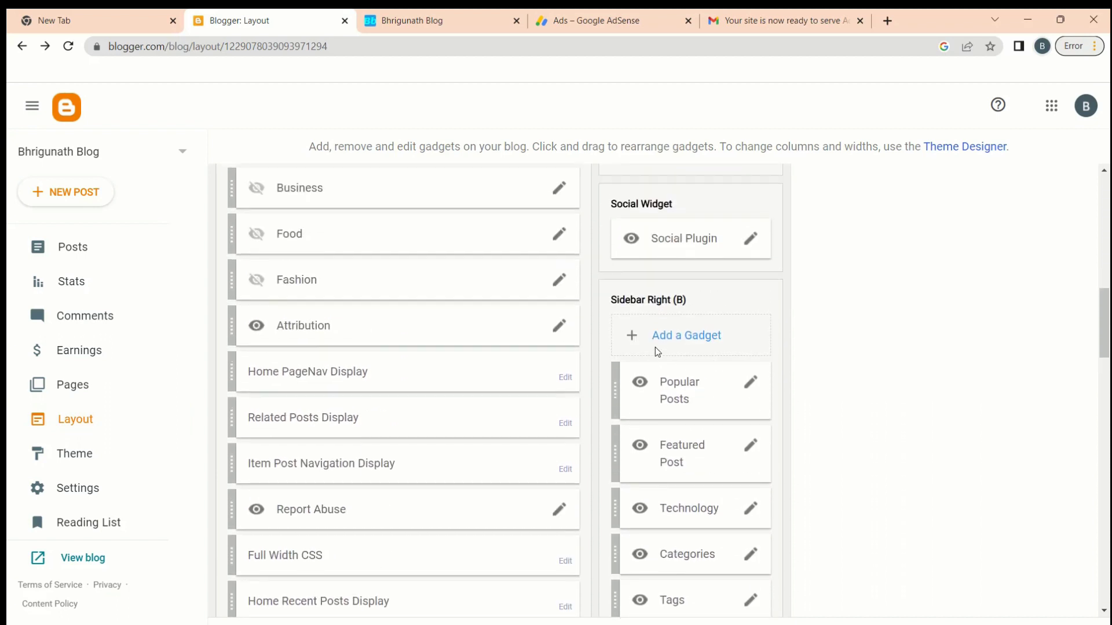
click(673, 341)
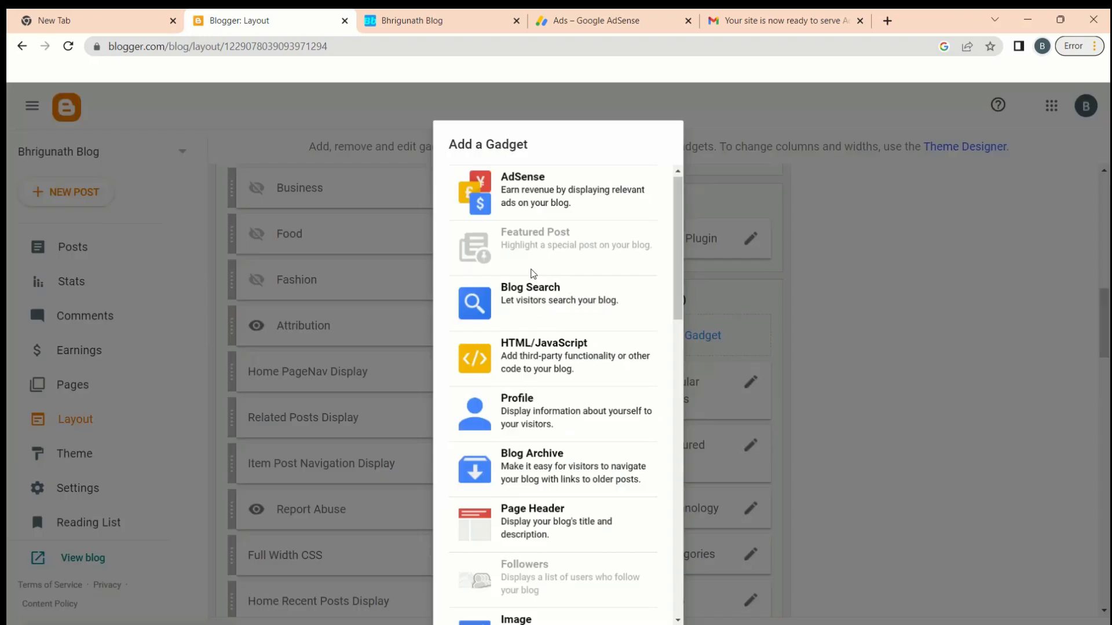
click(538, 190)
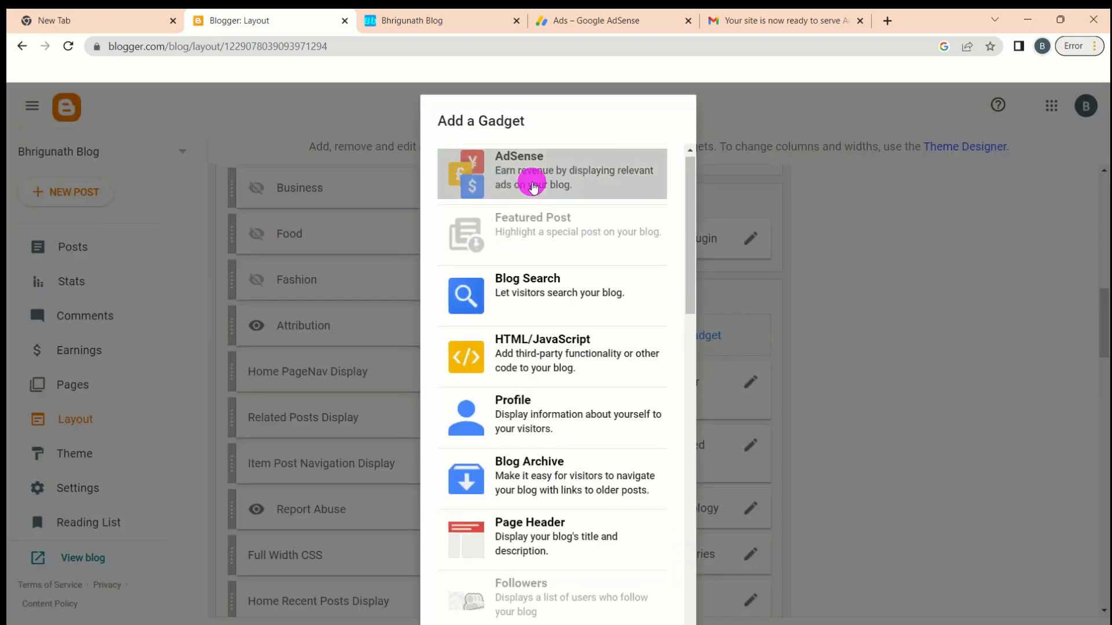
scroll(586, 268, down, 4)
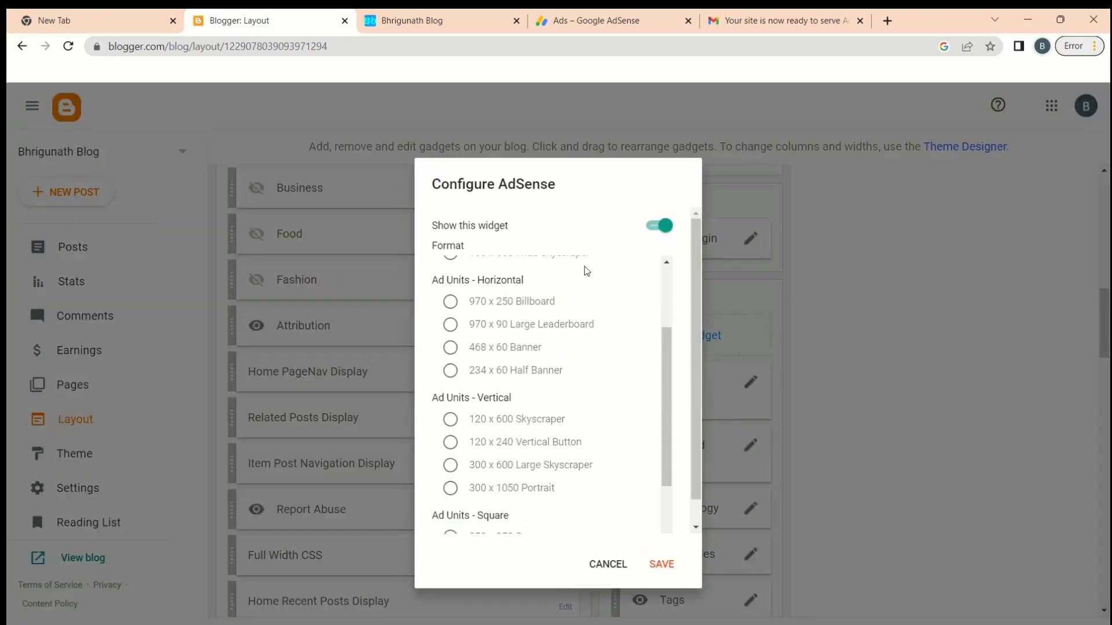
scroll(509, 469, down, 1)
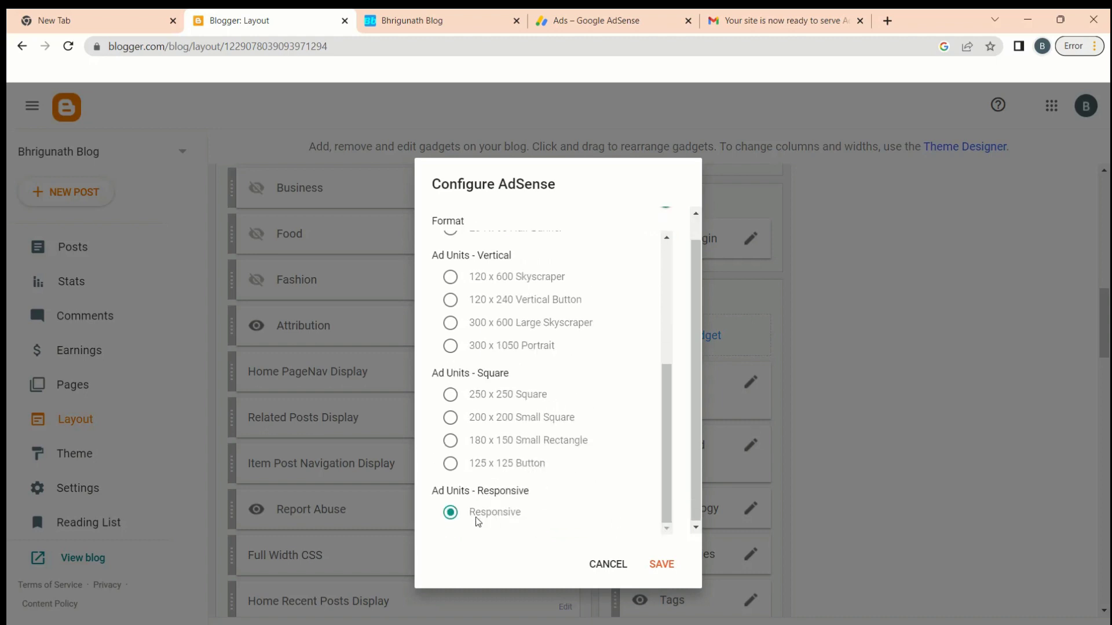
click(655, 566)
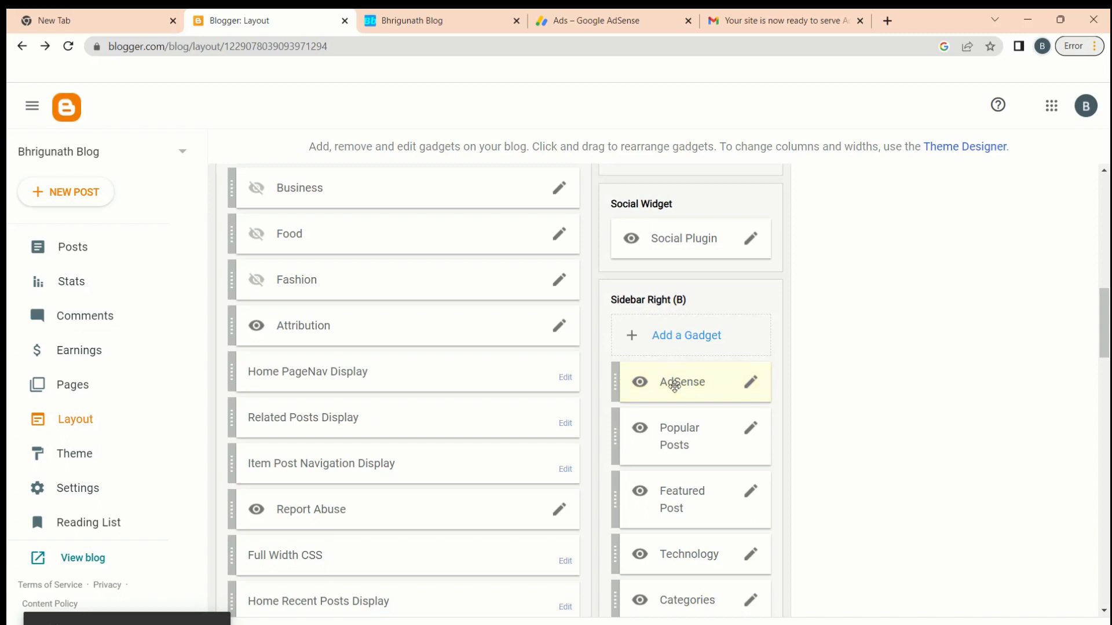
drag(674, 386, 685, 539)
scroll(685, 539, down, 2)
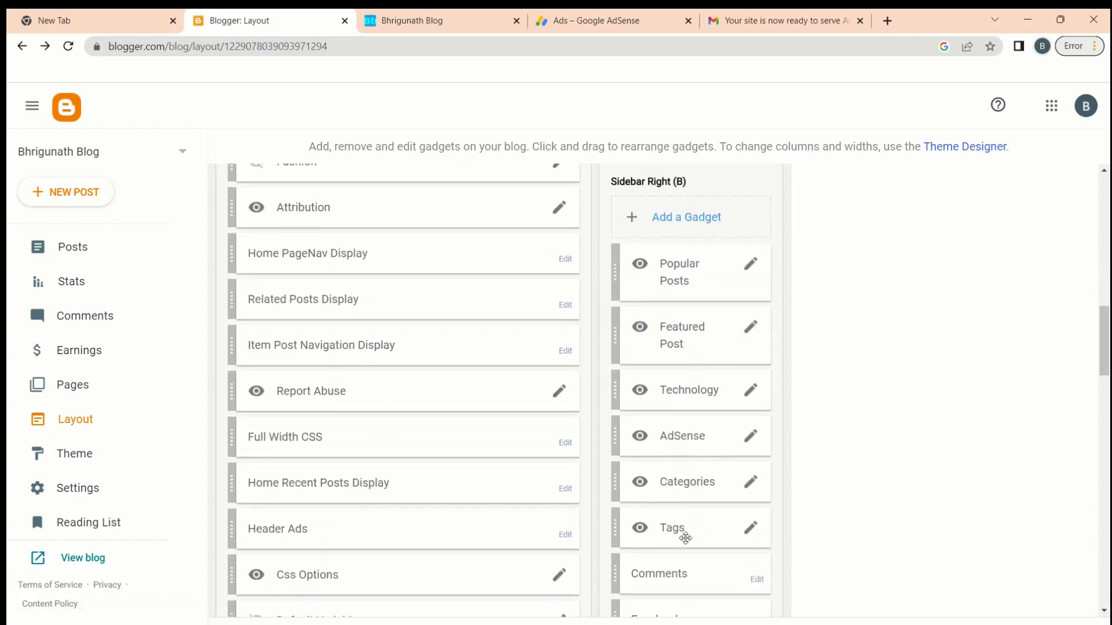
Move the AdSense gadget between Categories and Tags in Sidebar Right (B) and reload the live blog.
scroll(686, 538, down, 1)
drag(683, 390, 689, 447)
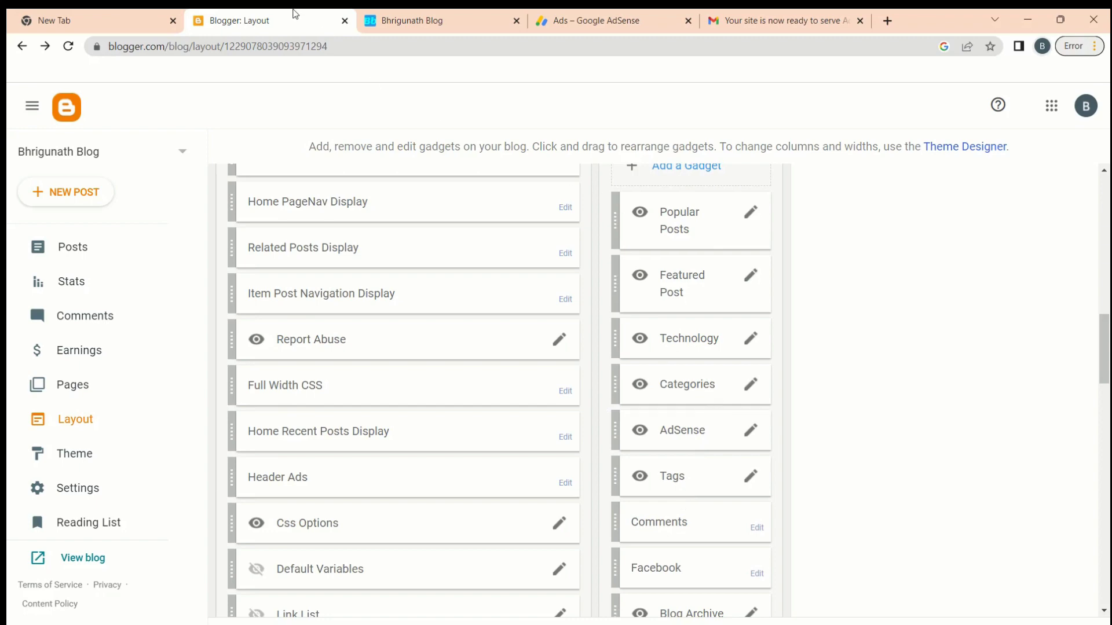
click(395, 22)
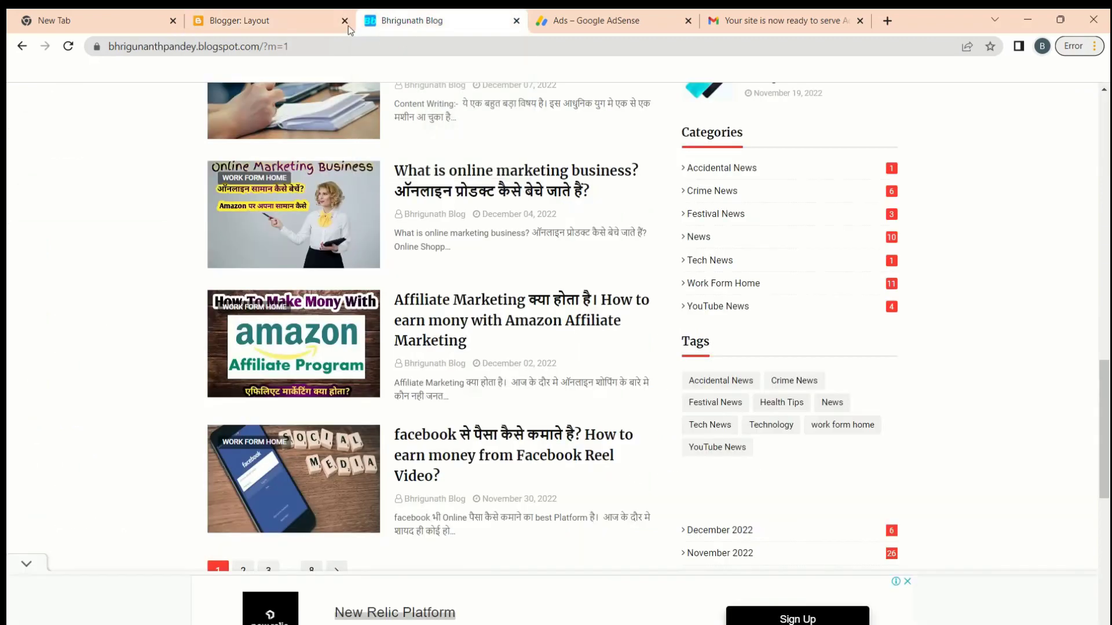
click(70, 46)
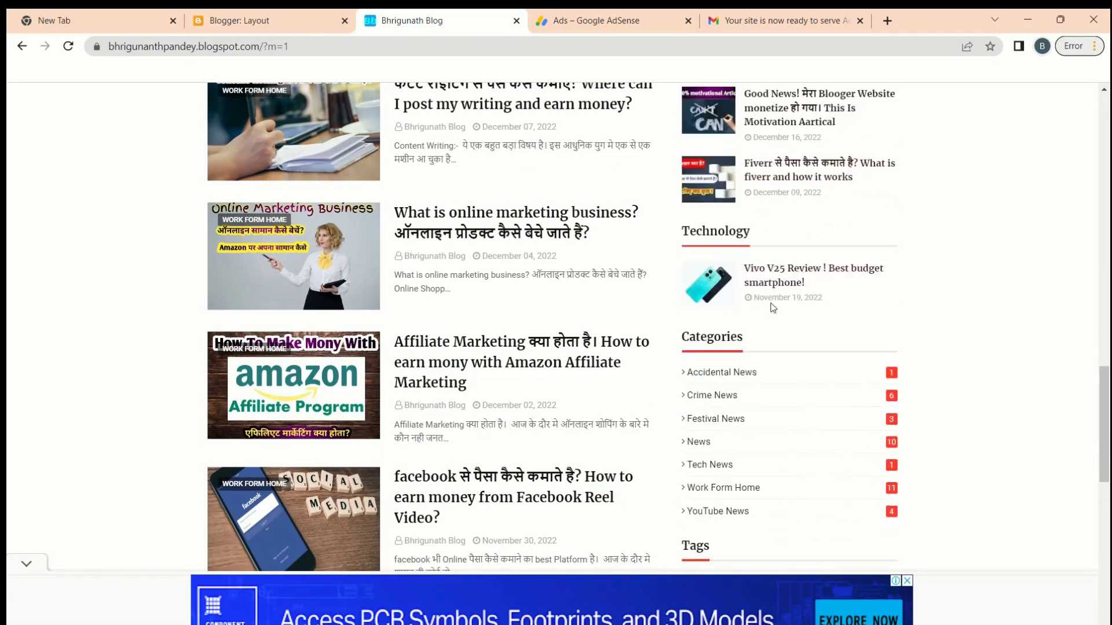
Check the live blog's sidebar, from the ad above Social Plugin down to the archive list, for the repositioned AdSense ad.
scroll(773, 308, down, 4)
scroll(792, 169, up, 1)
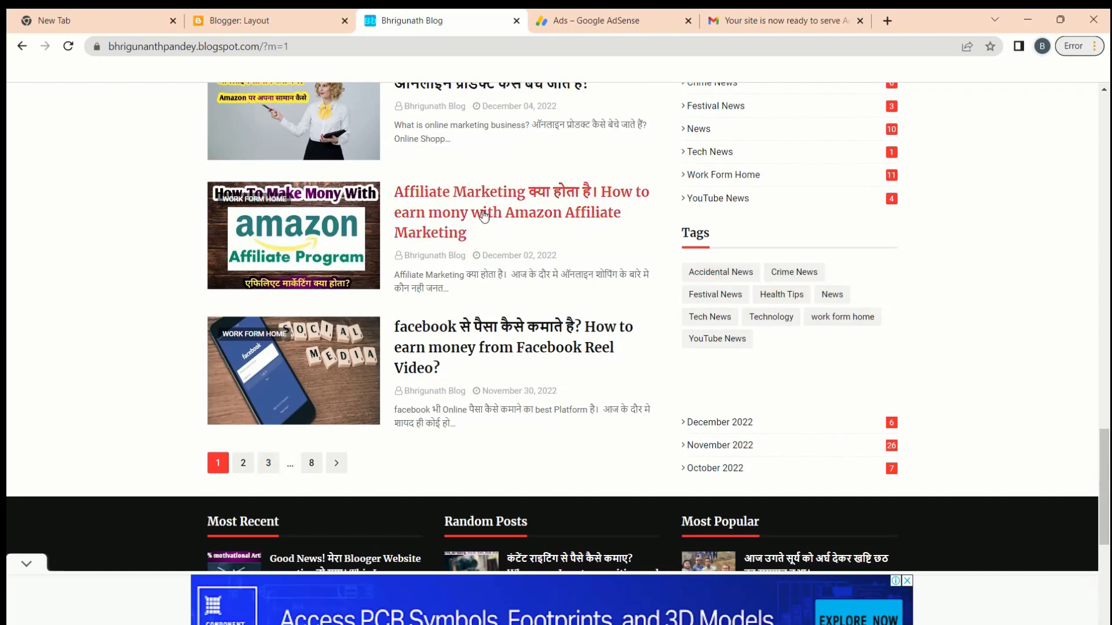
click(361, 45)
click(297, 23)
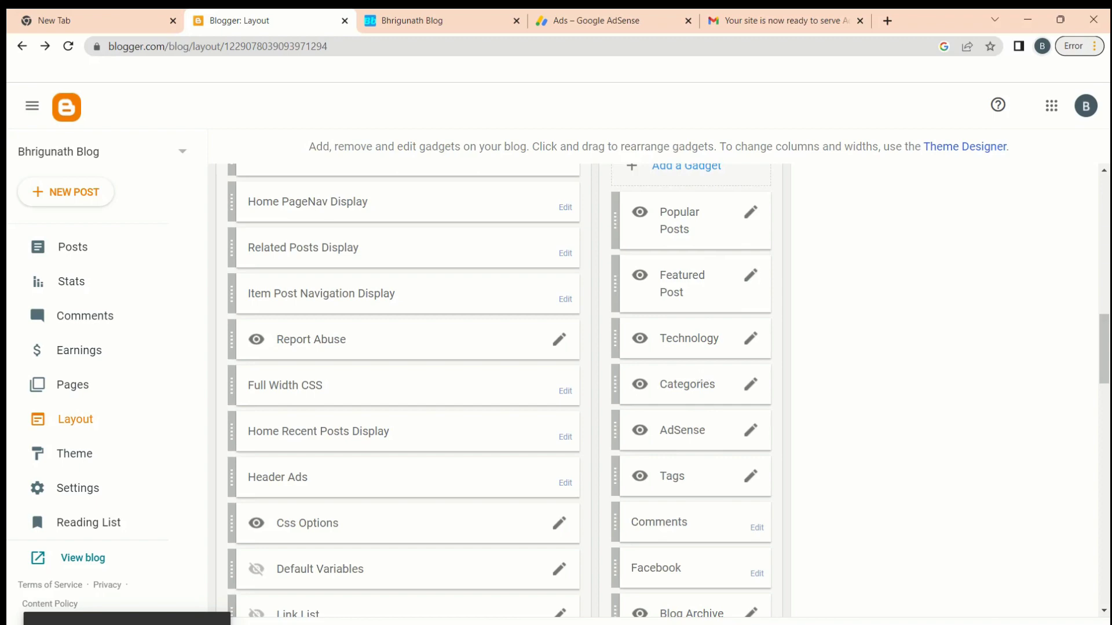
click(434, 21)
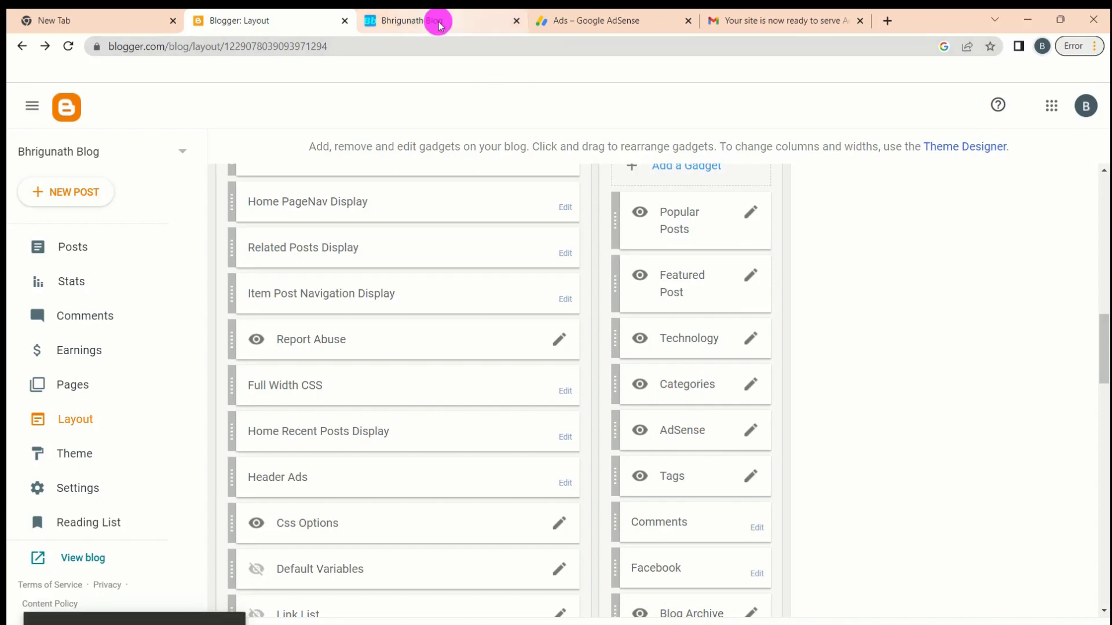
scroll(822, 282, up, 2)
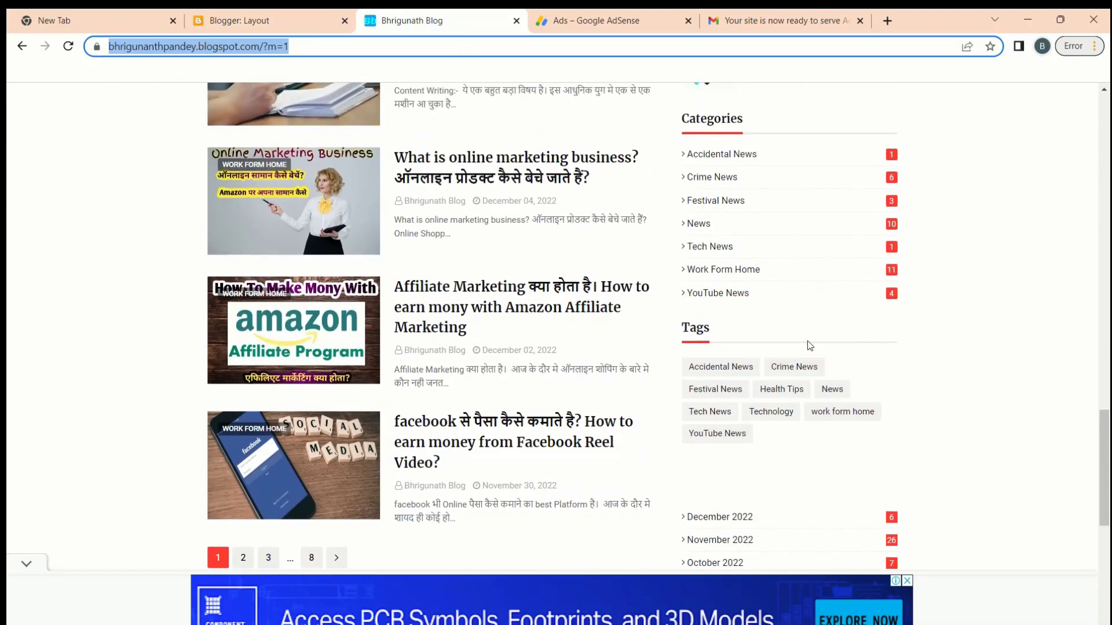
scroll(809, 345, up, 10)
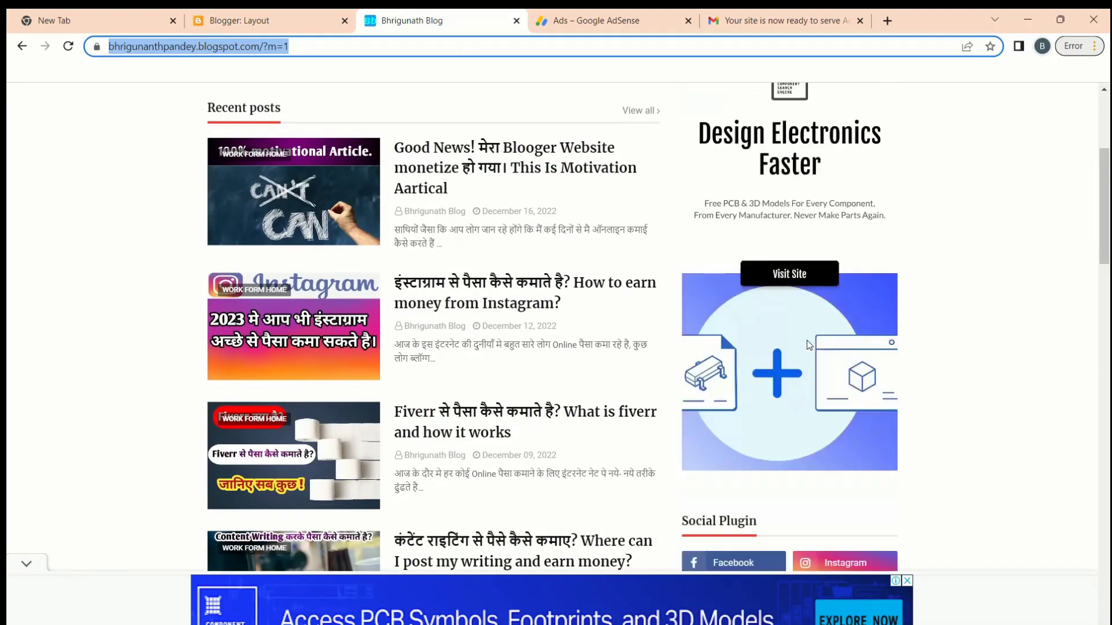
scroll(752, 249, up, 1)
scroll(752, 249, down, 9)
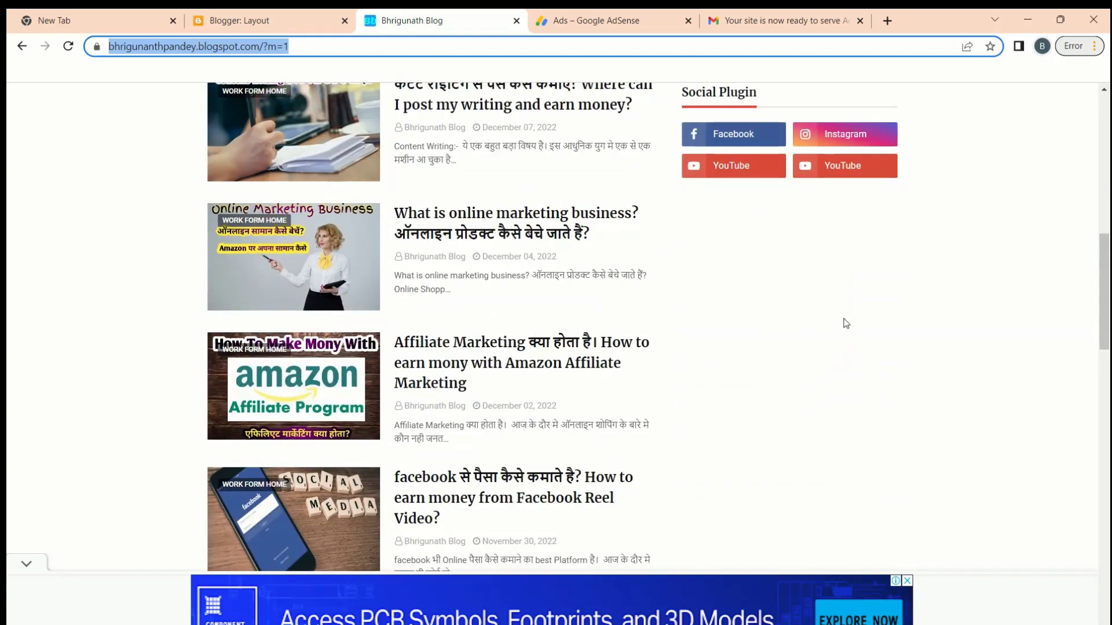
scroll(784, 290, up, 2)
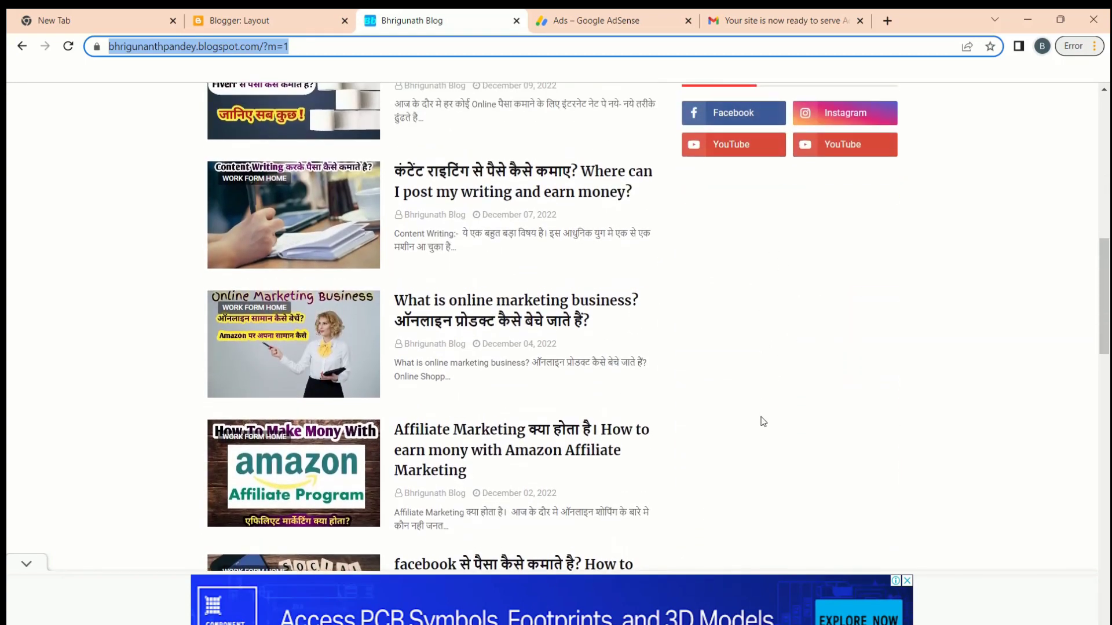
Compare the Layout's Social Widget and Sidebar Right (B) gadgets with the order of sections in the live blog's sidebar.
click(218, 21)
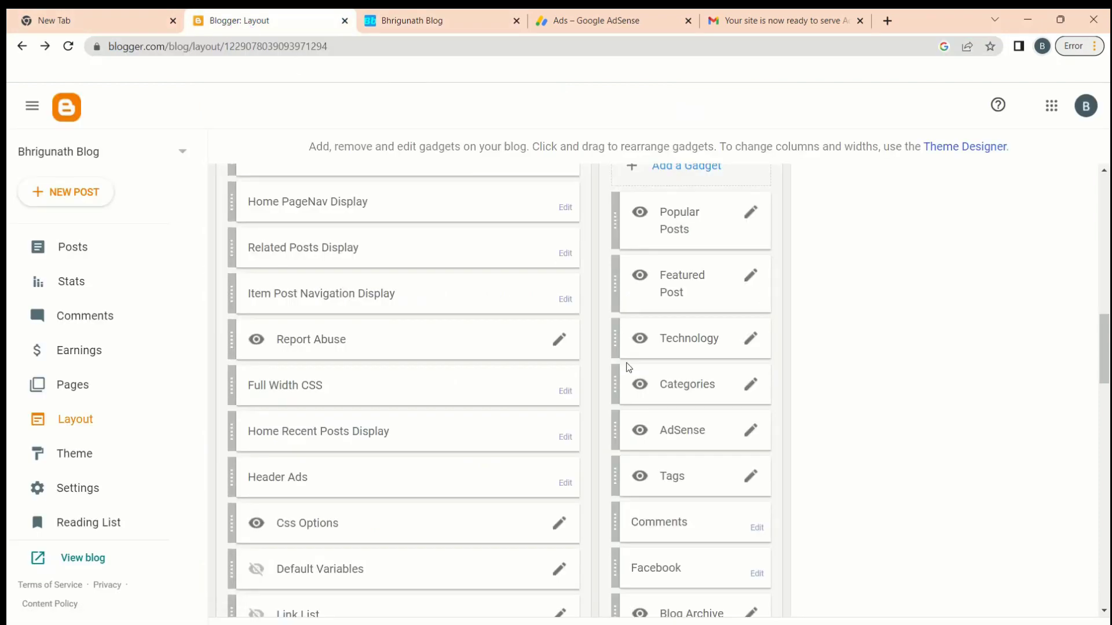
scroll(716, 345, up, 4)
scroll(689, 415, down, 3)
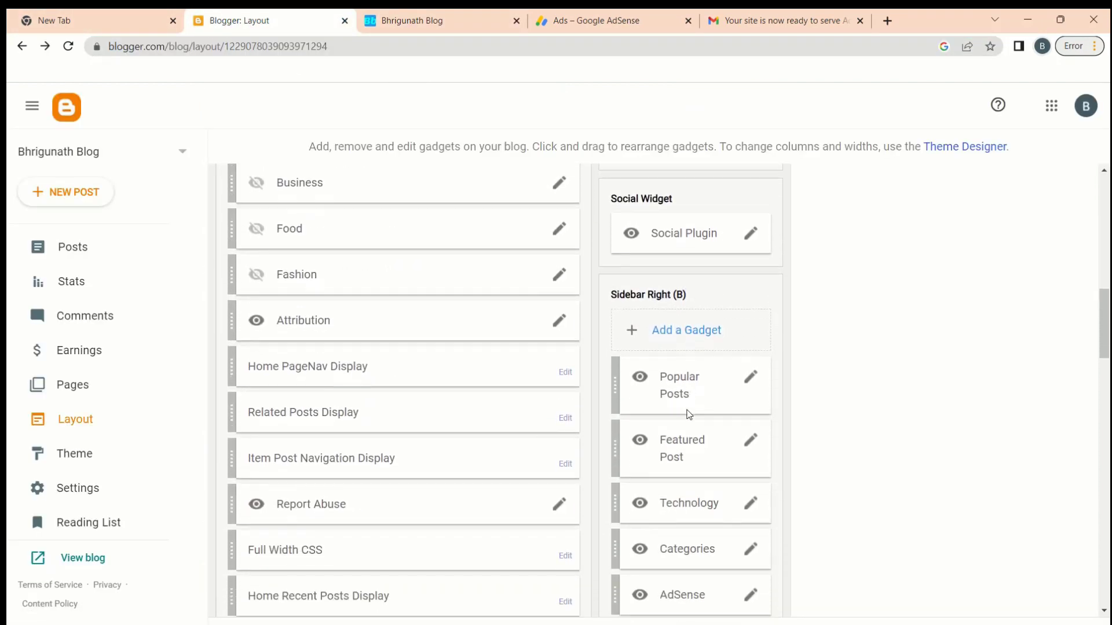
scroll(747, 390, down, 1)
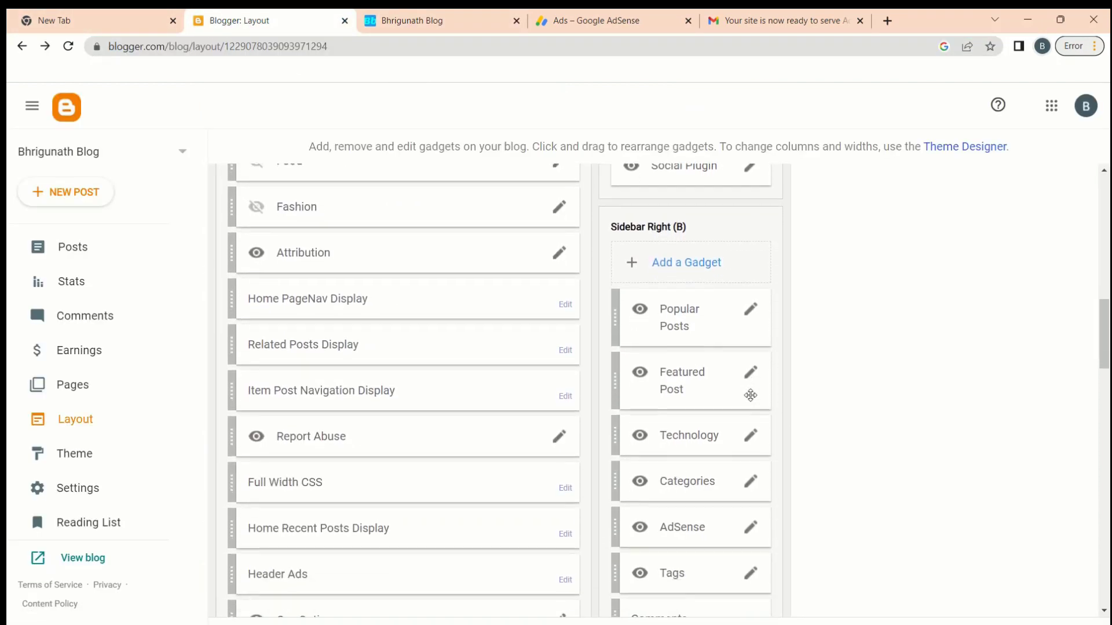
scroll(745, 319, down, 1)
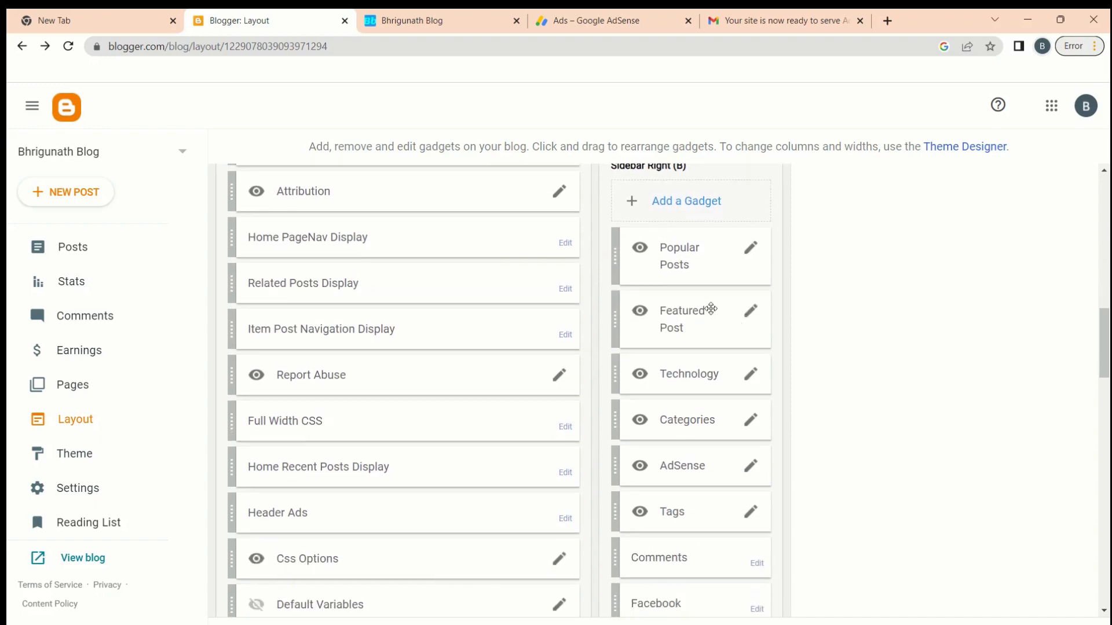
click(388, 22)
scroll(683, 427, down, 2)
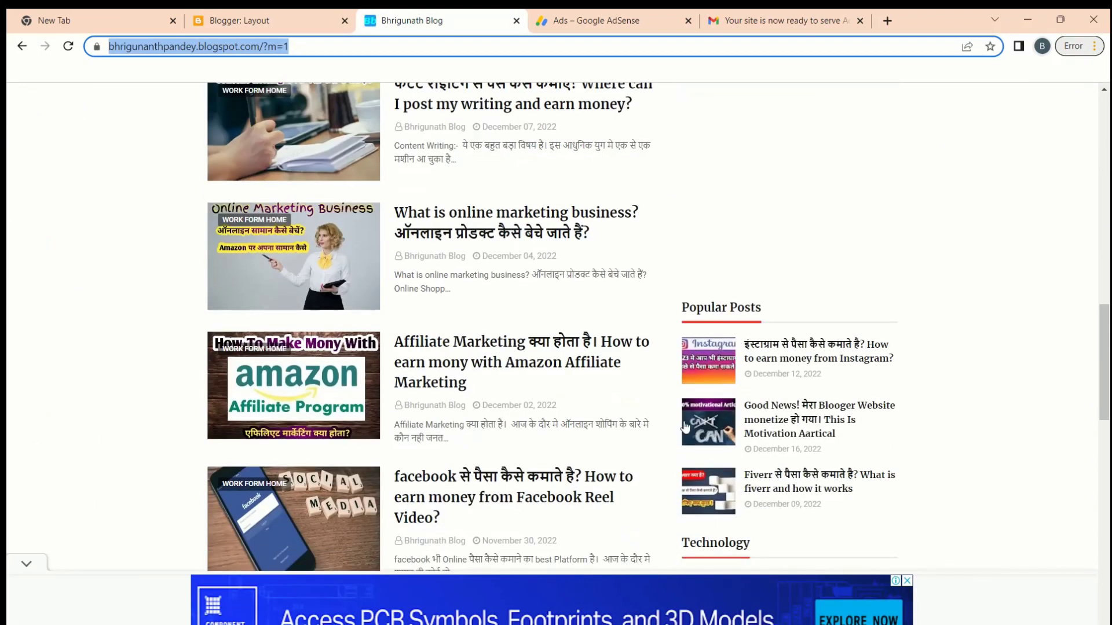
scroll(766, 328, up, 1)
click(270, 17)
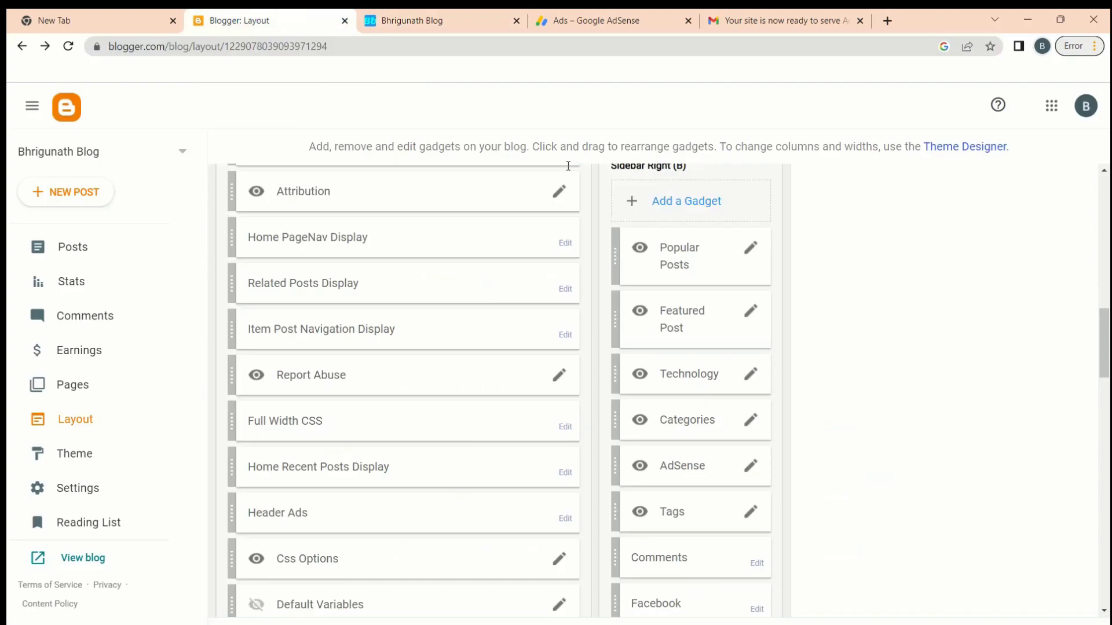
scroll(713, 326, up, 3)
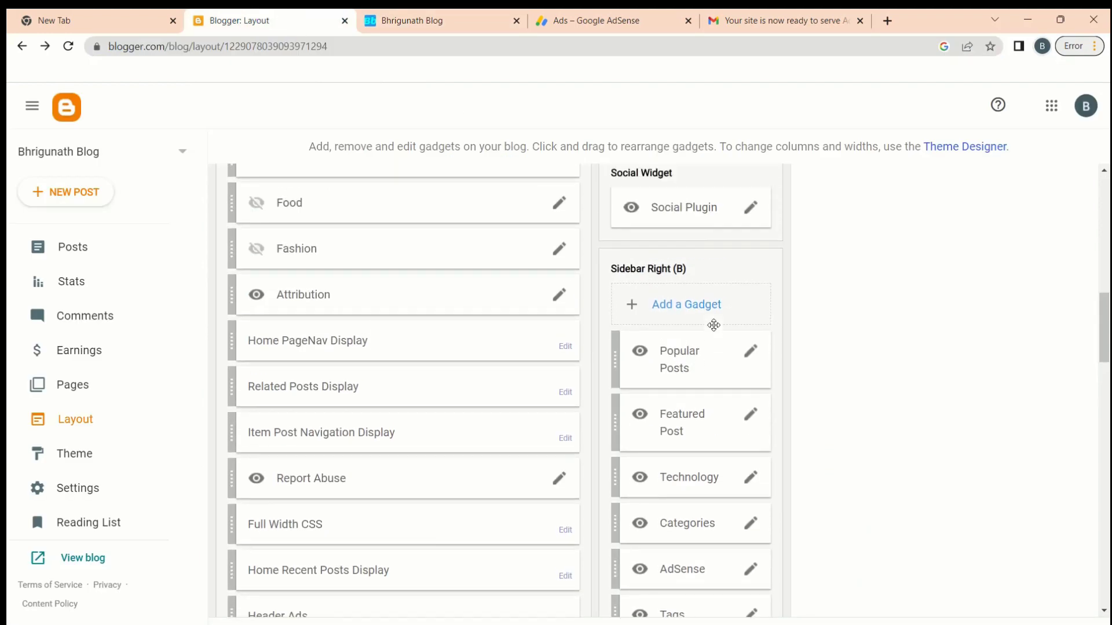
scroll(722, 347, down, 1)
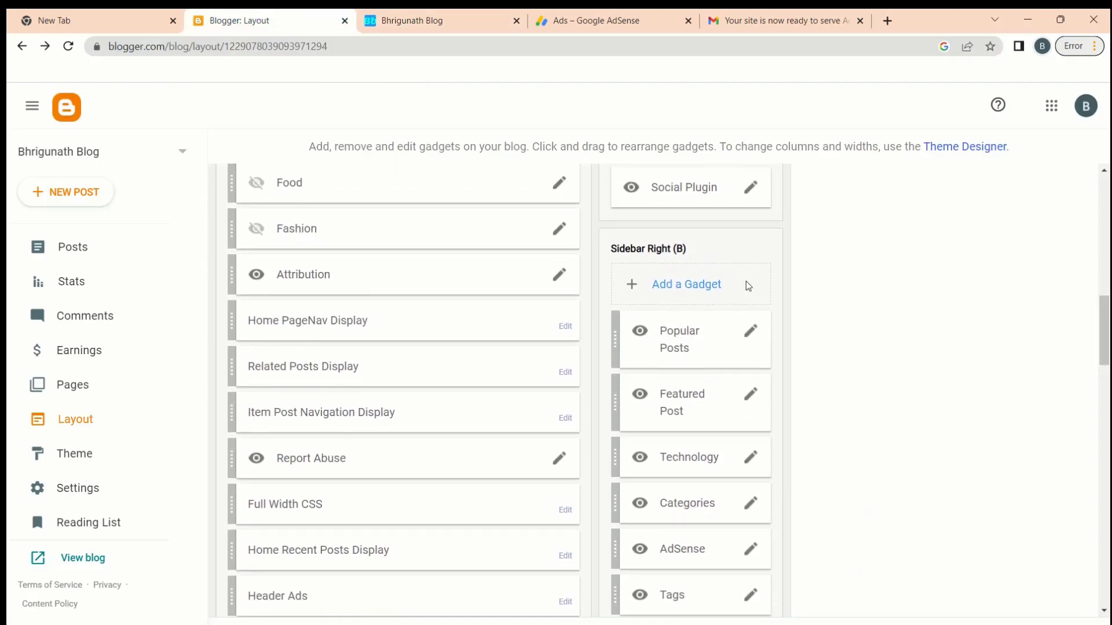
click(746, 405)
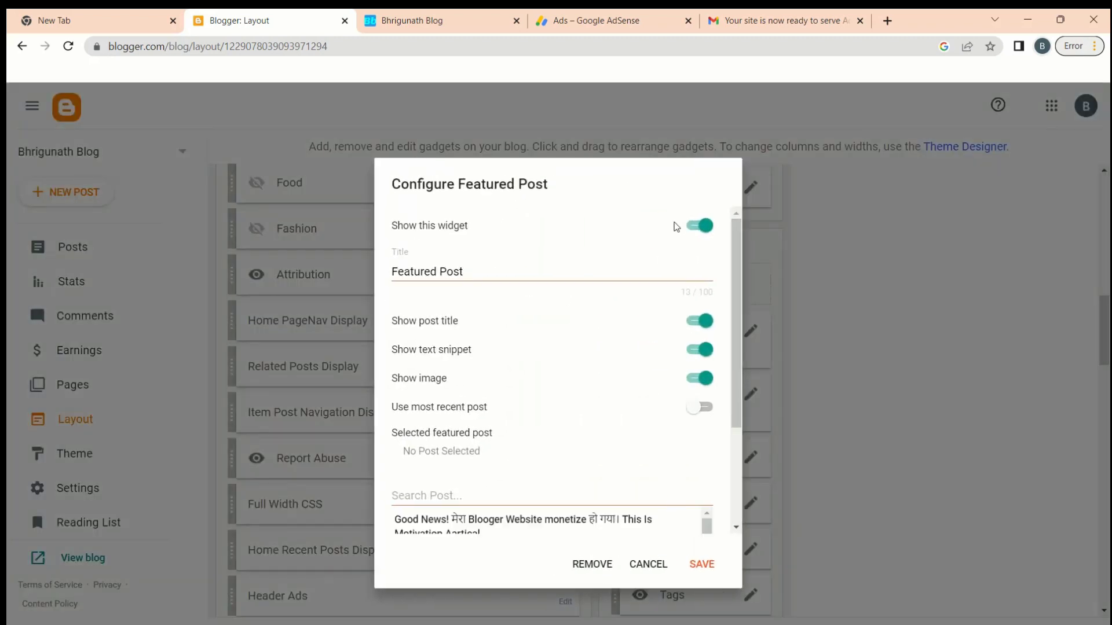
click(701, 228)
scroll(559, 444, down, 3)
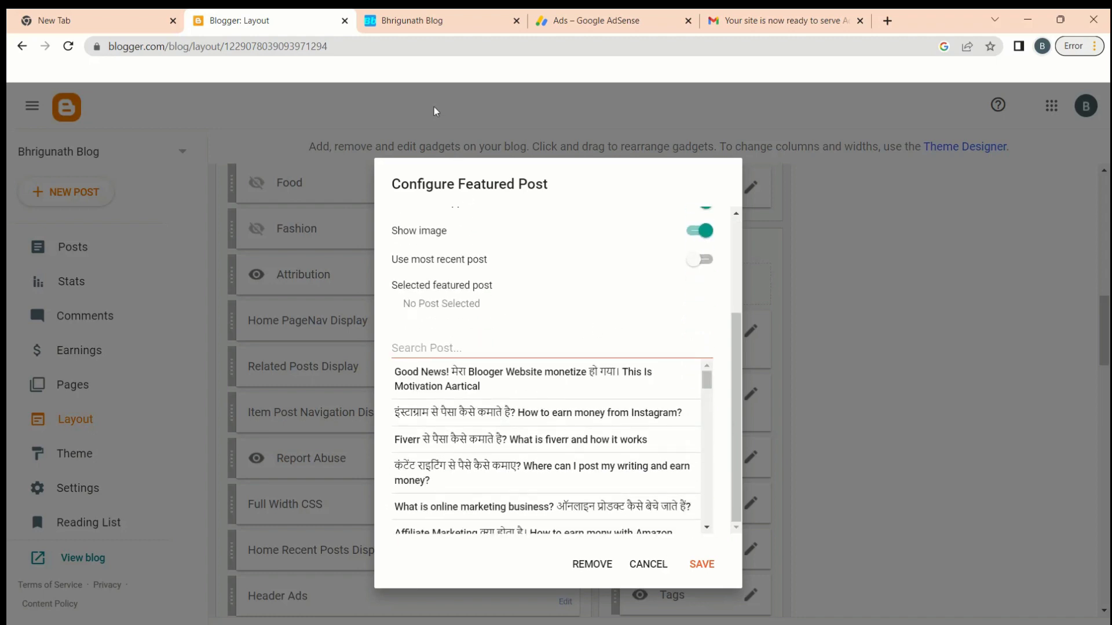
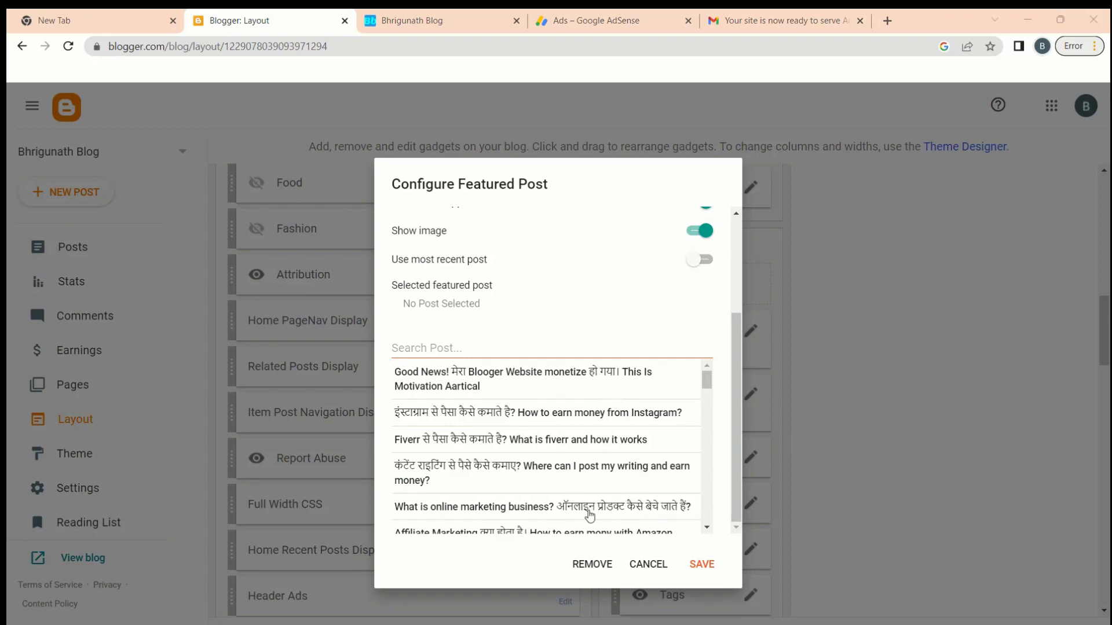
click(642, 568)
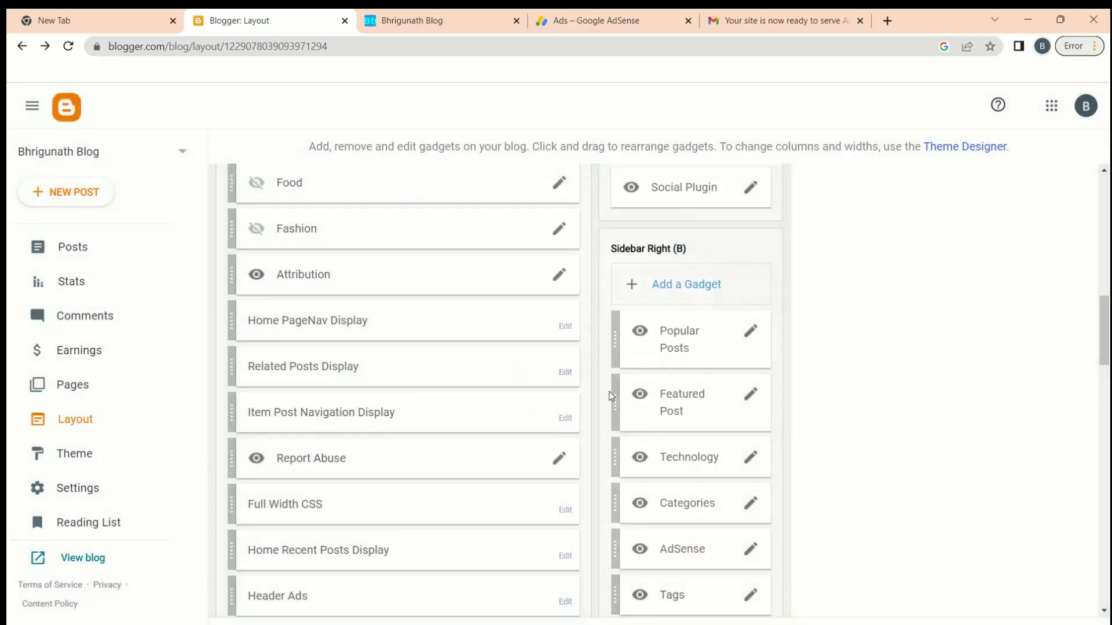
Examine the header ad and the New Ads sidebar ad on the live blog.
scroll(586, 355, down, 1)
click(401, 25)
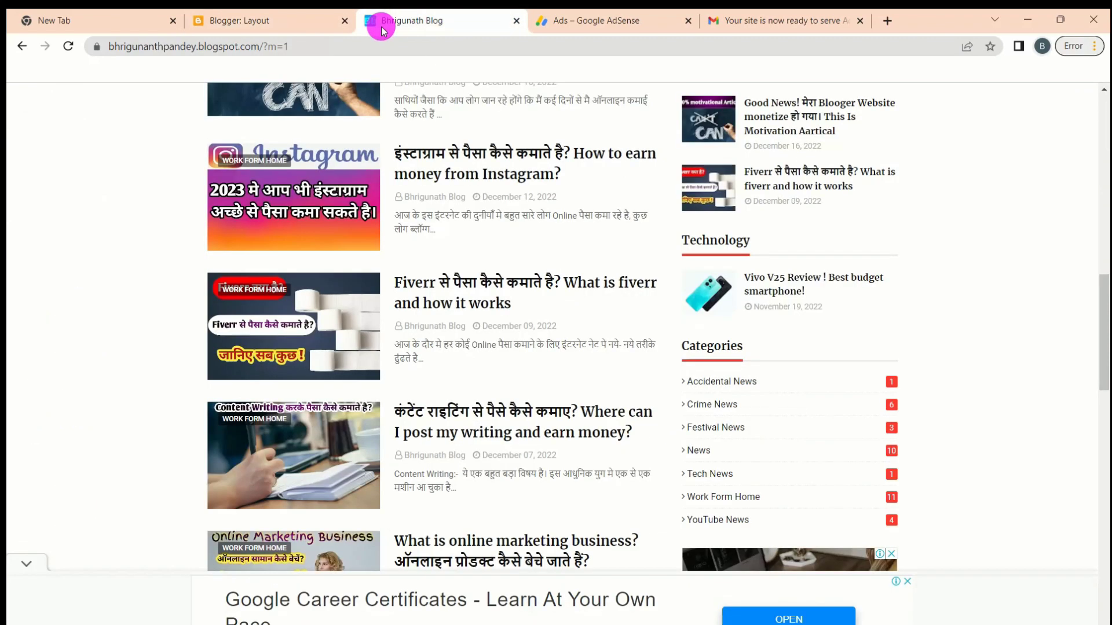
scroll(536, 133, up, 5)
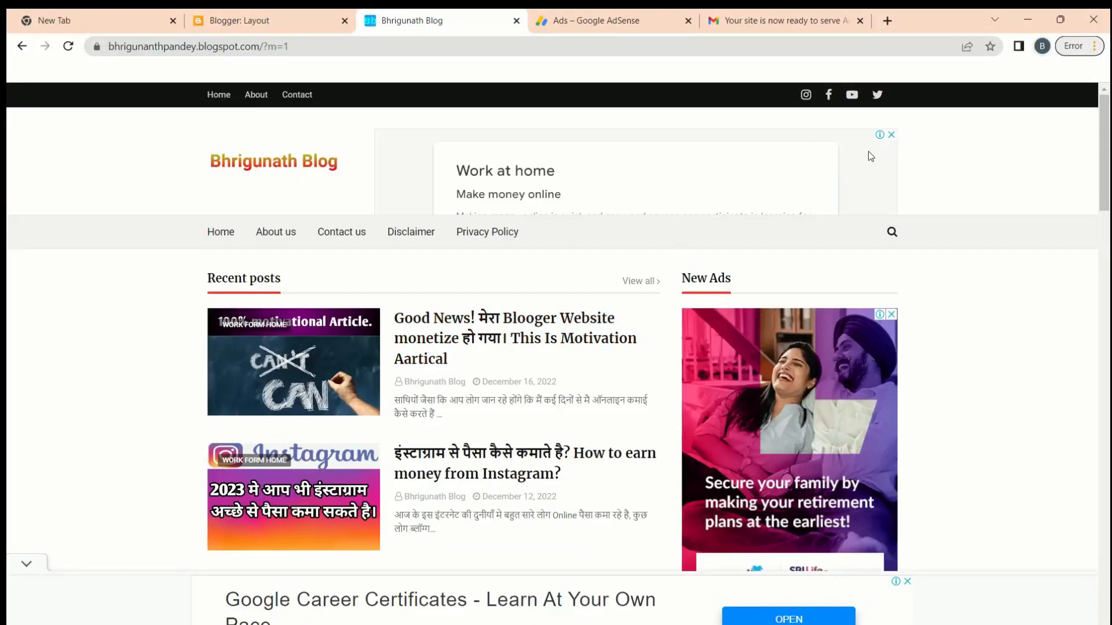
scroll(892, 136, down, 3)
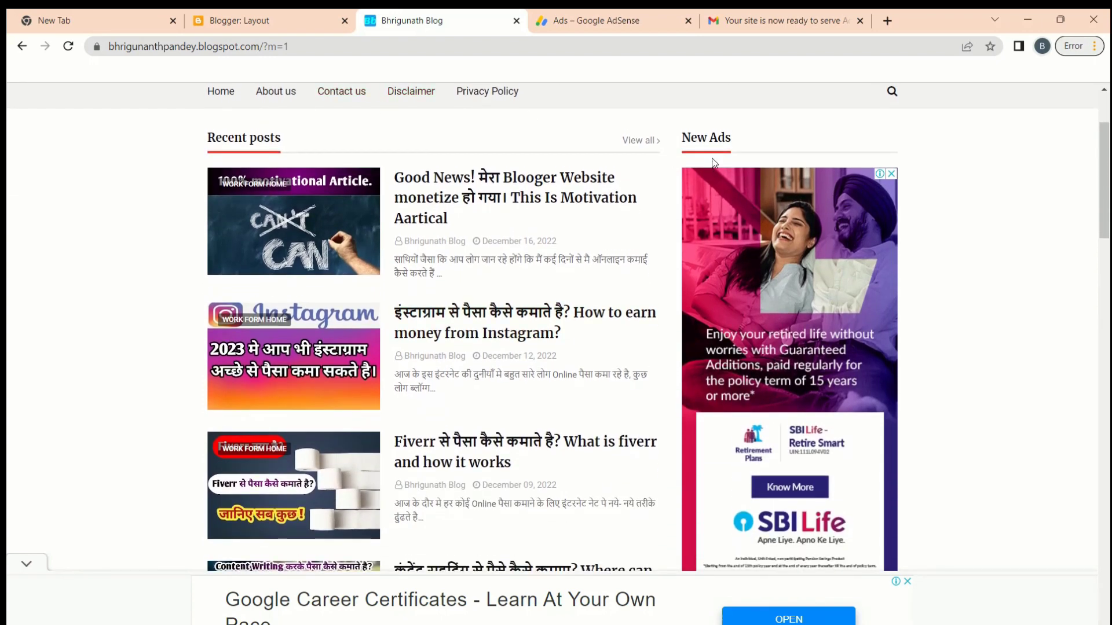
scroll(712, 163, down, 1)
scroll(718, 174, up, 1)
scroll(742, 303, down, 5)
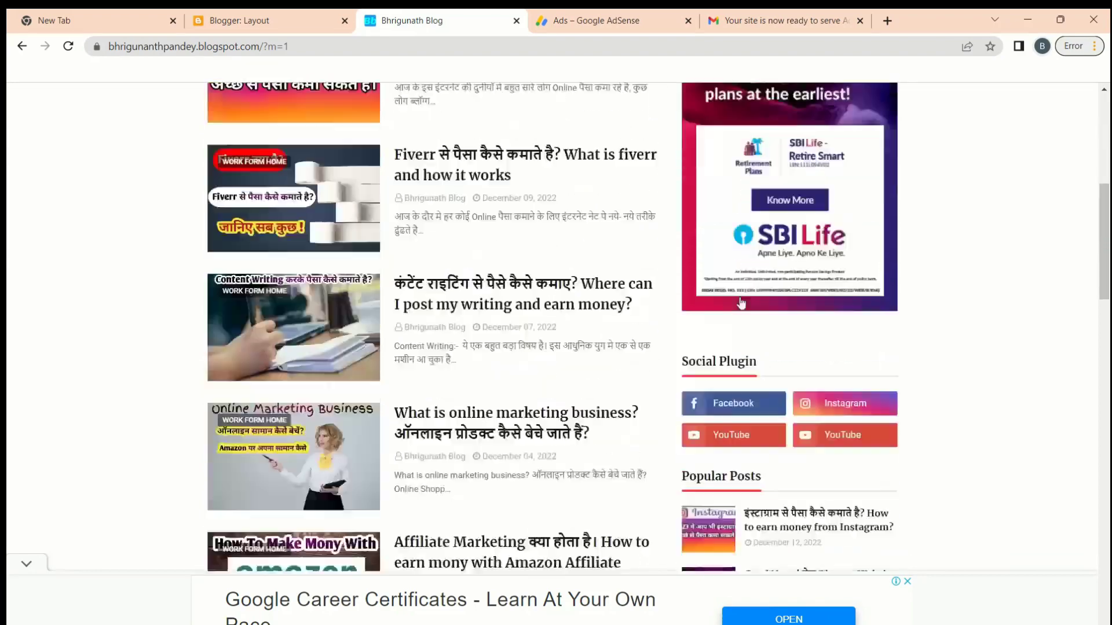
Inspect the sidebar ad between Categories and Tags on the live blog, along with the surrounding sections down to the archive list.
scroll(742, 303, down, 3)
scroll(753, 307, up, 1)
scroll(772, 317, down, 1)
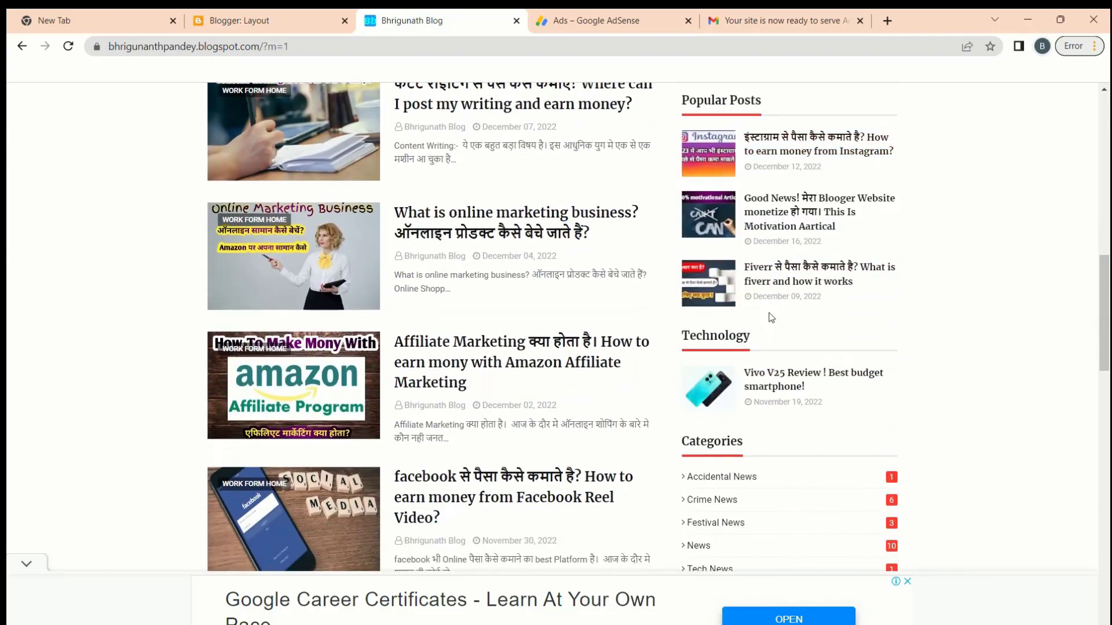
scroll(771, 317, down, 10)
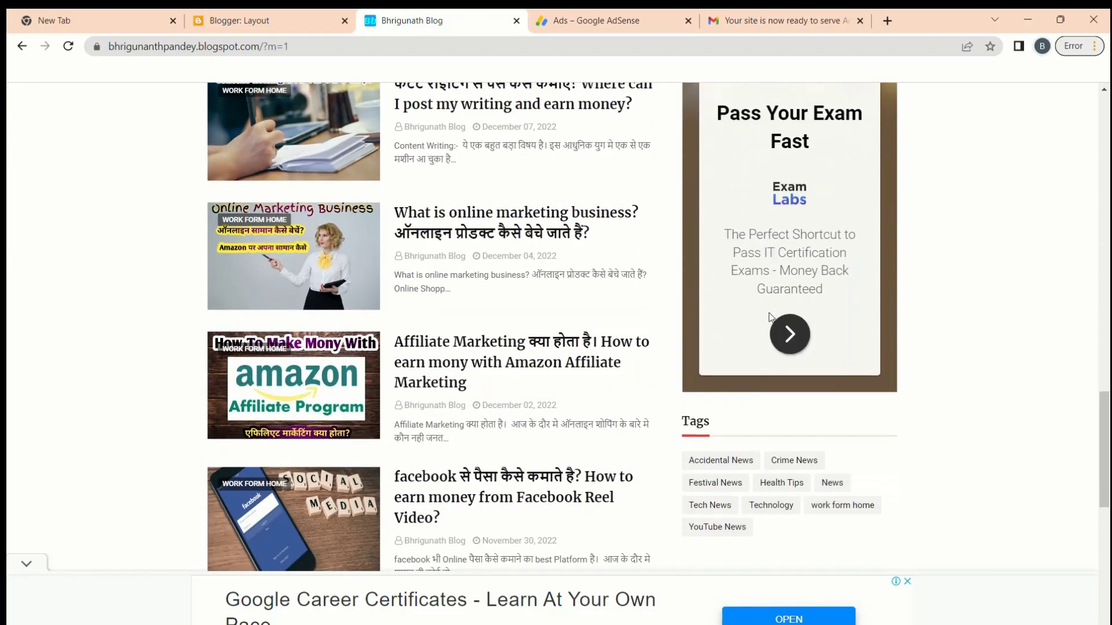
scroll(695, 405, up, 6)
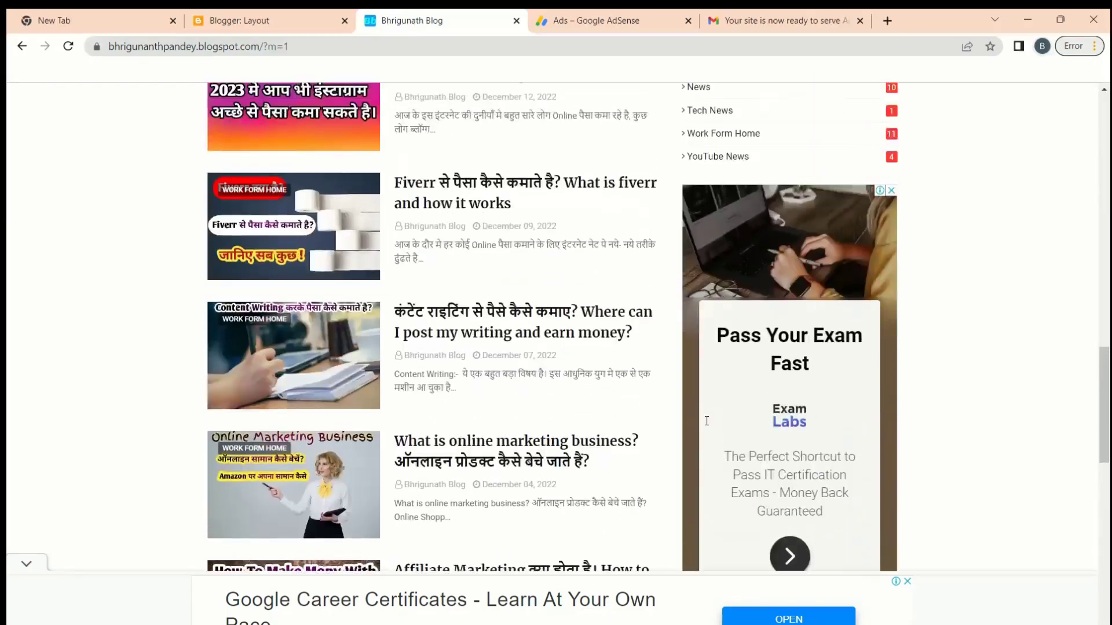
scroll(440, 429, down, 12)
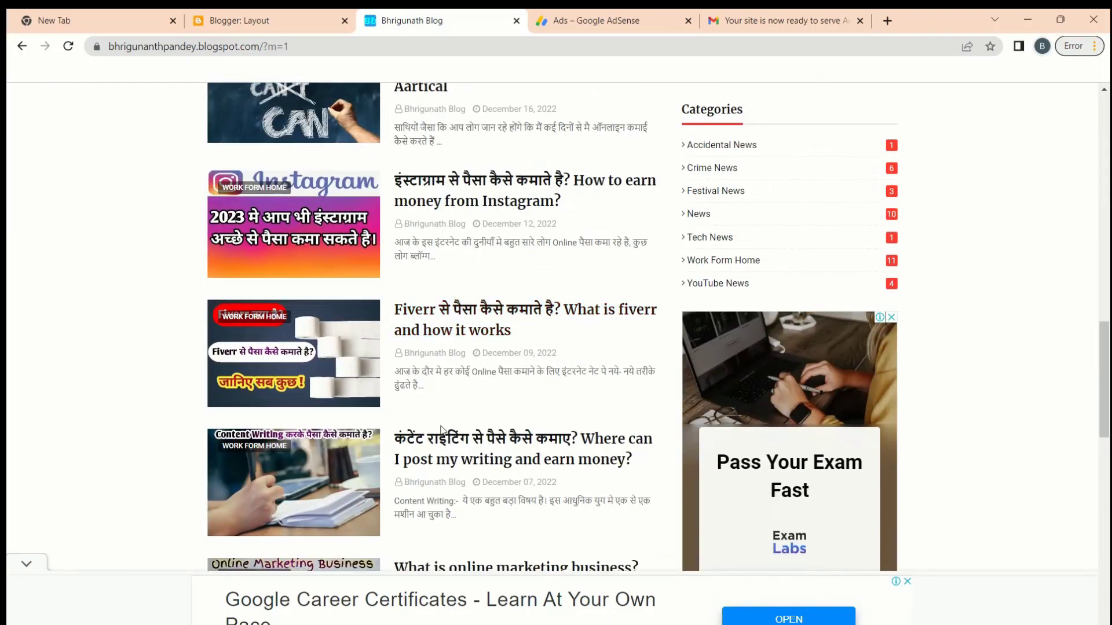
scroll(440, 429, up, 12)
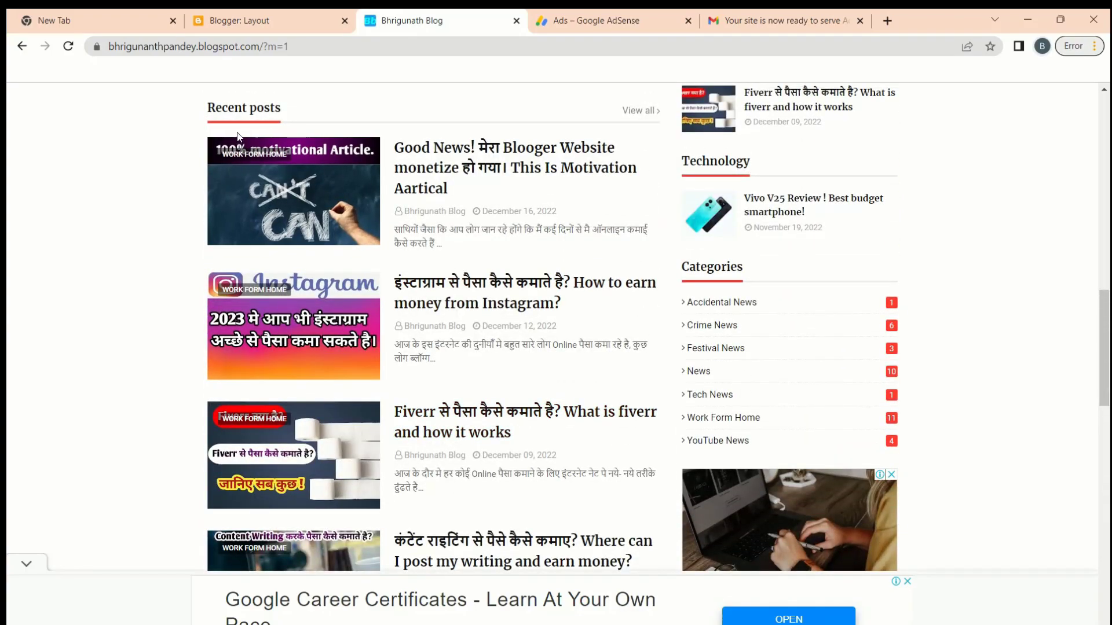
scroll(453, 427, down, 3)
scroll(453, 427, down, 6)
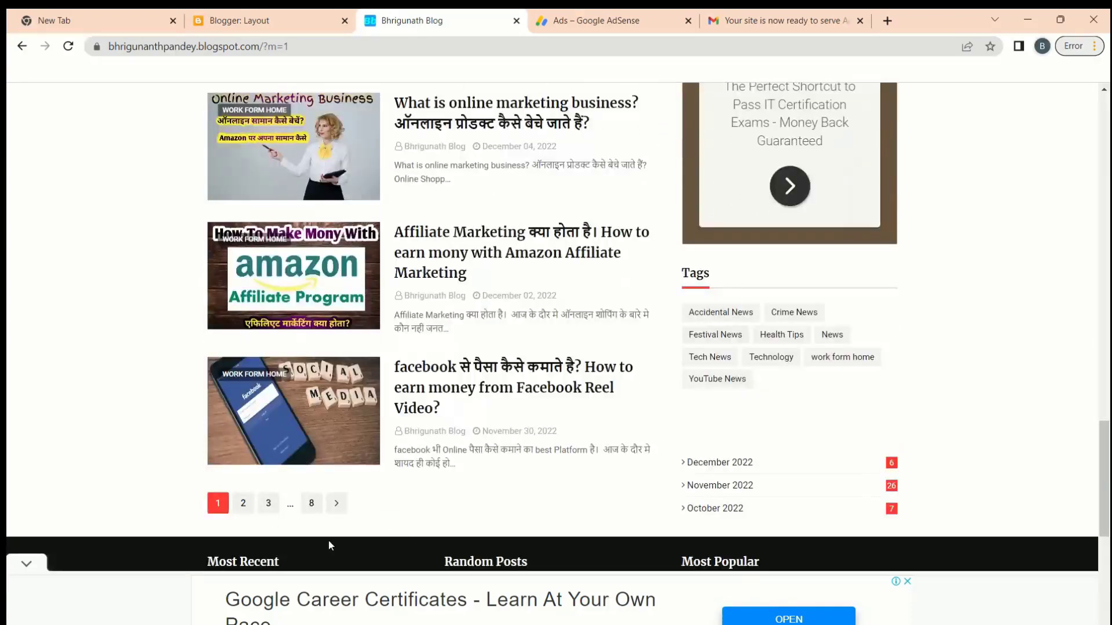
scroll(484, 206, up, 4)
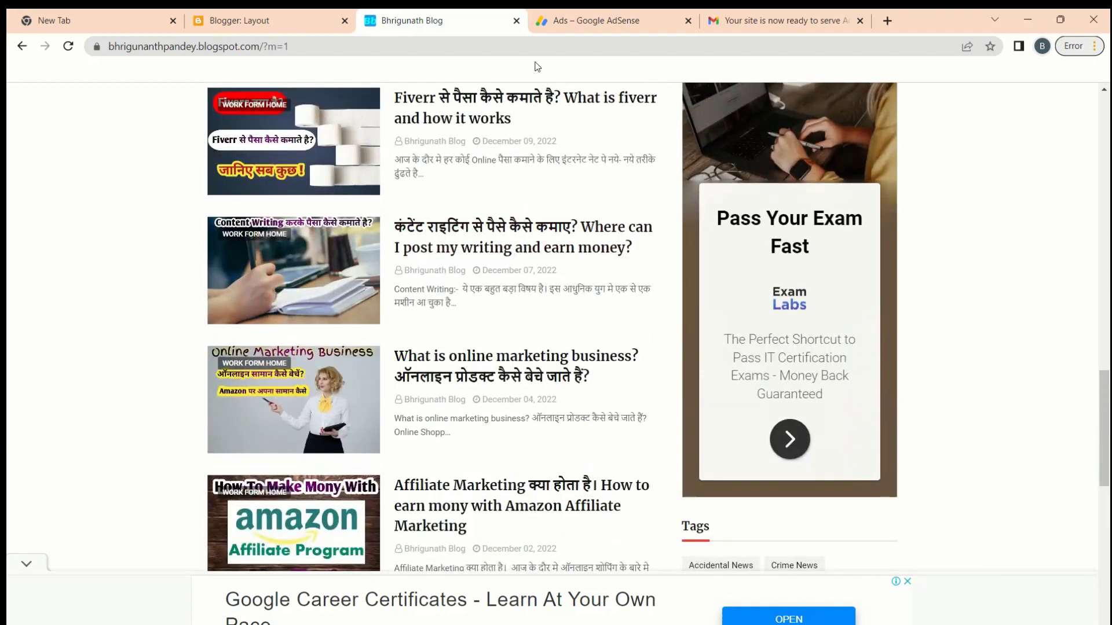
Review the Blogger Layout's upper sections, from the header and Hot Posts areas down to Featured Posts 01 and the right sidebars.
click(278, 20)
scroll(371, 350, down, 3)
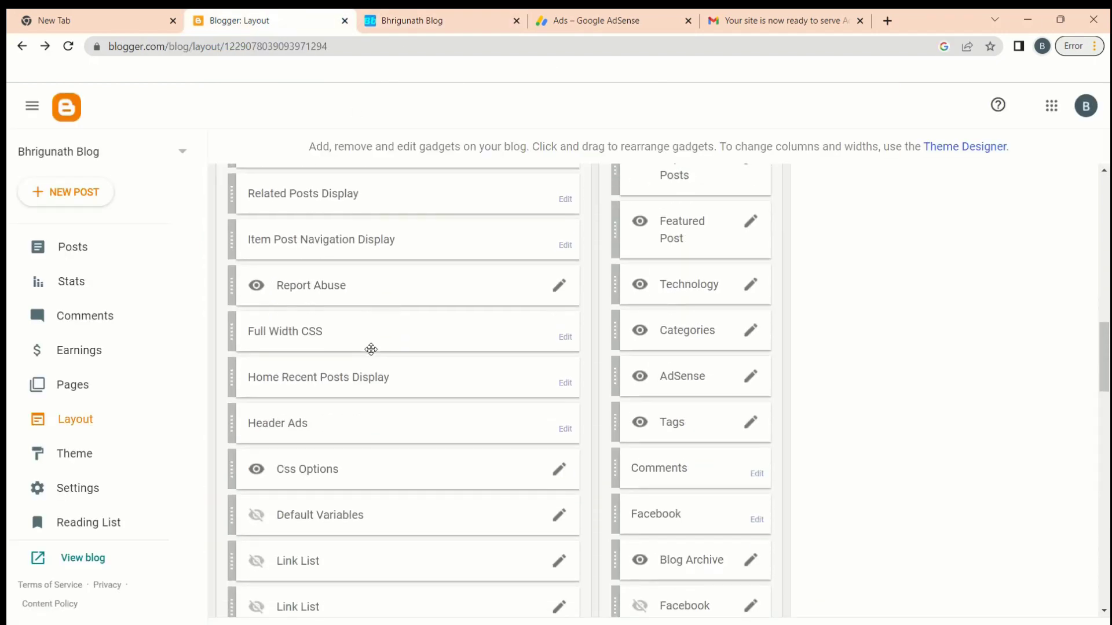
scroll(371, 350, up, 5)
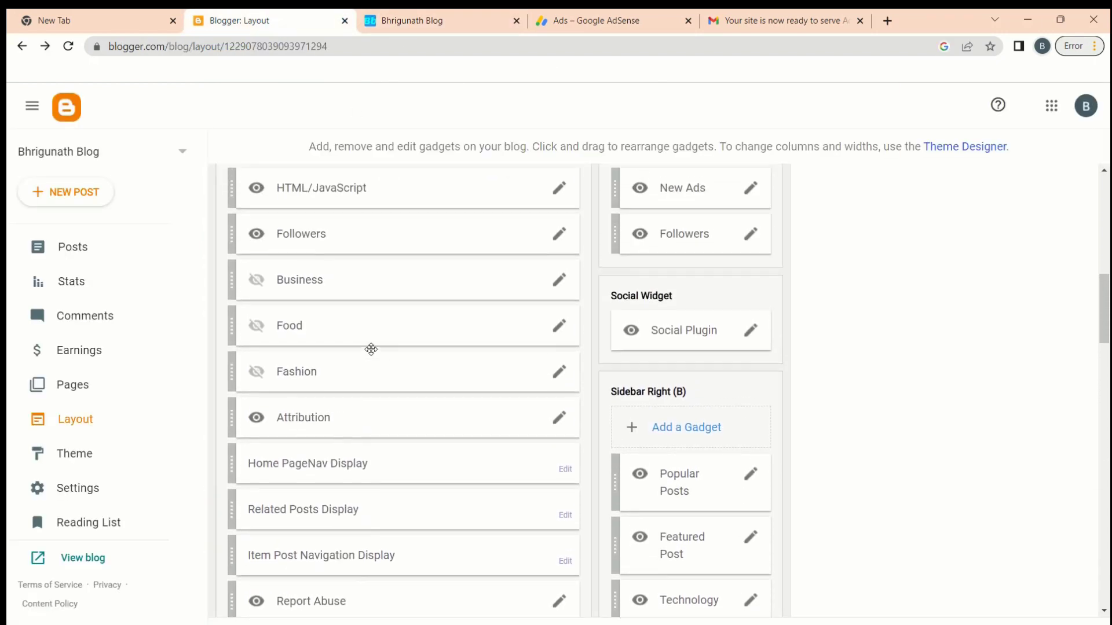
scroll(372, 349, up, 5)
scroll(372, 355, down, 3)
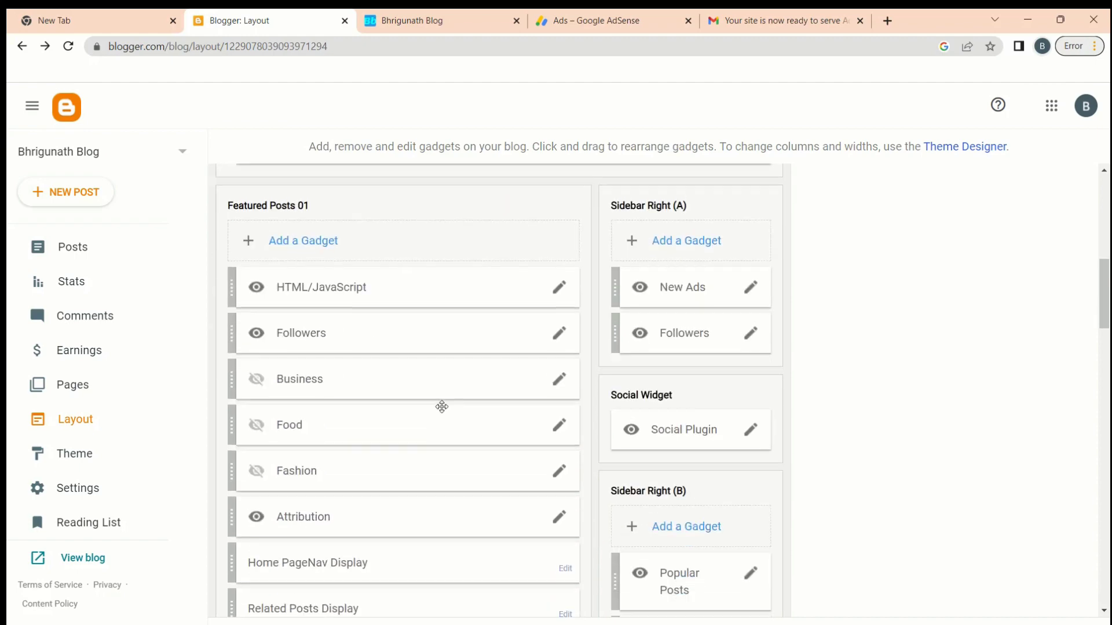
scroll(442, 407, up, 6)
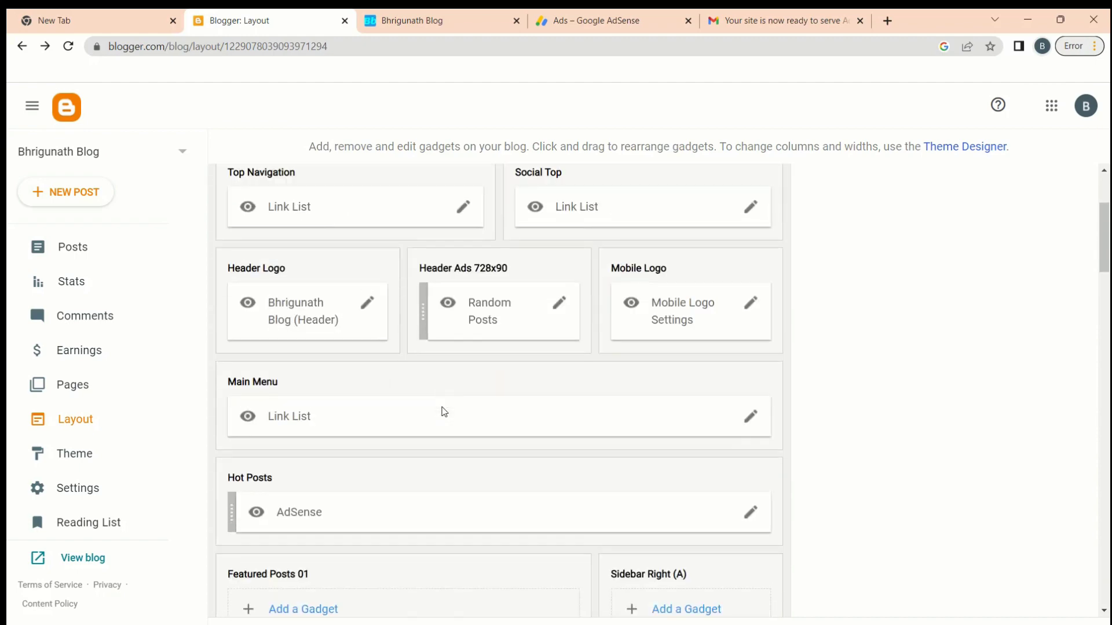
scroll(444, 412, up, 2)
Examine the gadgets in the Main Posts and Featured Posts 02 sections of the Layout.
scroll(757, 461, down, 20)
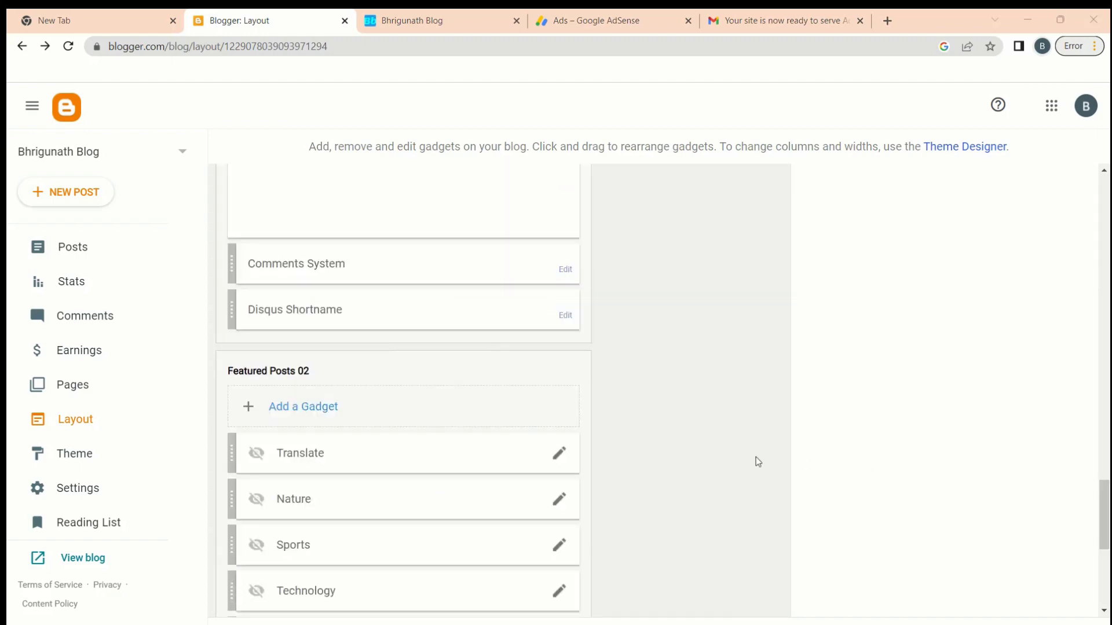
scroll(665, 408, up, 6)
scroll(341, 344, down, 2)
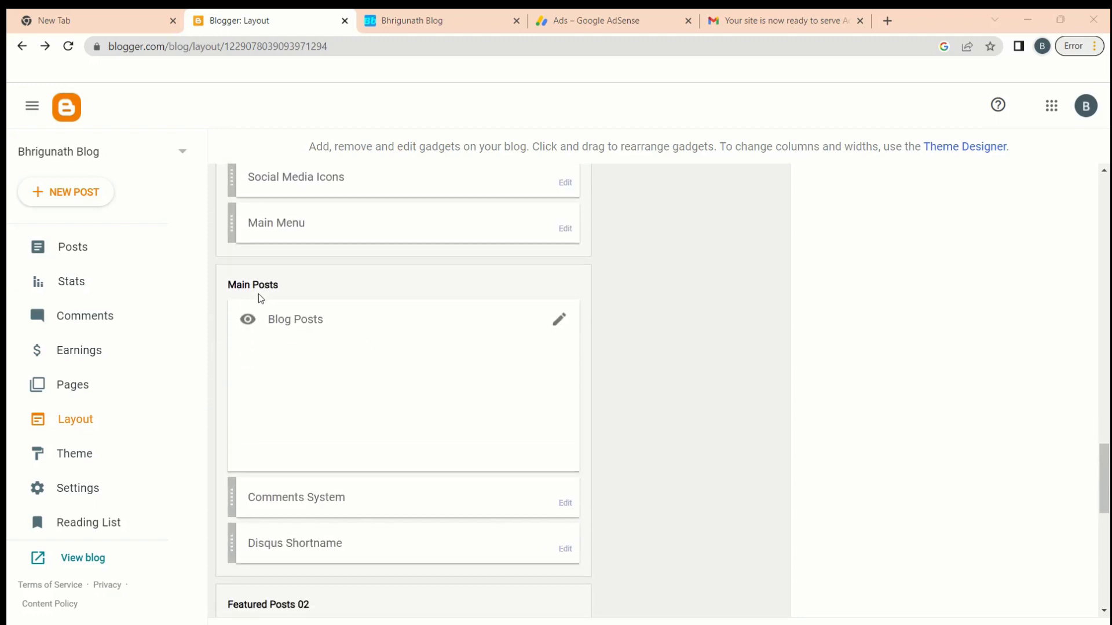
scroll(377, 382, down, 4)
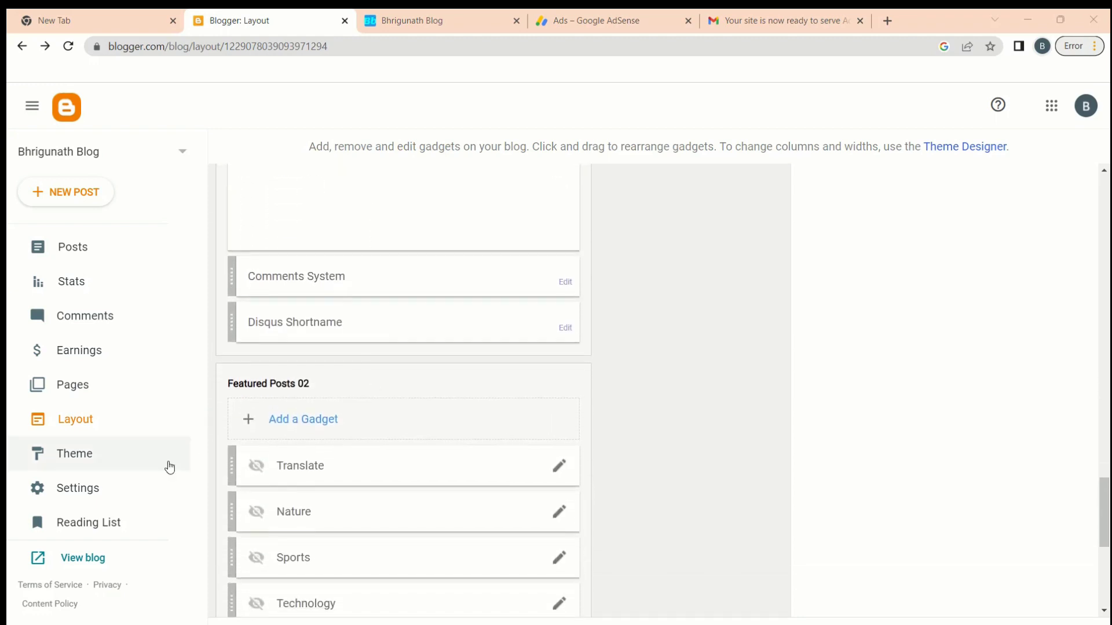
scroll(385, 491, up, 4)
scroll(307, 458, down, 1)
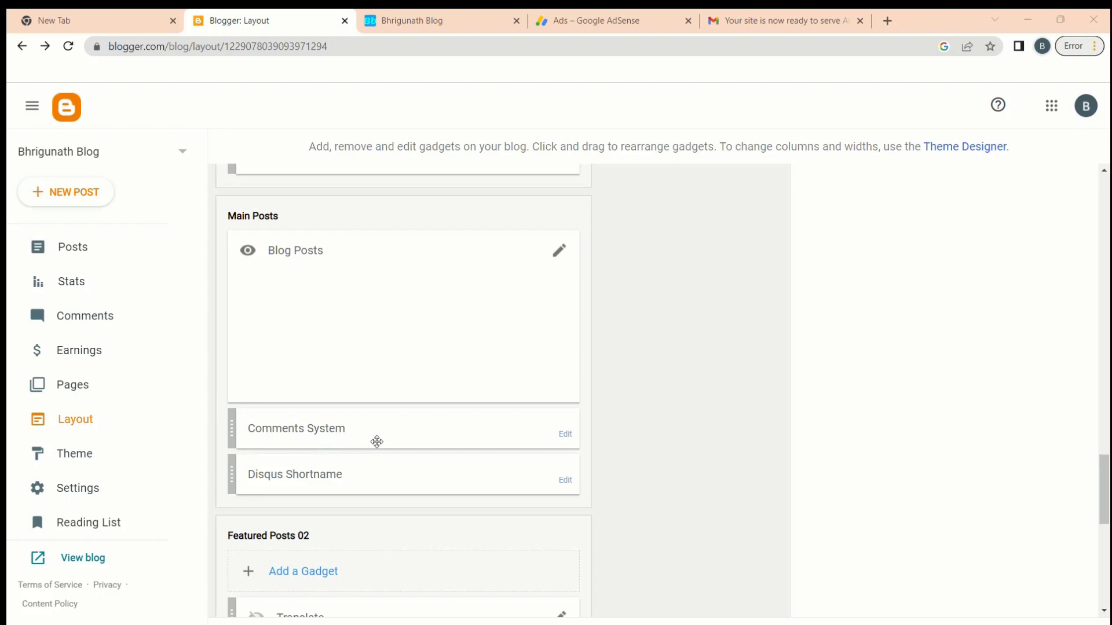
scroll(491, 318, down, 5)
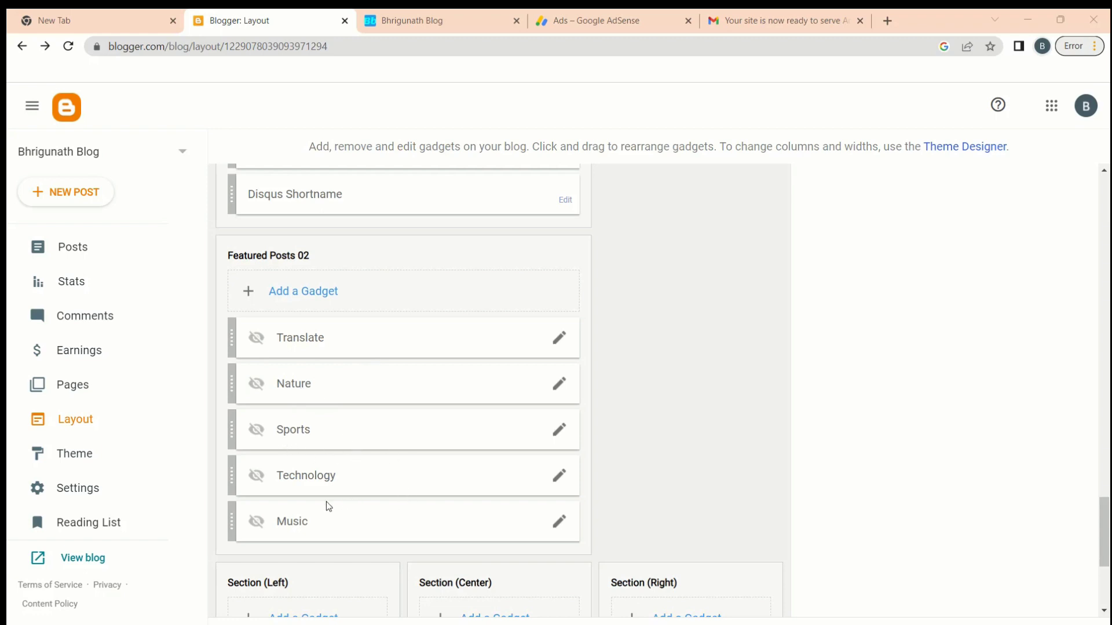
Remove the hidden Translate gadget from the Featured Posts 02 section.
click(560, 343)
click(560, 335)
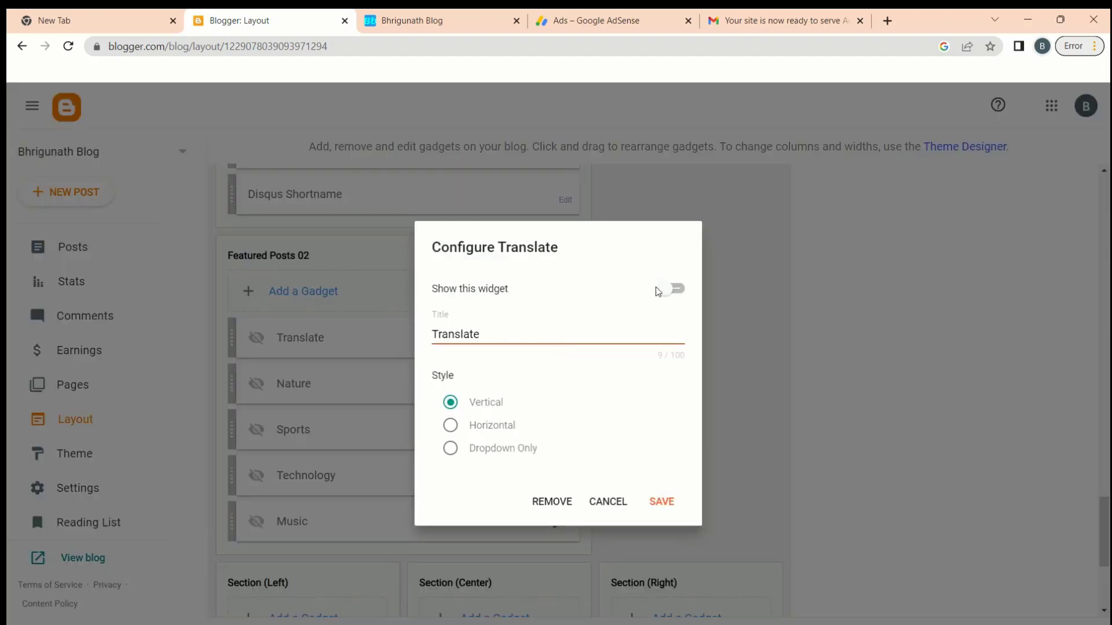
click(549, 500)
click(652, 412)
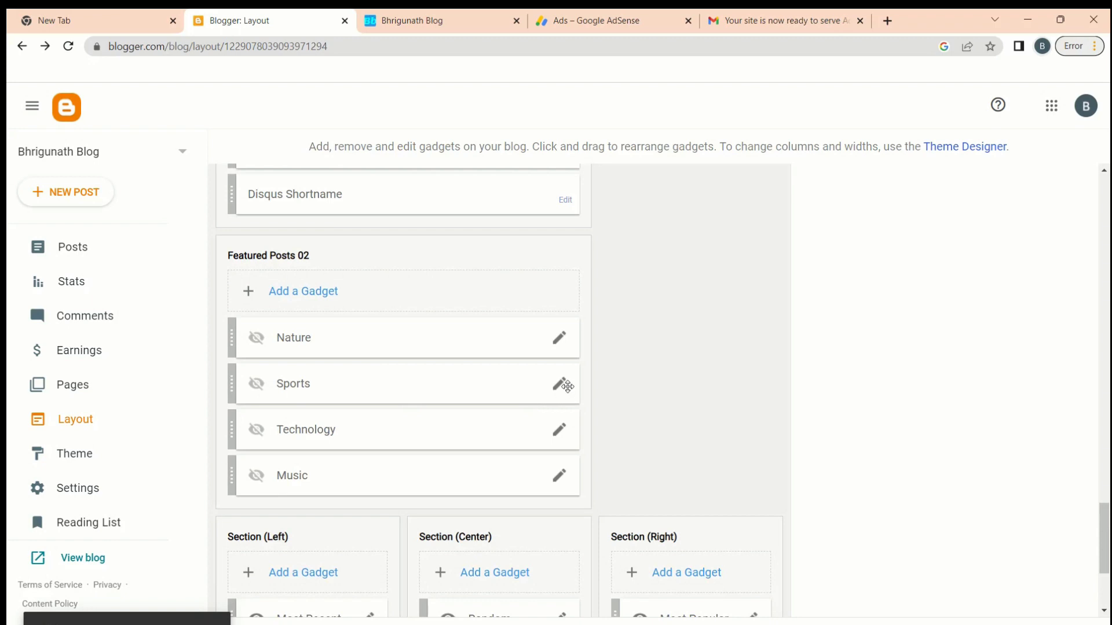
Remove the hidden Sports gadget from the Featured Posts 02 section.
click(558, 385)
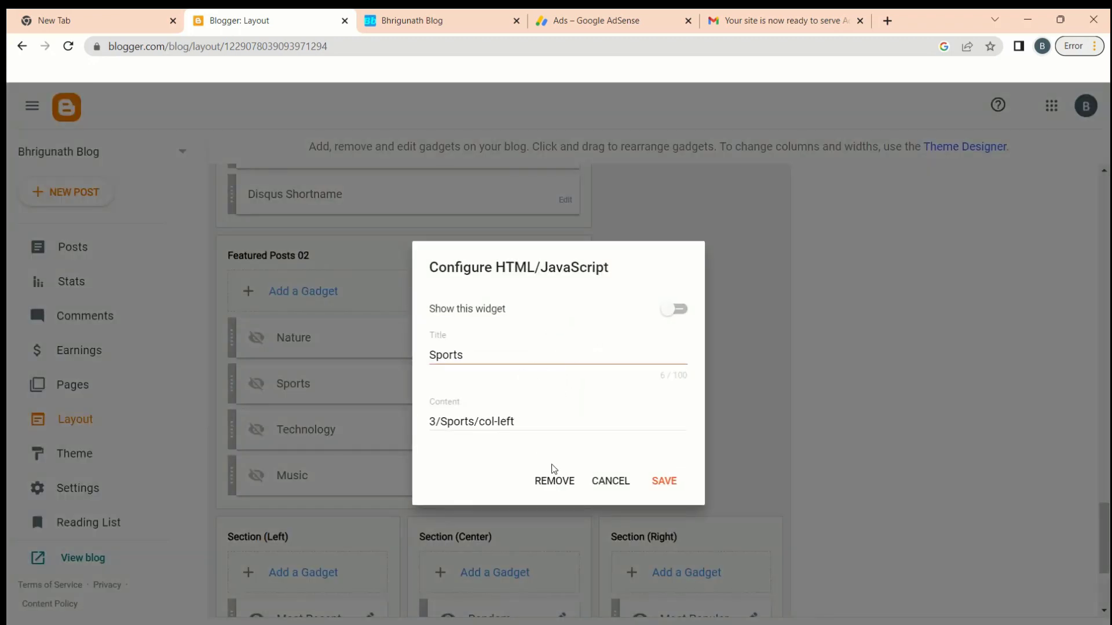
click(555, 480)
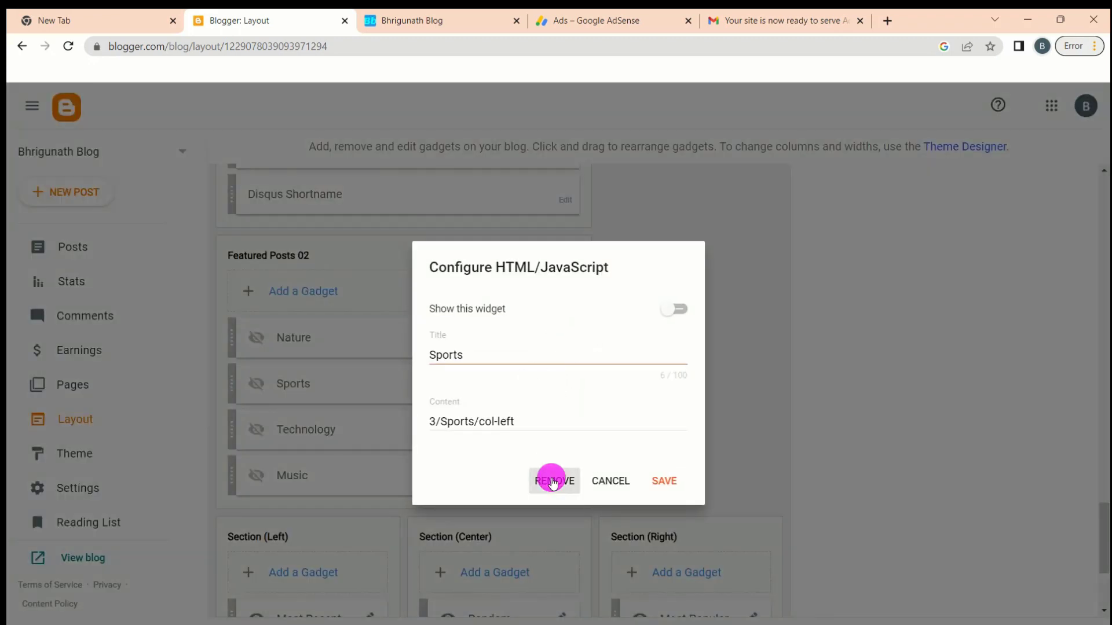
click(653, 416)
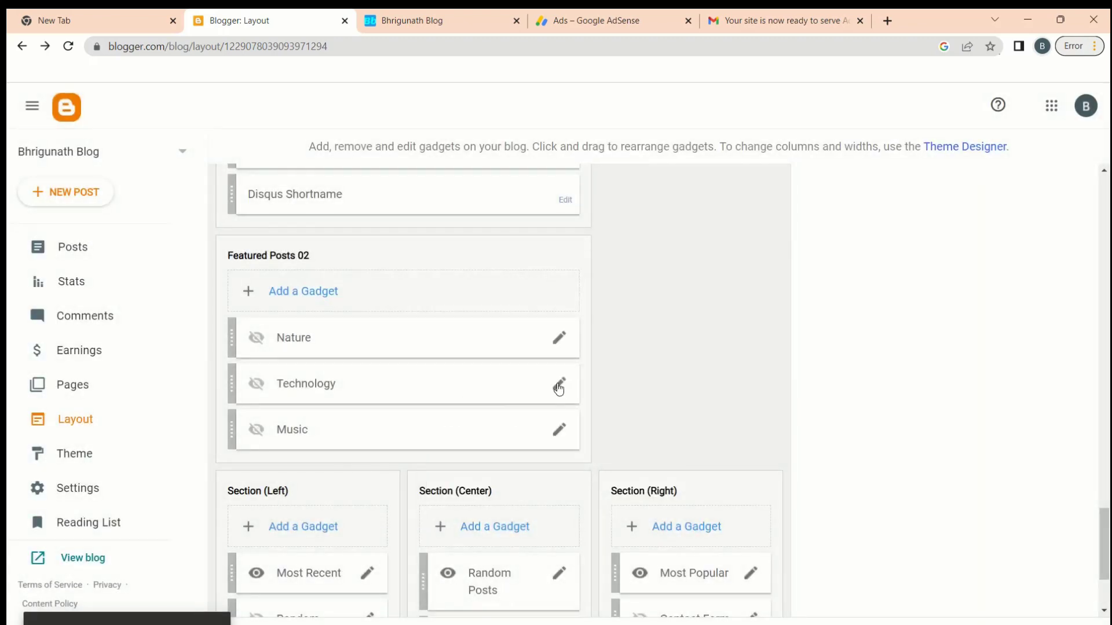
Remove the hidden Technology gadget from the Featured Posts 02 section.
click(559, 387)
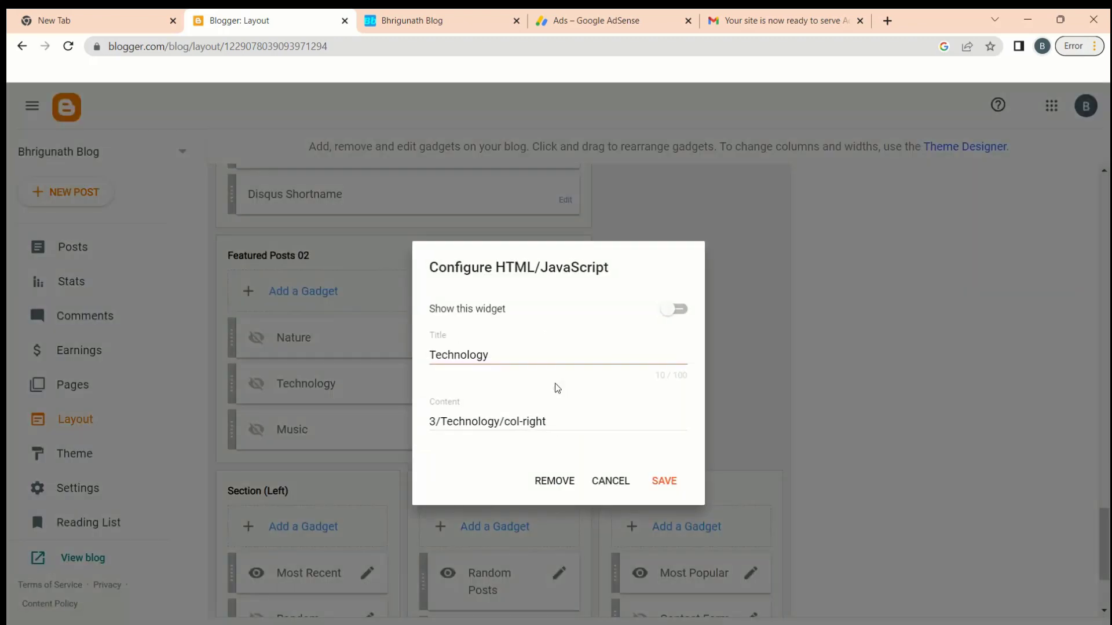
click(553, 480)
click(647, 414)
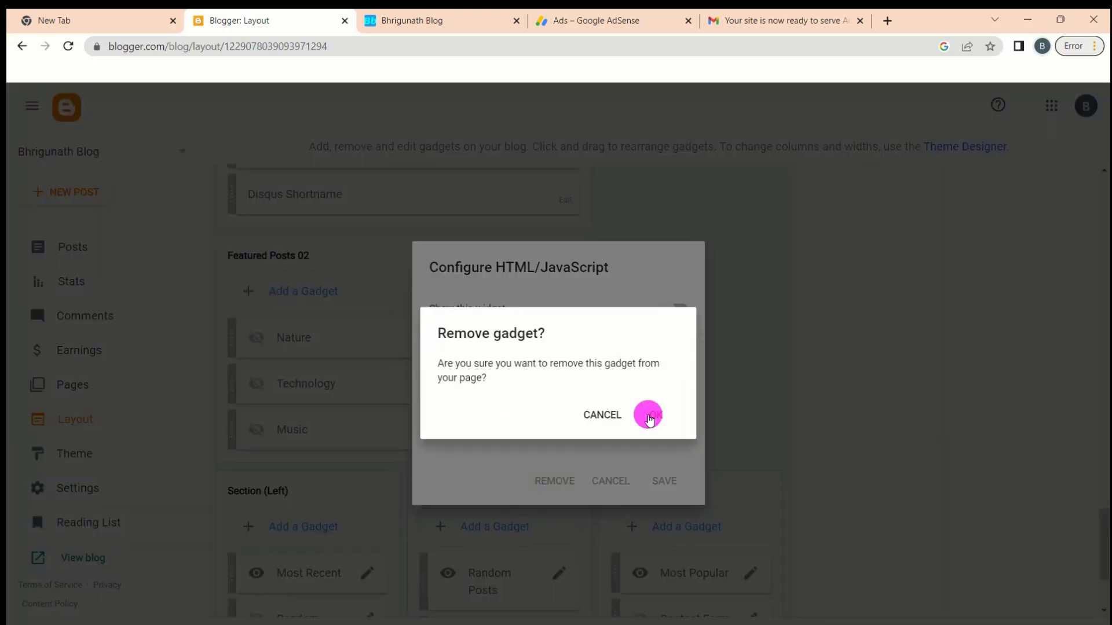
scroll(384, 402, up, 15)
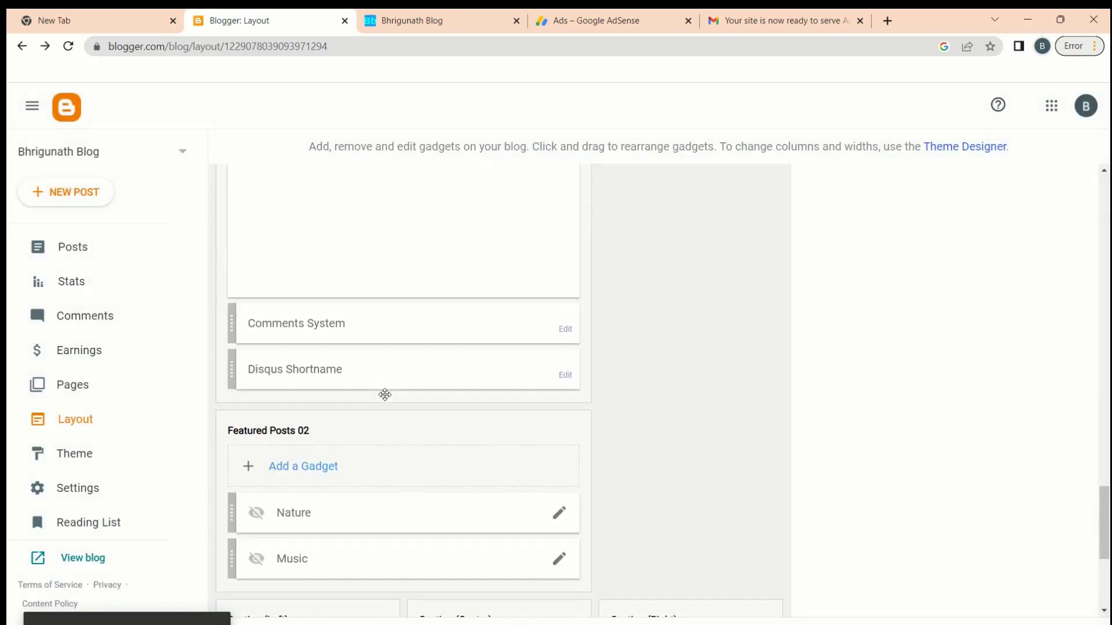
scroll(387, 318, up, 3)
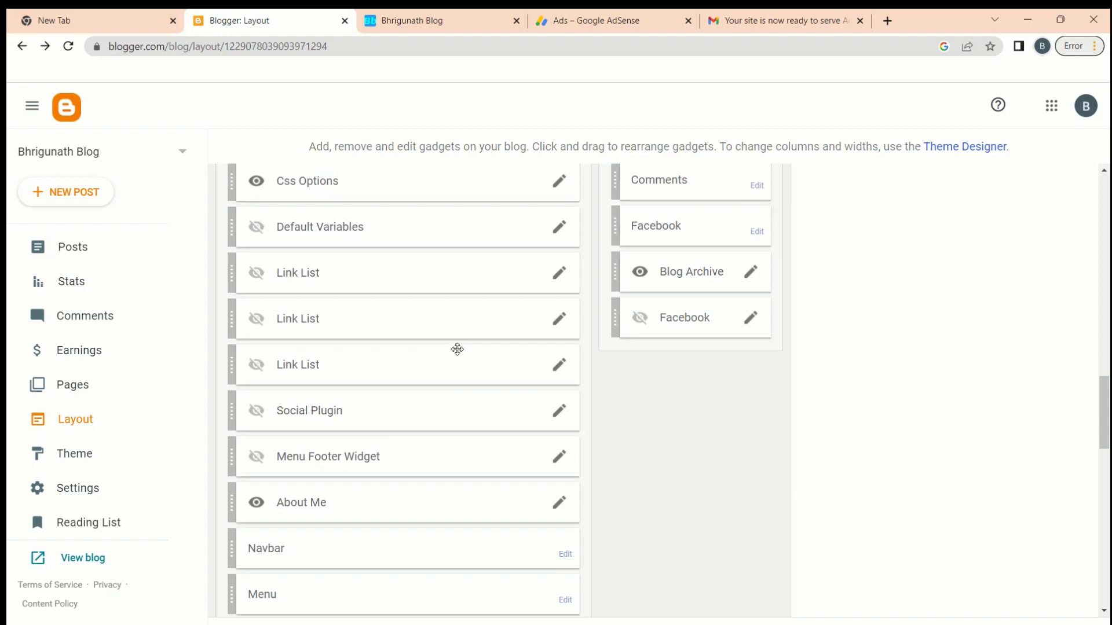
Remove the Default Variables link list gadget from the Featured Posts 01 section of the layout.
scroll(548, 291, down, 3)
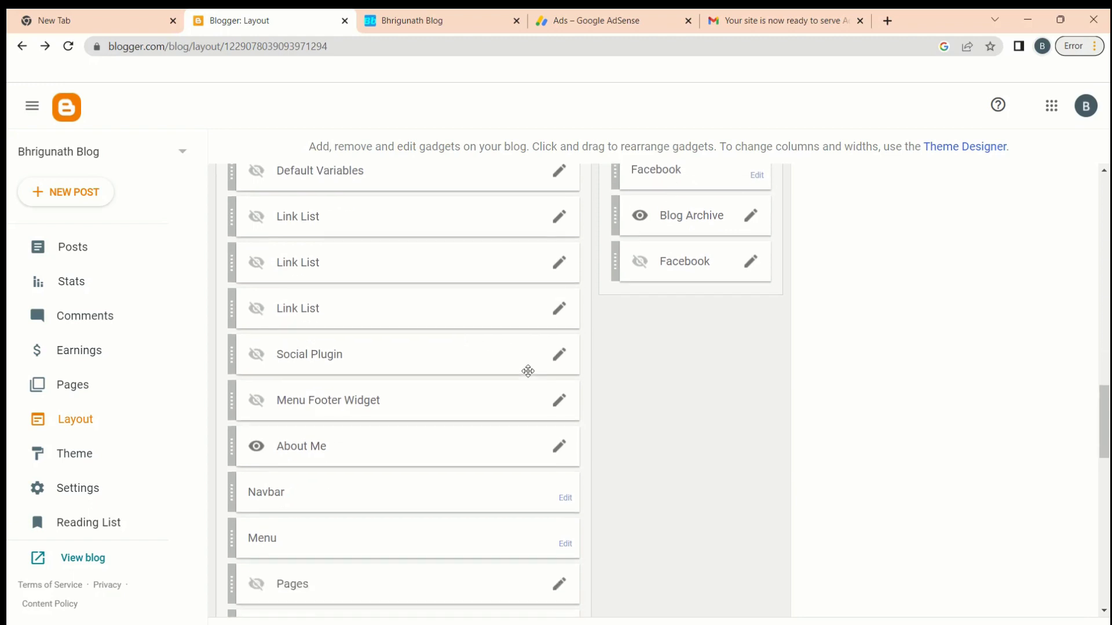
scroll(555, 331, down, 2)
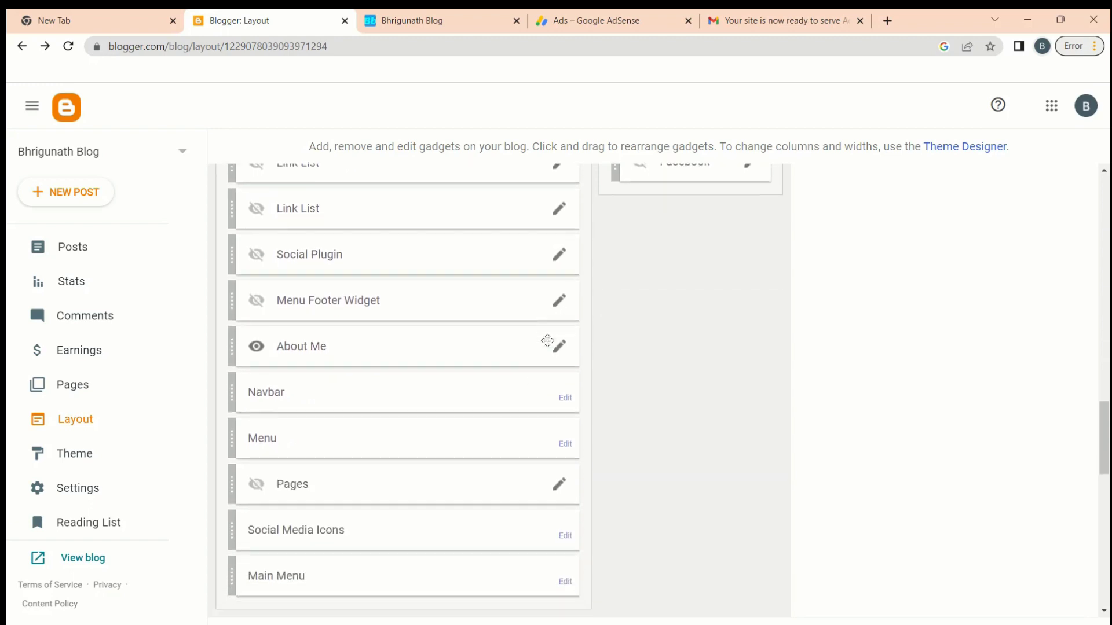
scroll(546, 357, down, 1)
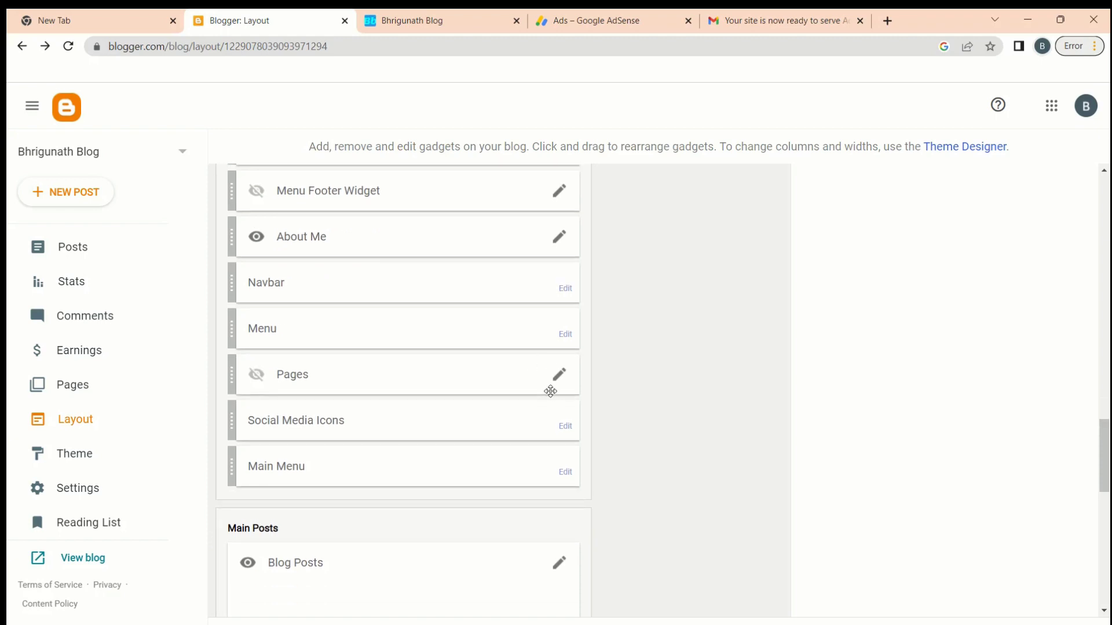
scroll(501, 443, down, 1)
scroll(502, 441, up, 6)
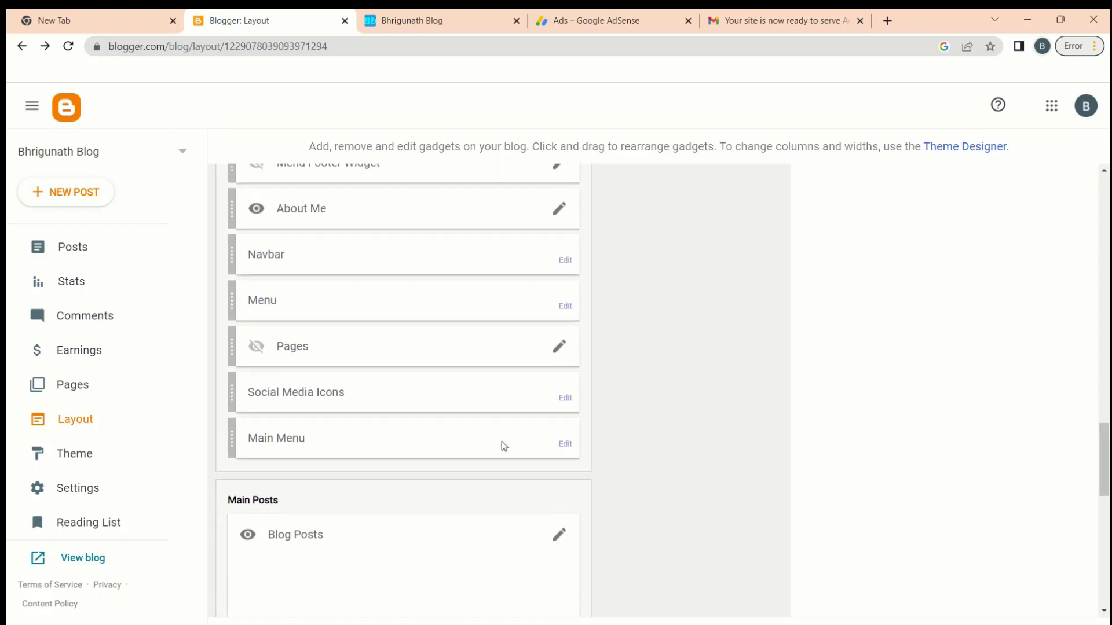
click(560, 435)
click(562, 564)
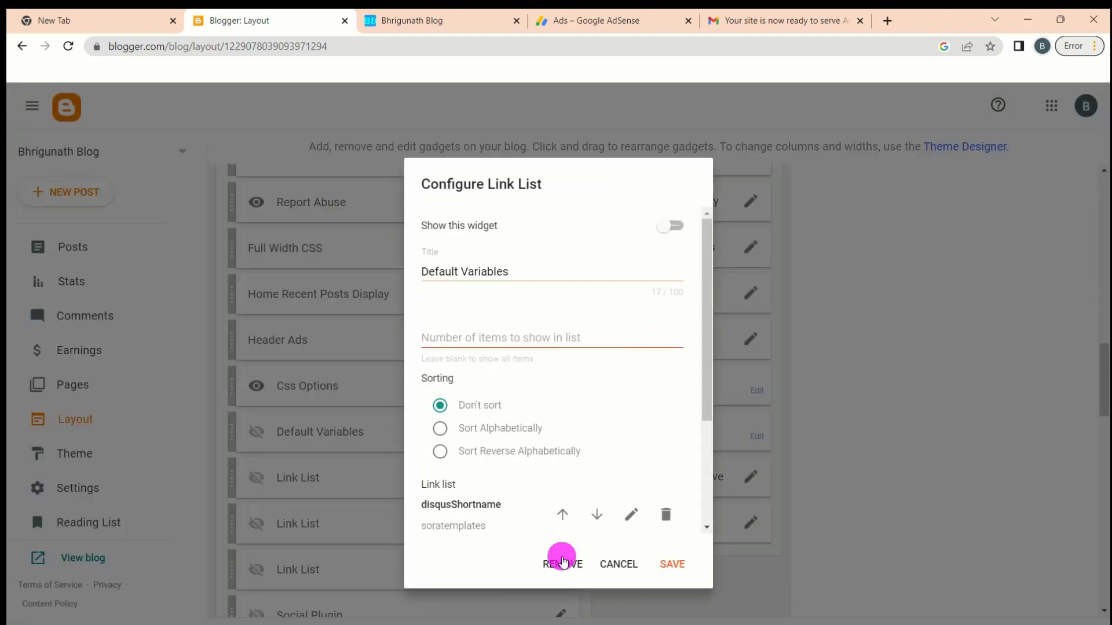
click(650, 416)
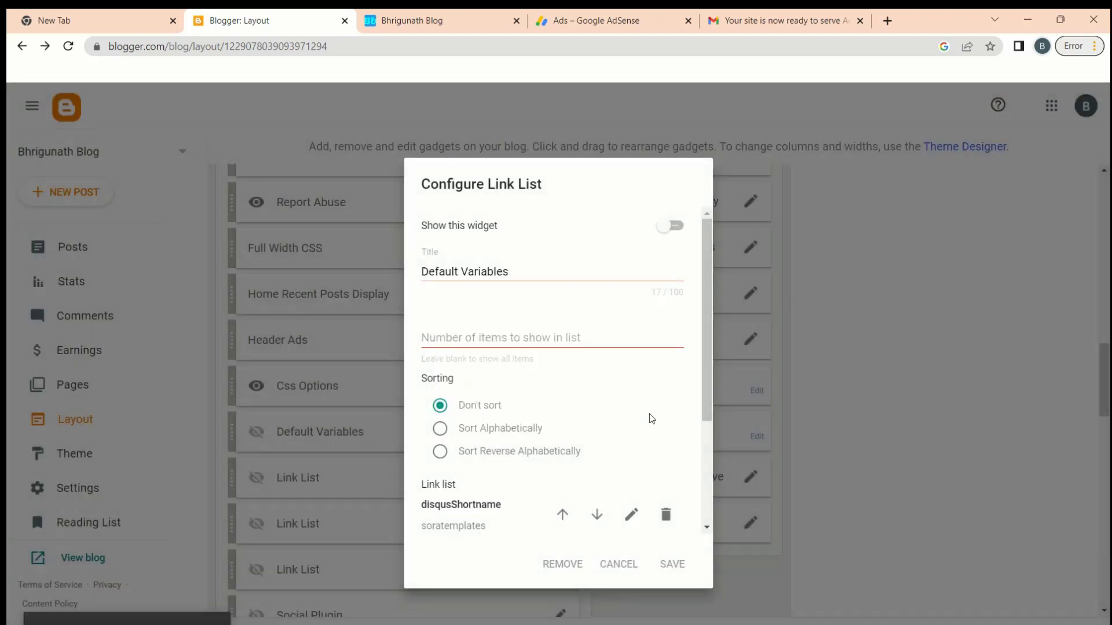
Look through the list of gadgets that can be added to the Featured Posts 01 section, and close it without adding one.
scroll(435, 440, up, 3)
scroll(430, 450, down, 1)
scroll(430, 449, up, 6)
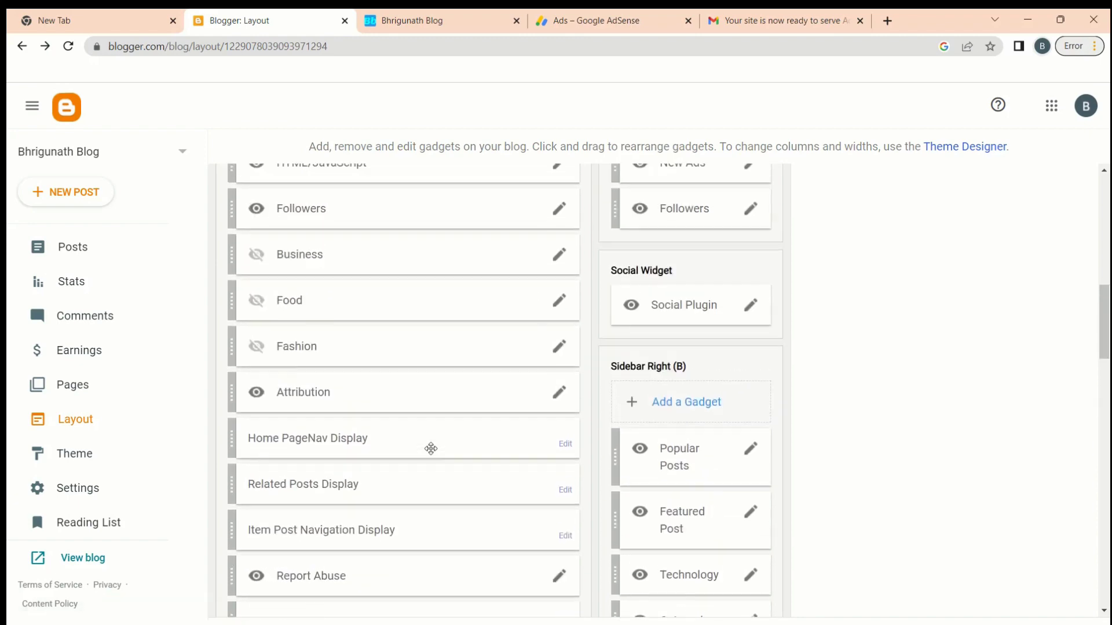
scroll(360, 342, down, 1)
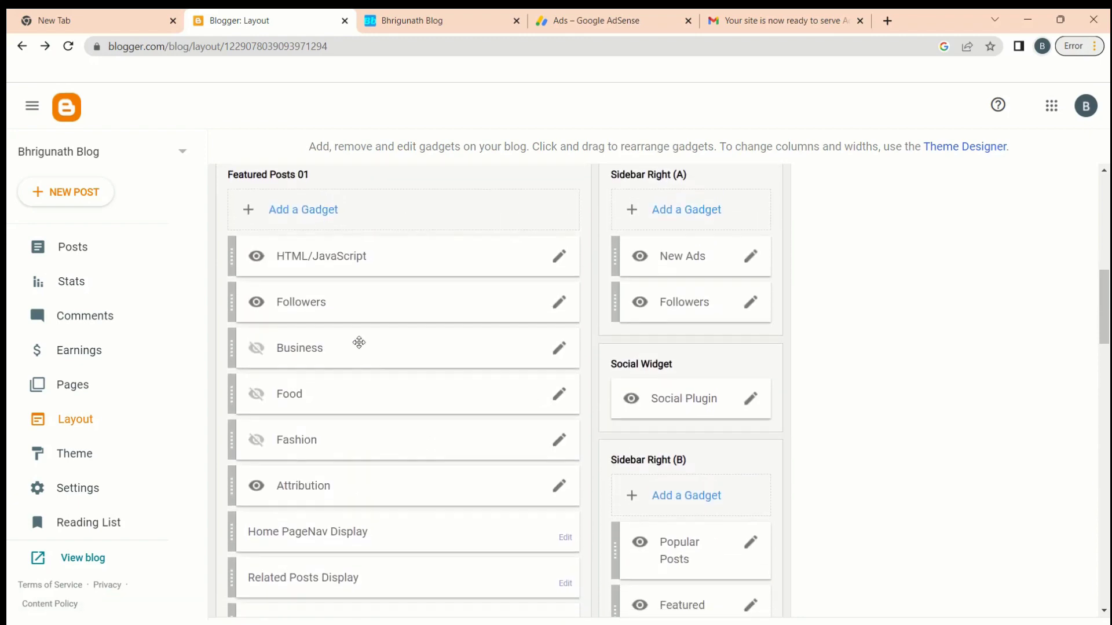
click(304, 217)
scroll(536, 483, down, 2)
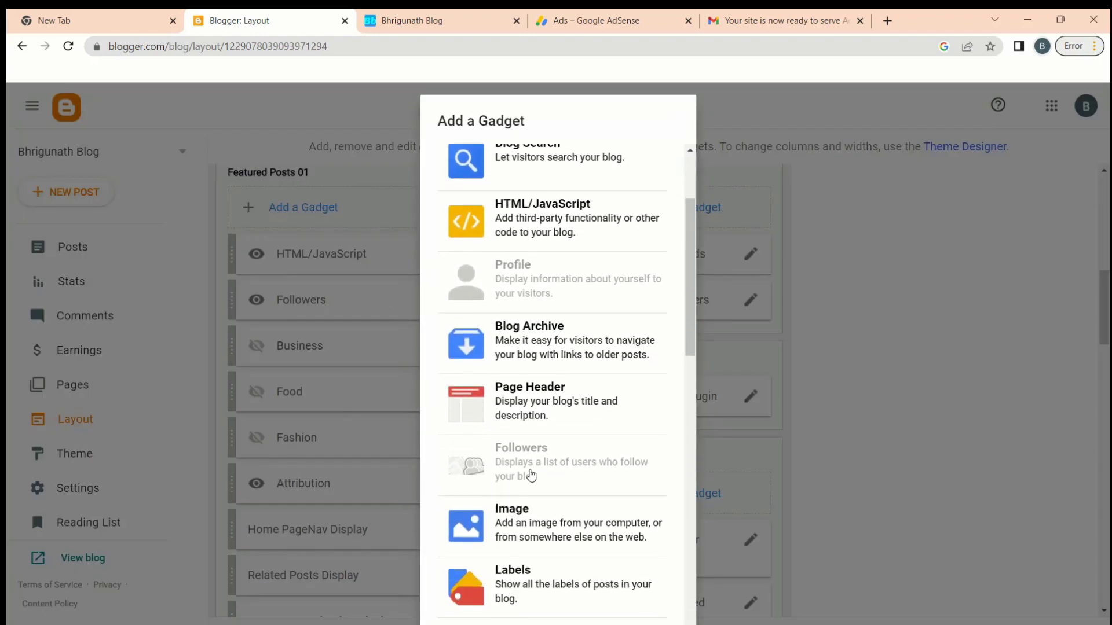
scroll(531, 475, down, 10)
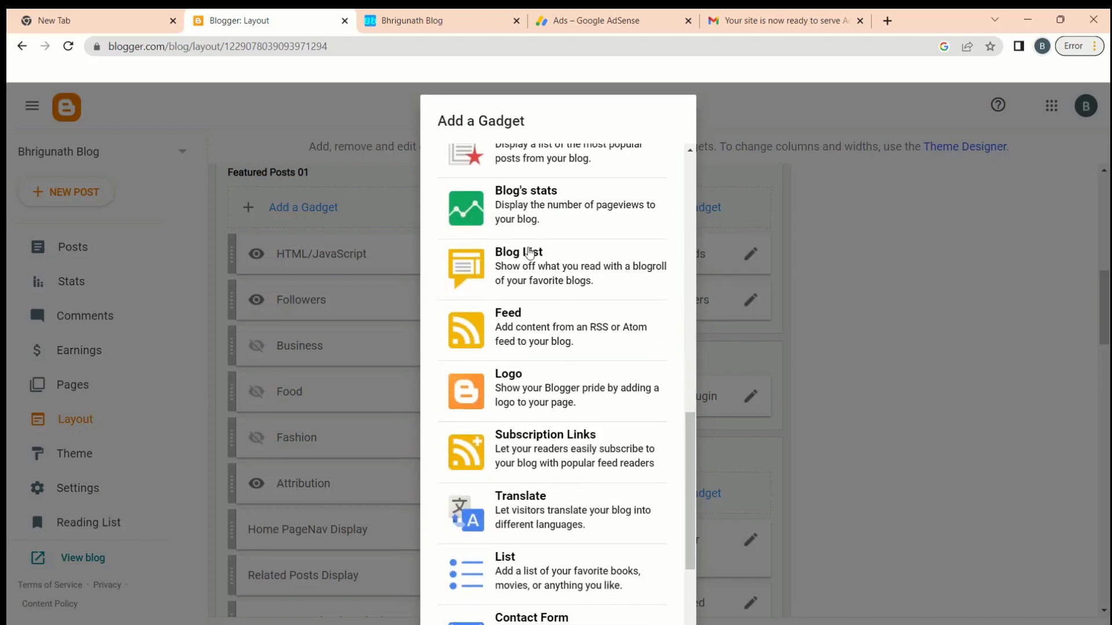
scroll(554, 481, down, 4)
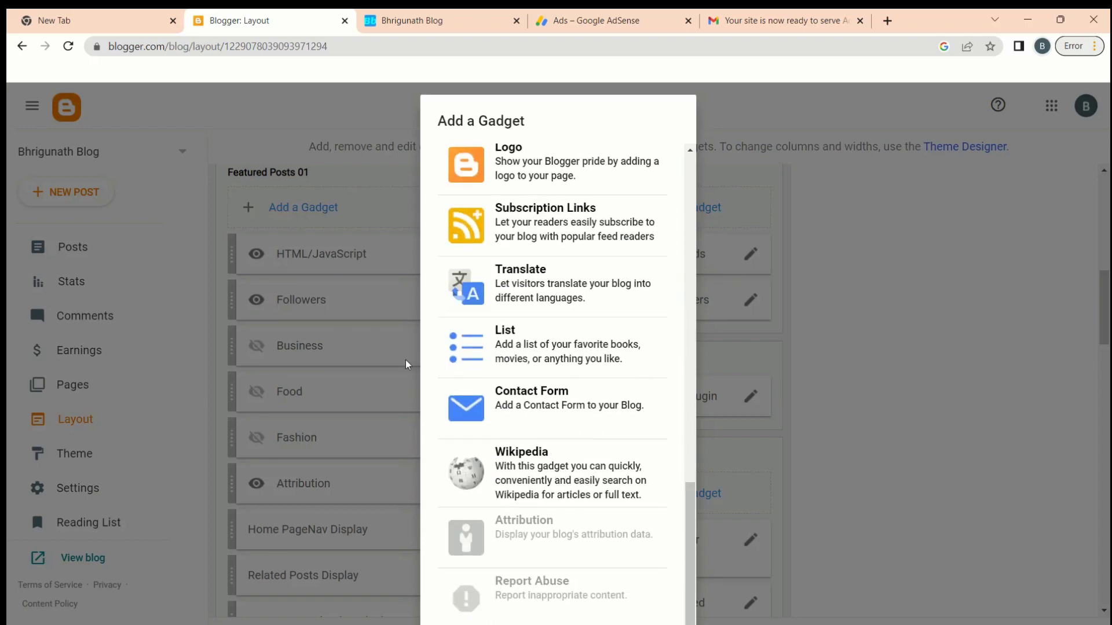
click(363, 317)
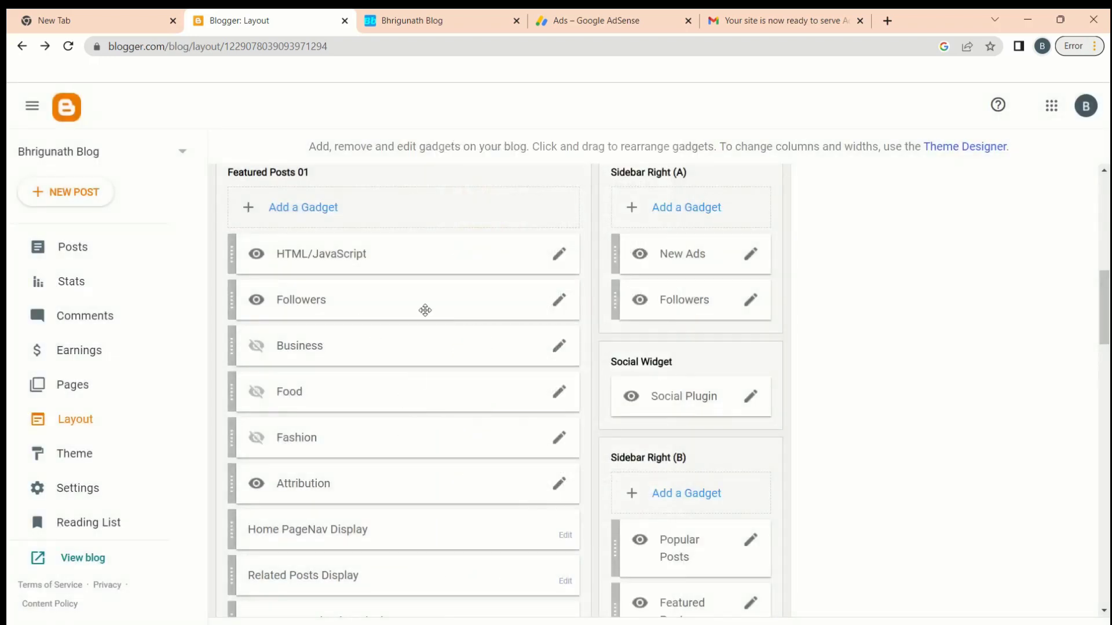
Examine the layout sections below Featured Posts 01 and the corresponding lower part of the live blog page.
scroll(487, 414, down, 10)
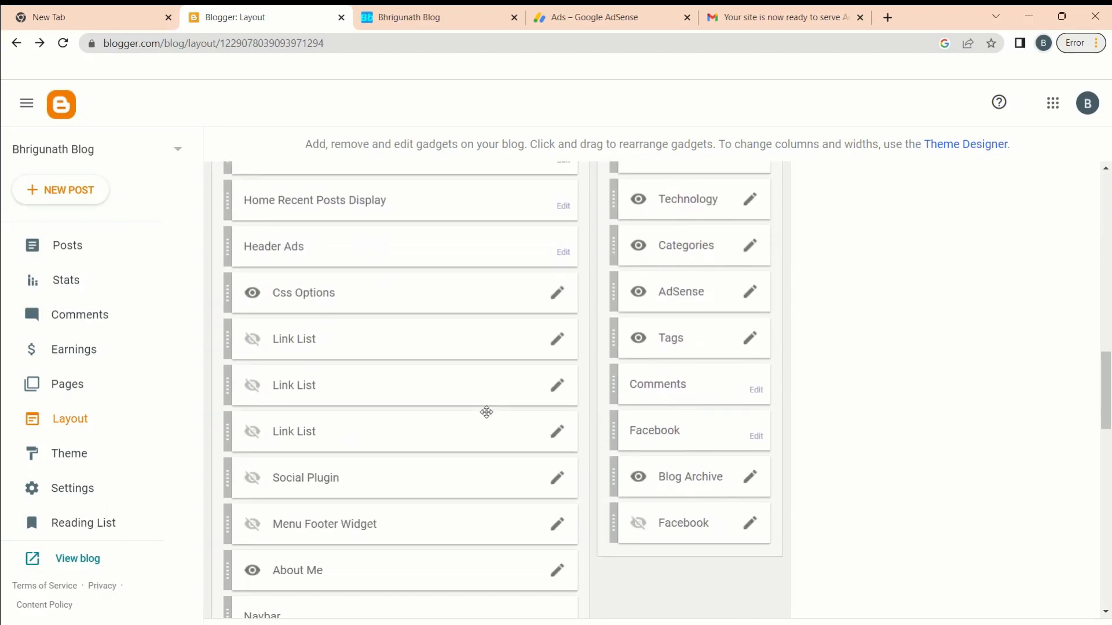
scroll(487, 413, down, 8)
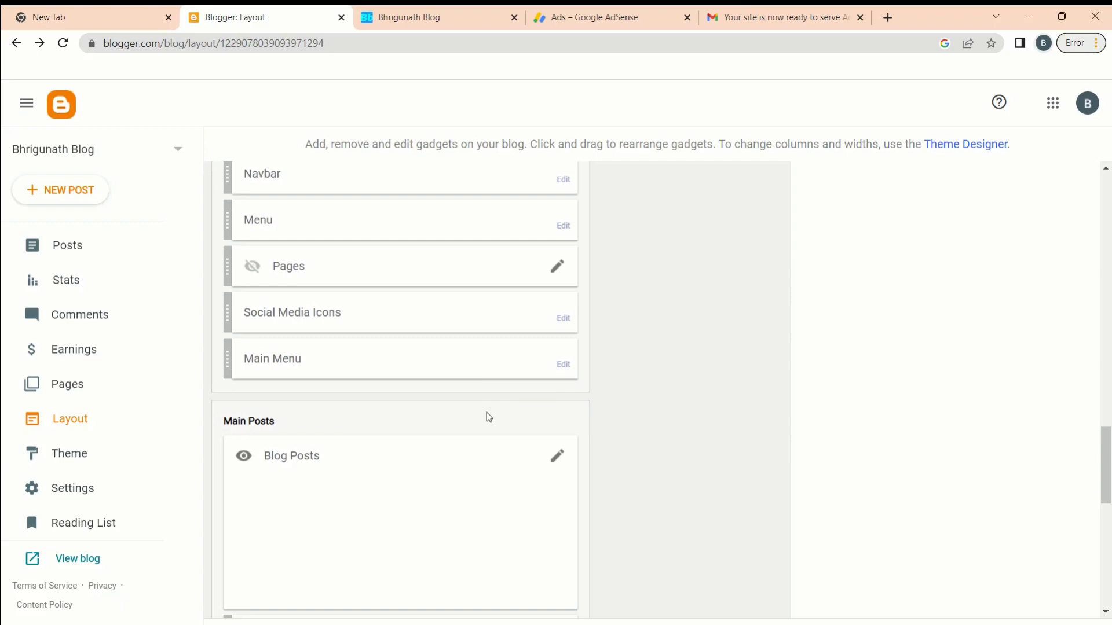
scroll(489, 417, down, 10)
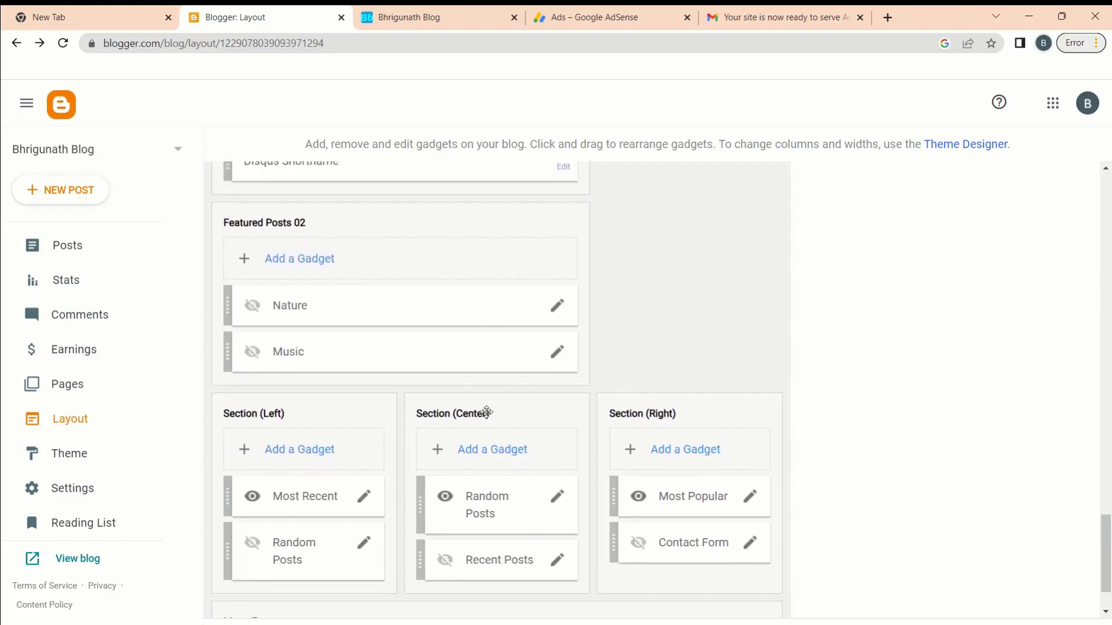
click(459, 19)
scroll(327, 488, down, 4)
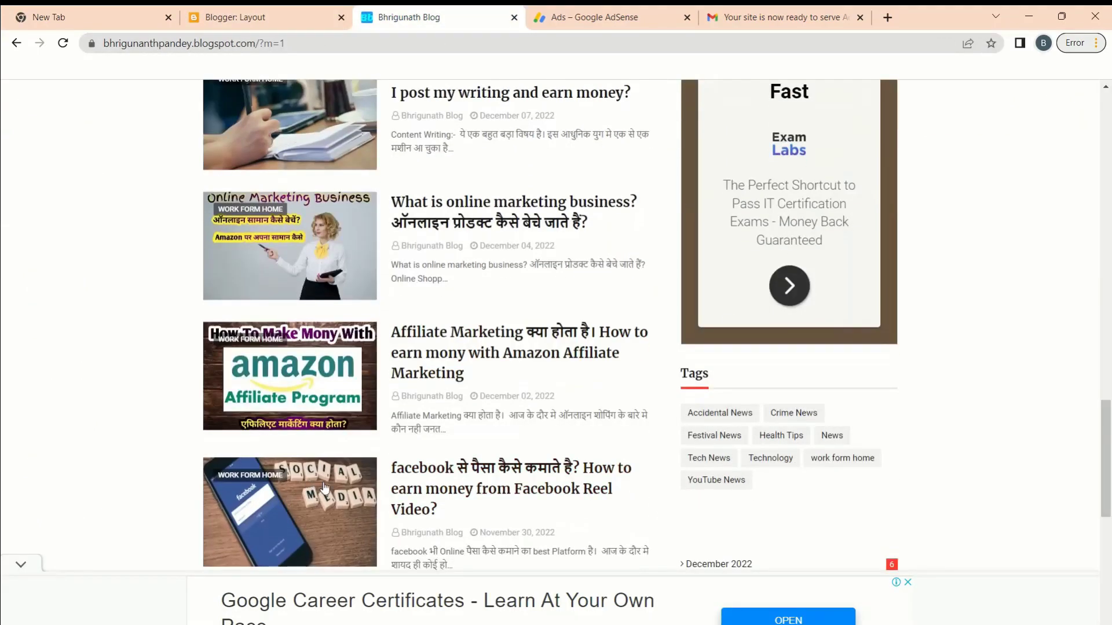
scroll(327, 488, down, 1)
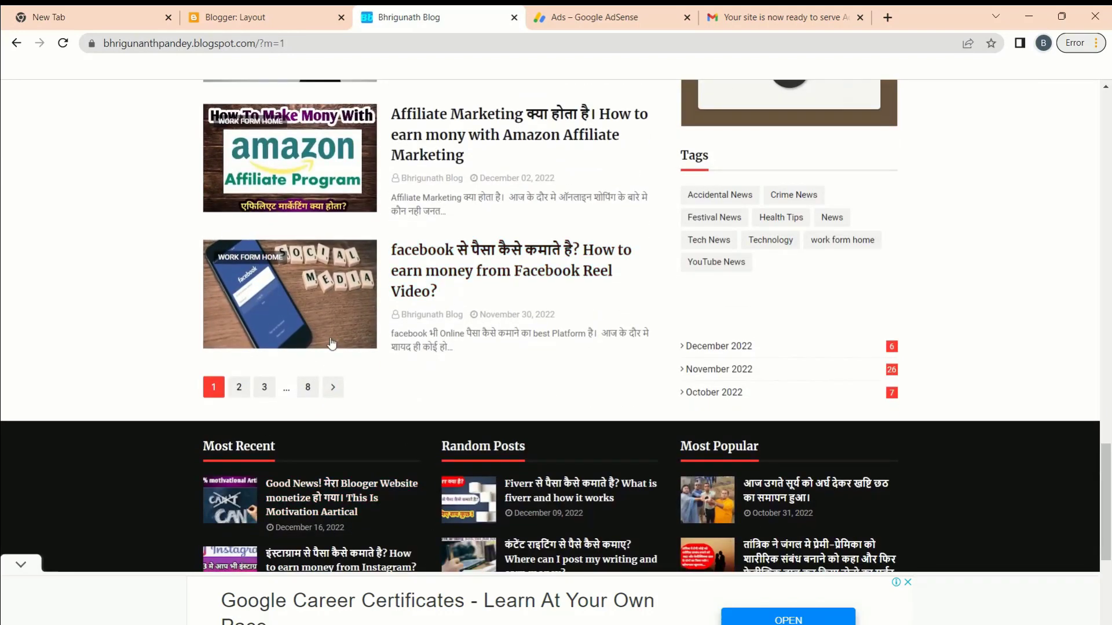
Return to the blog layout and remove the Nature gadget from the Featured Posts 02 section.
click(283, 18)
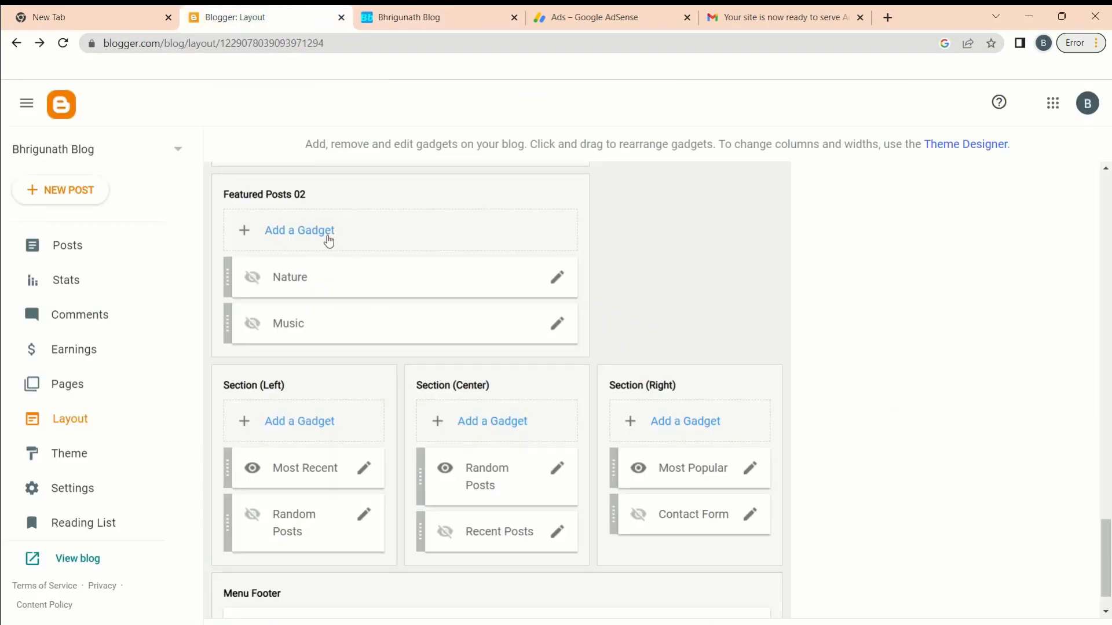
click(556, 286)
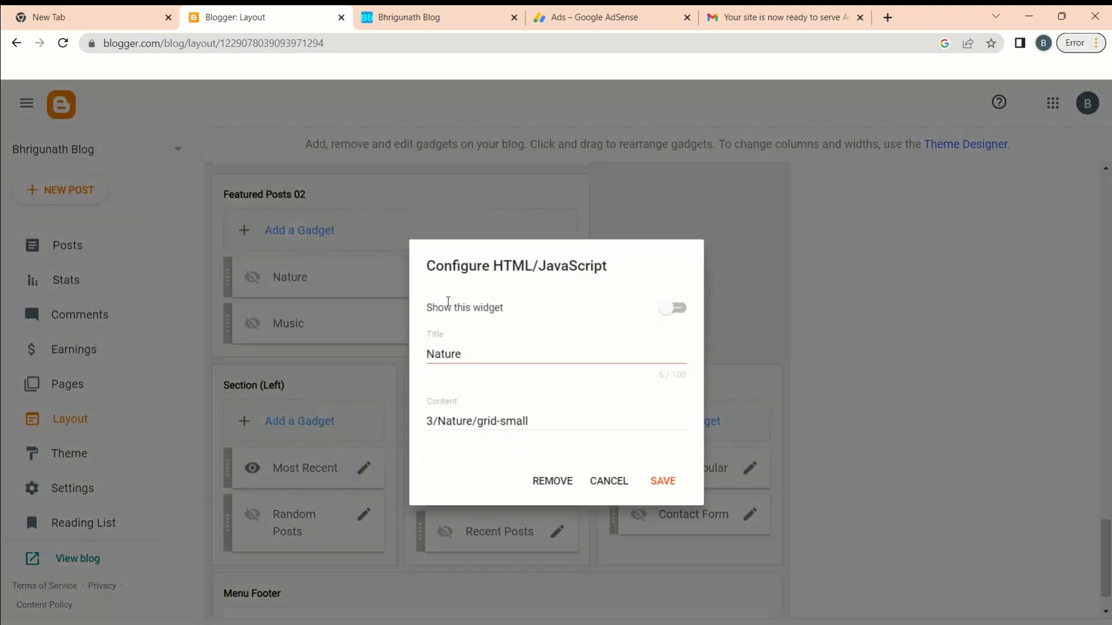
click(553, 481)
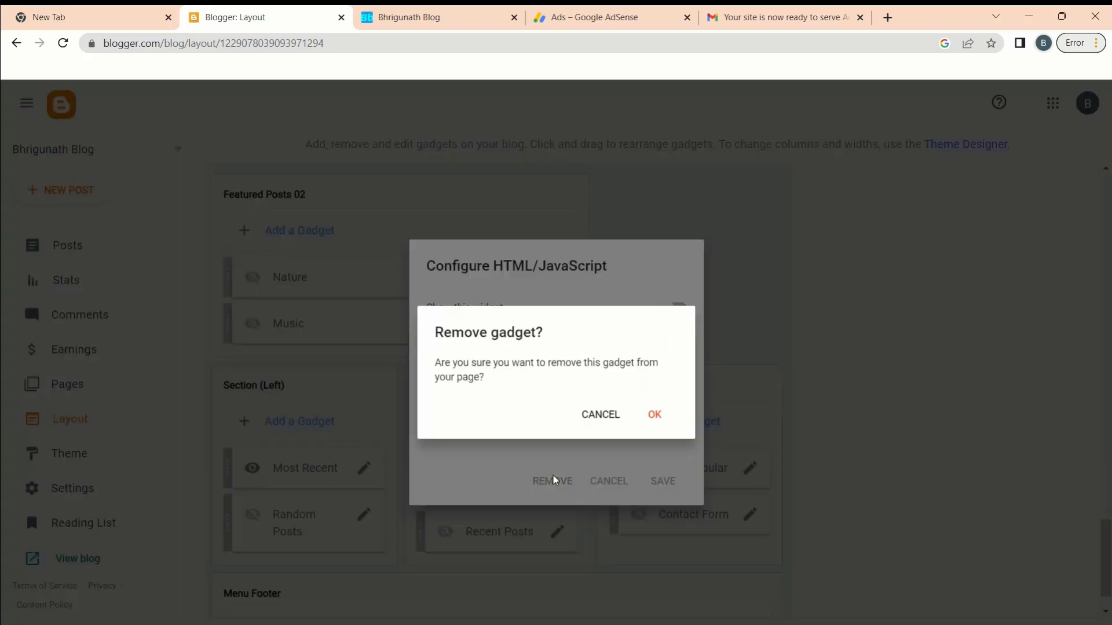
click(663, 414)
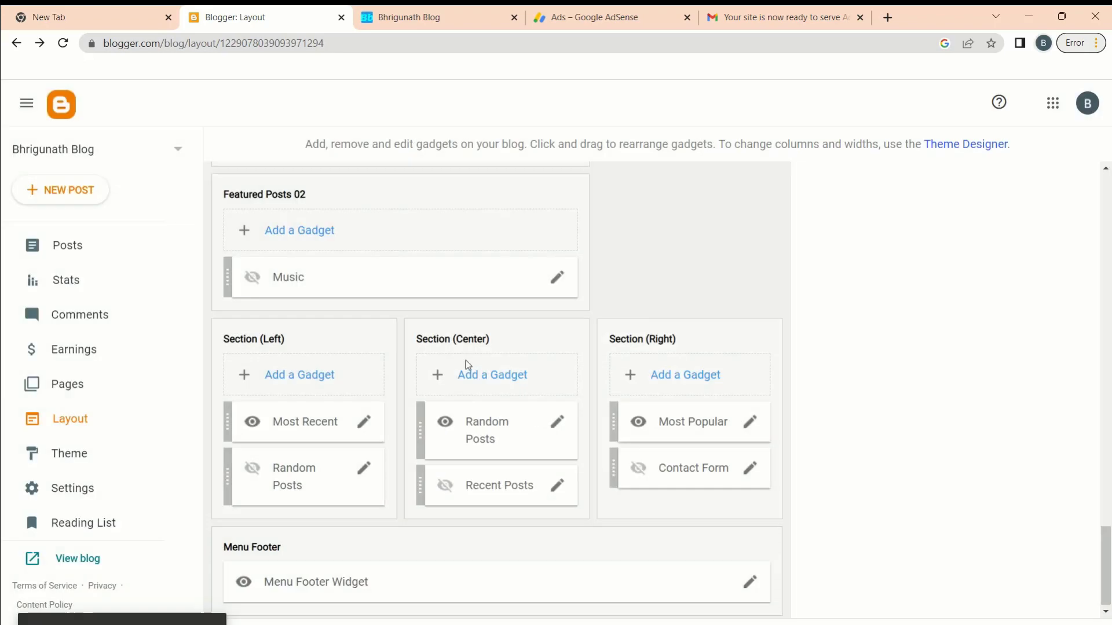
Remove the Music gadget from the Featured Posts 02 section.
click(558, 279)
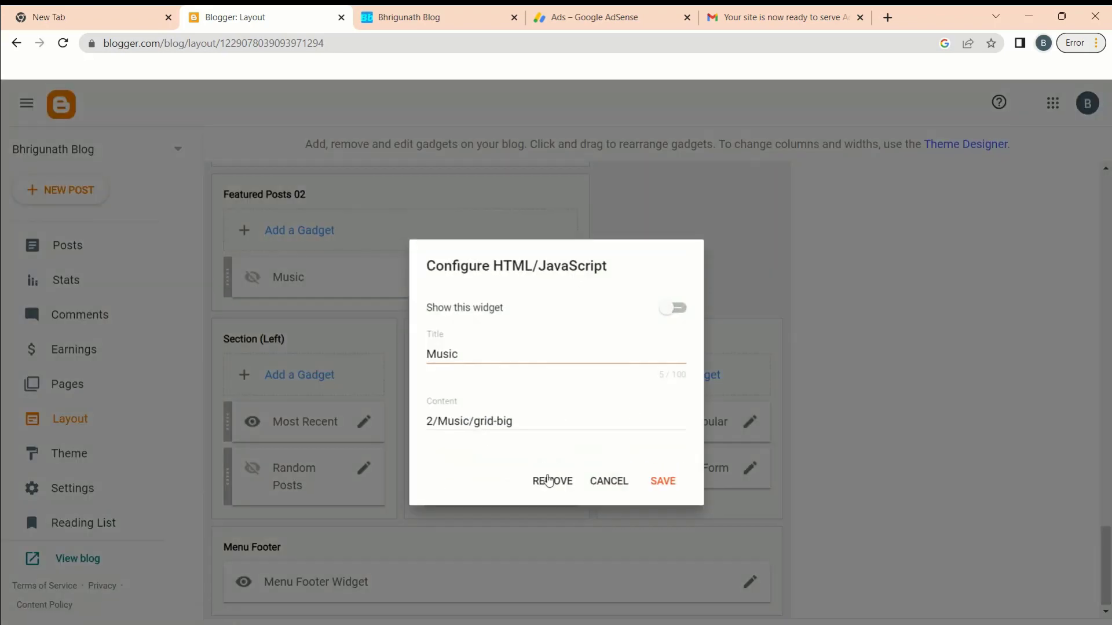
click(546, 480)
click(656, 415)
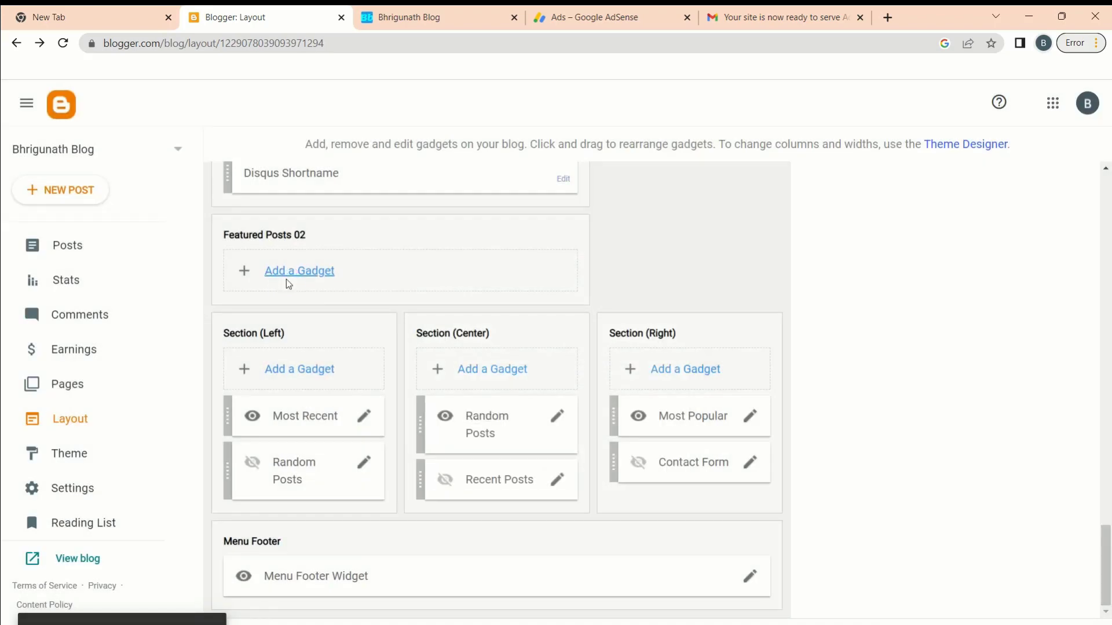
Add an AdSense gadget to the Featured Posts 02 section and save it.
click(285, 281)
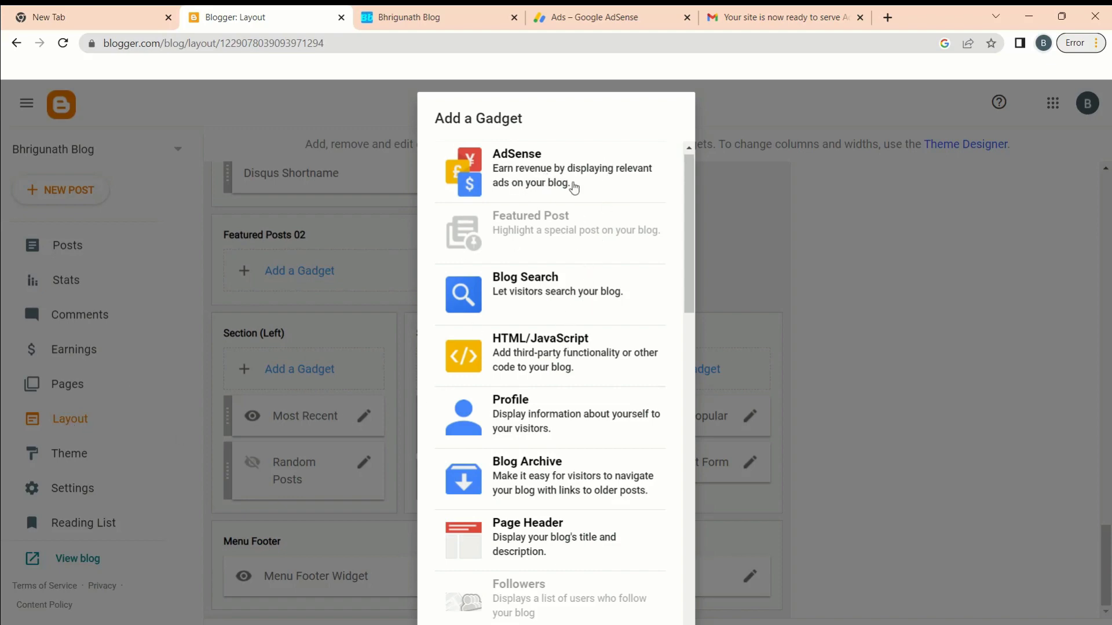
click(541, 165)
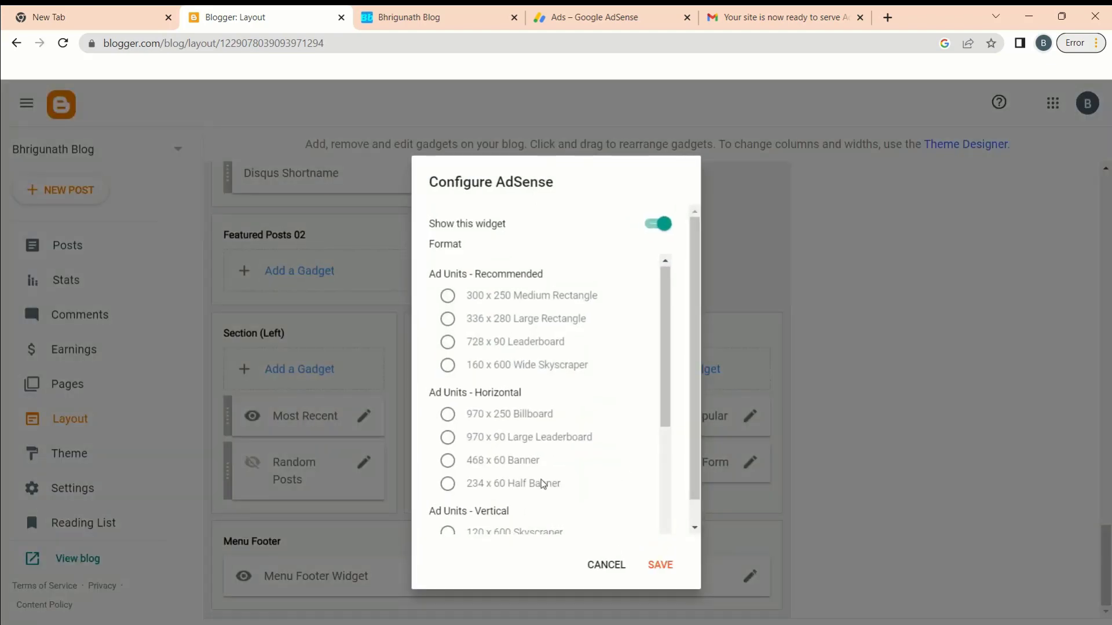
scroll(543, 485, down, 4)
scroll(575, 420, down, 2)
click(659, 570)
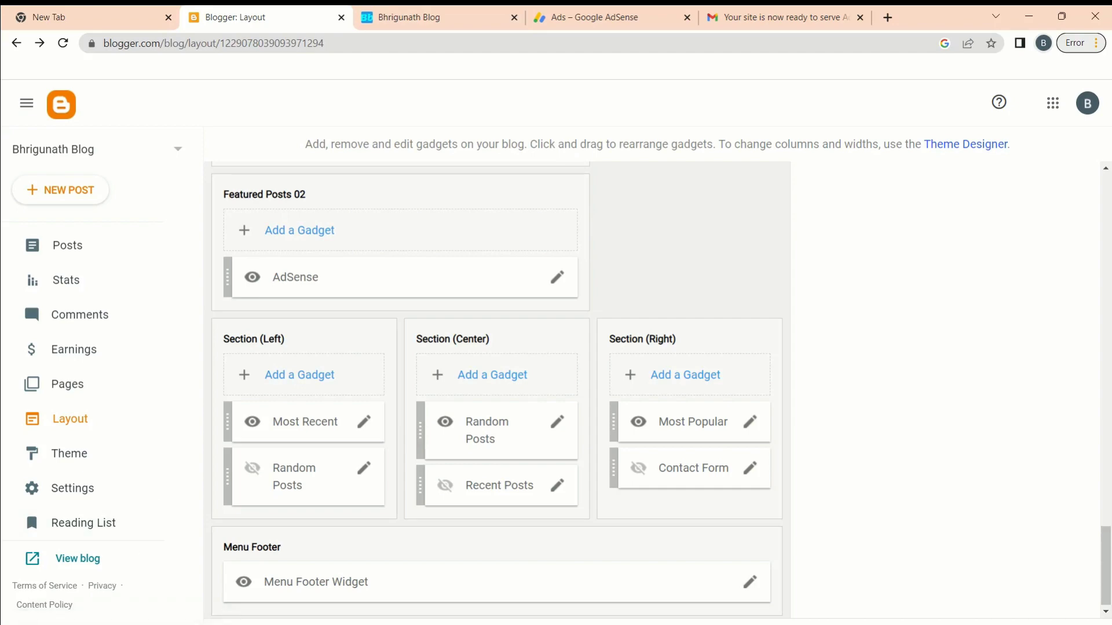
Reload the live blog page and check the area around the recent posts and footer columns for the new ad.
click(351, 20)
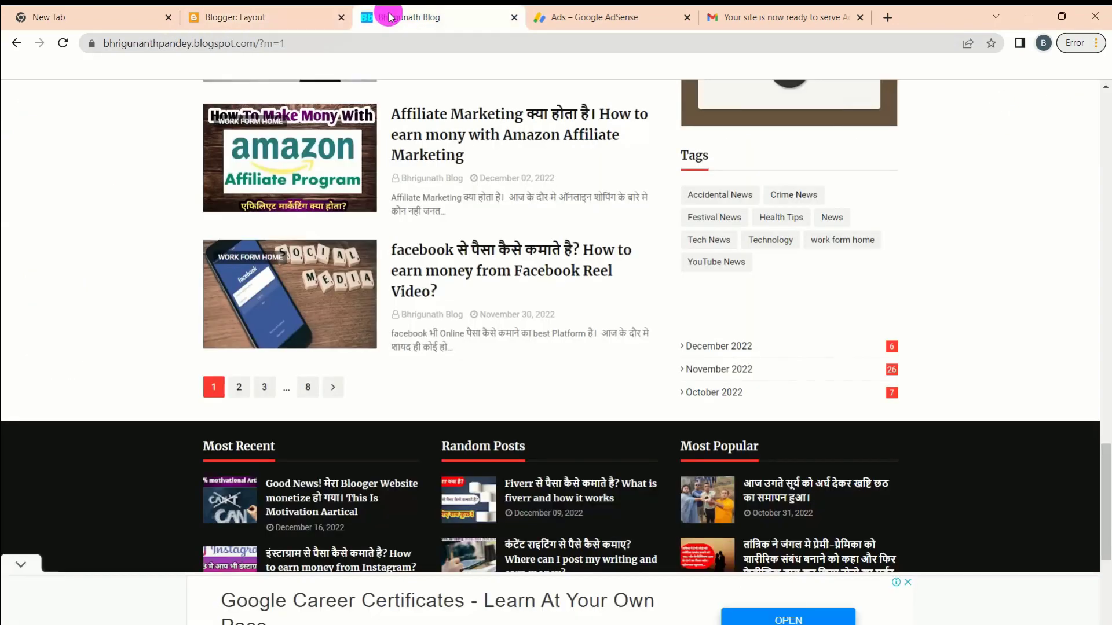
click(64, 45)
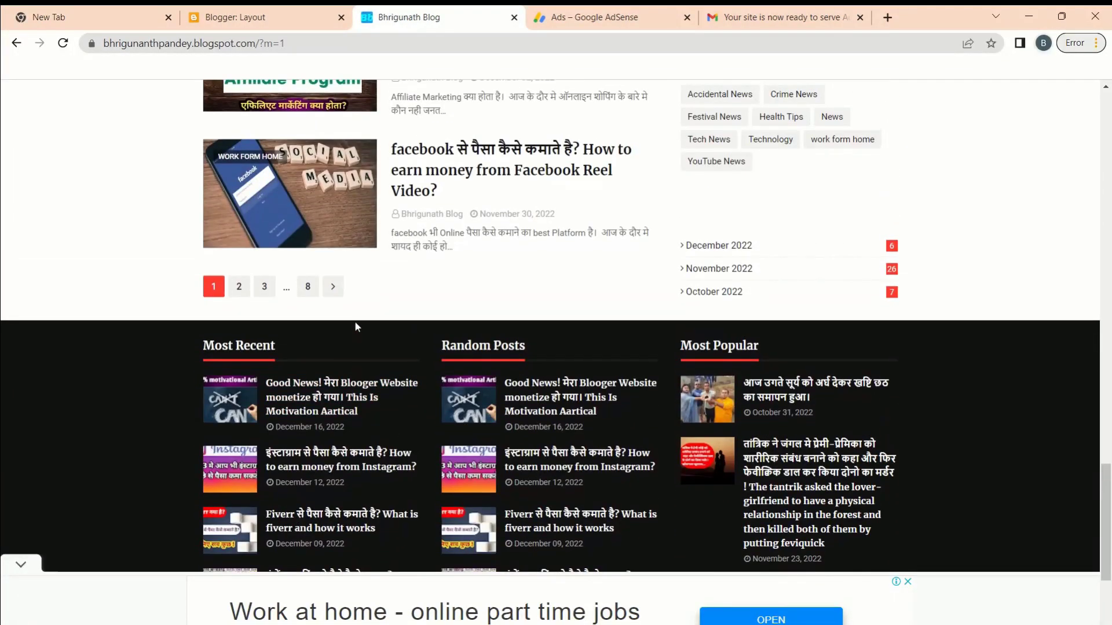
scroll(432, 297, up, 10)
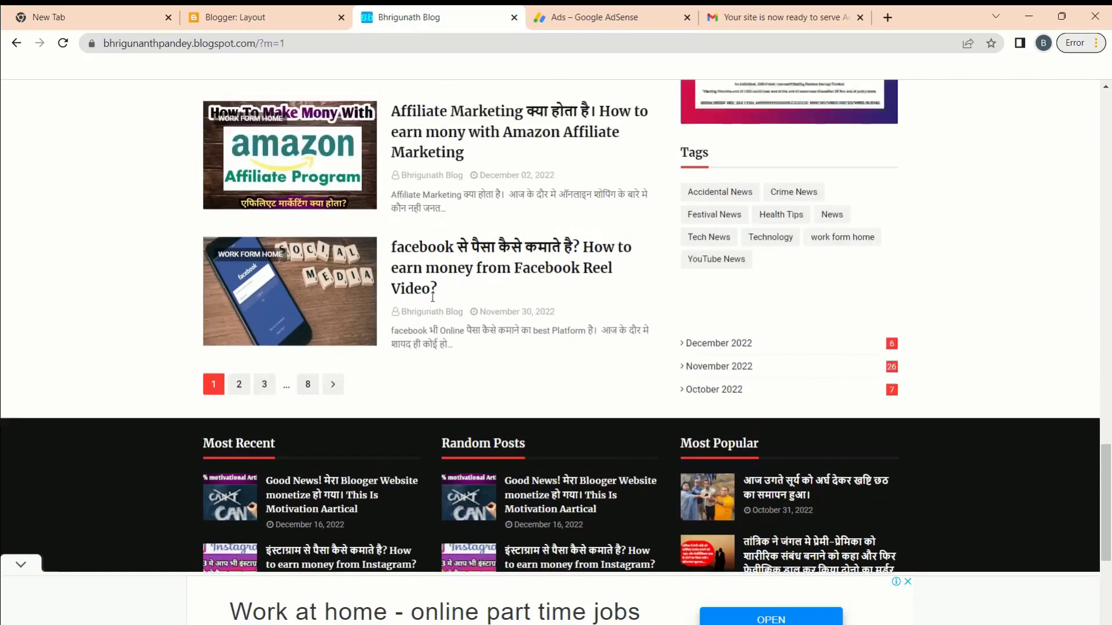
scroll(432, 300, up, 3)
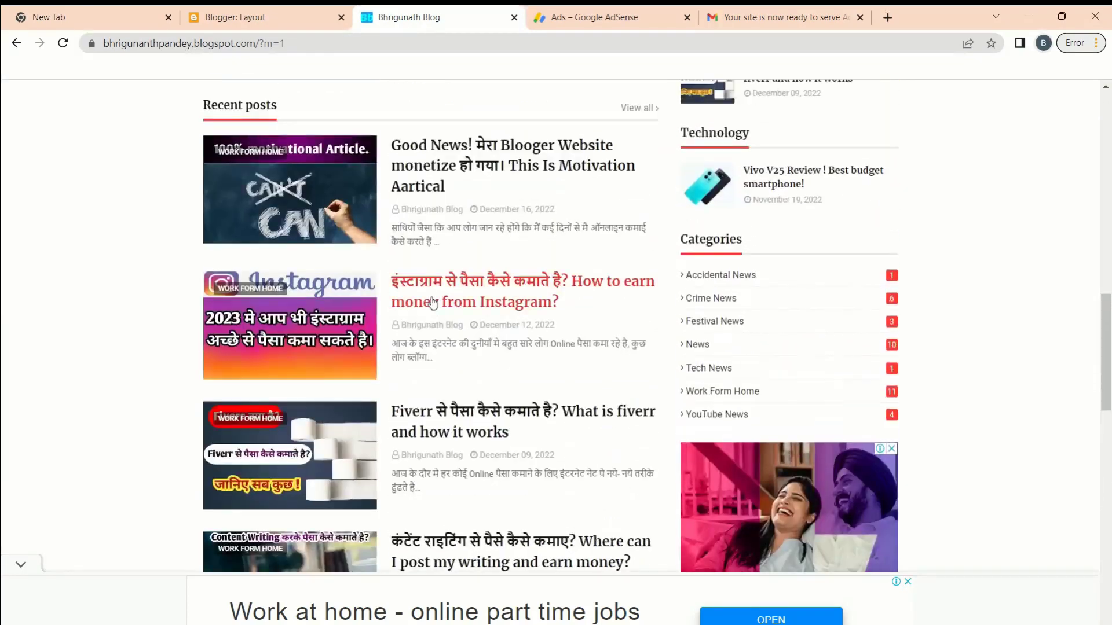
scroll(484, 278, down, 8)
scroll(483, 278, down, 3)
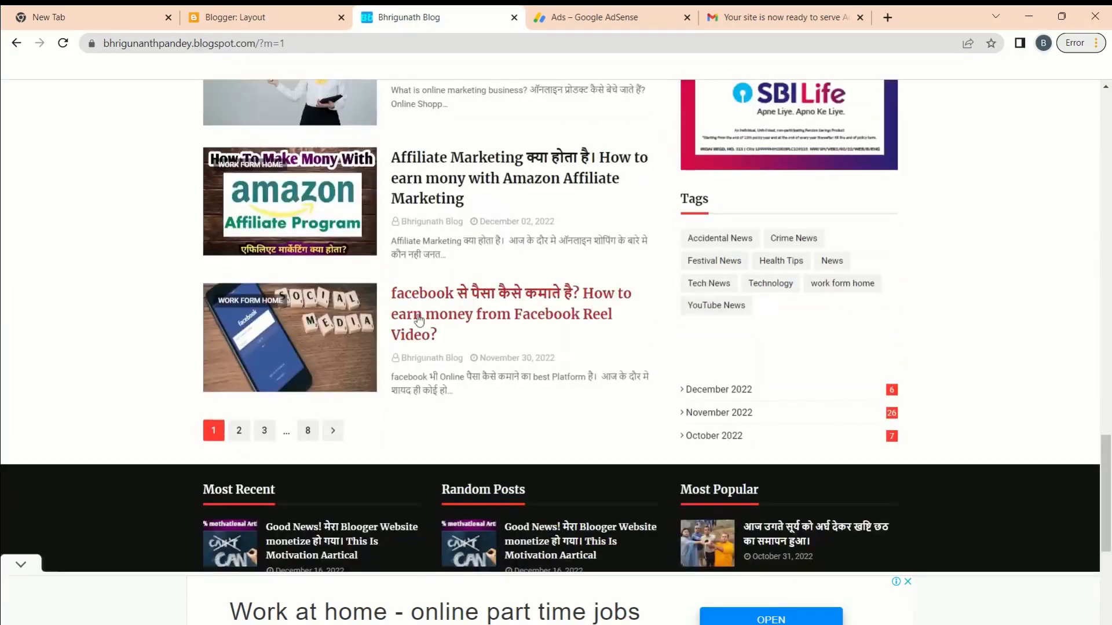
scroll(551, 422, down, 8)
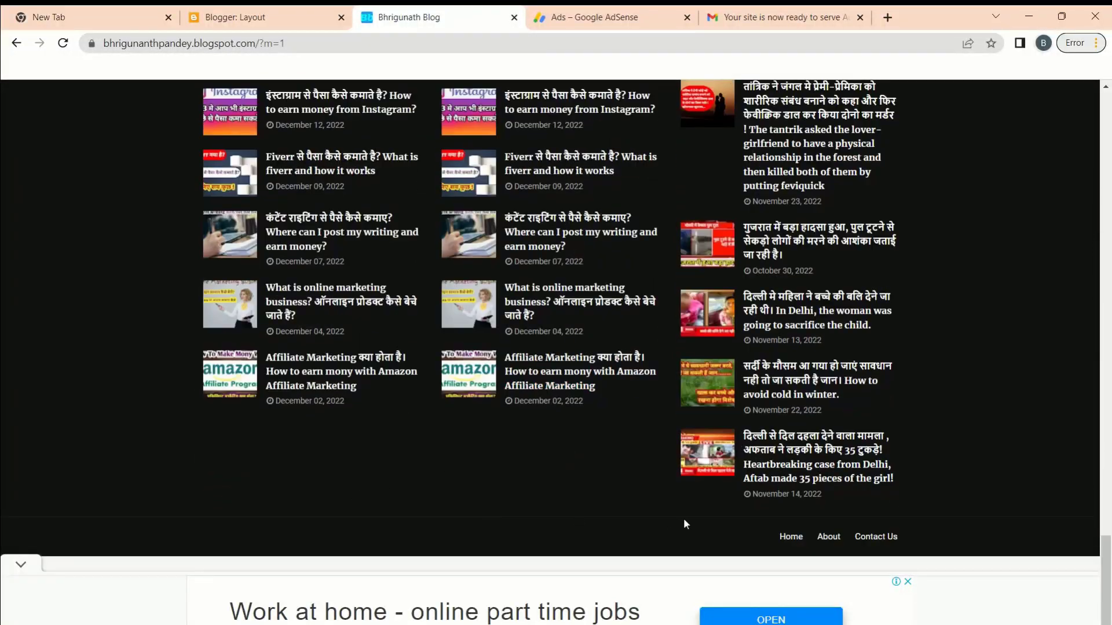
scroll(522, 519, up, 2)
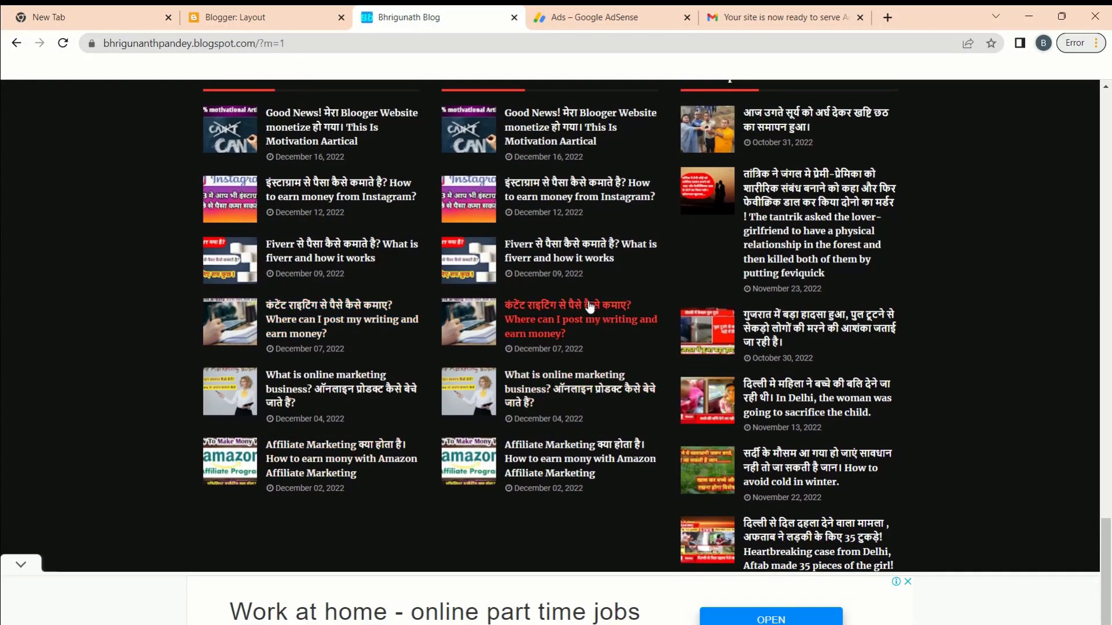
scroll(795, 517, up, 2)
scroll(795, 518, down, 1)
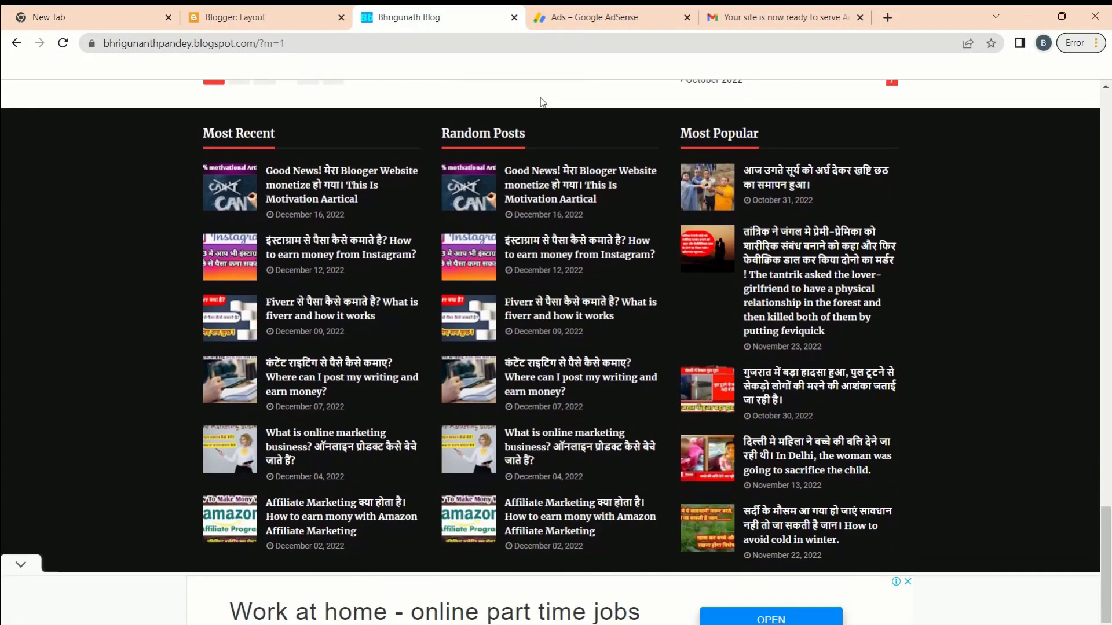
scroll(656, 456, down, 3)
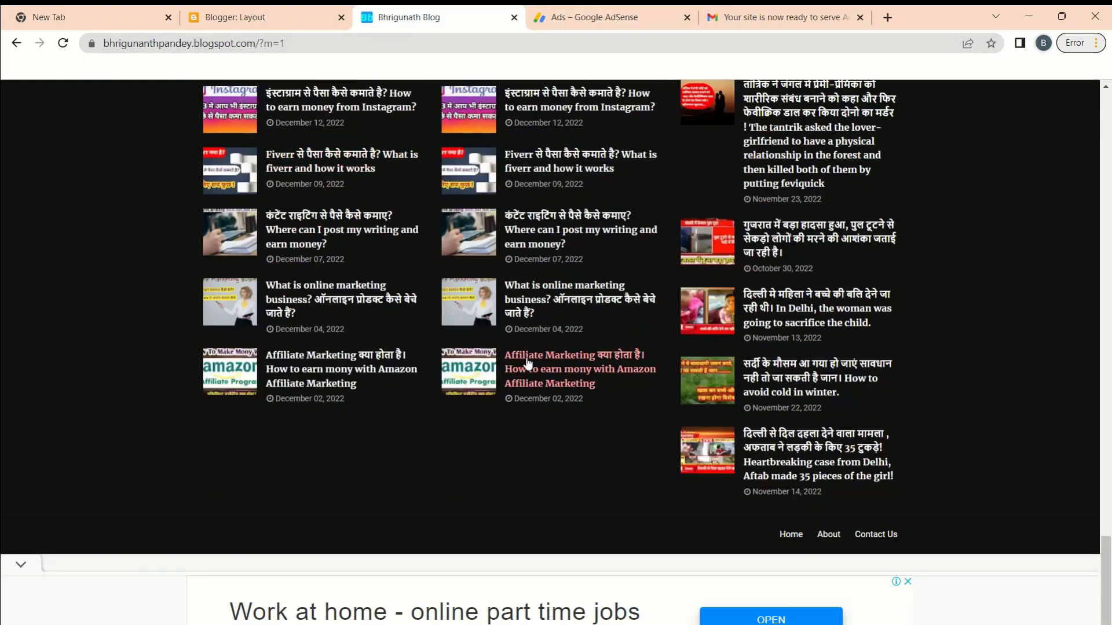
Compare the layout's footer sections with the live blog and reorder the browser tabs so the layout follows the blog.
click(275, 13)
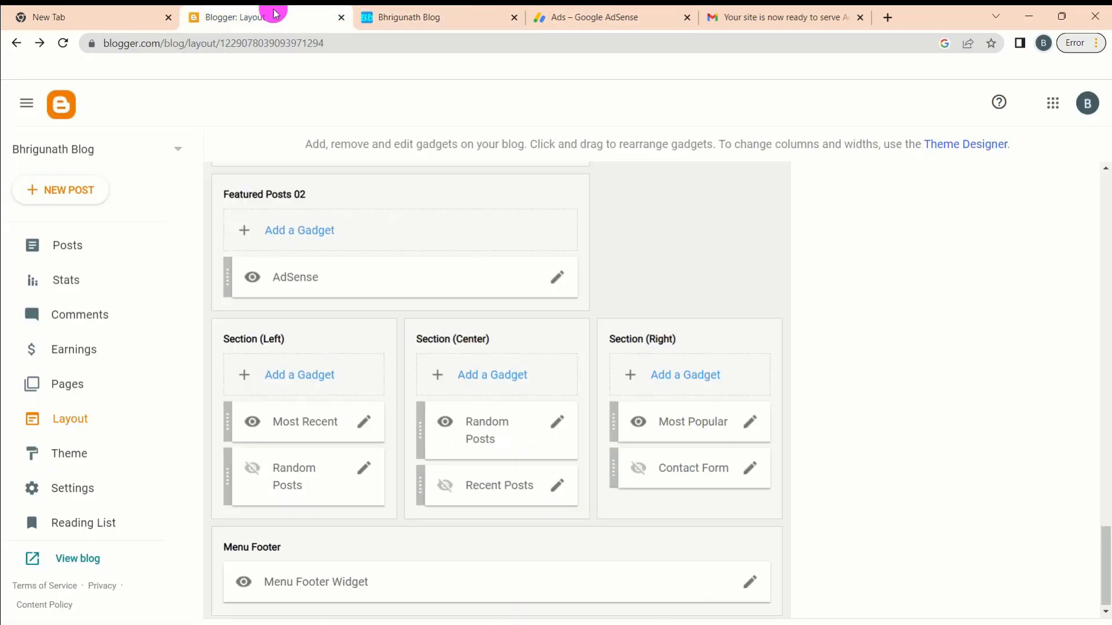
scroll(392, 337, down, 1)
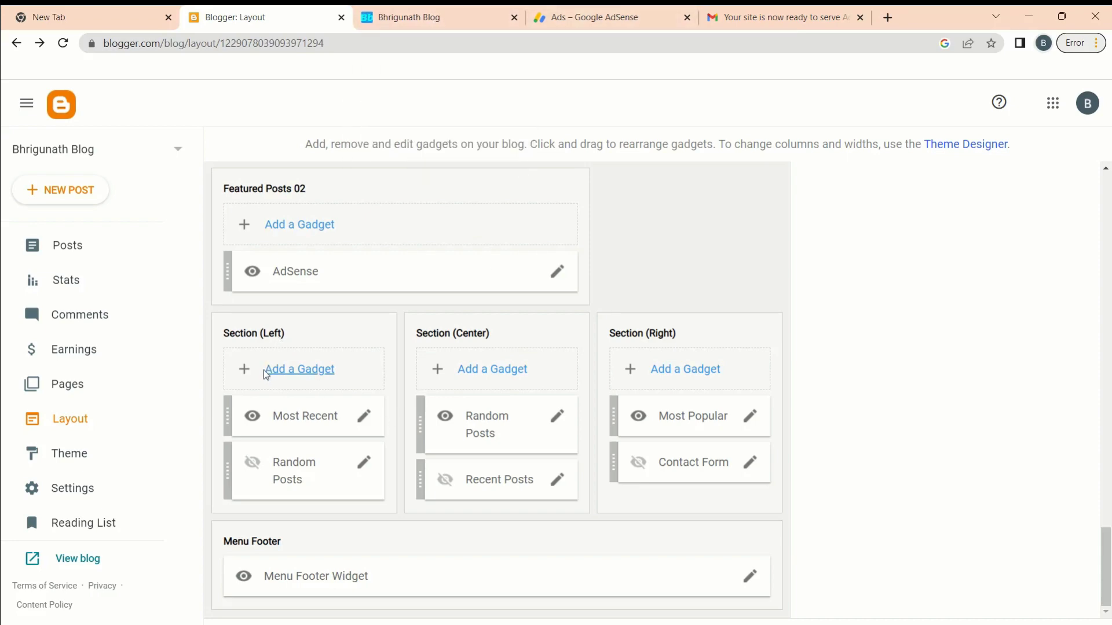
click(406, 20)
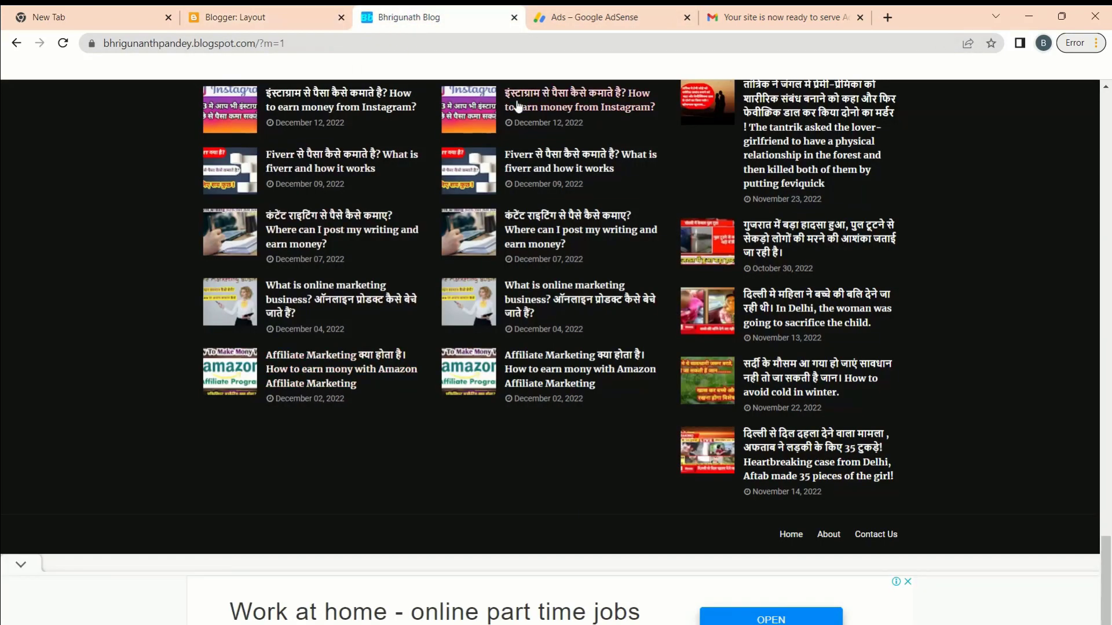
click(241, 18)
drag(241, 17, 454, 14)
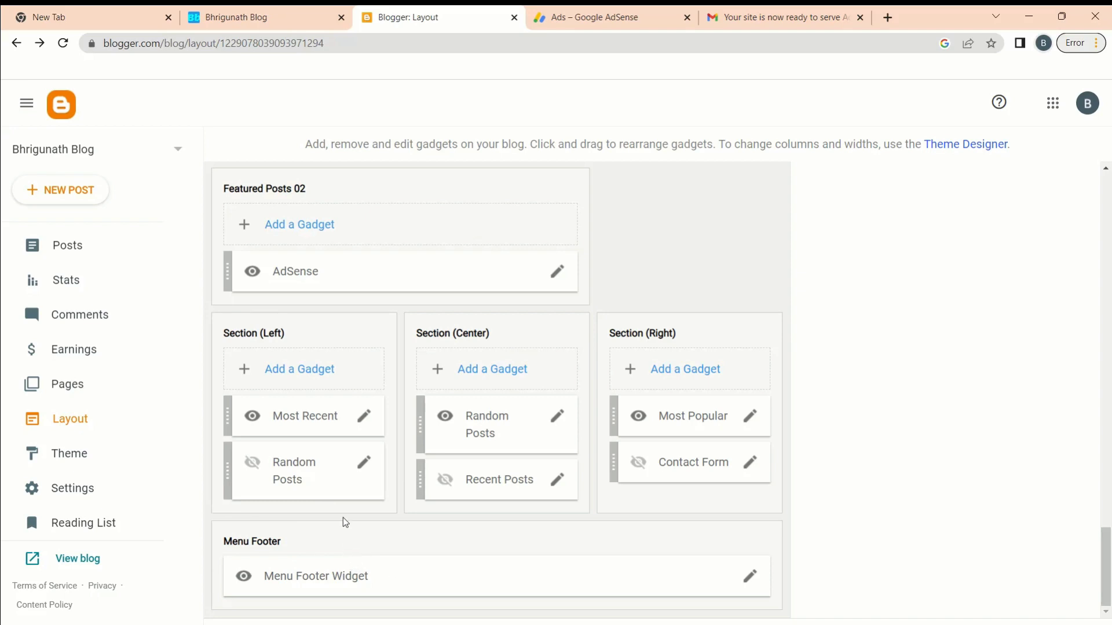
Add an AdSense gadget to Section (Left), save it, and try to move it below the section's other gadgets.
click(279, 371)
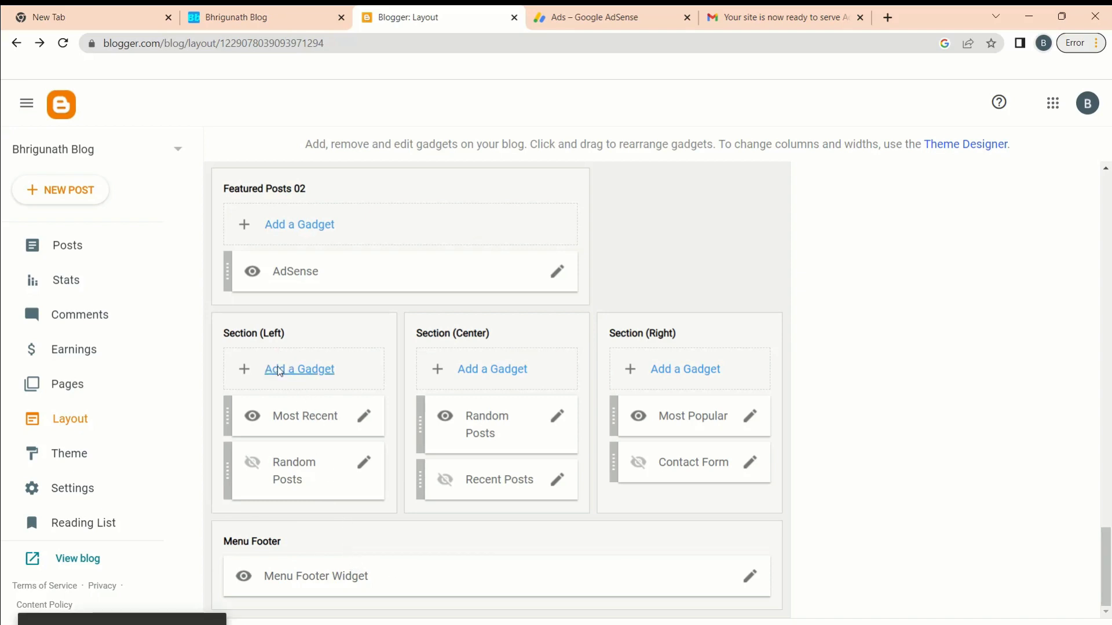
click(551, 170)
click(659, 564)
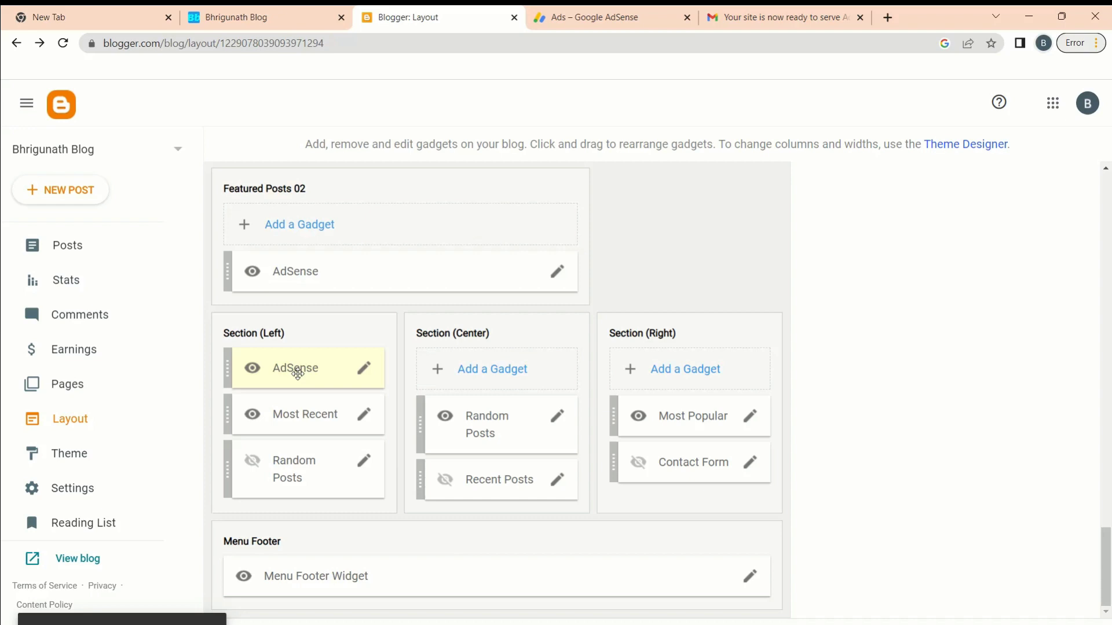
drag(297, 374, 299, 507)
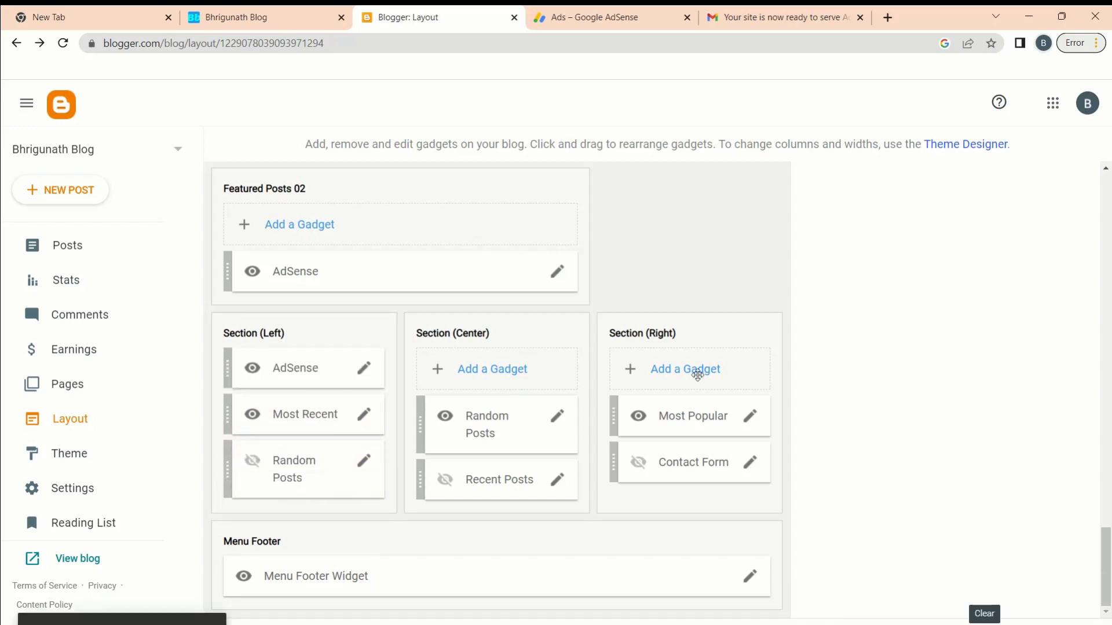
Reload the live blog page and check the footer's first column above Most Recent for the new ad.
click(252, 20)
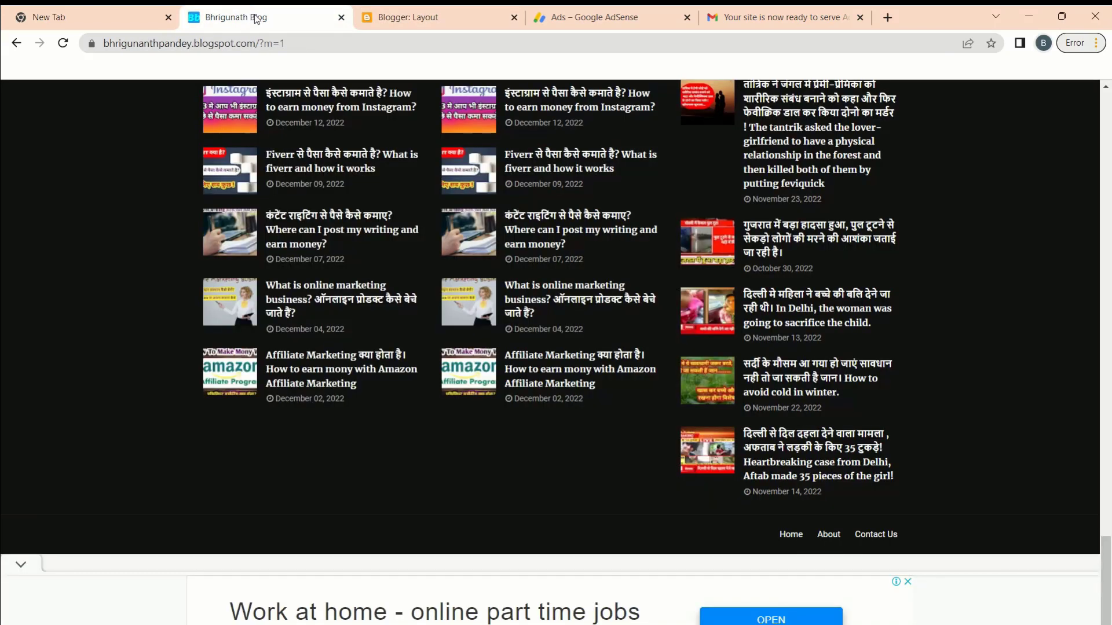
click(392, 17)
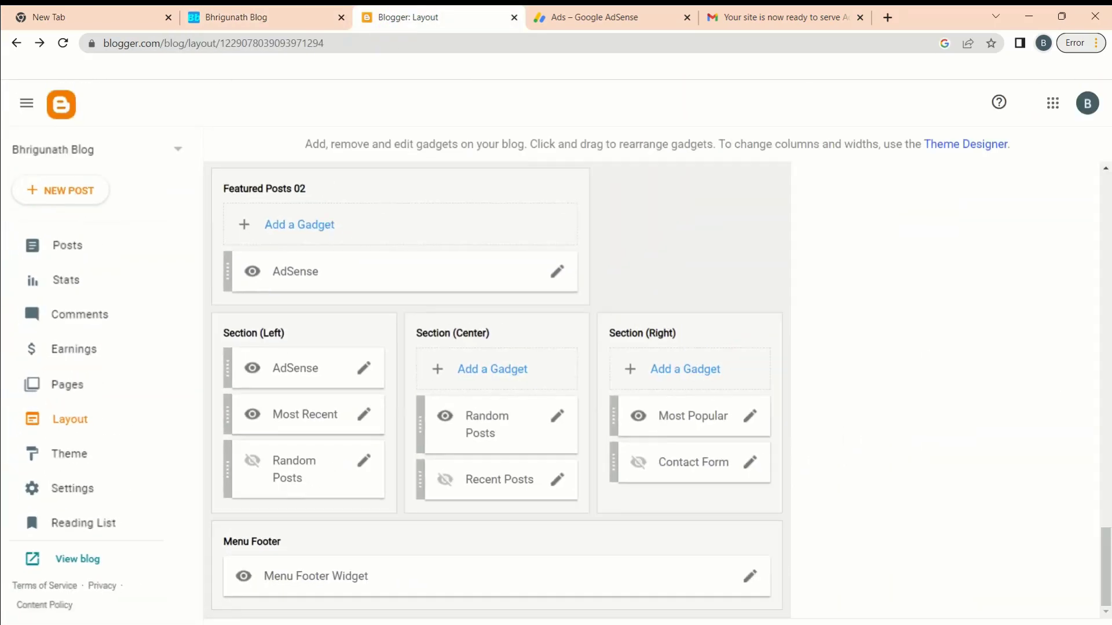
click(257, 17)
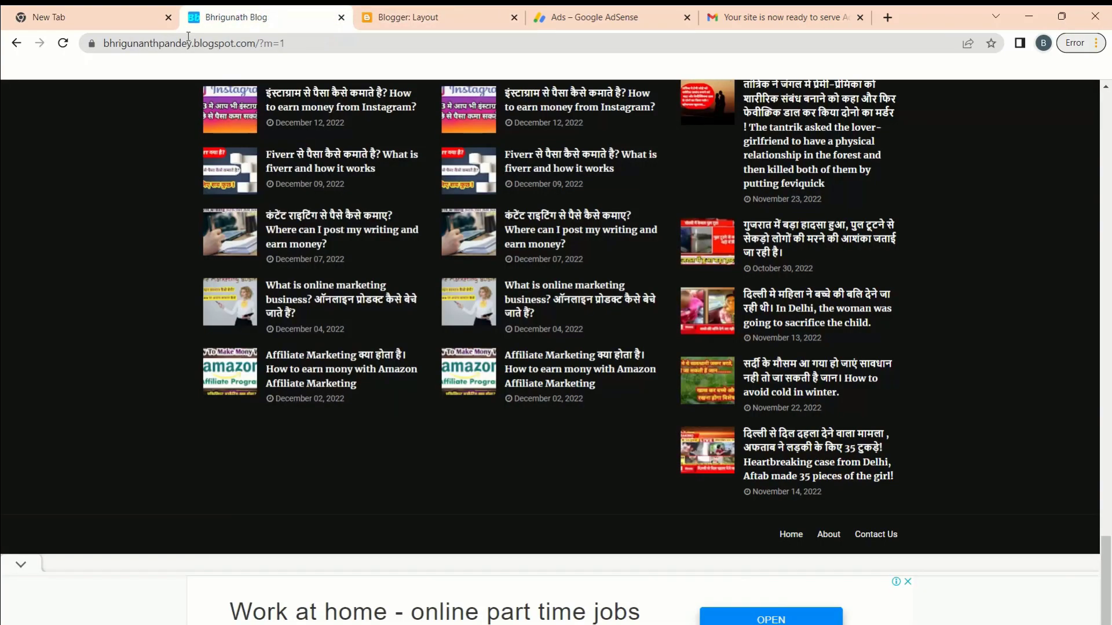
click(63, 43)
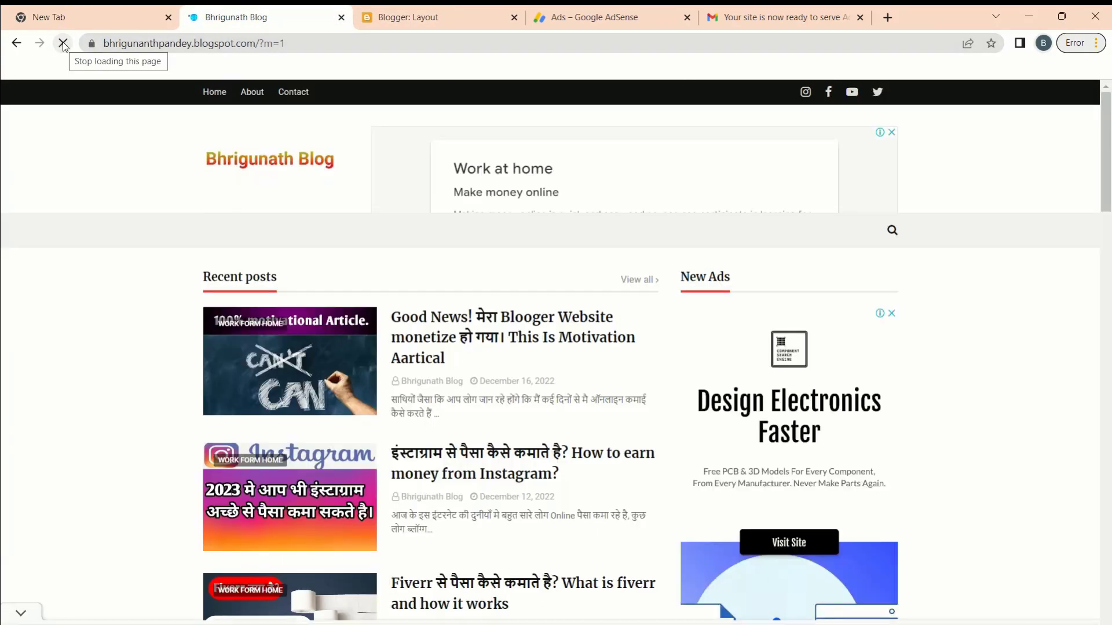
scroll(283, 260, down, 9)
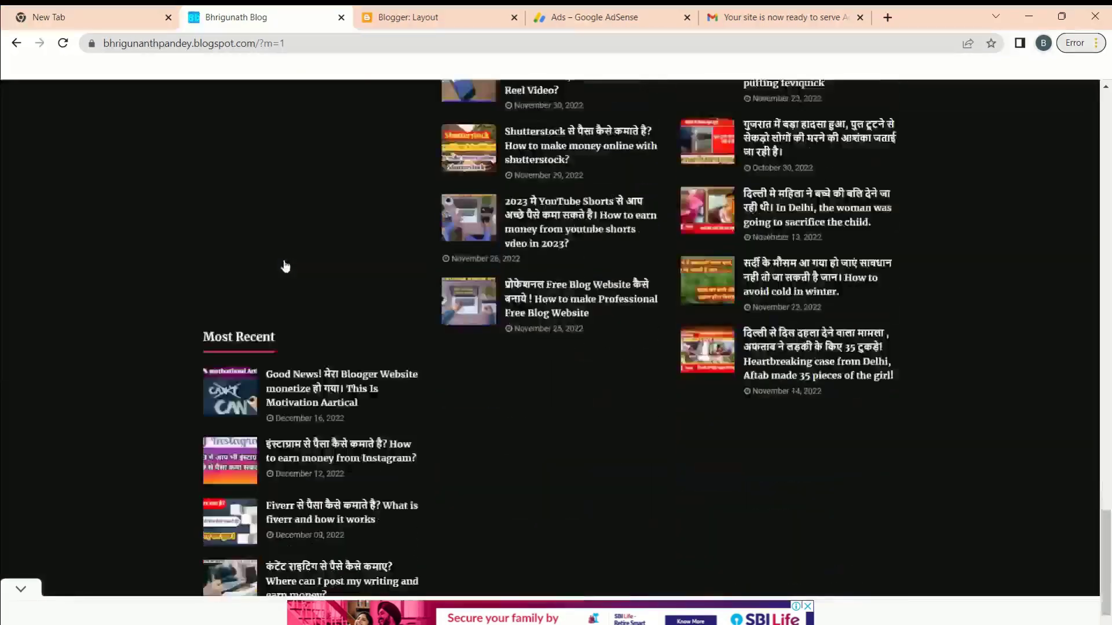
scroll(261, 266, up, 2)
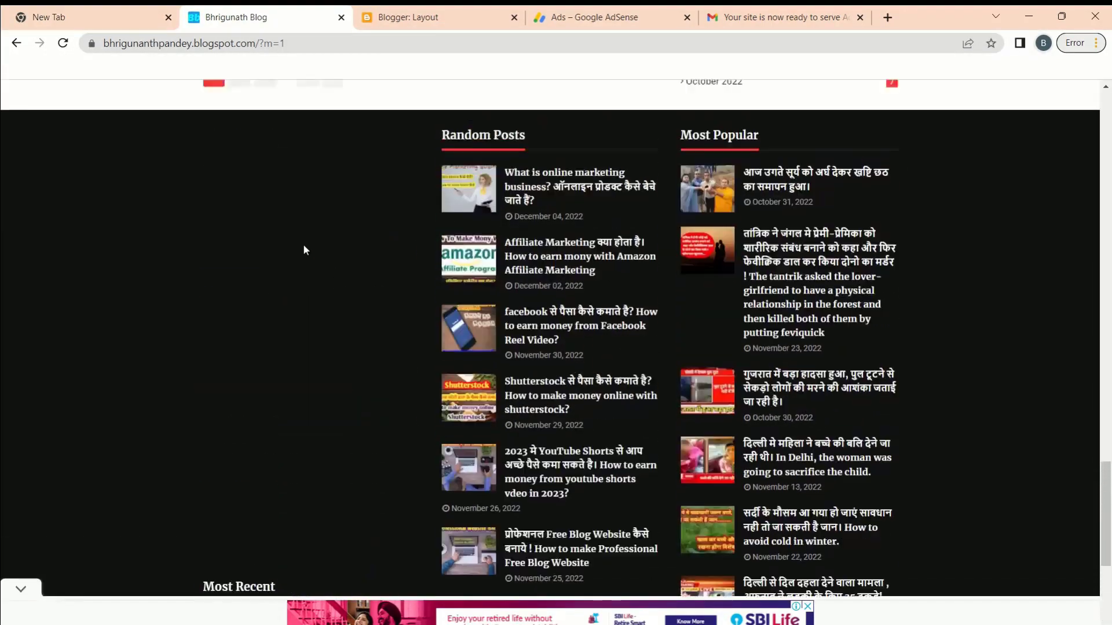
scroll(387, 343, down, 7)
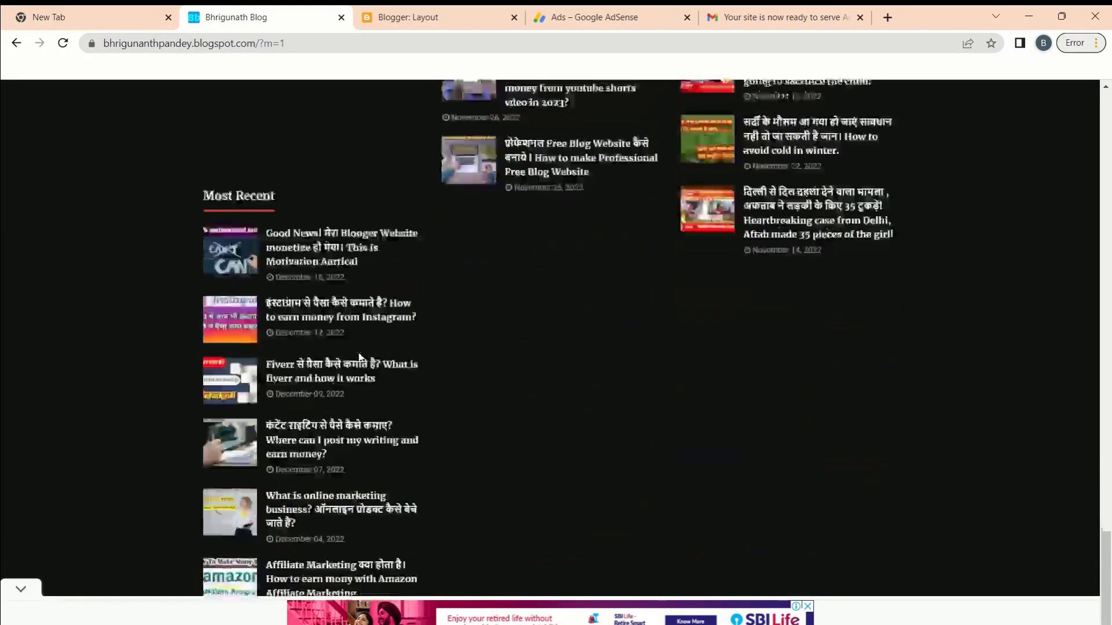
scroll(511, 321, up, 6)
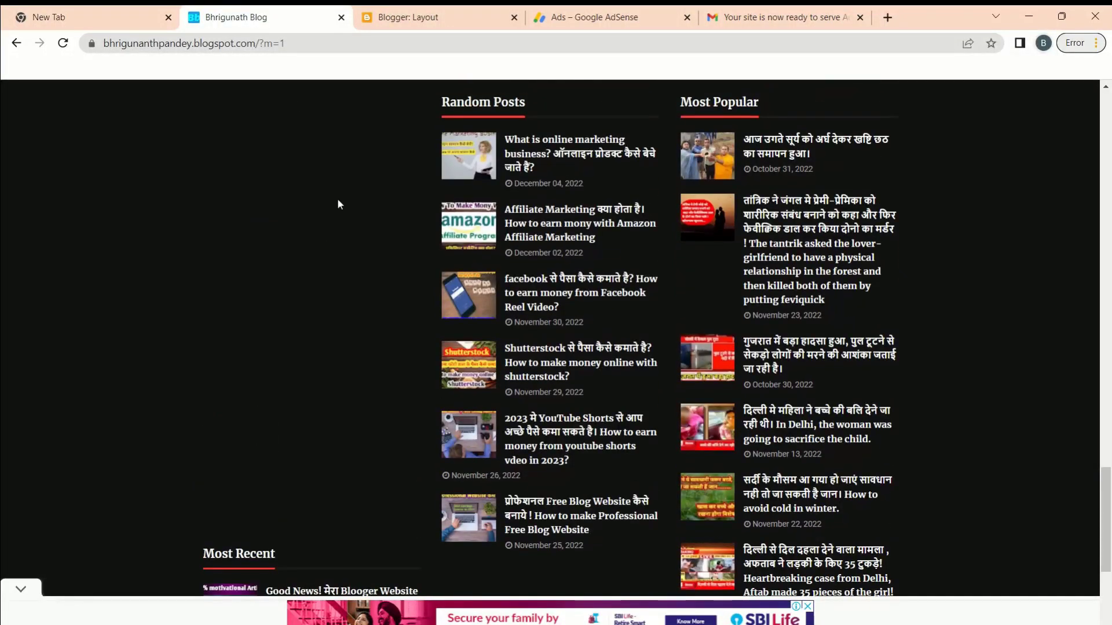
scroll(336, 197, up, 1)
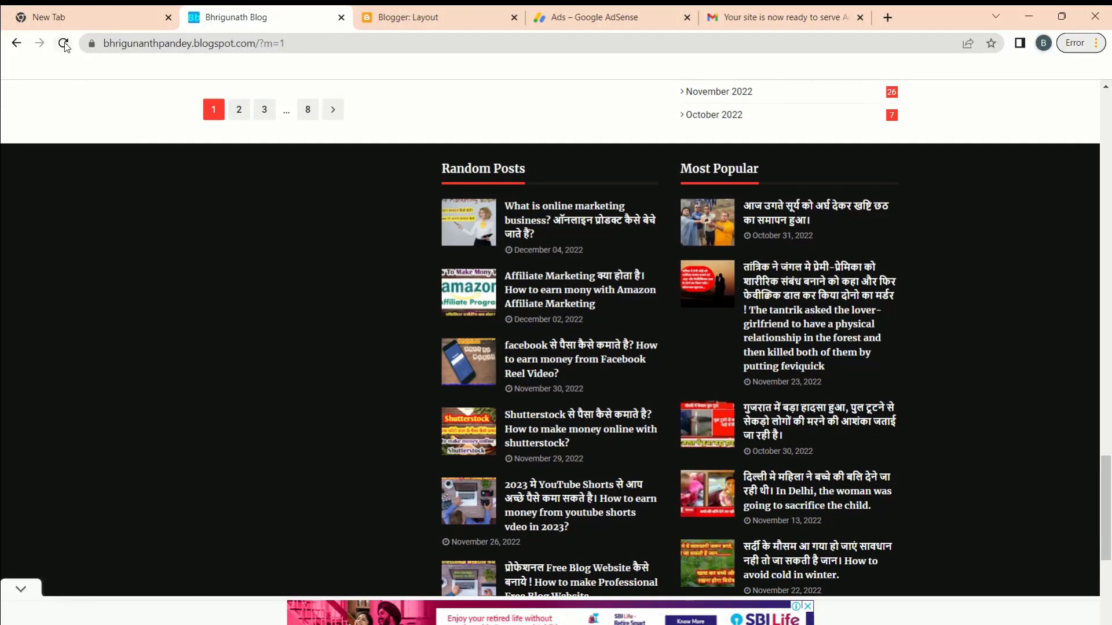
Reload the live blog once more and recheck the ad space above the Most Recent list in the footer.
click(63, 44)
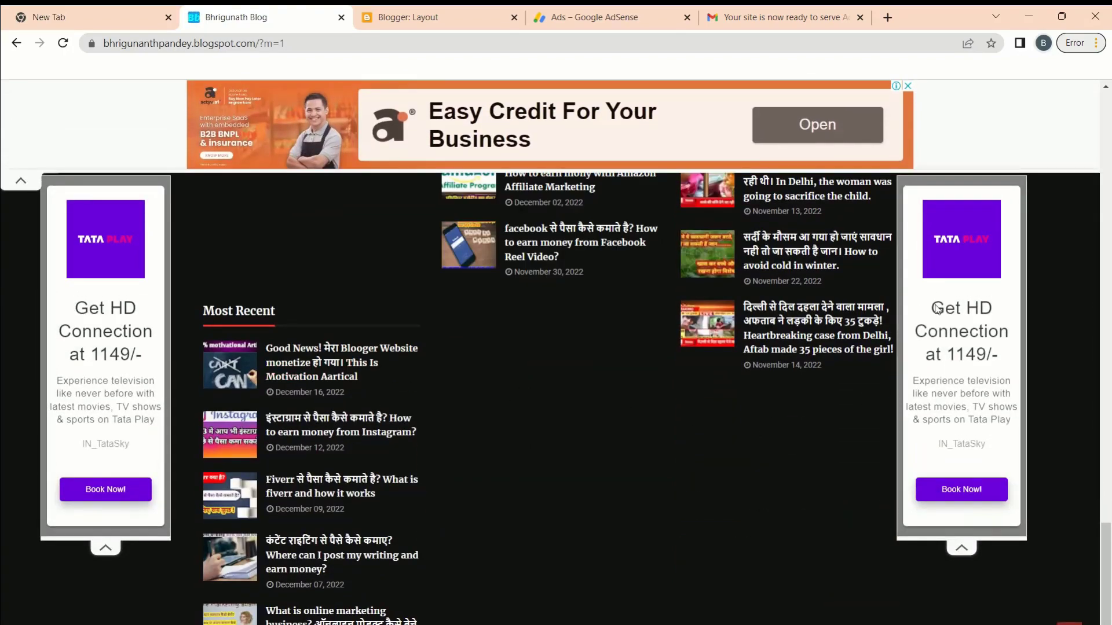
scroll(358, 299, up, 5)
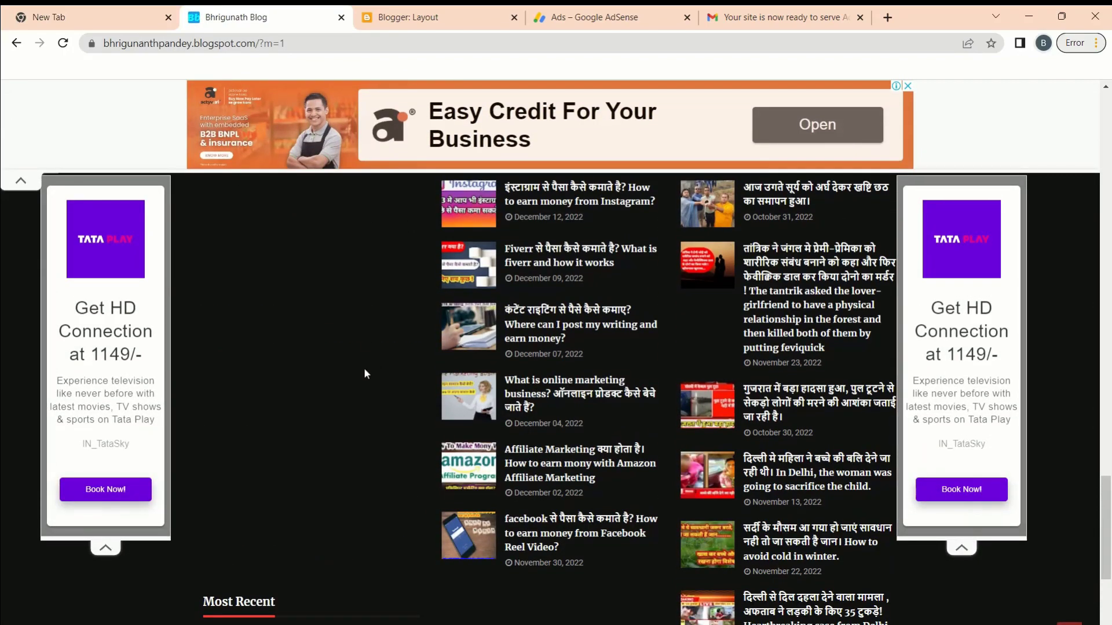
scroll(364, 367, down, 3)
scroll(347, 336, up, 5)
scroll(340, 310, down, 7)
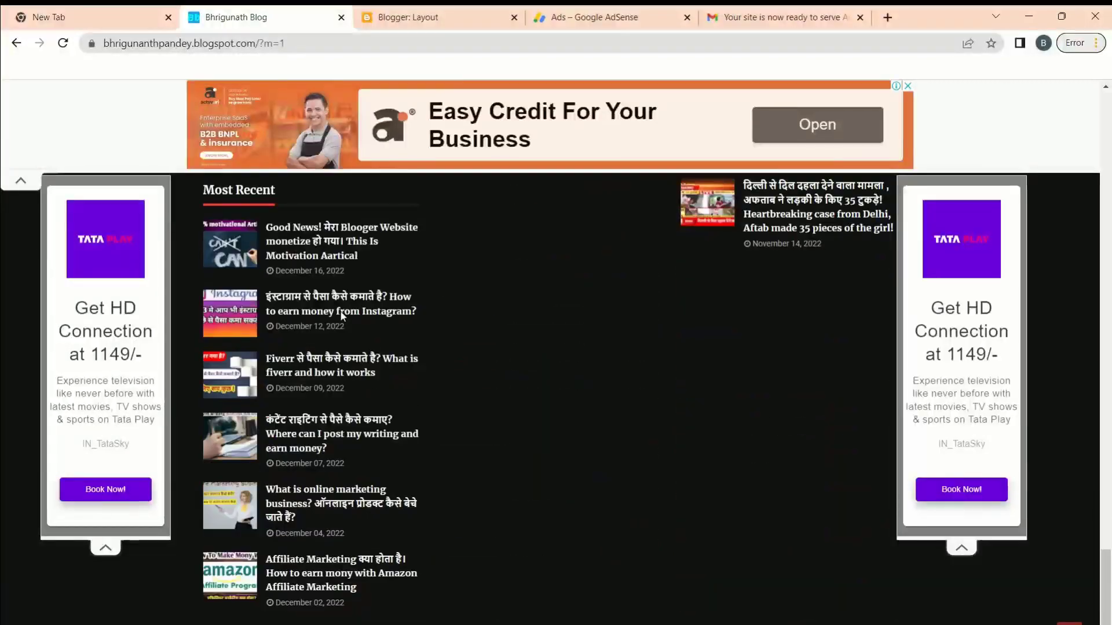
scroll(342, 315, down, 5)
scroll(342, 316, up, 3)
Return to the blog layout, add an AdSense gadget to Section (Center) and save it.
click(405, 16)
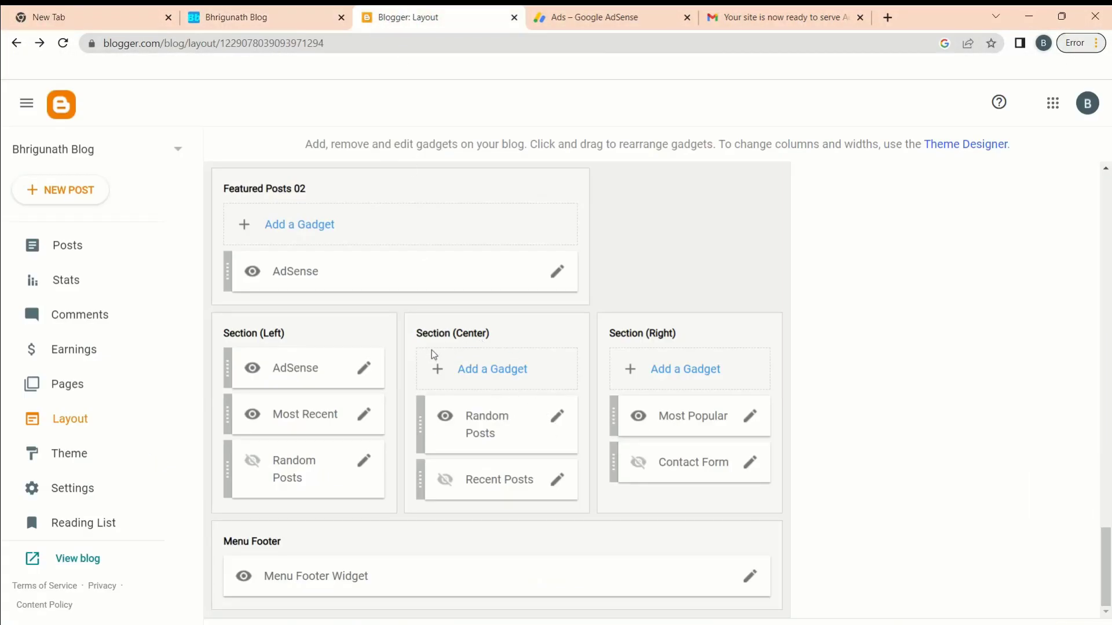
click(499, 367)
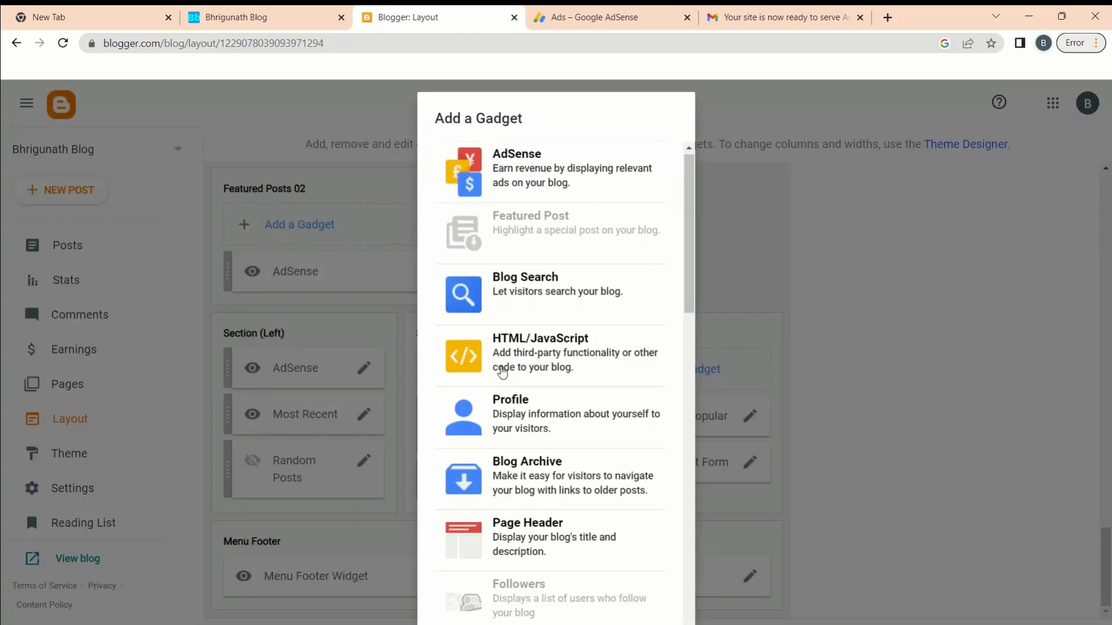
click(552, 154)
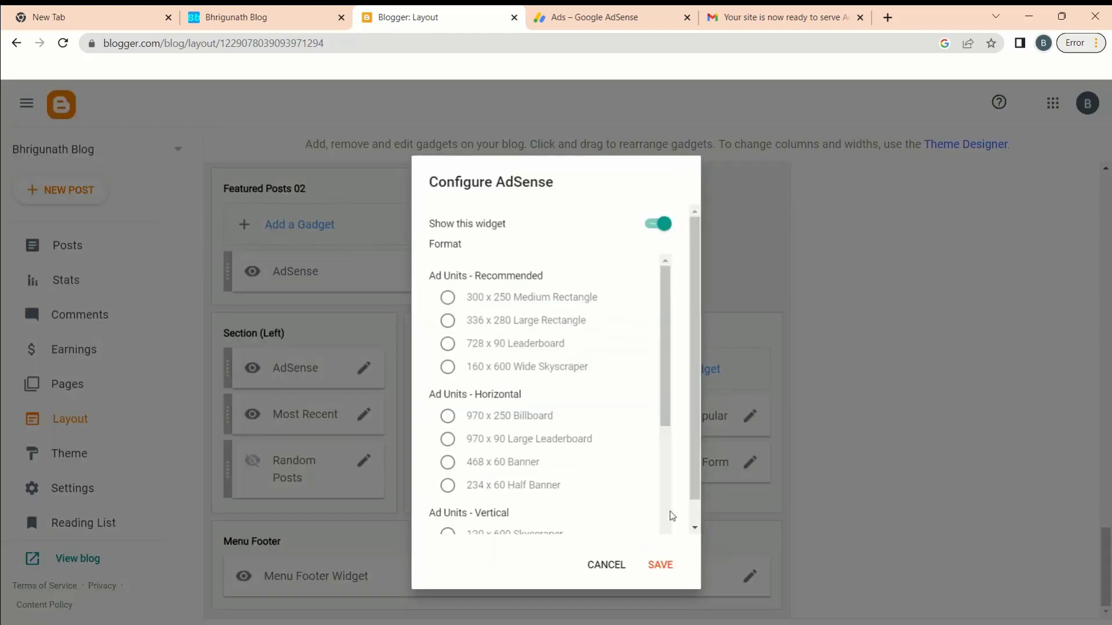
click(657, 563)
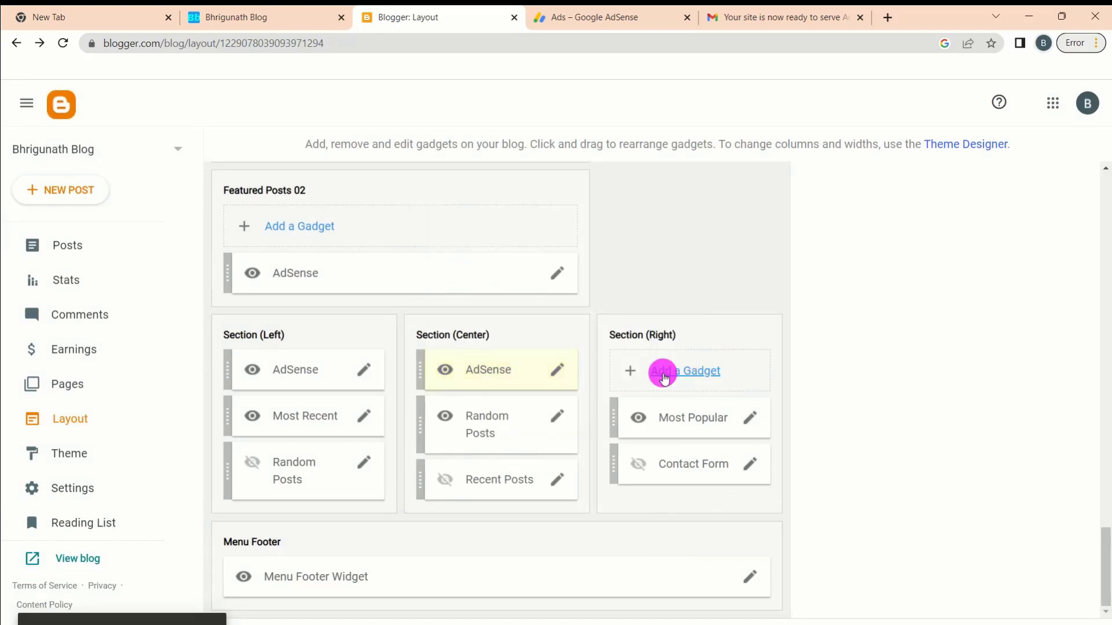
Add an AdSense gadget to Section (Right) and save it.
click(664, 376)
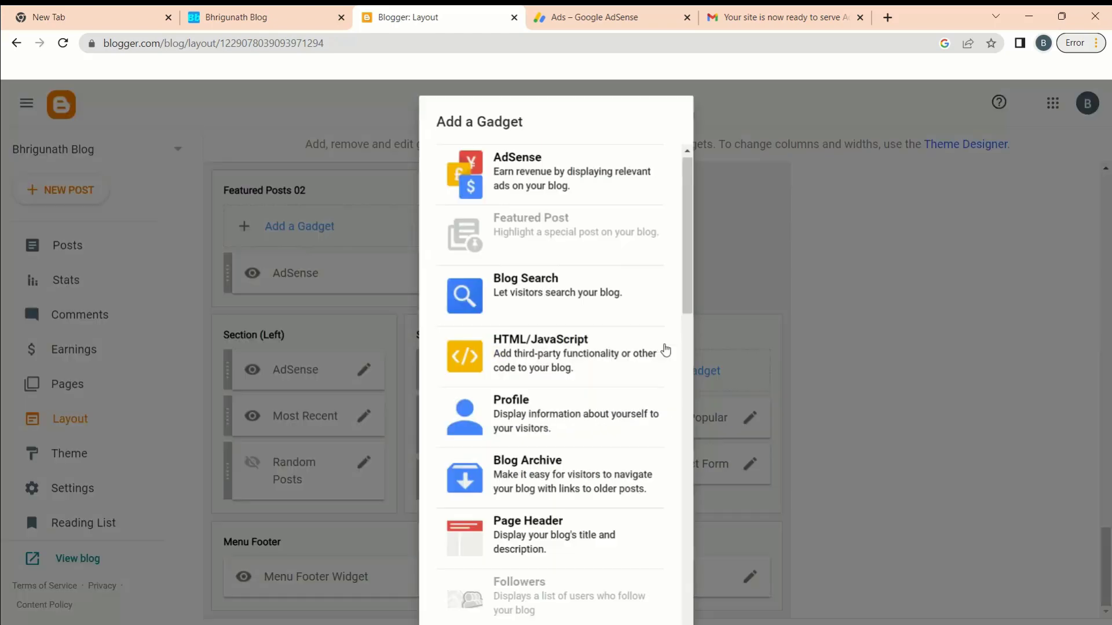
scroll(590, 235, down, 4)
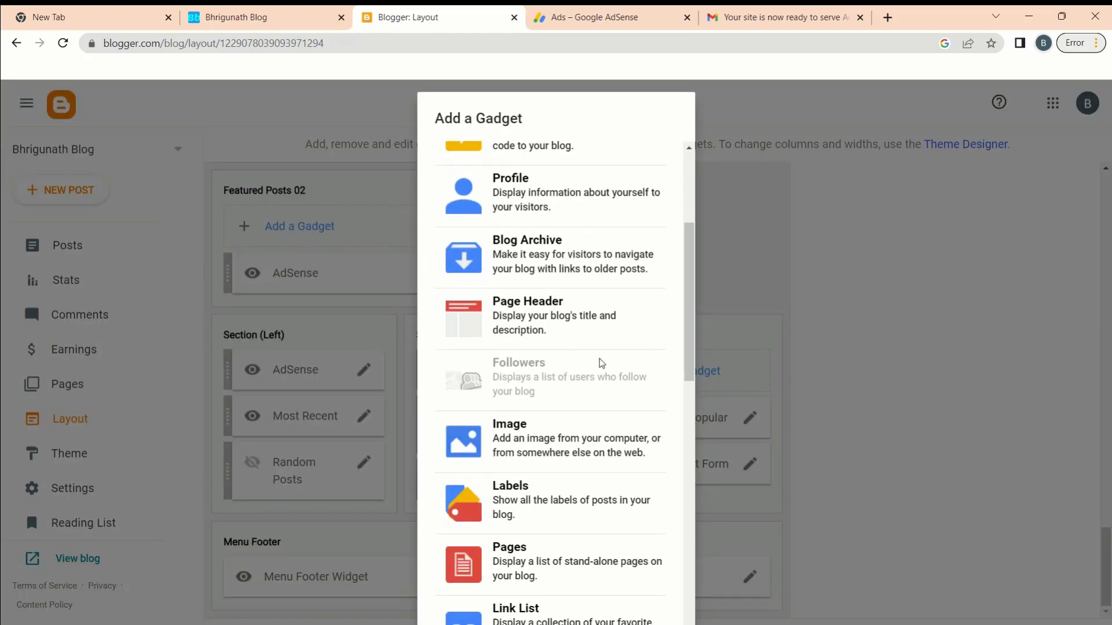
scroll(601, 363, down, 7)
scroll(571, 405, up, 11)
click(522, 178)
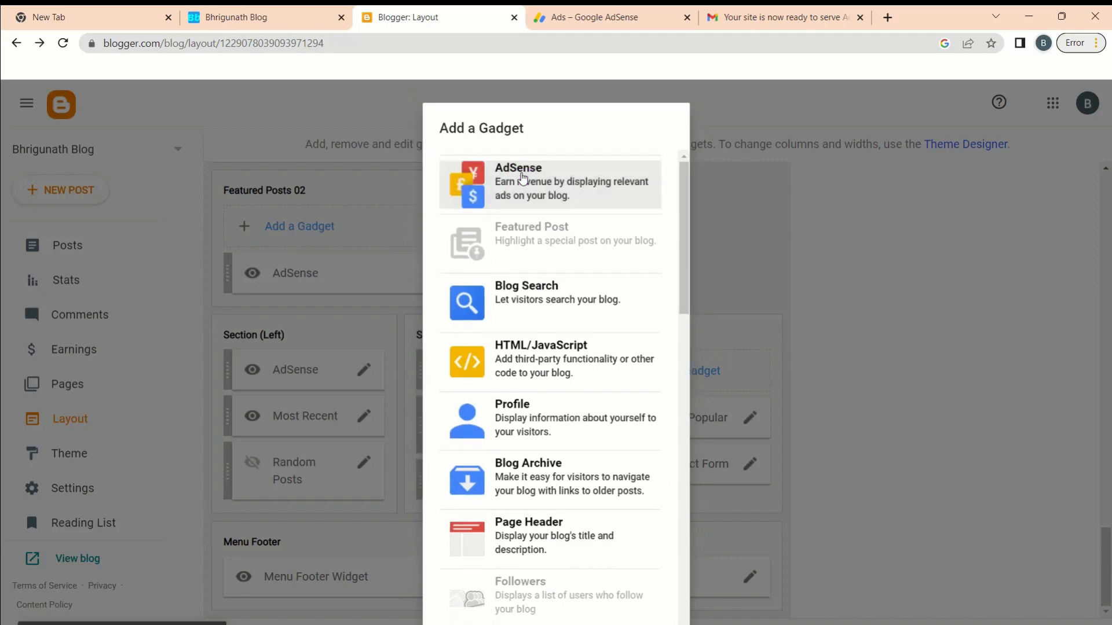
click(660, 556)
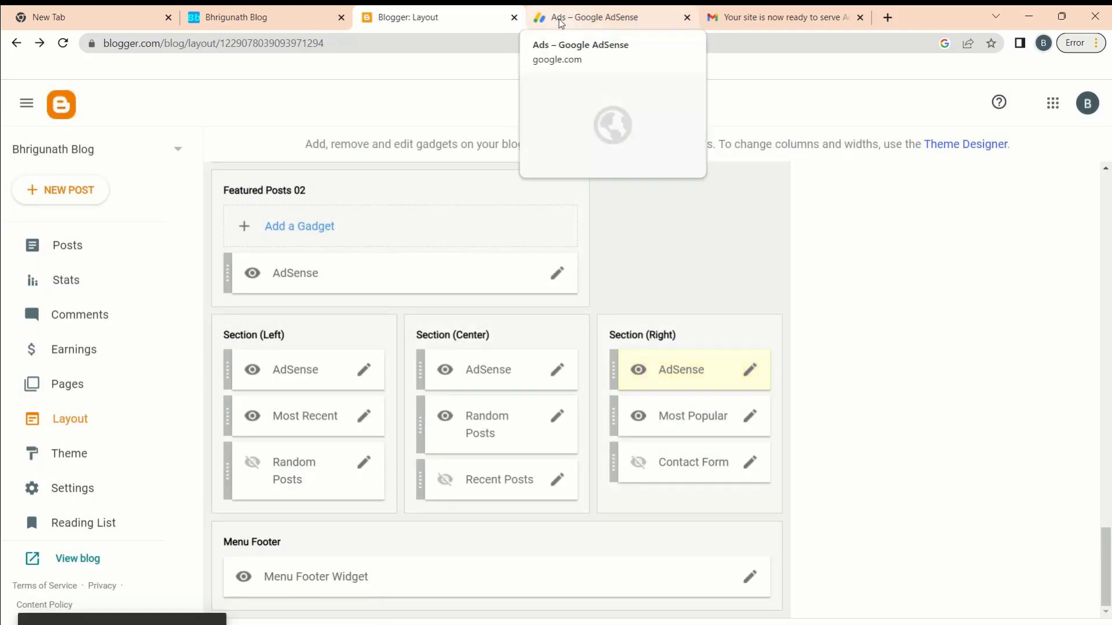
Reload the live blog and check for ads above the Most Recent, Random Posts and Most Popular footer columns.
click(278, 17)
click(437, 14)
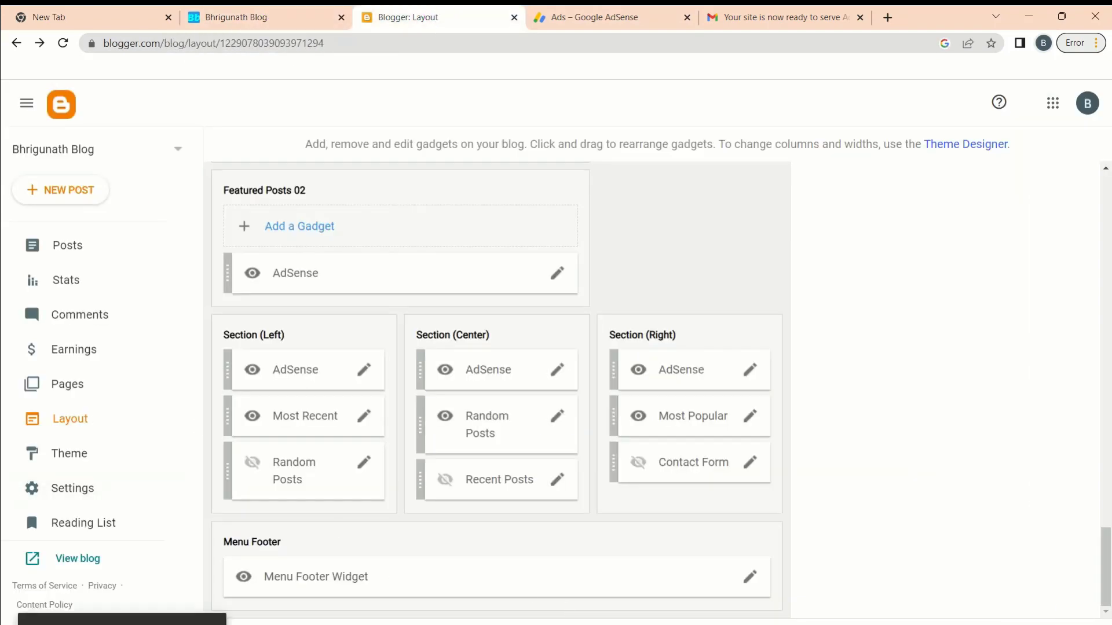
click(214, 20)
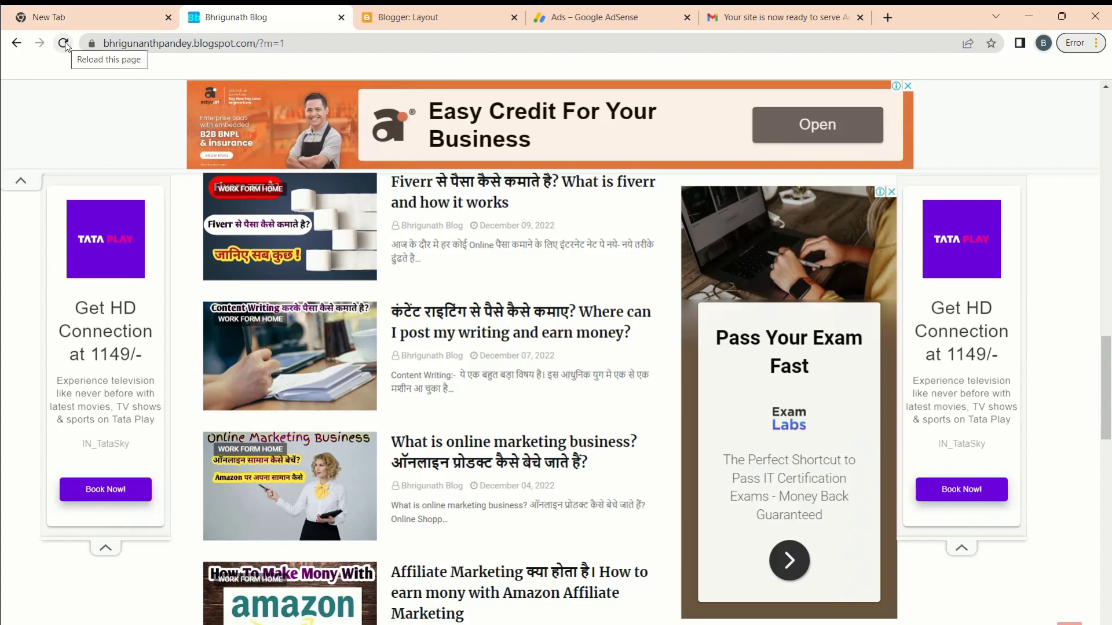
click(392, 21)
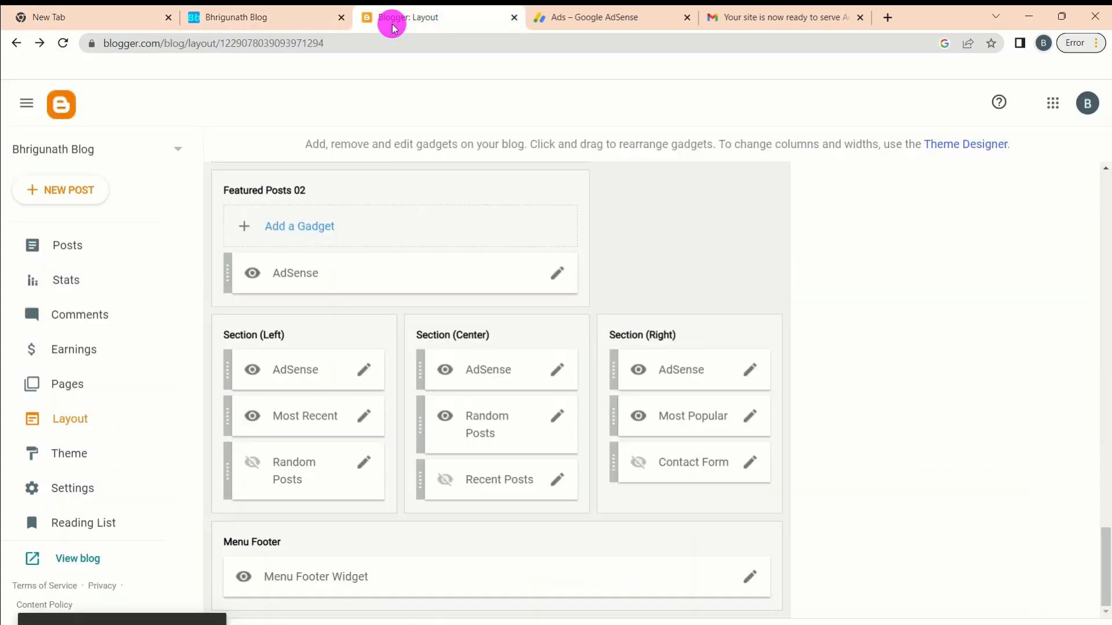
click(228, 17)
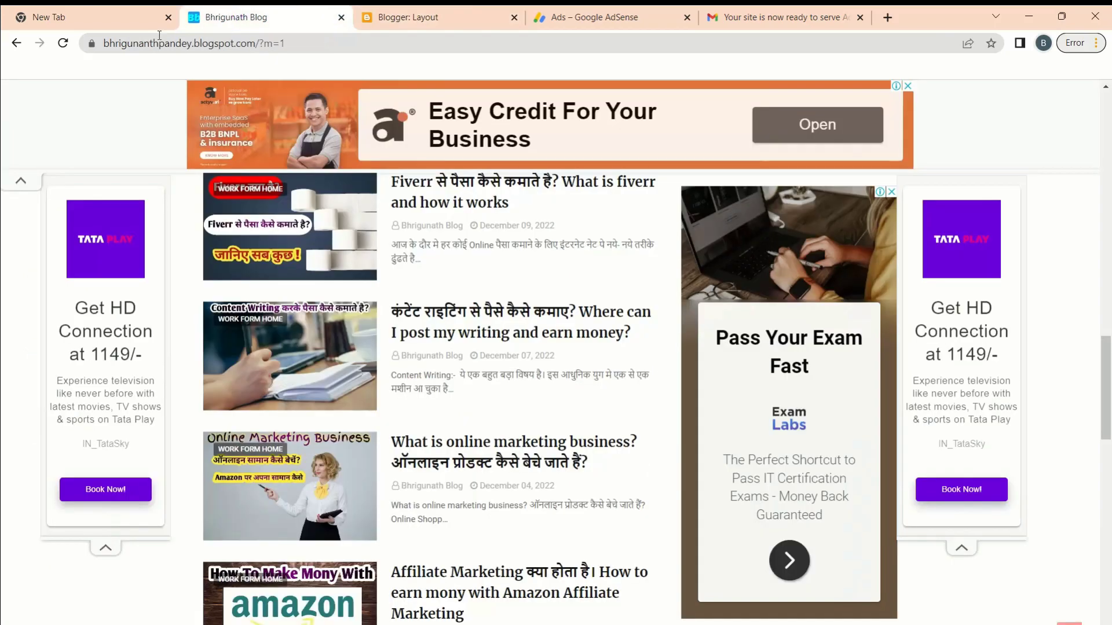
click(64, 49)
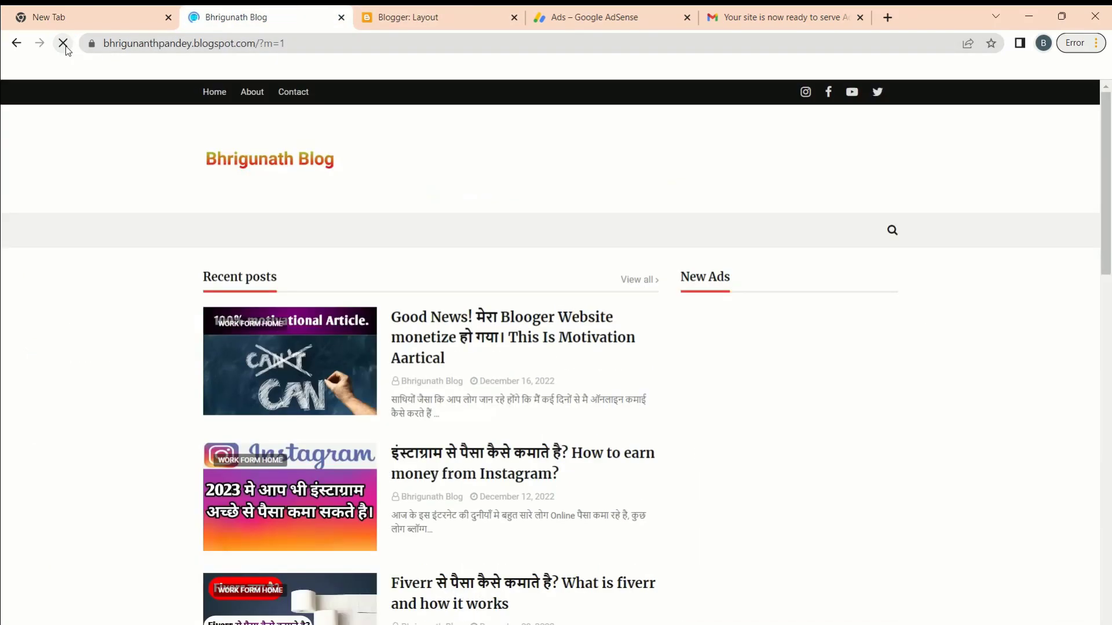
scroll(335, 314, down, 4)
scroll(335, 314, down, 10)
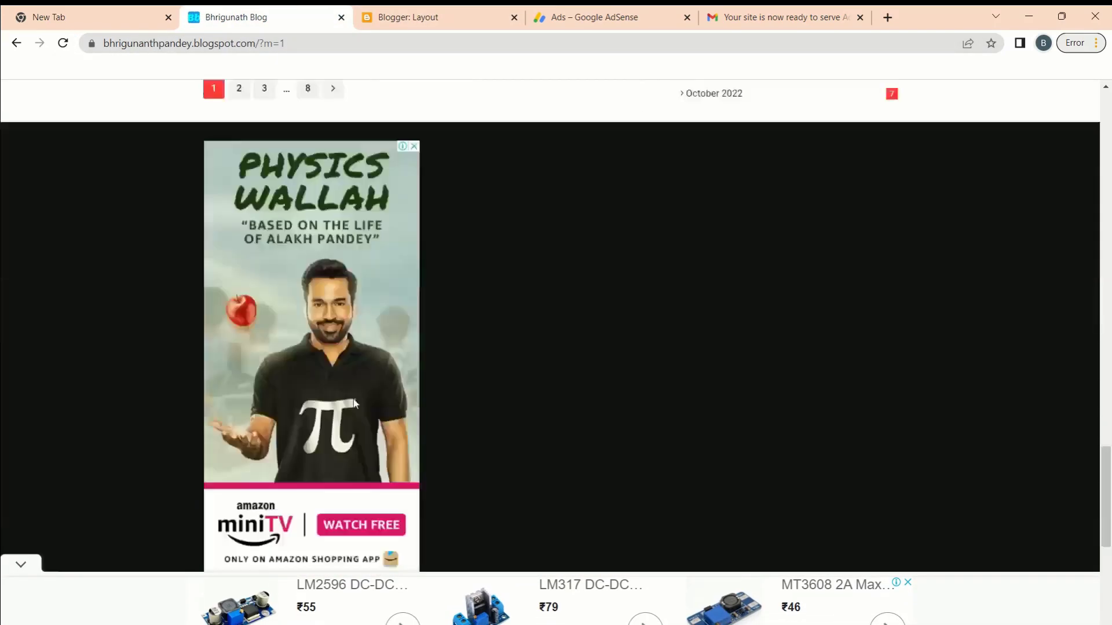
scroll(515, 442, up, 10)
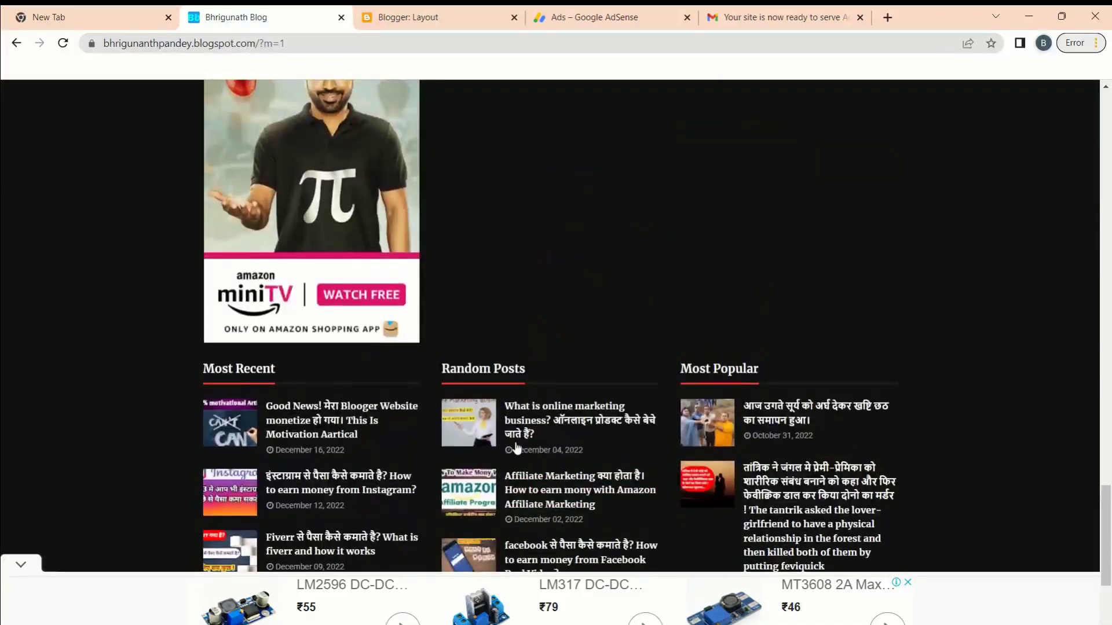
scroll(574, 278, down, 3)
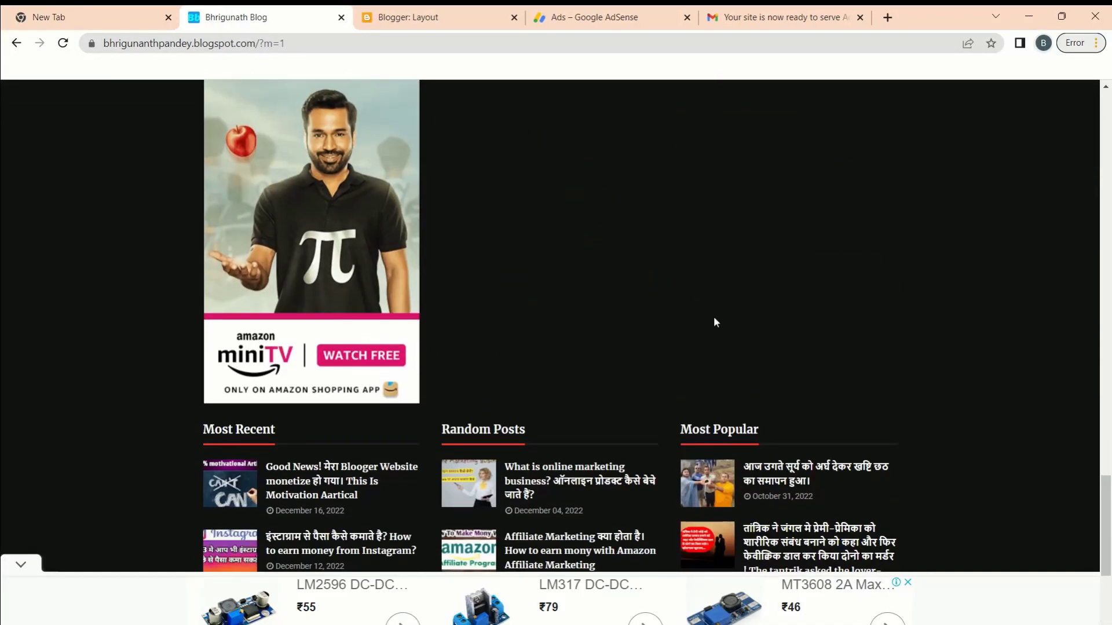
Return from the live blog's footer to the Blogger layout and remove the AdSense gadget from Section (Left).
scroll(715, 317, down, 7)
scroll(502, 231, up, 5)
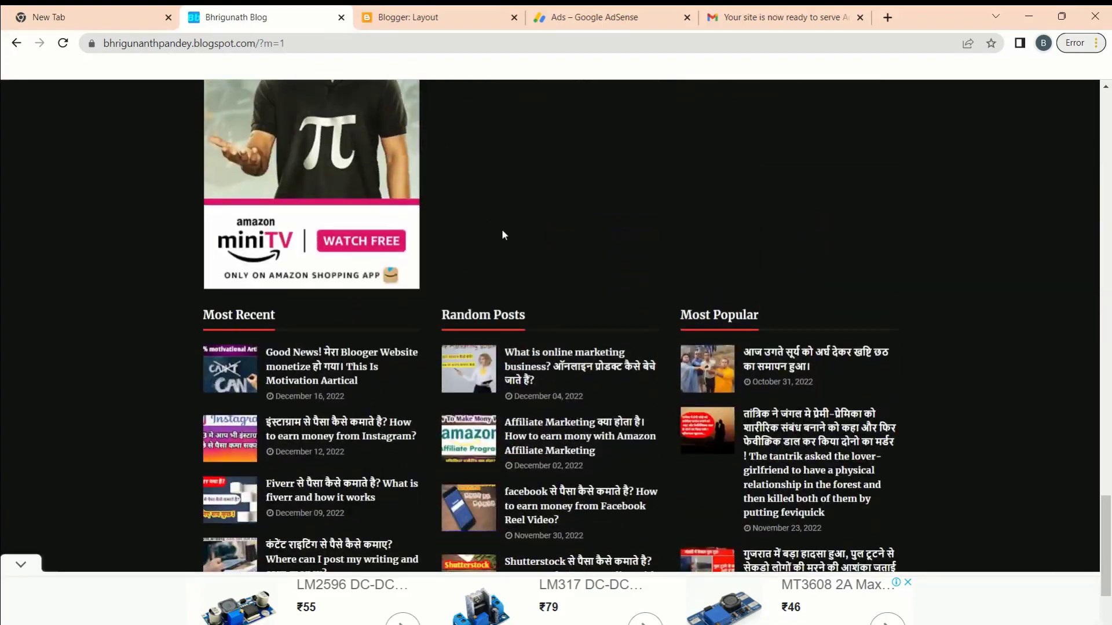
scroll(596, 174, up, 7)
scroll(477, 340, down, 3)
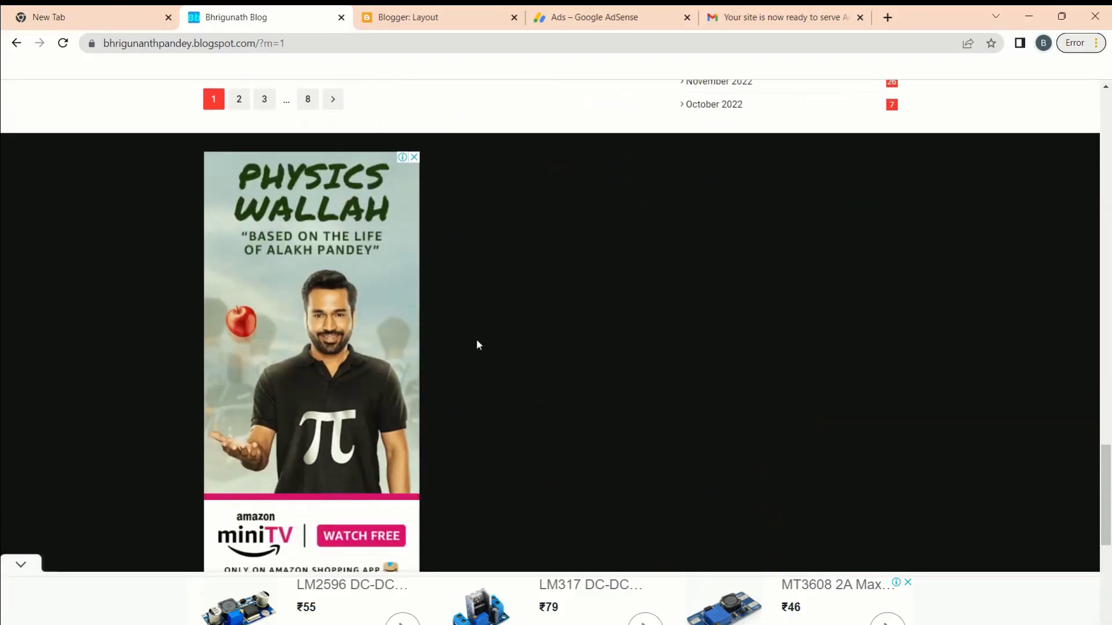
scroll(476, 345, up, 1)
click(396, 19)
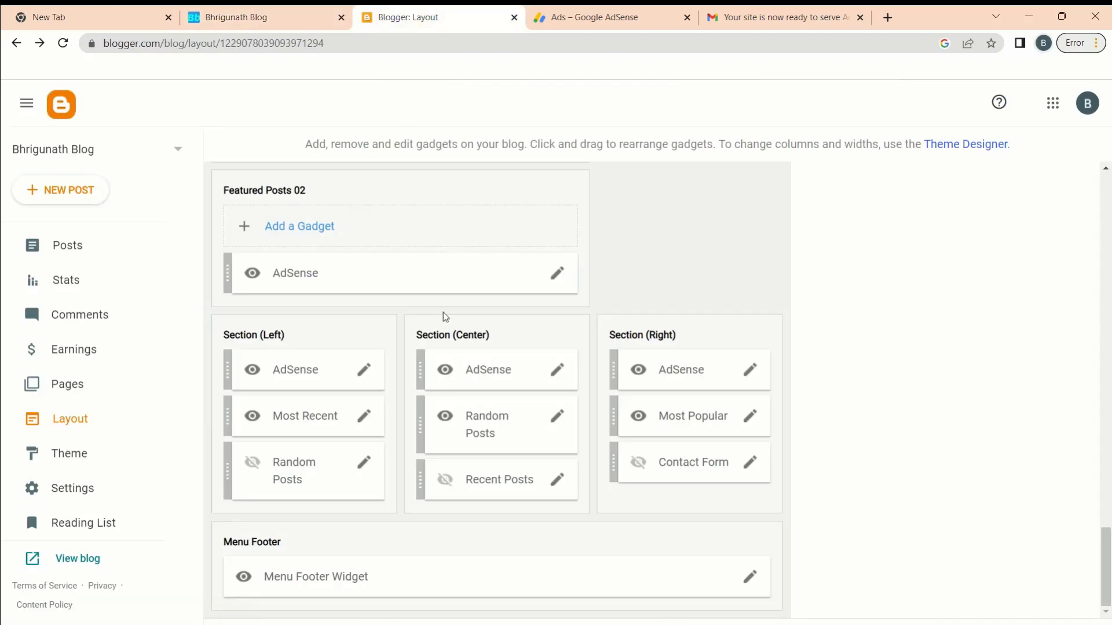
click(364, 373)
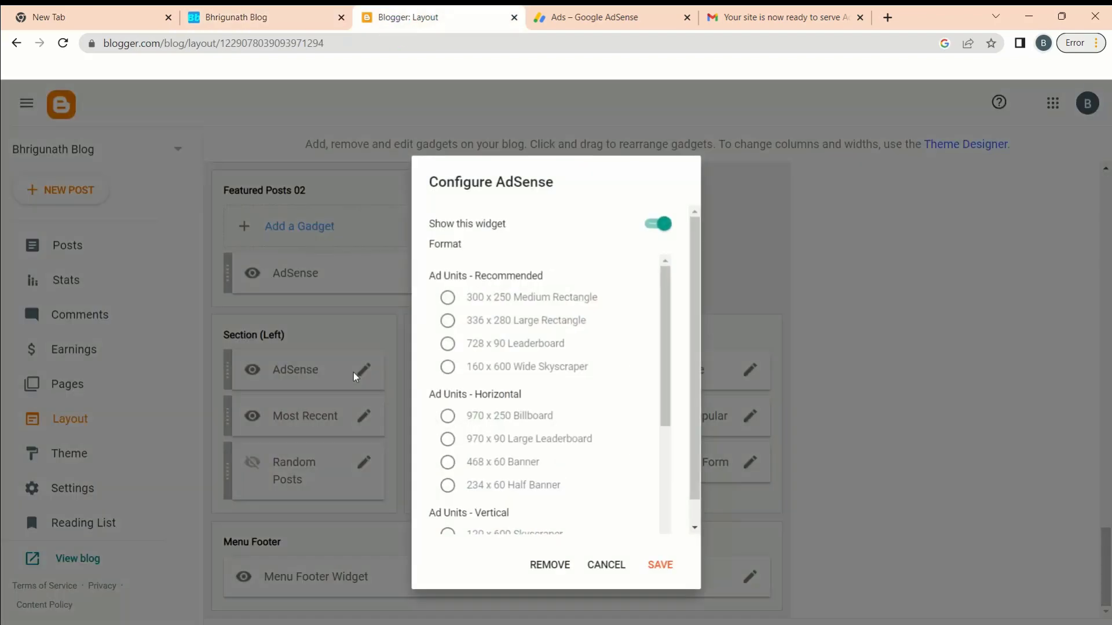
click(651, 226)
click(571, 566)
click(654, 416)
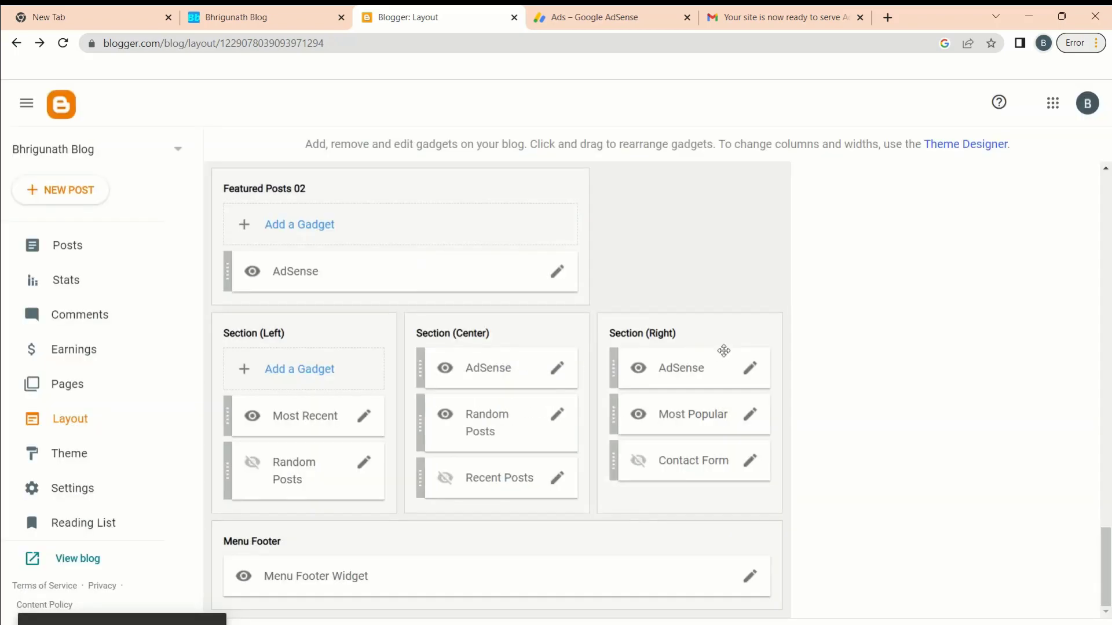
Remove the AdSense gadget from Section (Right) and confirm the removal.
click(749, 369)
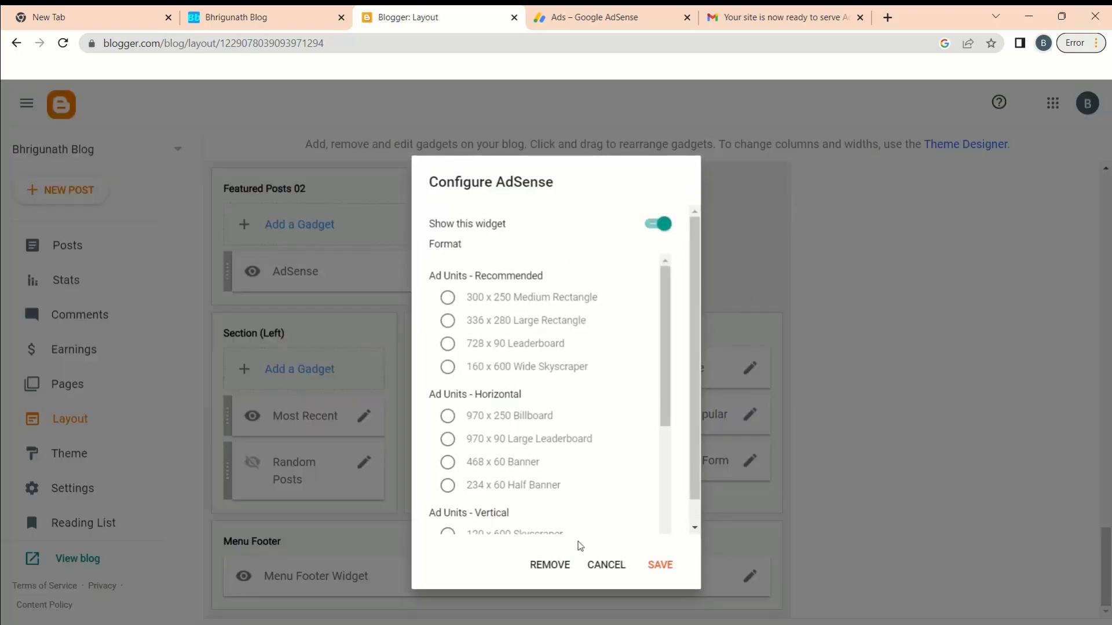
click(550, 565)
click(653, 416)
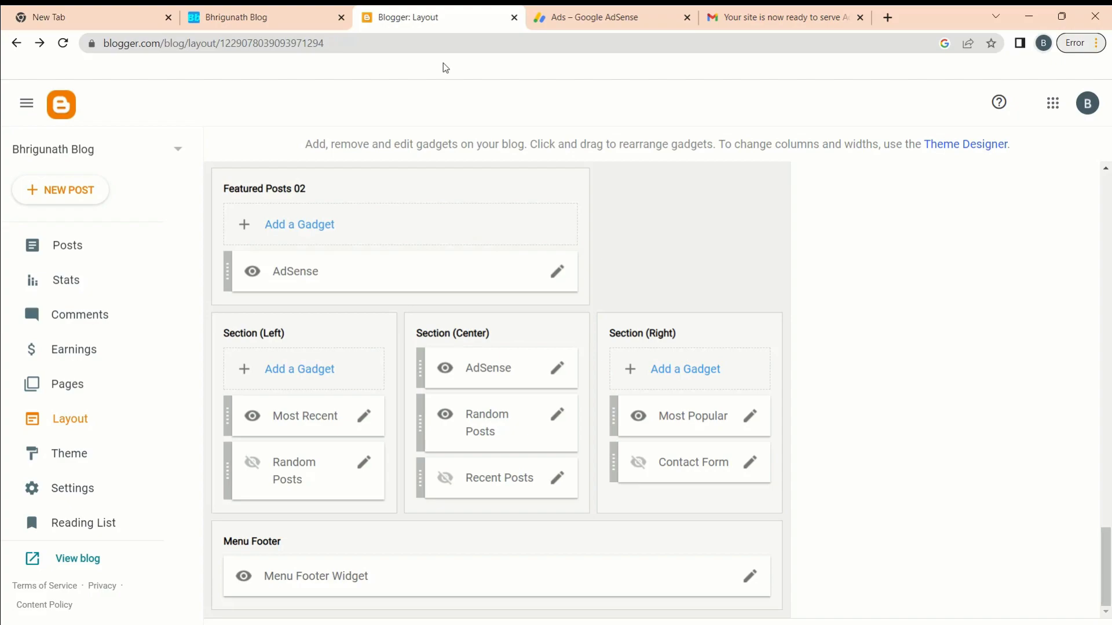
Look over the live blog's header ad, Recent posts list and New Ads sidebar.
click(290, 24)
scroll(441, 399, up, 15)
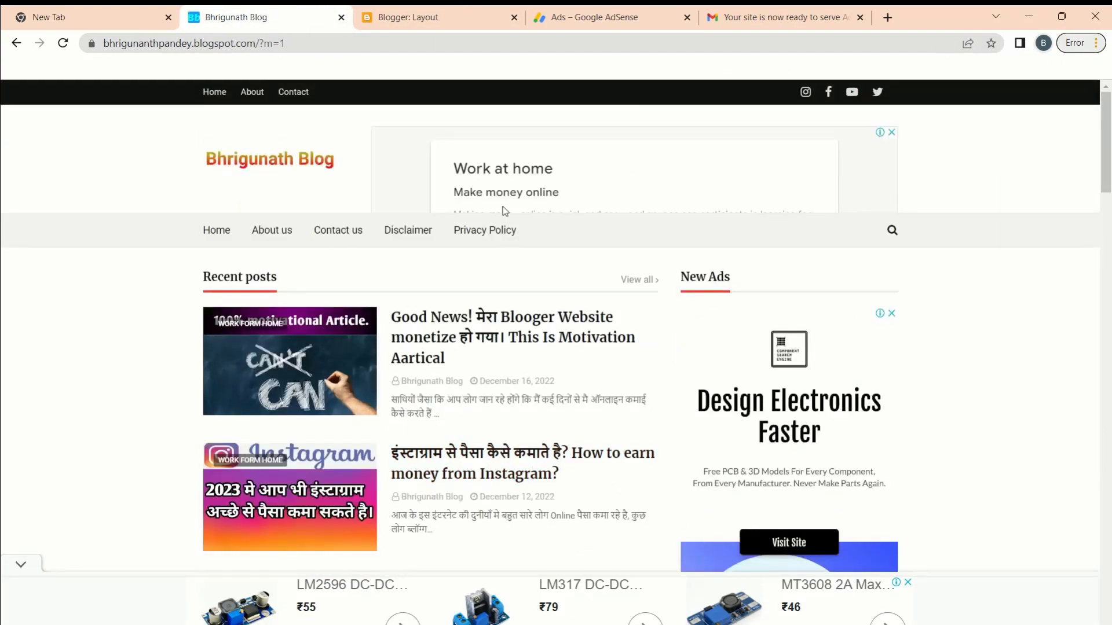
scroll(762, 439, down, 2)
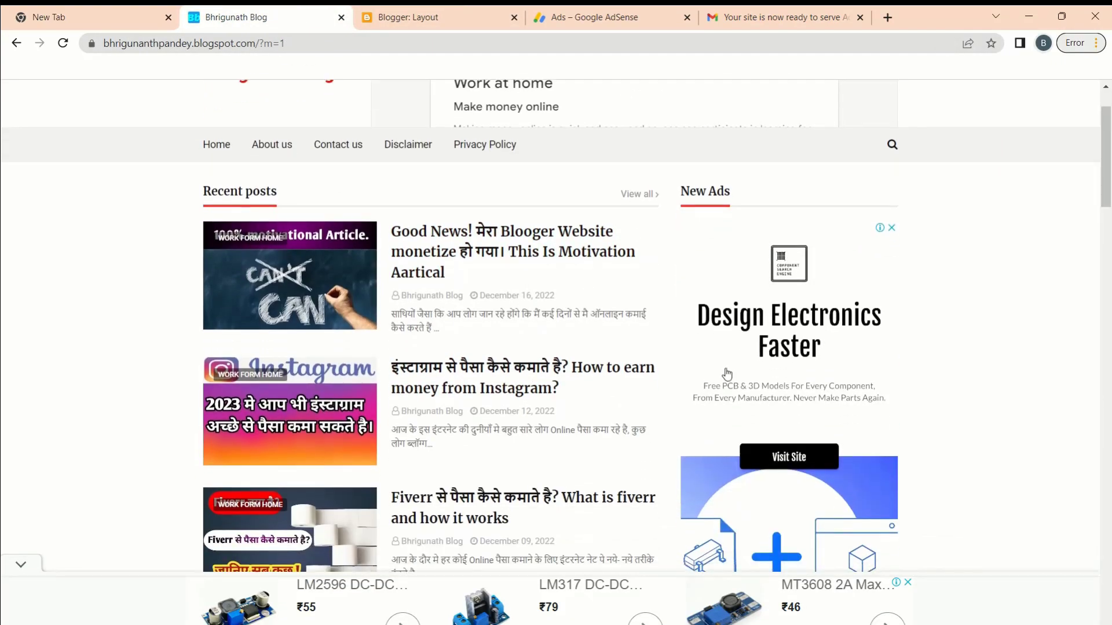
scroll(480, 411, up, 1)
scroll(463, 347, down, 2)
scroll(446, 281, up, 1)
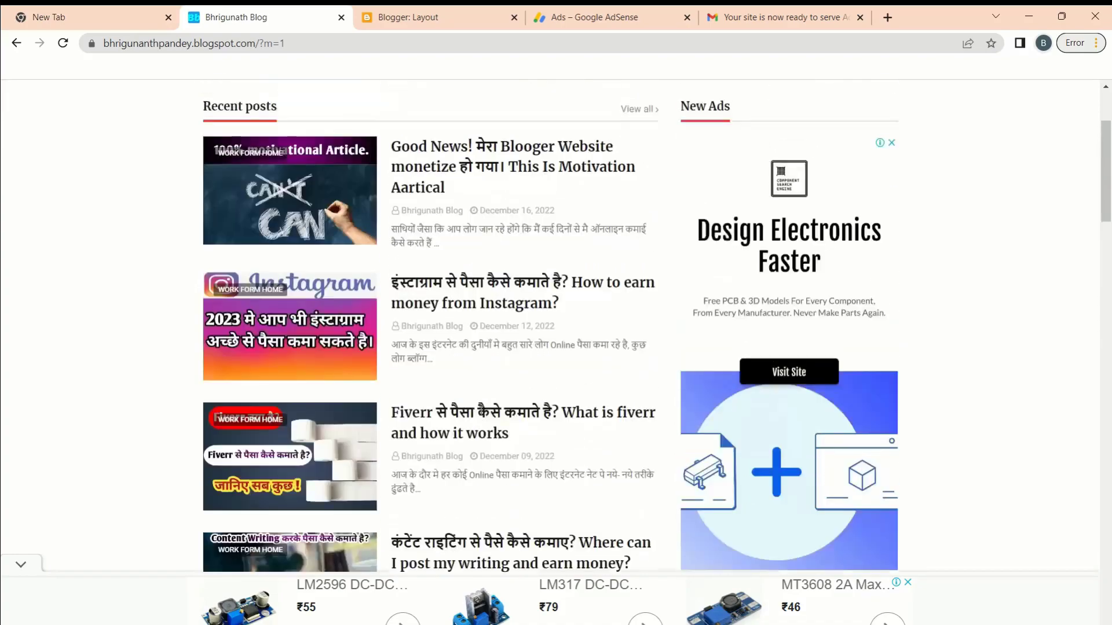
scroll(454, 236, up, 1)
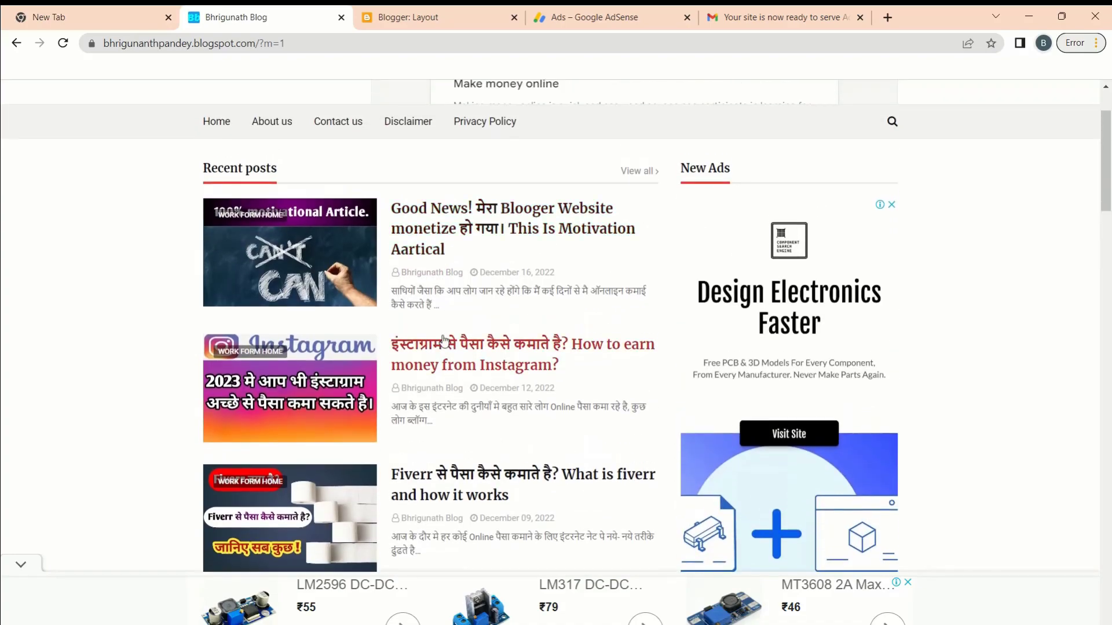
scroll(444, 341, down, 8)
scroll(443, 341, down, 2)
scroll(443, 340, up, 10)
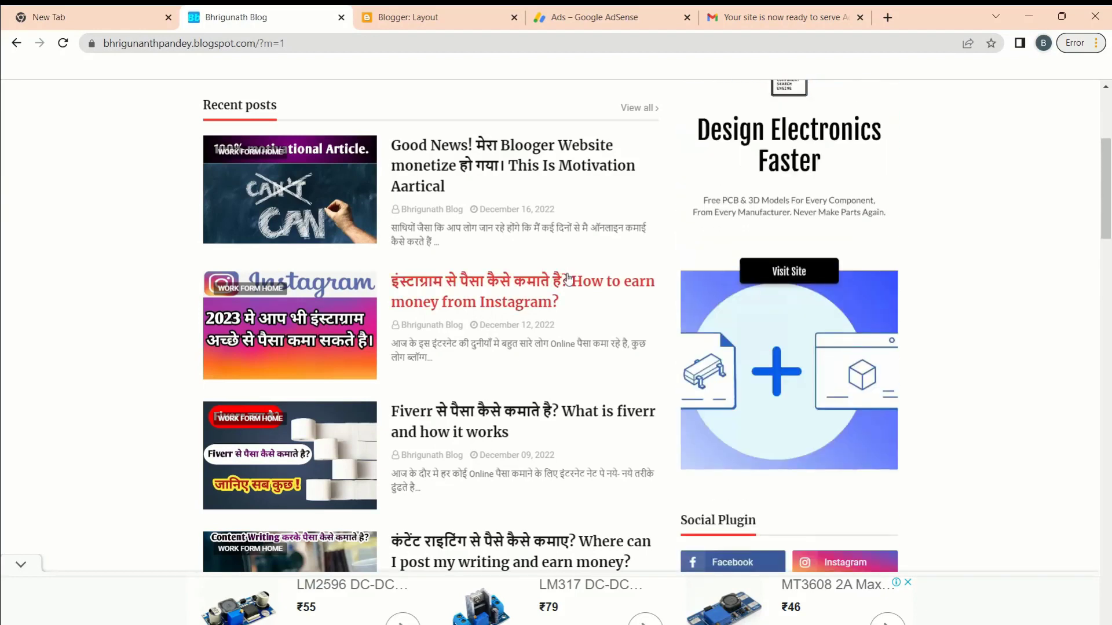
scroll(479, 315, up, 1)
Switch back to the Blogger layout and remove the AdSense gadget from Section (Center).
click(421, 18)
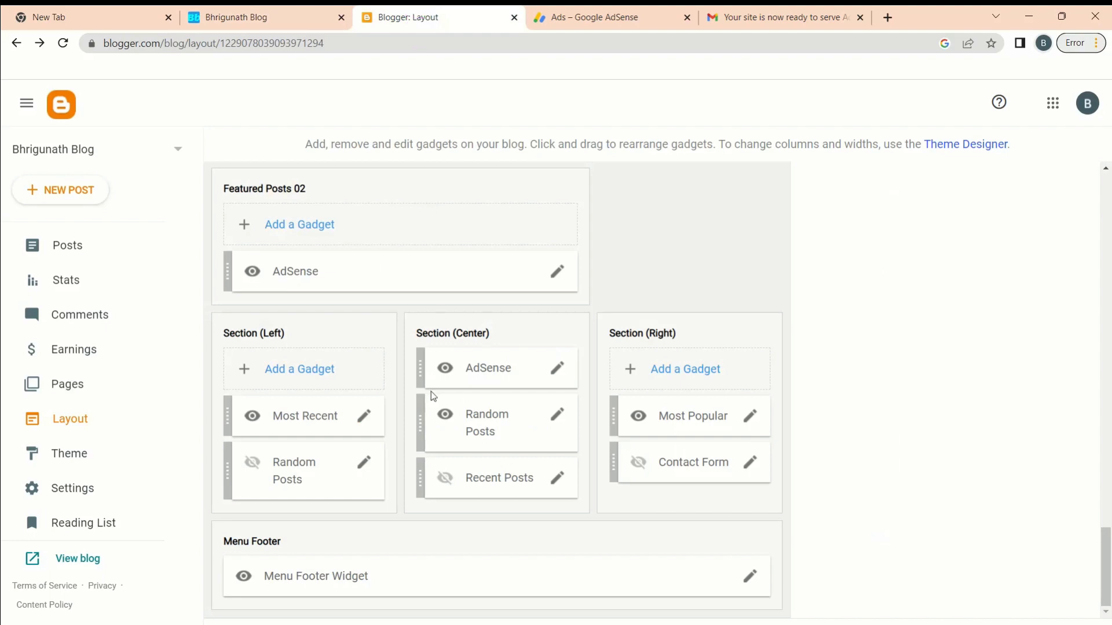
click(555, 372)
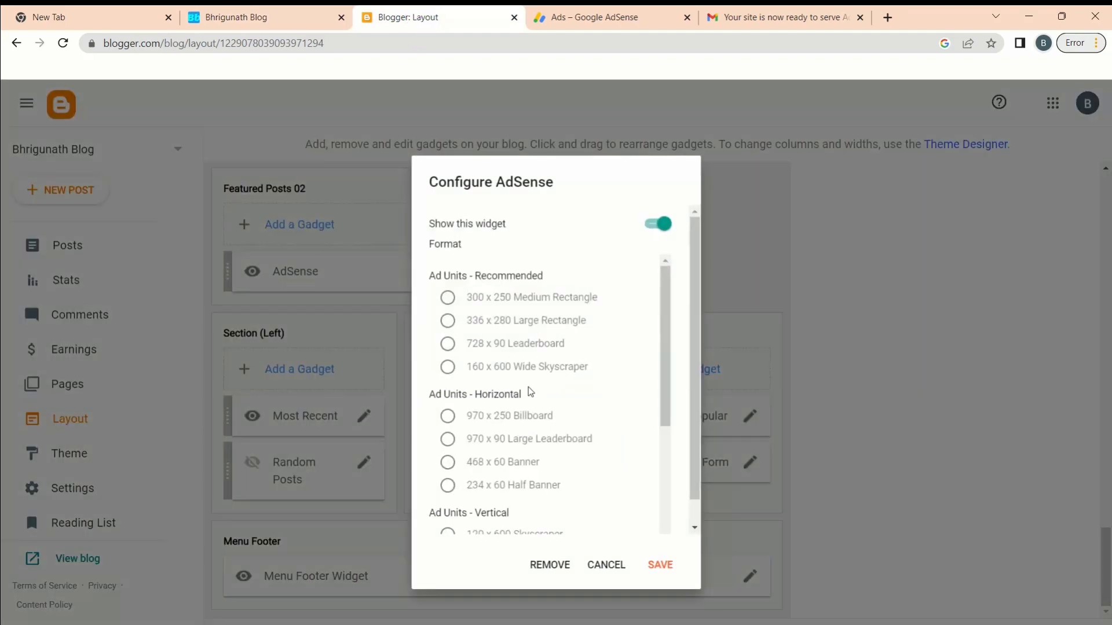
scroll(521, 411, down, 4)
click(551, 564)
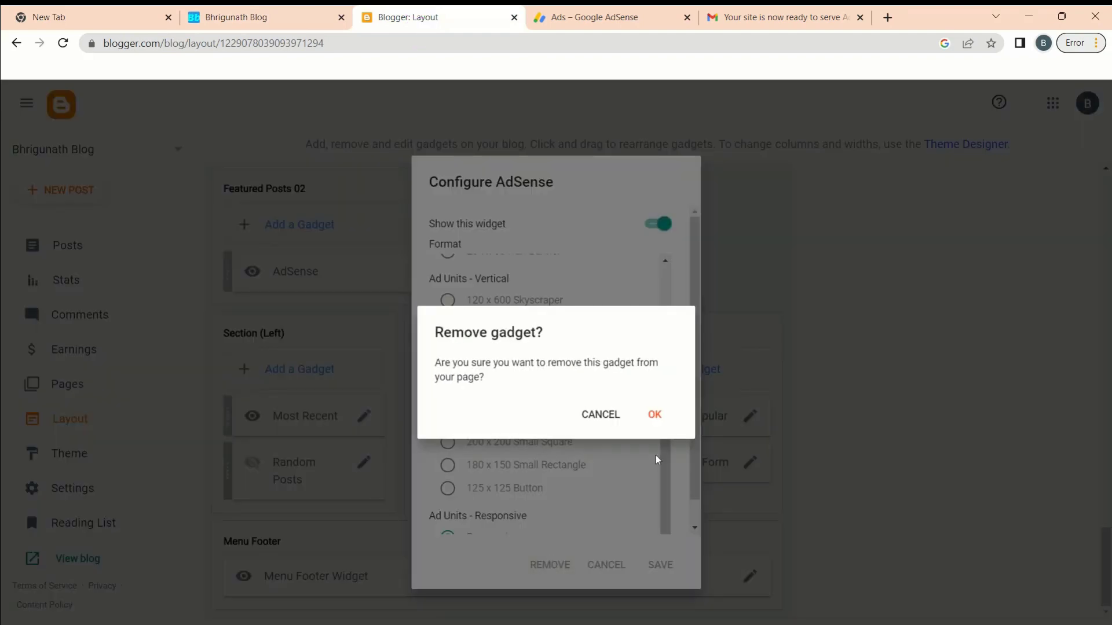
click(646, 408)
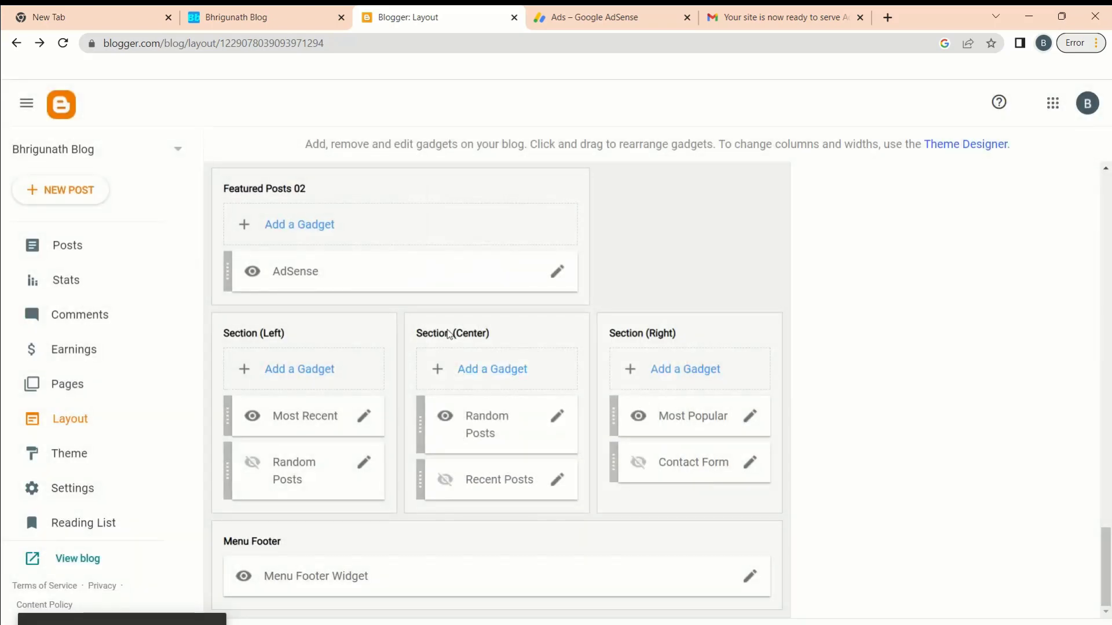
Begin adding an HTML/JavaScript gadget to Section (Center), and copy the code snippet of the Square ads 2 unit from Google AdSense.
click(461, 365)
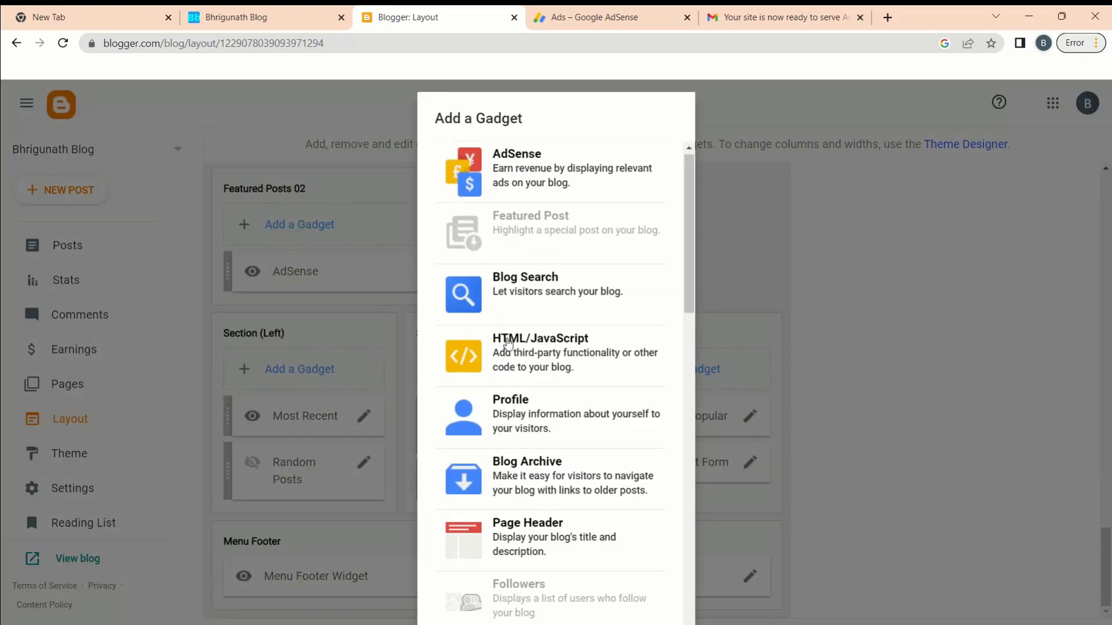
click(505, 355)
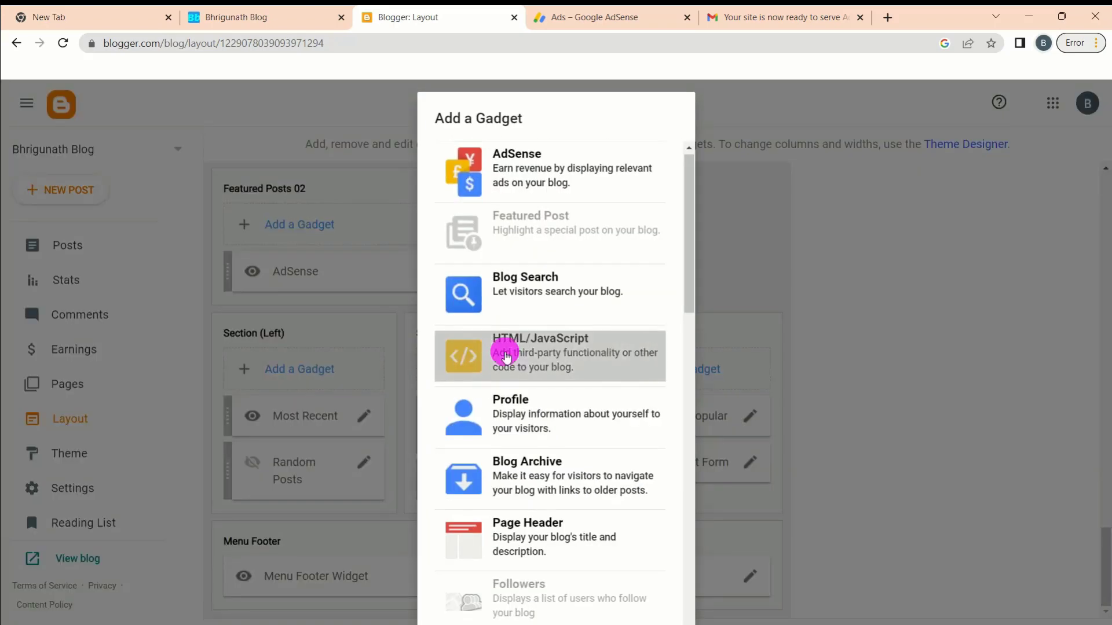
click(546, 28)
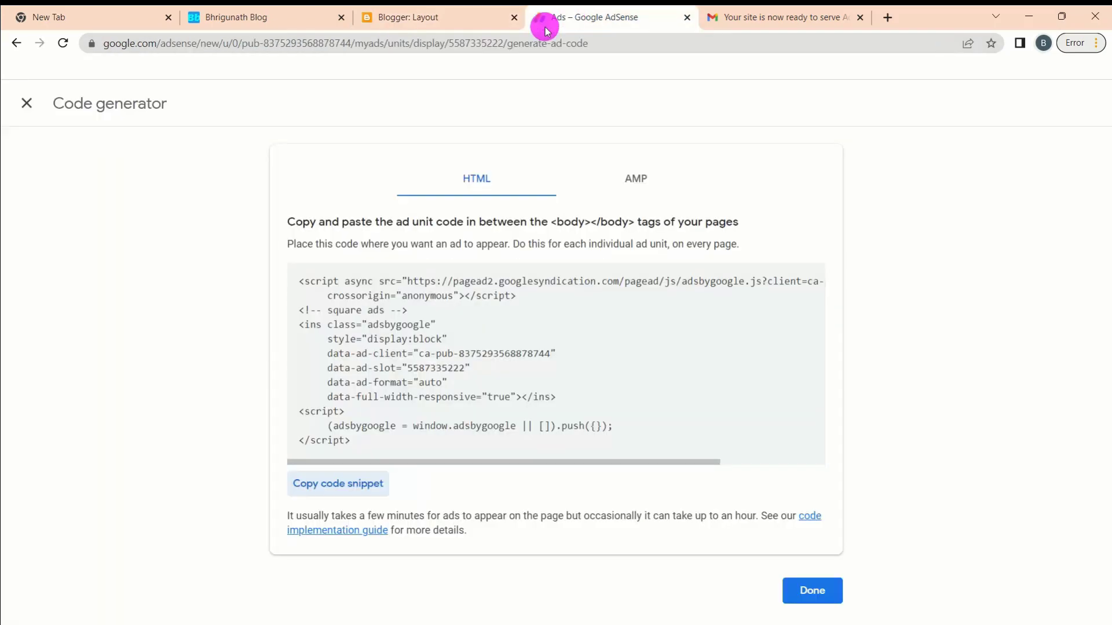
click(26, 108)
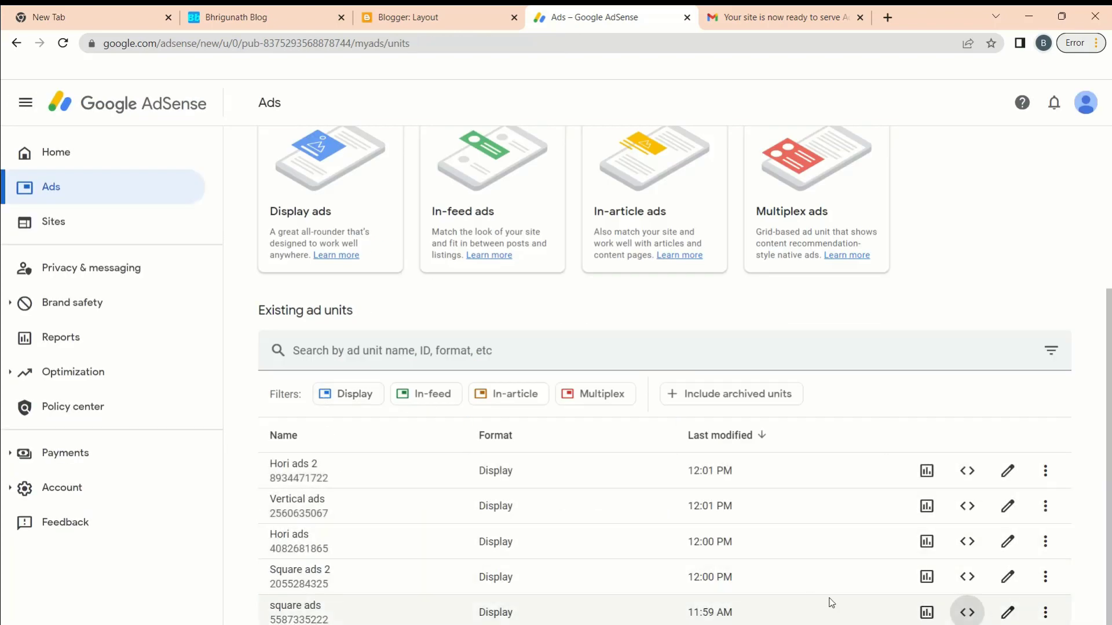
click(966, 577)
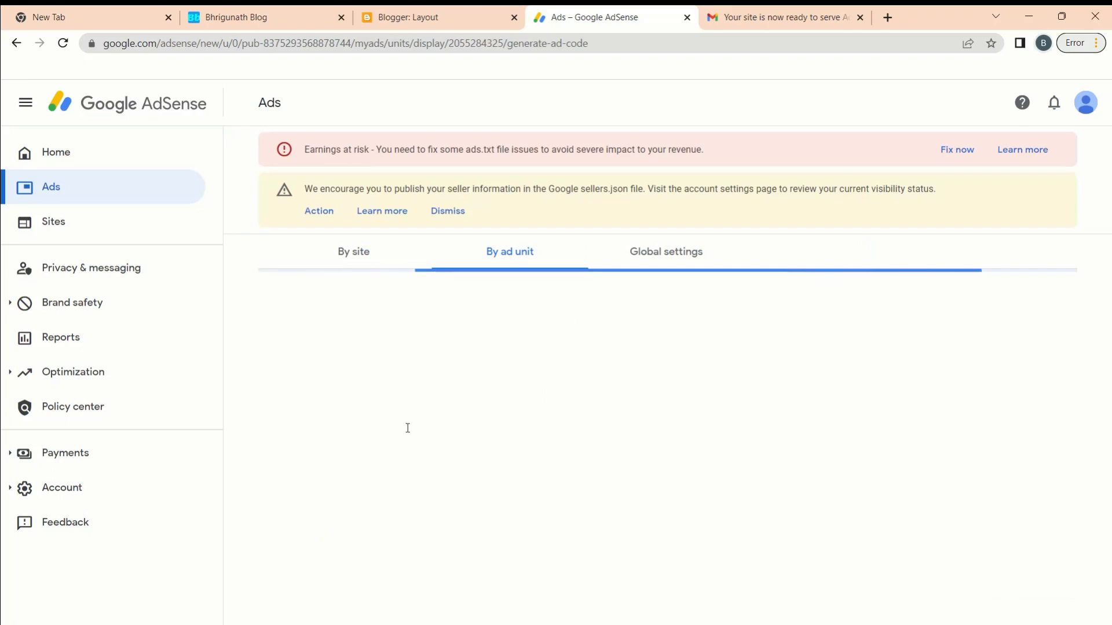
click(307, 482)
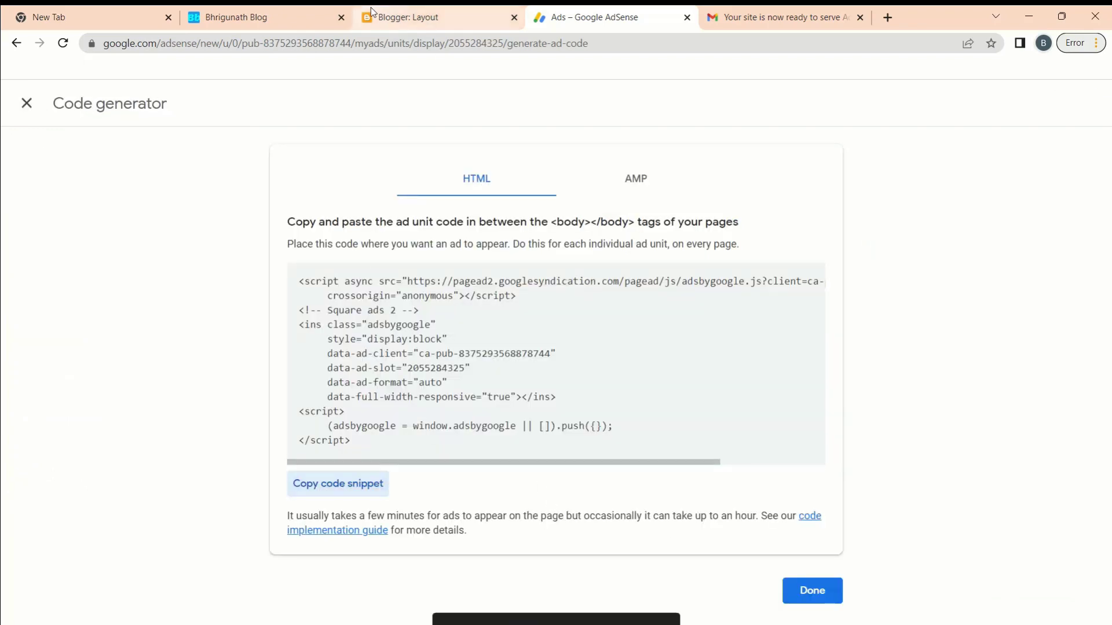
Back in Blogger, paste the Square ads 2 code as the HTML/JavaScript gadget's content, title it "footer ads" and save it.
click(389, 18)
click(472, 364)
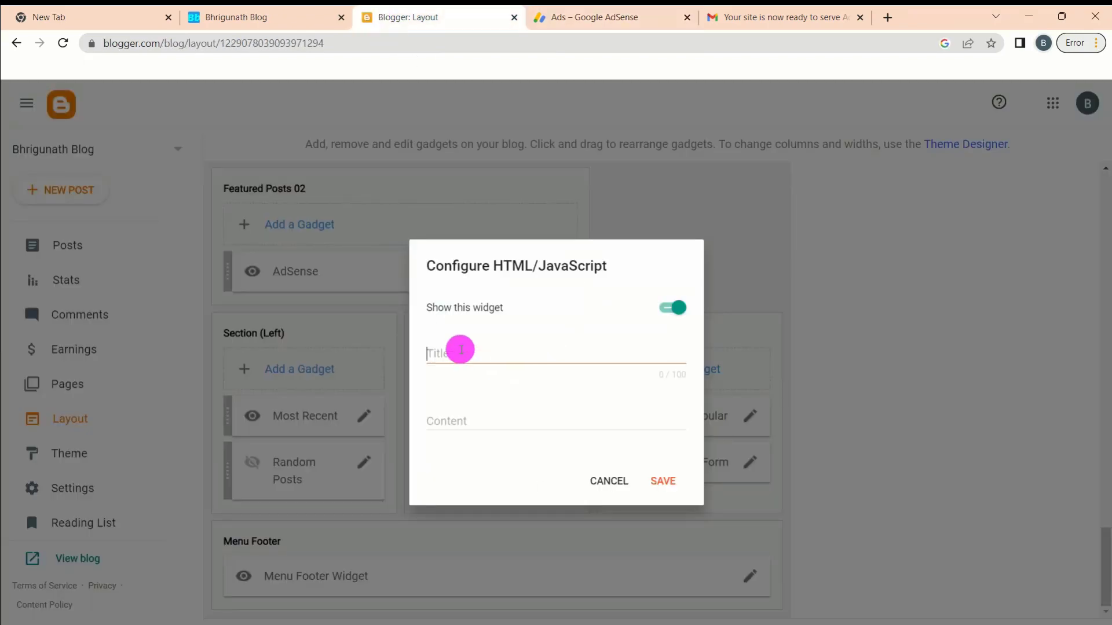
click(464, 416)
key(ctrl+v)
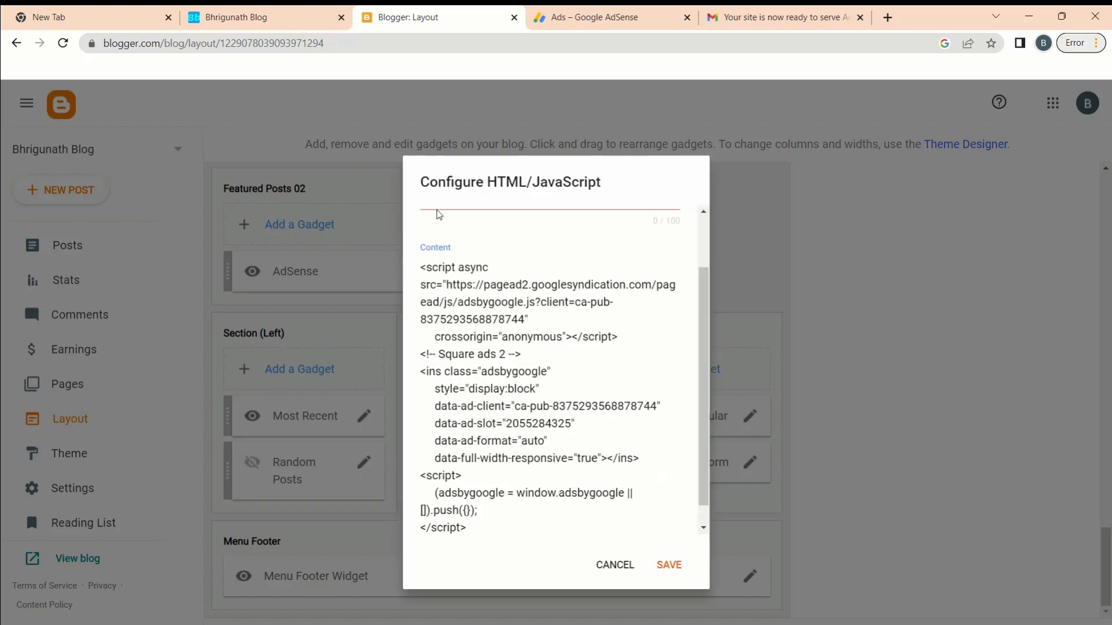
scroll(445, 231, up, 2)
click(455, 261)
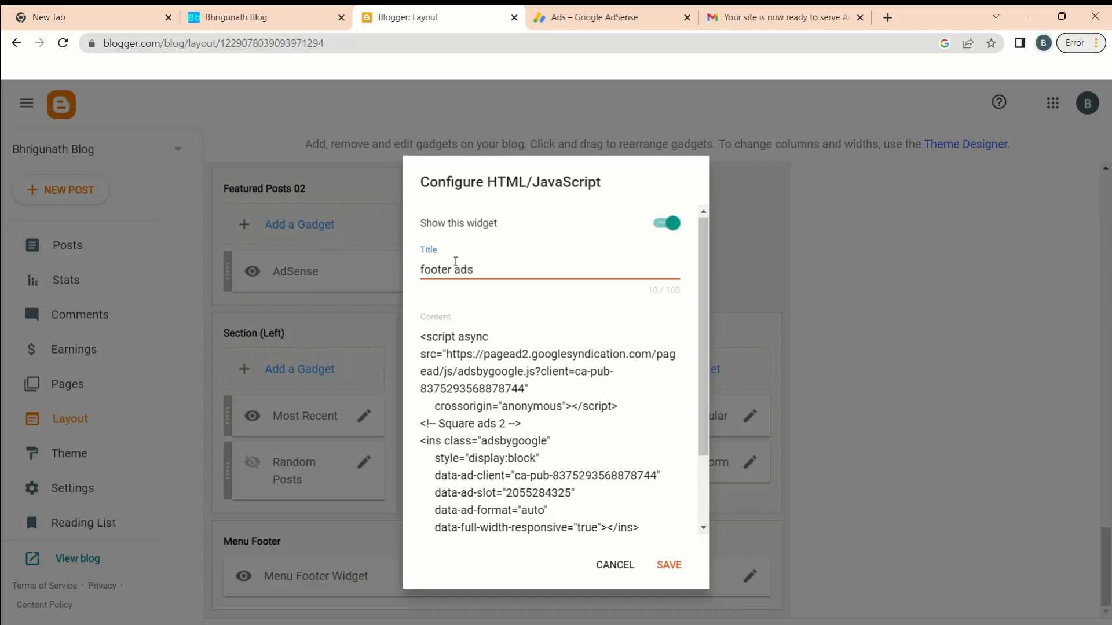
click(663, 564)
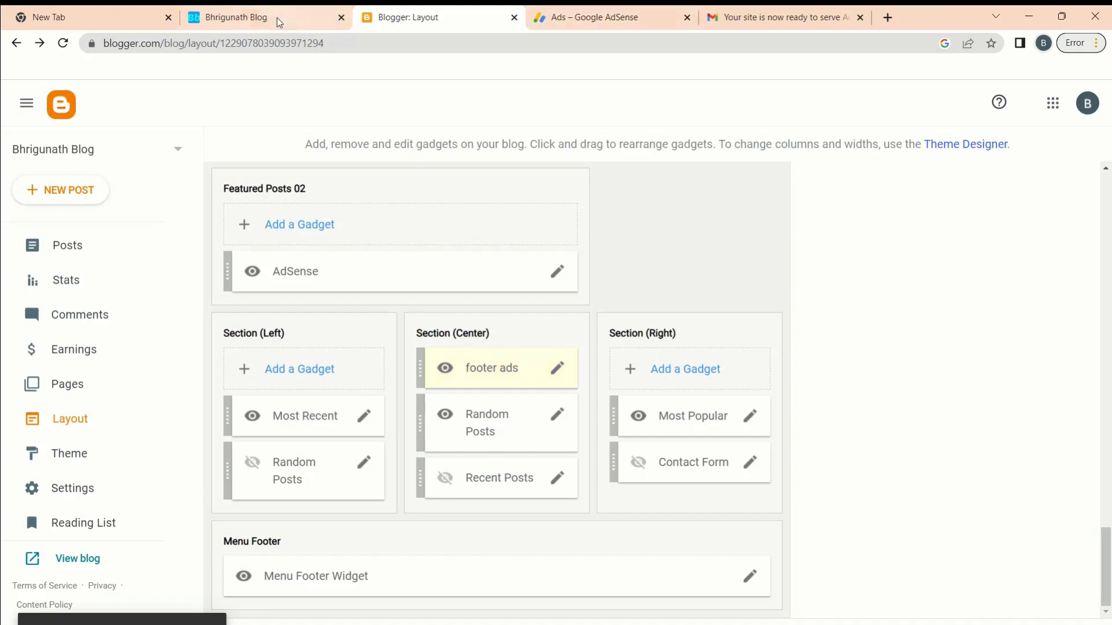
Reload the live blog, check the footer ads column and the sidebar and header ads, and return to the blog layout.
click(249, 22)
click(63, 50)
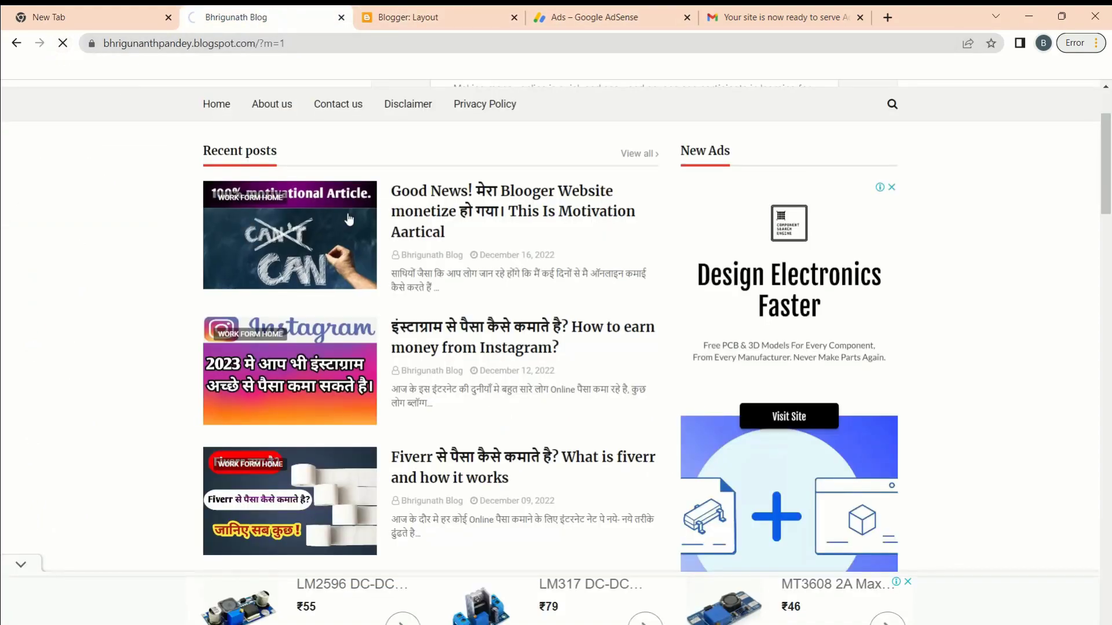
scroll(512, 381, down, 20)
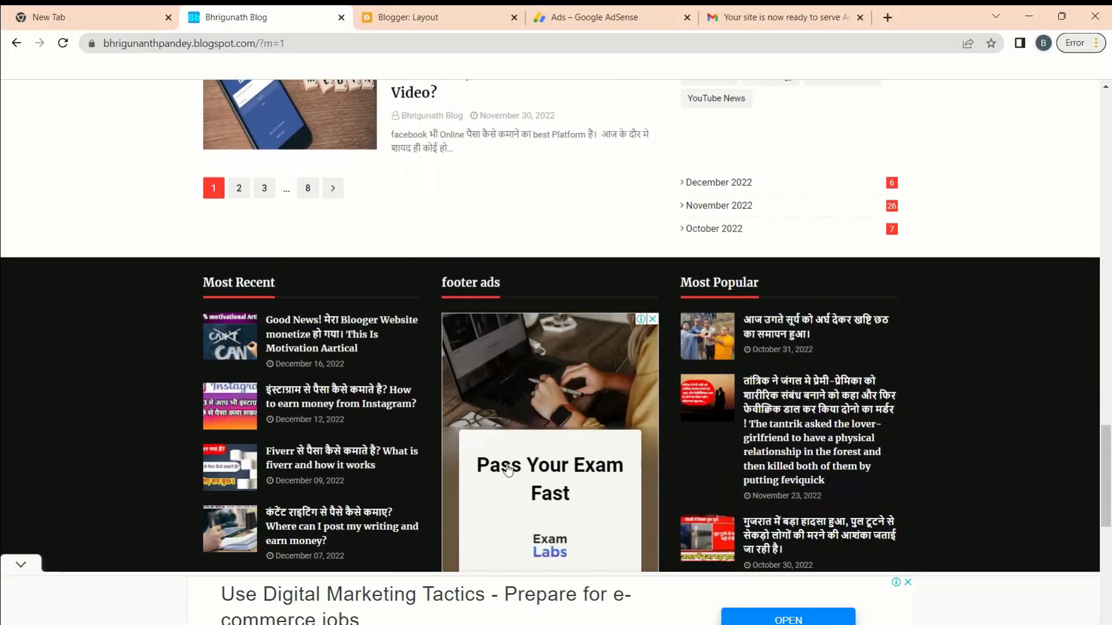
scroll(540, 413, down, 1)
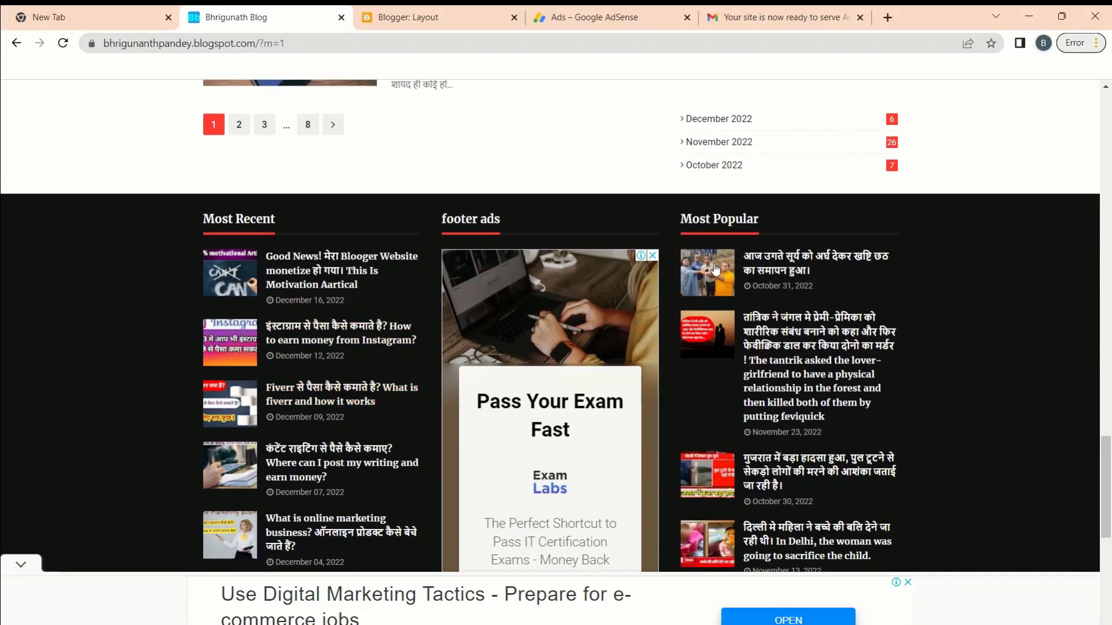
scroll(563, 368, down, 1)
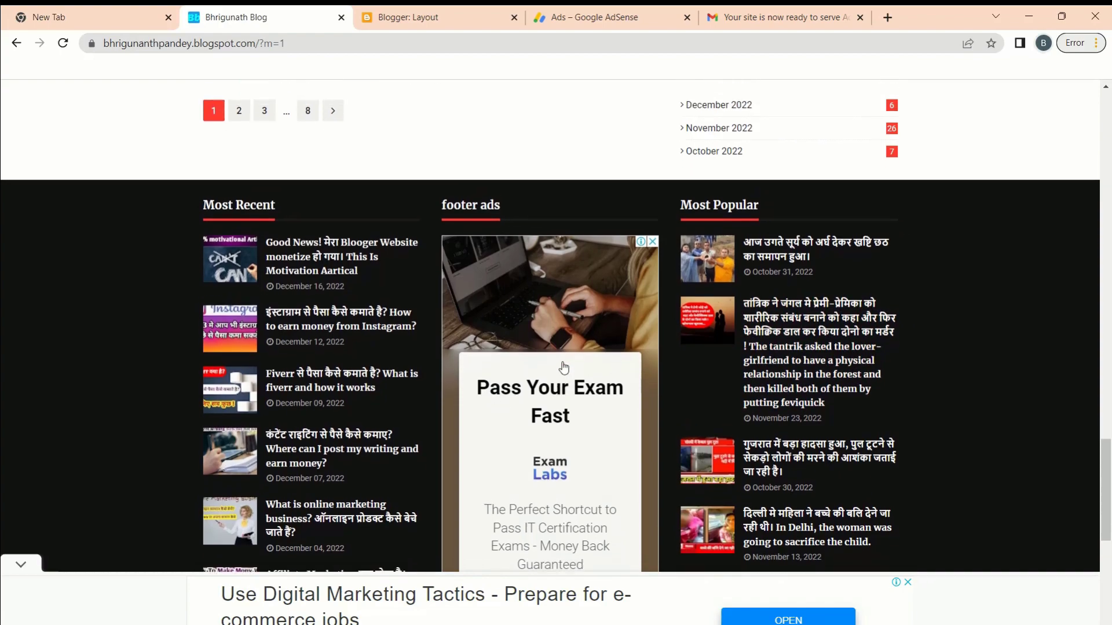
scroll(564, 368, up, 3)
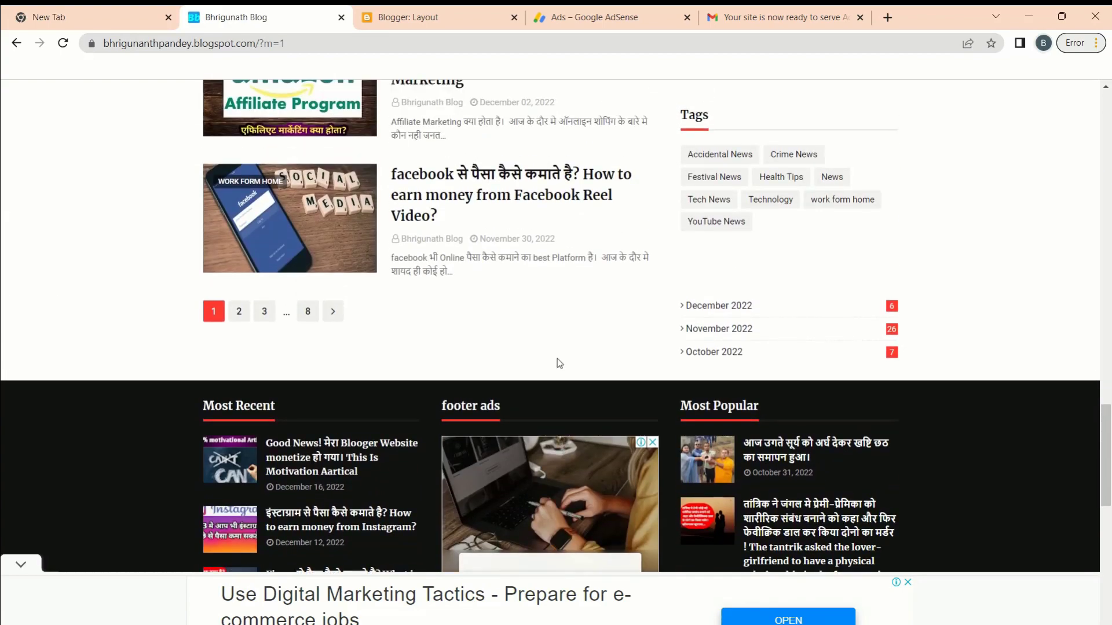
scroll(557, 363, up, 9)
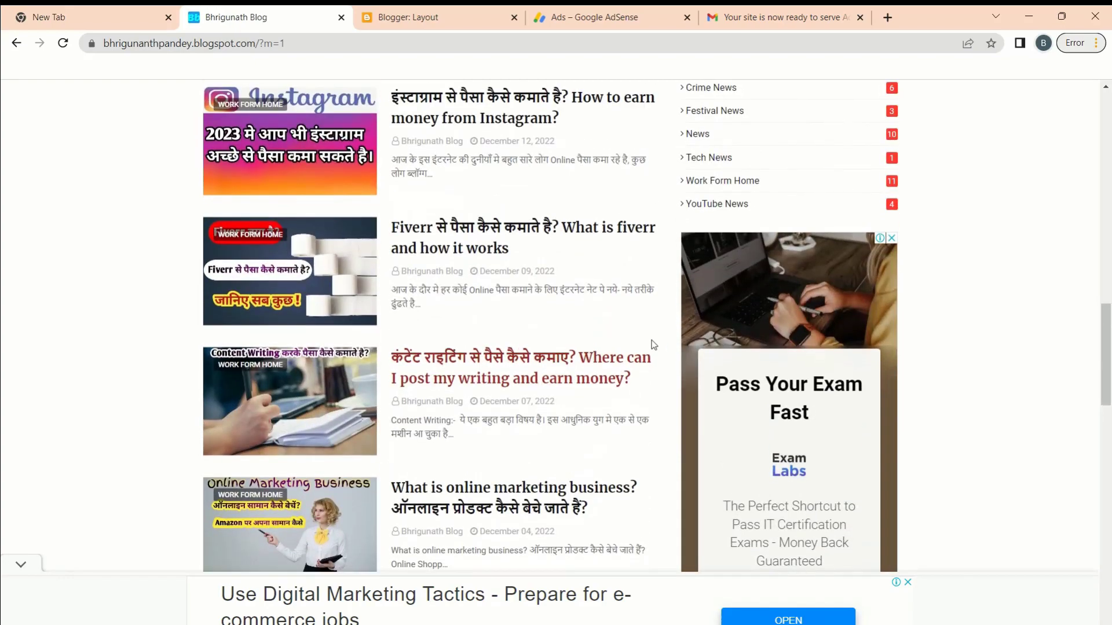
scroll(654, 345, up, 3)
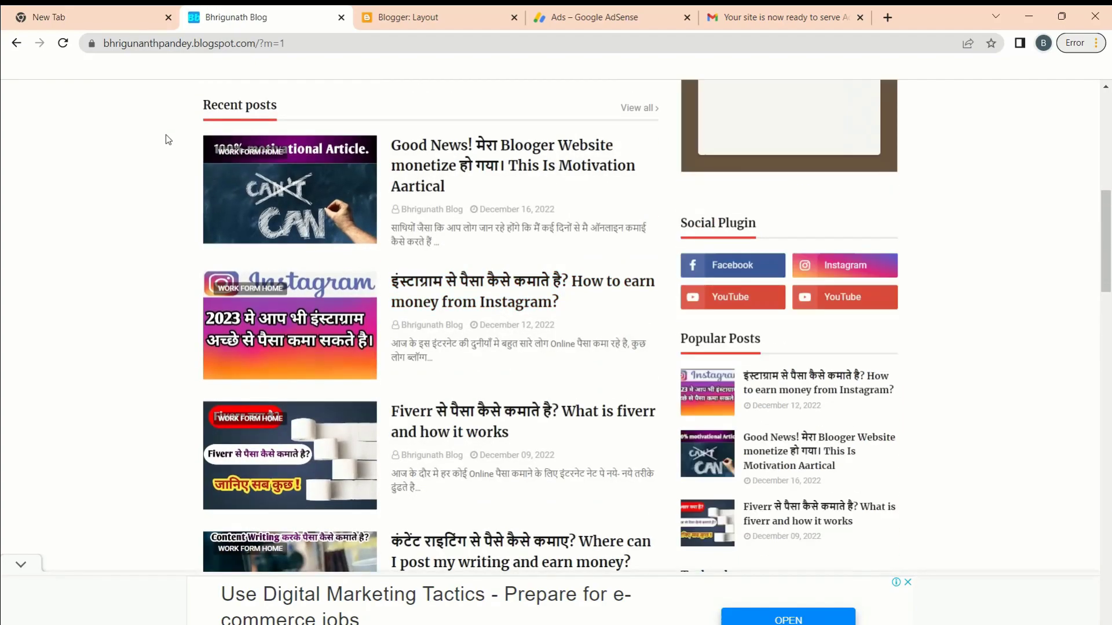
scroll(333, 169, up, 3)
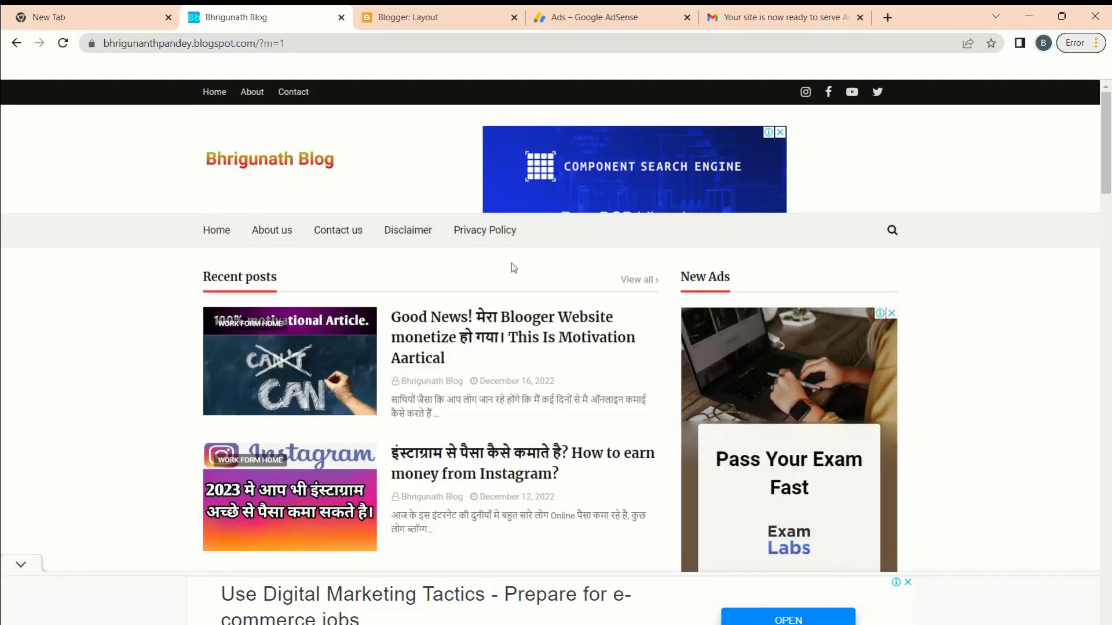
click(397, 23)
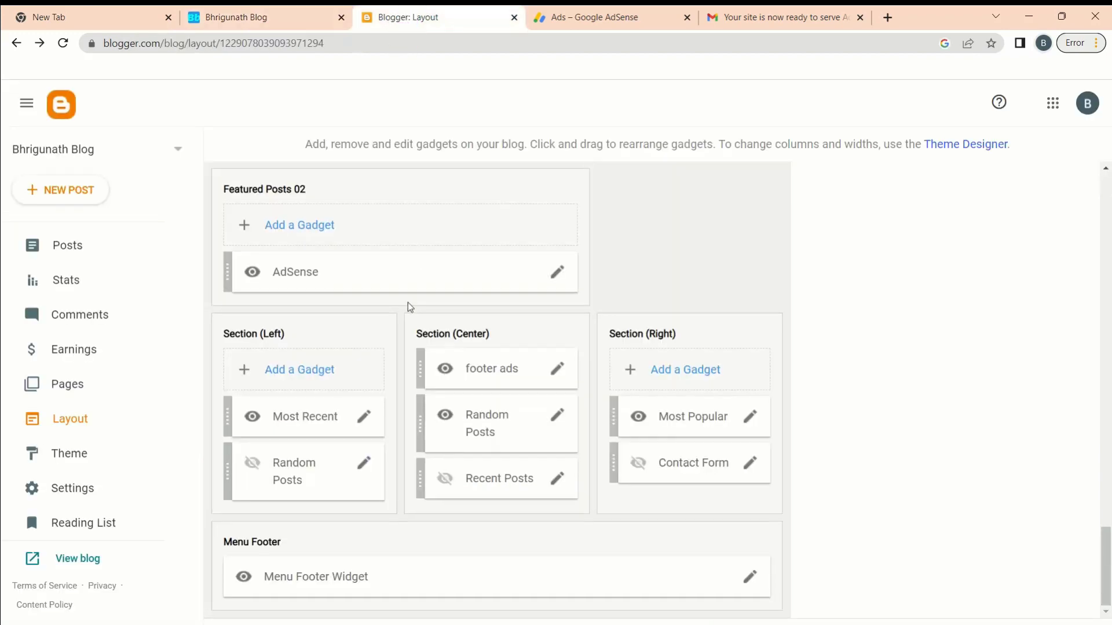
Begin adding an HTML/JavaScript gadget to the Featured Posts 01 section of the layout.
scroll(410, 307, up, 6)
scroll(409, 305, up, 10)
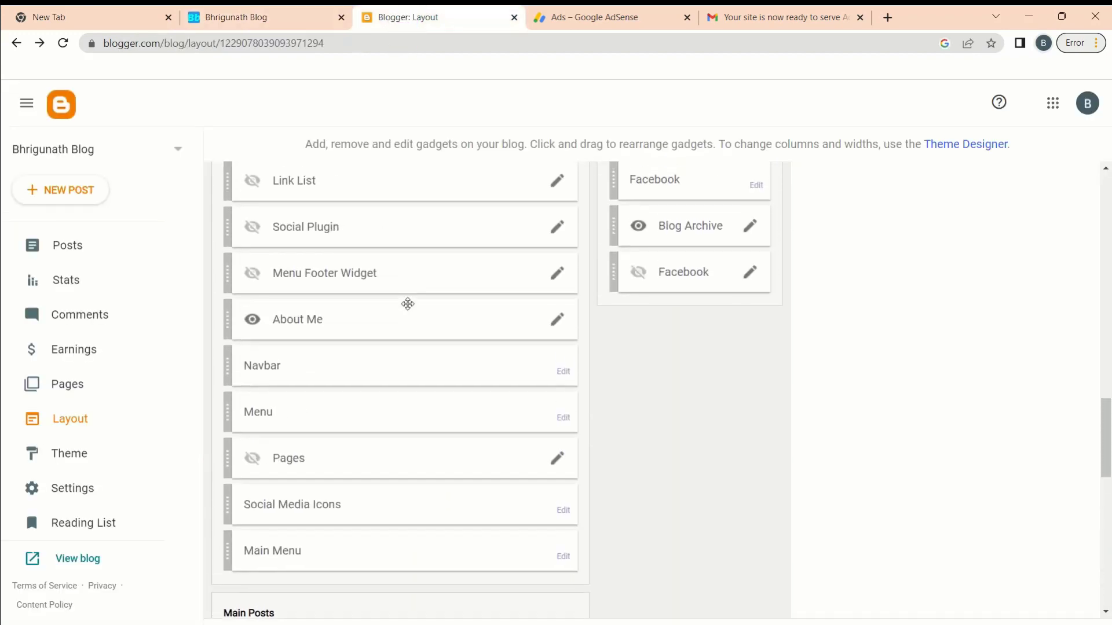
scroll(407, 304, up, 11)
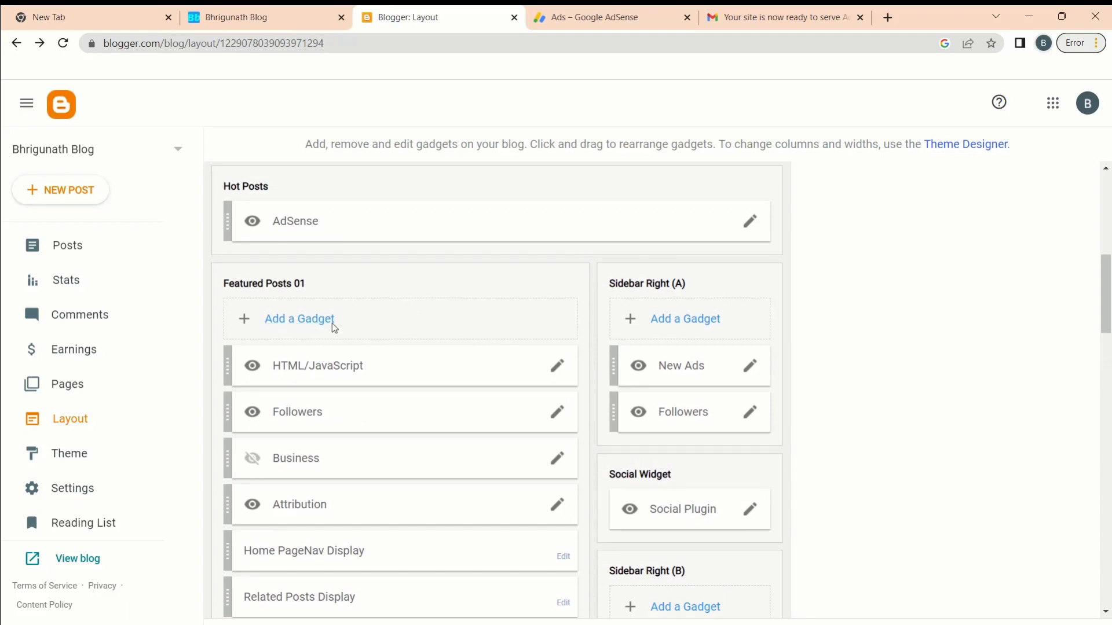
scroll(370, 377, up, 2)
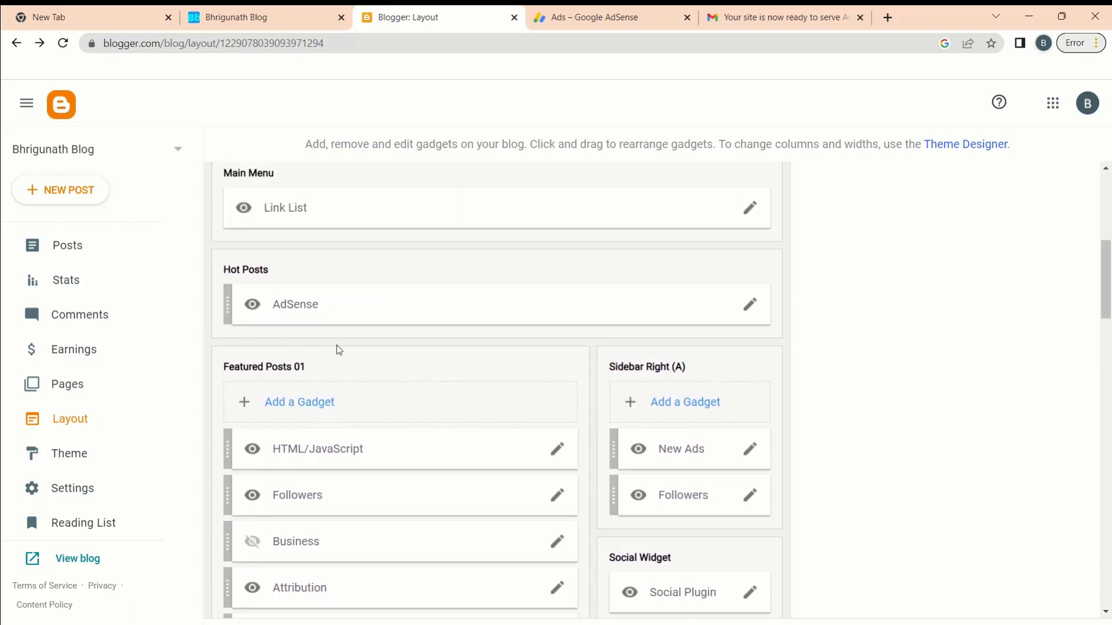
click(267, 408)
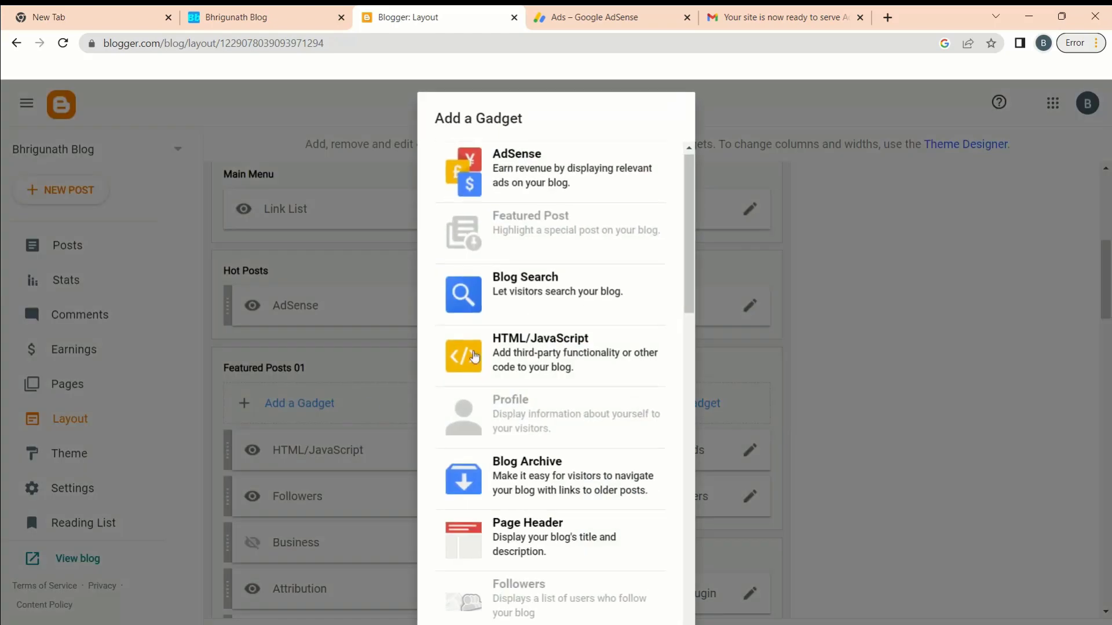
scroll(513, 362, down, 2)
scroll(521, 324, up, 2)
click(543, 298)
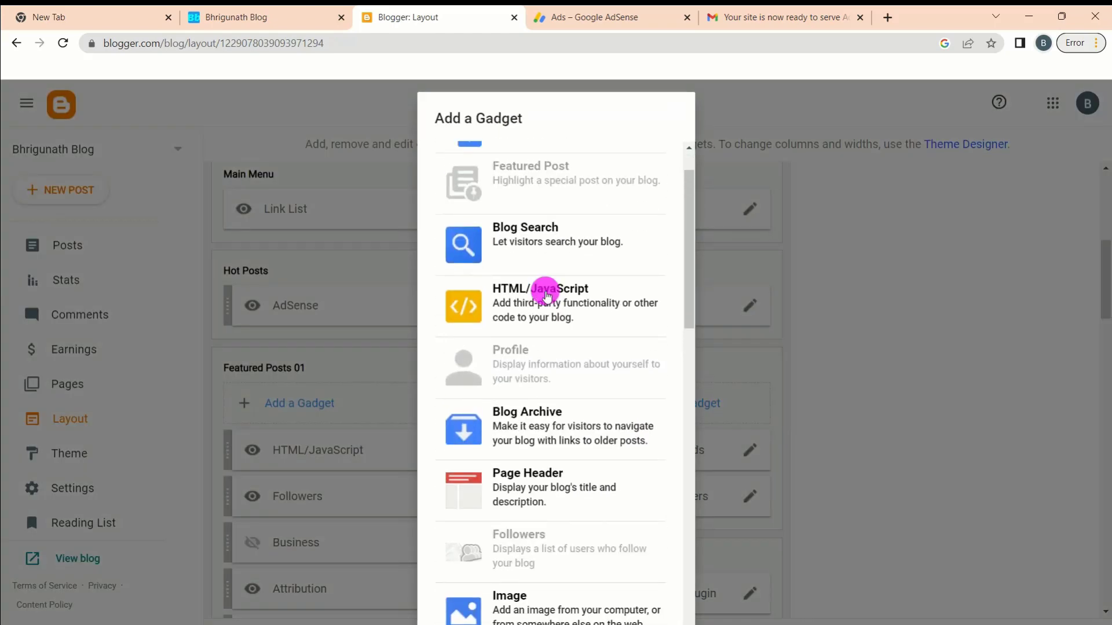
Switch to Google AdSense, close the Square ads 2 code and copy the code snippet of the Hori ads 2 unit.
click(566, 17)
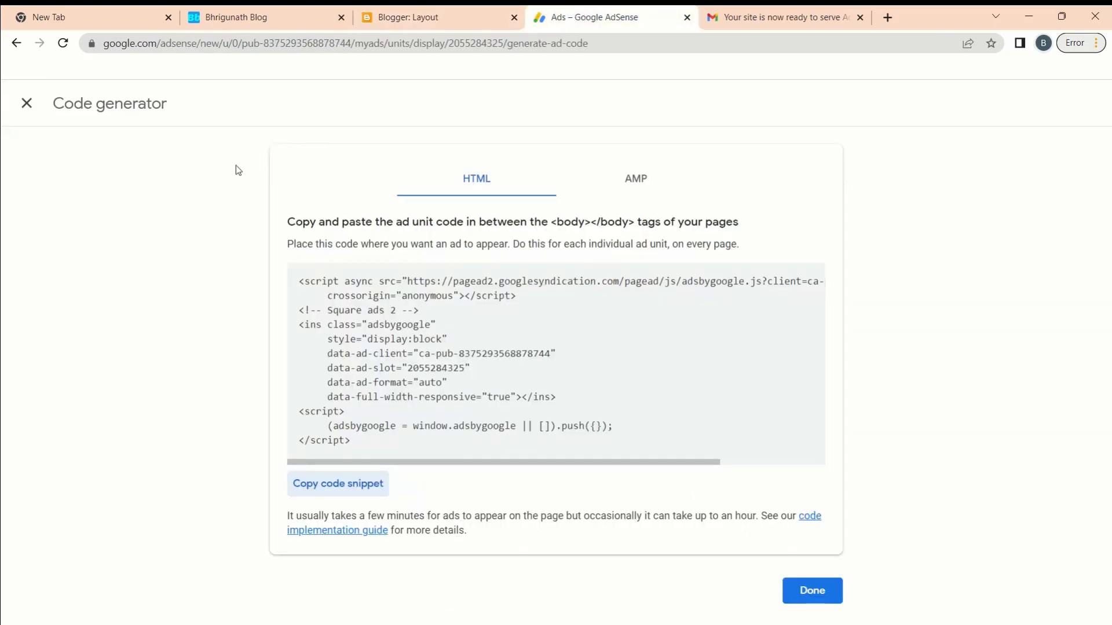
click(26, 103)
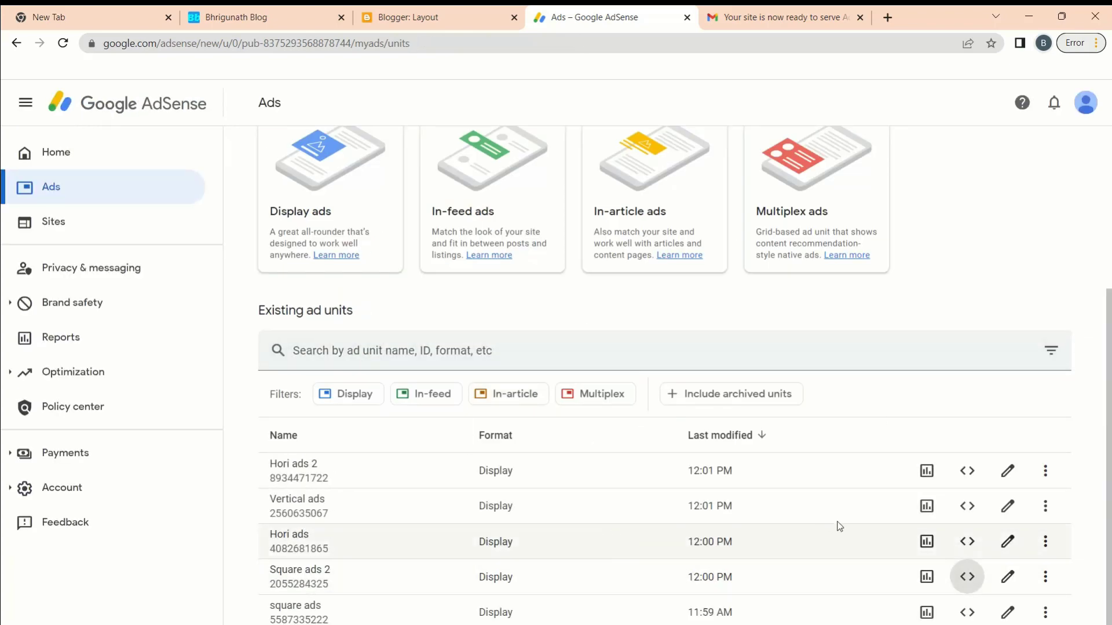
click(967, 471)
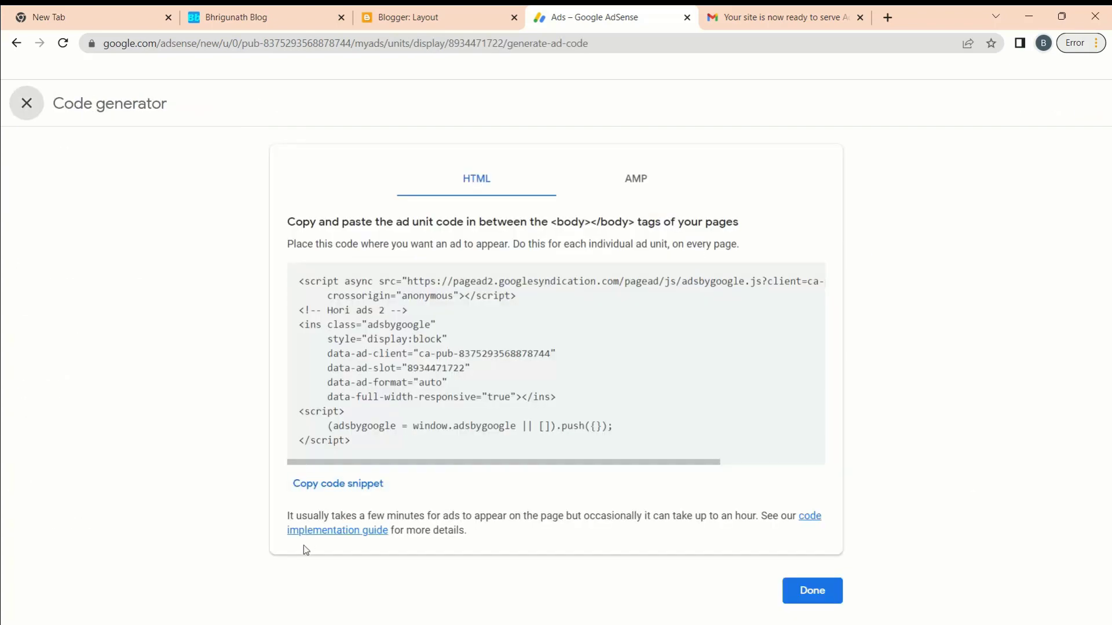
click(336, 486)
Back in Blogger, paste the Hori ads 2 code as the HTML/JavaScript gadget's content, title it "Ads" and save it.
click(396, 16)
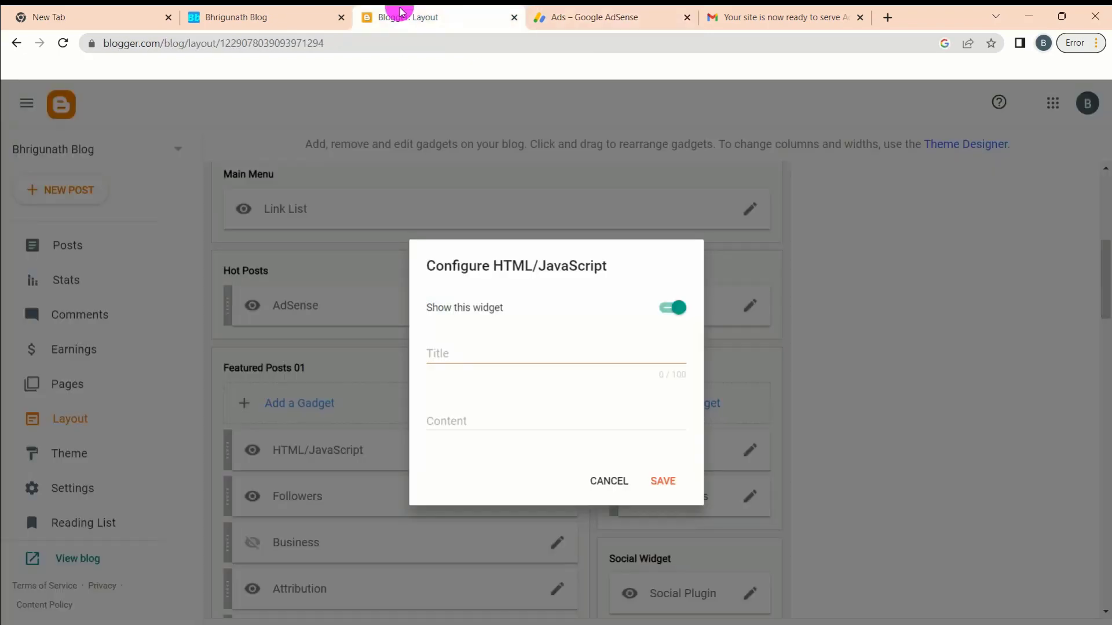
click(495, 421)
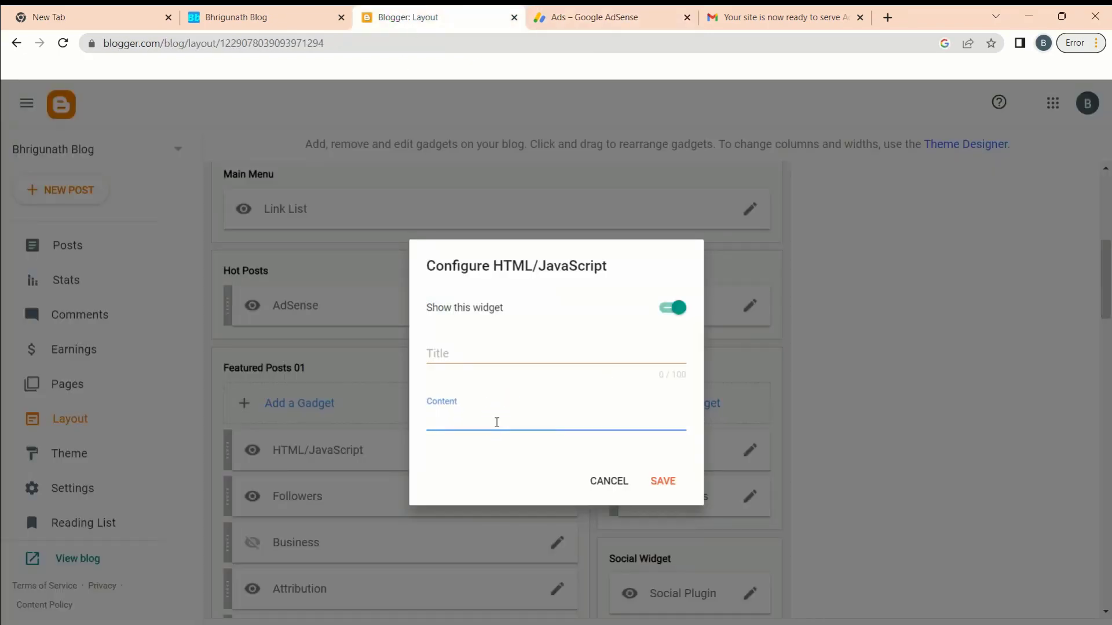
key(ctrl+v)
scroll(503, 408, up, 2)
click(455, 265)
text(A)
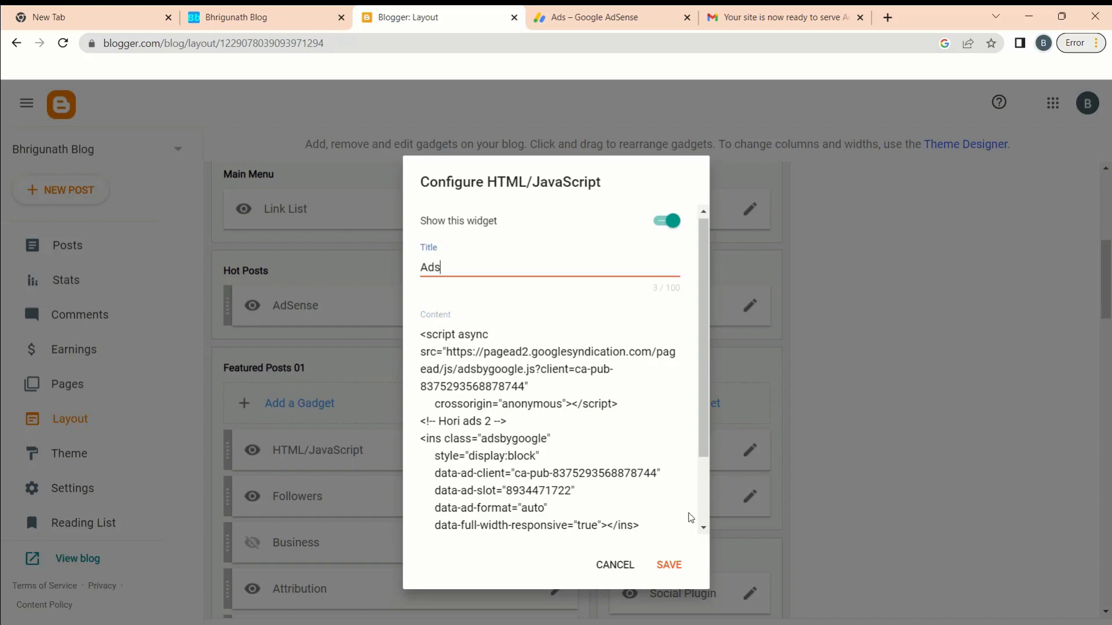
click(670, 563)
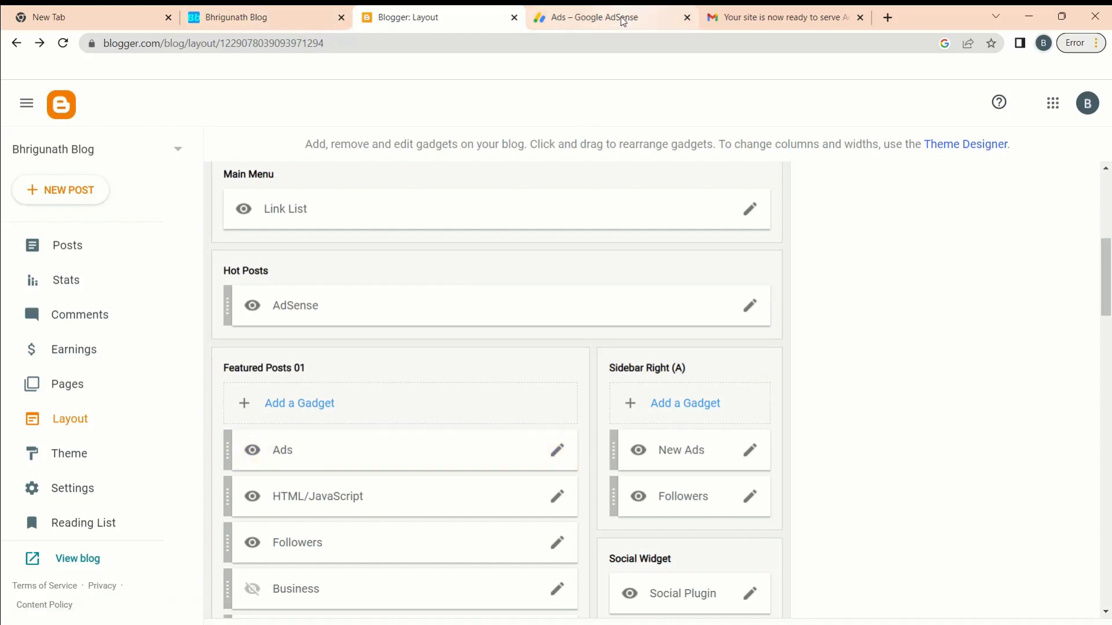
Reload the live blog and check the home page from header to footer for the placed ads.
click(286, 21)
click(62, 43)
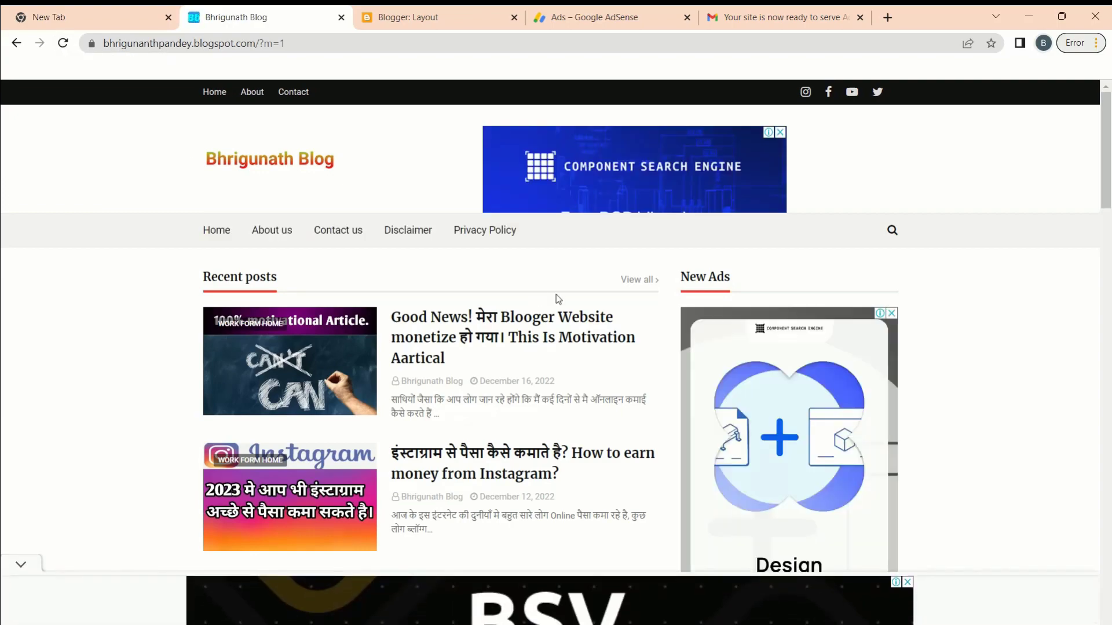
scroll(506, 432, down, 10)
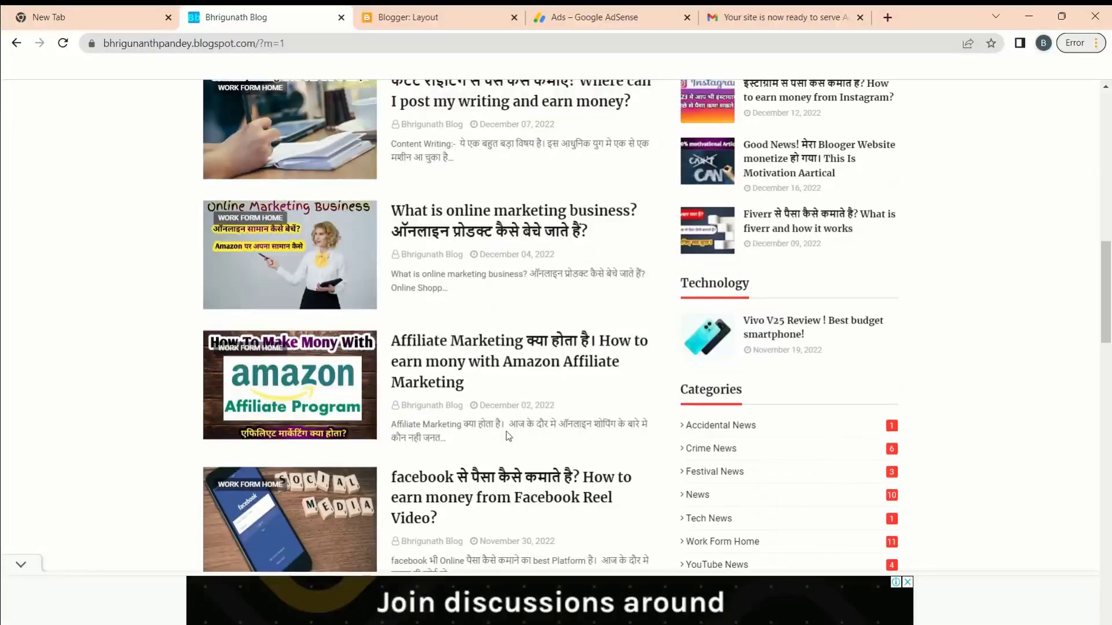
scroll(506, 432, down, 3)
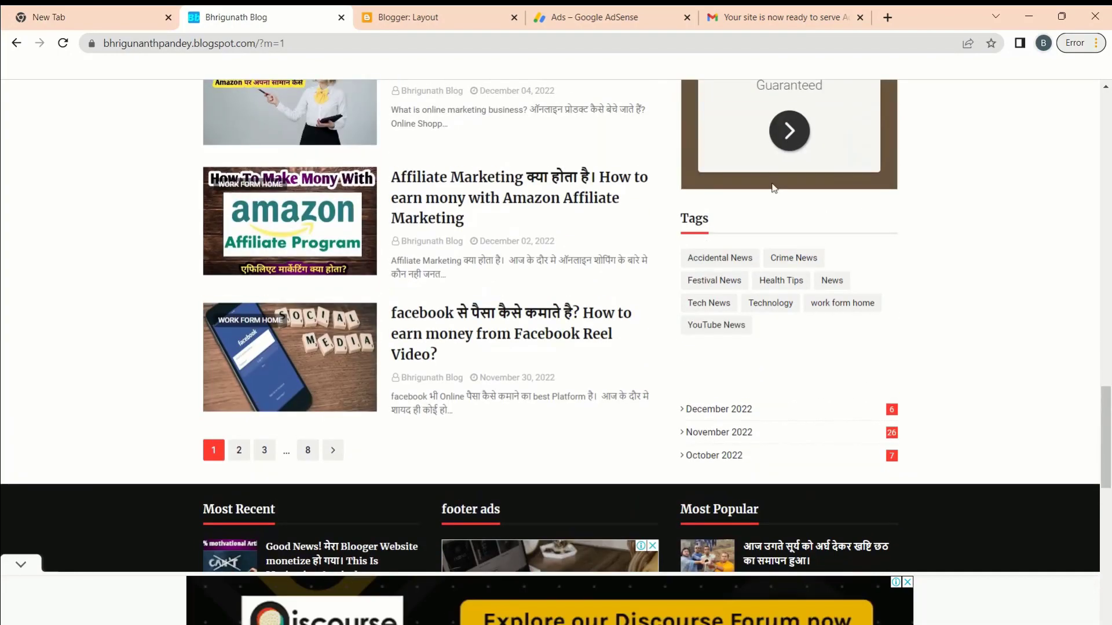
scroll(572, 367, down, 6)
scroll(540, 339, up, 11)
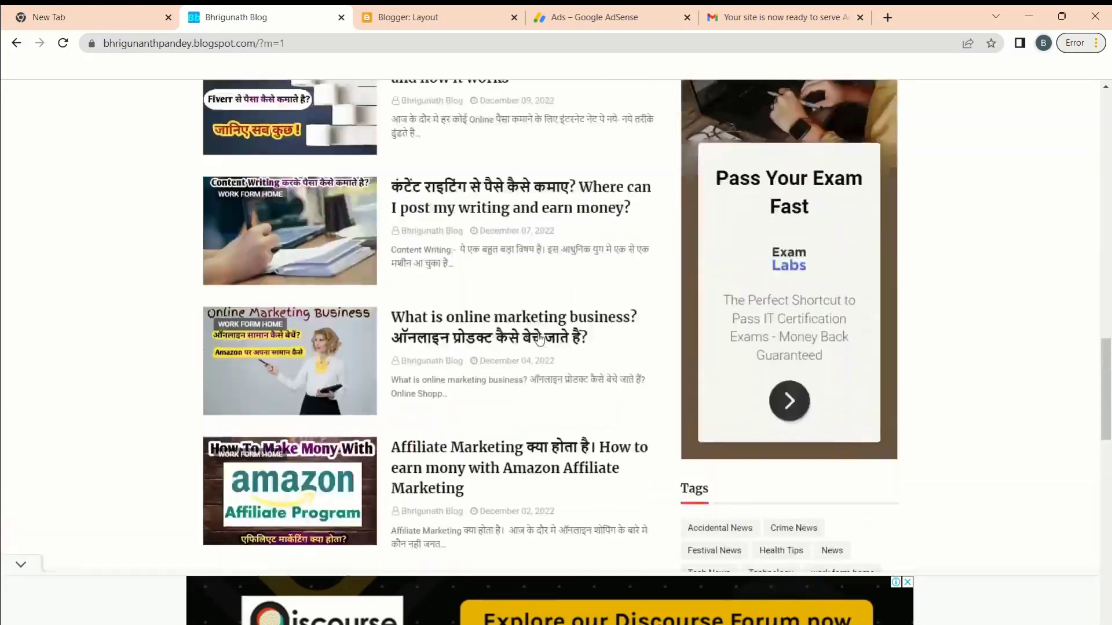
scroll(539, 340, up, 6)
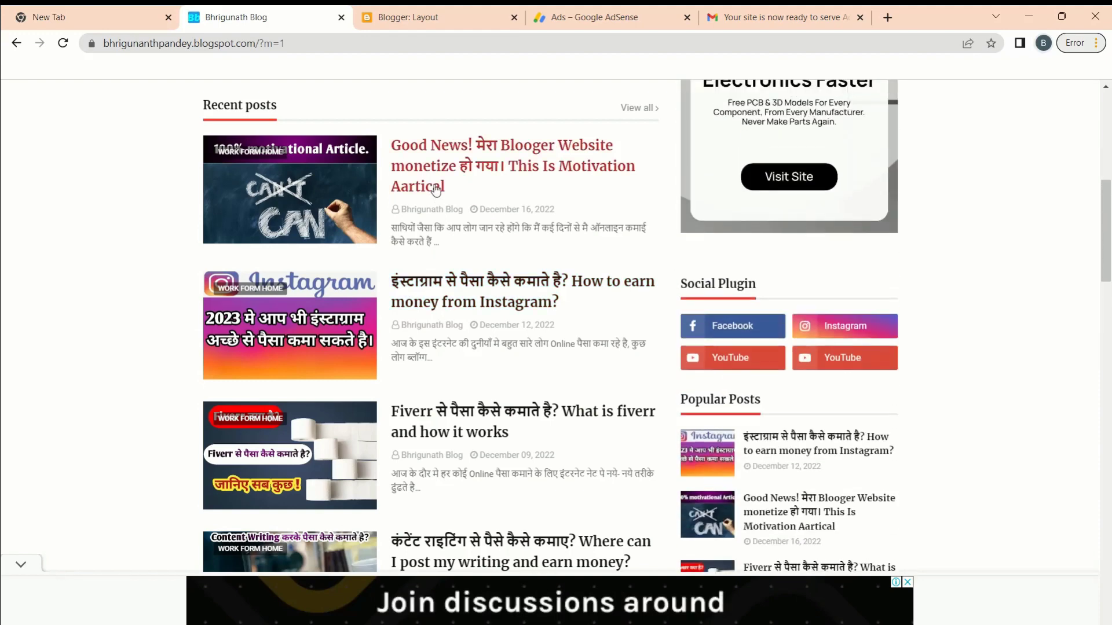
scroll(436, 190, up, 3)
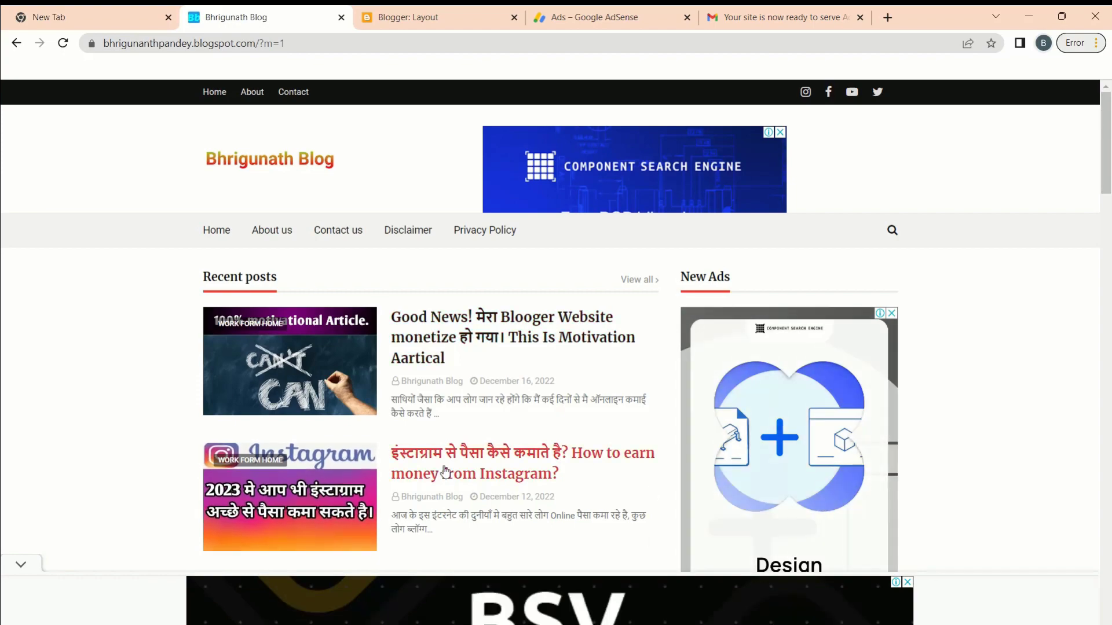
scroll(382, 492, down, 9)
scroll(443, 468, up, 9)
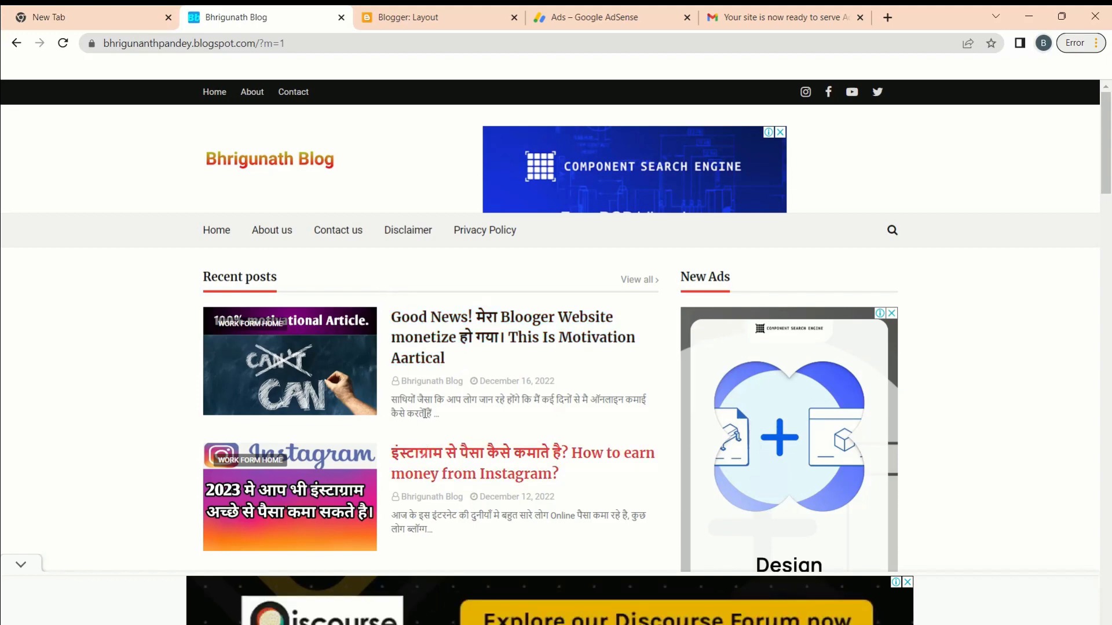
click(422, 267)
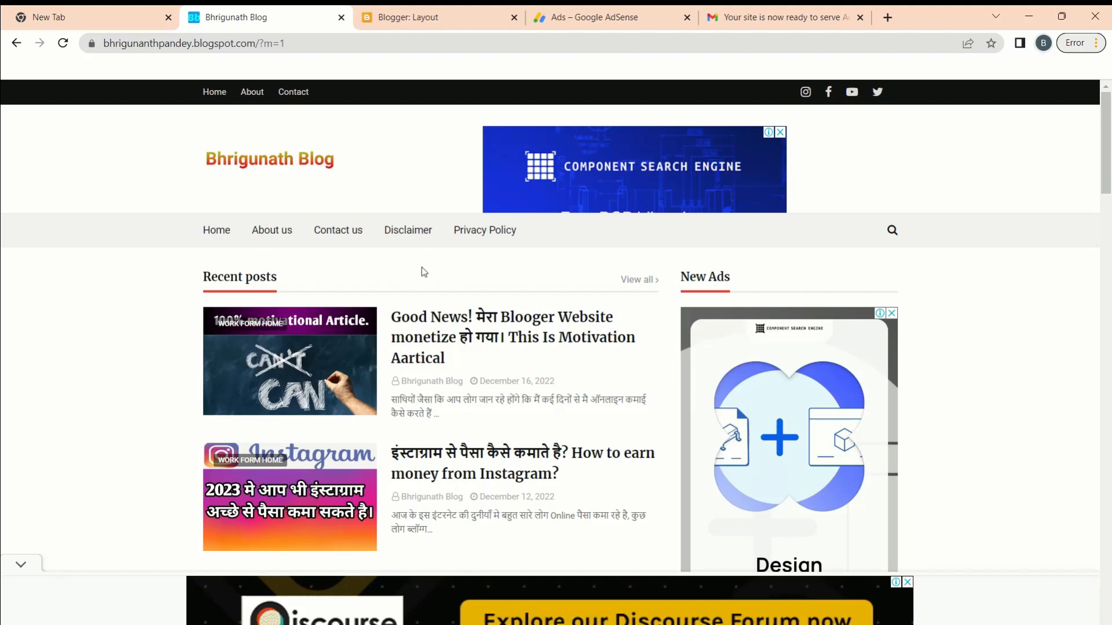
Open the "Good News!" motivation post on the live blog and examine its body and sidebar for ads.
scroll(425, 301, down, 1)
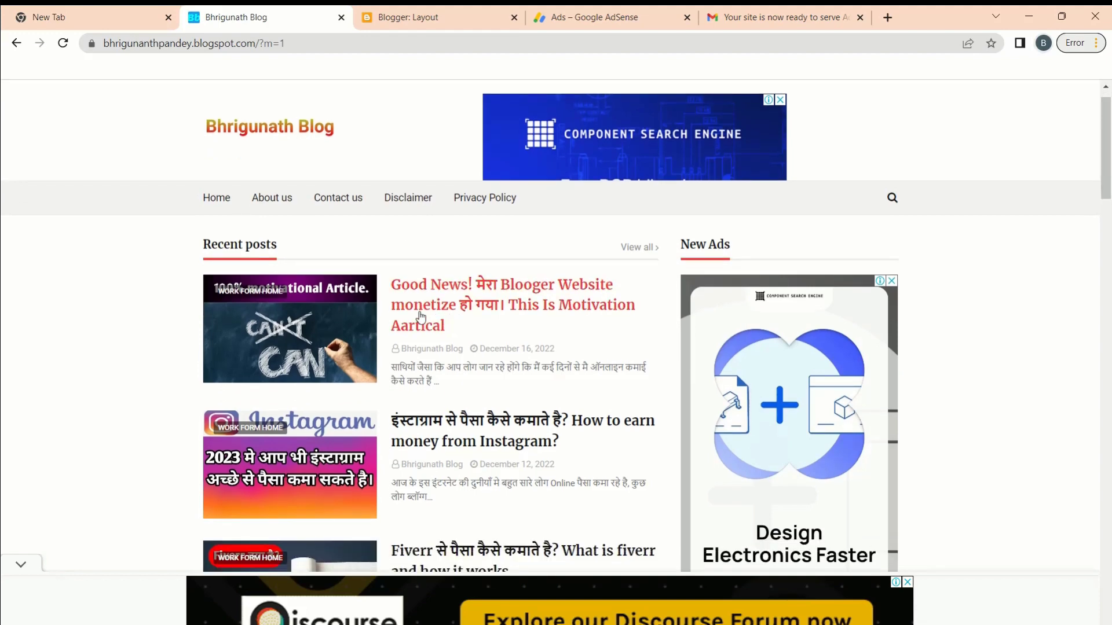
click(434, 316)
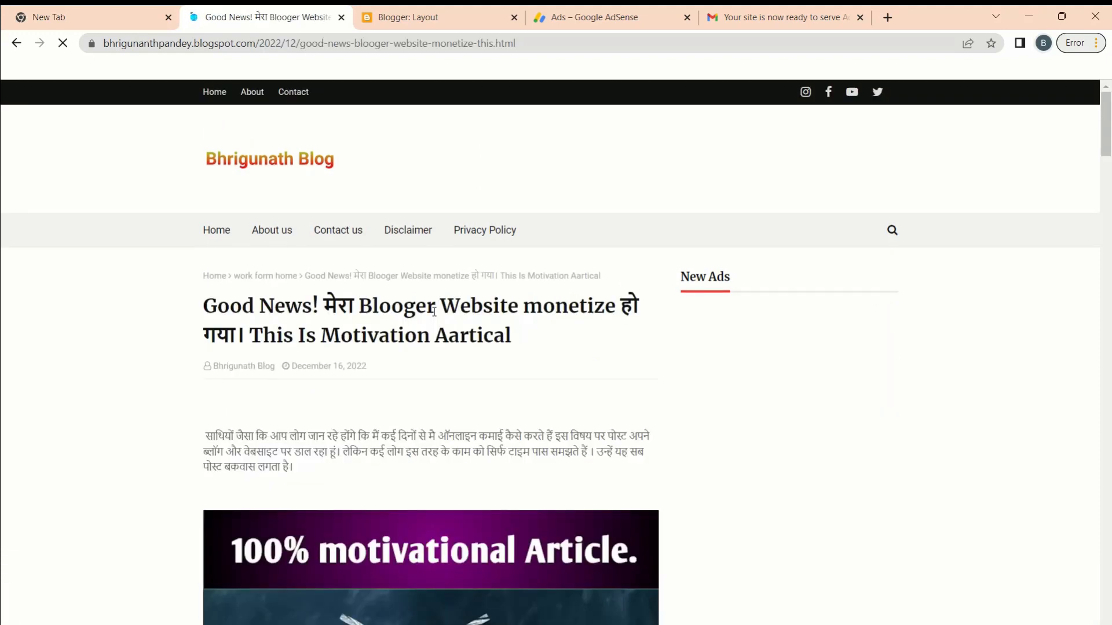
scroll(434, 312, down, 7)
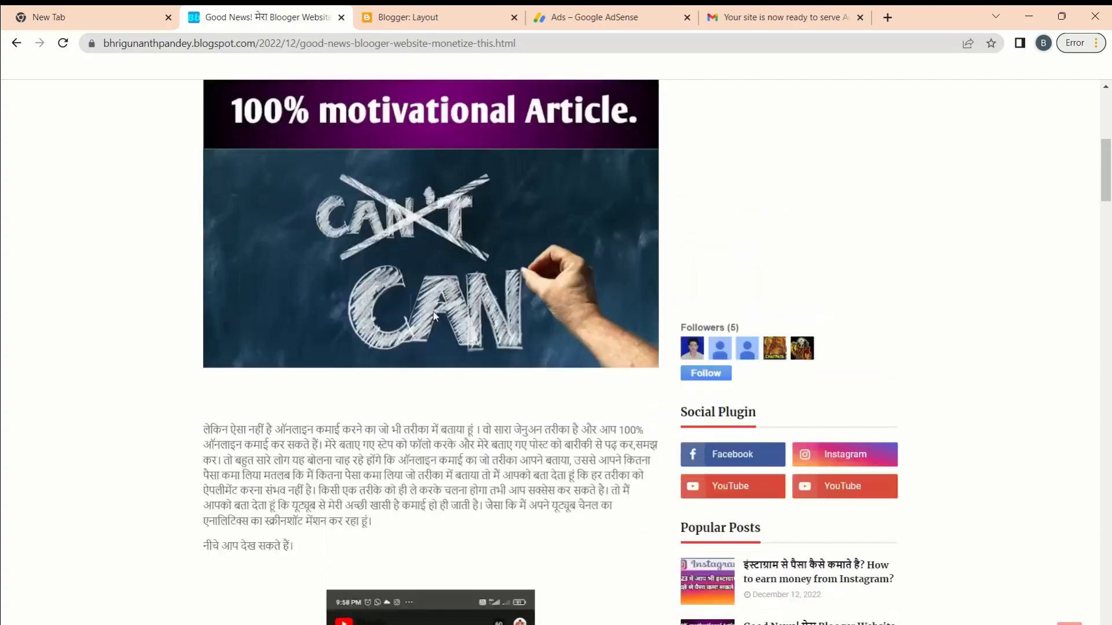
scroll(765, 196, up, 5)
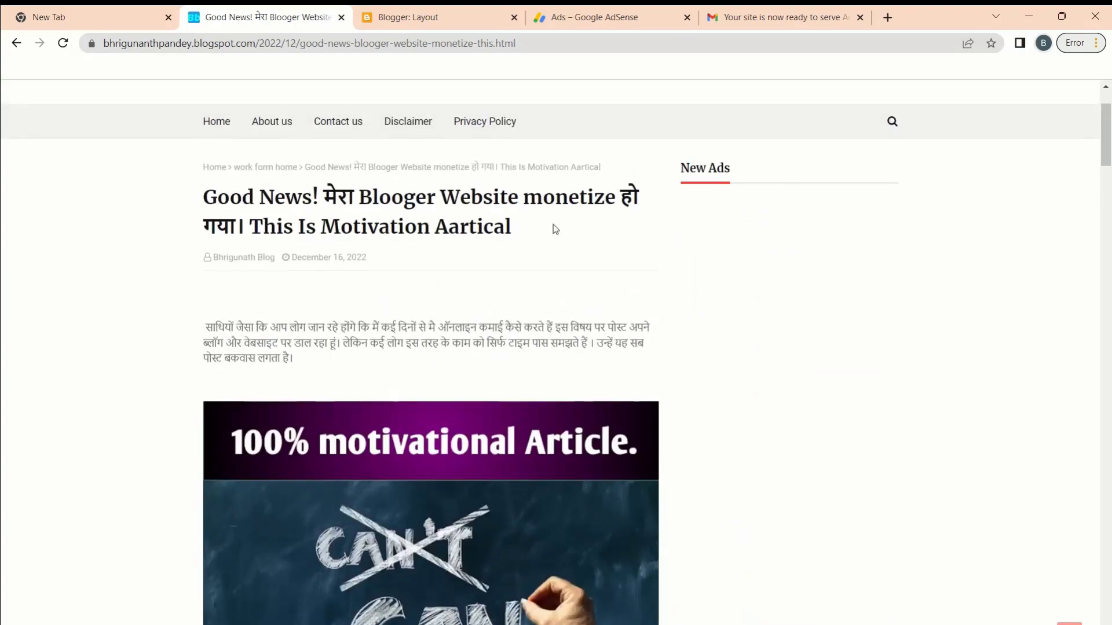
scroll(502, 381, down, 20)
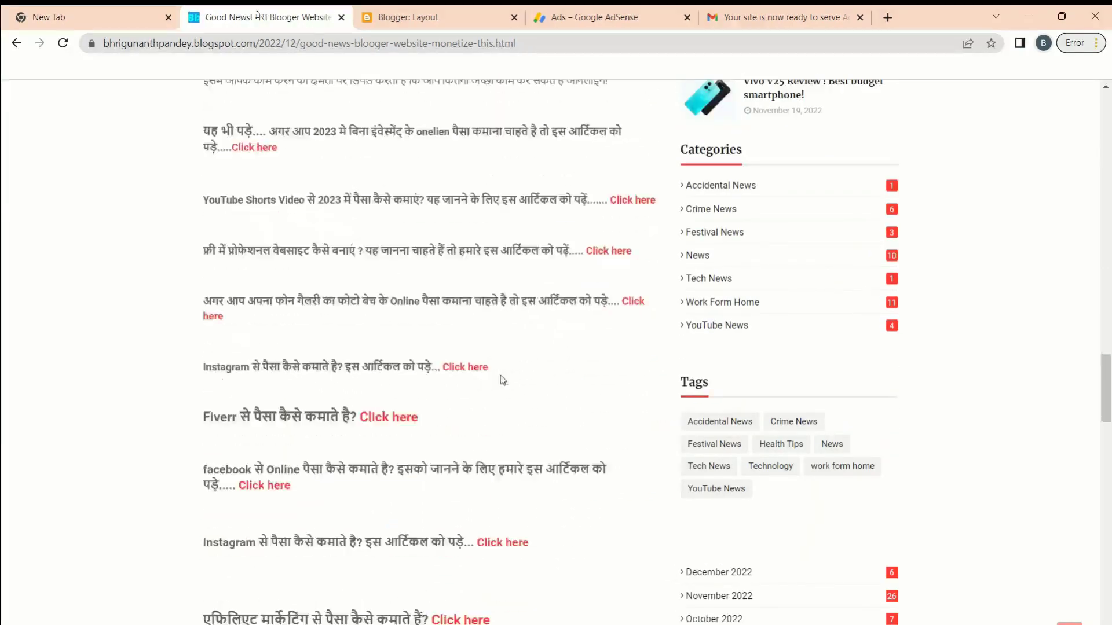
scroll(503, 380, down, 2)
scroll(696, 499, up, 20)
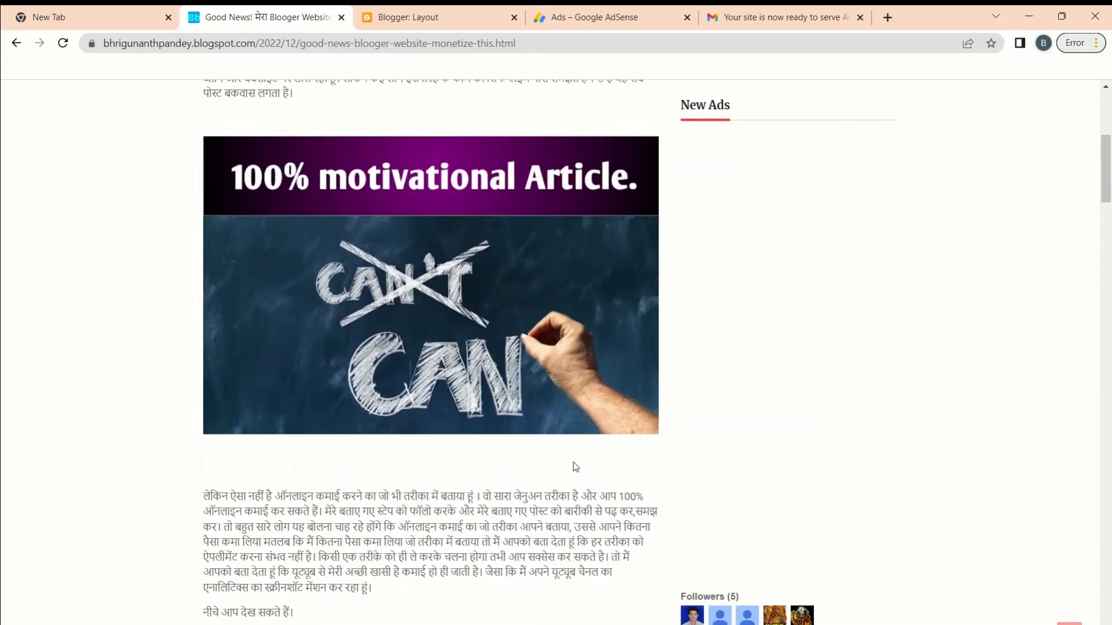
scroll(573, 463, down, 2)
scroll(446, 350, up, 2)
scroll(447, 349, up, 4)
scroll(363, 264, down, 6)
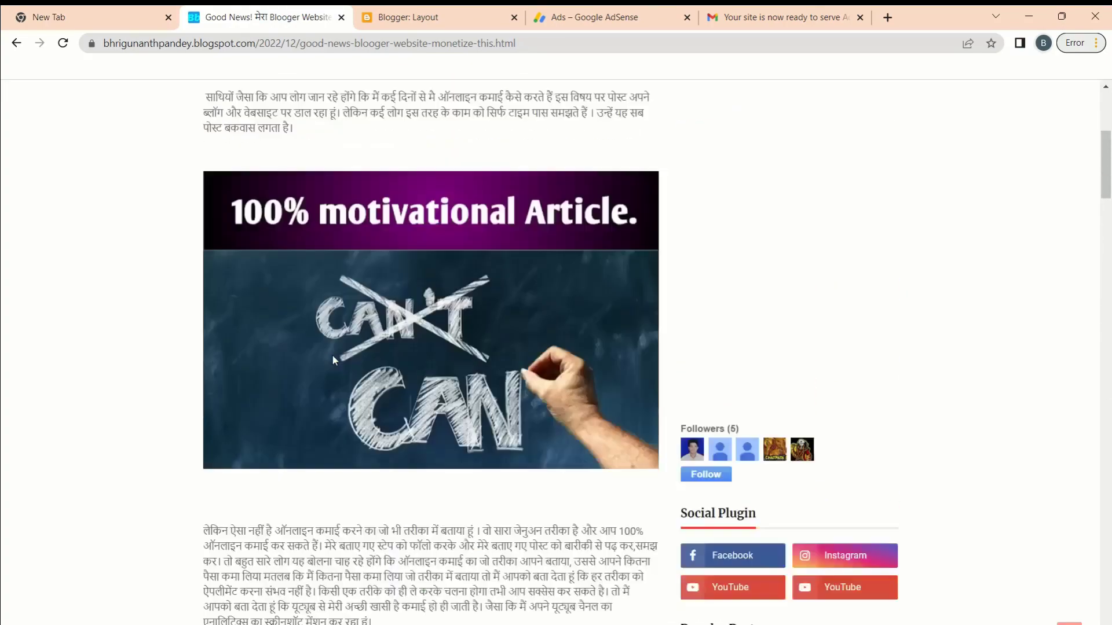
scroll(385, 505, down, 8)
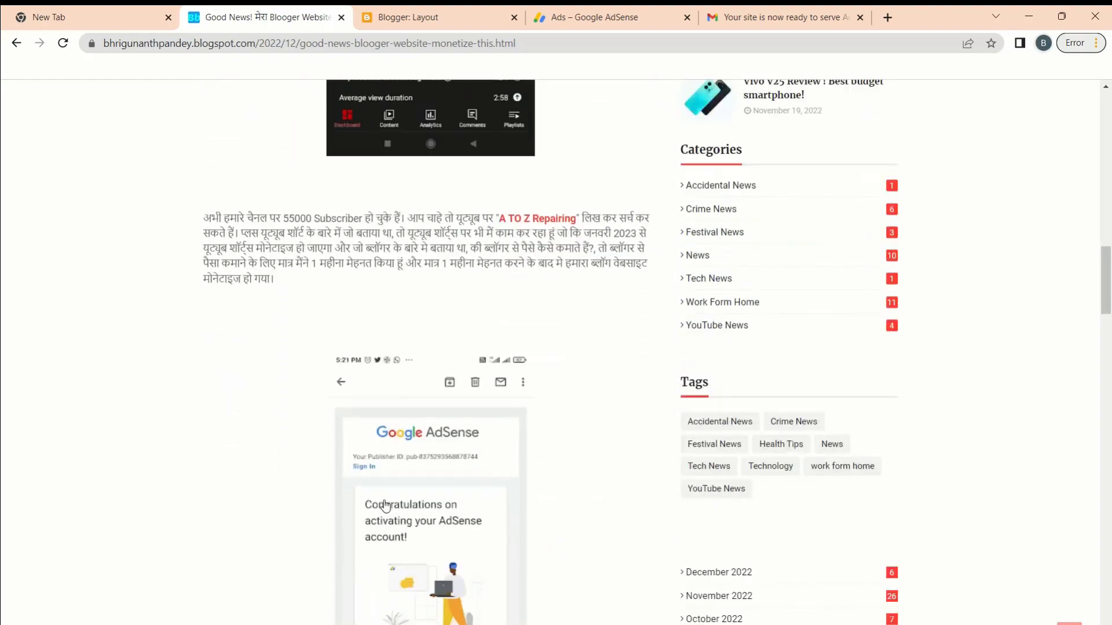
scroll(386, 506, up, 6)
scroll(385, 506, up, 2)
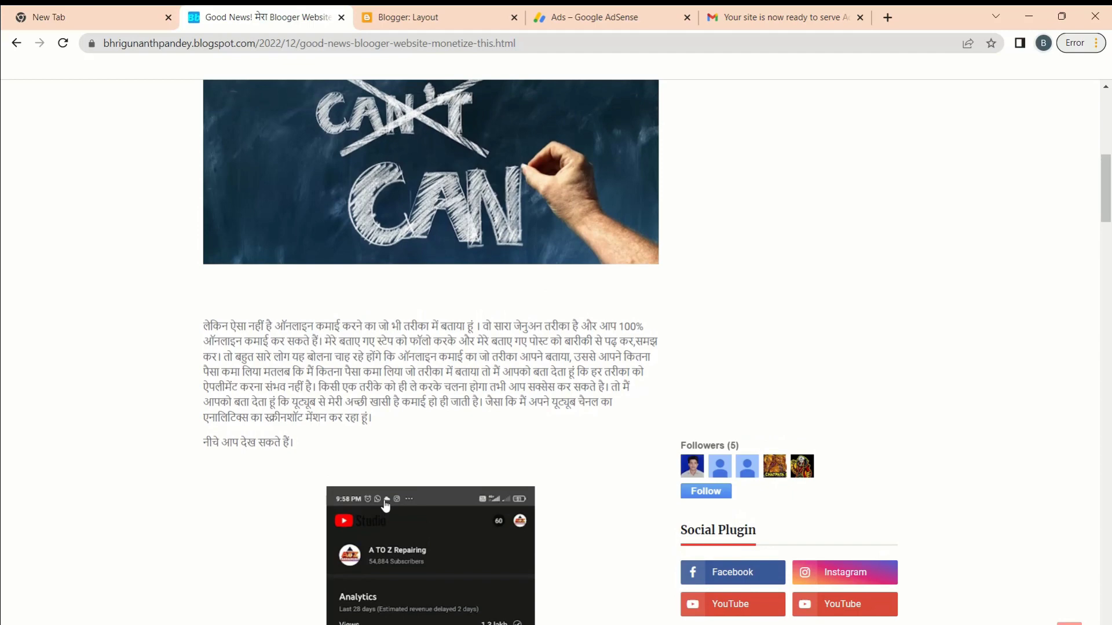
scroll(385, 506, up, 2)
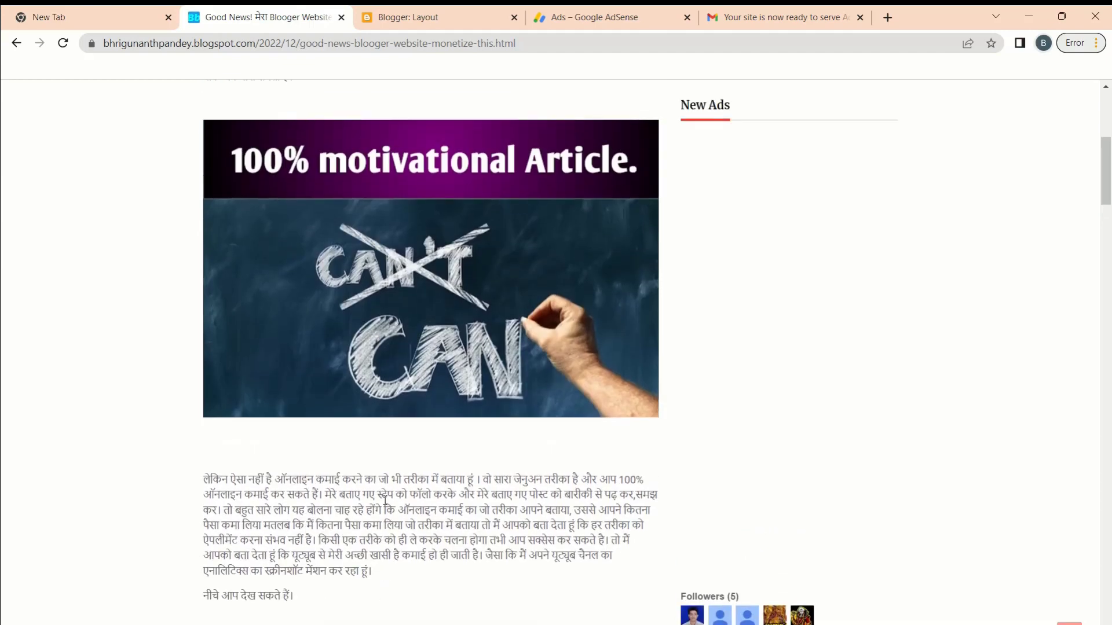
scroll(385, 500, up, 5)
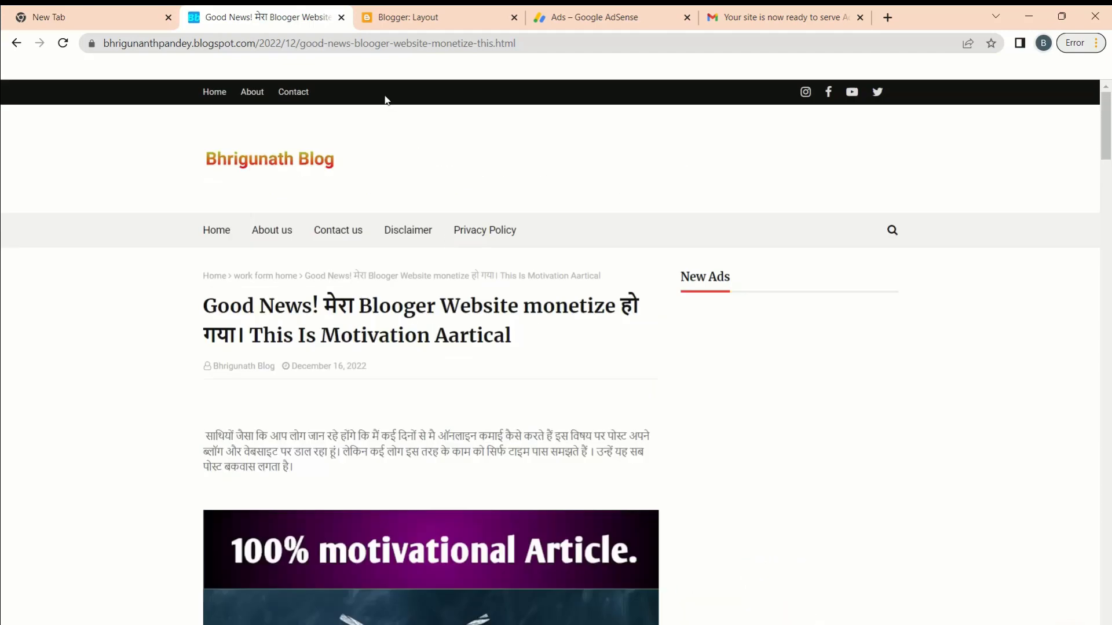
Switch back to Blogger and open the blog's list of posts.
click(388, 23)
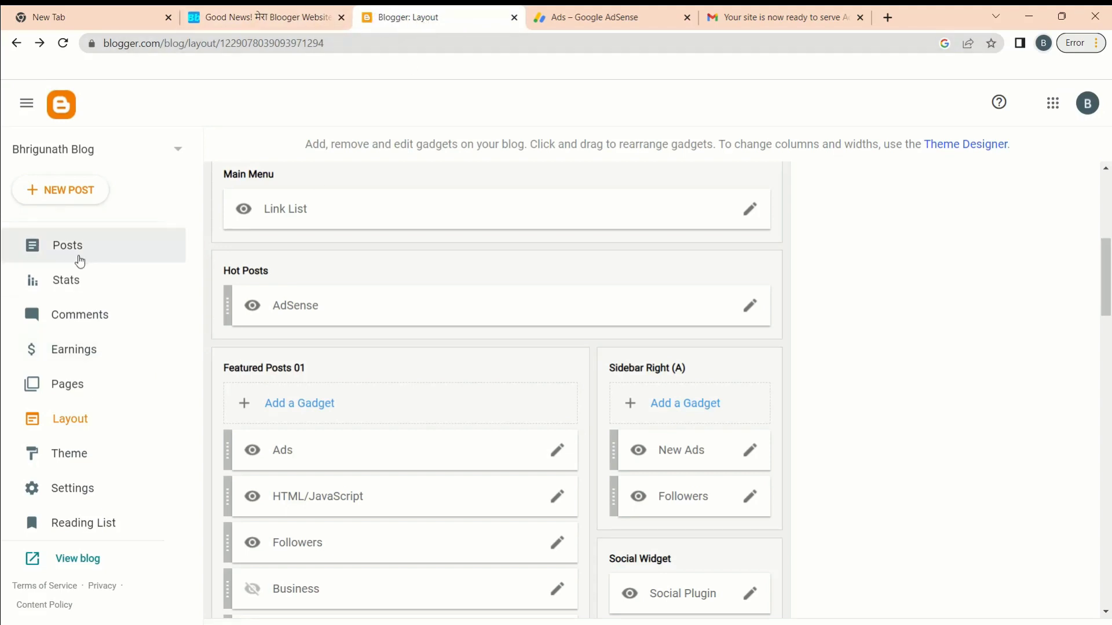
click(80, 261)
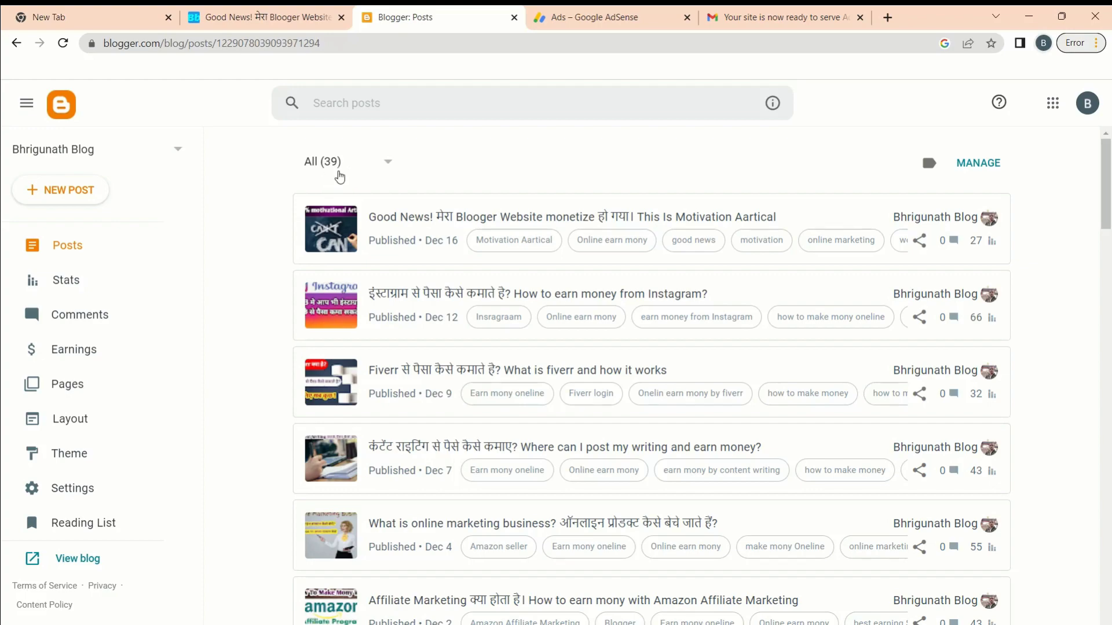
scroll(340, 176, up, 3)
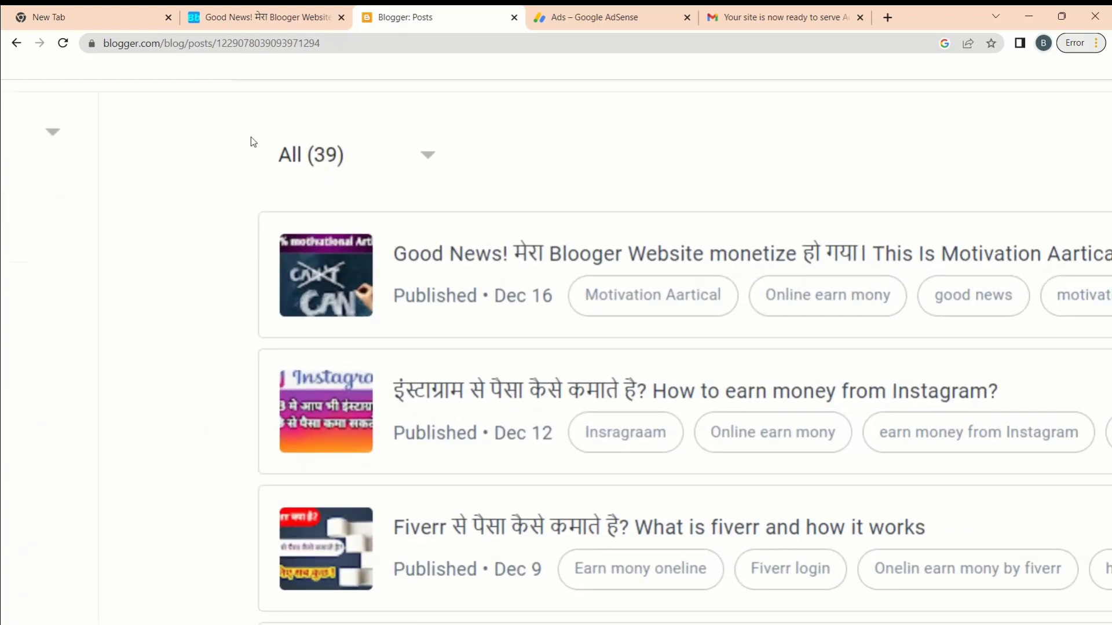
scroll(307, 189, down, 3)
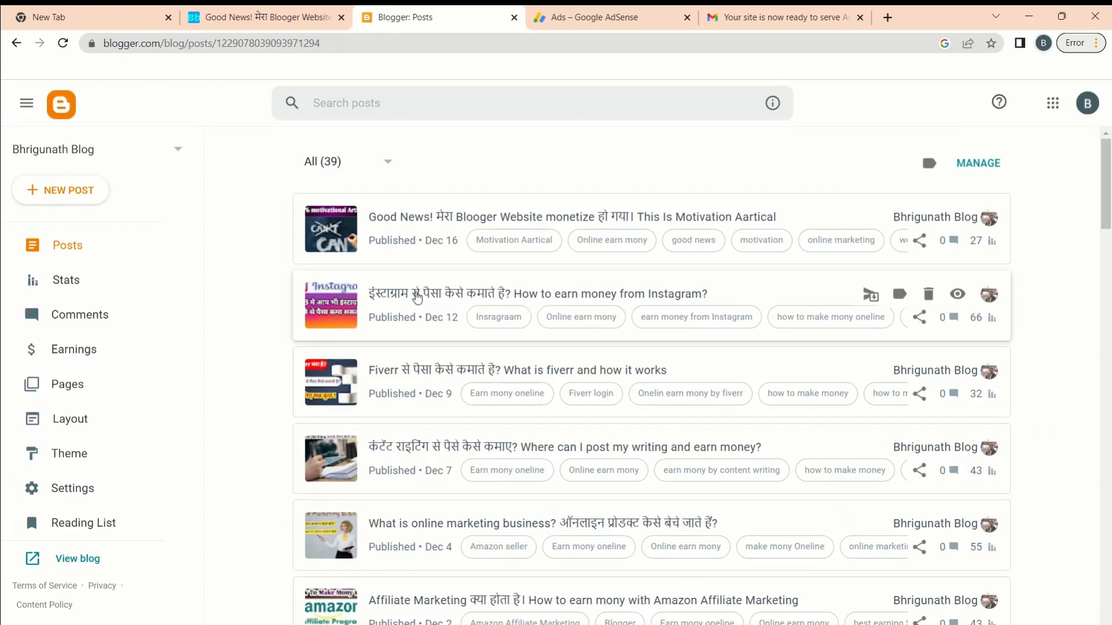
Open the "How to earn money from Instagram?" post for editing and copy the Hori ads unit's code from AdSense.
click(417, 295)
click(553, 16)
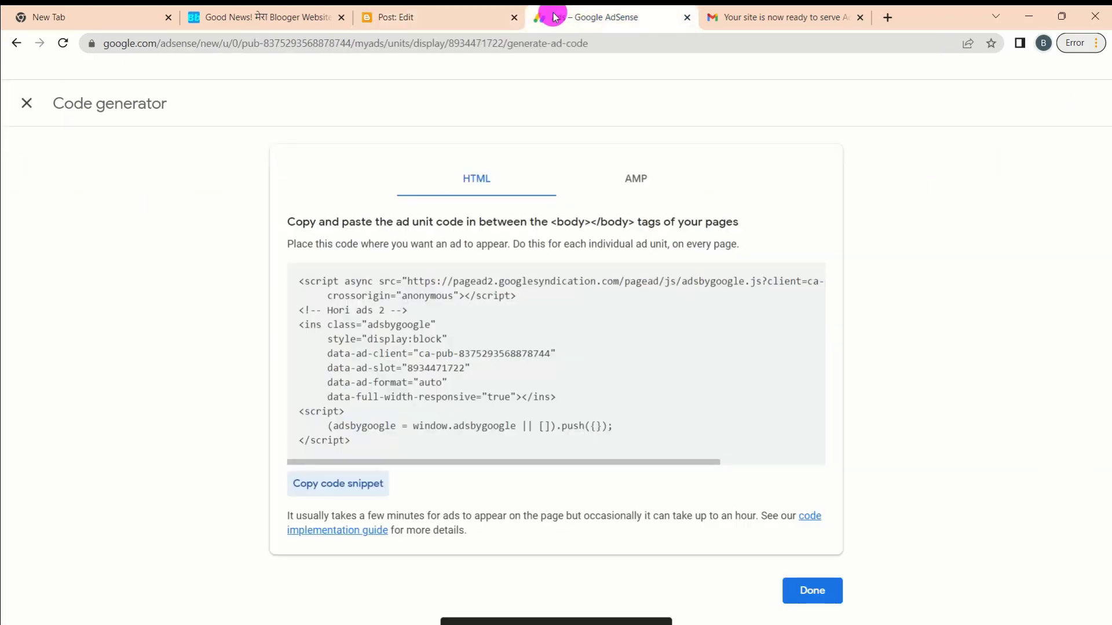
click(27, 103)
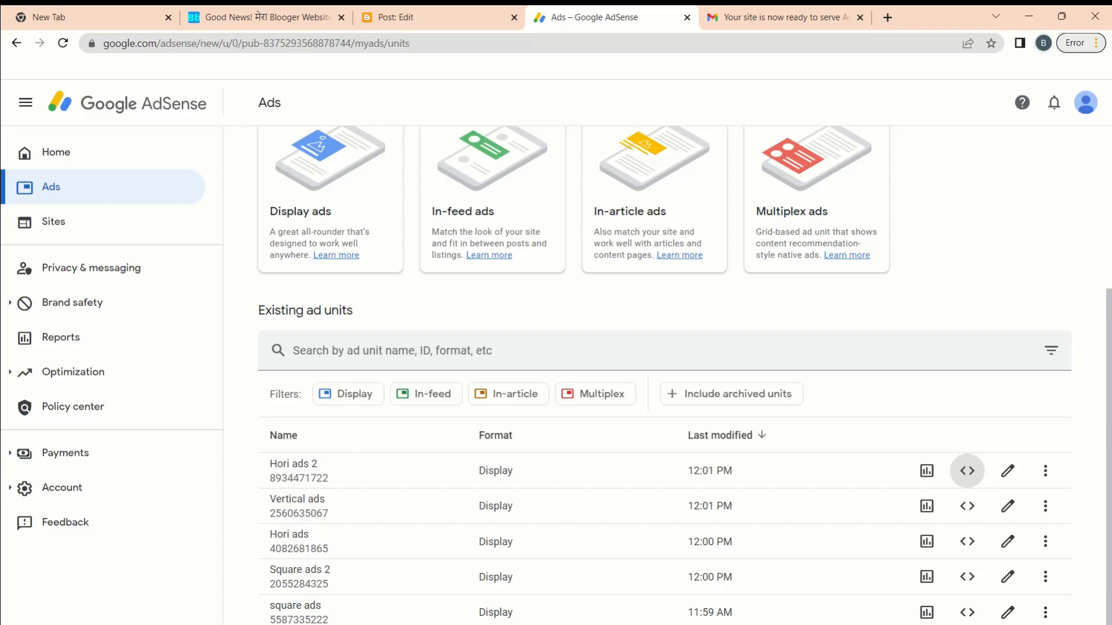
click(965, 541)
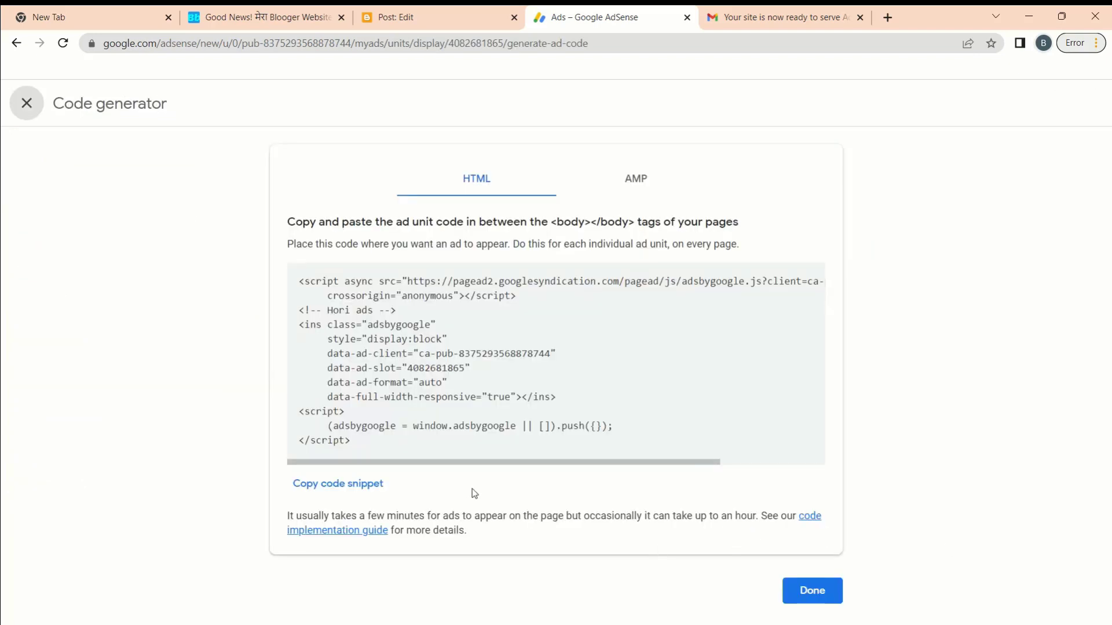
click(350, 484)
Return to the Instagram post in Blogger, look through its opening sections and switch the editor to HTML view.
click(431, 29)
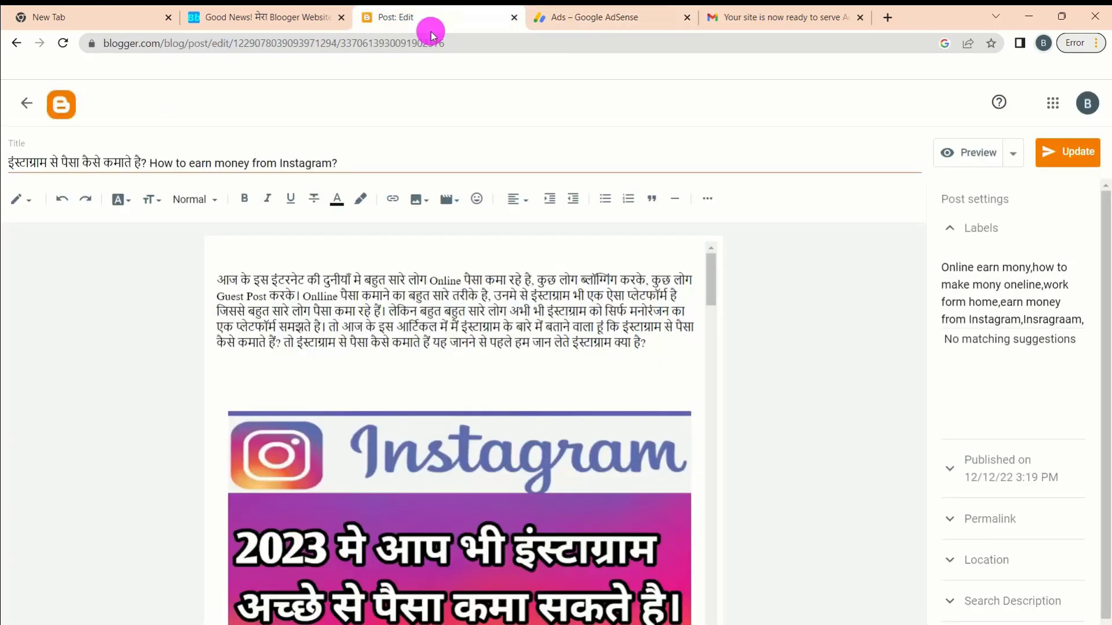
scroll(322, 373, down, 3)
scroll(323, 372, up, 4)
scroll(323, 372, down, 5)
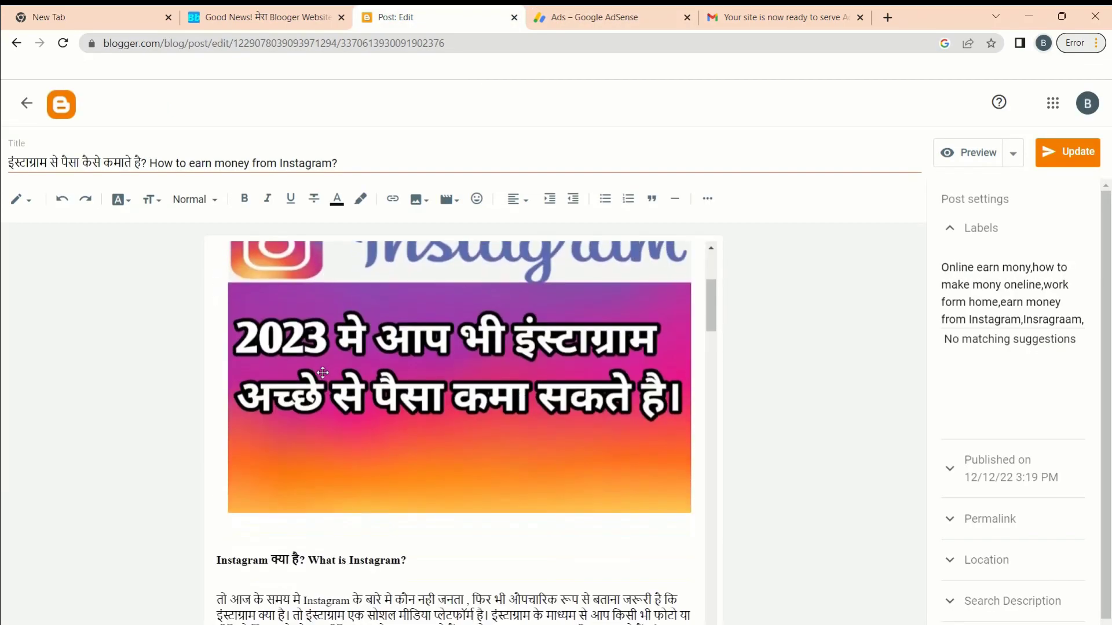
scroll(323, 372, down, 1)
scroll(391, 479, down, 1)
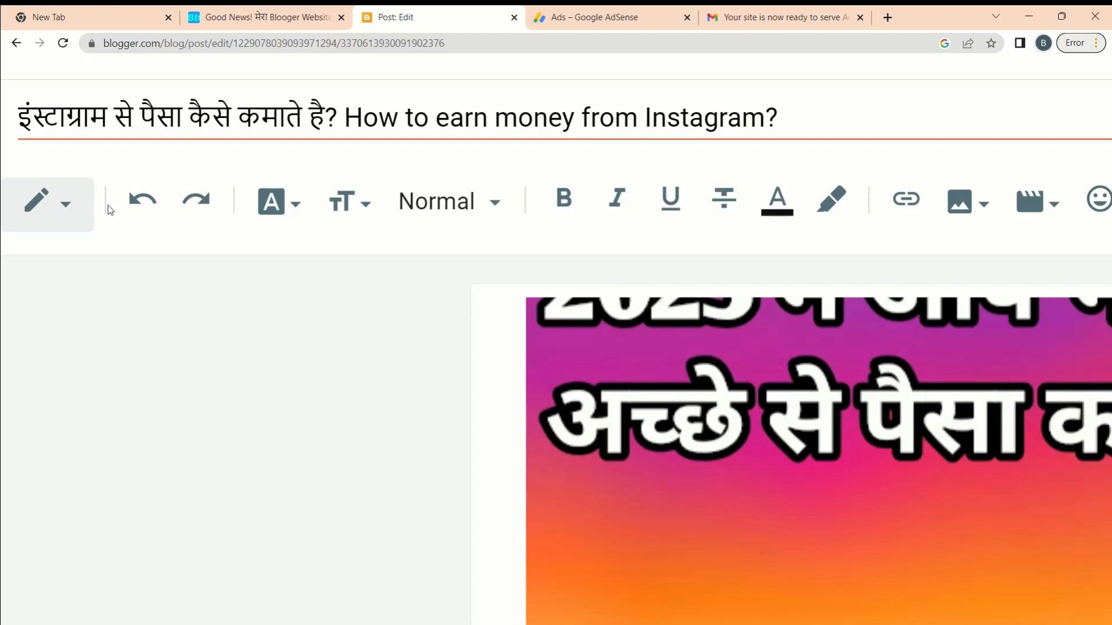
click(22, 201)
click(166, 141)
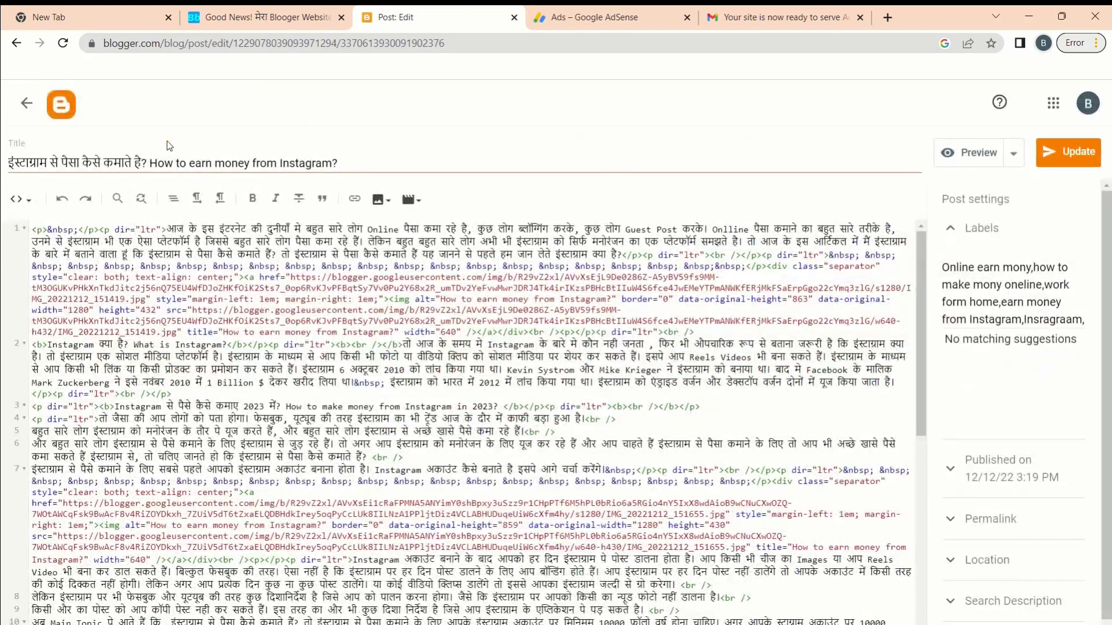
Paste the Hori ads code on a new line above the "How to make money from Instagram in 2023?" heading, followed by a blank line.
scroll(253, 357, down, 2)
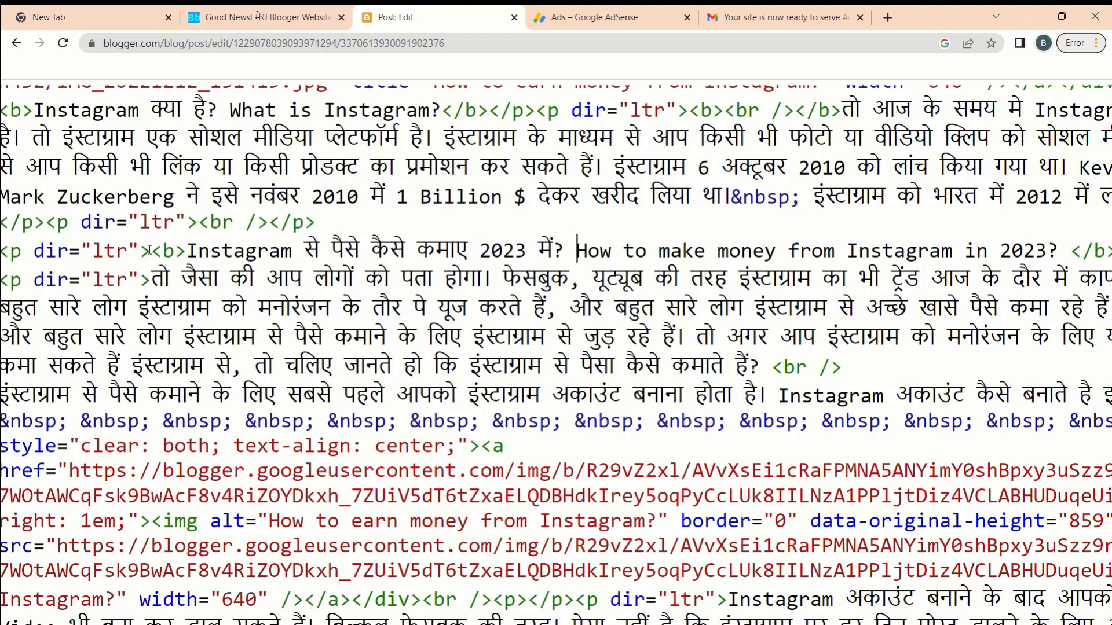
click(150, 250)
click(333, 224)
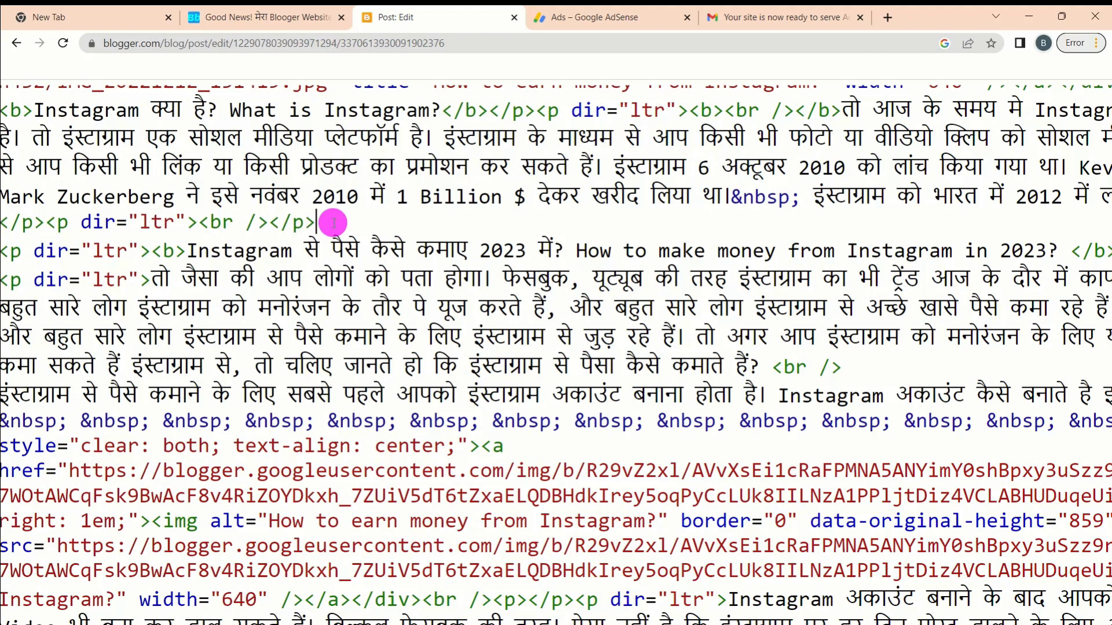
double_click(310, 223)
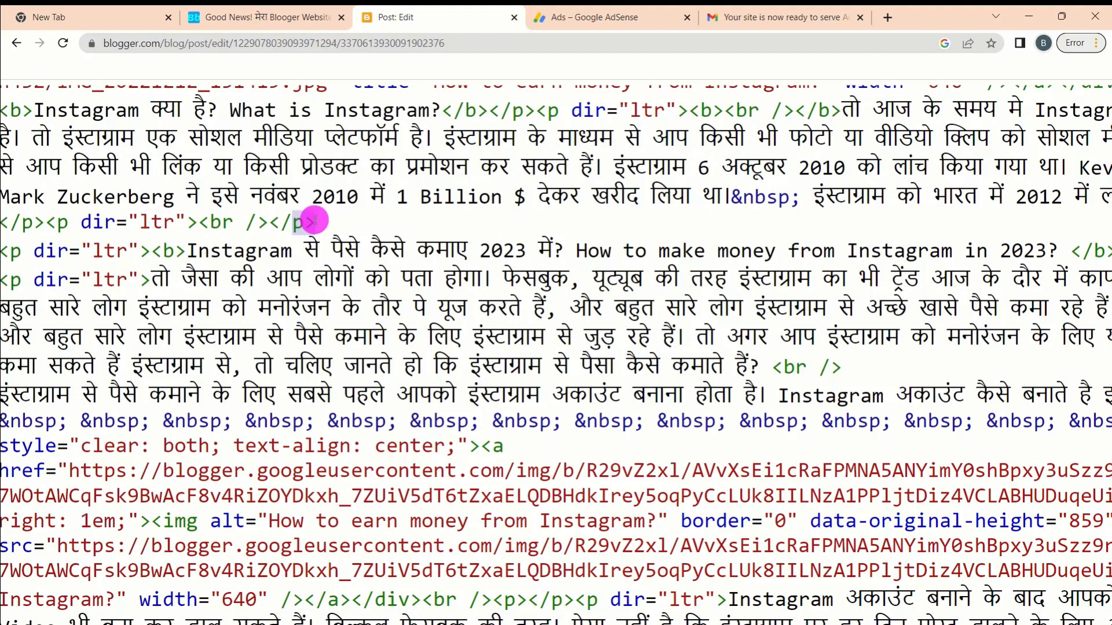
click(307, 221)
click(323, 222)
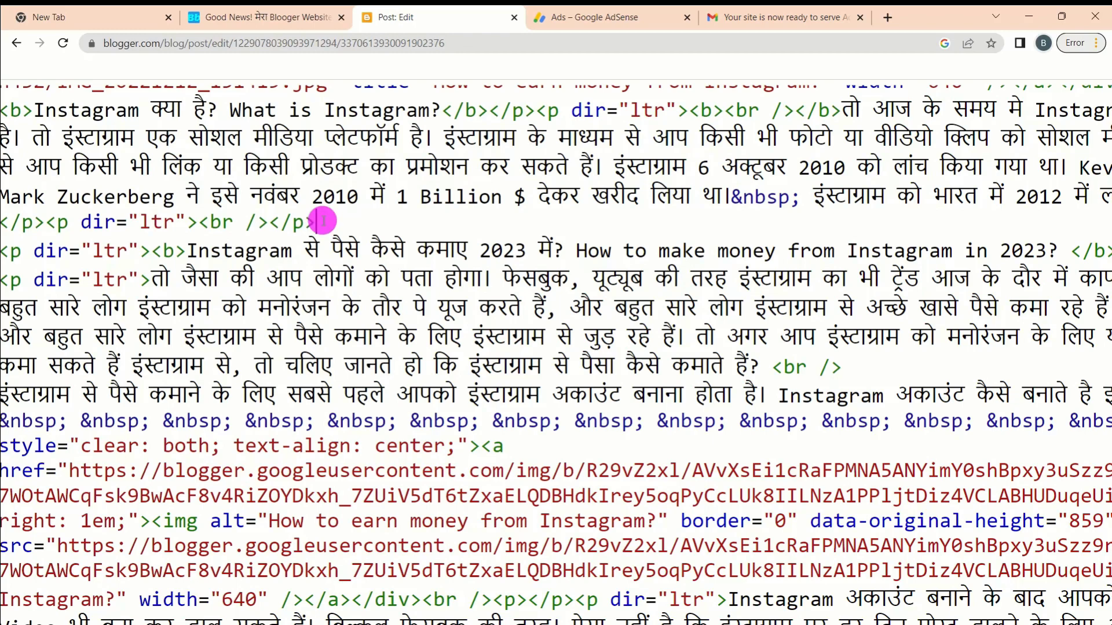
key(Return)
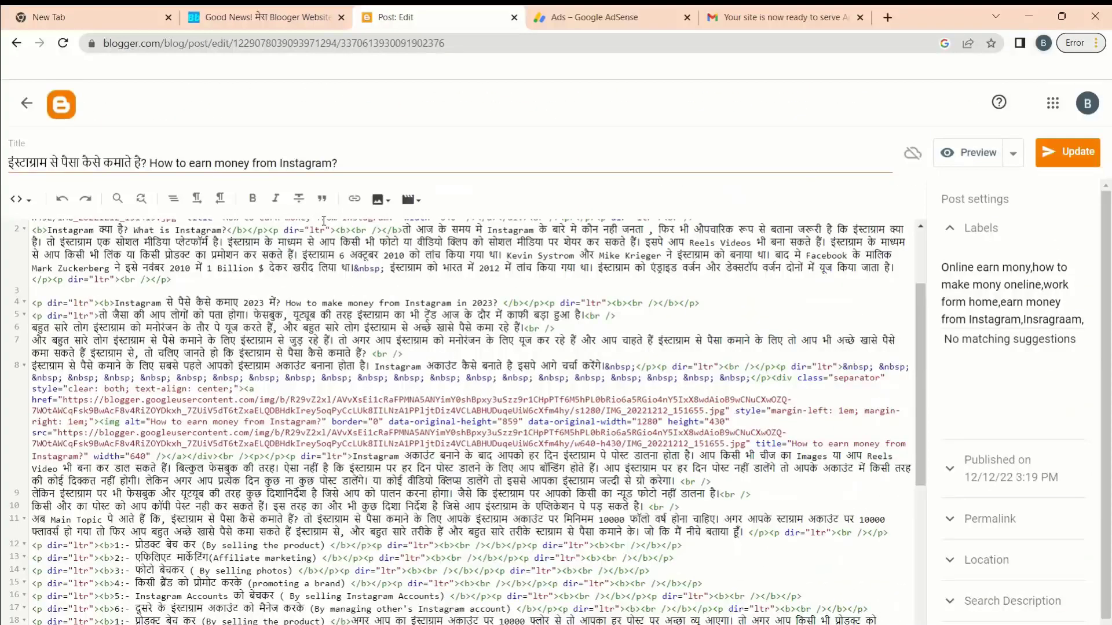
key(ctrl+v)
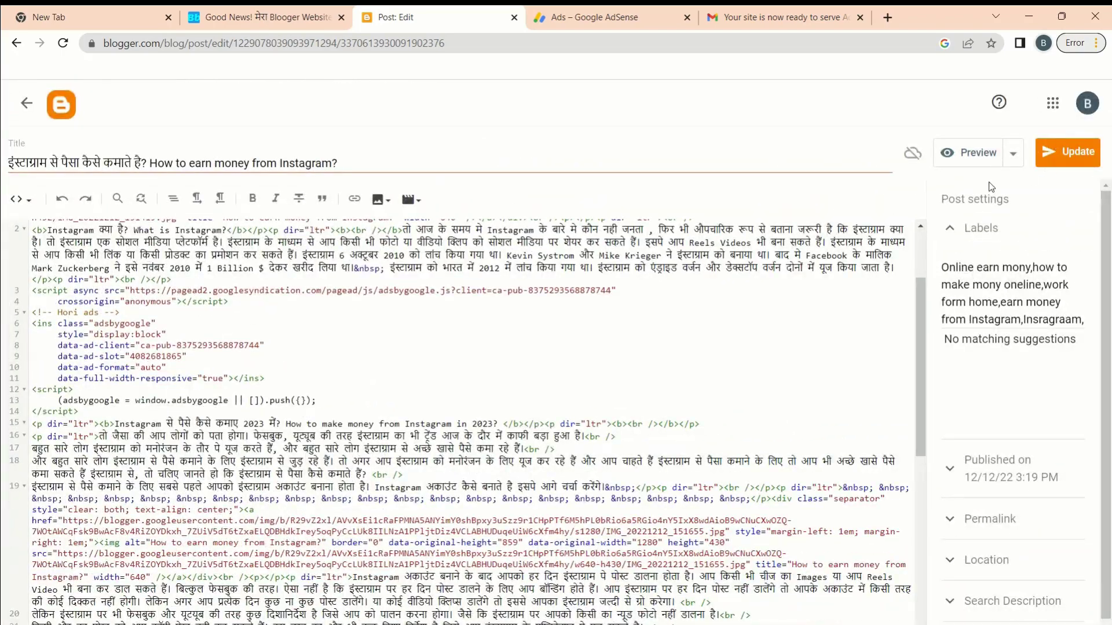
scroll(590, 325, down, 1)
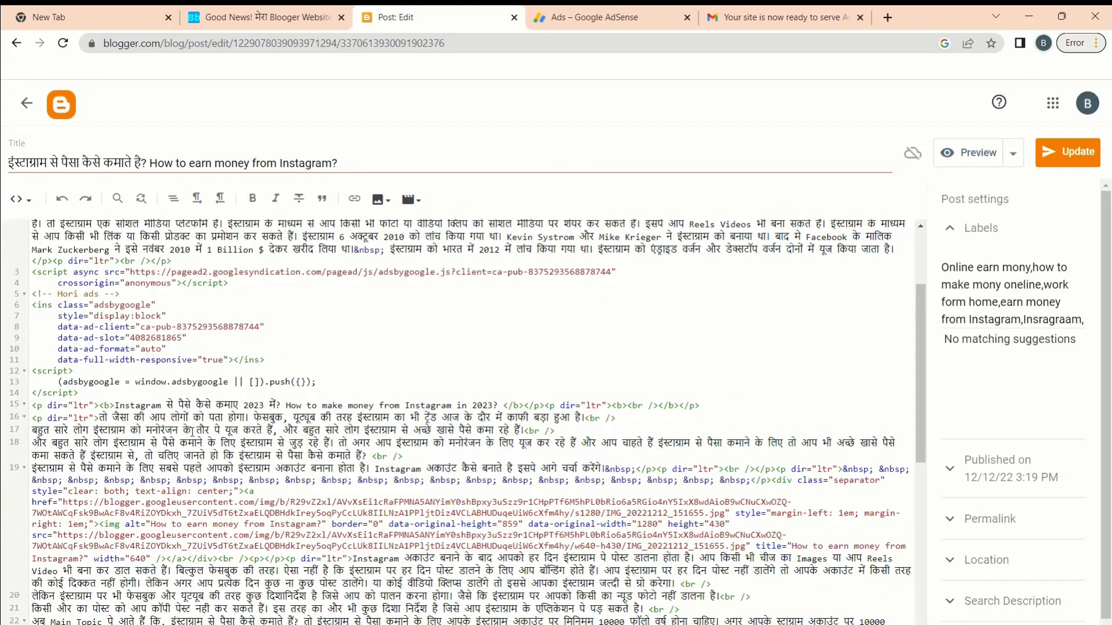
key(Return)
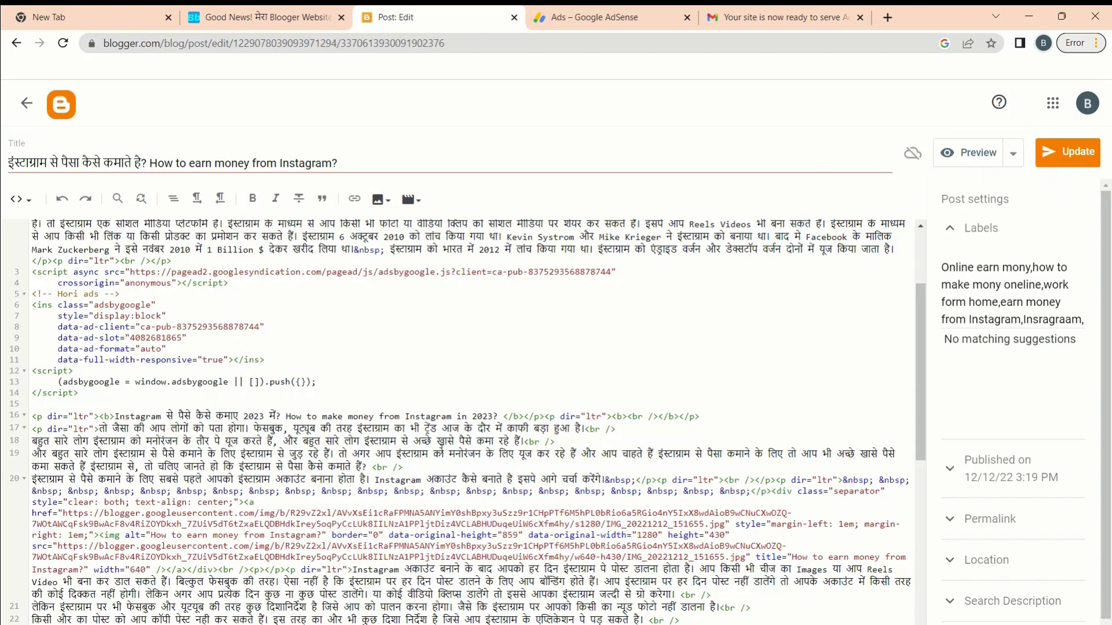
Switch the Instagram post back to Compose view and update the published post.
scroll(211, 298, up, 2)
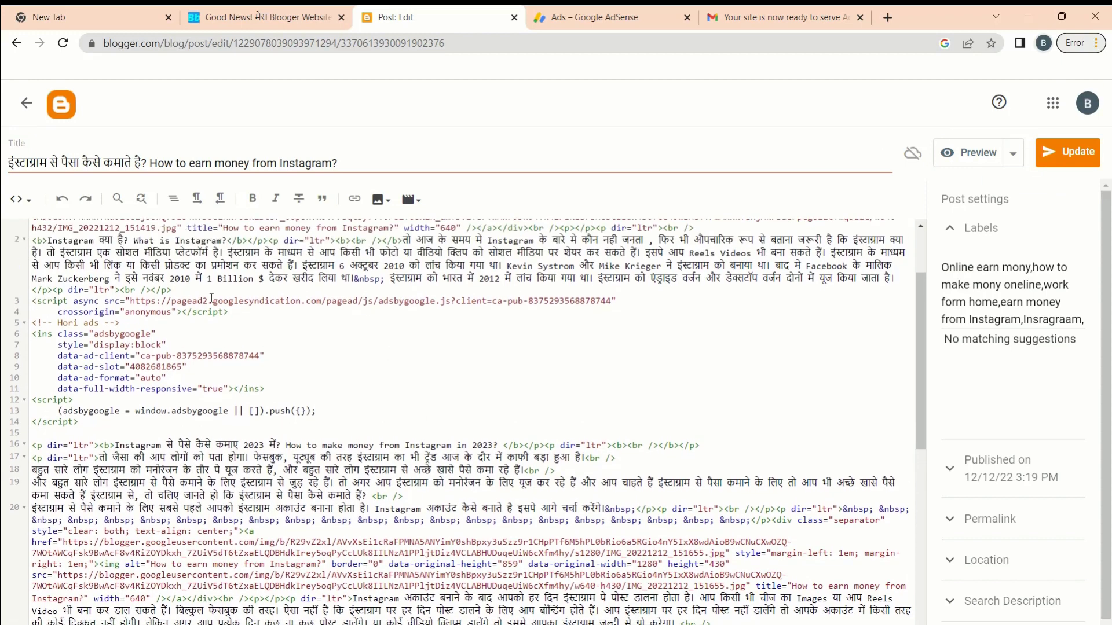
click(19, 203)
click(40, 238)
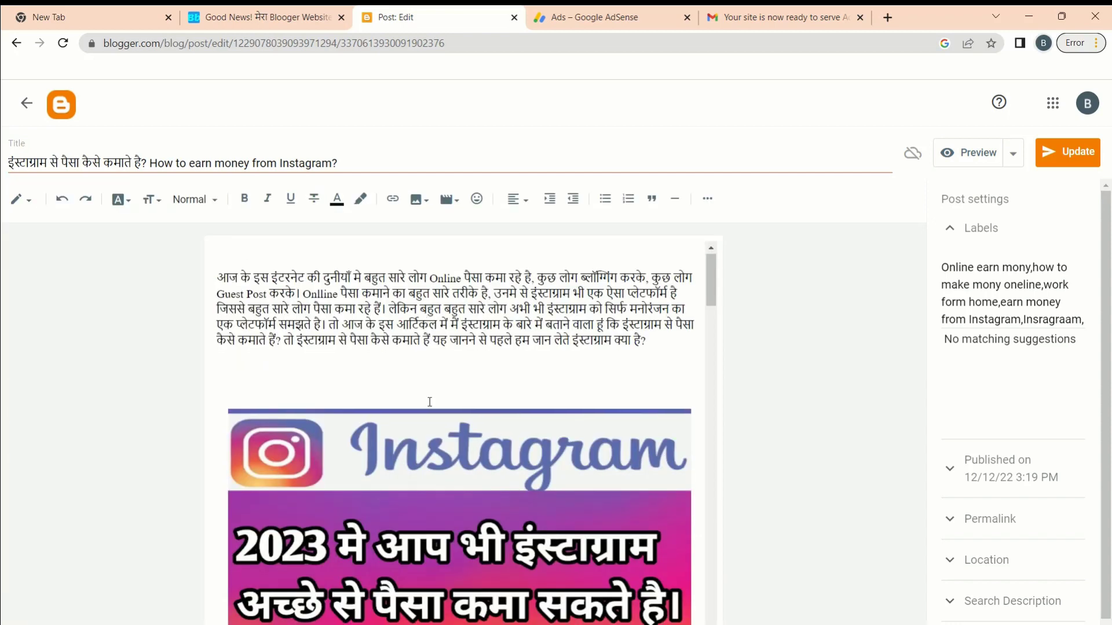
scroll(430, 402, down, 5)
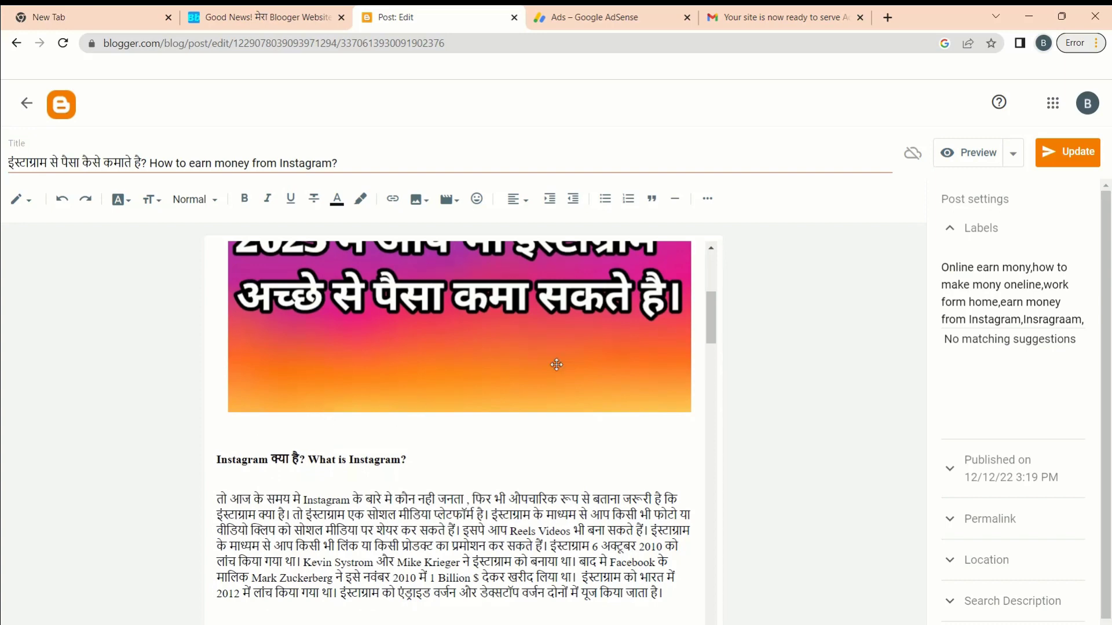
click(1055, 145)
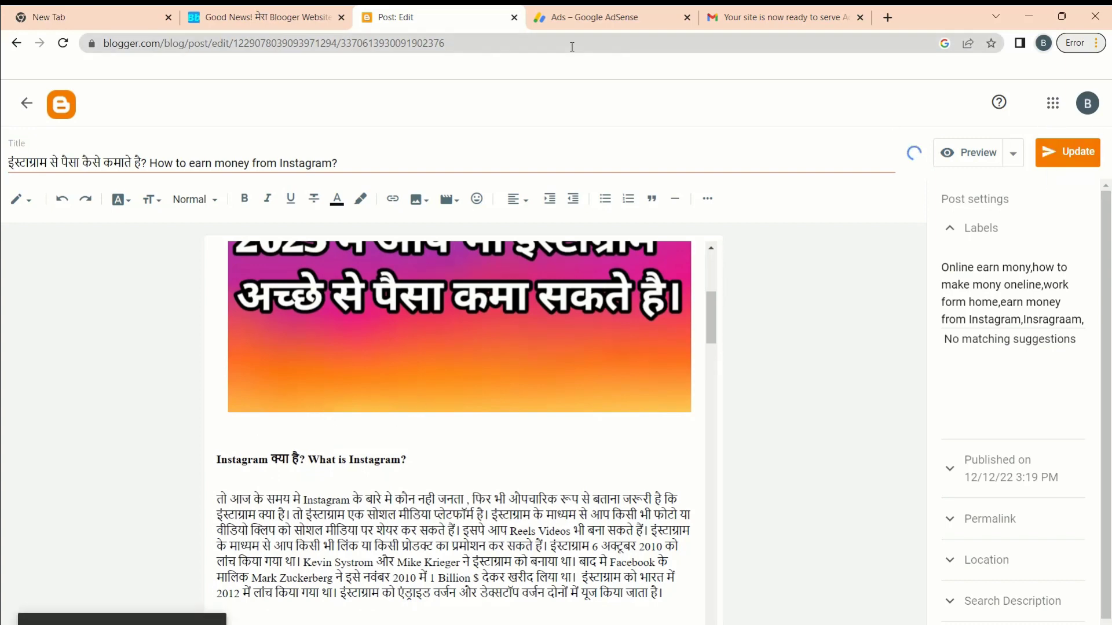
Switch to the live blog, dismiss the battery notice and open the Instagram post from the home page.
click(287, 17)
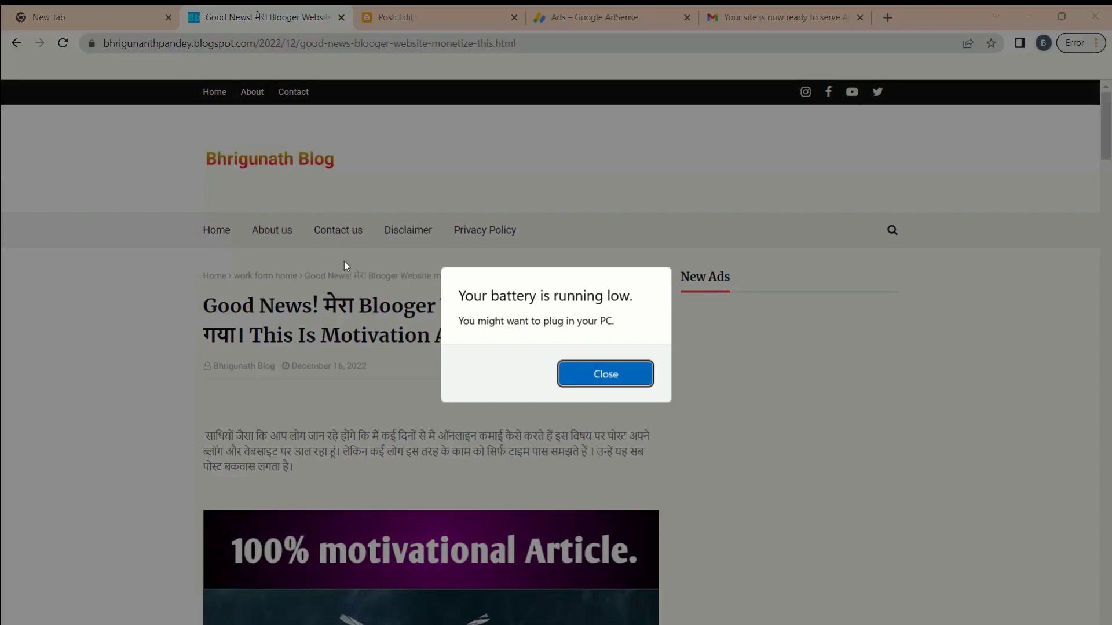
click(586, 377)
scroll(867, 462, down, 1)
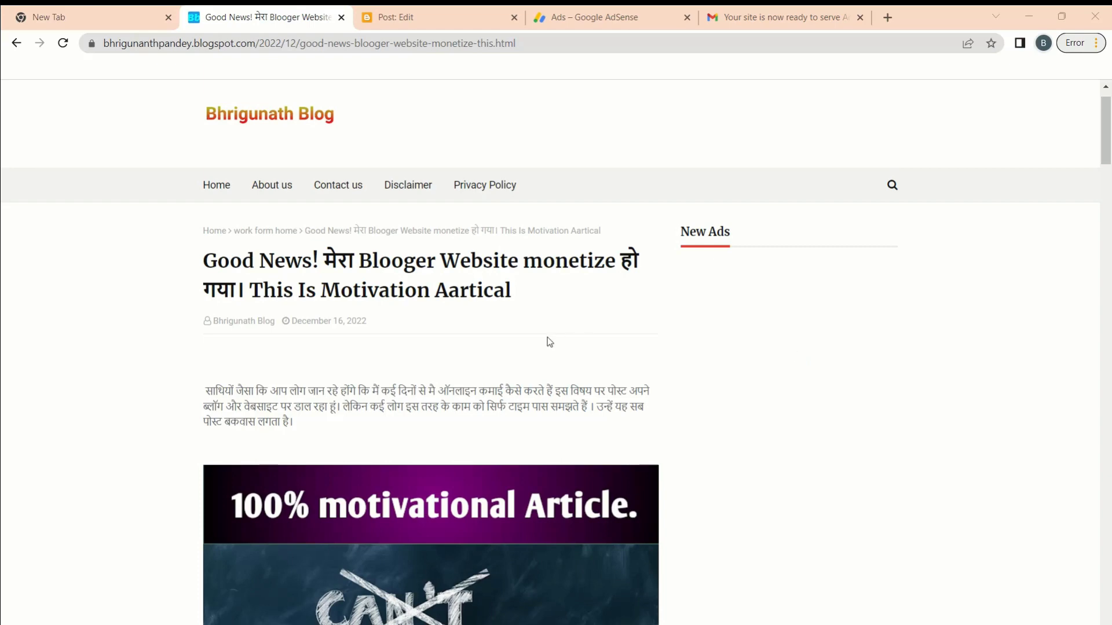
click(225, 185)
scroll(415, 324, down, 3)
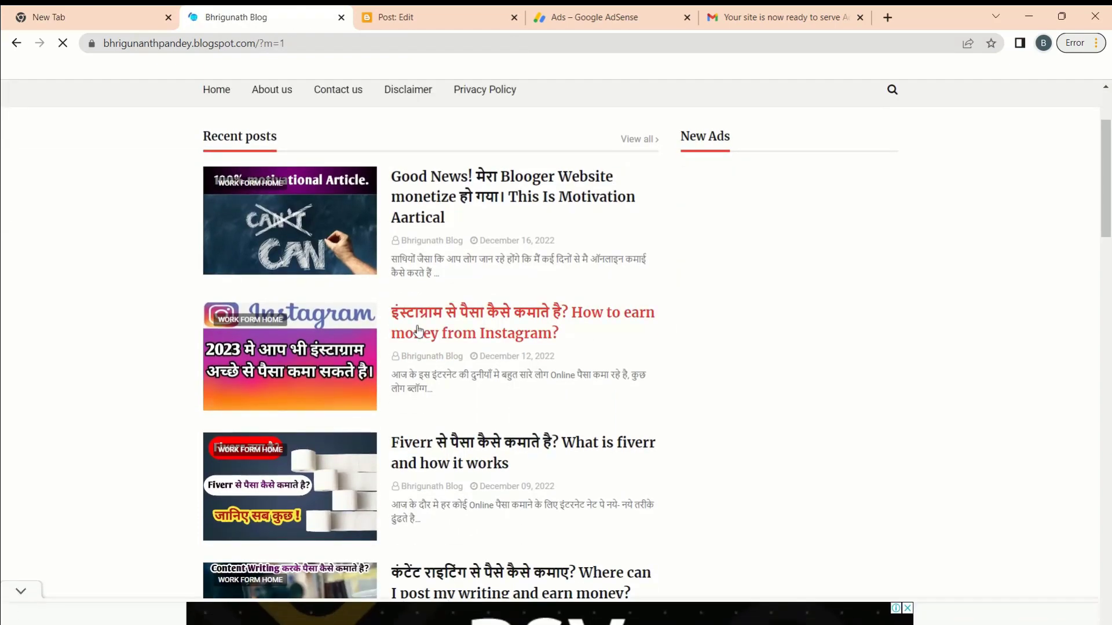
click(418, 330)
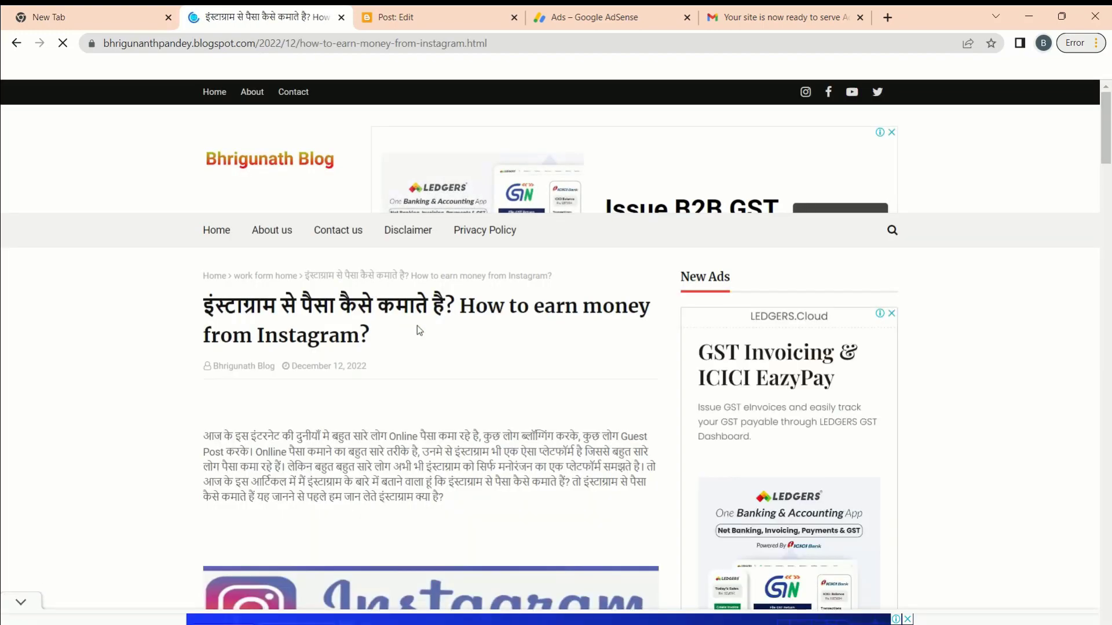
Examine the live Instagram post down to its comments for the ad placed in the body and the sidebar ads.
scroll(417, 330, down, 4)
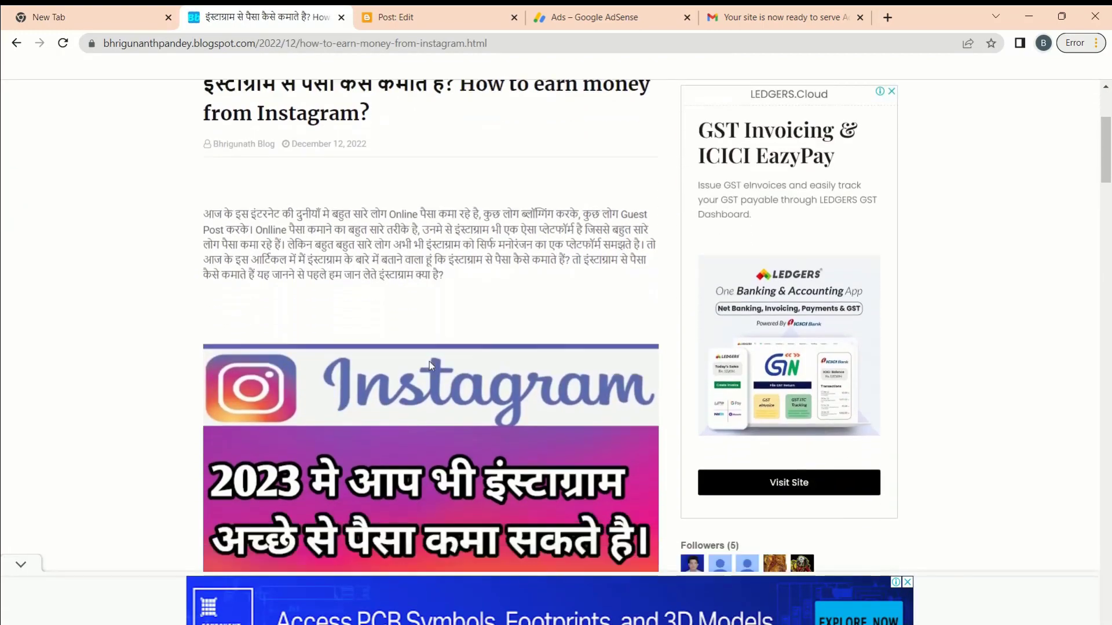
scroll(429, 361, down, 8)
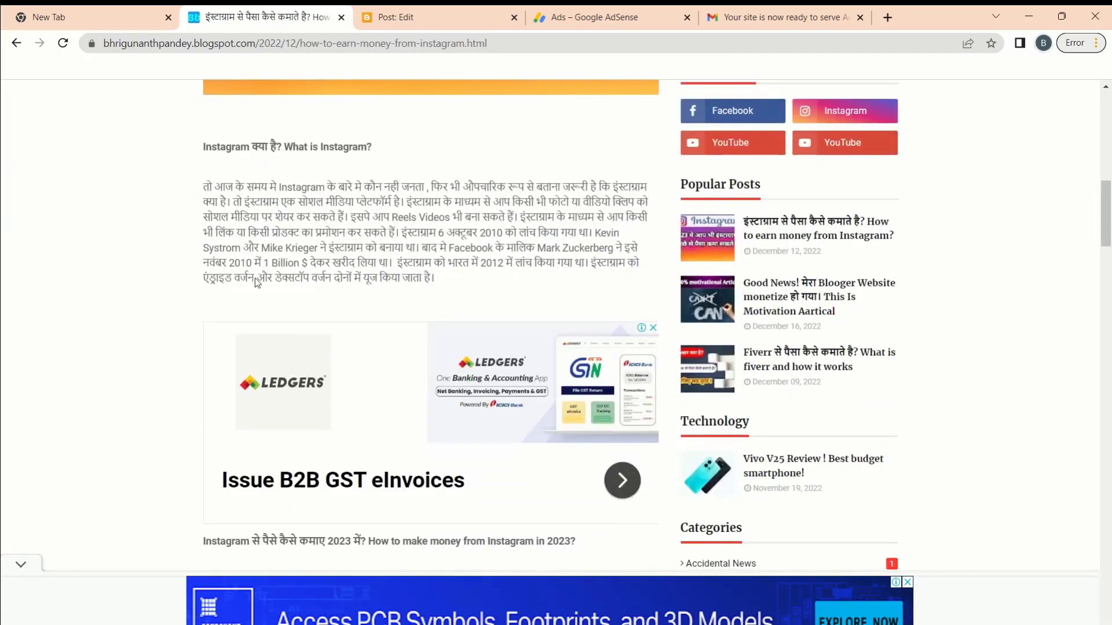
scroll(423, 397, down, 1)
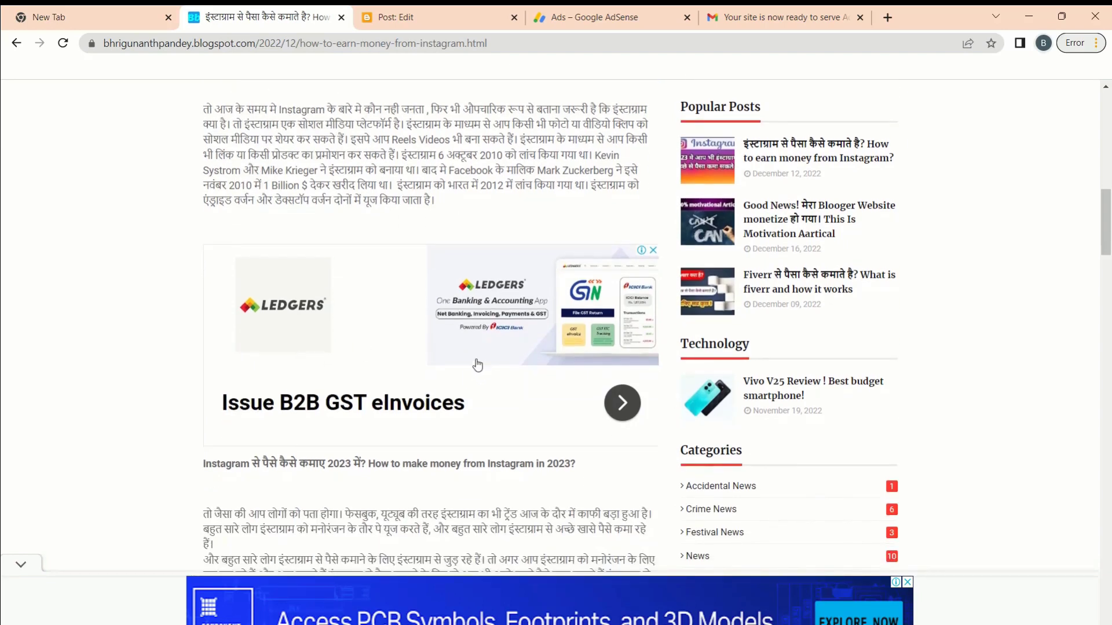
scroll(359, 340, up, 1)
scroll(360, 340, down, 1)
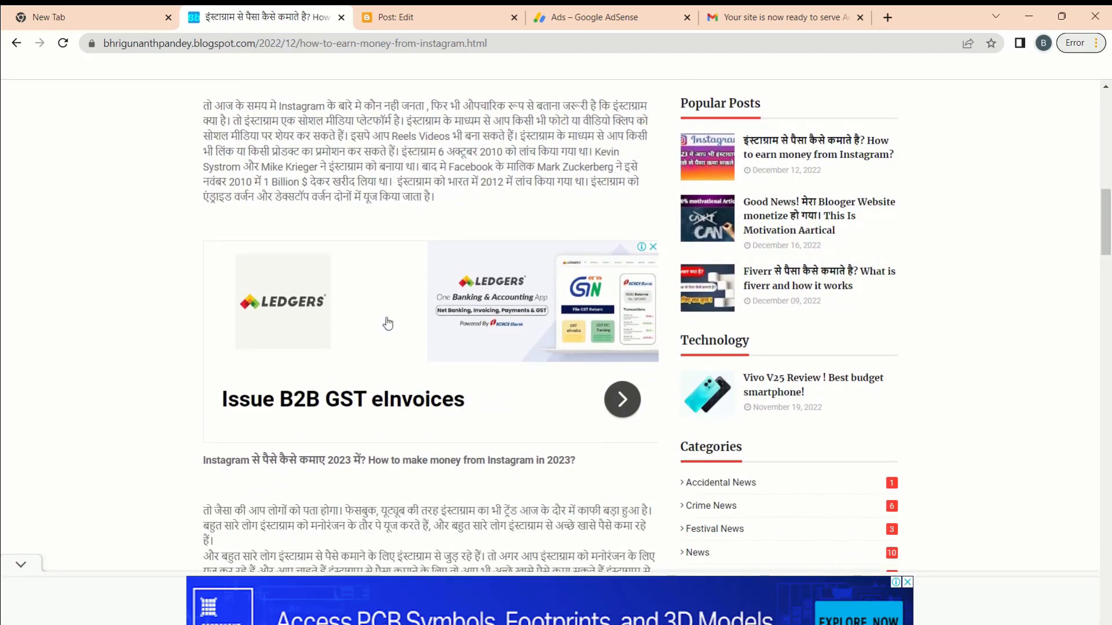
scroll(486, 380, down, 12)
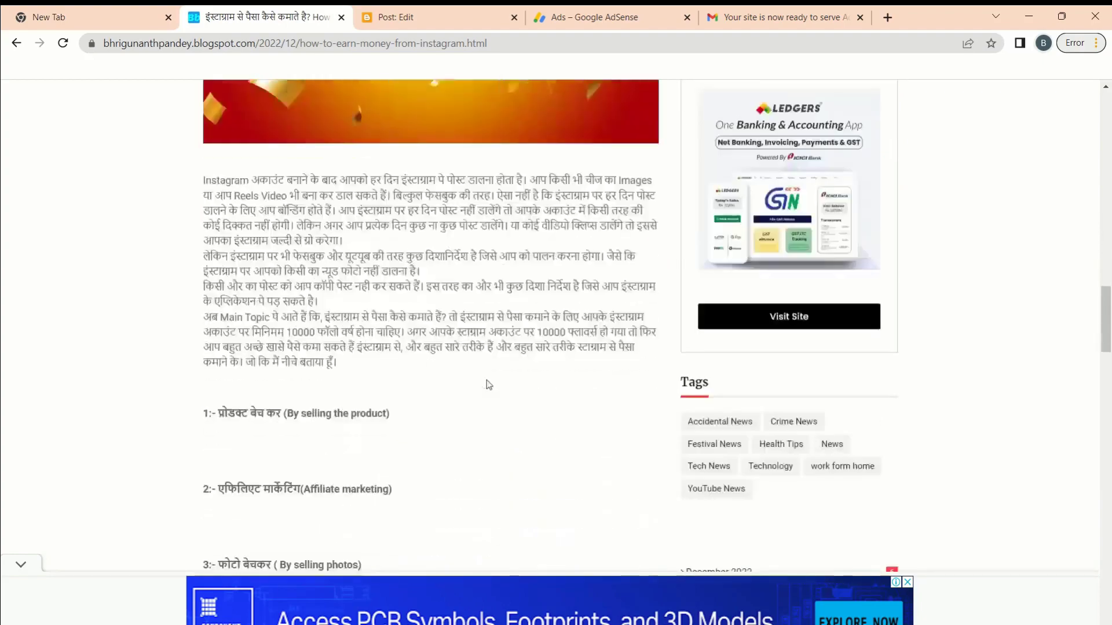
scroll(486, 380, down, 15)
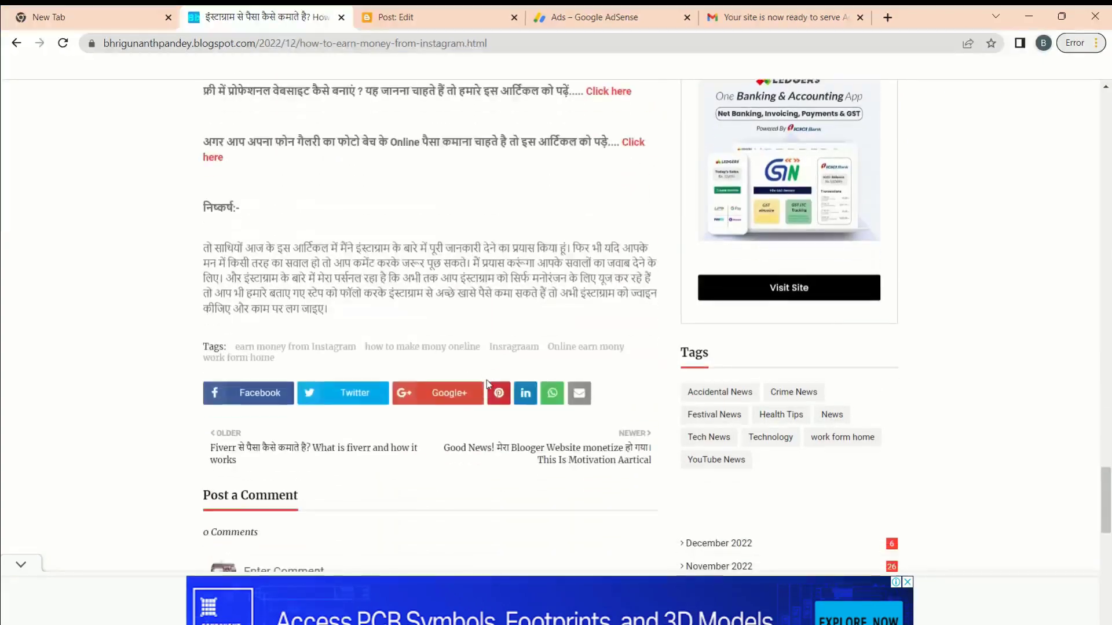
scroll(487, 380, down, 1)
scroll(487, 379, up, 2)
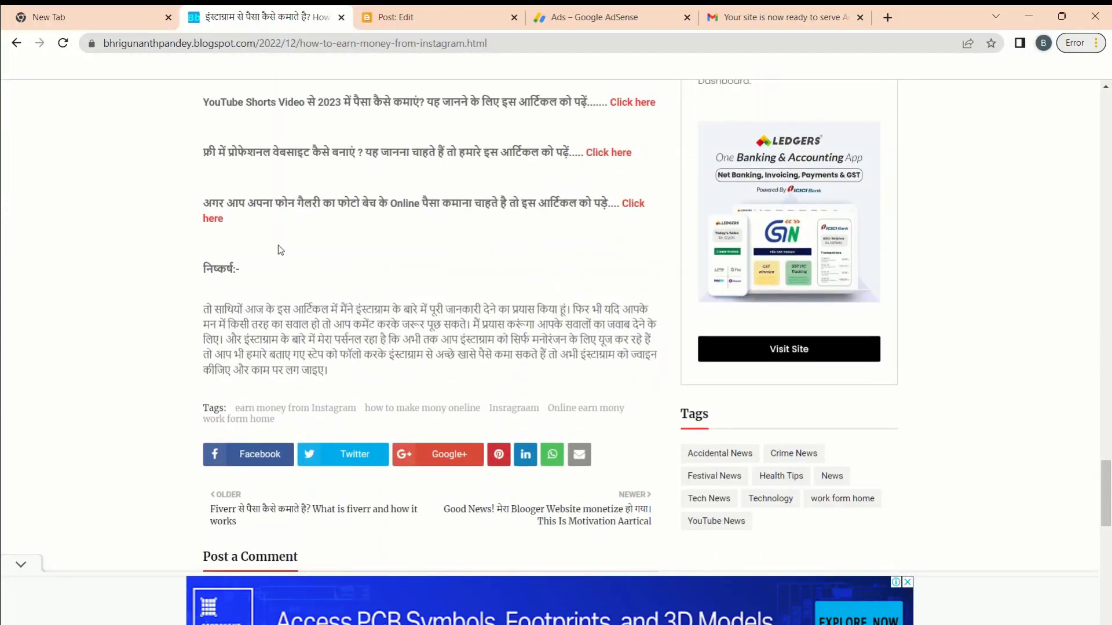
scroll(251, 235, up, 9)
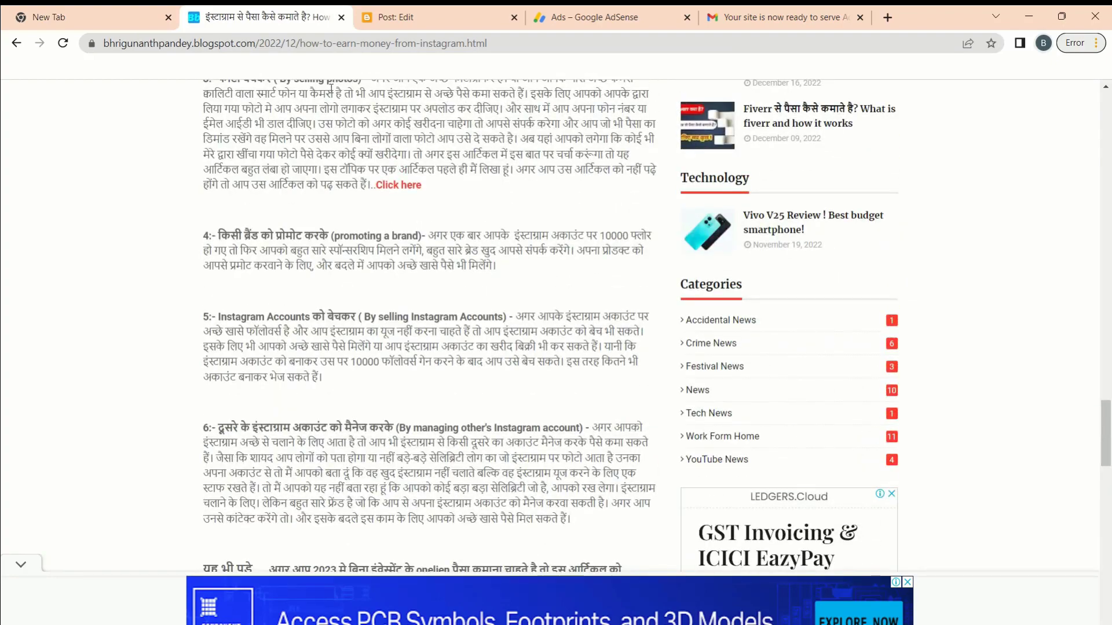
Switch to AdSense and close the Hori ads code to return to the list of existing ad units.
click(367, 20)
click(579, 26)
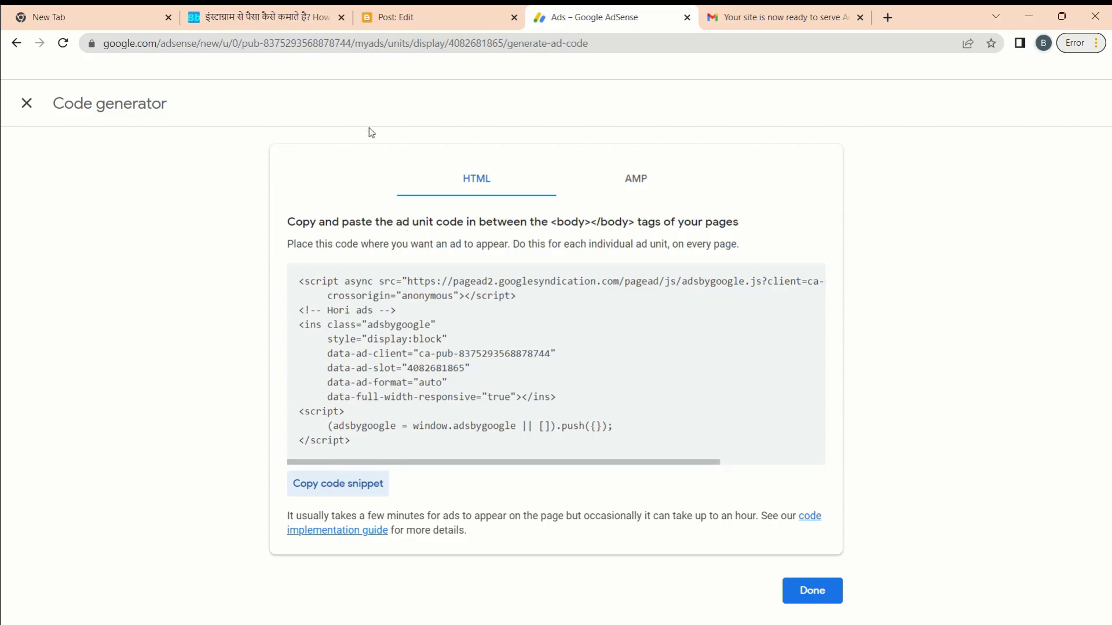
drag(396, 17, 370, 25)
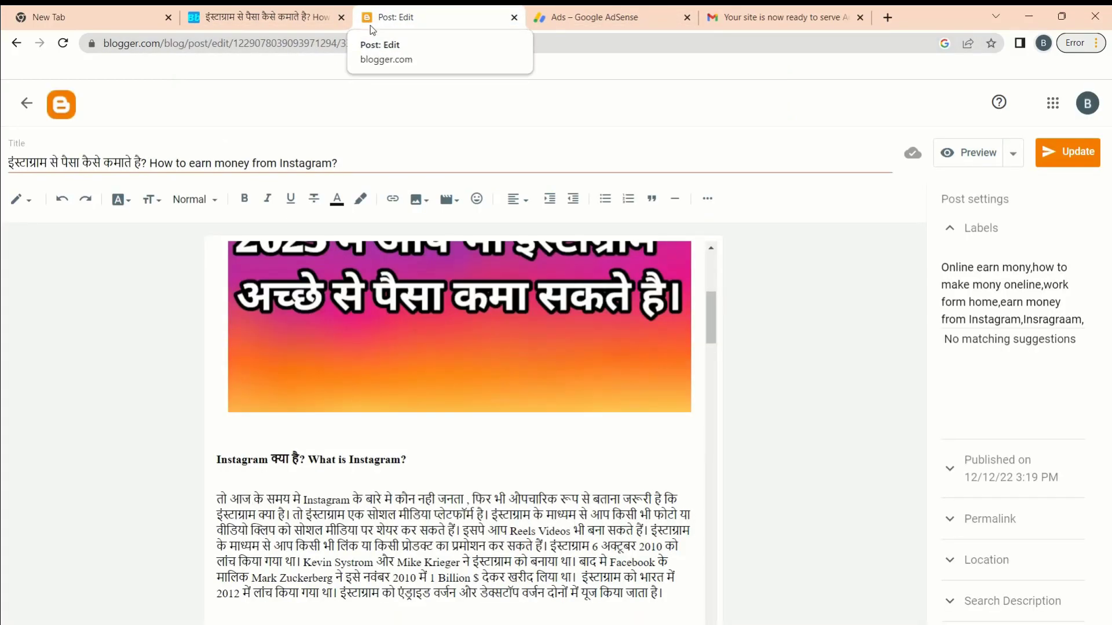
click(582, 17)
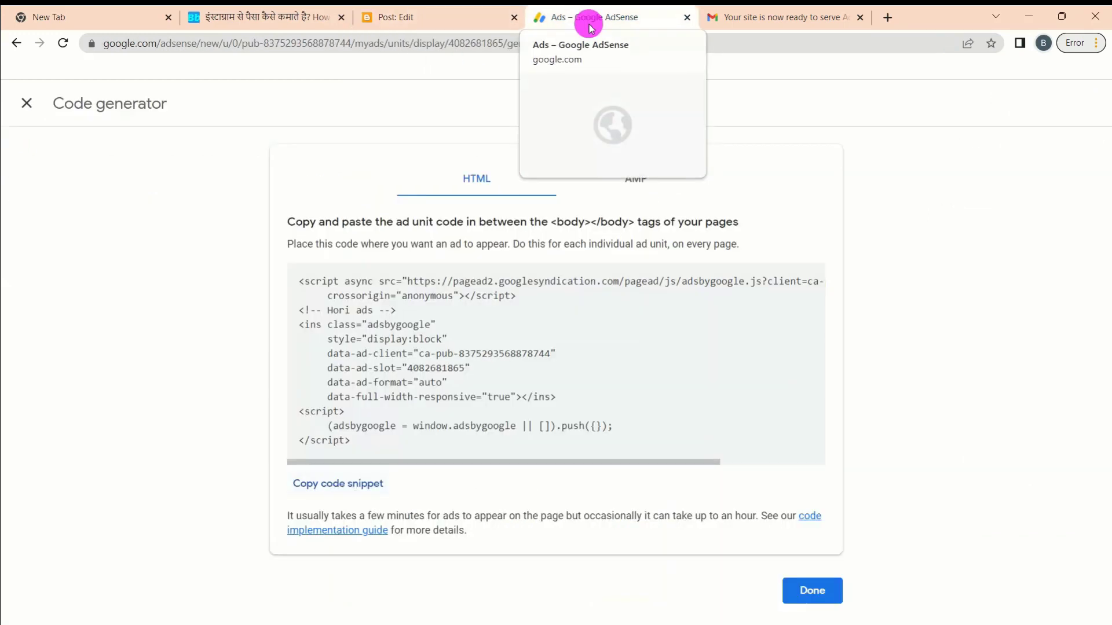
click(27, 103)
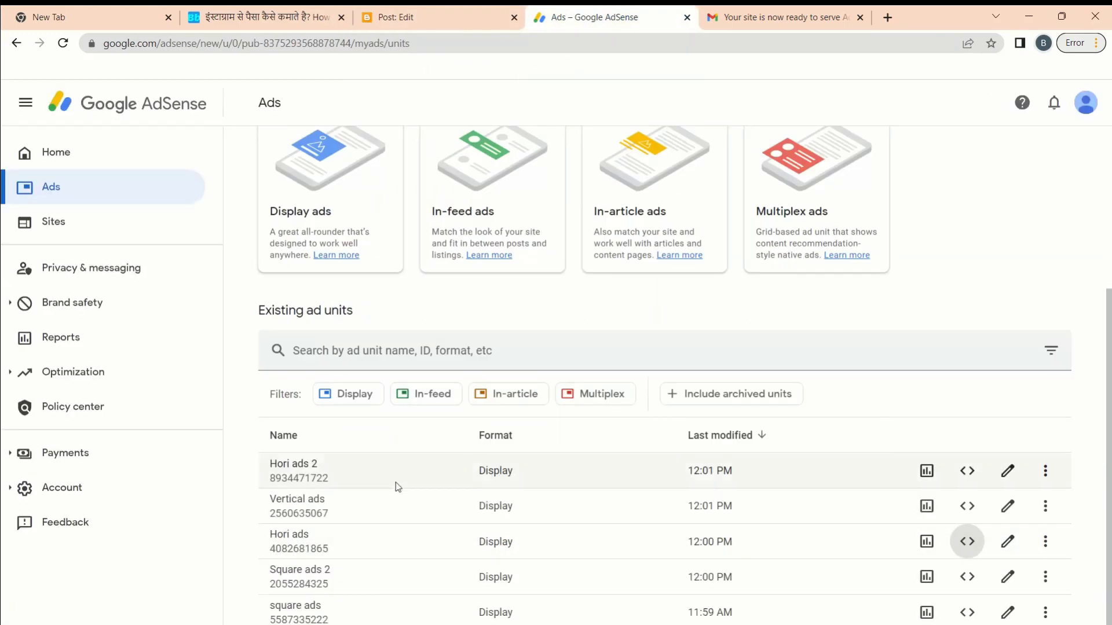
Copy the HTML ad code of the Square ads 2 unit and return to the Instagram post in the Blogger editor.
click(968, 577)
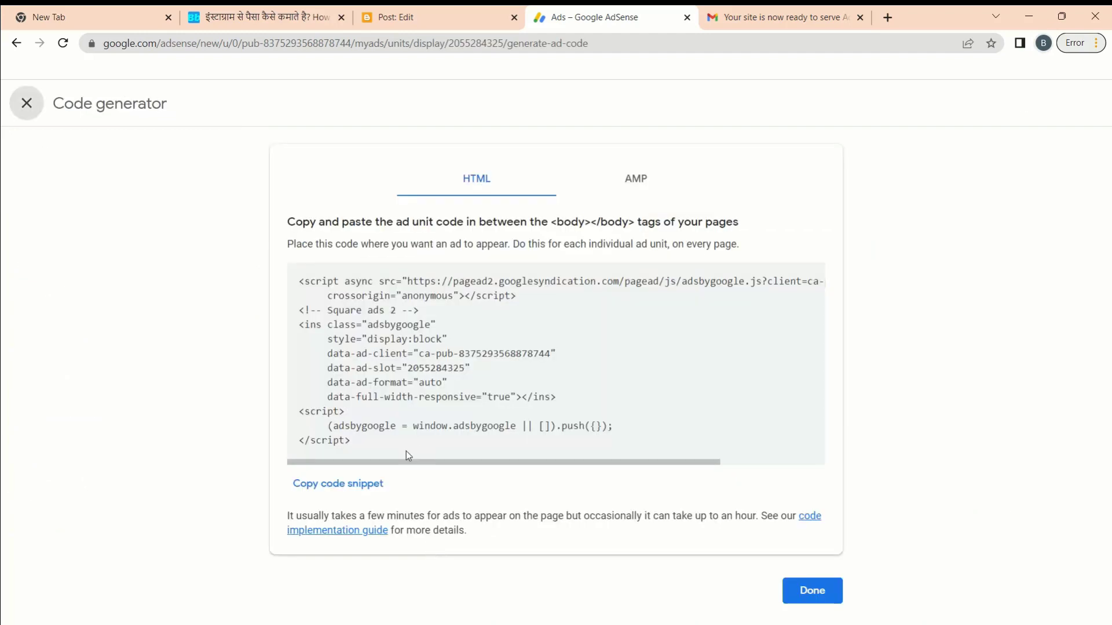
click(311, 482)
click(382, 23)
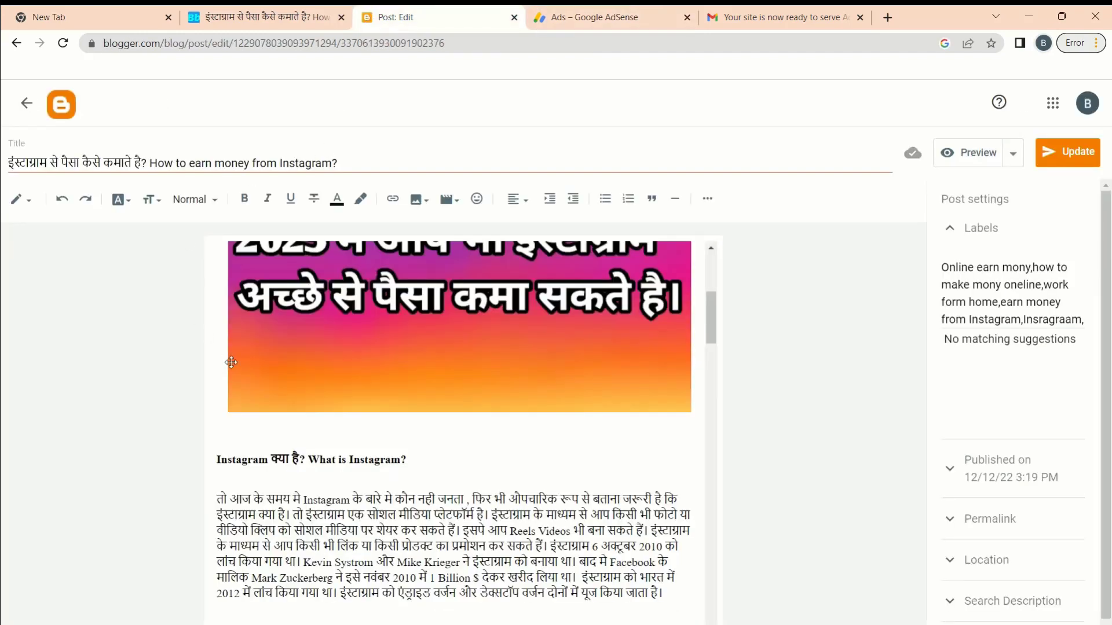
Switch the Instagram post to HTML view and insert the Square ads 2 code right before section 4 on promoting a brand.
scroll(231, 362, down, 4)
click(21, 196)
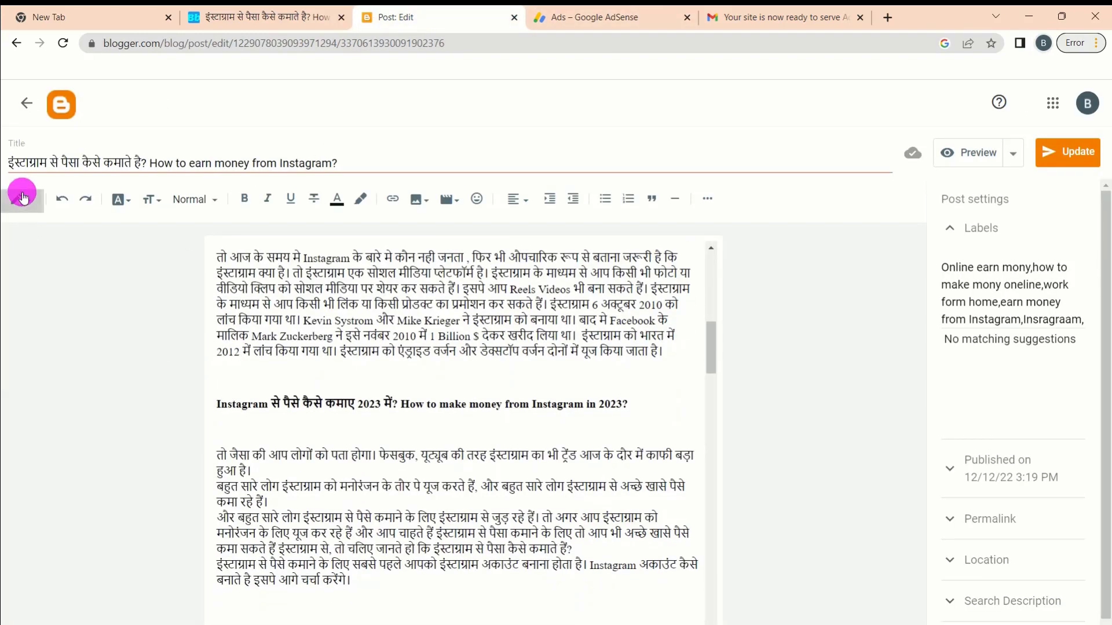
click(27, 173)
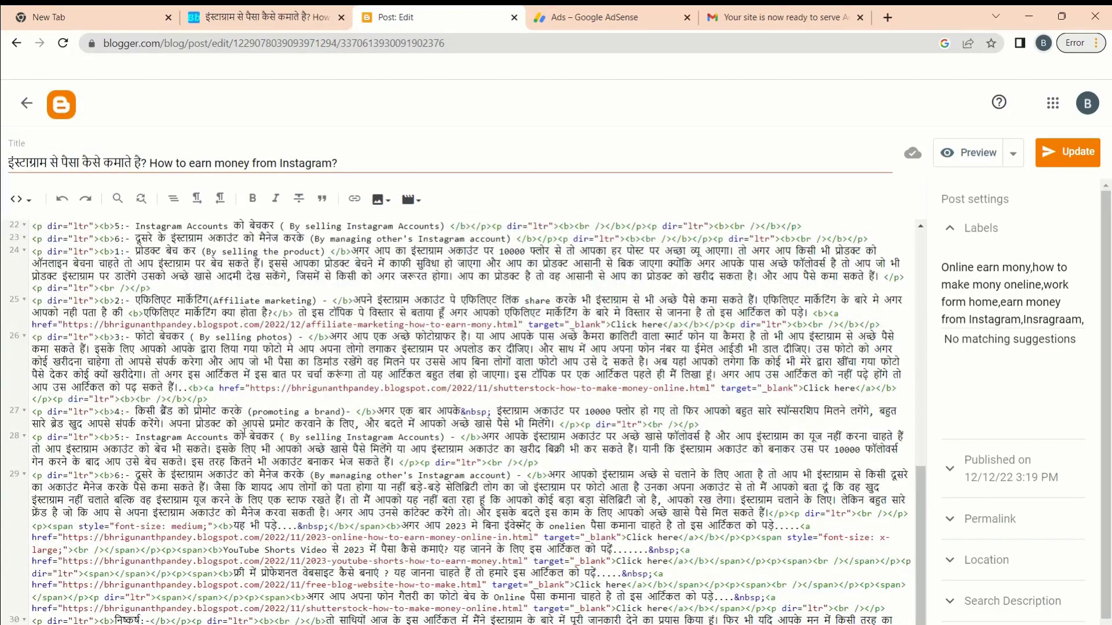
click(230, 399)
key(ctrl+v)
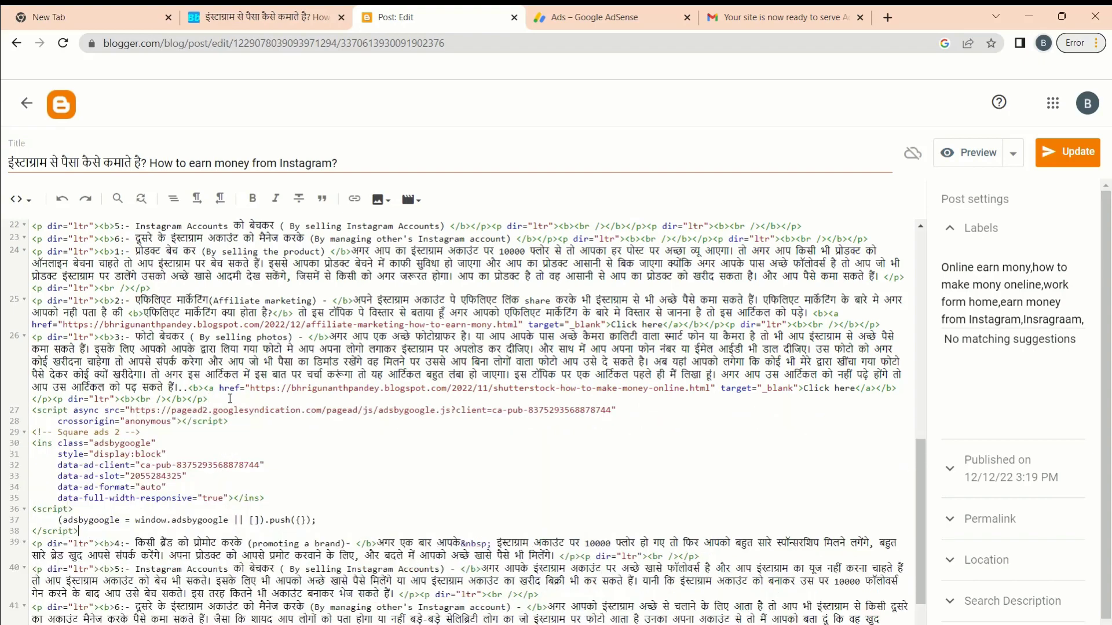
Insert the Square ads 2 code again on a new line just above the "अब Main Topic" paragraph in the post's HTML.
scroll(230, 399, up, 6)
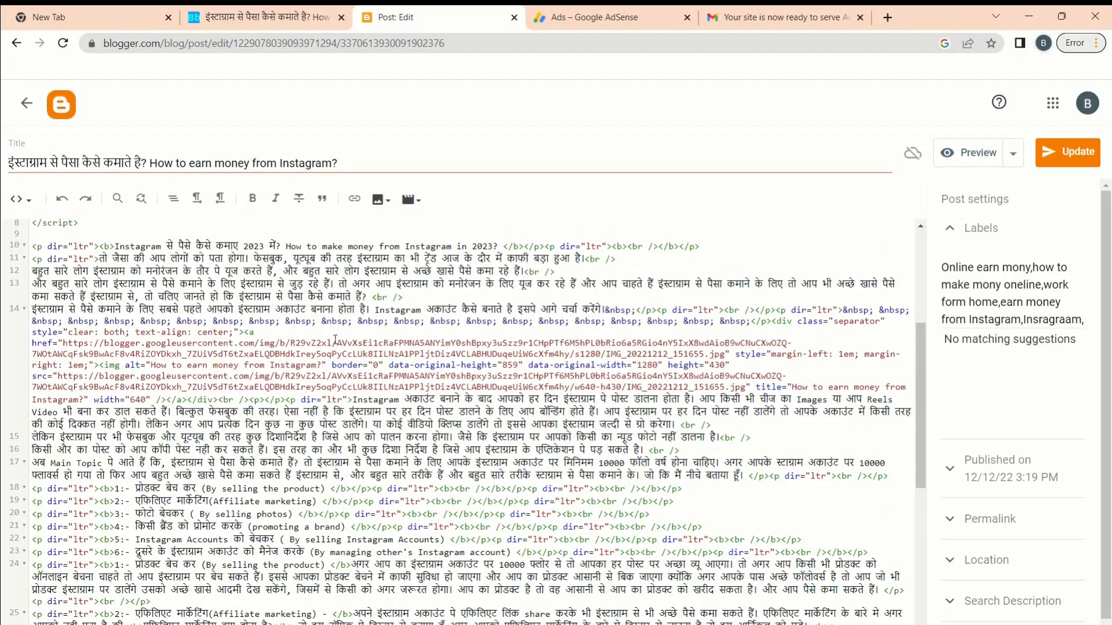
scroll(334, 341, up, 3)
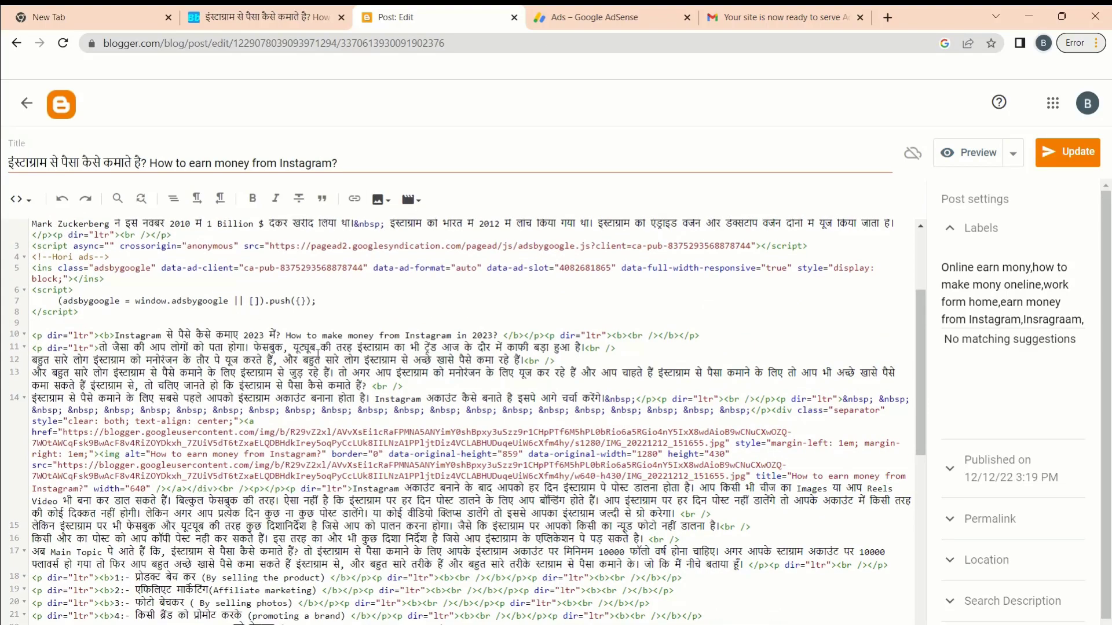
scroll(333, 347, down, 3)
click(683, 462)
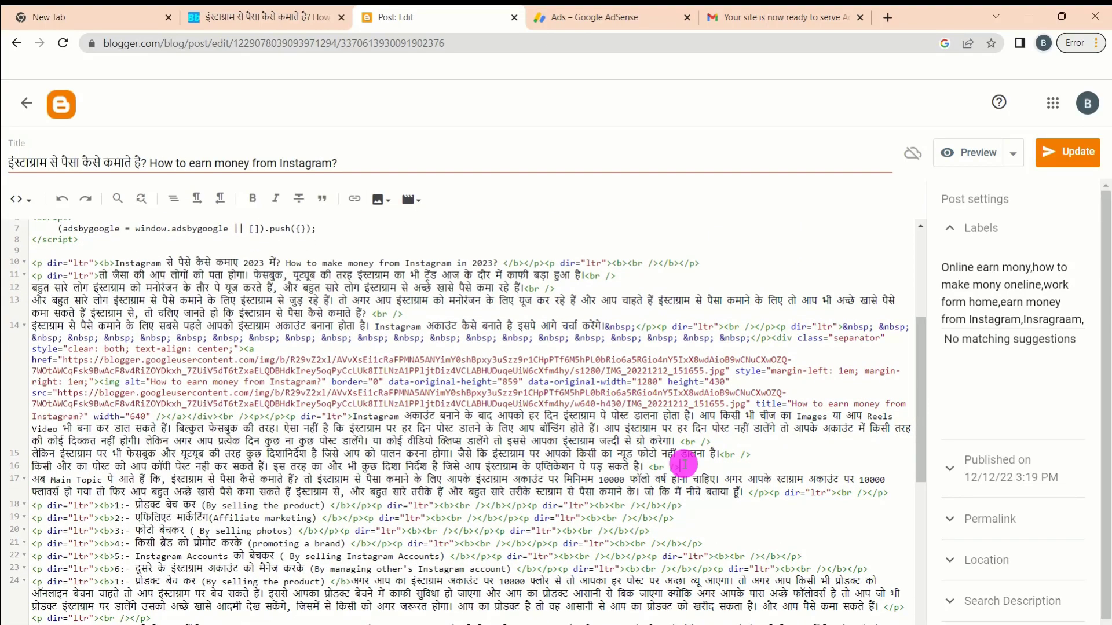
scroll(683, 463, up, 3)
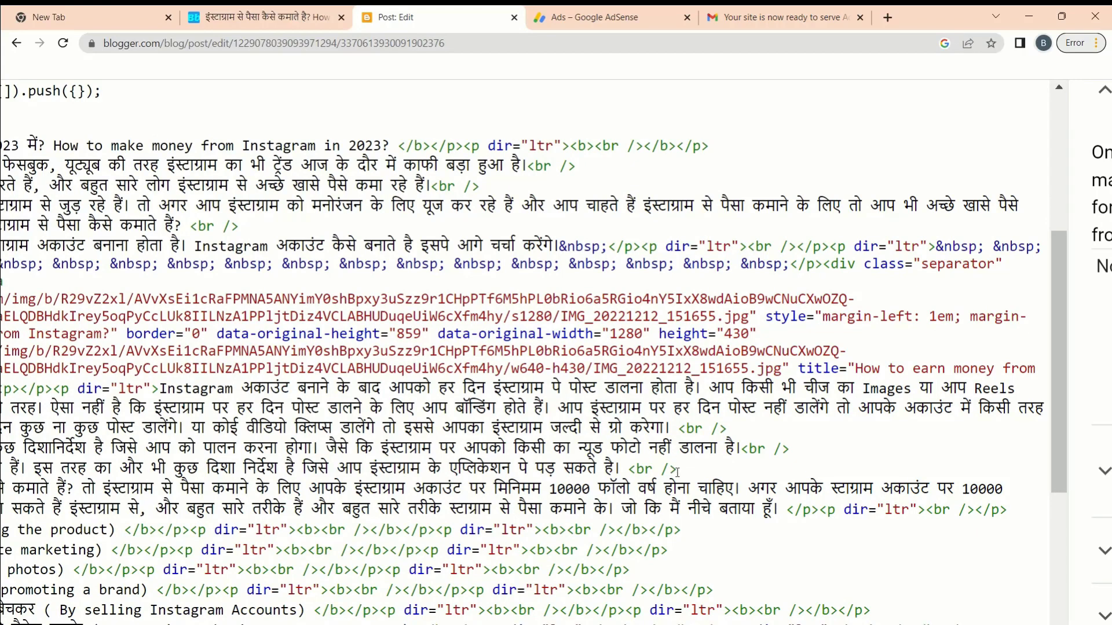
key(Return)
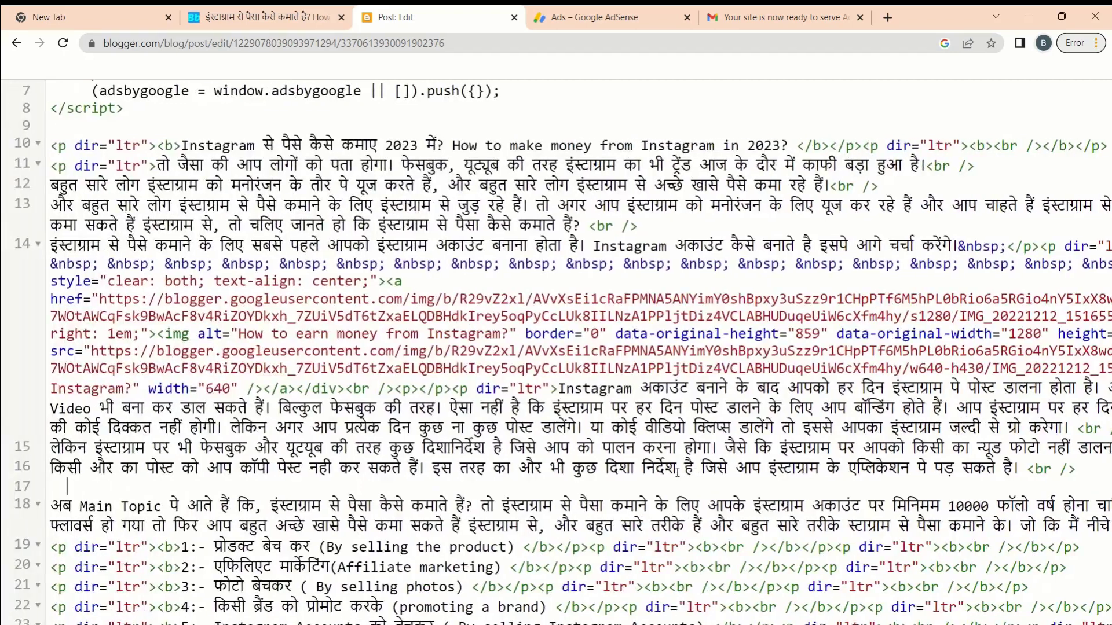
key(ctrl+v)
Update the published Instagram post and return its editor to Compose view.
scroll(676, 472, down, 3)
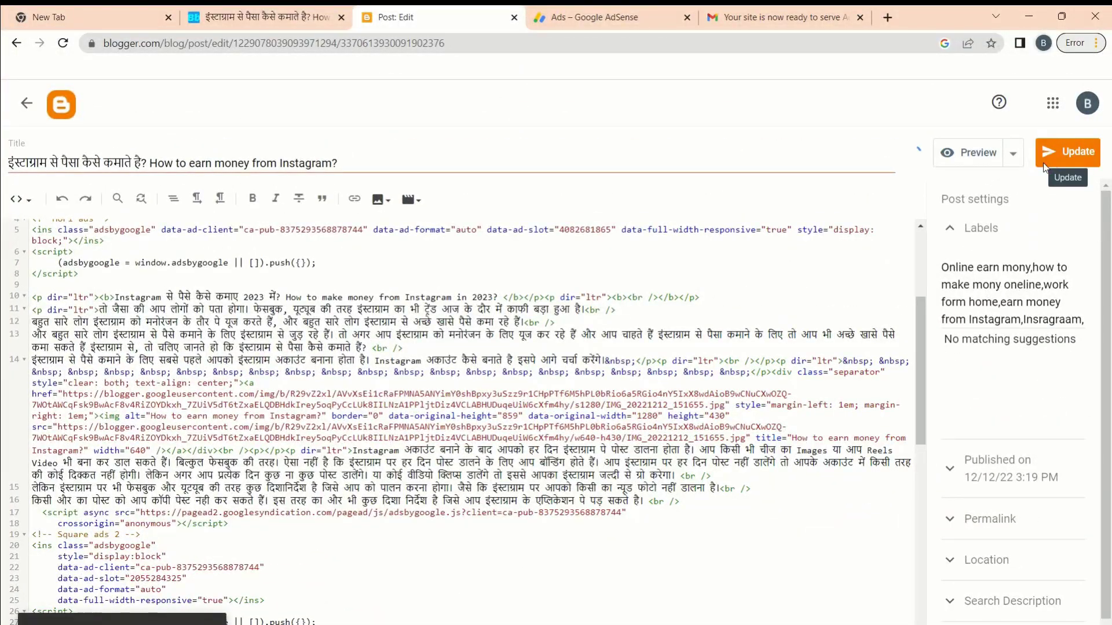
click(21, 202)
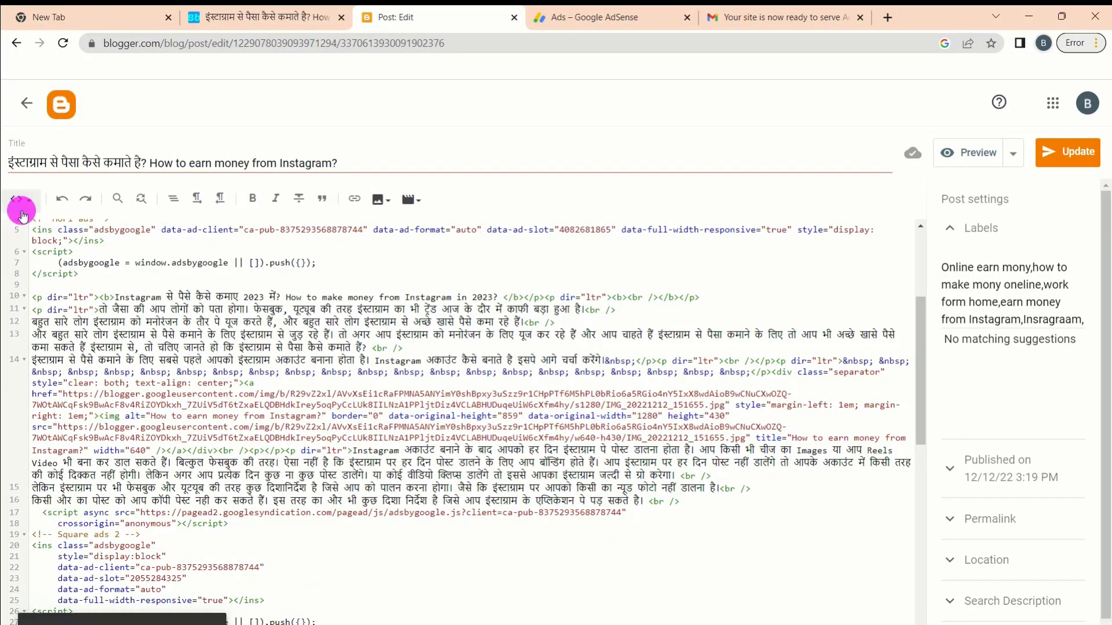
click(50, 241)
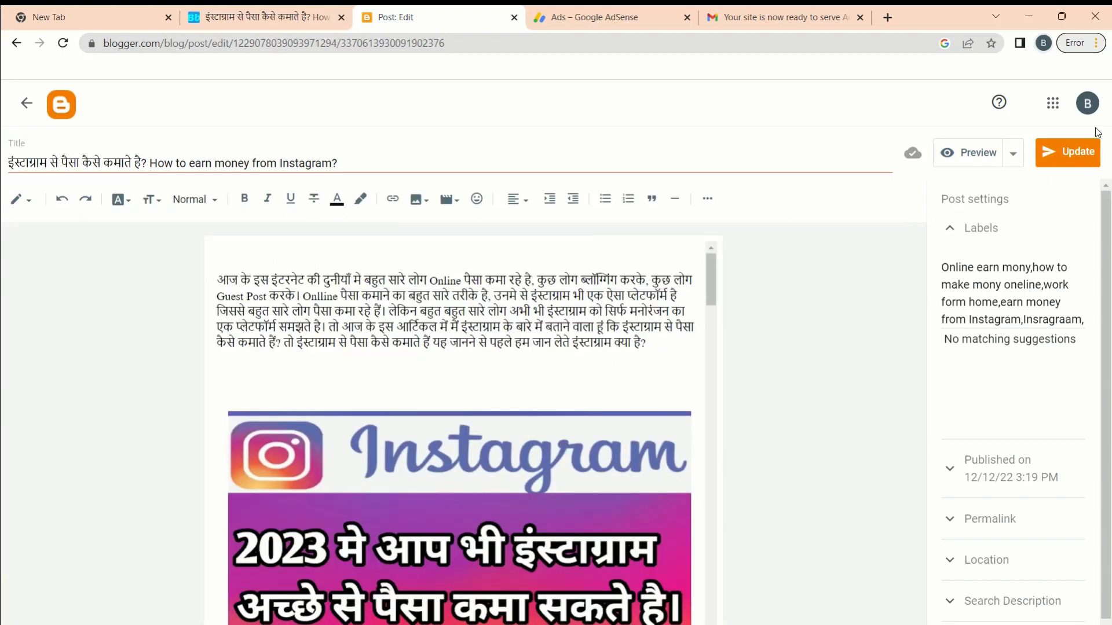
click(1051, 165)
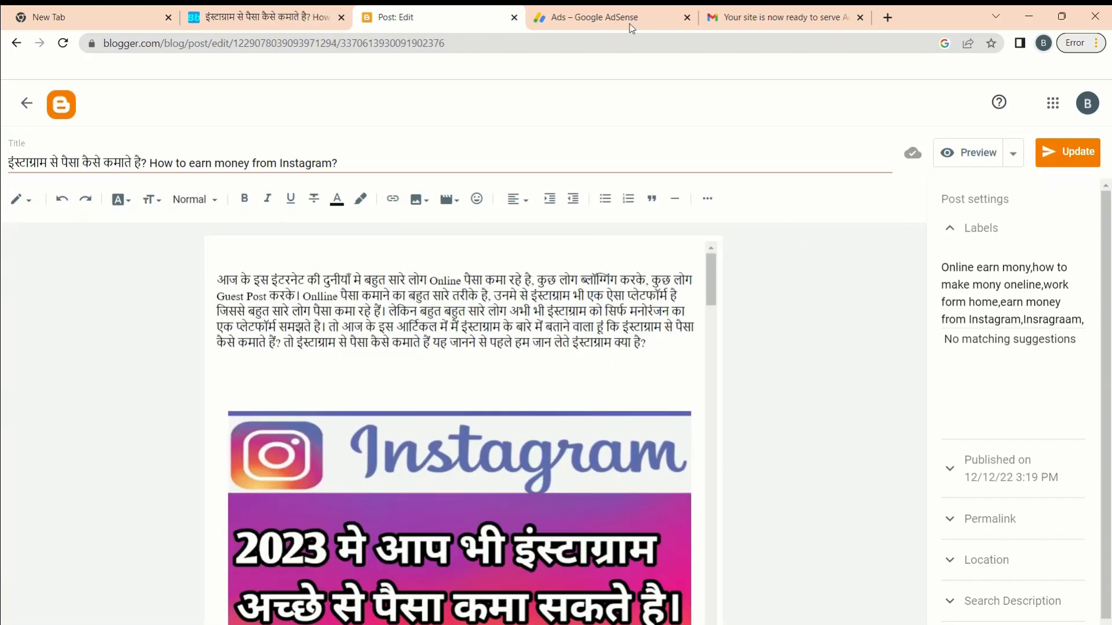
Reload the live Instagram post and examine the ads between its paragraphs, from the Instagram introduction to the main topic, and in the sidebar.
click(256, 17)
click(59, 50)
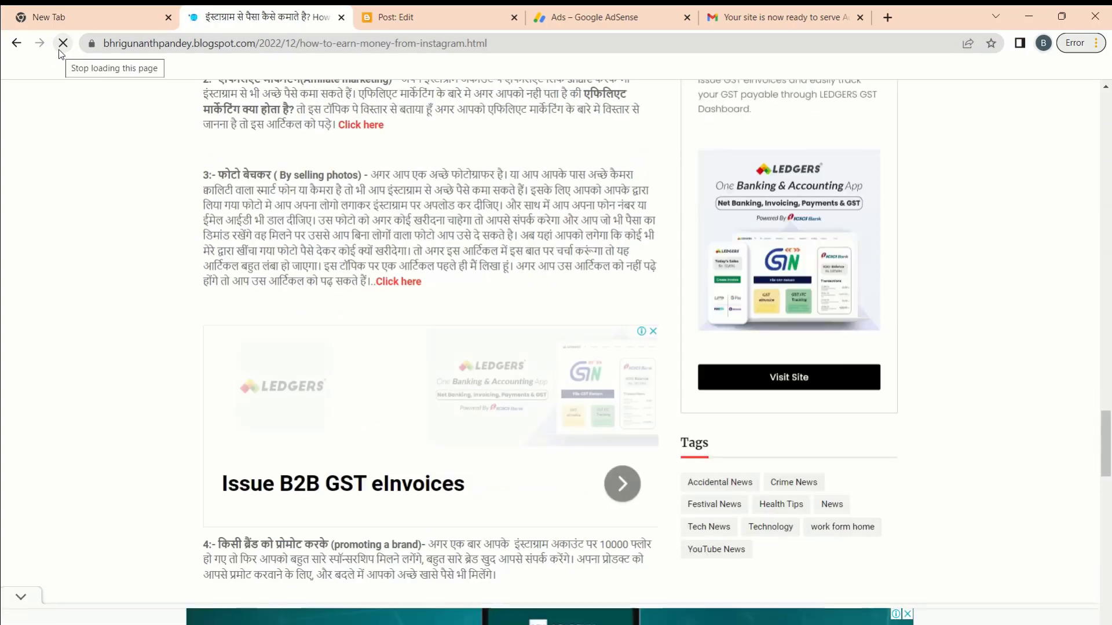
scroll(328, 196, up, 10)
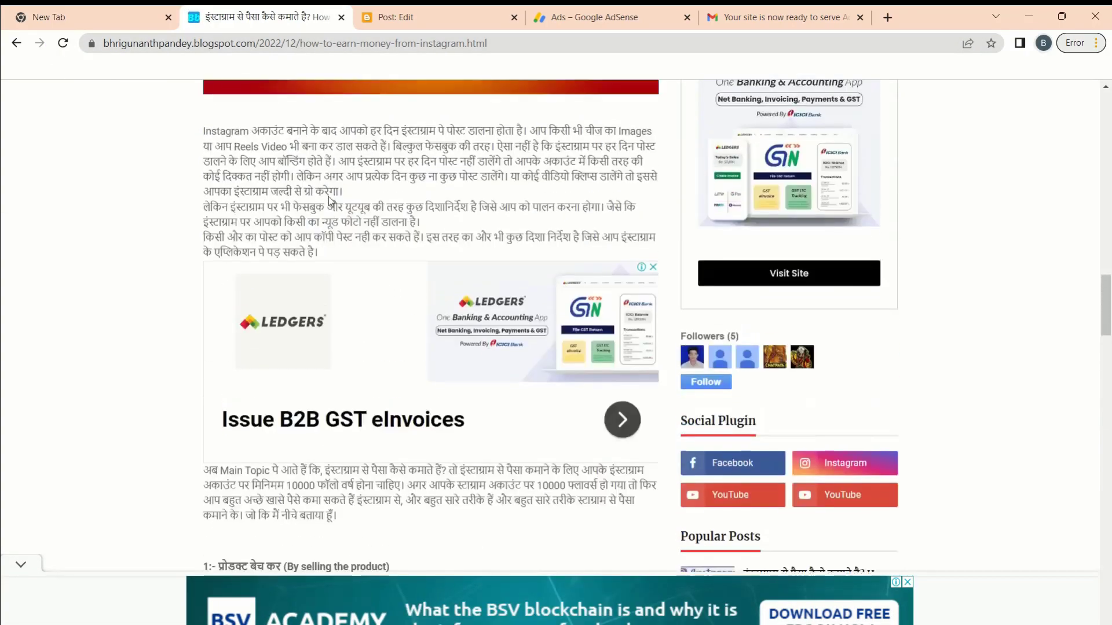
scroll(438, 230, down, 2)
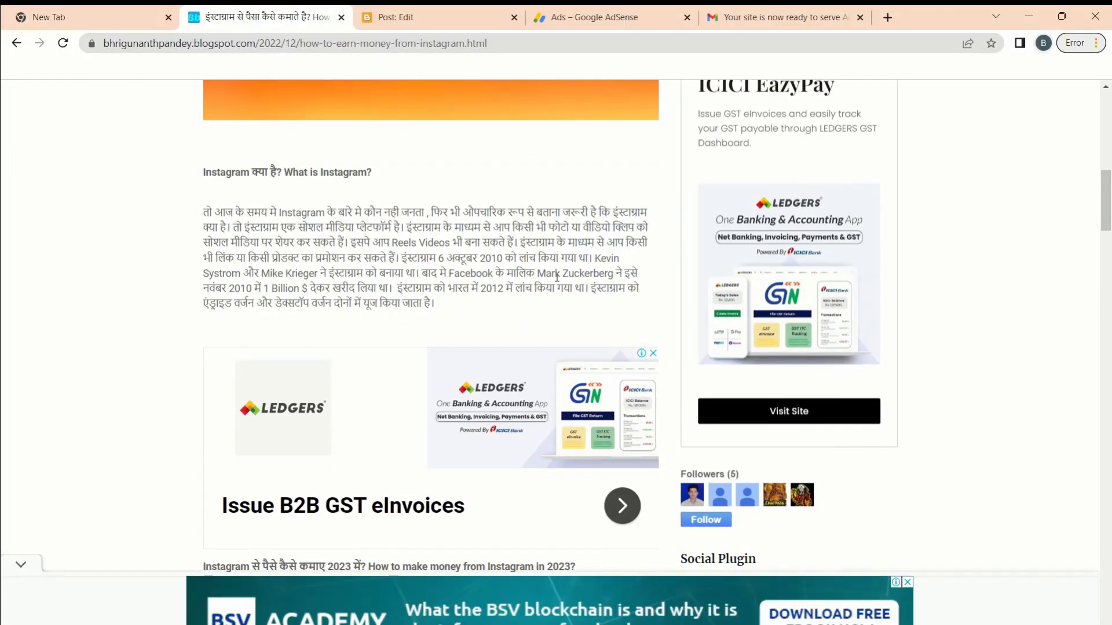
scroll(557, 277, down, 7)
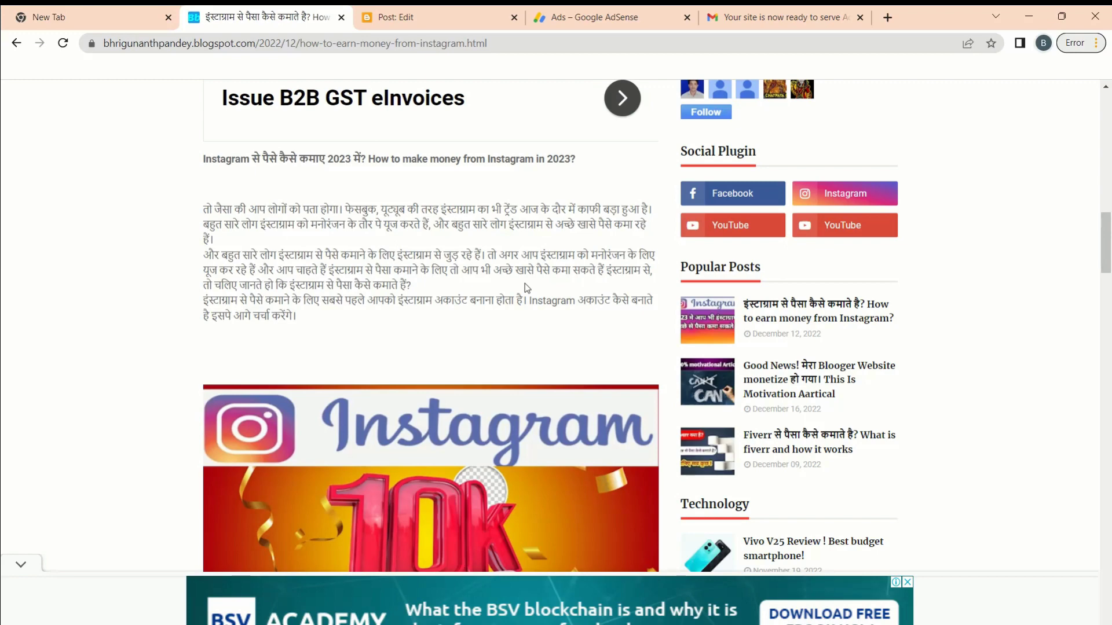
scroll(525, 283, down, 5)
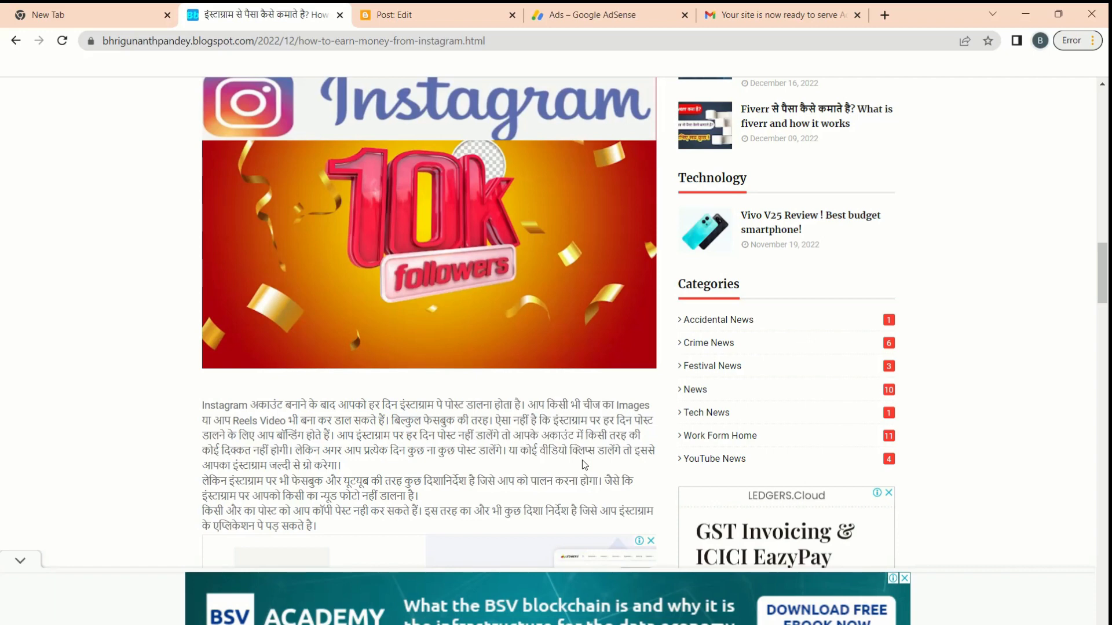
scroll(585, 465, down, 5)
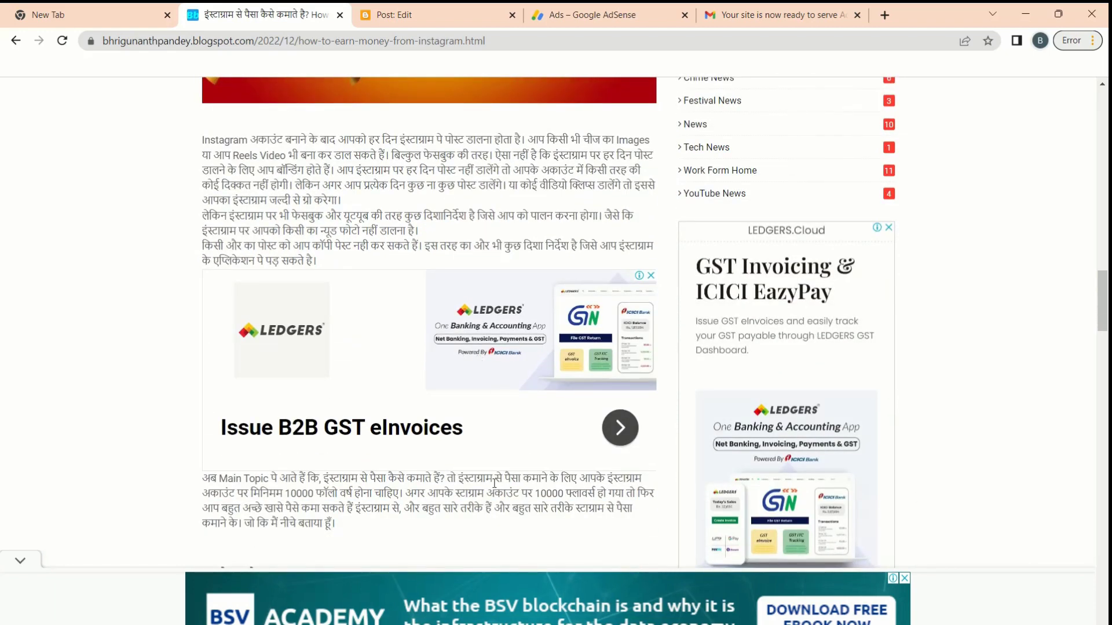
scroll(489, 479, down, 1)
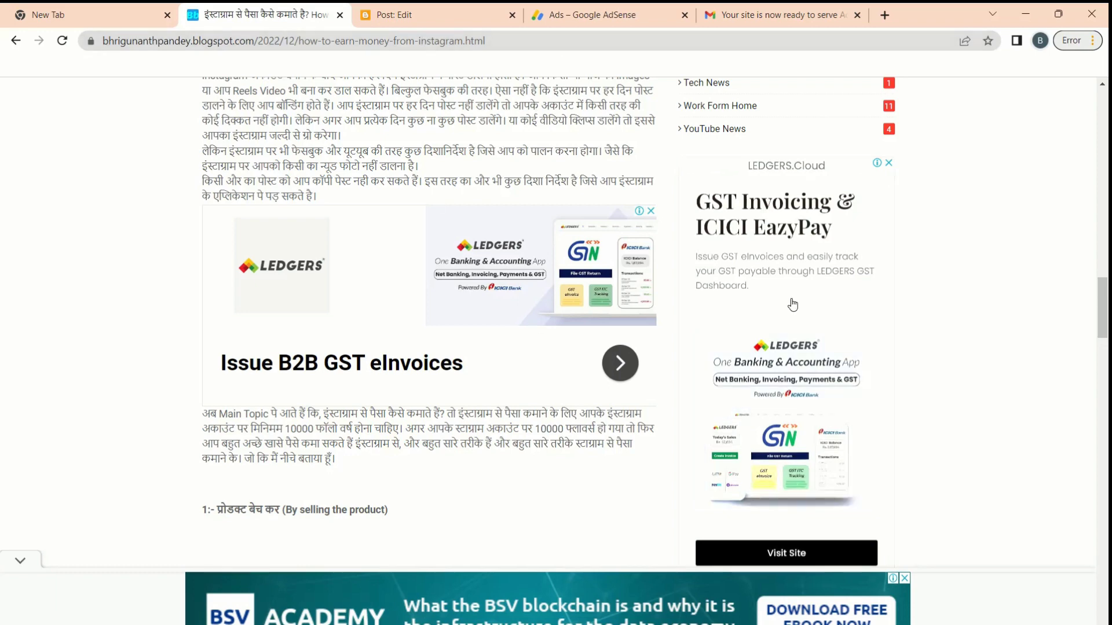
scroll(422, 172, down, 2)
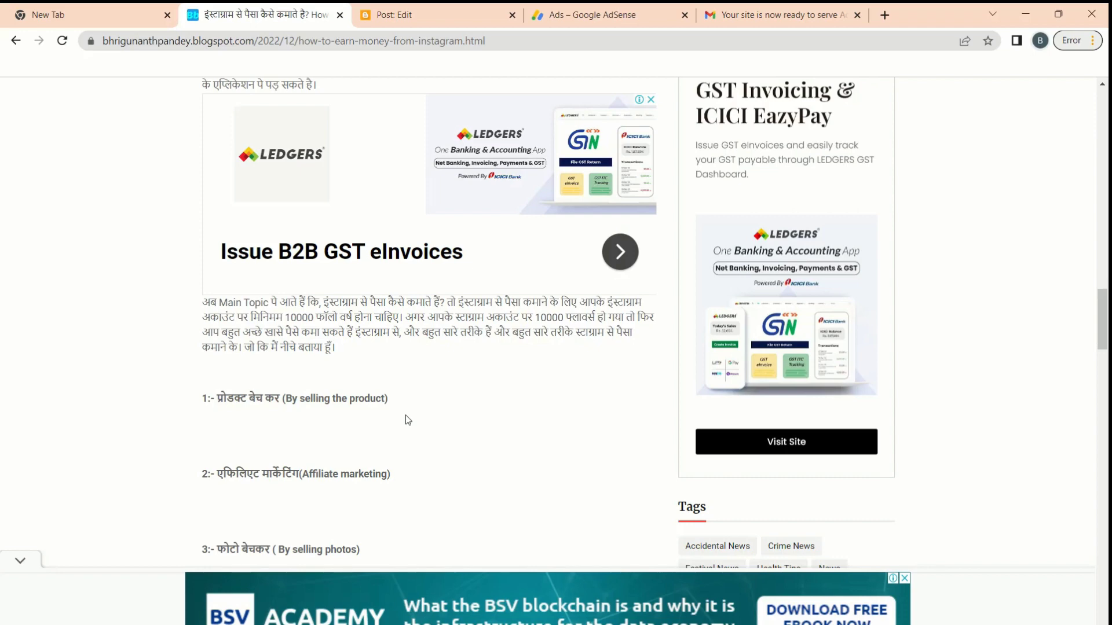
scroll(408, 420, down, 2)
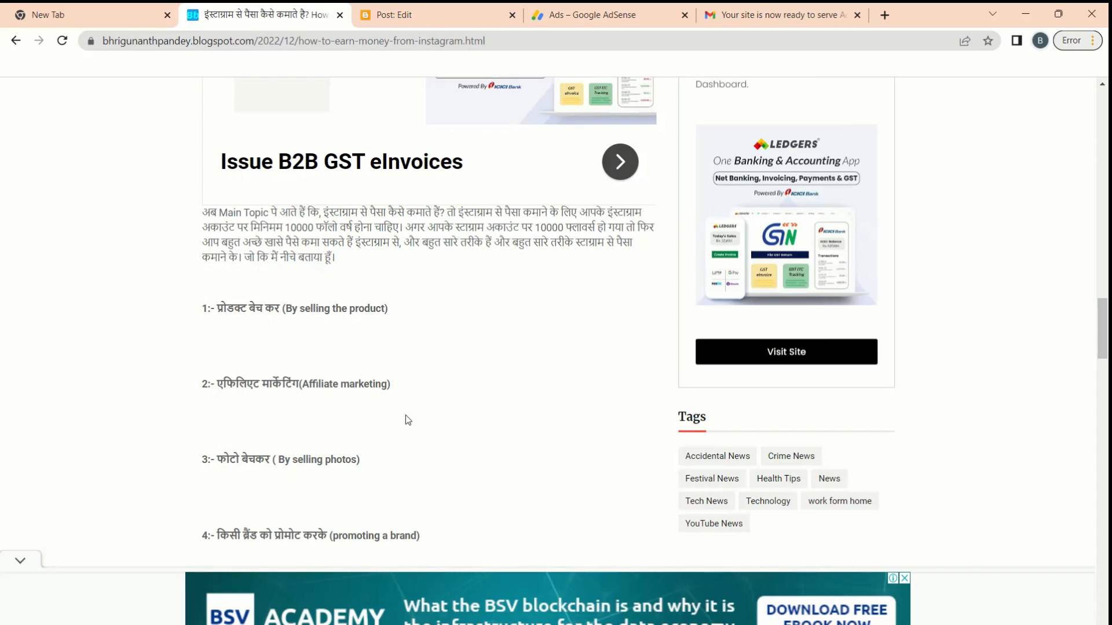
Examine the rest of the live Instagram post, from the earning methods down to the comments and footer ads.
scroll(406, 415, down, 10)
scroll(406, 415, down, 5)
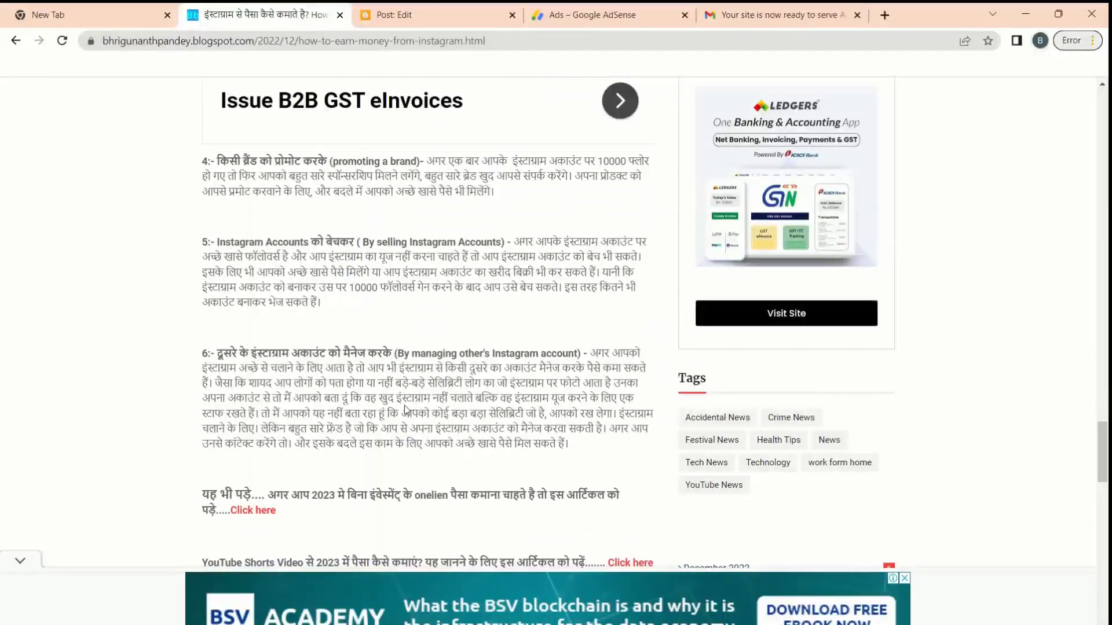
scroll(404, 406, up, 3)
scroll(498, 377, down, 12)
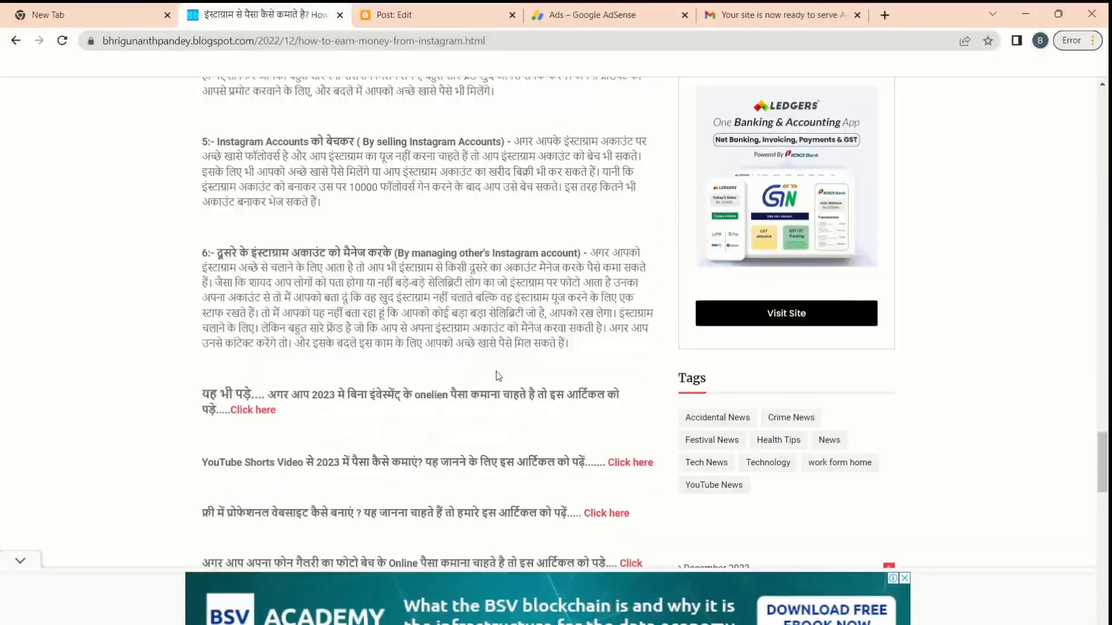
scroll(498, 377, up, 8)
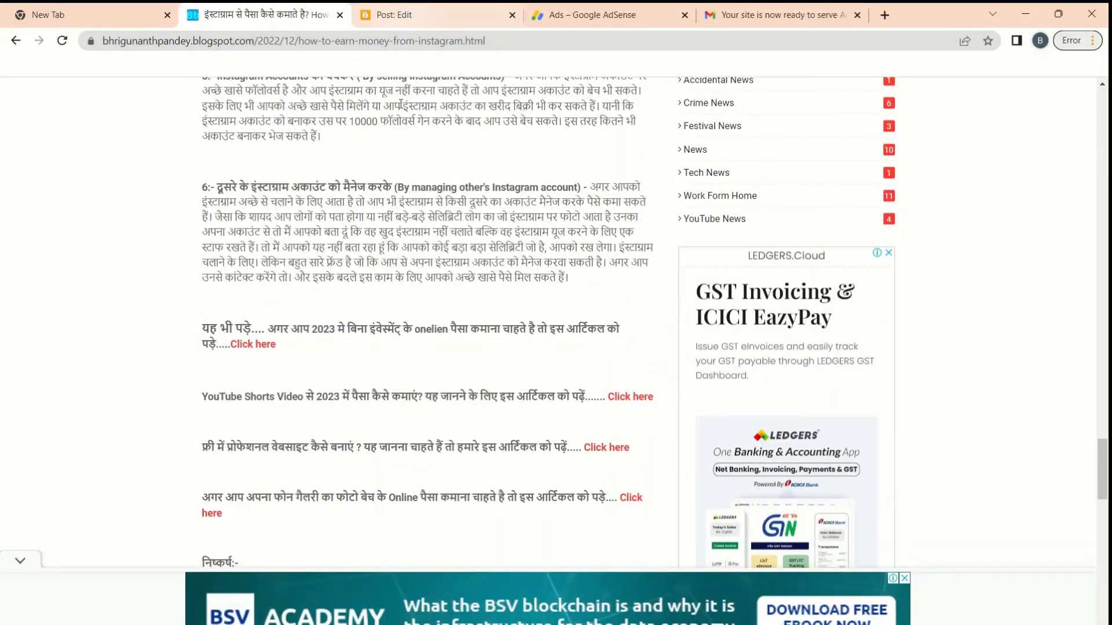
scroll(430, 341, down, 12)
scroll(429, 340, up, 3)
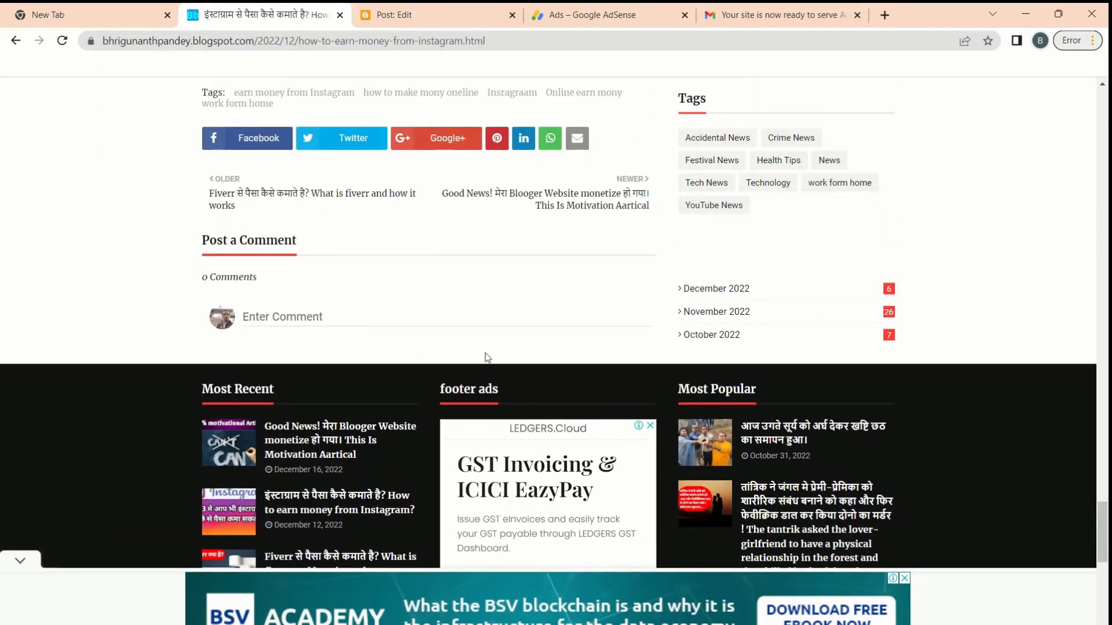
scroll(489, 356, down, 6)
scroll(521, 260, up, 3)
scroll(538, 209, up, 10)
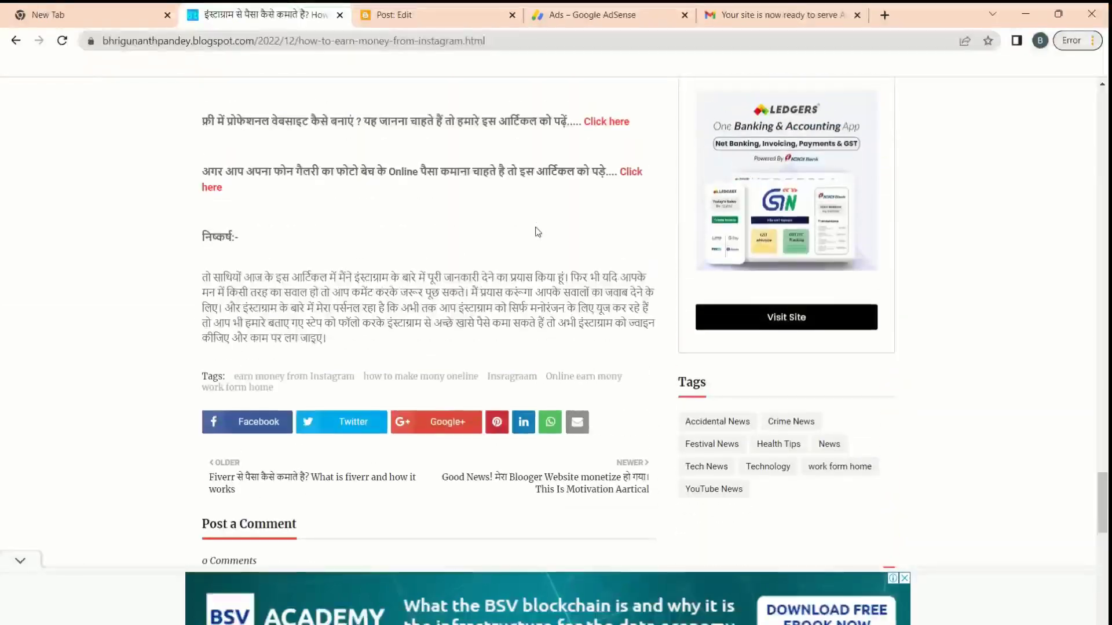
scroll(766, 274, up, 10)
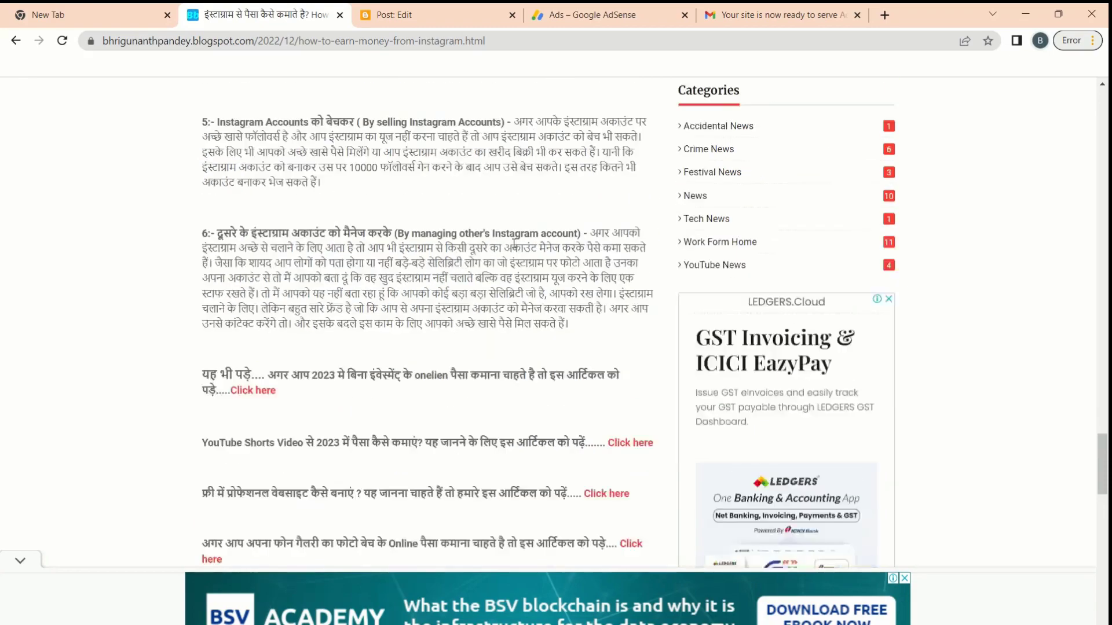
Go back to Blogger's list of posts, open the "Good News!" motivation post for editing and switch it to HTML view.
click(395, 14)
click(30, 105)
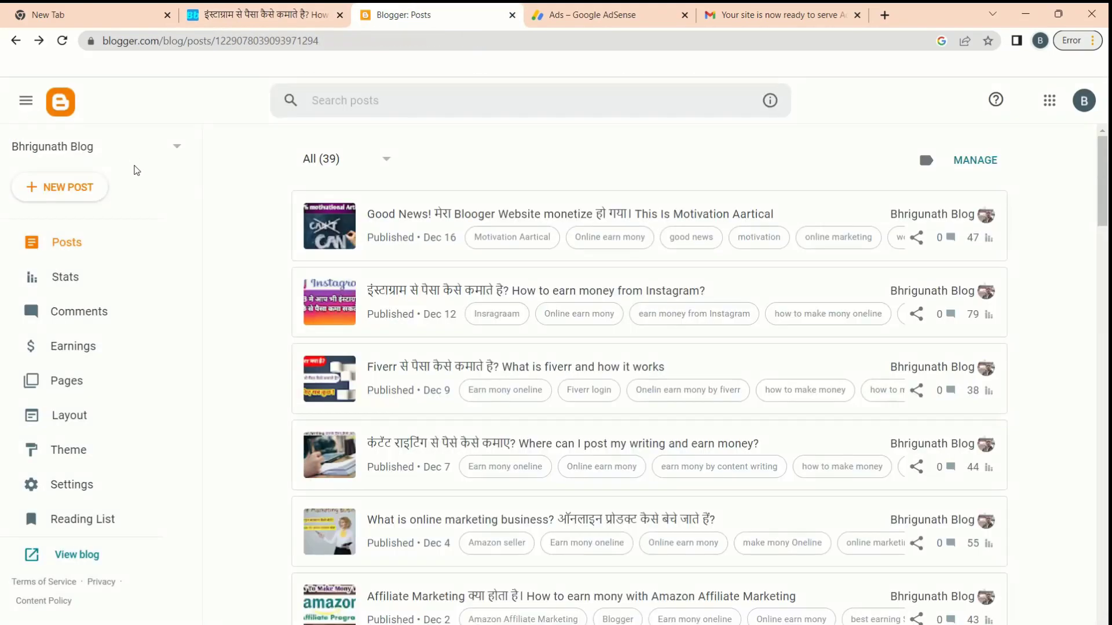
click(418, 222)
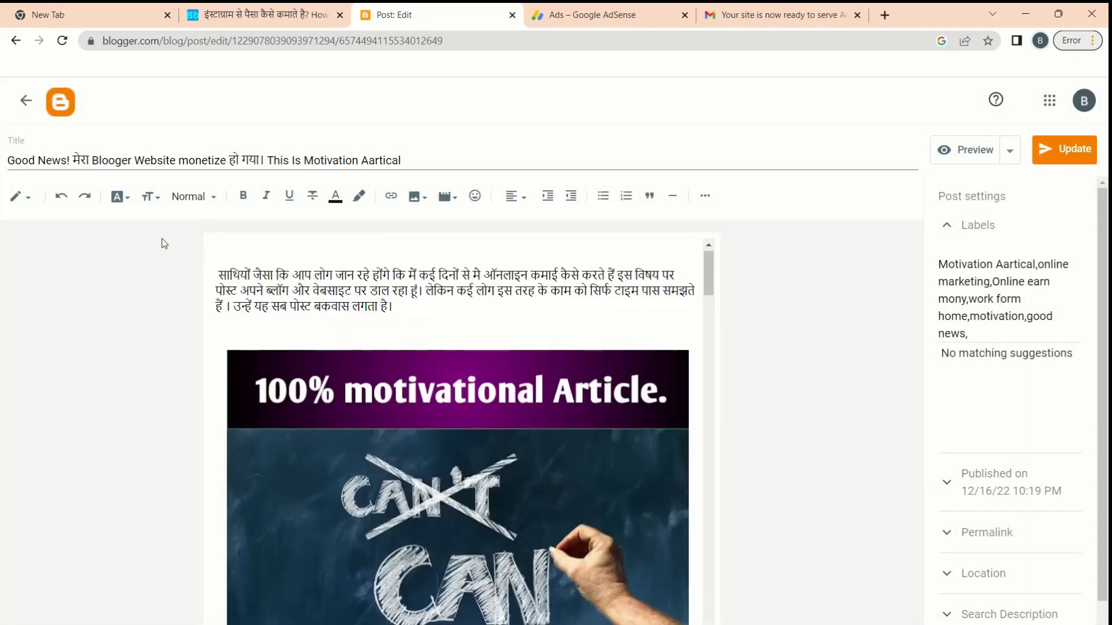
click(21, 197)
click(27, 171)
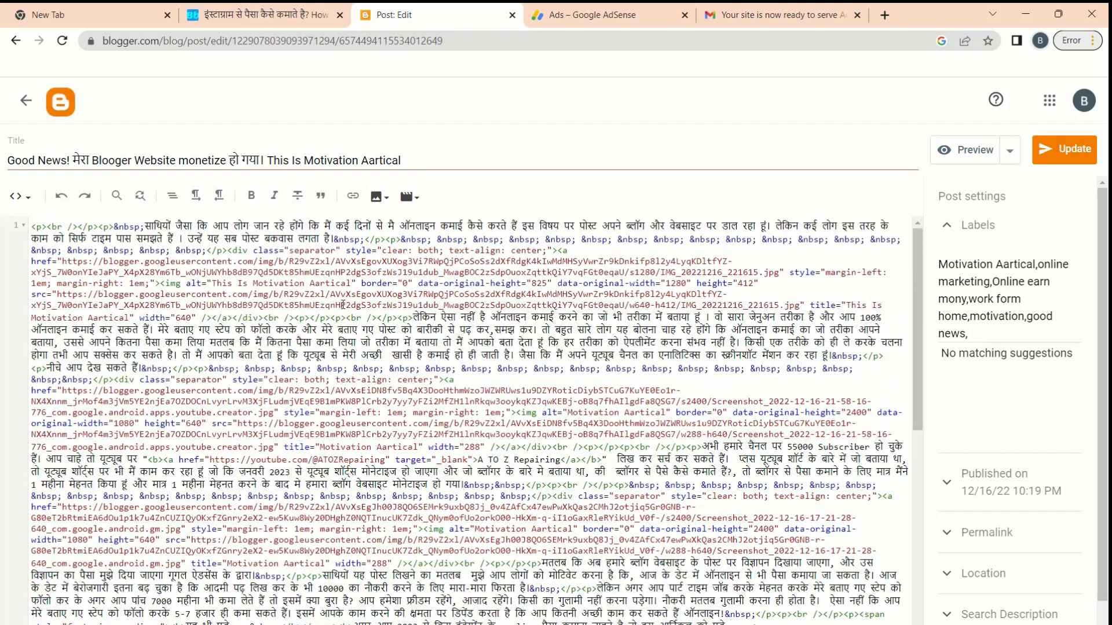
Insert the "Square ads 2" ad code below the first image in the motivation post's HTML, plus another ad block after the Hindi conclusion.
click(229, 318)
key(Return)
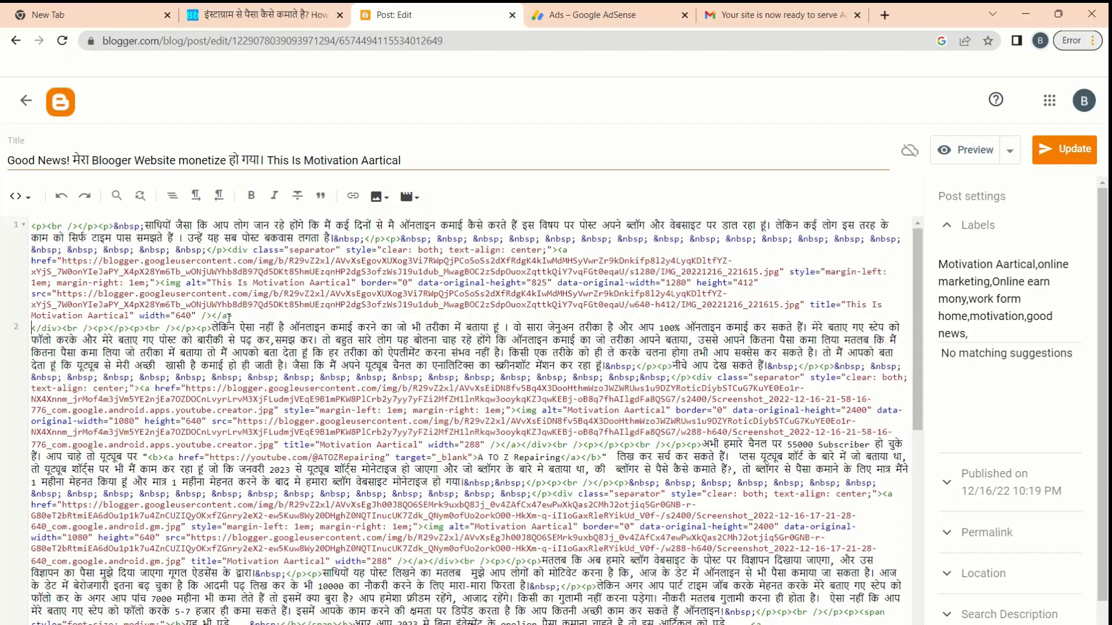
scroll(230, 318, down, 6)
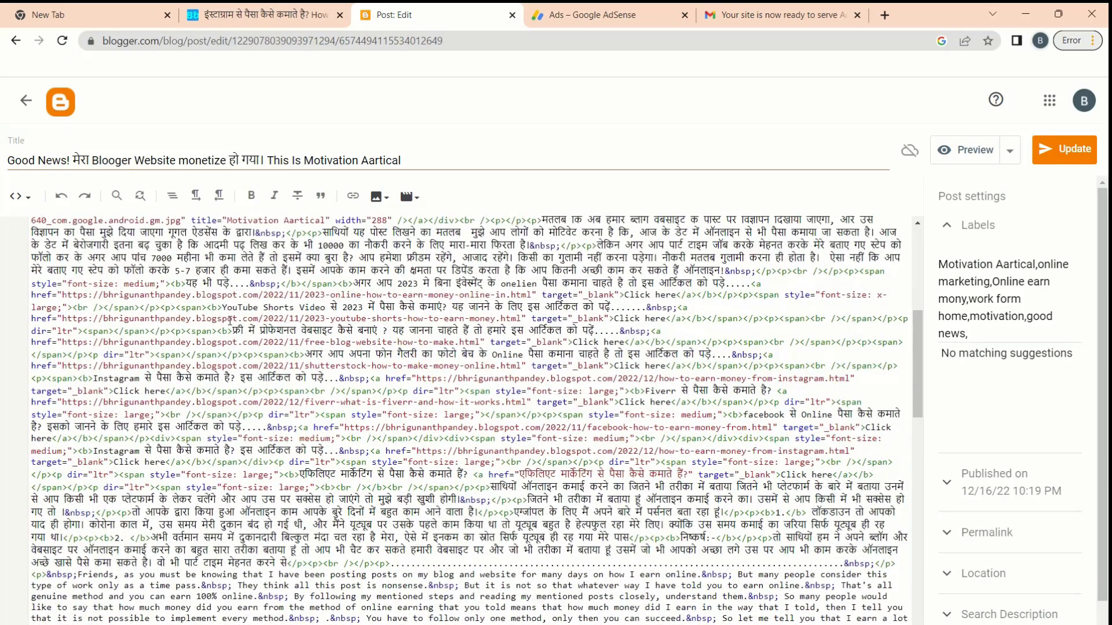
scroll(231, 400, up, 6)
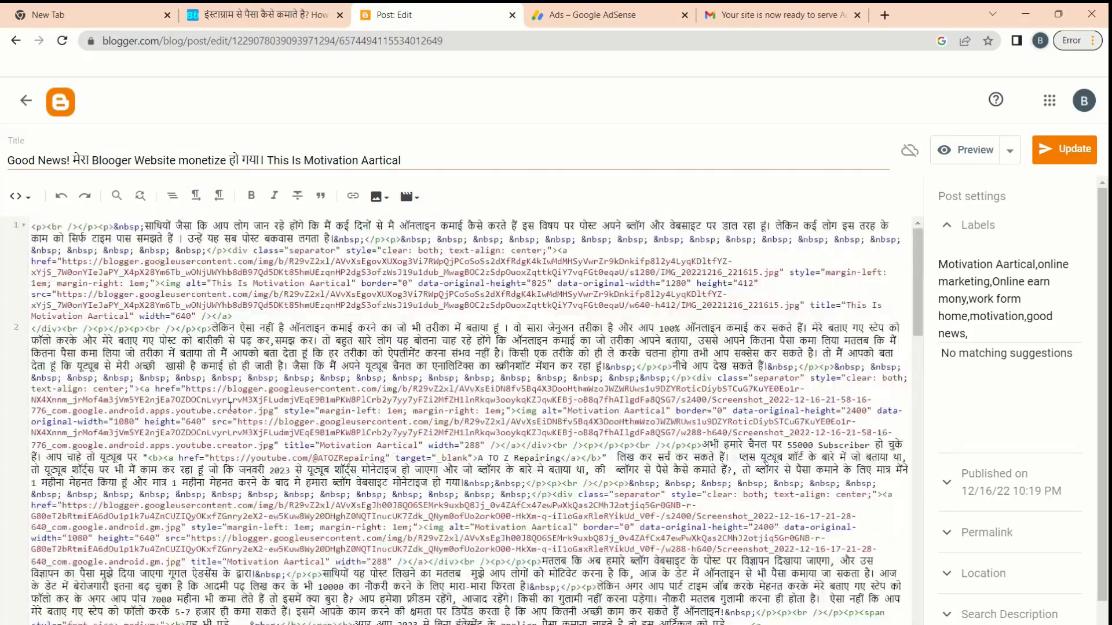
scroll(230, 407, down, 2)
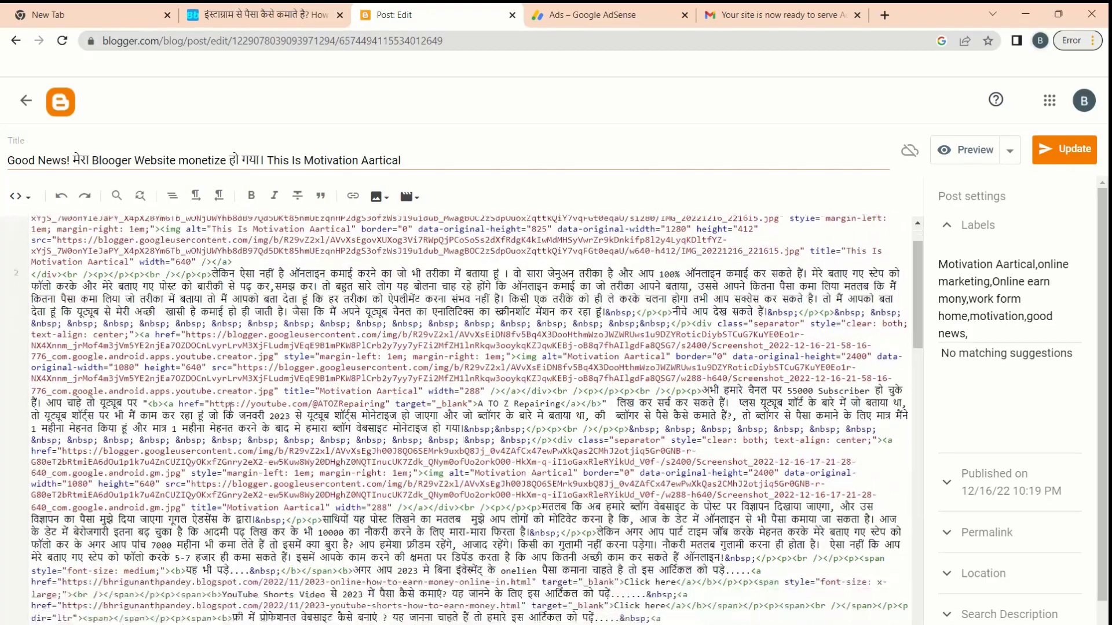
scroll(257, 292, down, 8)
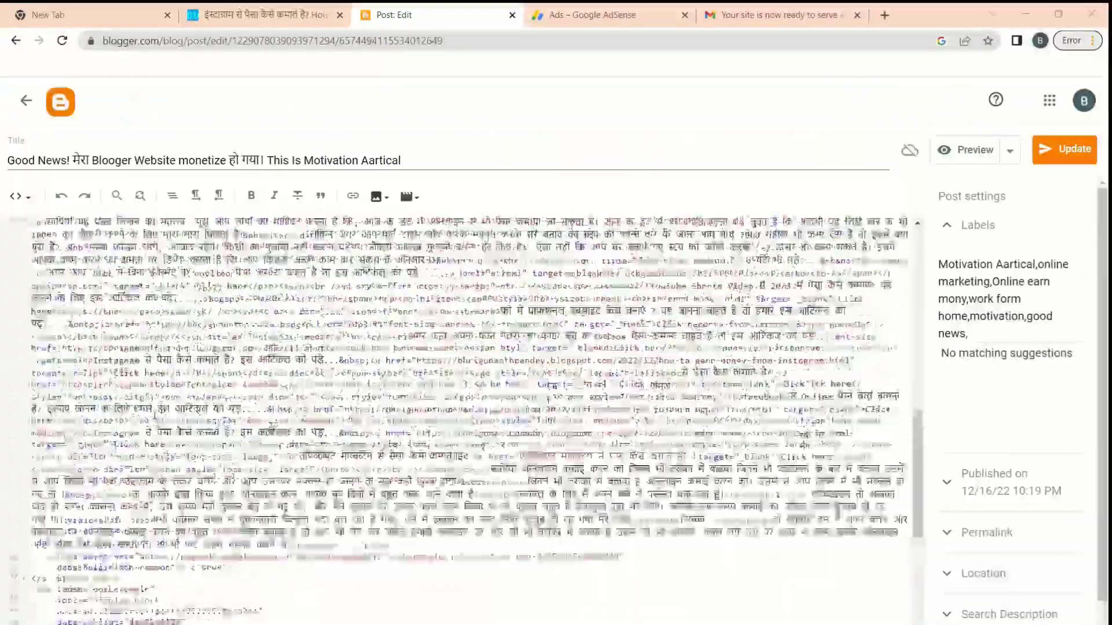
scroll(276, 226, up, 5)
scroll(177, 462, up, 5)
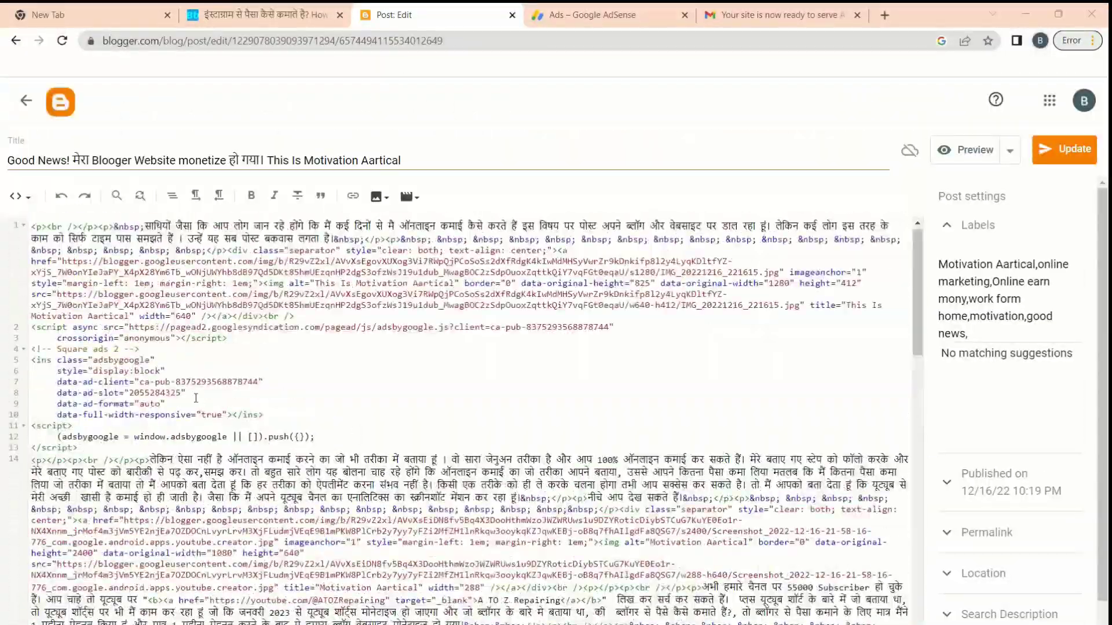
Return the motivation post to Compose view, review its content and update the published post.
click(25, 198)
click(55, 230)
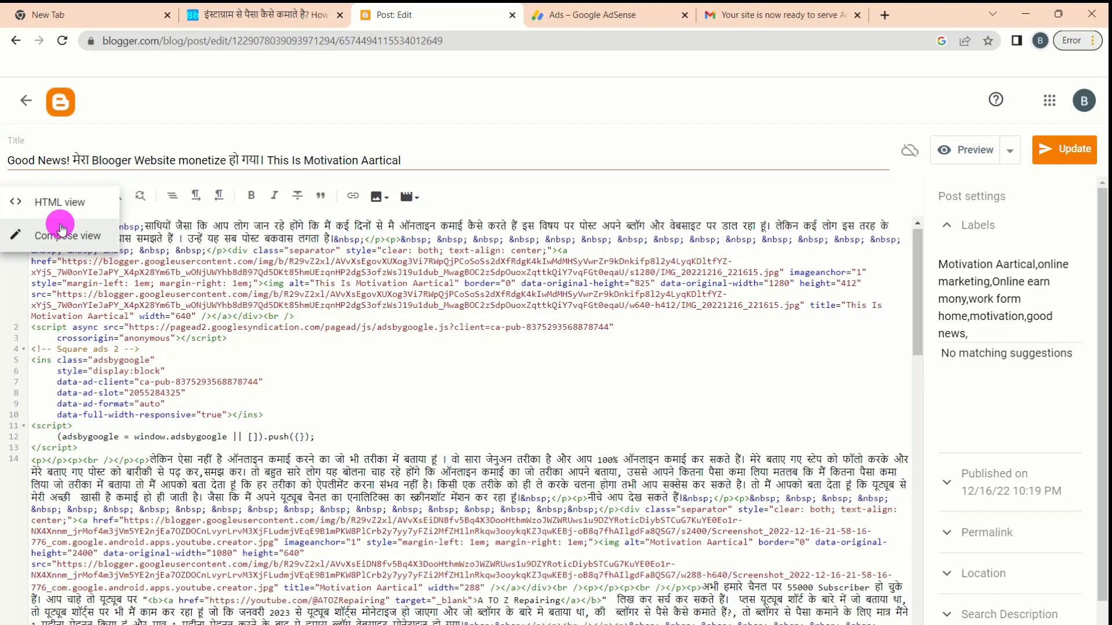
scroll(272, 394, down, 20)
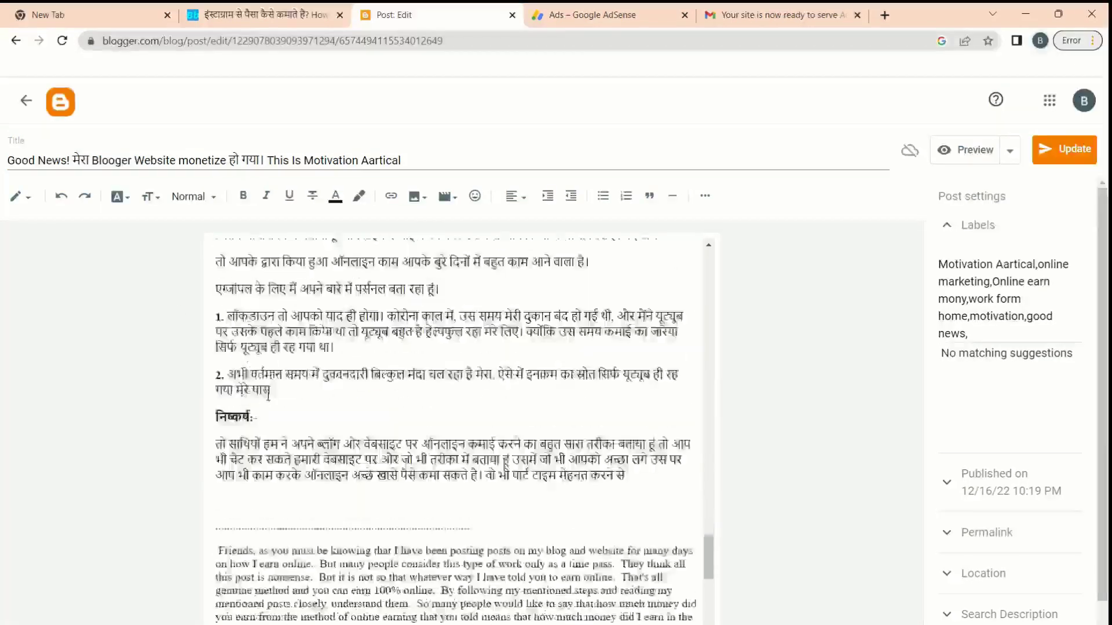
scroll(448, 450, up, 15)
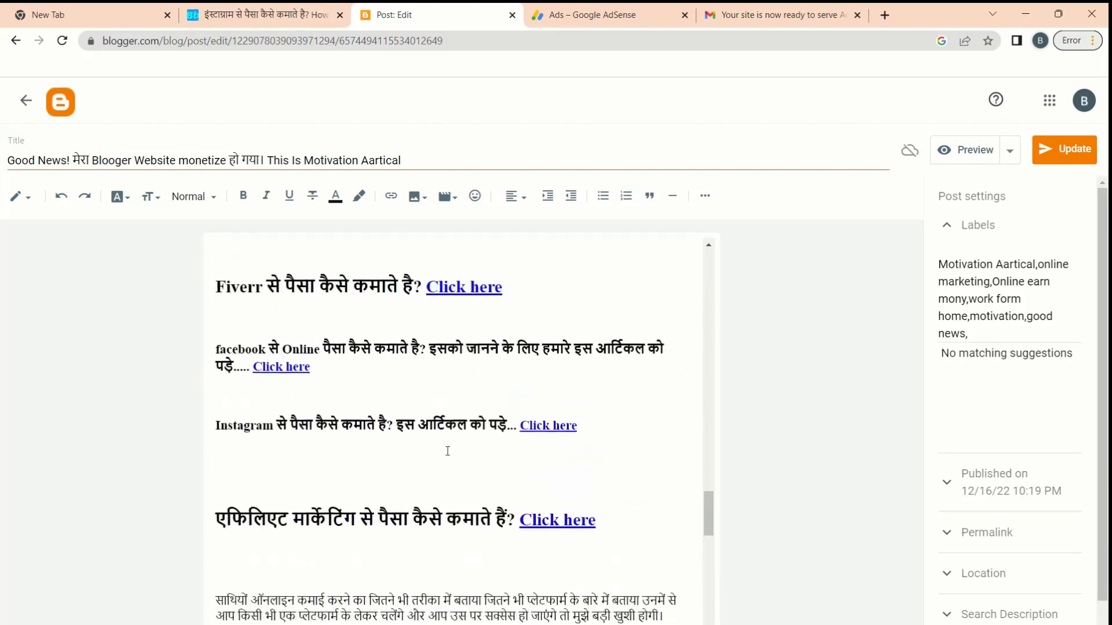
scroll(448, 450, up, 1)
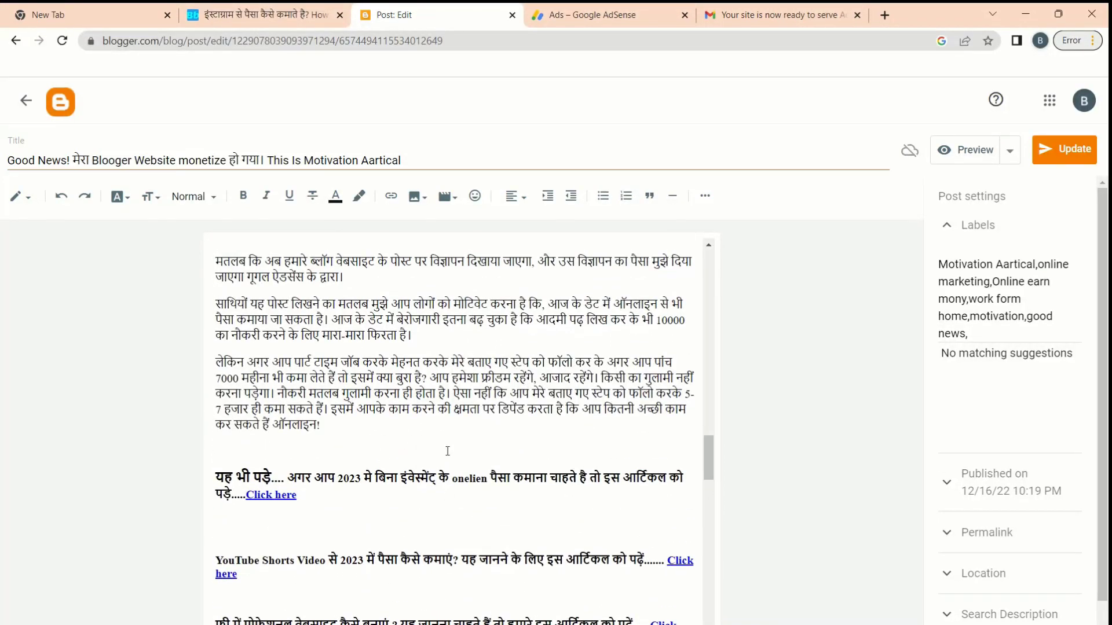
scroll(448, 451, up, 15)
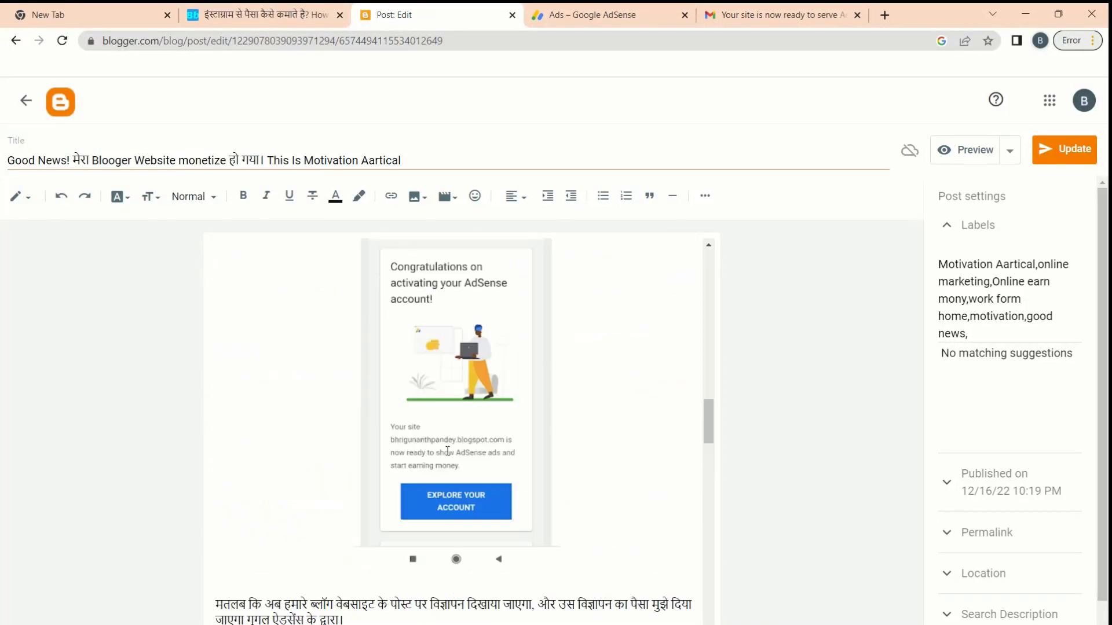
scroll(805, 363, up, 3)
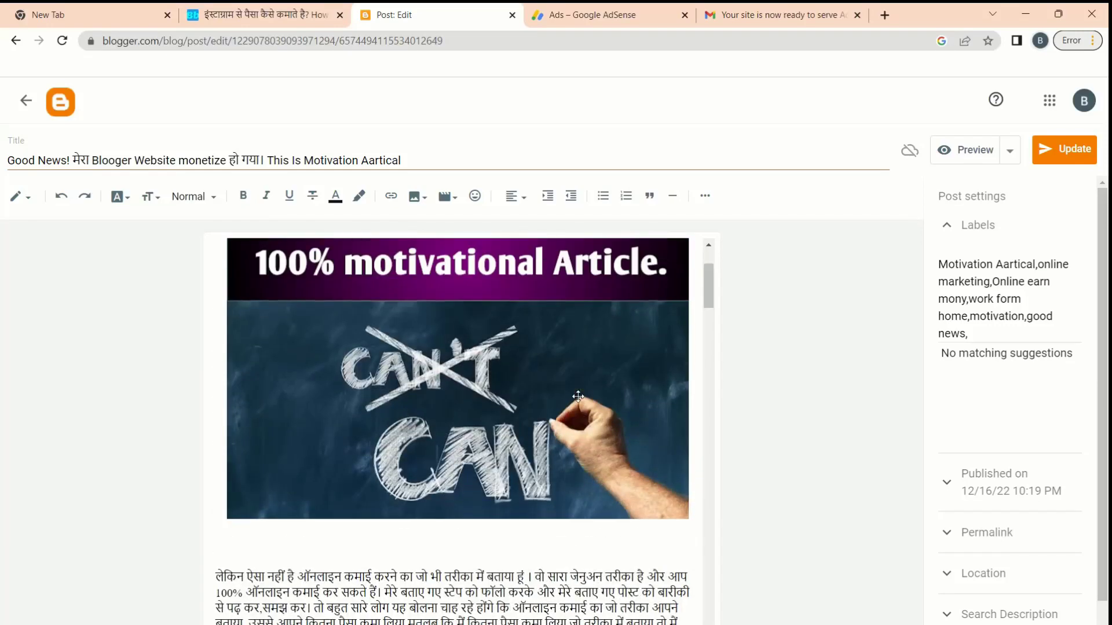
click(1047, 150)
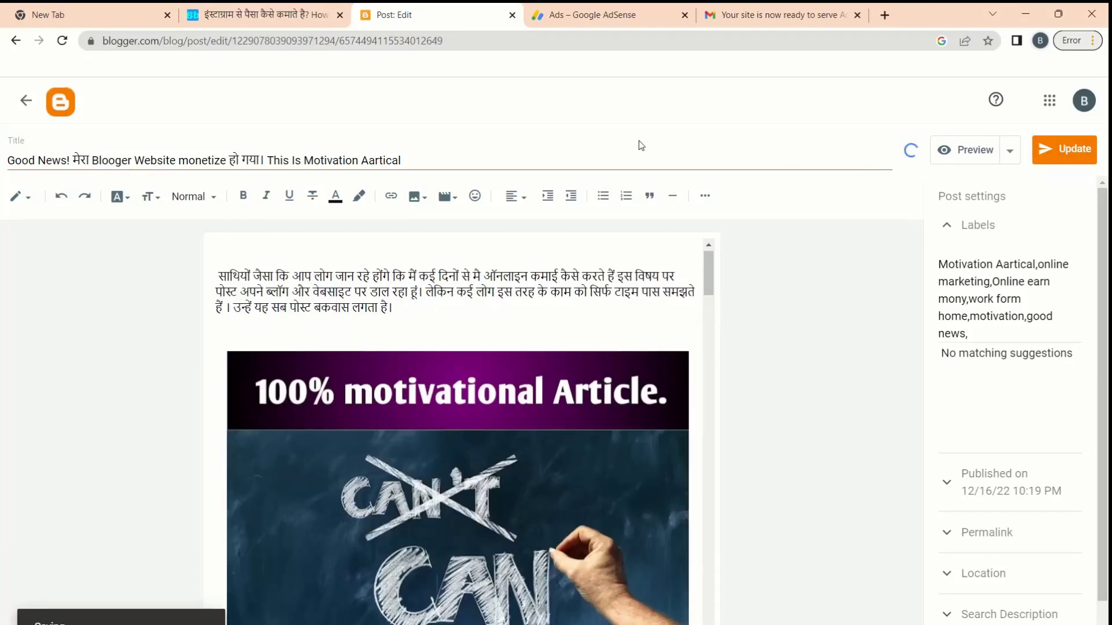
Switch to the live Instagram post, reload it and examine its ads from the header down to the conclusion.
click(240, 16)
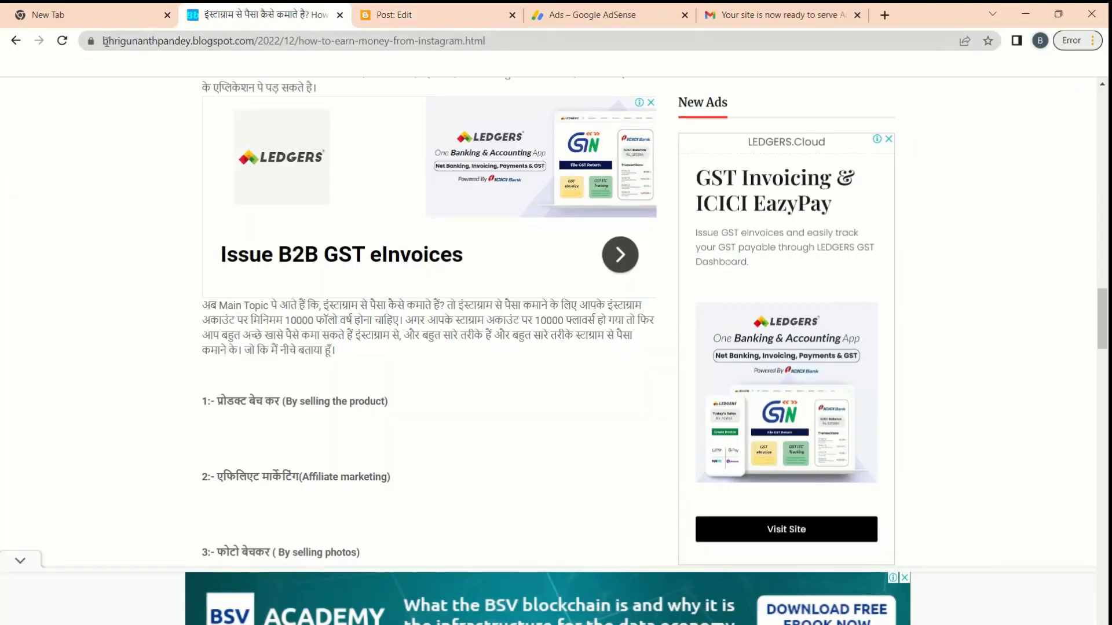
click(61, 41)
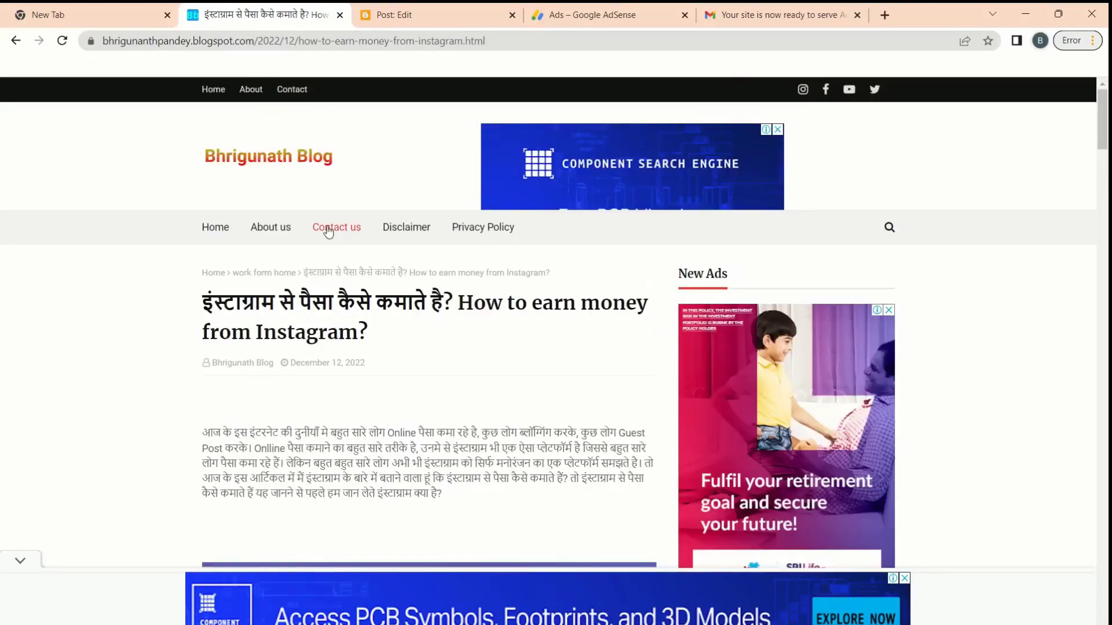
scroll(328, 226, down, 10)
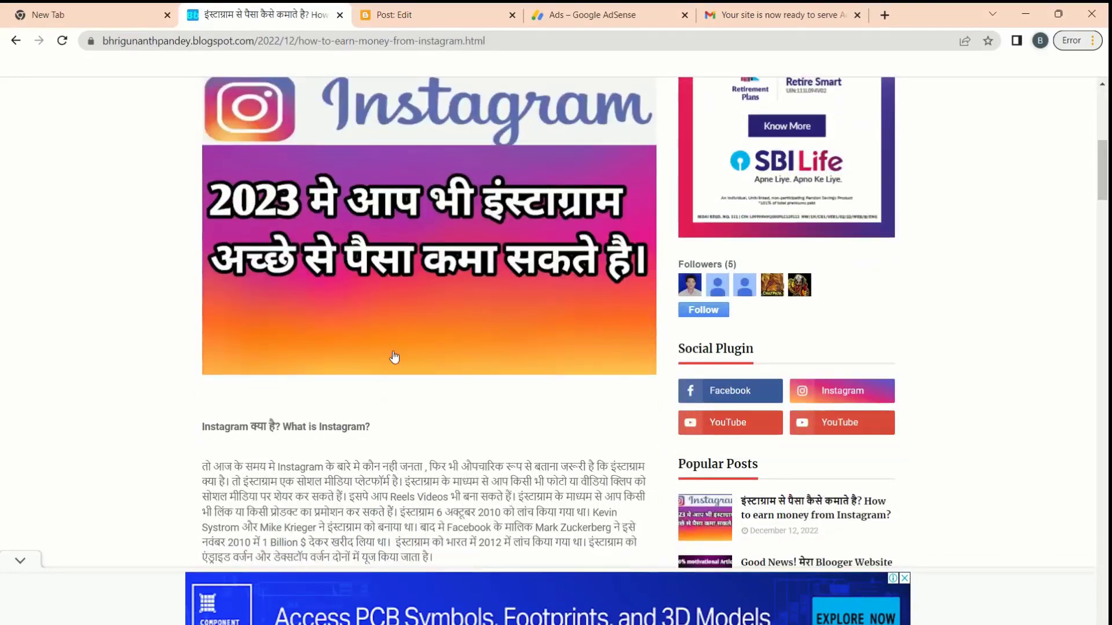
scroll(394, 335, down, 2)
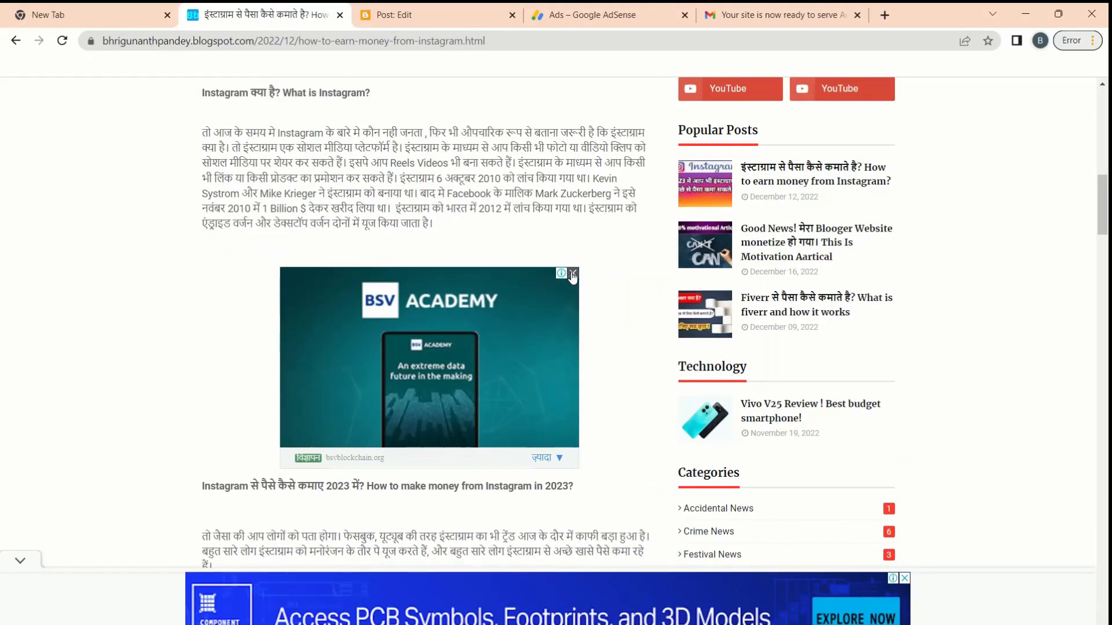
scroll(593, 304, down, 10)
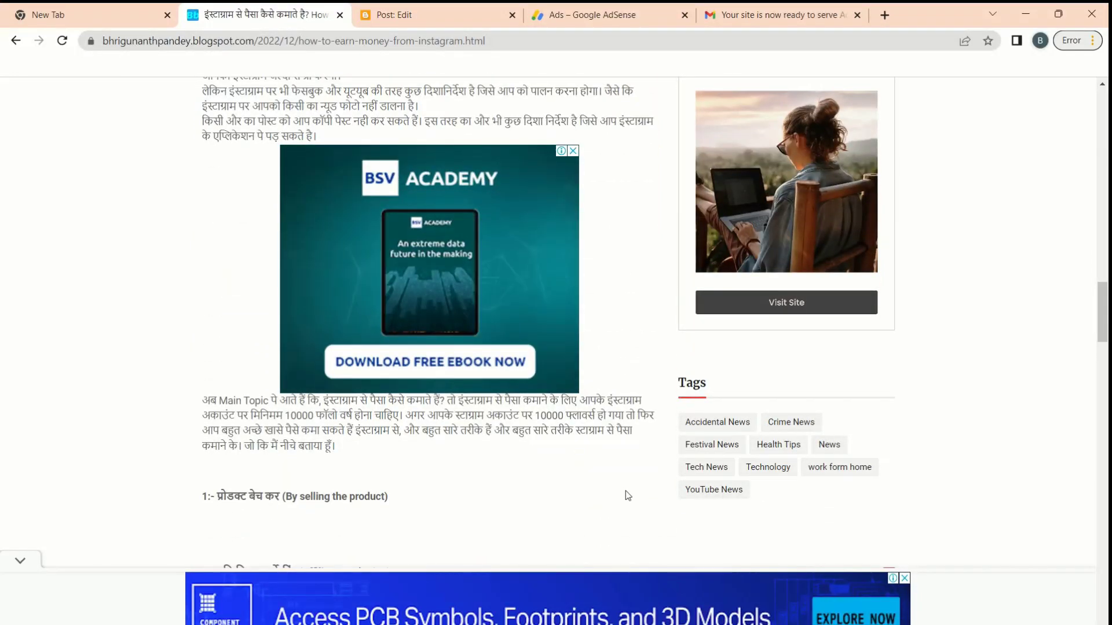
scroll(625, 491, down, 15)
scroll(563, 405, down, 2)
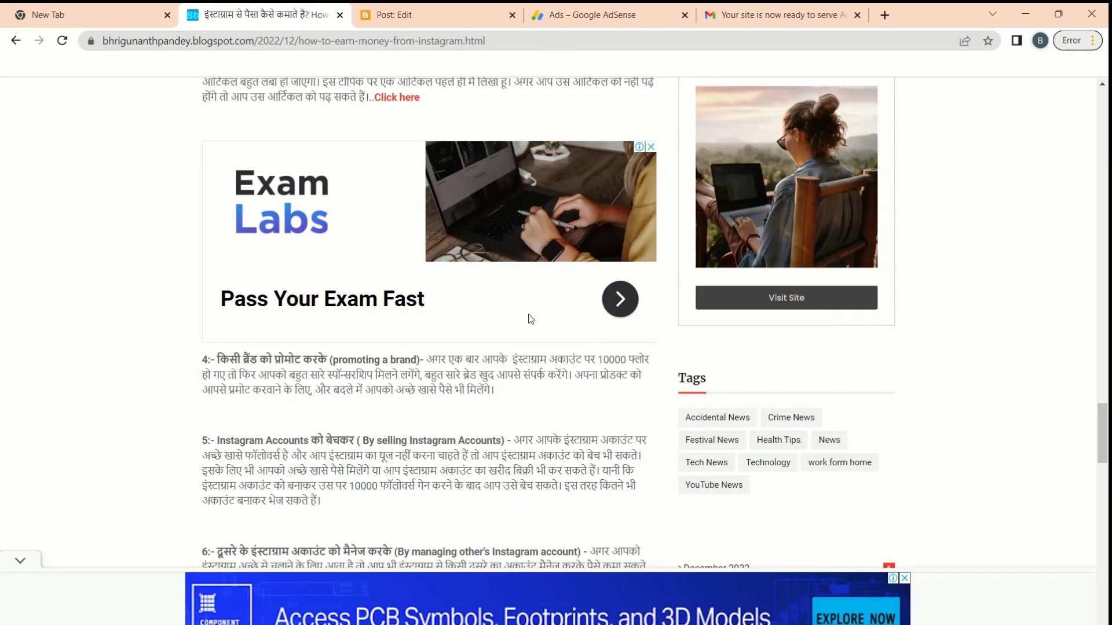
scroll(530, 318, down, 10)
scroll(533, 452, up, 3)
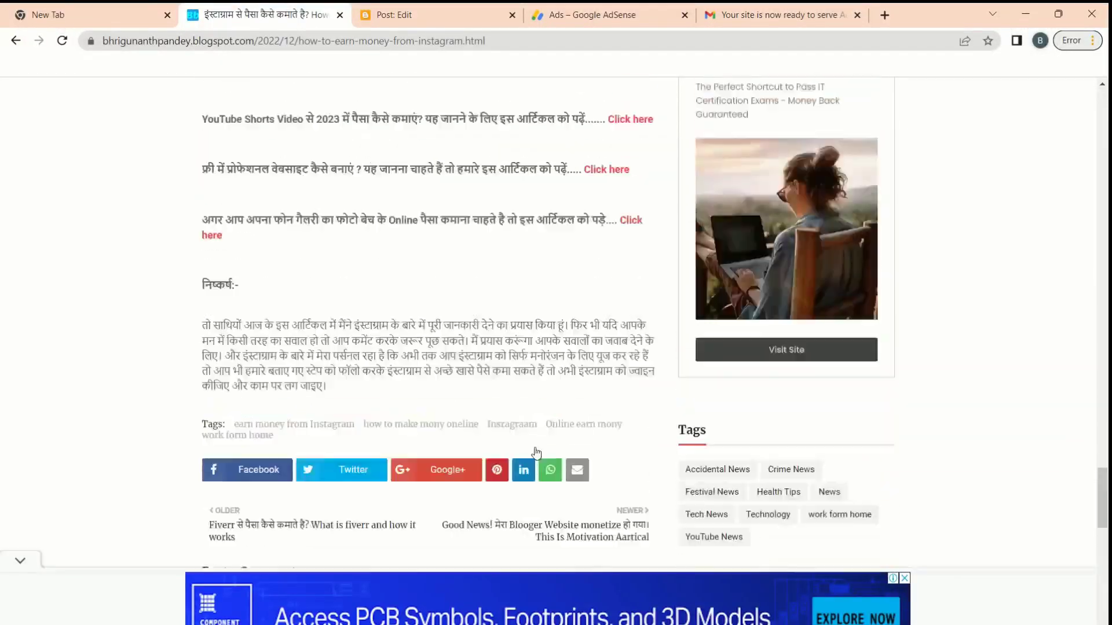
Look through the live Instagram post again, checking the header, sidebar, in-article and footer ad placements.
scroll(536, 452, up, 20)
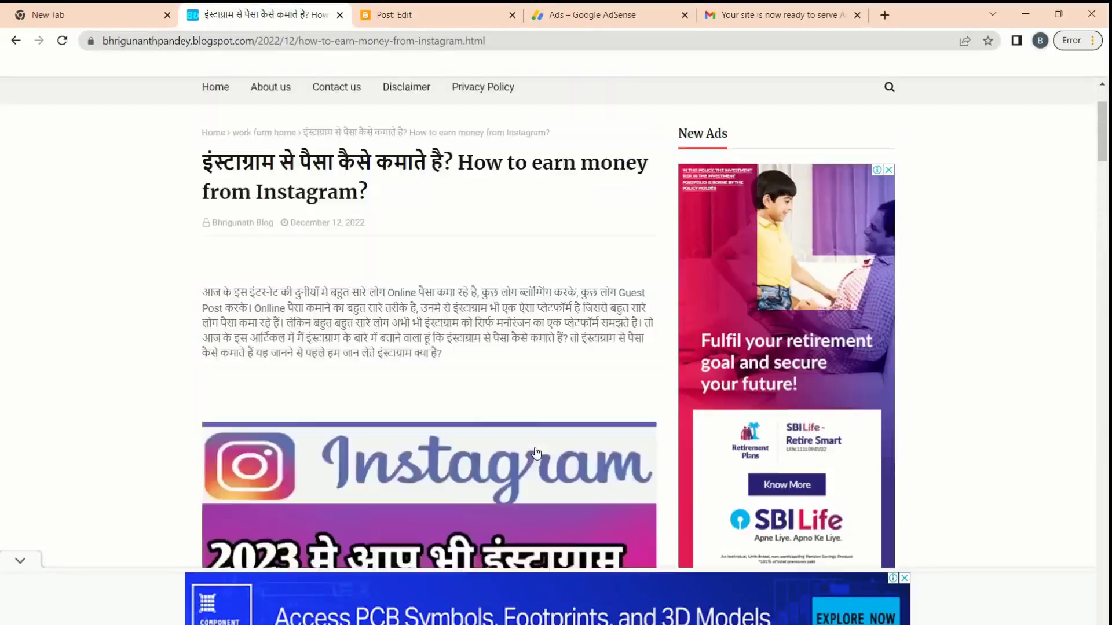
scroll(536, 452, up, 2)
scroll(536, 452, down, 3)
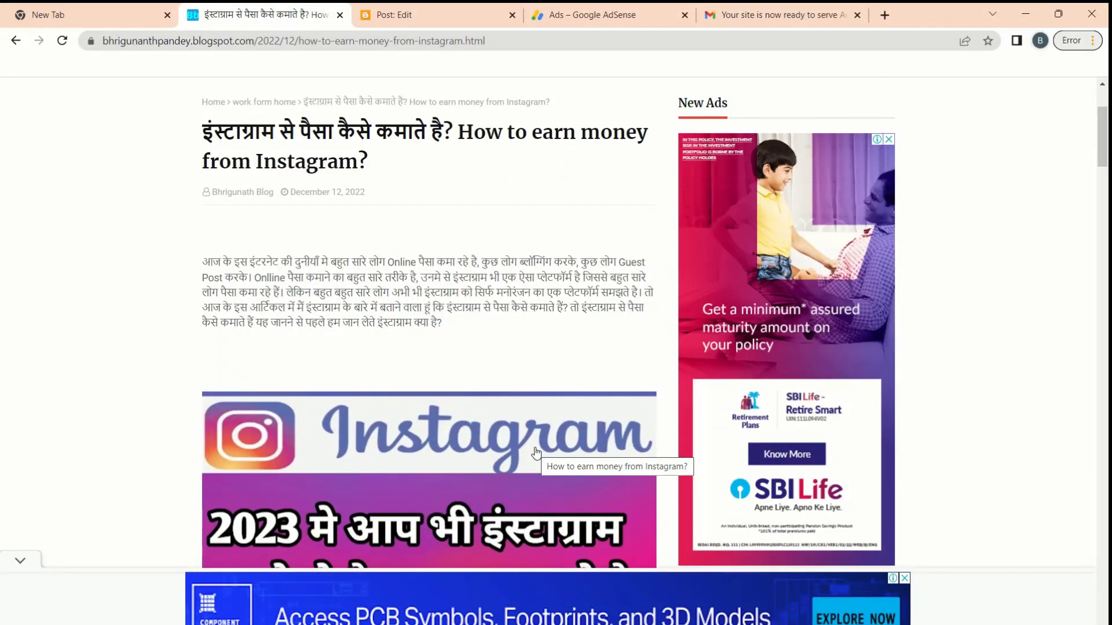
scroll(480, 330, down, 20)
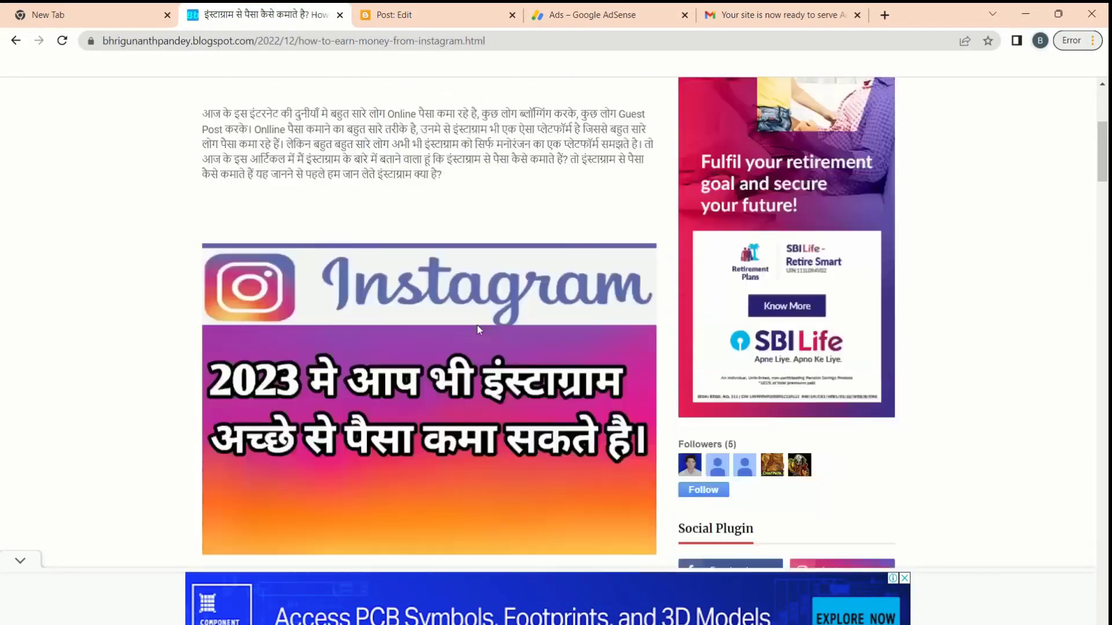
scroll(480, 330, down, 20)
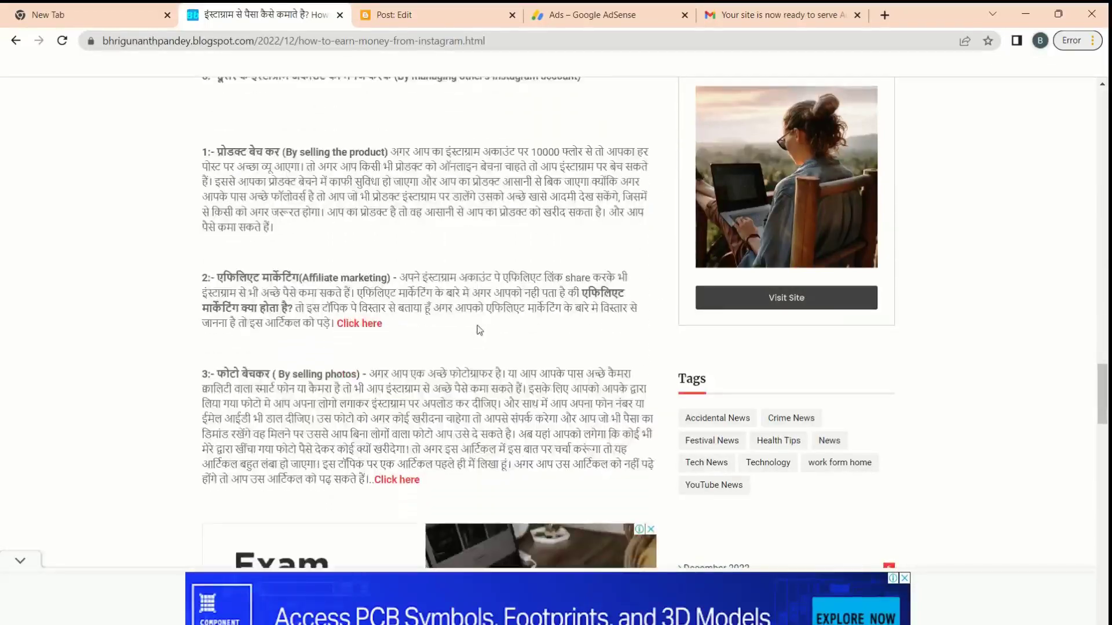
scroll(479, 329, down, 2)
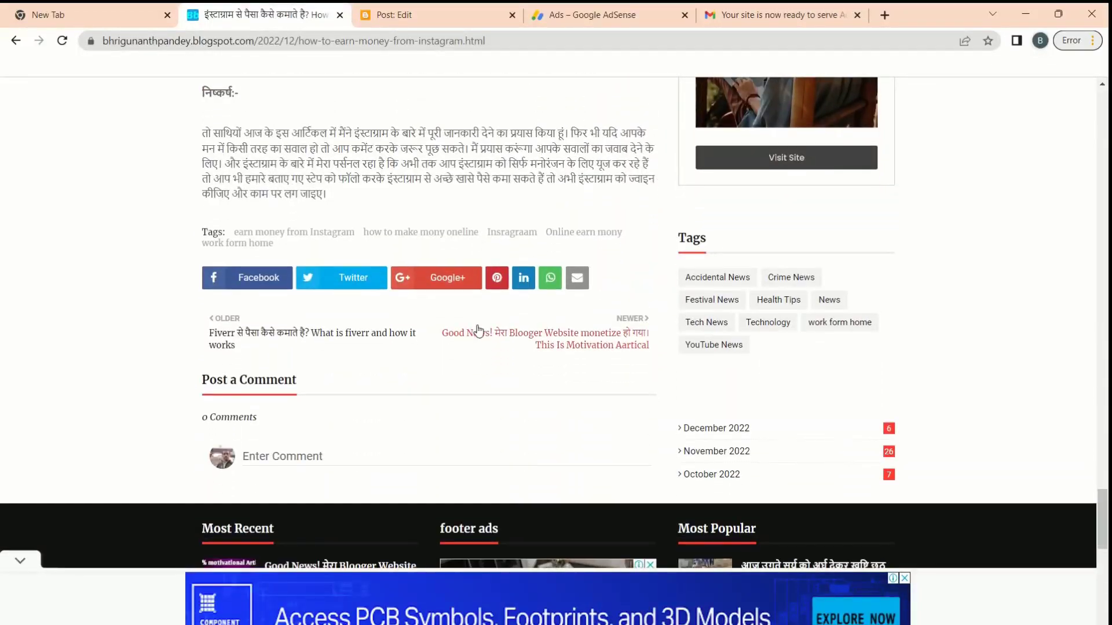
scroll(478, 327, up, 20)
scroll(479, 327, up, 12)
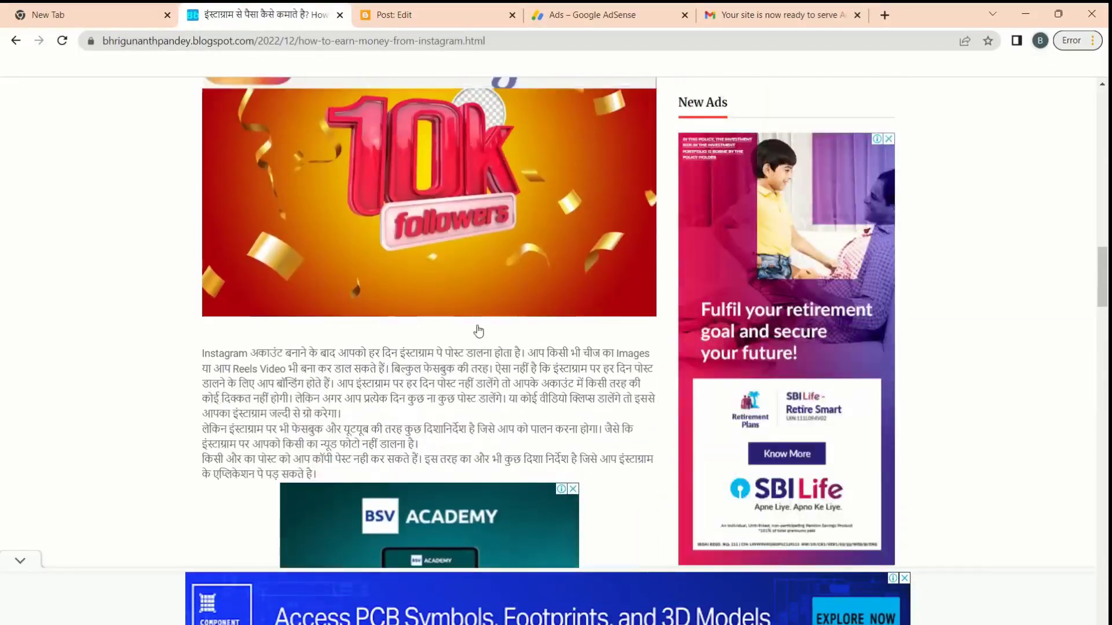
scroll(401, 150, up, 5)
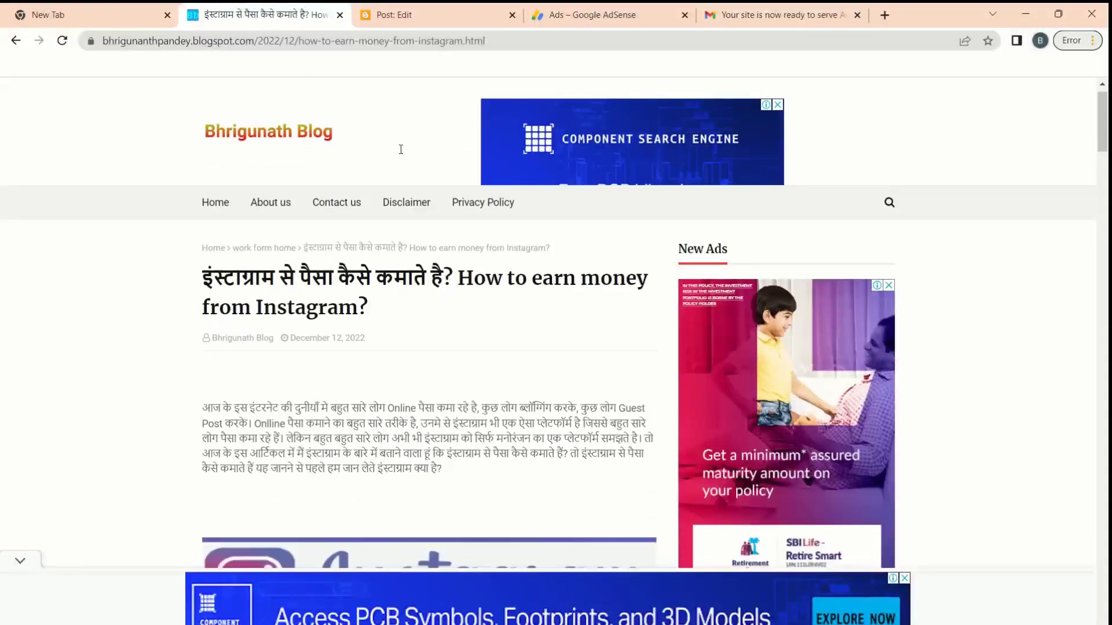
scroll(399, 149, down, 14)
scroll(394, 308, down, 4)
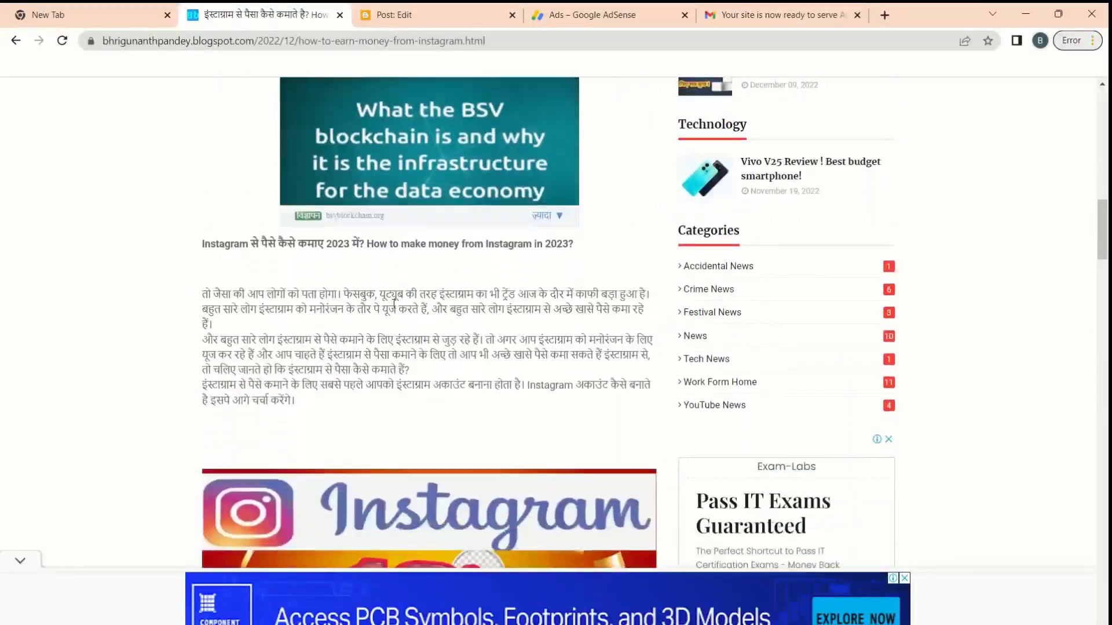
scroll(385, 373, up, 18)
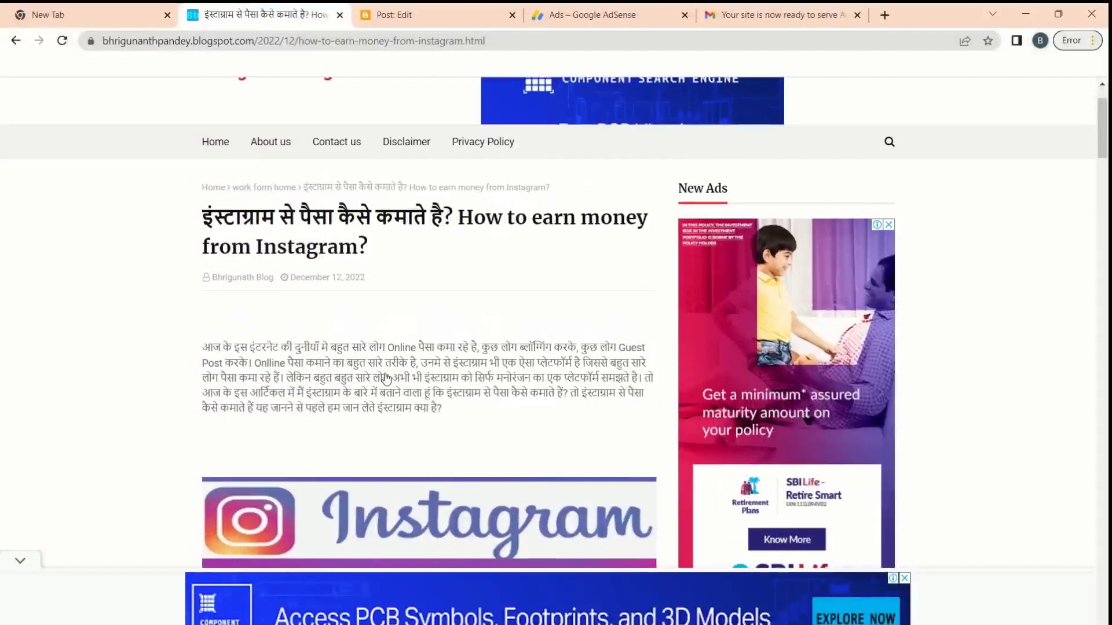
scroll(384, 373, down, 3)
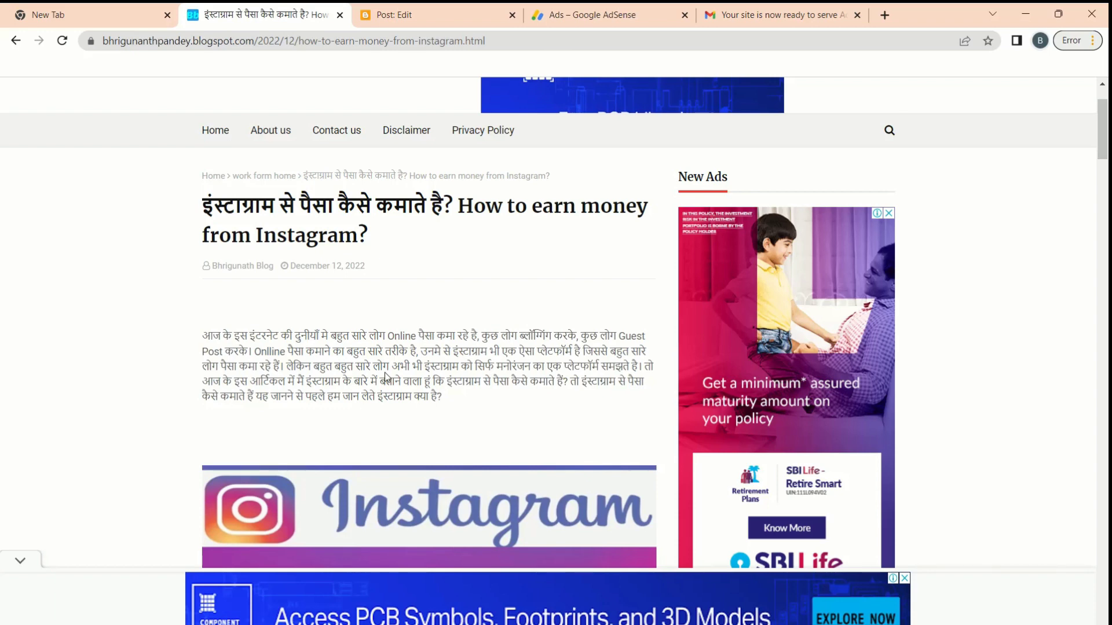
click(446, 331)
Switch to Blogger, leave the motivation post for the posts list, and open the "What is fiverr and how it works" post in HTML view.
click(388, 23)
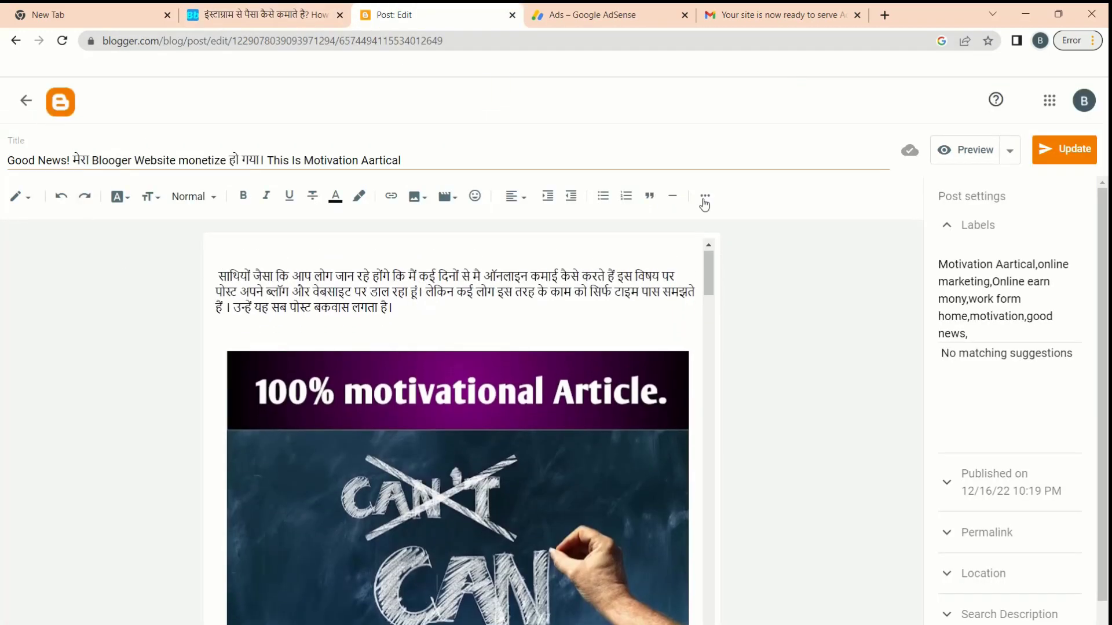
click(1020, 163)
click(27, 101)
scroll(584, 326, down, 2)
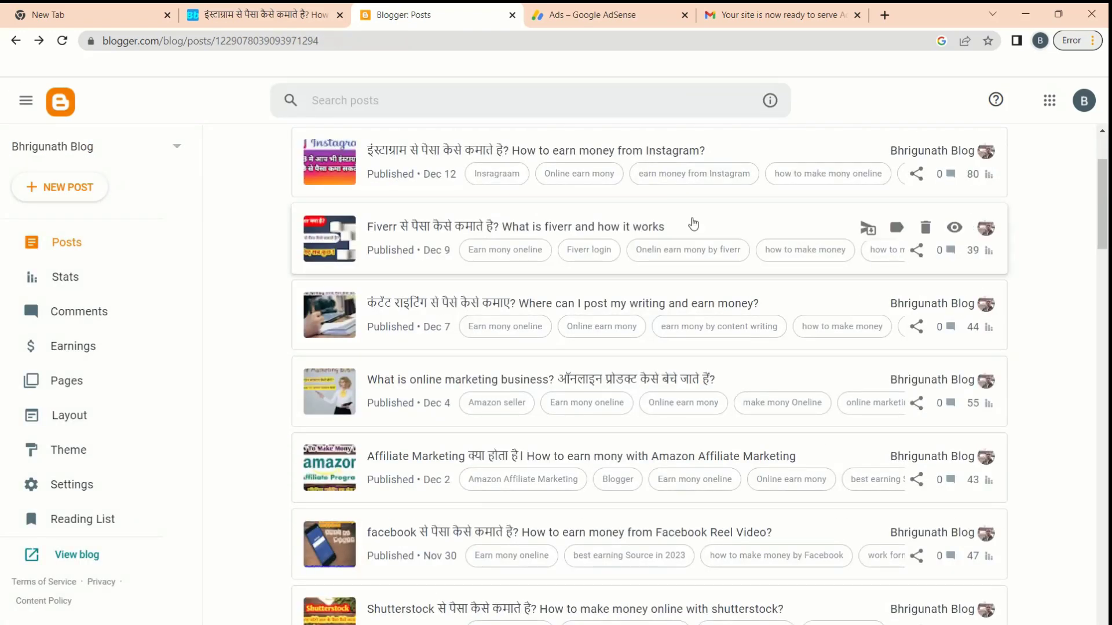
scroll(579, 253, up, 1)
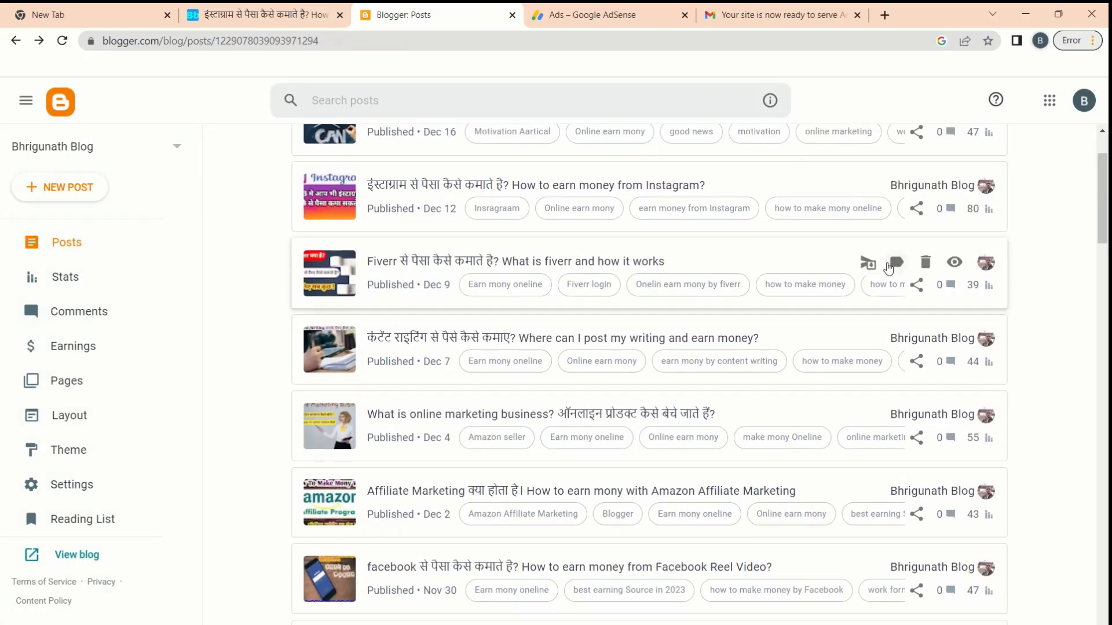
click(410, 261)
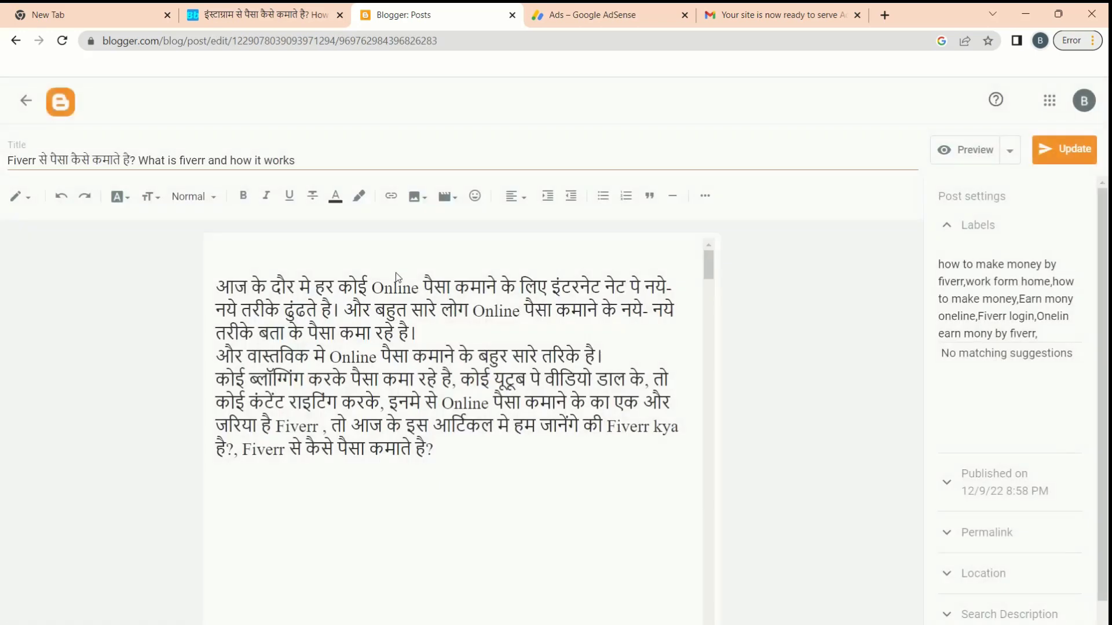
click(19, 197)
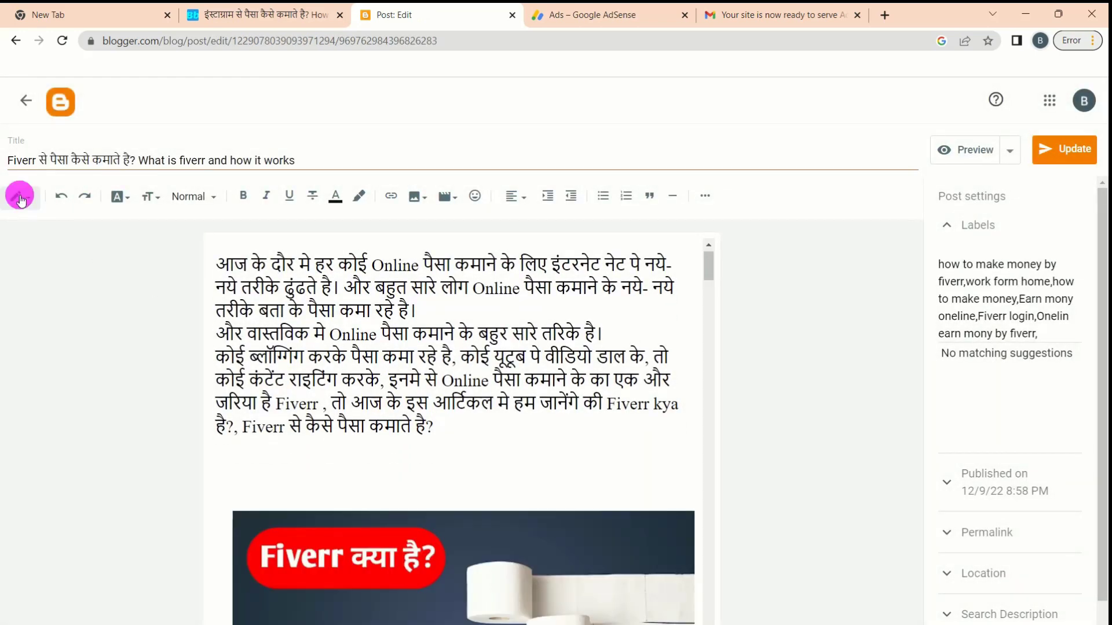
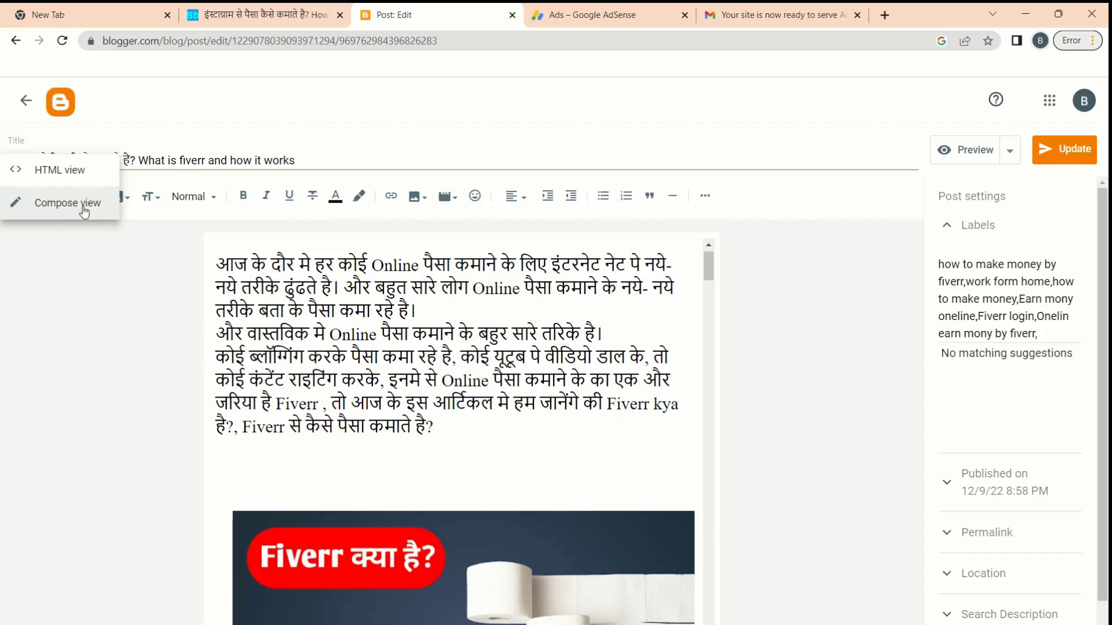
click(47, 170)
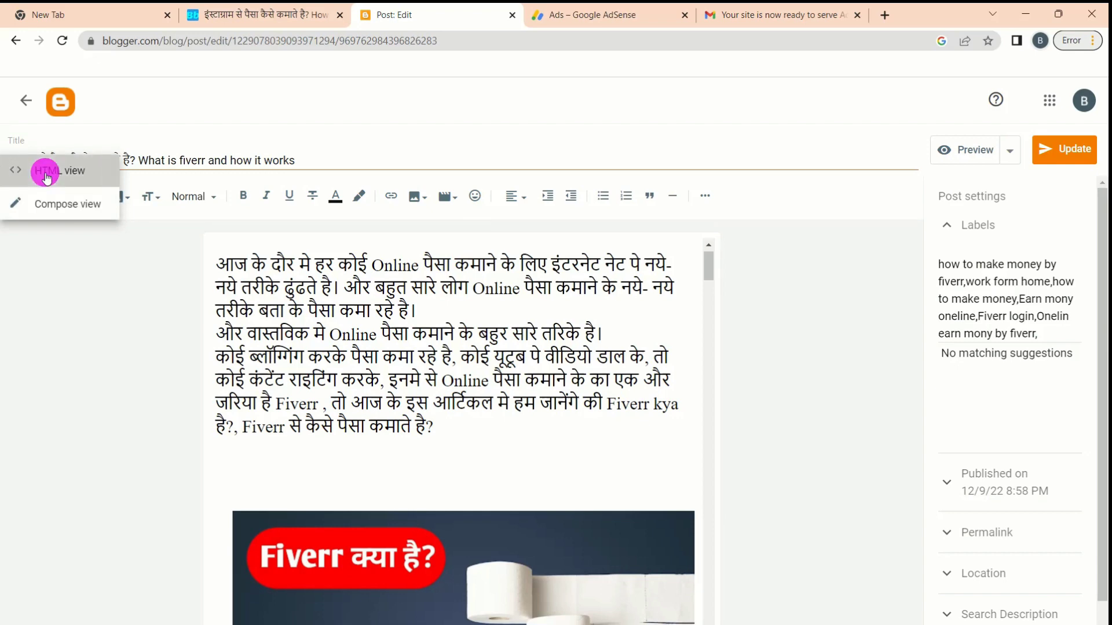
Switch to AdSense, finish with the current ad code and copy the HTML code snippet of the "Hori ads 2" unit.
click(583, 13)
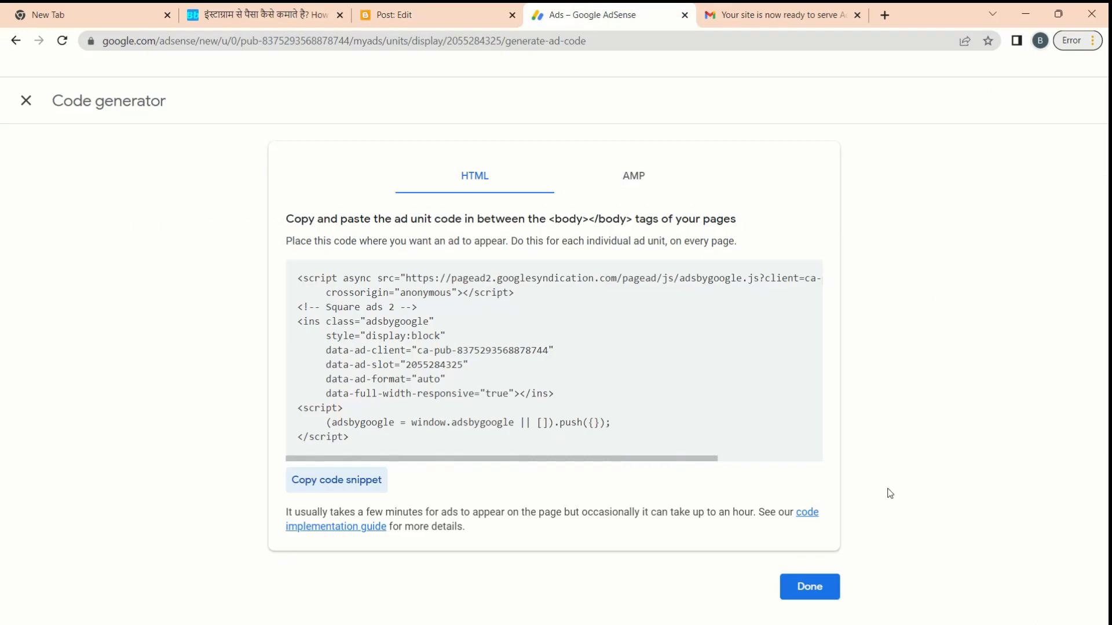
click(808, 587)
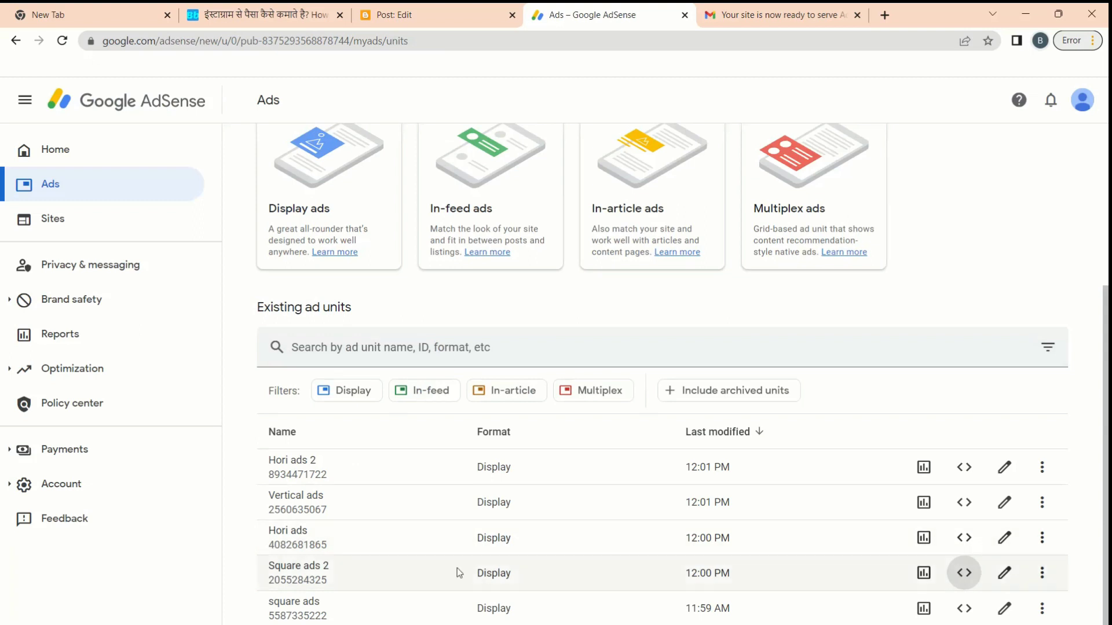
click(964, 467)
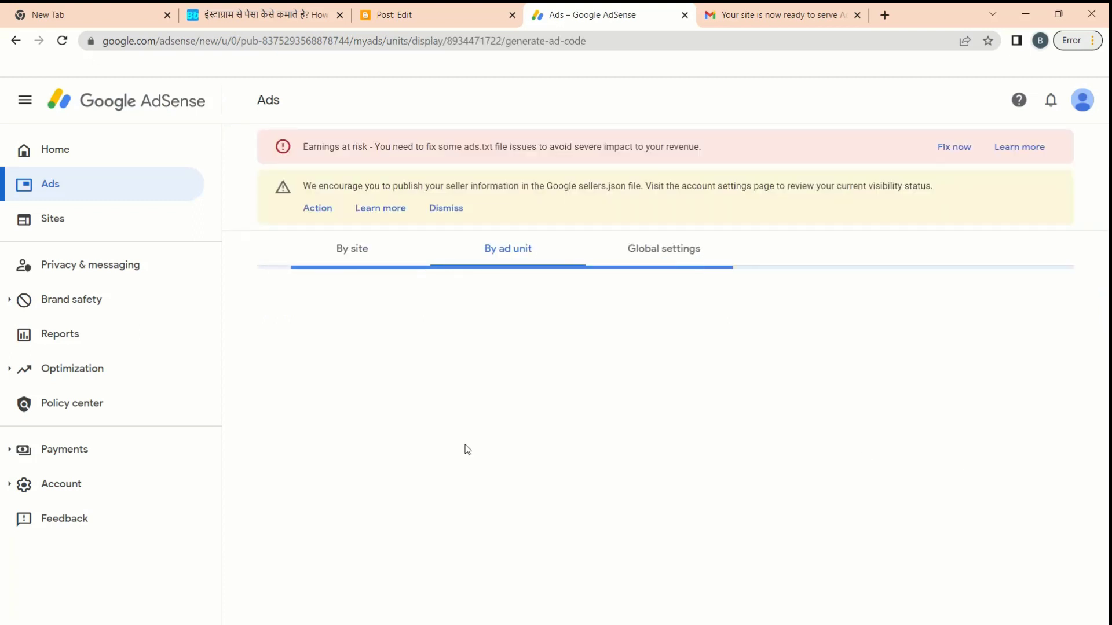
click(330, 486)
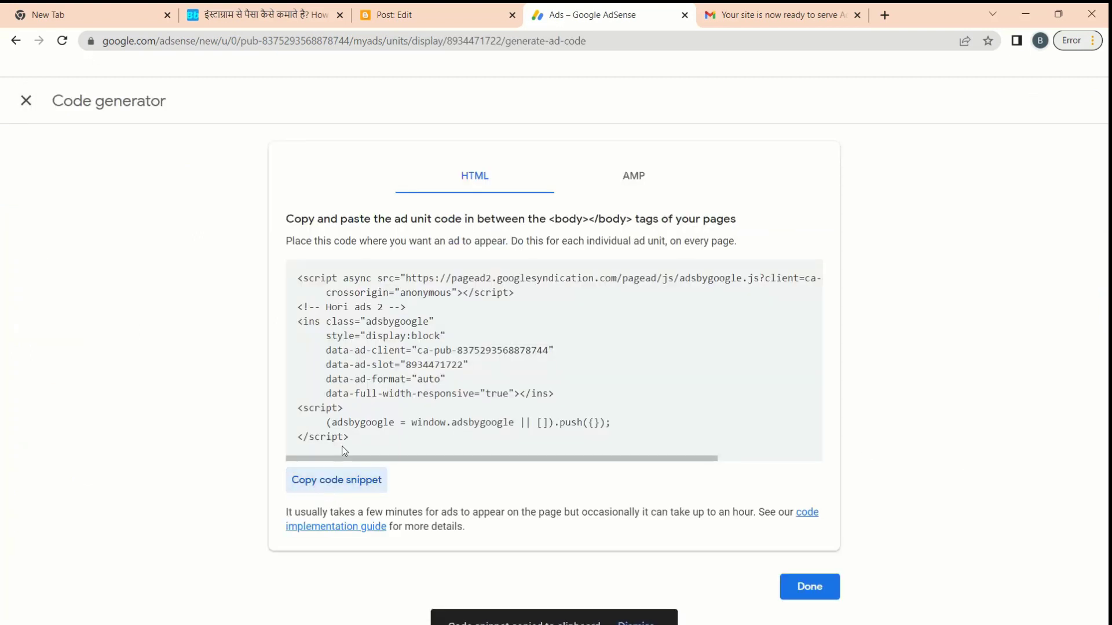
click(26, 100)
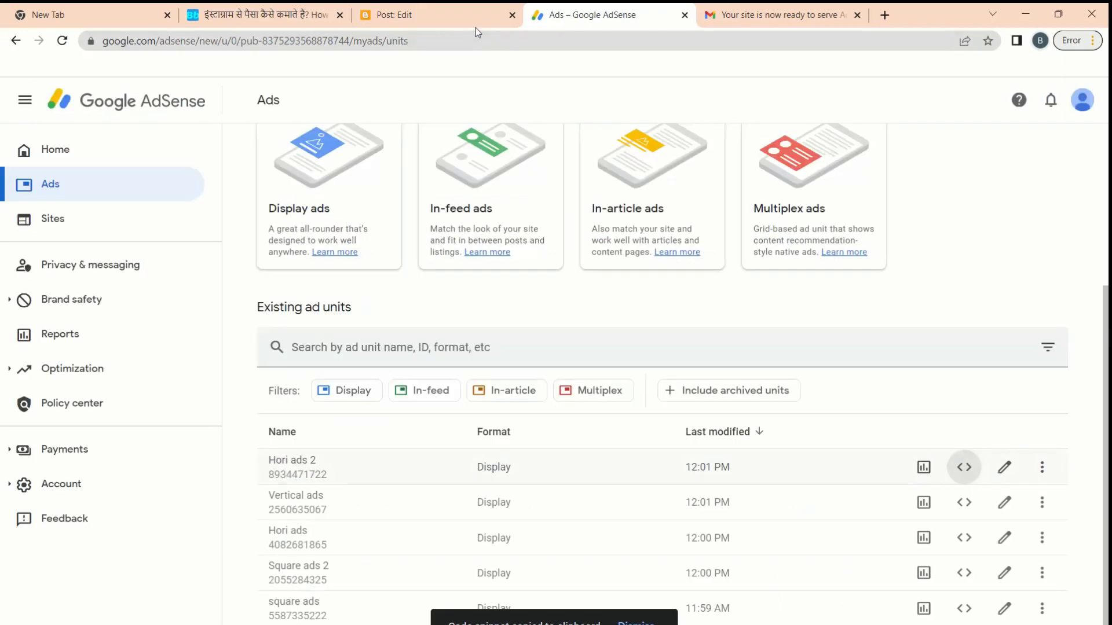
Paste the "Hori ads 2" code into the Fiverr post's HTML below the "What is Fiverr?" opening line and above the paragraph preceding the related-article links.
click(427, 16)
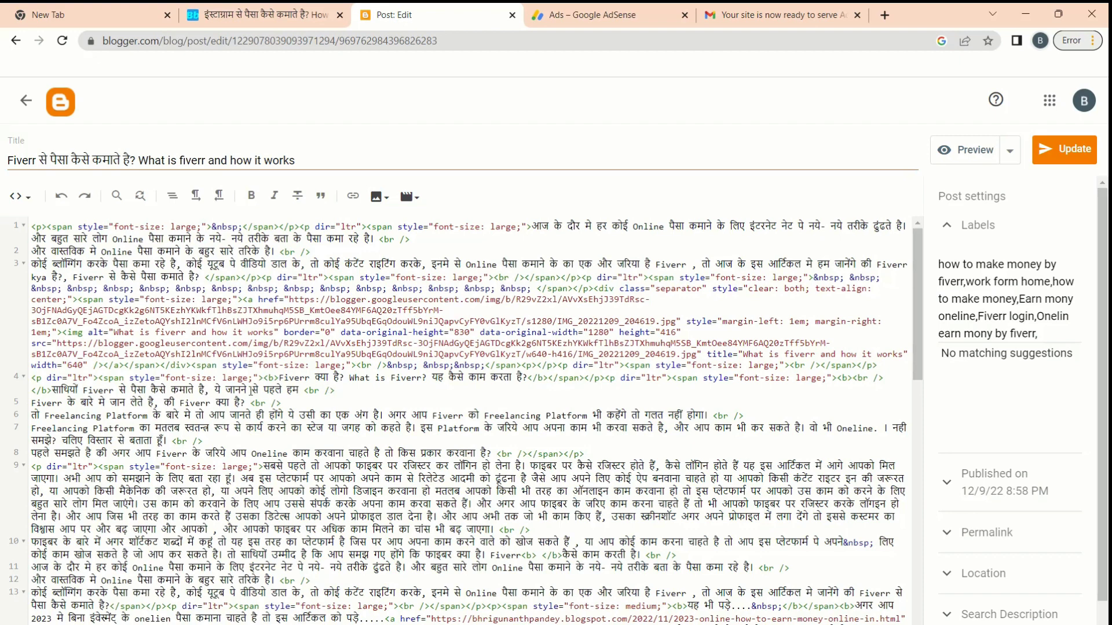
click(349, 381)
key(Return)
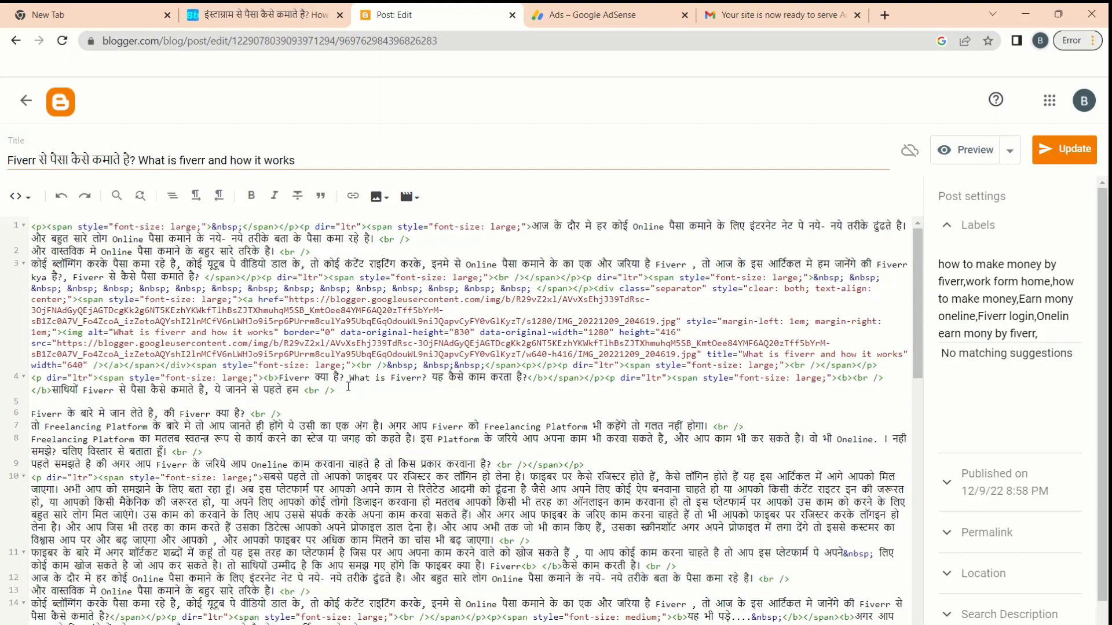
key(ctrl+v)
scroll(348, 389, down, 6)
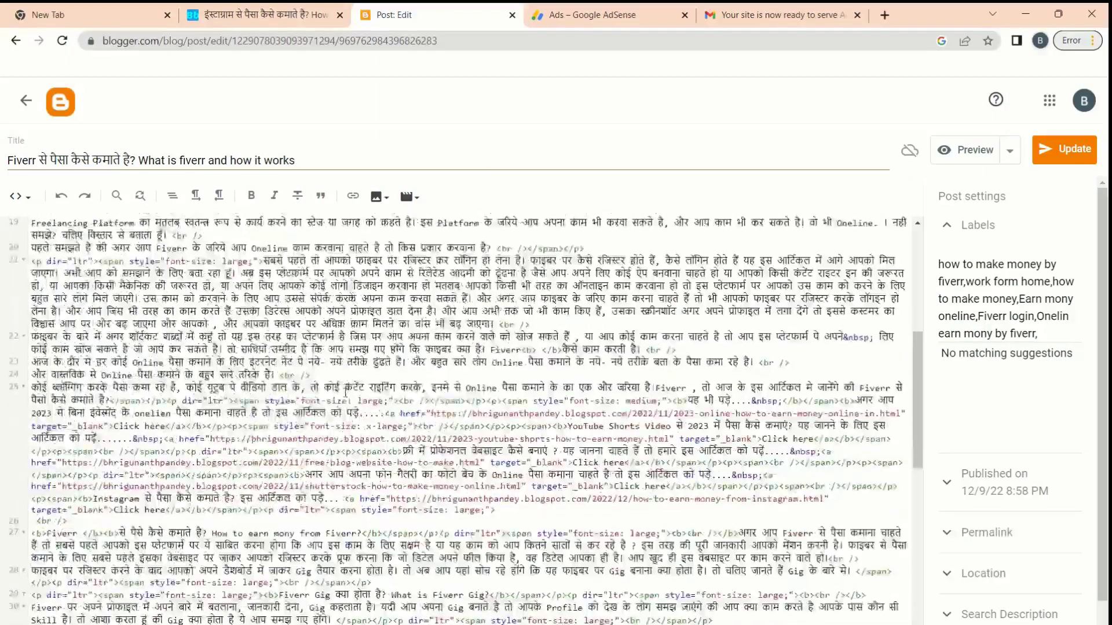
click(324, 376)
key(Return)
key(ctrl+v)
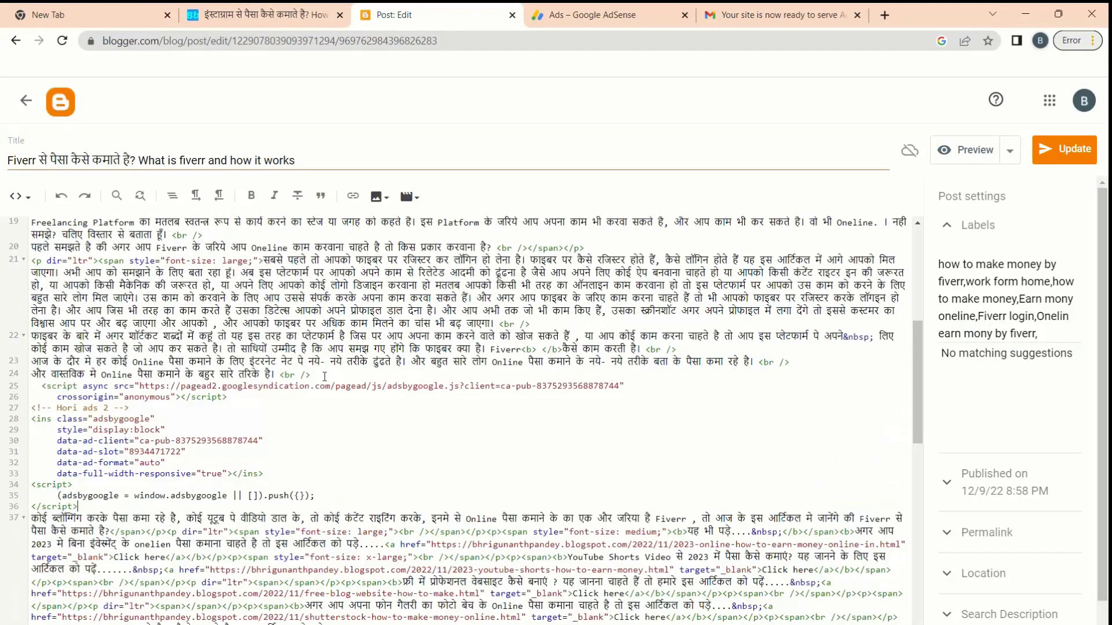
Insert the "Hori ads 2" code below the "How to make Gig on Fiverr?" heading and again near the end, after the gig description advice.
scroll(325, 383, down, 5)
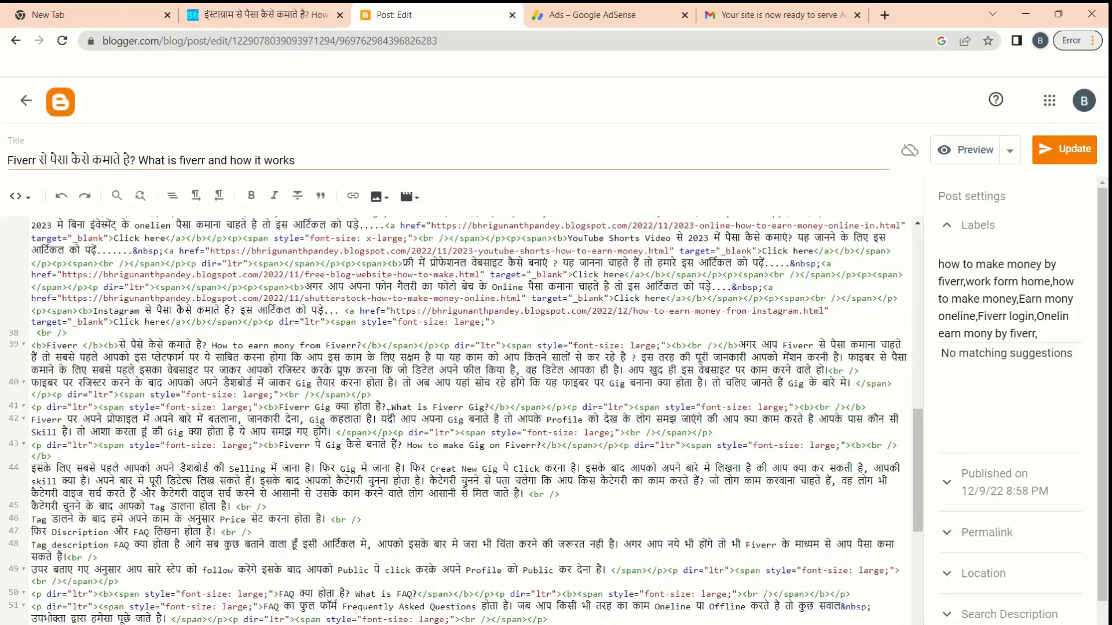
click(74, 455)
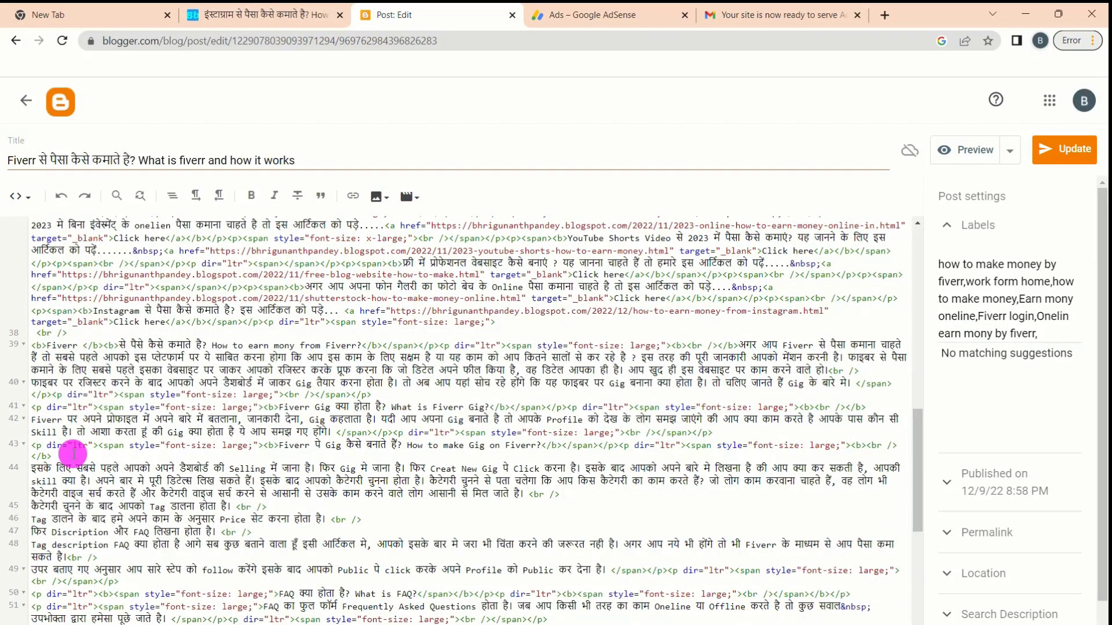
key(Return)
key(ctrl+v)
scroll(74, 455, down, 10)
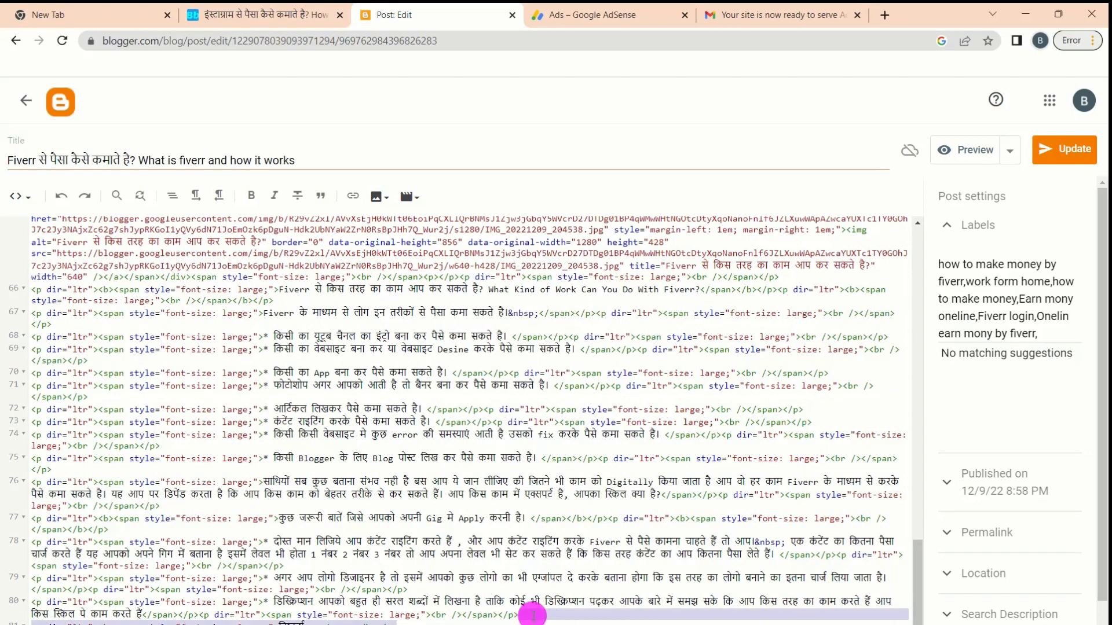
scroll(534, 616, down, 2)
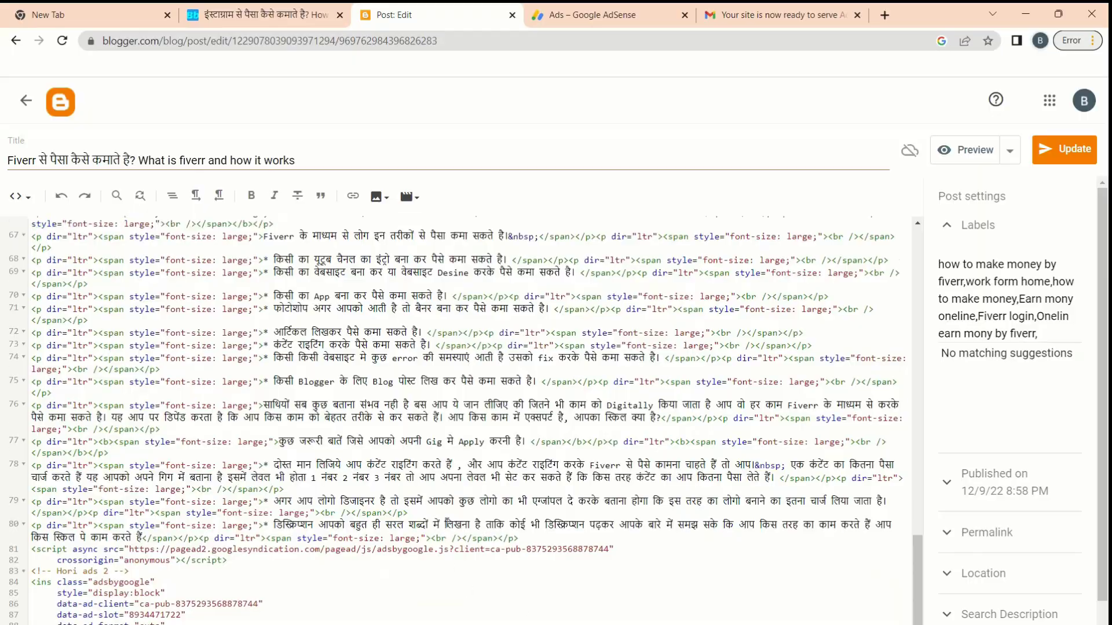
Return the Fiverr post to Compose view and update the published post.
scroll(533, 616, up, 15)
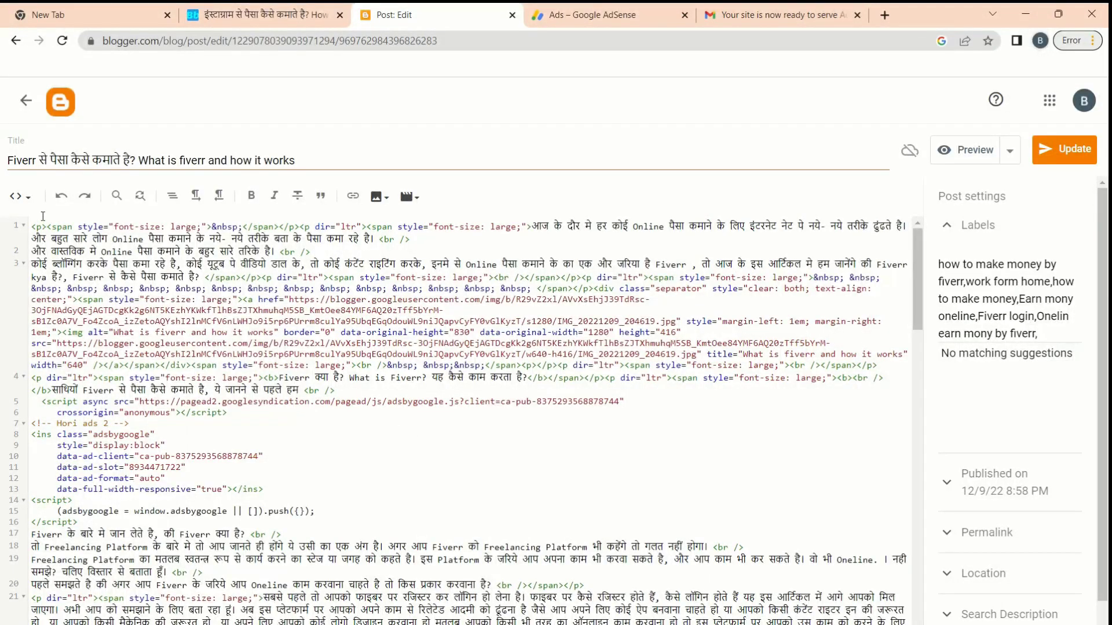
click(19, 197)
click(47, 231)
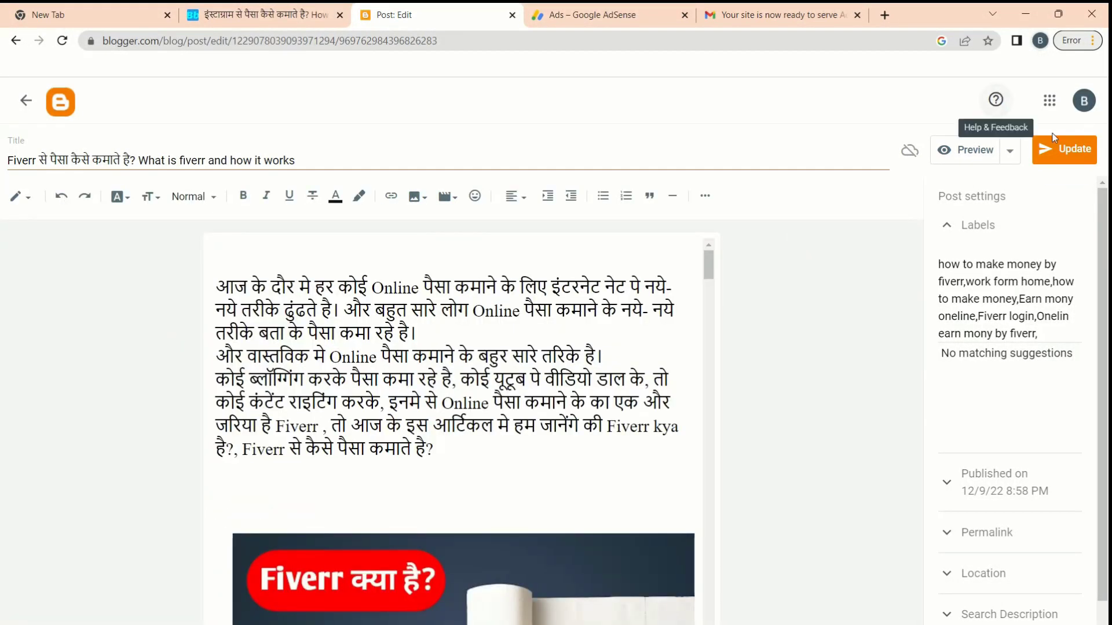
click(1065, 152)
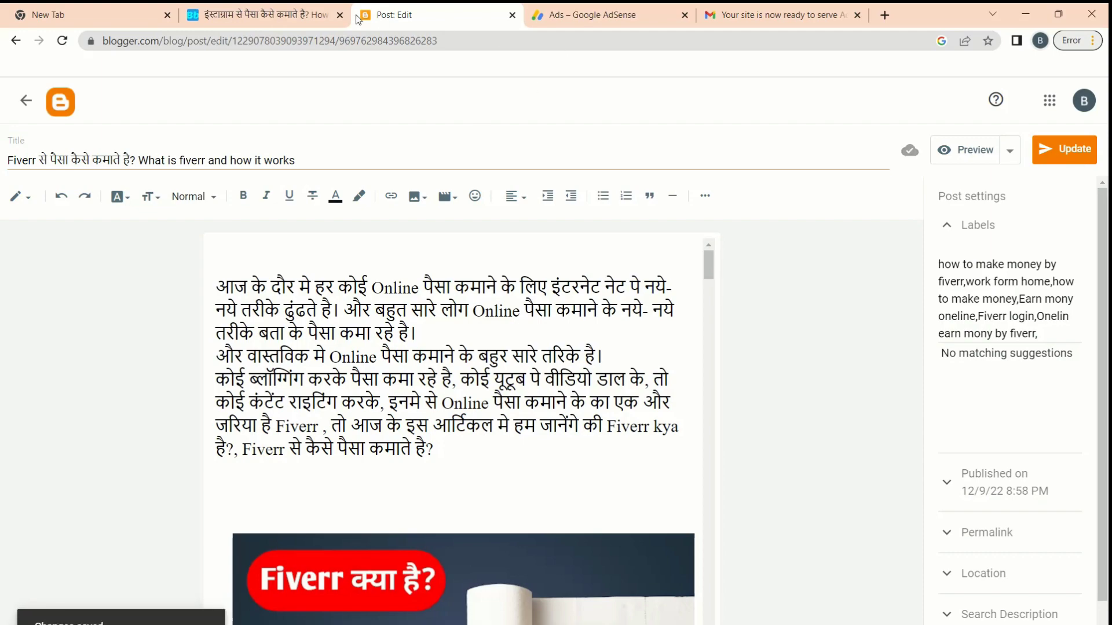
Switch to the live blog, open the Fiverr post from the popular posts and look through the article for its ads.
click(346, 18)
scroll(470, 320, down, 10)
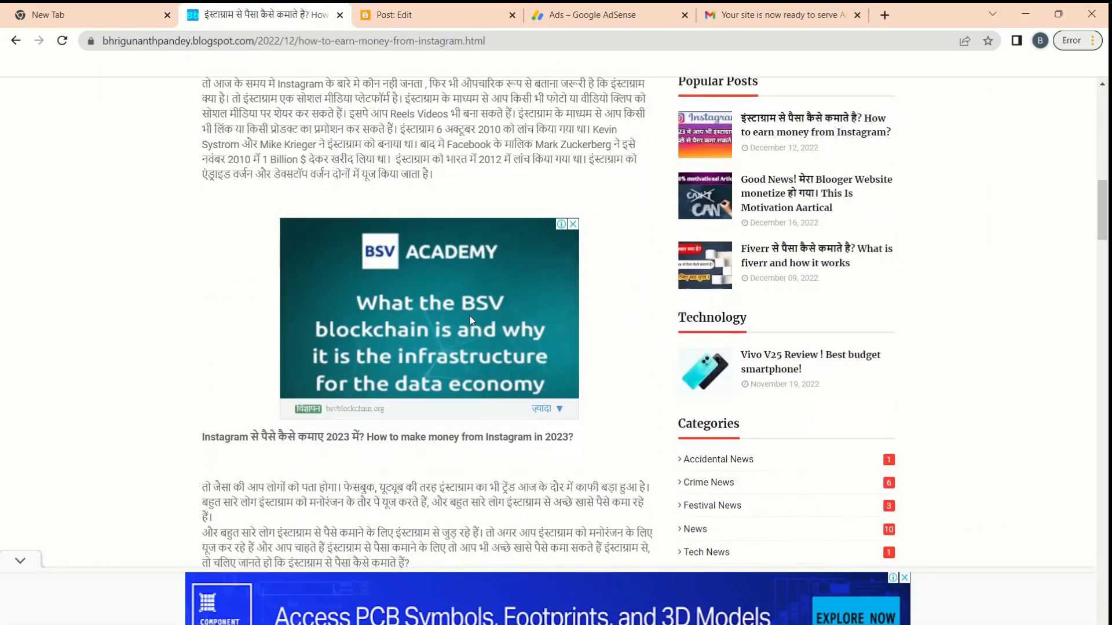
click(741, 253)
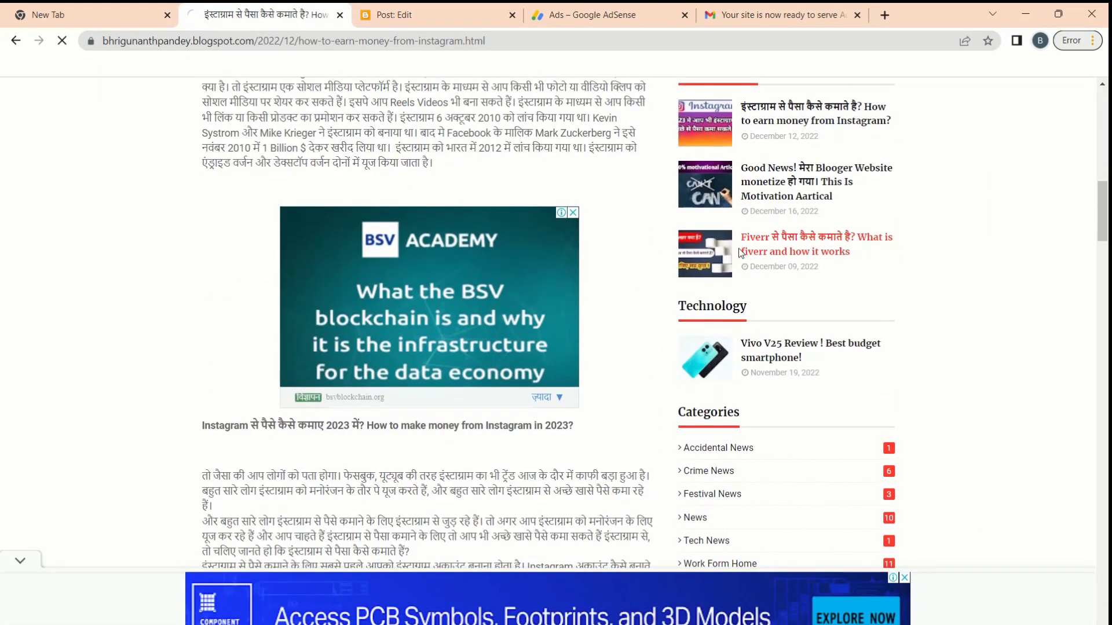
scroll(350, 324, down, 10)
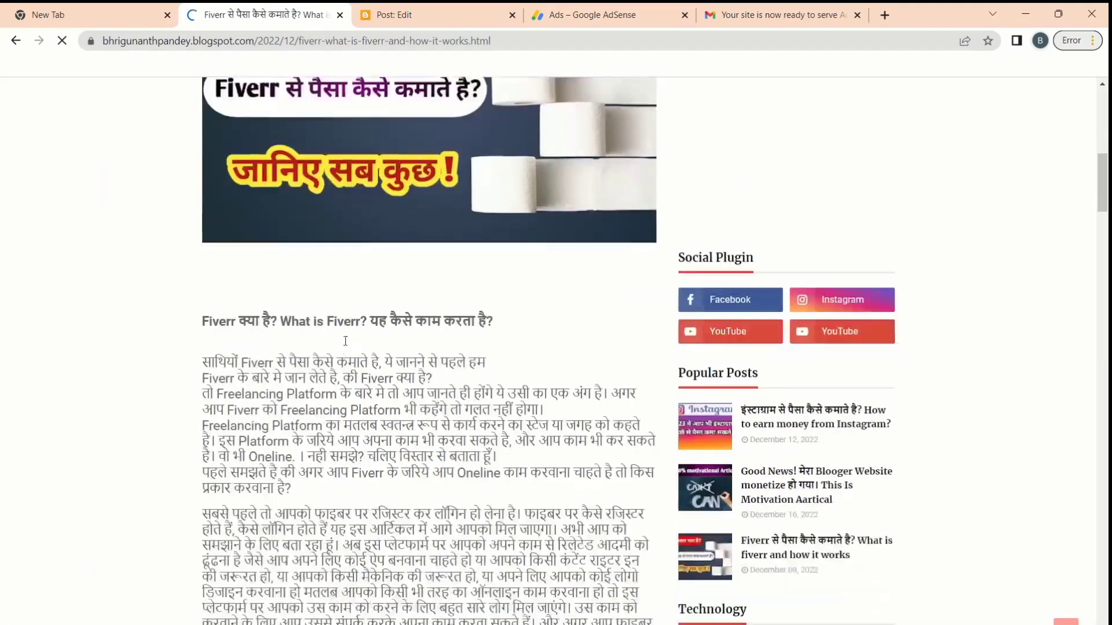
scroll(345, 341, down, 20)
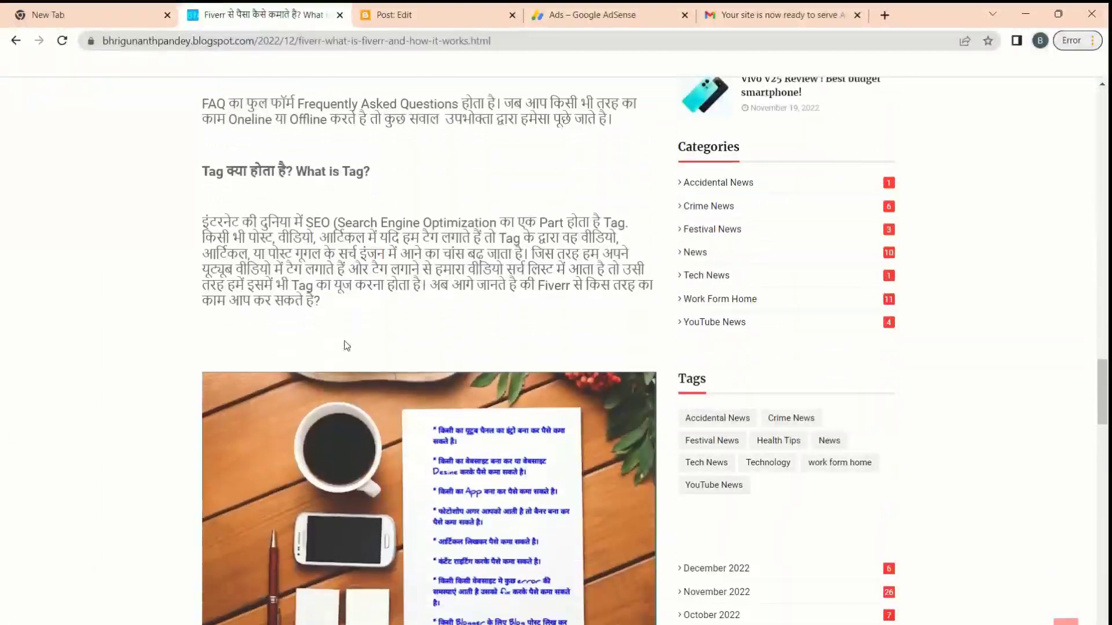
scroll(345, 341, down, 10)
scroll(345, 350, up, 15)
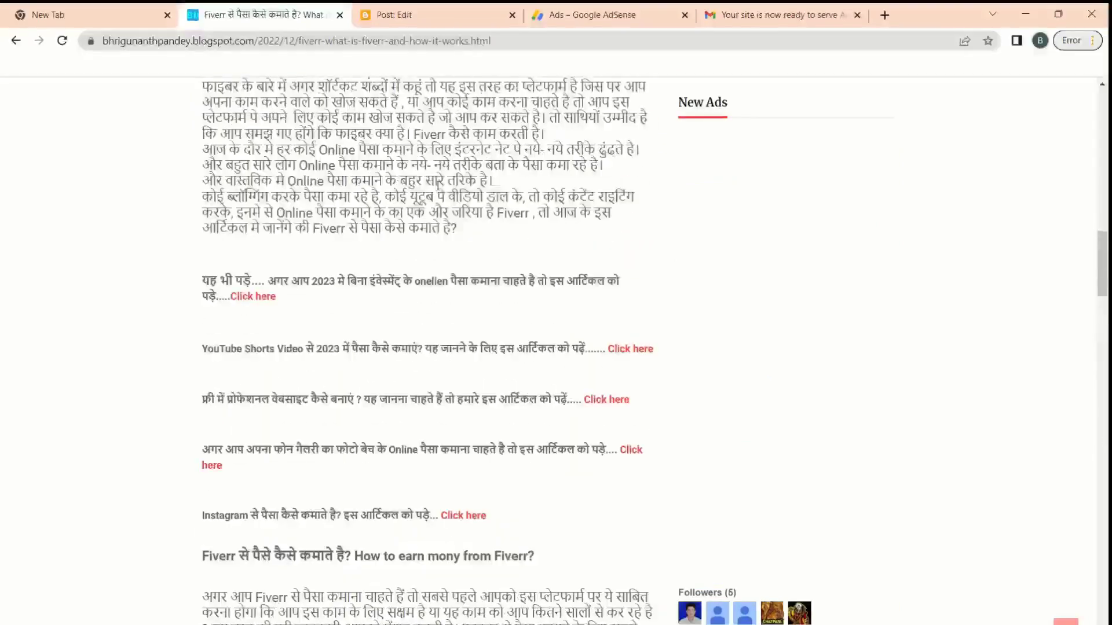
Reload the live Fiverr post and examine the header, sidebar and in-article ad spaces down to the related-article links.
click(68, 45)
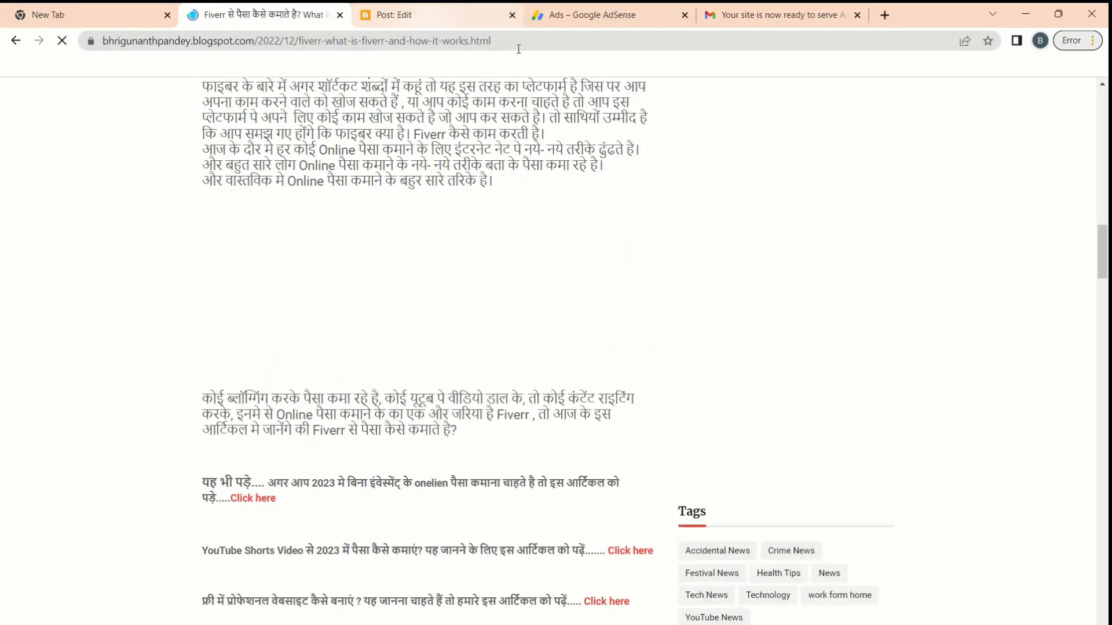
scroll(482, 303, up, 3)
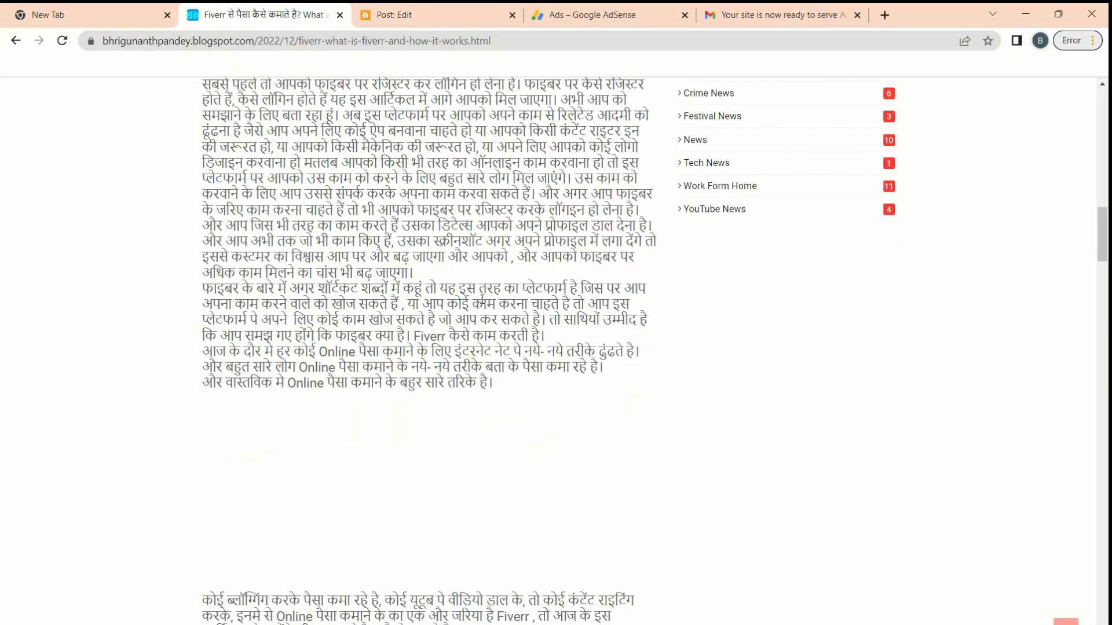
scroll(481, 303, up, 15)
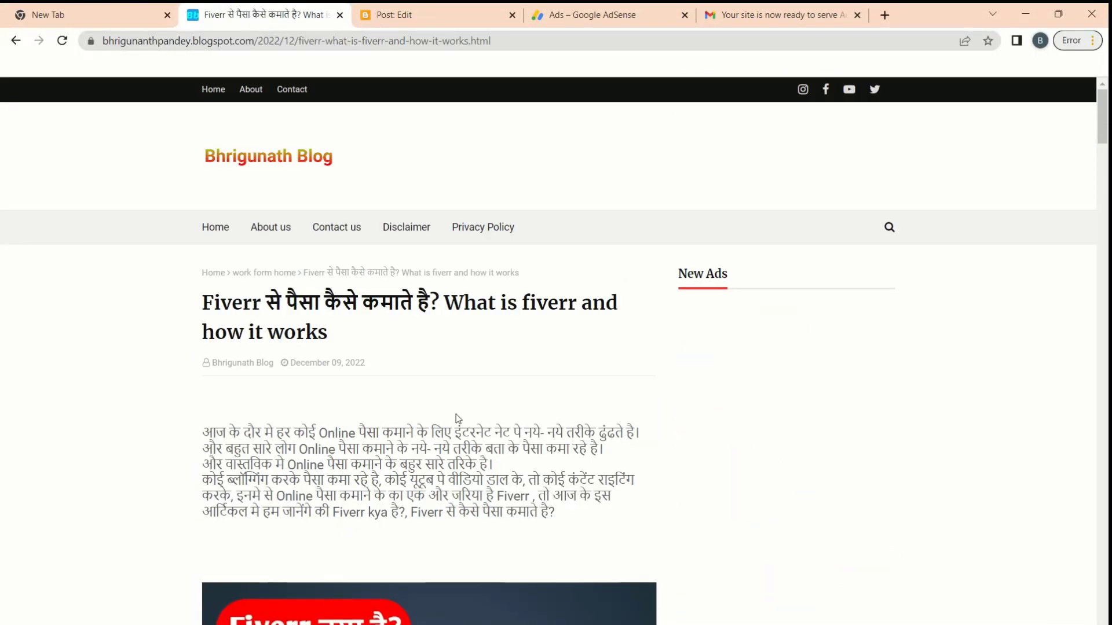
scroll(457, 414, down, 10)
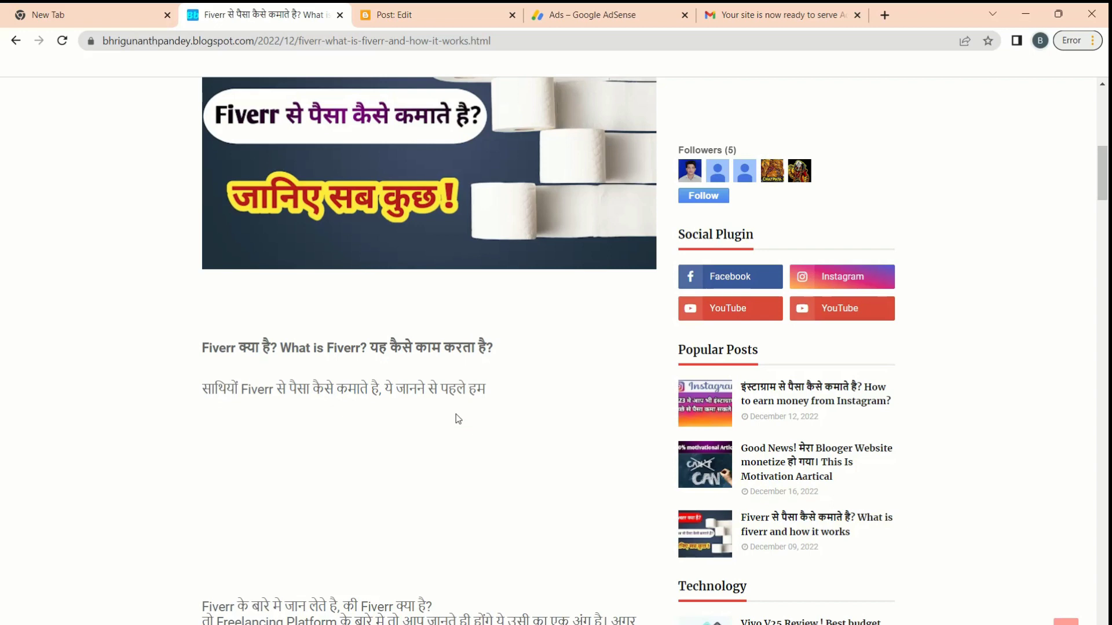
scroll(457, 418, down, 9)
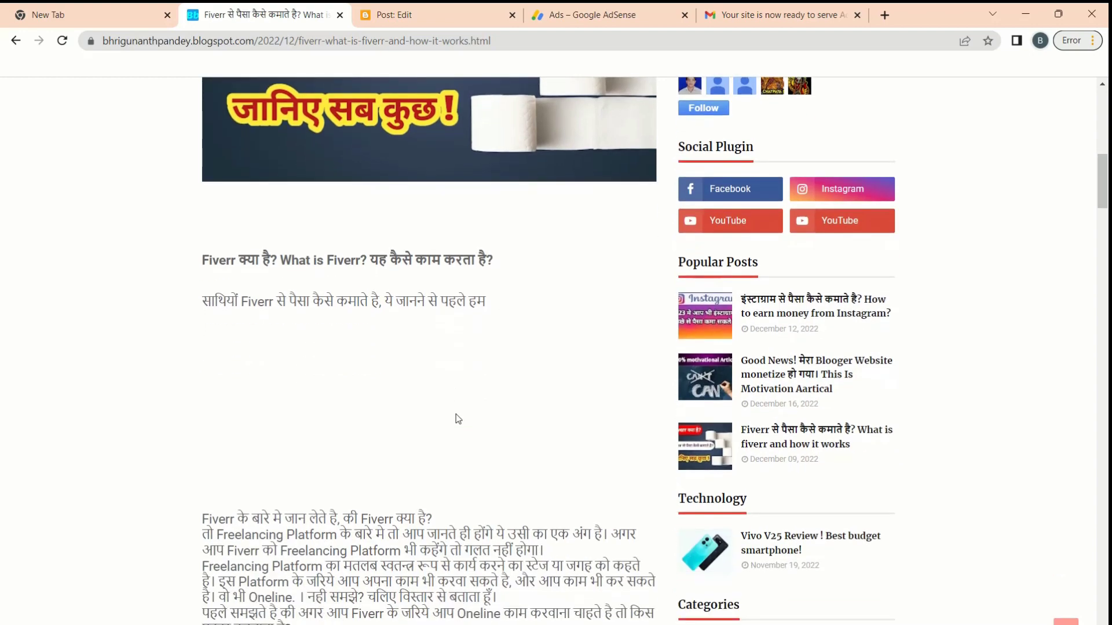
scroll(456, 414, down, 9)
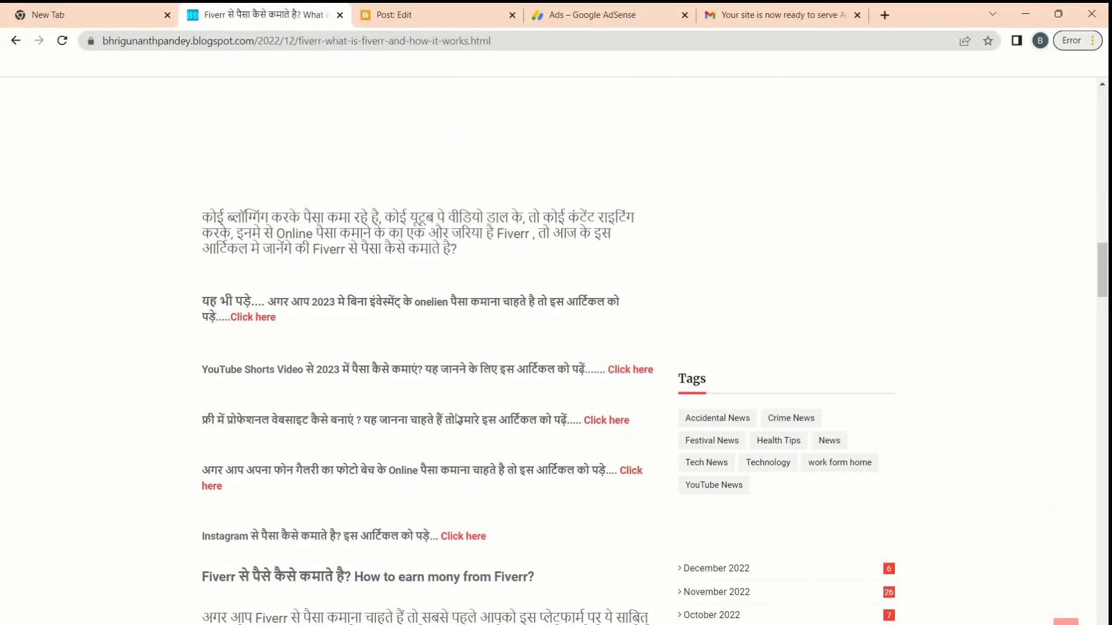
scroll(450, 264, up, 2)
scroll(450, 263, up, 9)
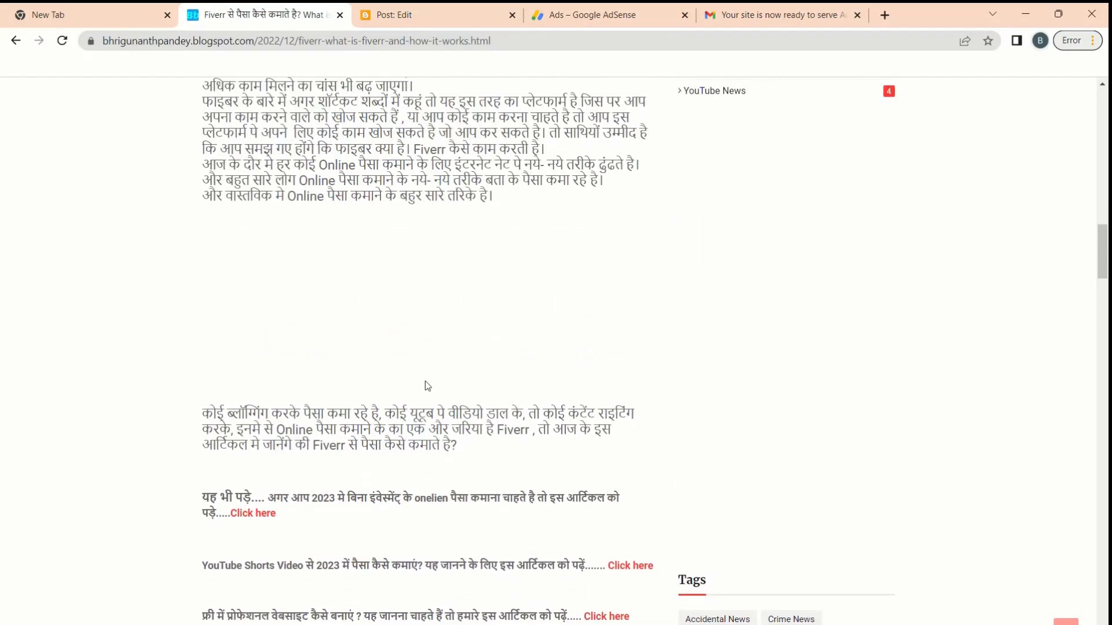
Reload the live Fiverr post from its top and check the ad space below the "What is Fiverr?" heading.
scroll(432, 349, up, 3)
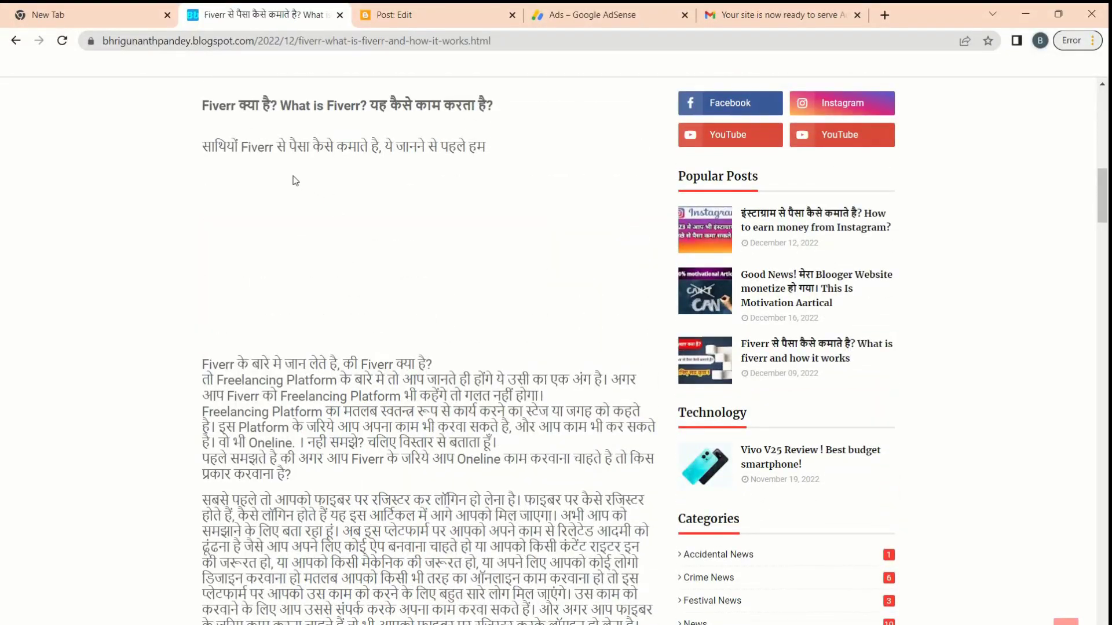
click(61, 42)
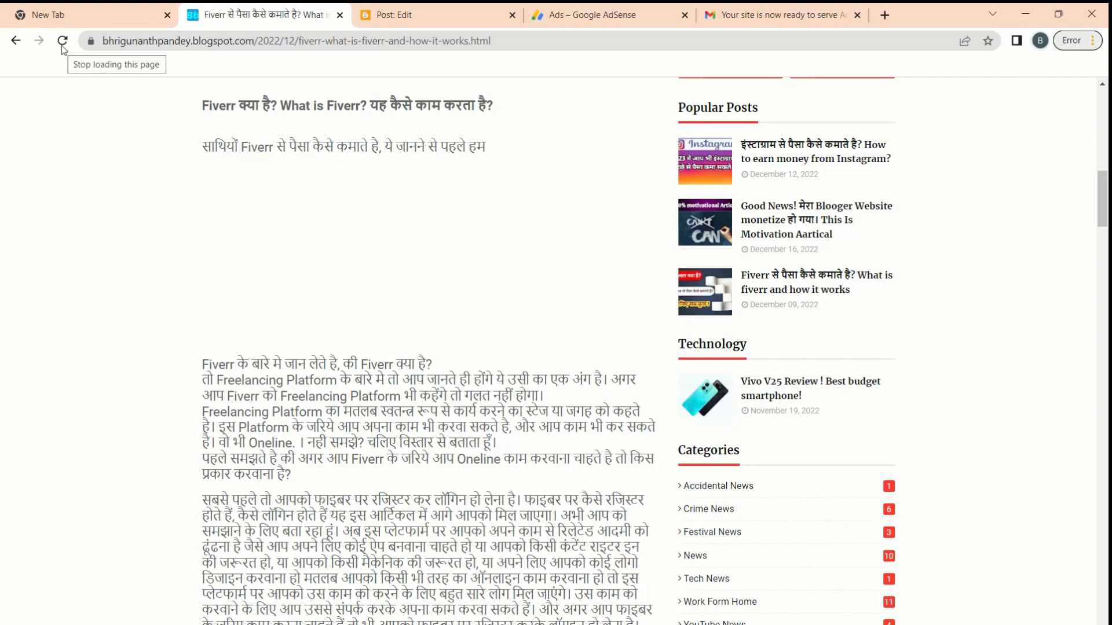
scroll(425, 253, up, 12)
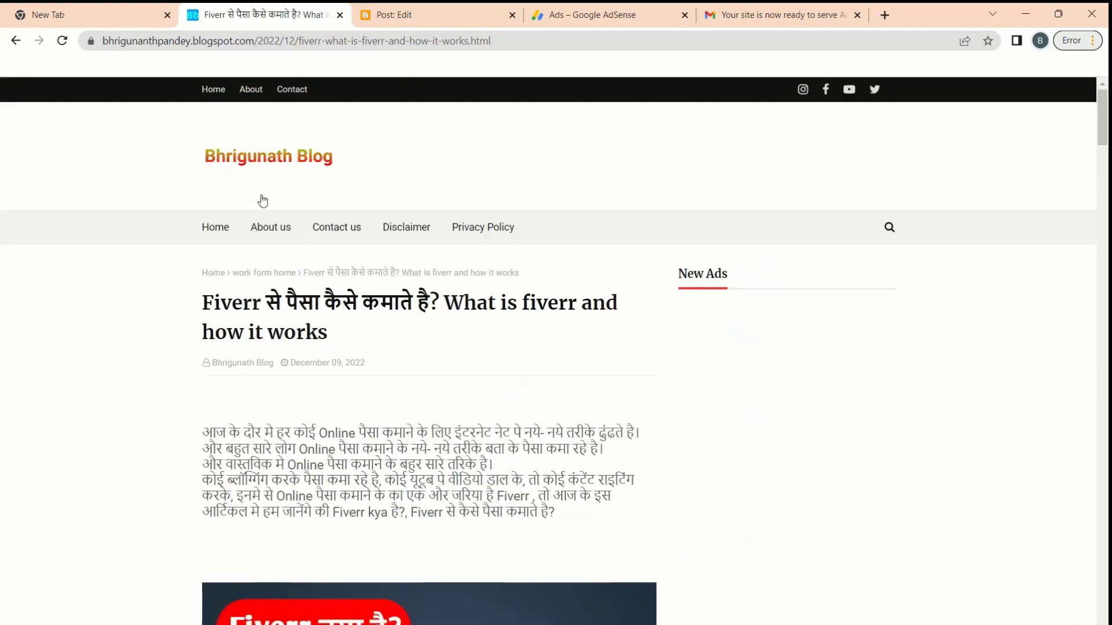
click(62, 40)
scroll(355, 362, down, 15)
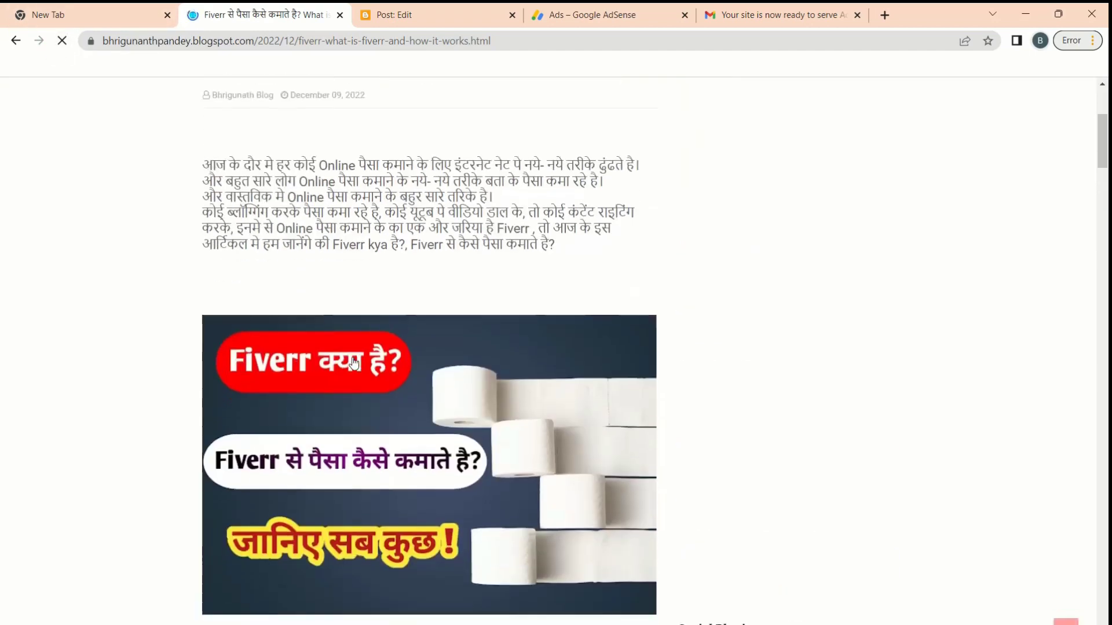
scroll(355, 362, up, 2)
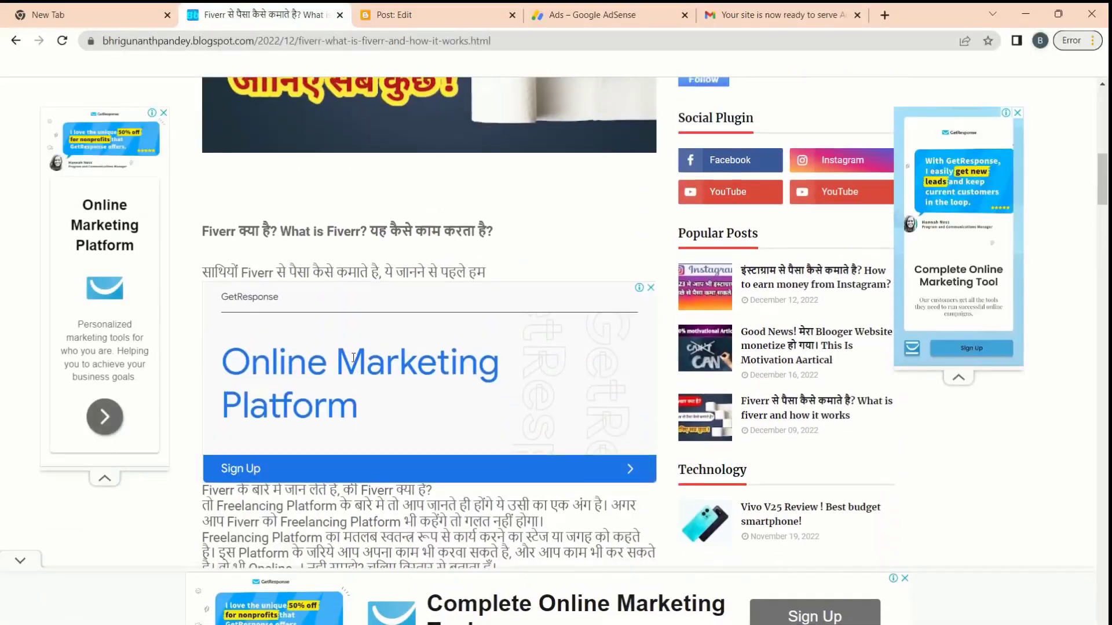
Examine the Fiverr post's in-article, sidebar and side-rail ads down to the conclusion and back up to the header.
scroll(648, 307, down, 10)
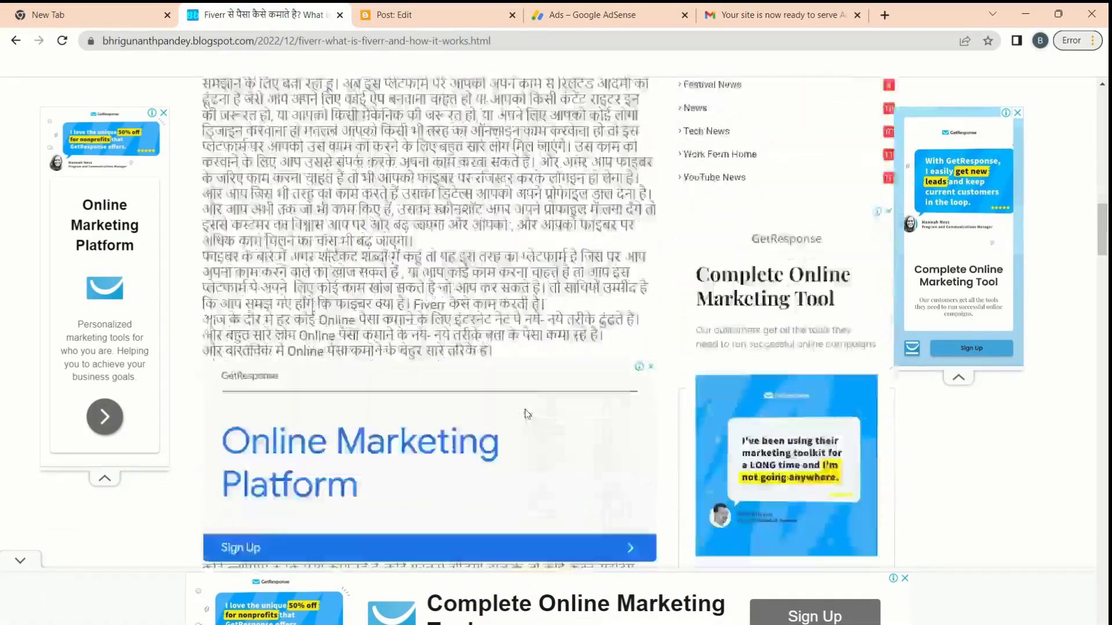
scroll(469, 299, down, 18)
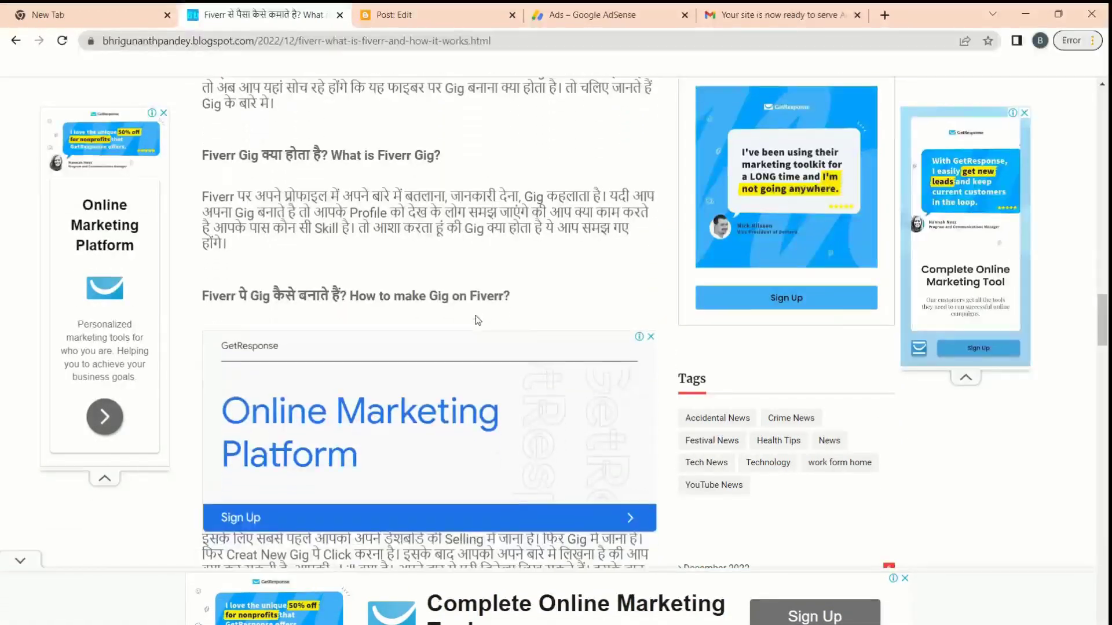
scroll(475, 287, down, 20)
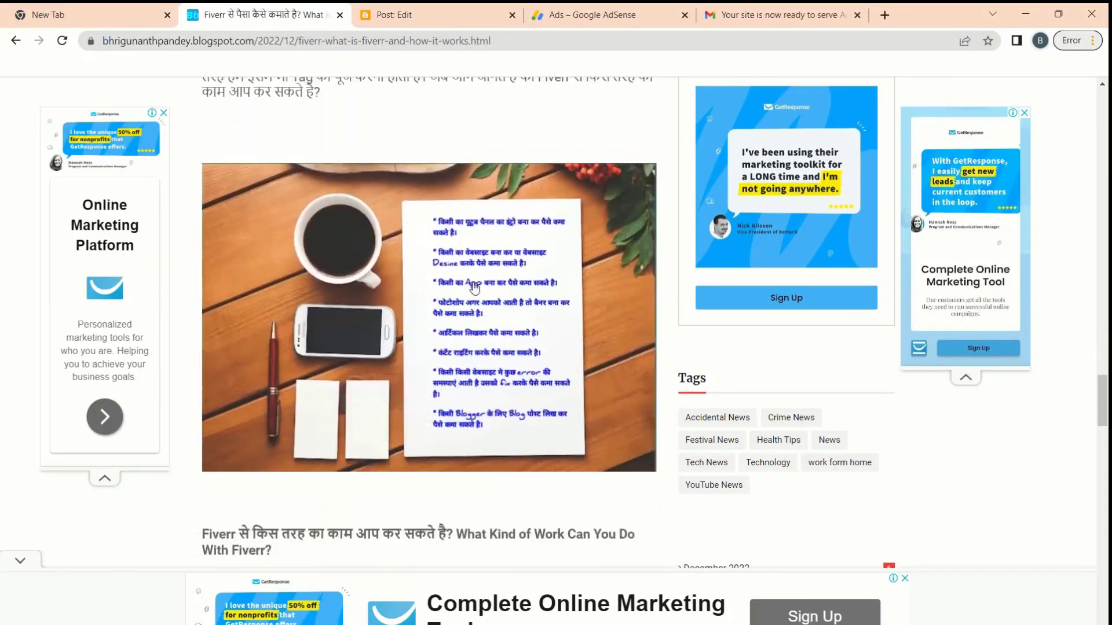
scroll(474, 287, down, 12)
scroll(496, 287, up, 8)
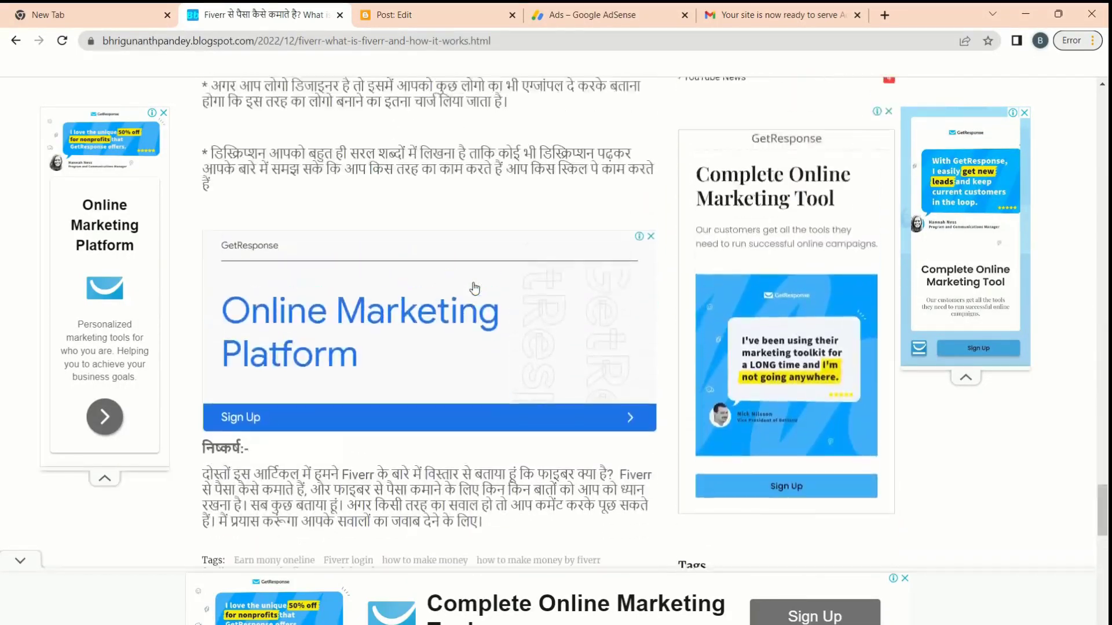
scroll(542, 280, up, 7)
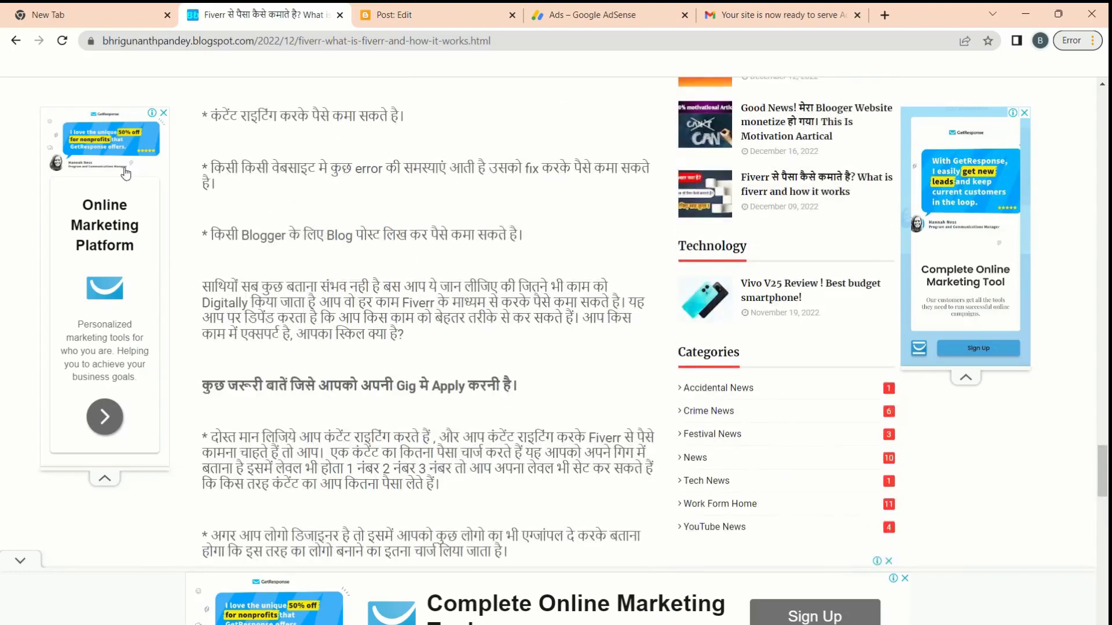
scroll(550, 371, down, 4)
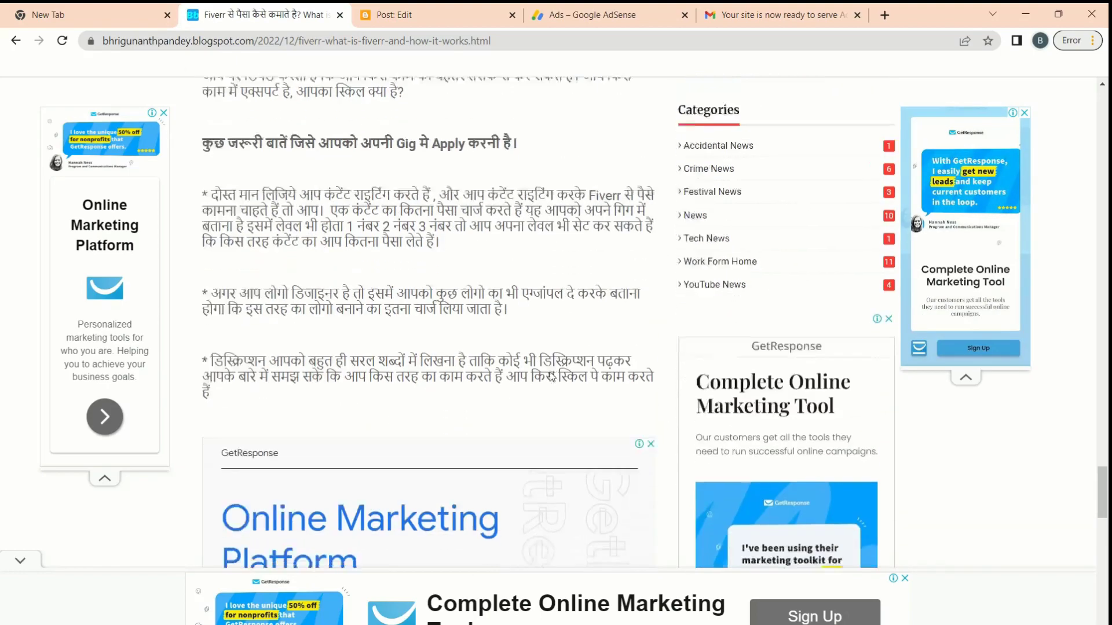
scroll(550, 365, up, 2)
scroll(548, 352, up, 20)
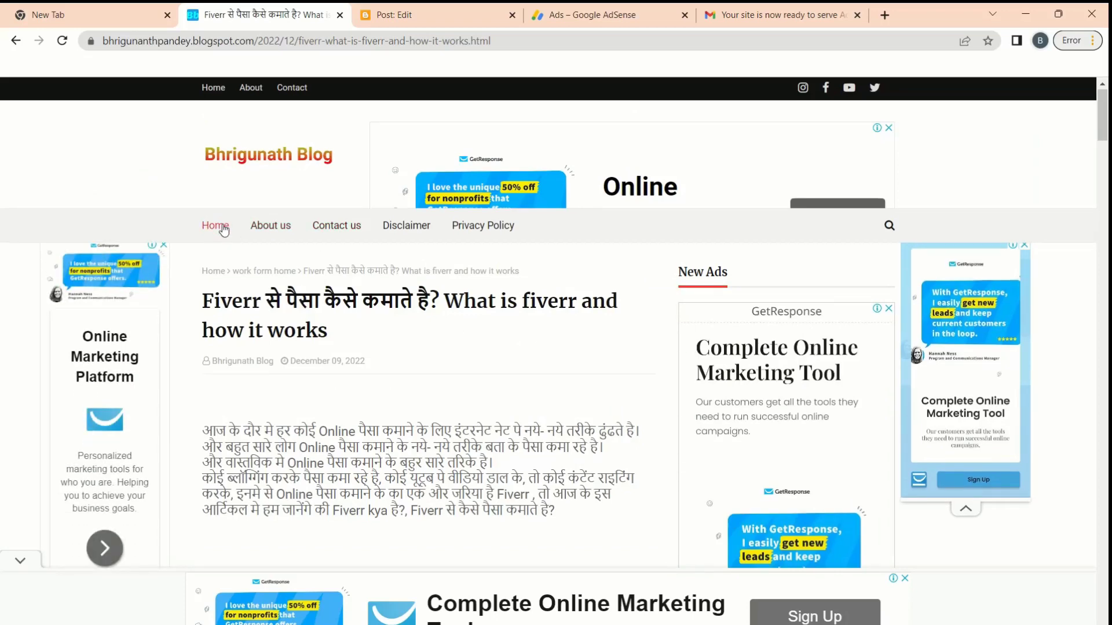
Open the live blog's home page and examine the header, sidebar and anchor ads around the recent posts.
click(223, 230)
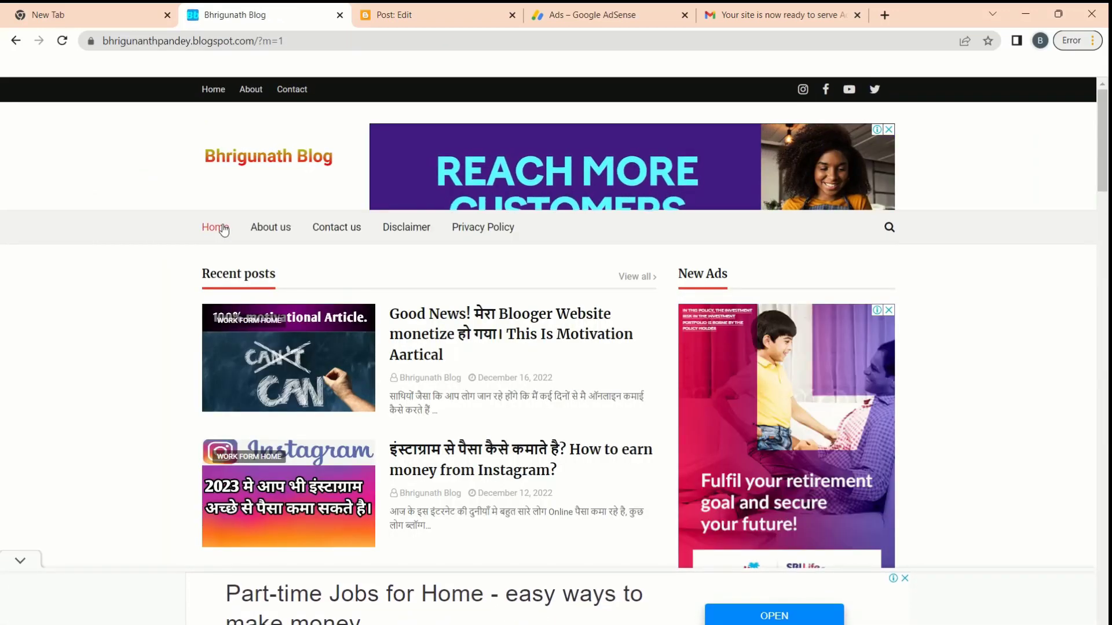
scroll(345, 386, down, 11)
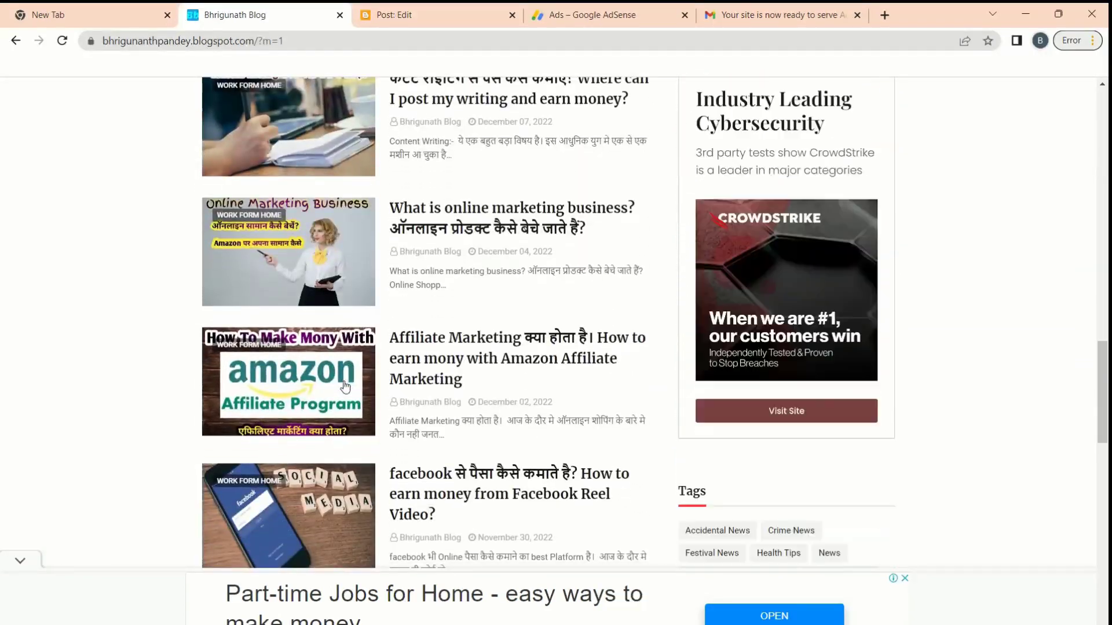
scroll(345, 386, down, 7)
scroll(345, 386, up, 5)
scroll(345, 386, up, 5)
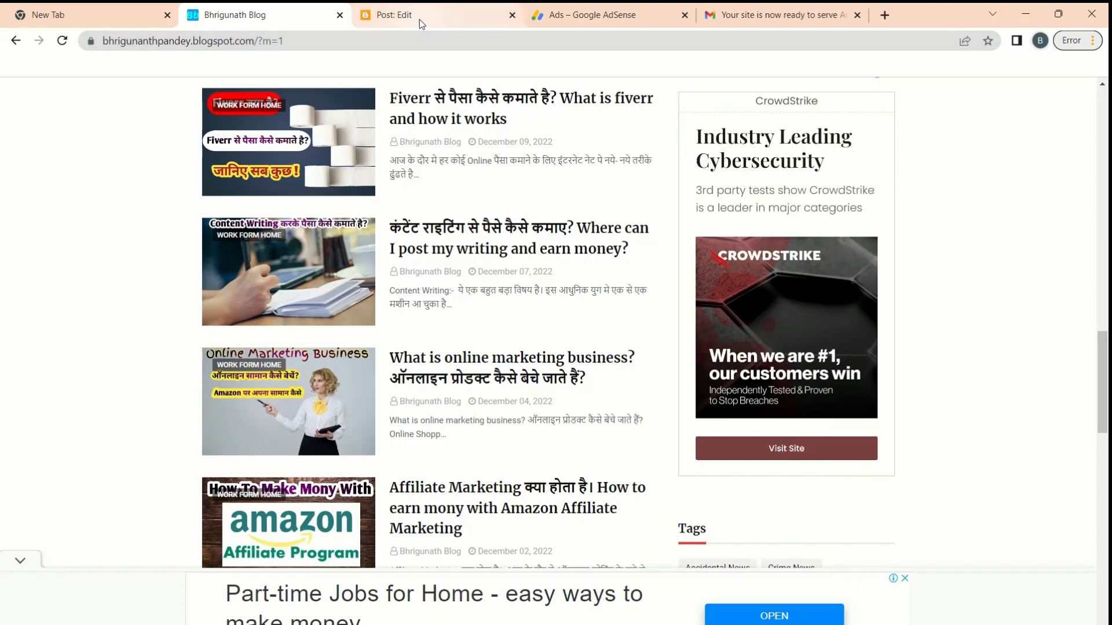
Place the post editor tab after the AdSense tab, switch to AdSense and review the ad formats and existing ad units.
drag(419, 19, 548, 27)
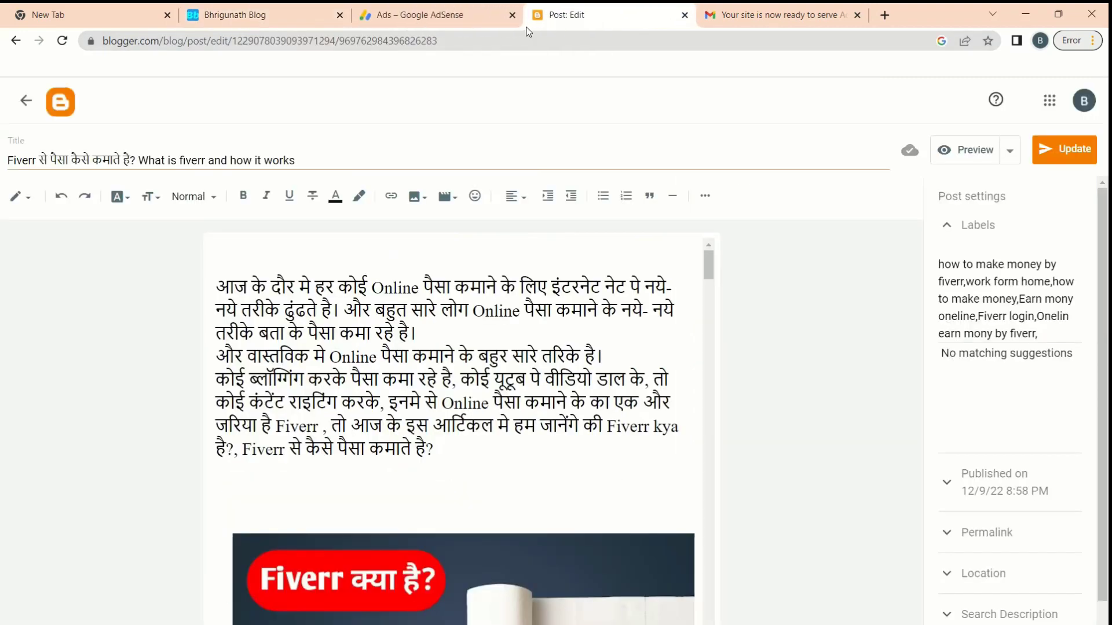
click(434, 17)
scroll(312, 376, up, 3)
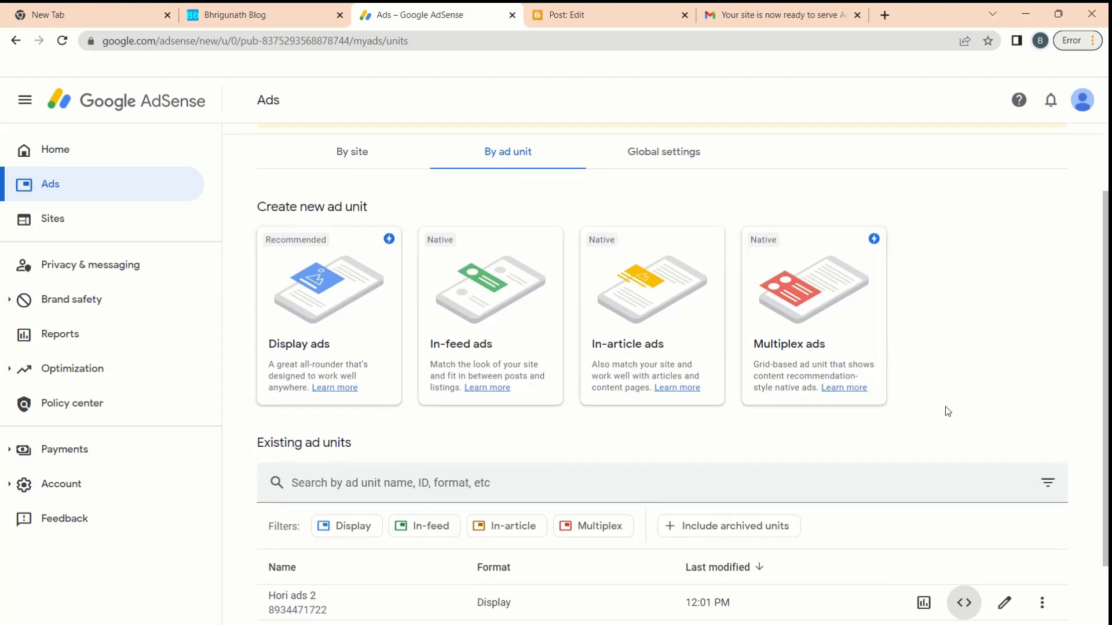
scroll(946, 413, down, 2)
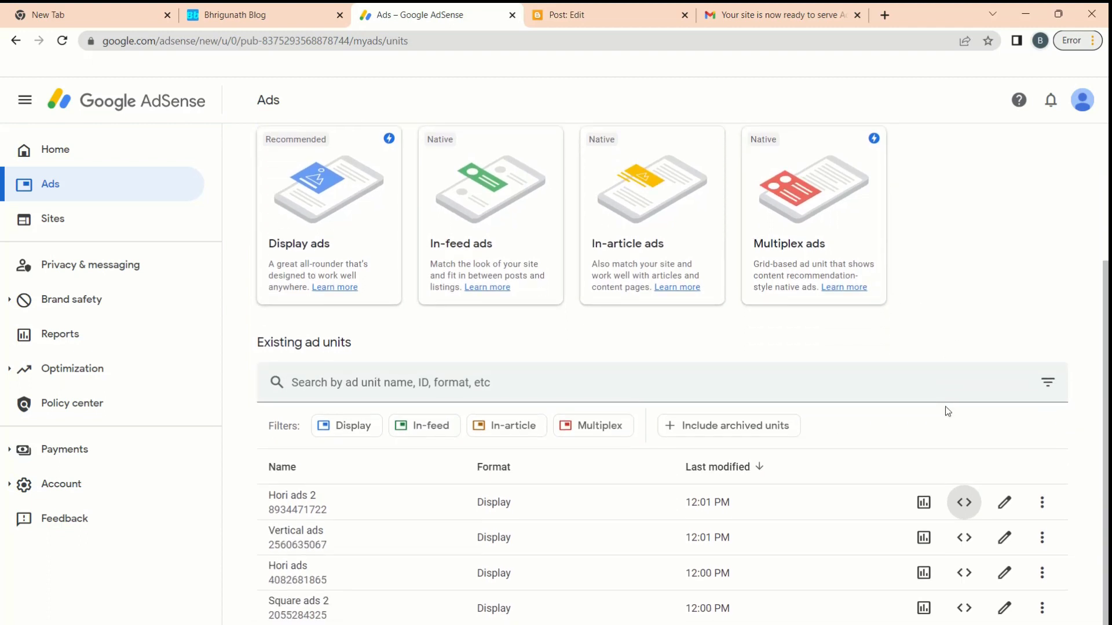